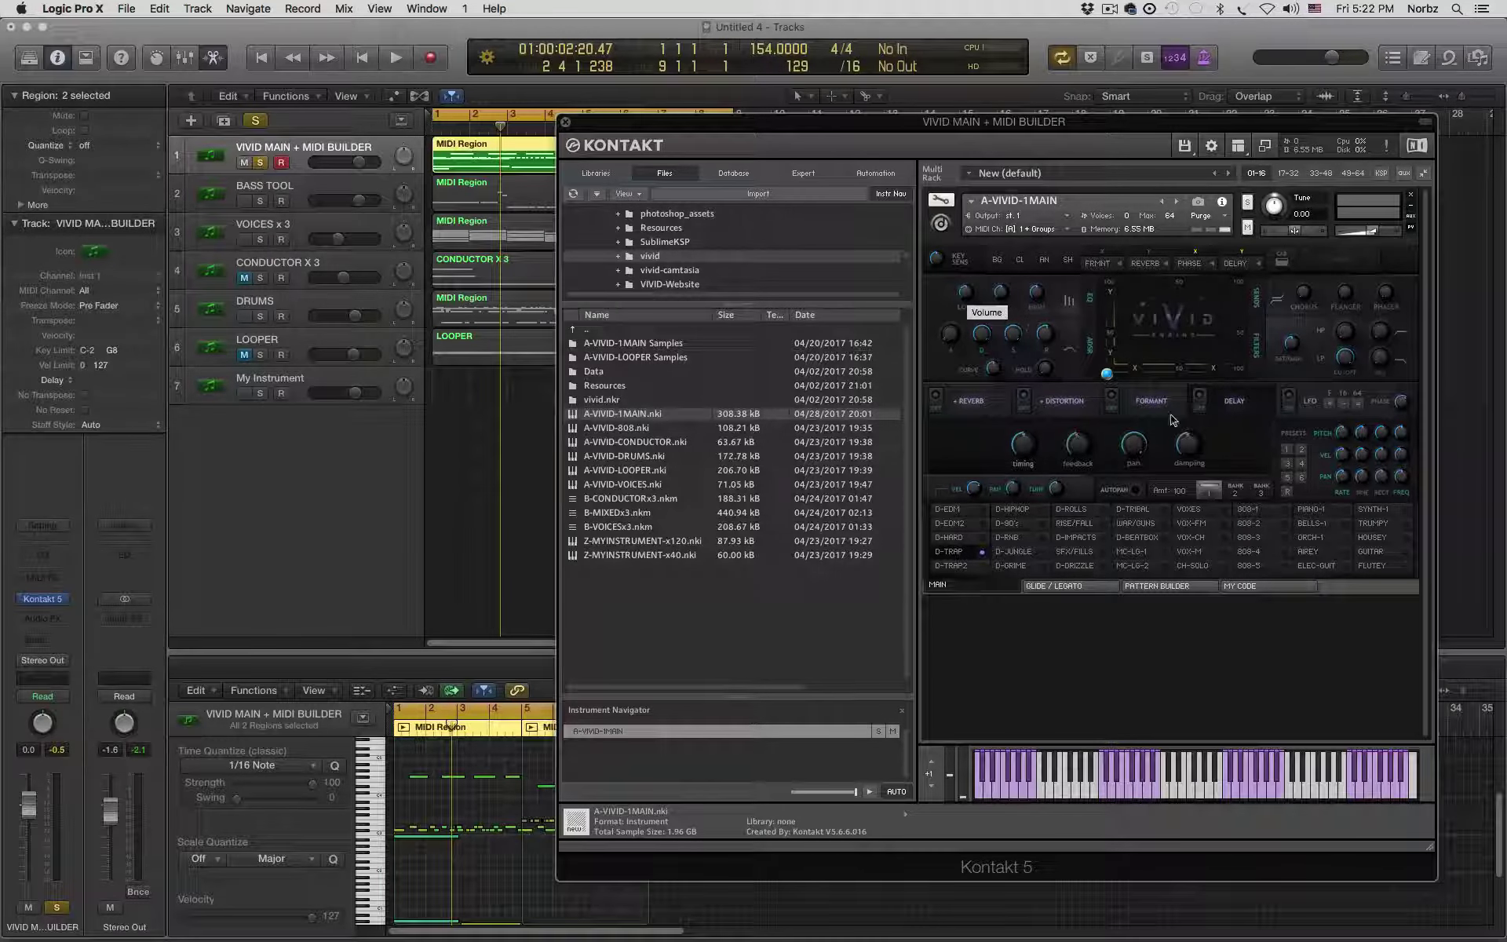
- Look through the instrument's Glide/Legato, Pattern Builder and My Code pages, and return to the Main page
{"action": "left_click", "coordinate": [1090, 587]}
{"action": "left_click", "coordinate": [1158, 585]}
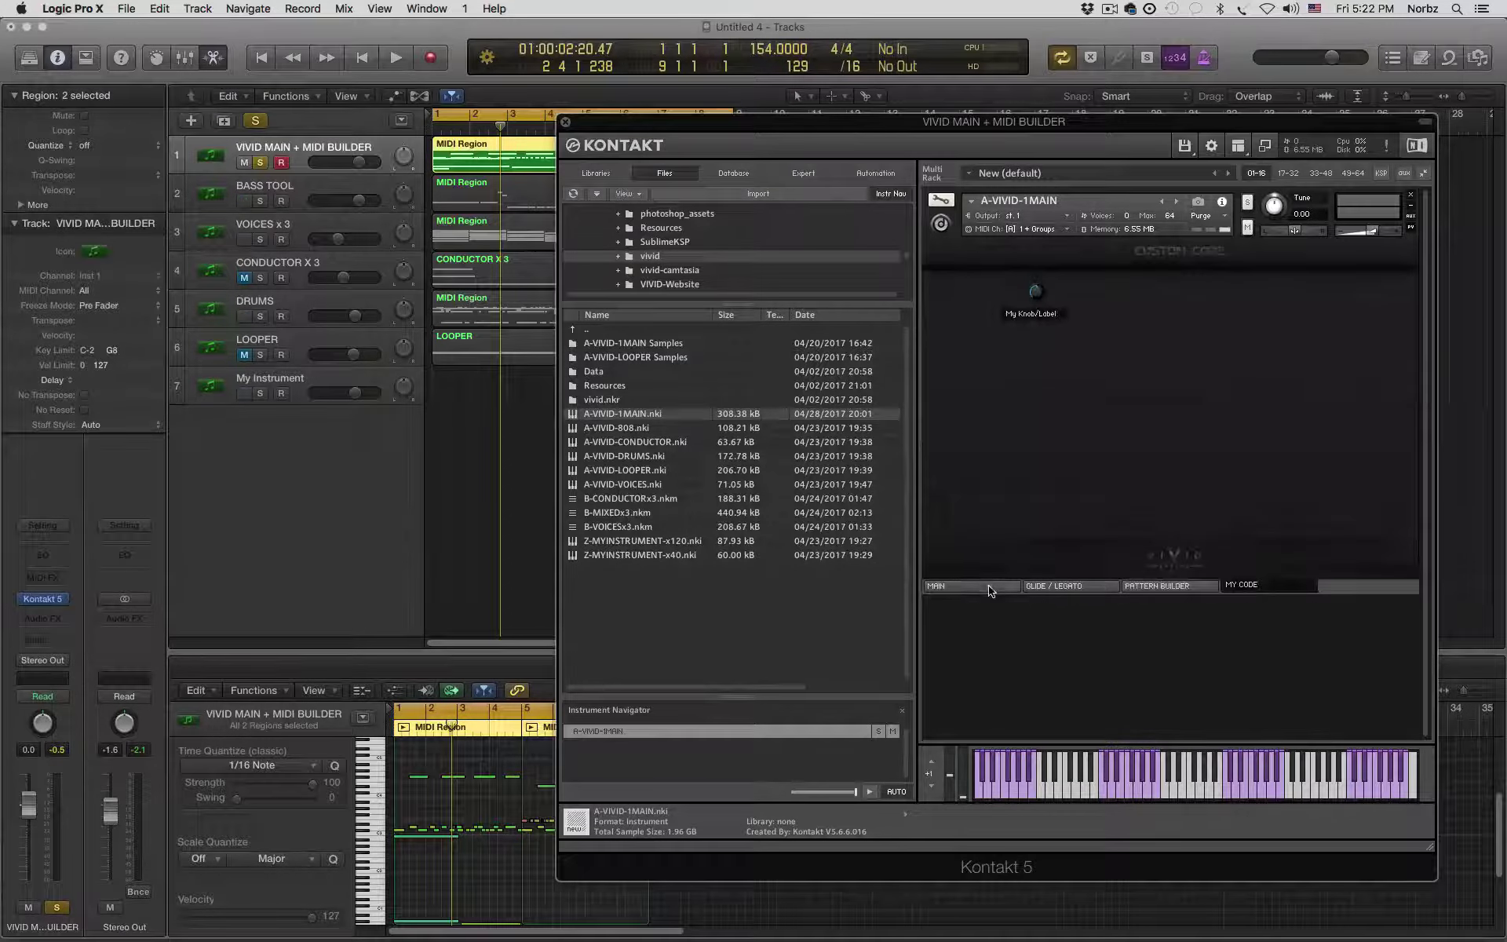
{"action": "left_click", "coordinate": [934, 586]}
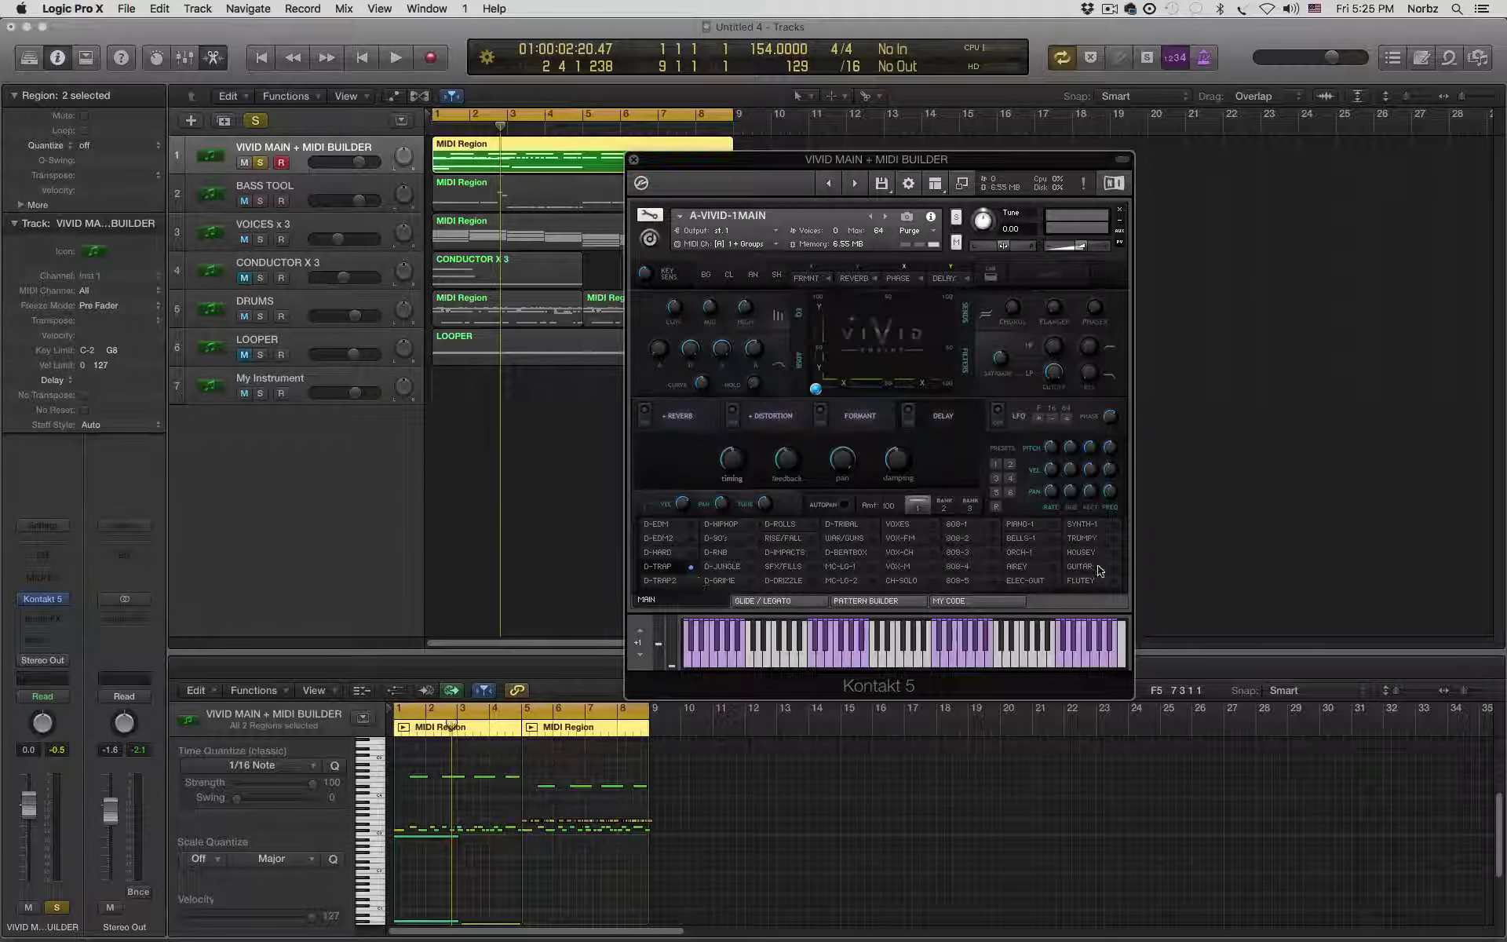
- Look through the sounds in banks 2 and 3 of the main instrument and return to bank 1
{"action": "left_click", "coordinate": [944, 506]}
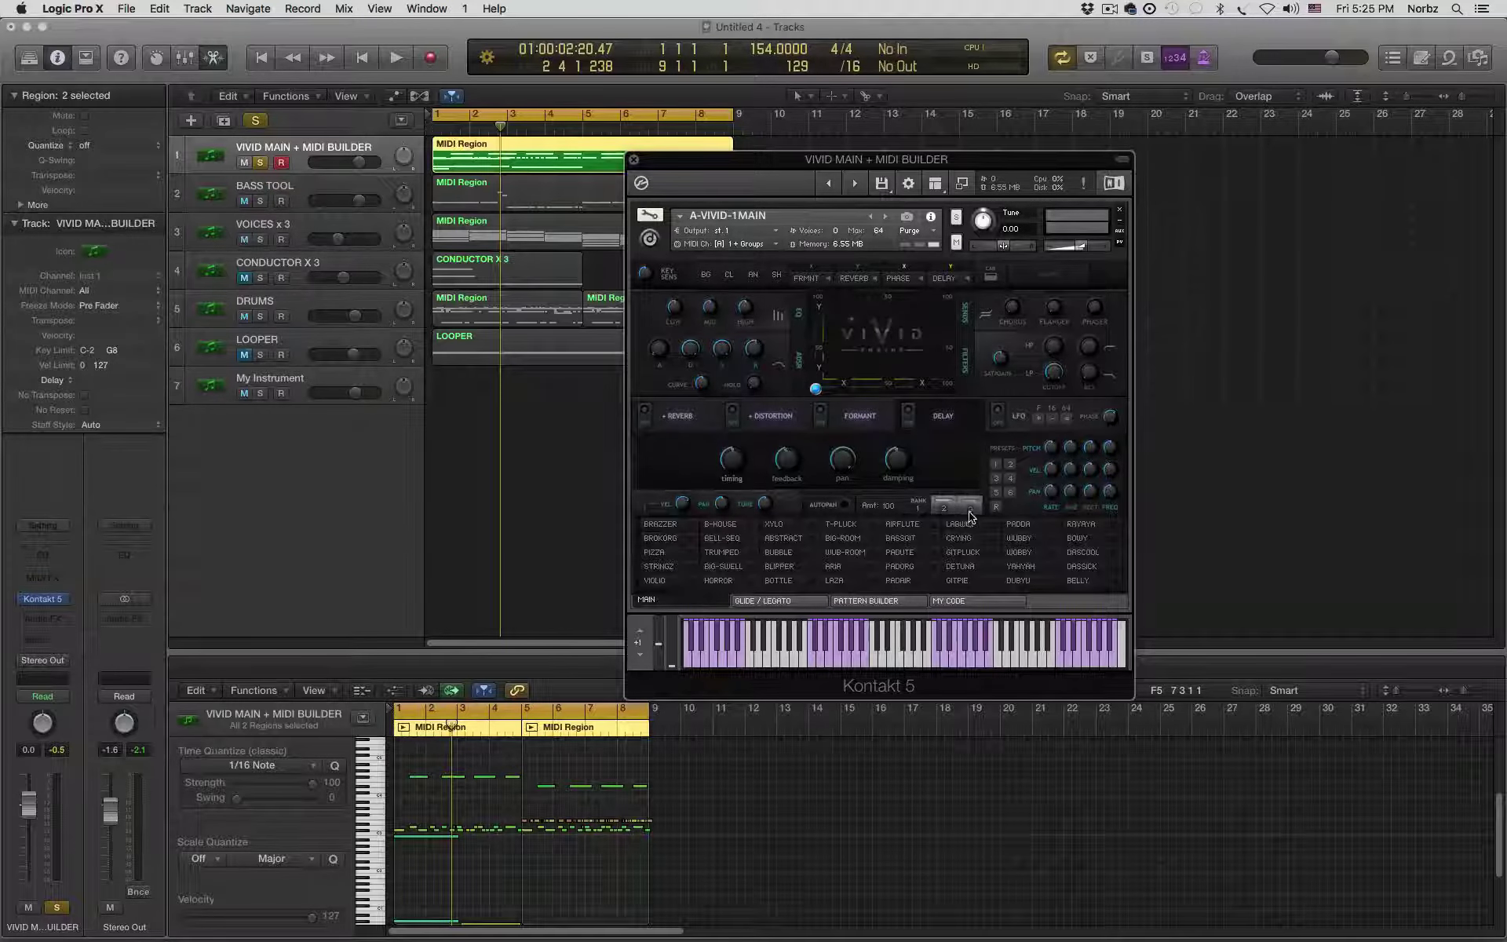
{"action": "left_click", "coordinate": [970, 507]}
{"action": "left_click", "coordinate": [944, 506]}
{"action": "left_click", "coordinate": [919, 506]}
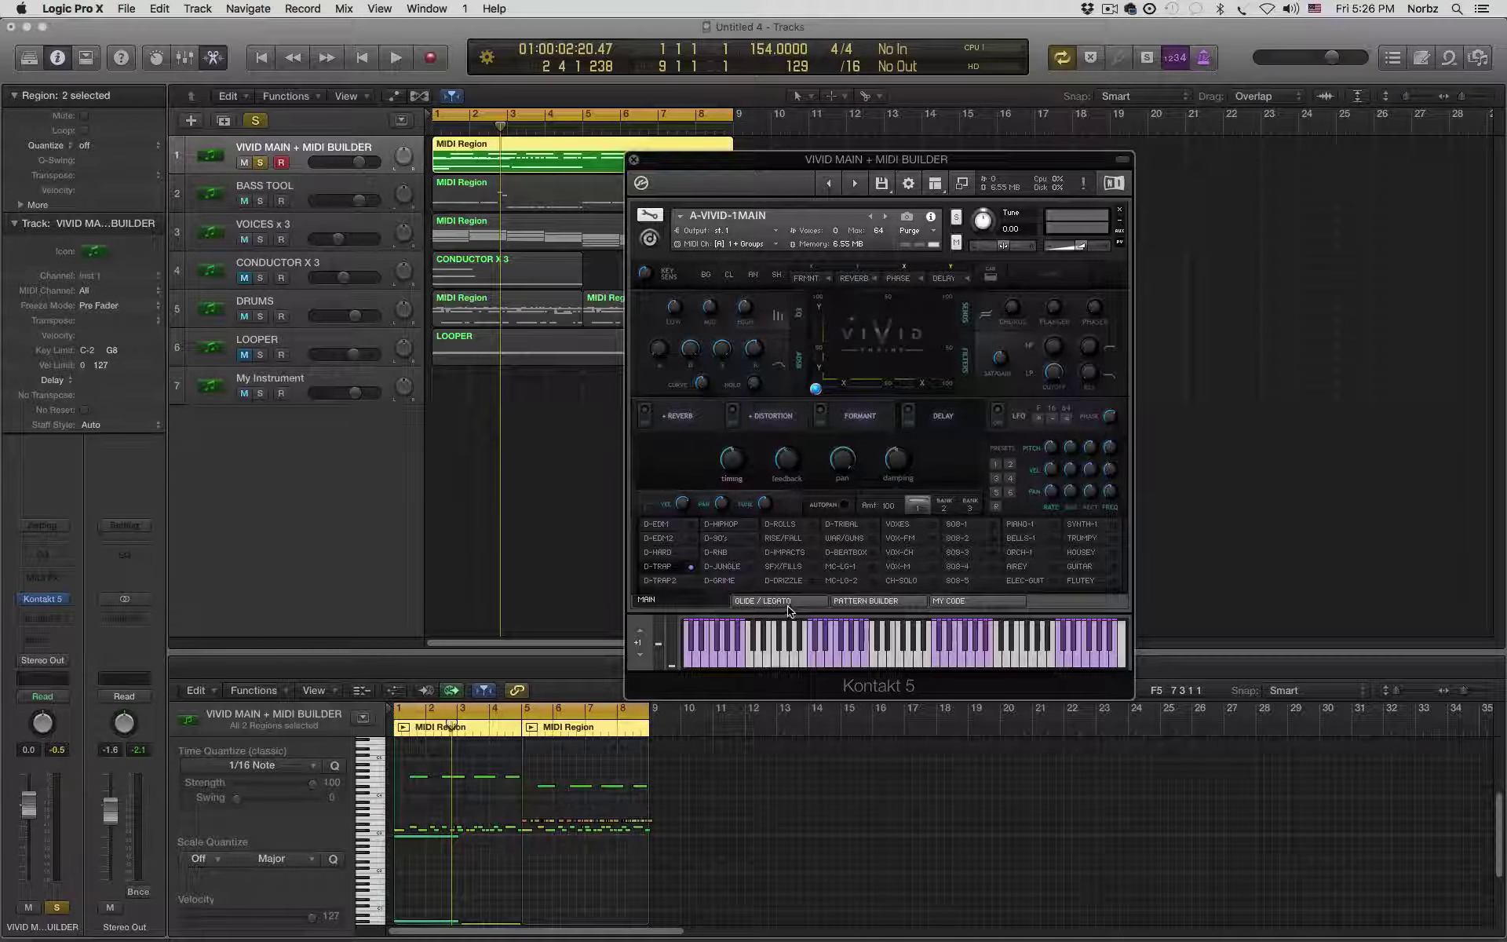
- Review the Glide/Legato, Pattern Builder and My Code pages, move the instrument window clear of the regions, and return to the Main page
{"action": "left_click", "coordinate": [757, 604]}
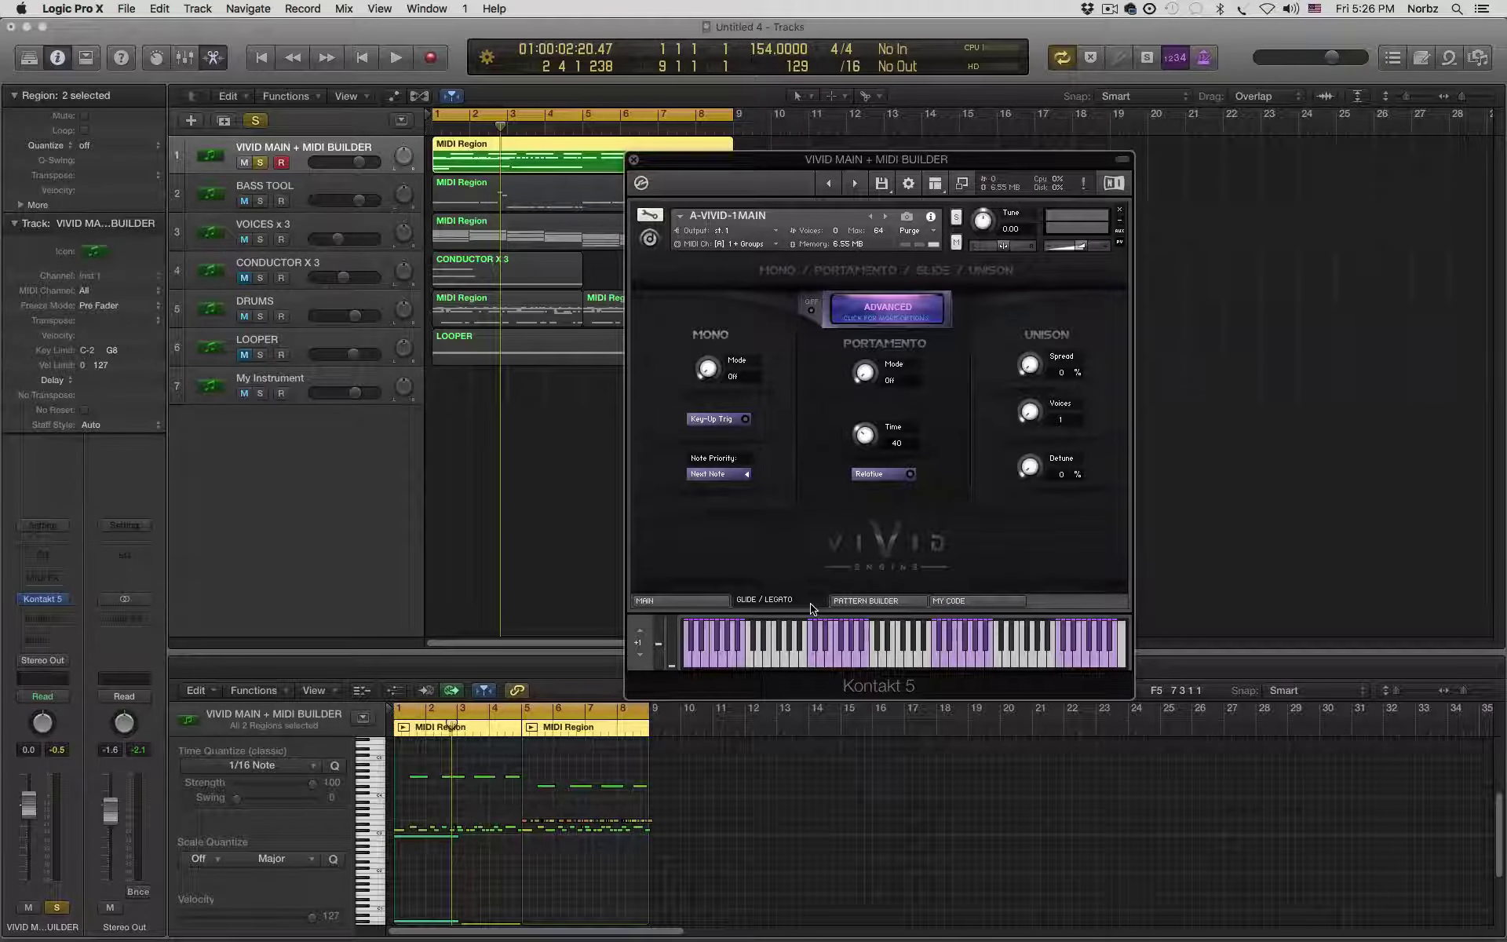
{"action": "left_click", "coordinate": [880, 602]}
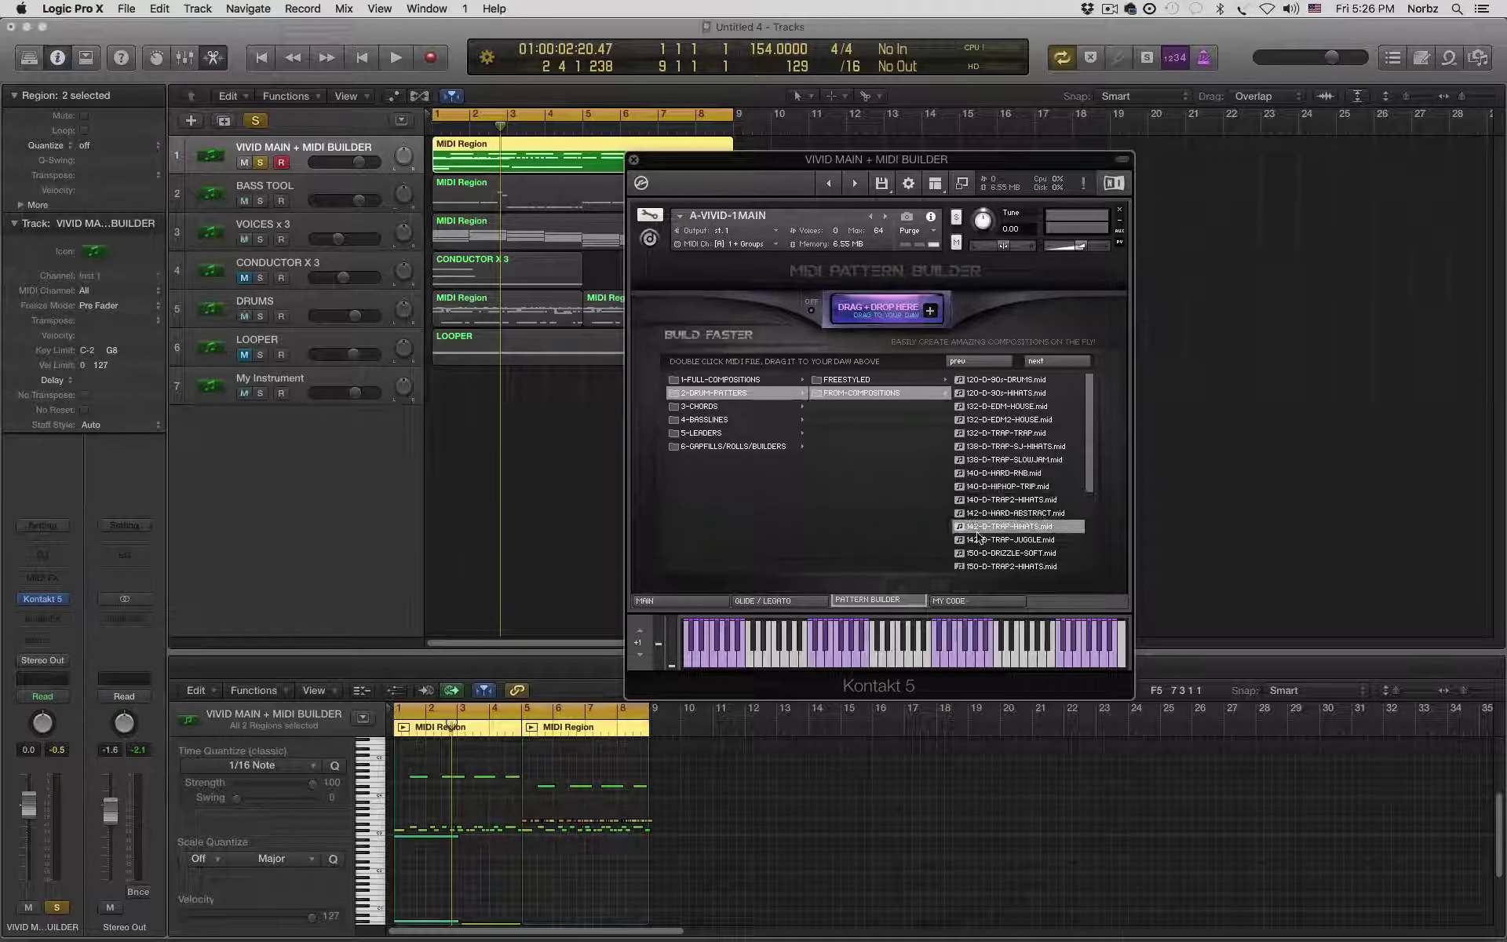
{"action": "left_click_drag", "start_coordinate": [957, 165], "coordinate": [1106, 140]}
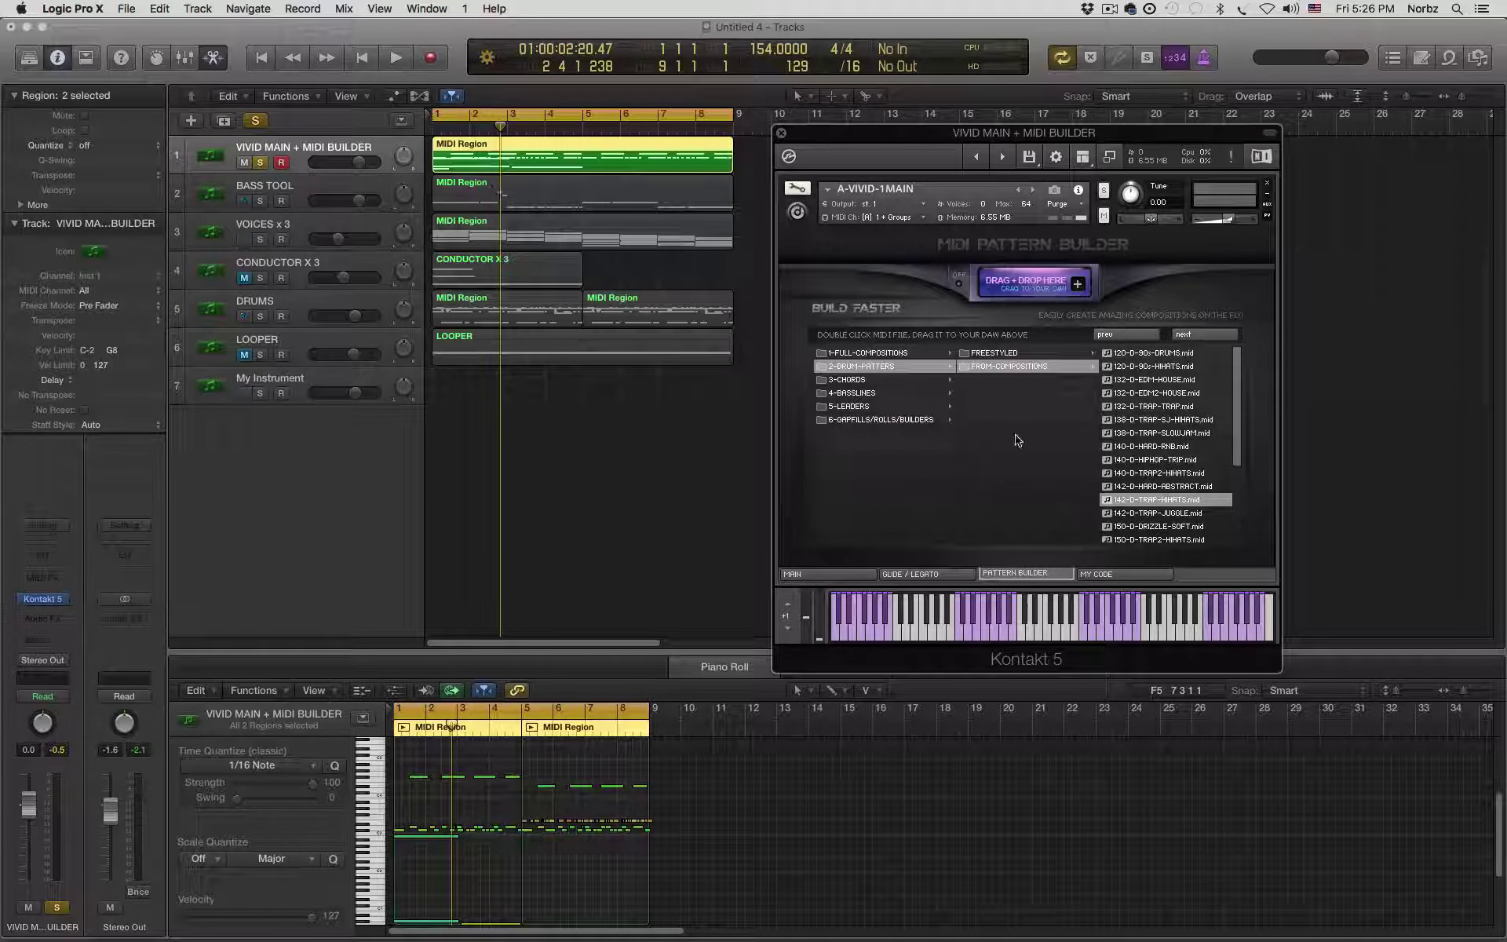
{"action": "left_click", "coordinate": [1106, 576]}
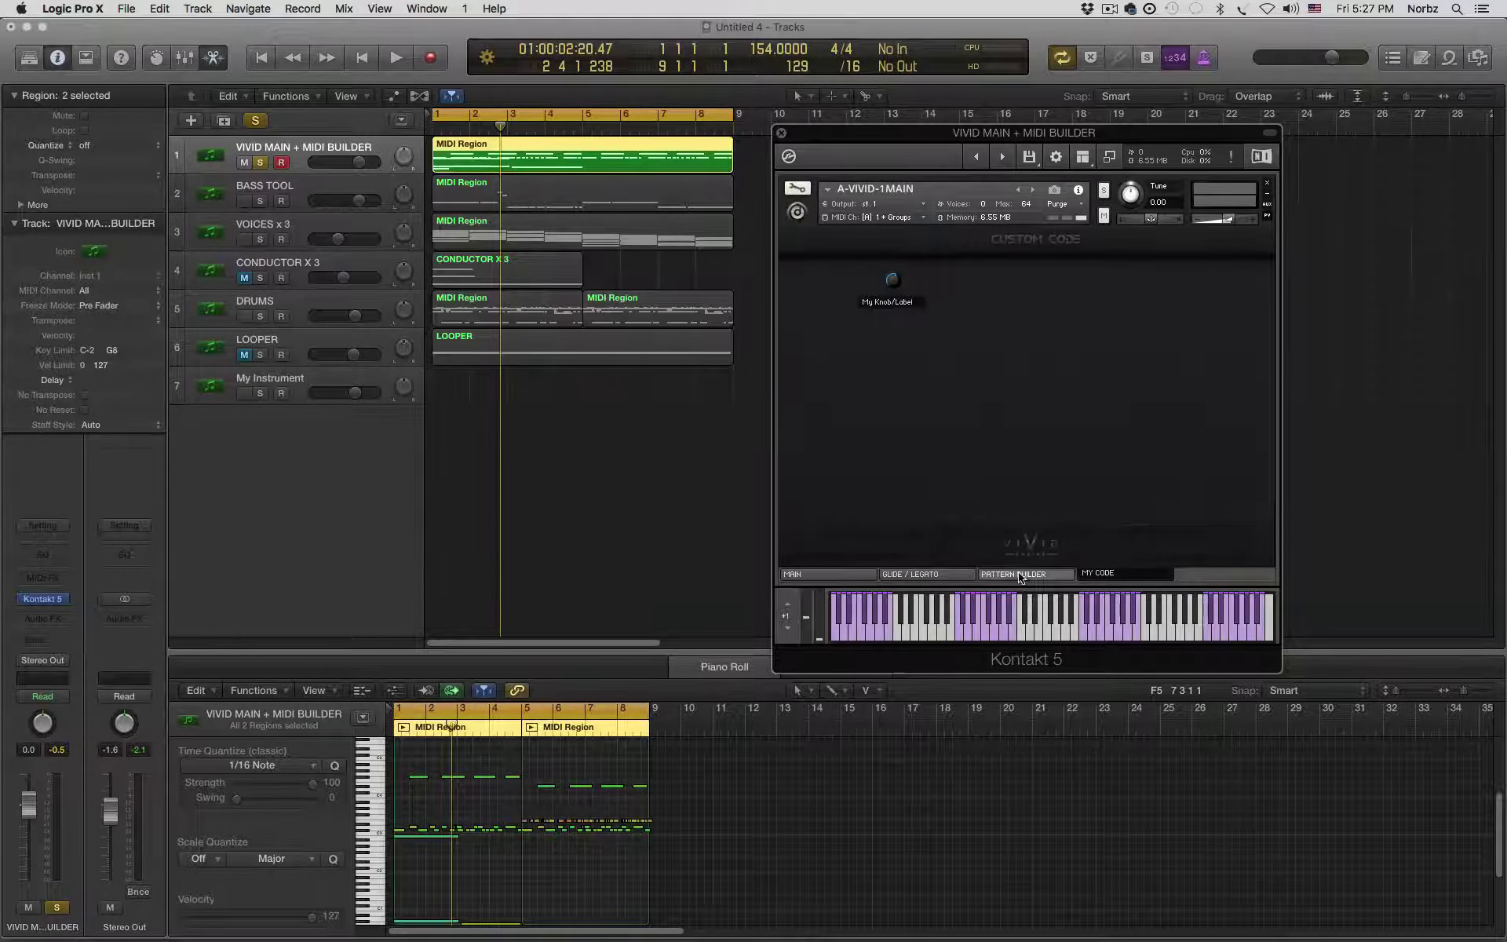
{"action": "left_click", "coordinate": [902, 573]}
{"action": "left_click", "coordinate": [853, 574]}
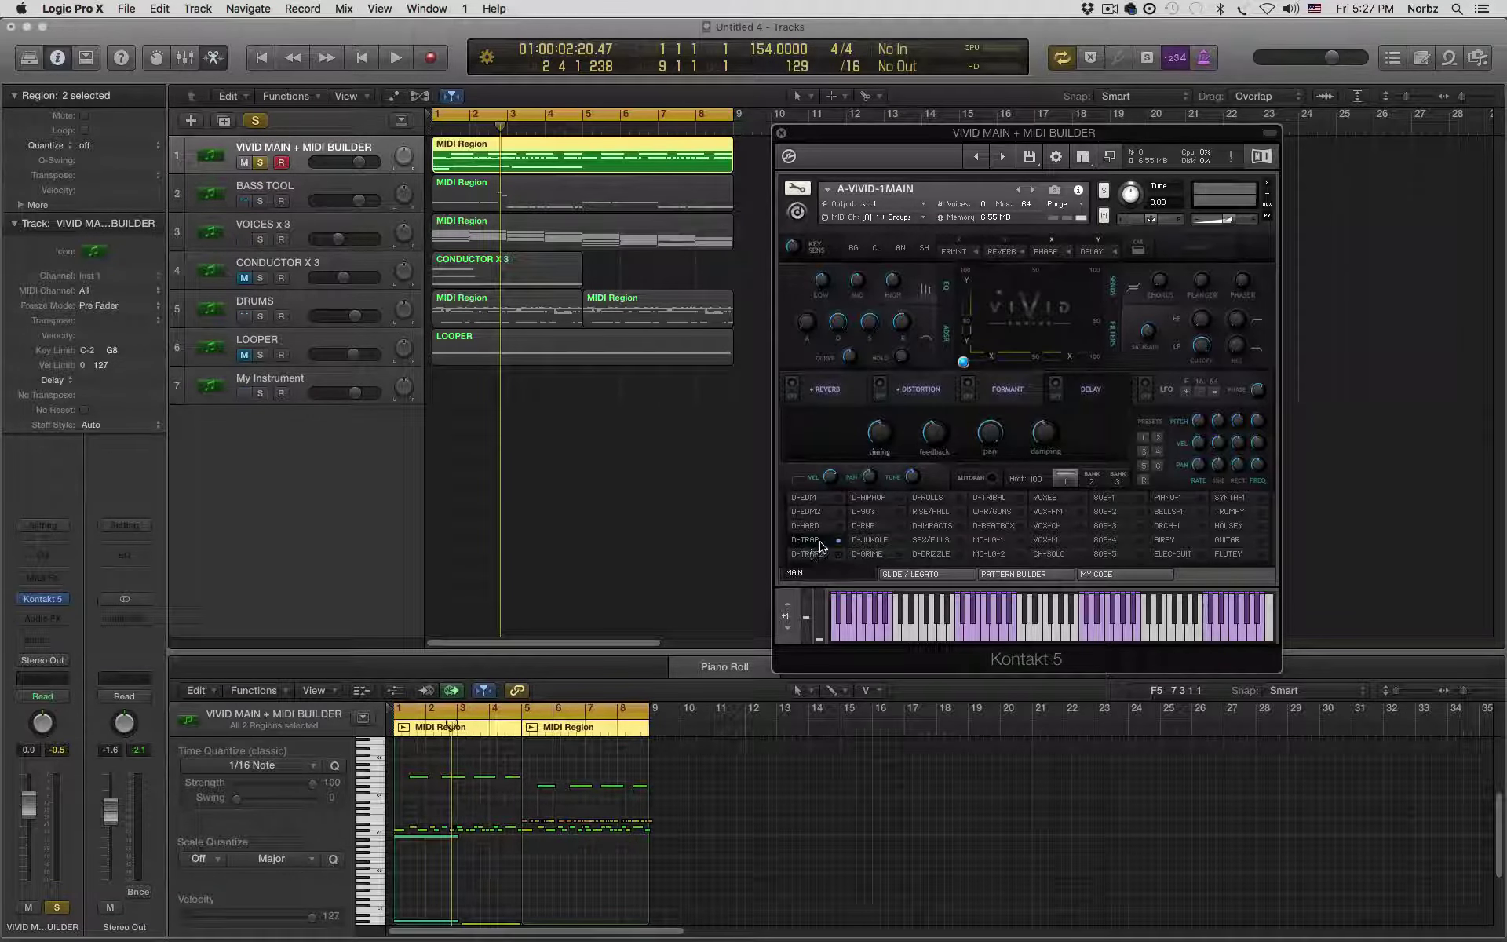
- Play the soloed pattern with the D-TRAP kit, stop playback, and examine its lower notes in the Piano Roll
{"action": "key", "text": "space"}
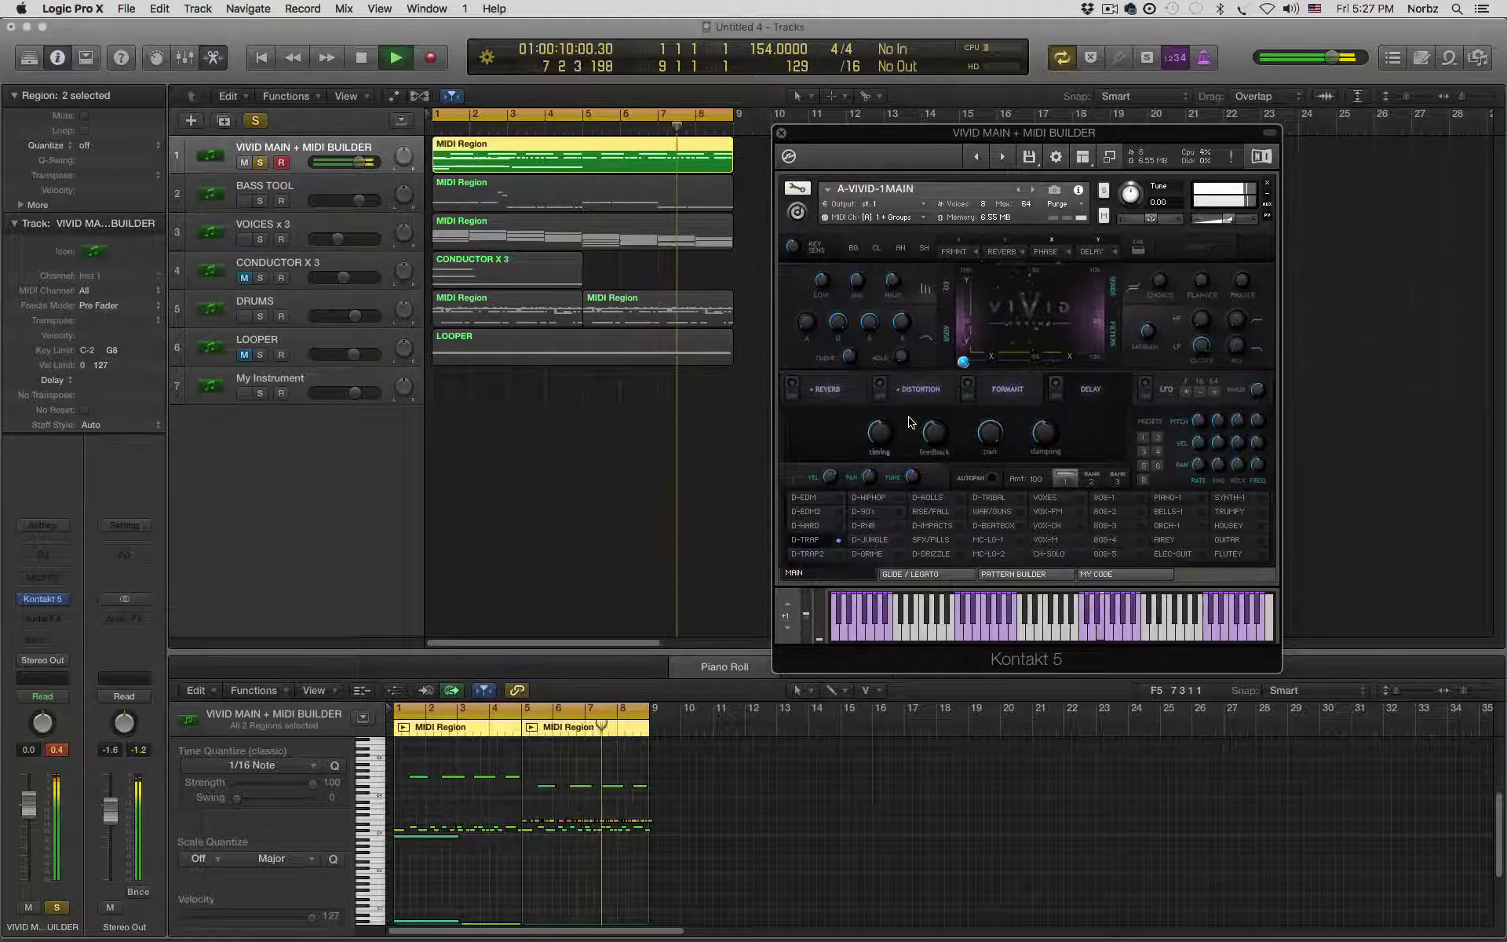
{"action": "key", "text": "space"}
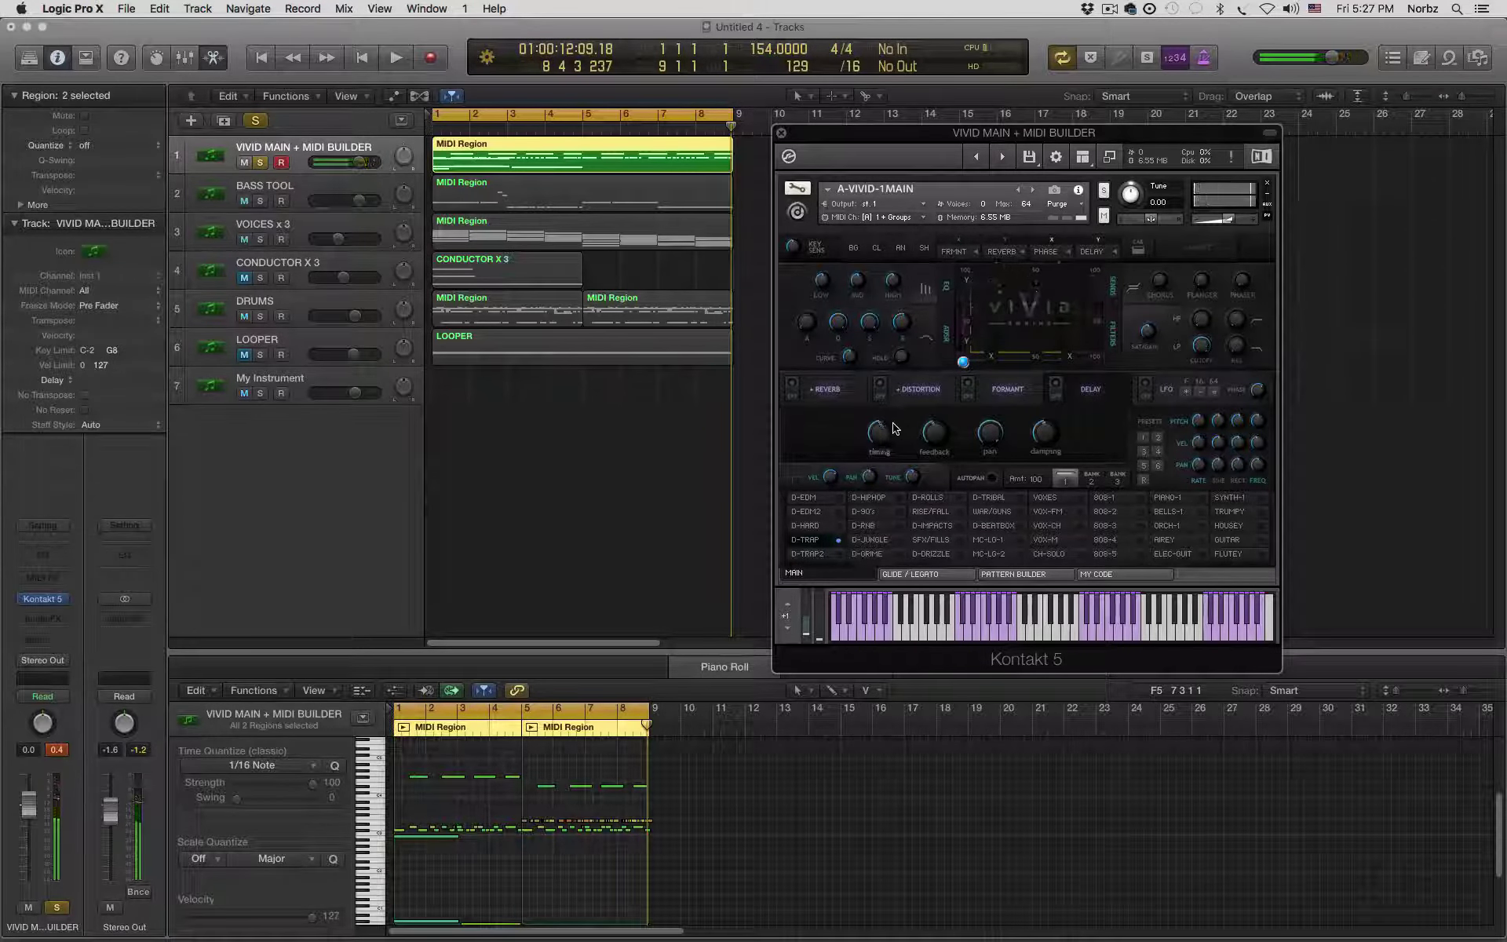
{"action": "left_click", "coordinate": [588, 857]}
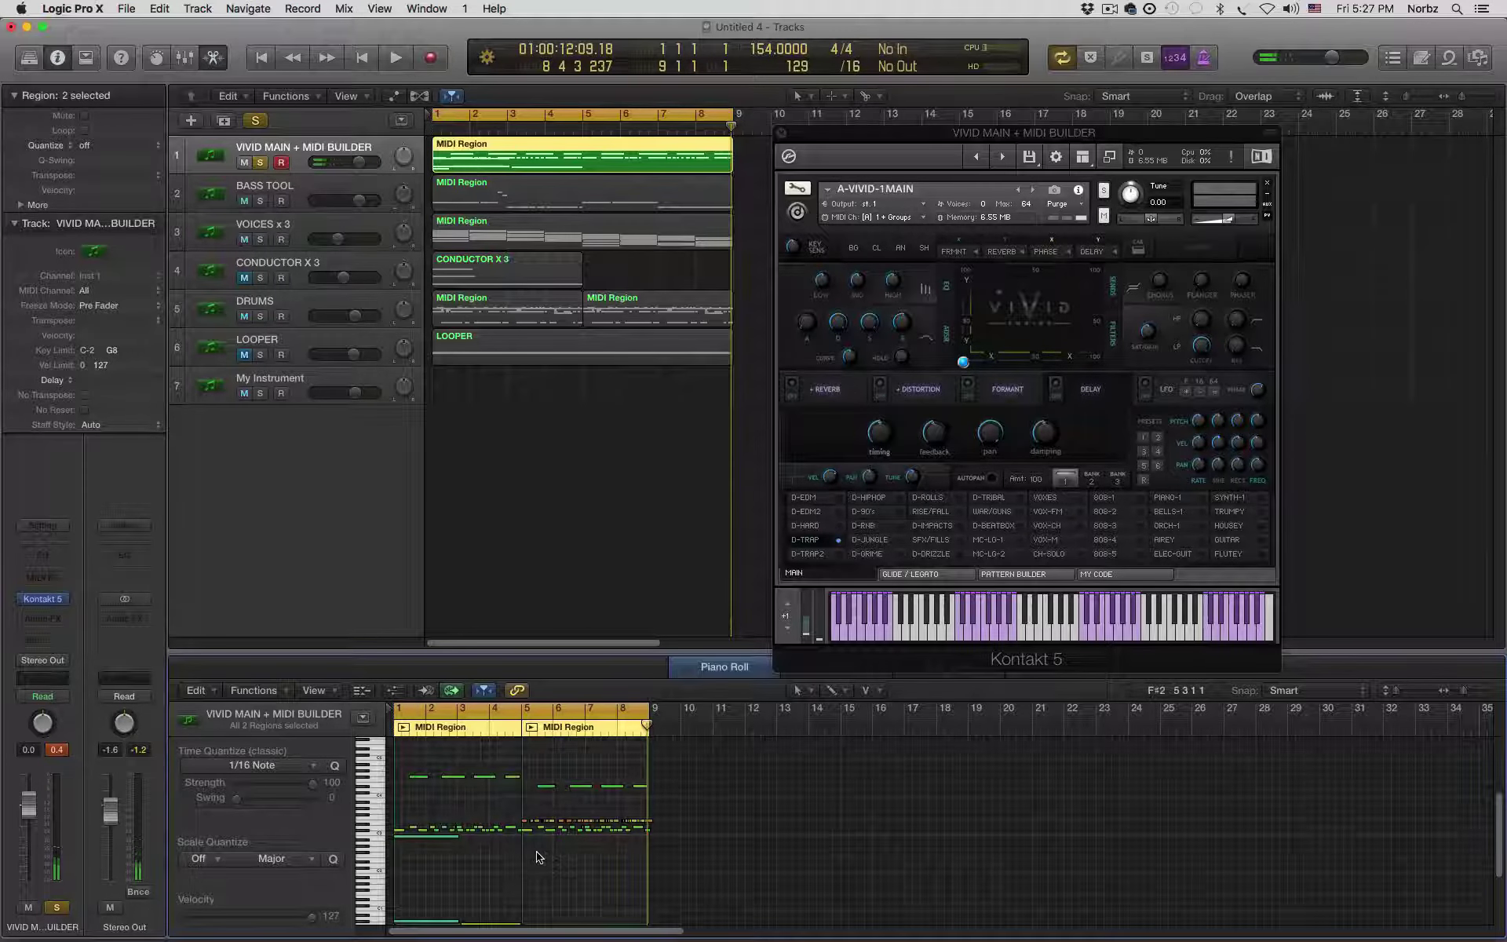
{"action": "scroll", "coordinate": [542, 856], "scroll_direction": "down", "scroll_amount": 3}
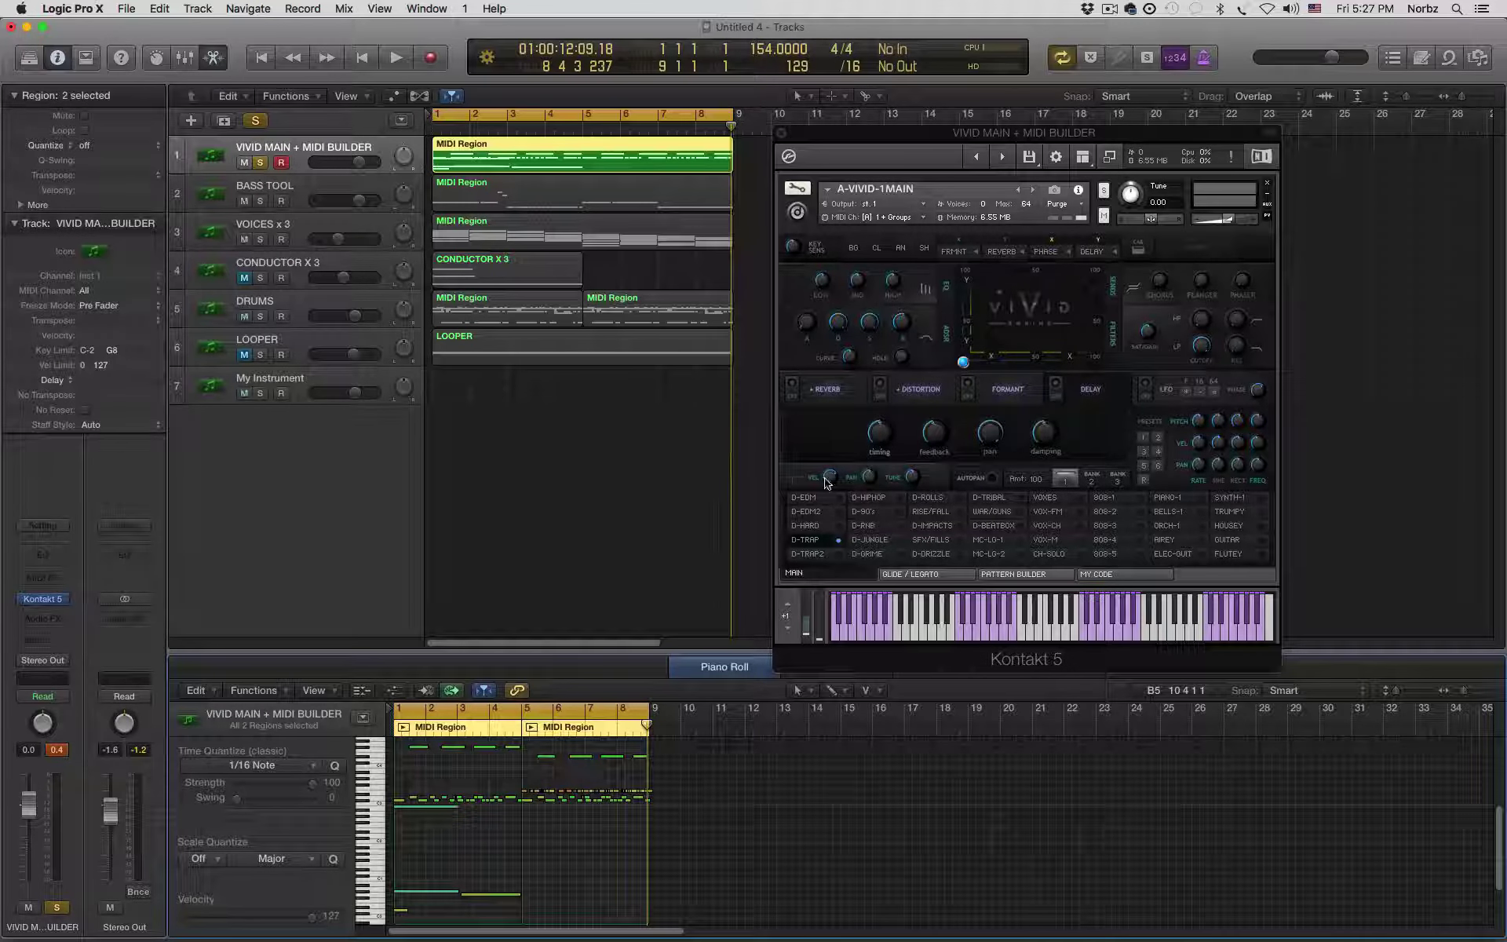
- Audition the D-TRAP2, D-HIPHOP, D-90's, D-RNB, D-GRIME and D-DRIZZLE kits while the pattern plays
{"action": "left_click", "coordinate": [837, 557]}
{"action": "key", "text": "space"}
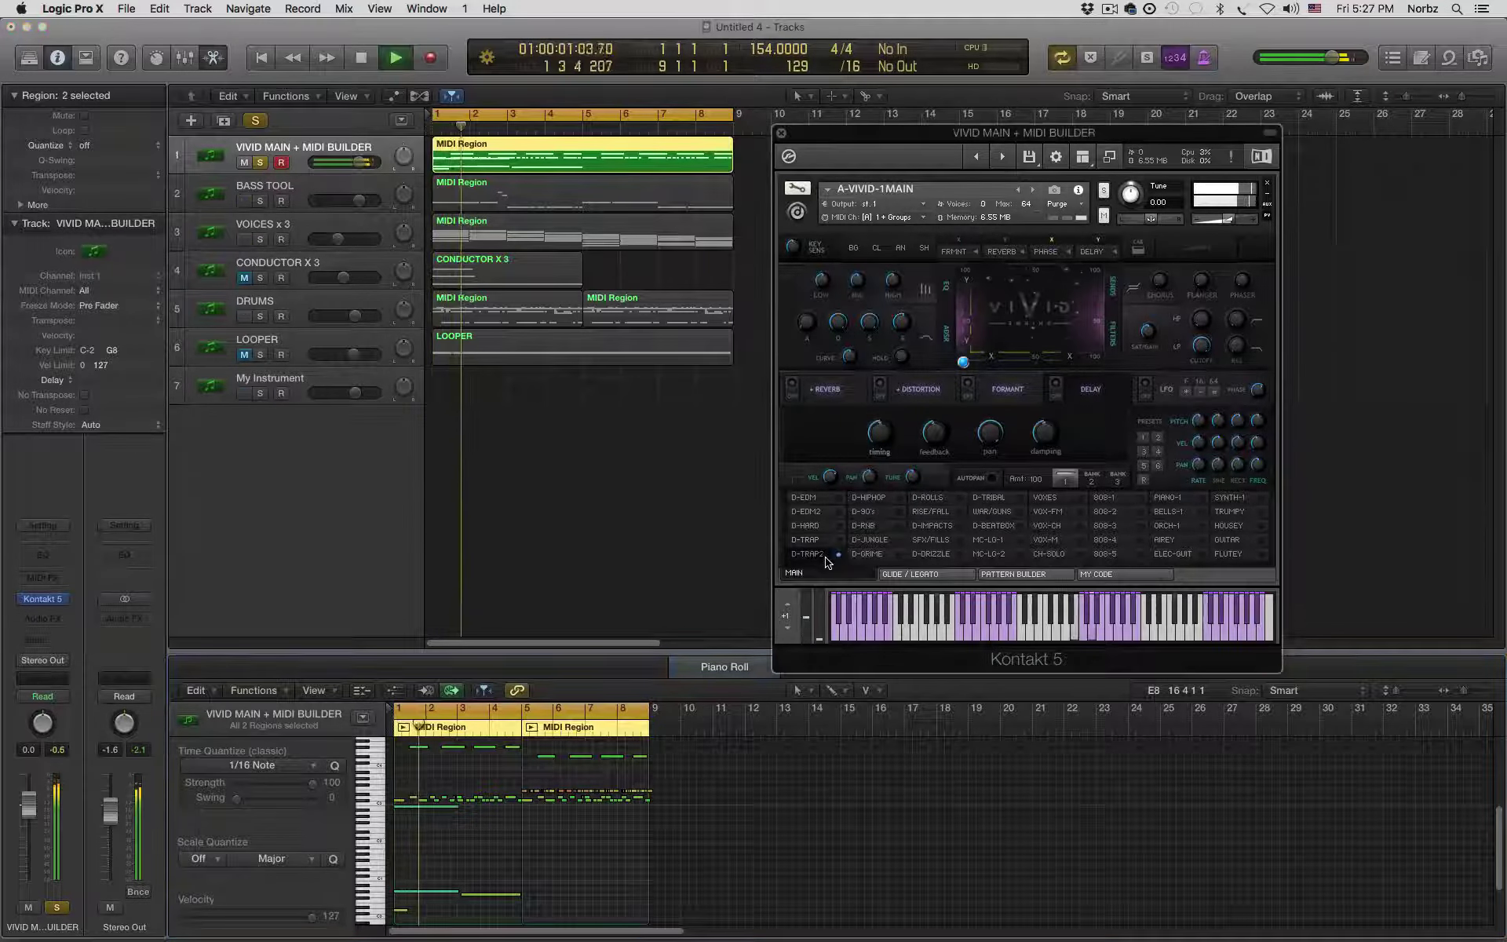
{"action": "left_click", "coordinate": [876, 499]}
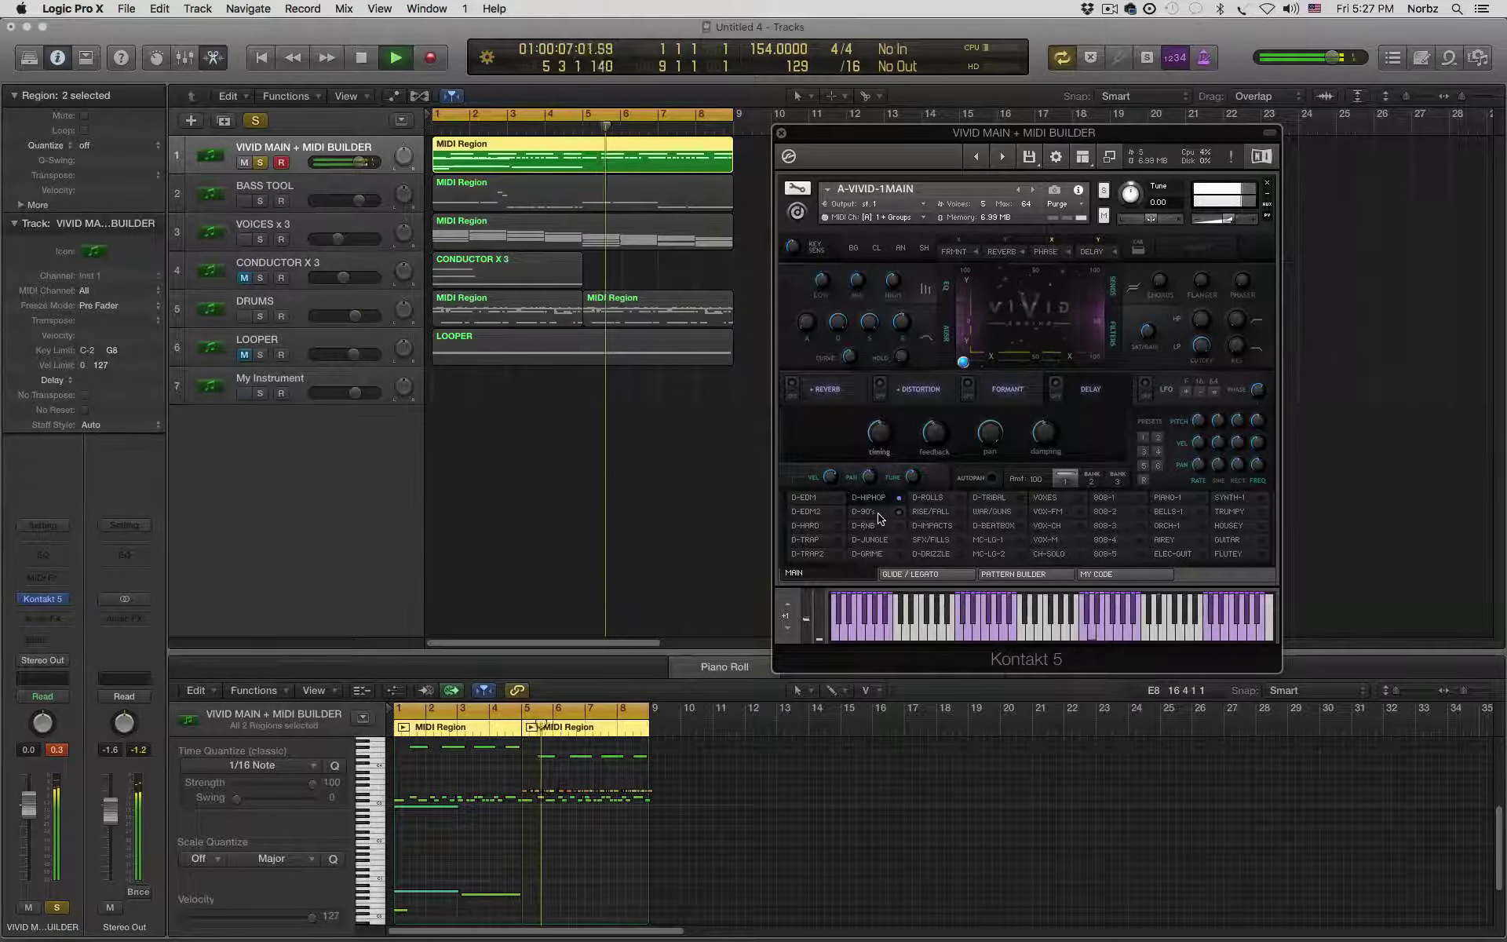
{"action": "left_click", "coordinate": [866, 511]}
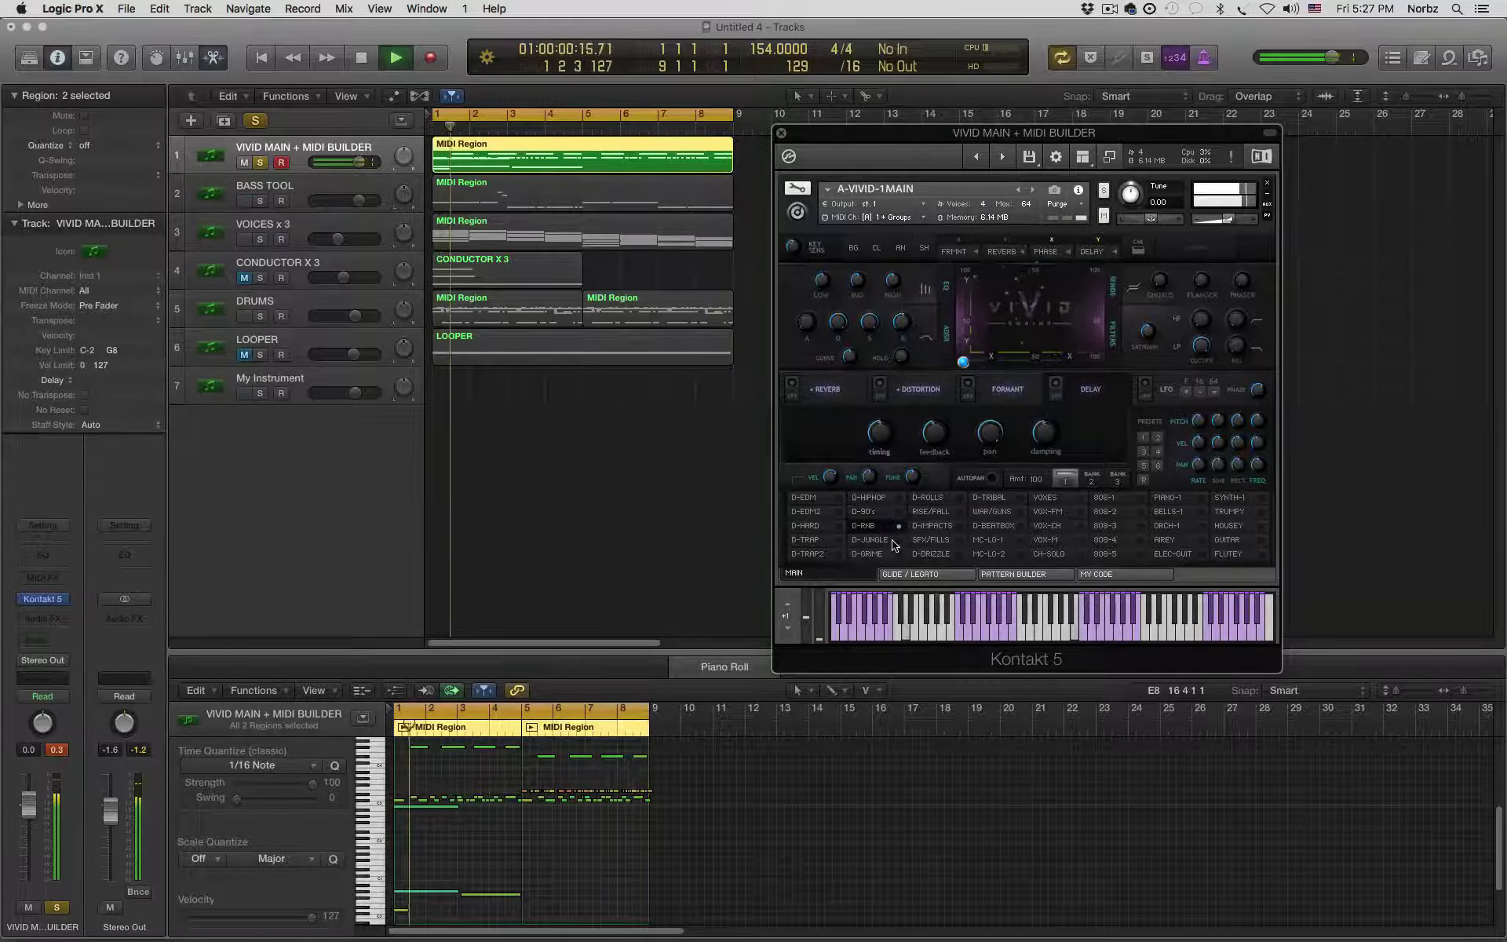
{"action": "left_click", "coordinate": [871, 554]}
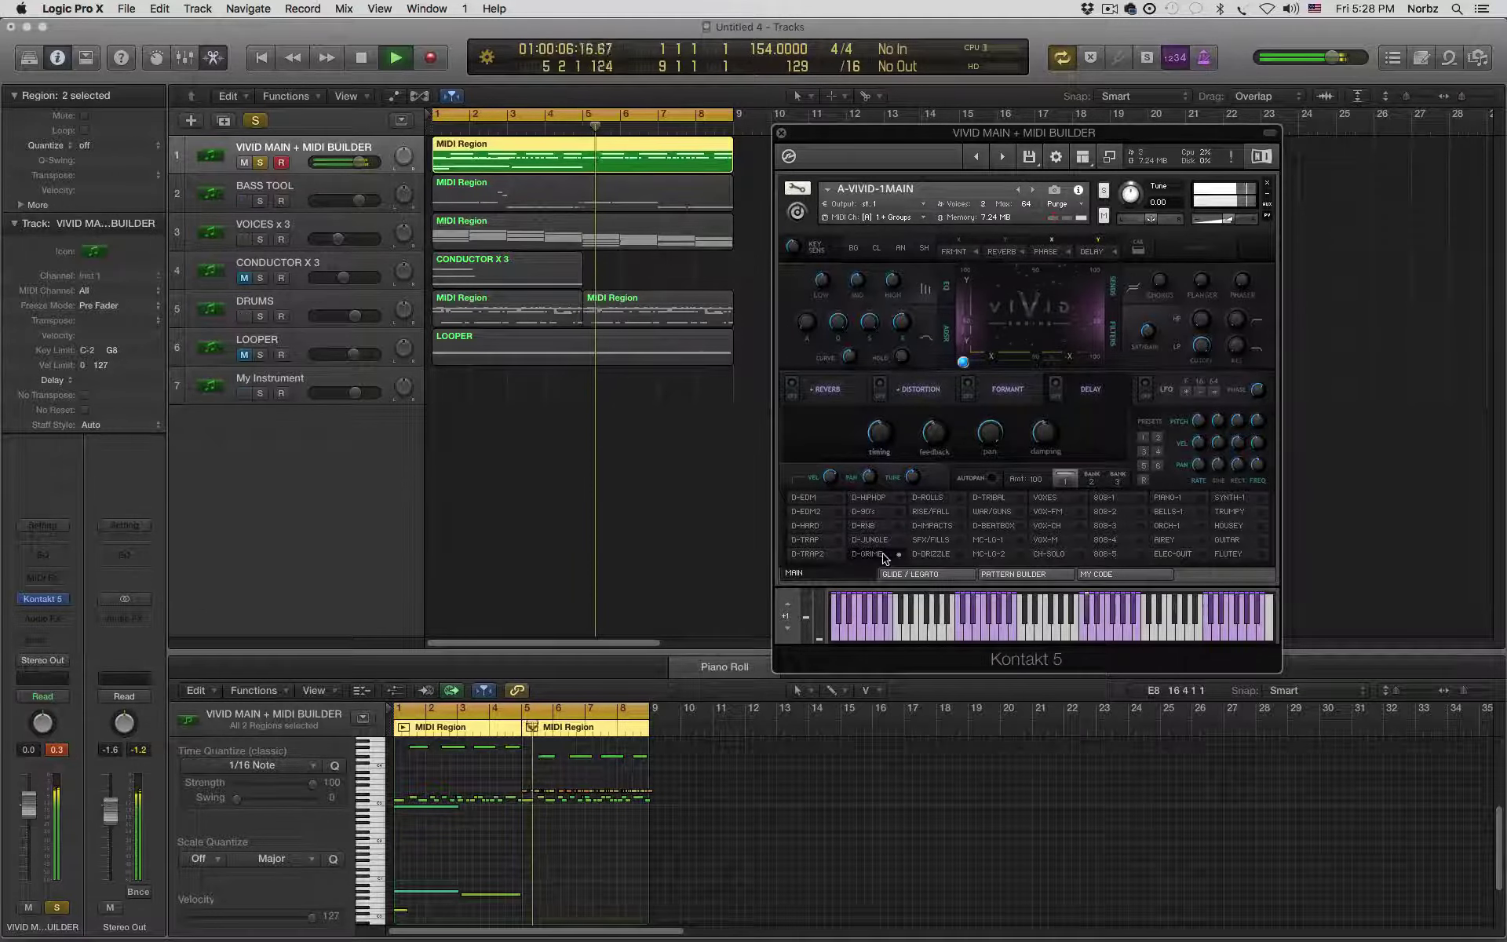
{"action": "left_click", "coordinate": [945, 515]}
{"action": "left_click", "coordinate": [940, 499]}
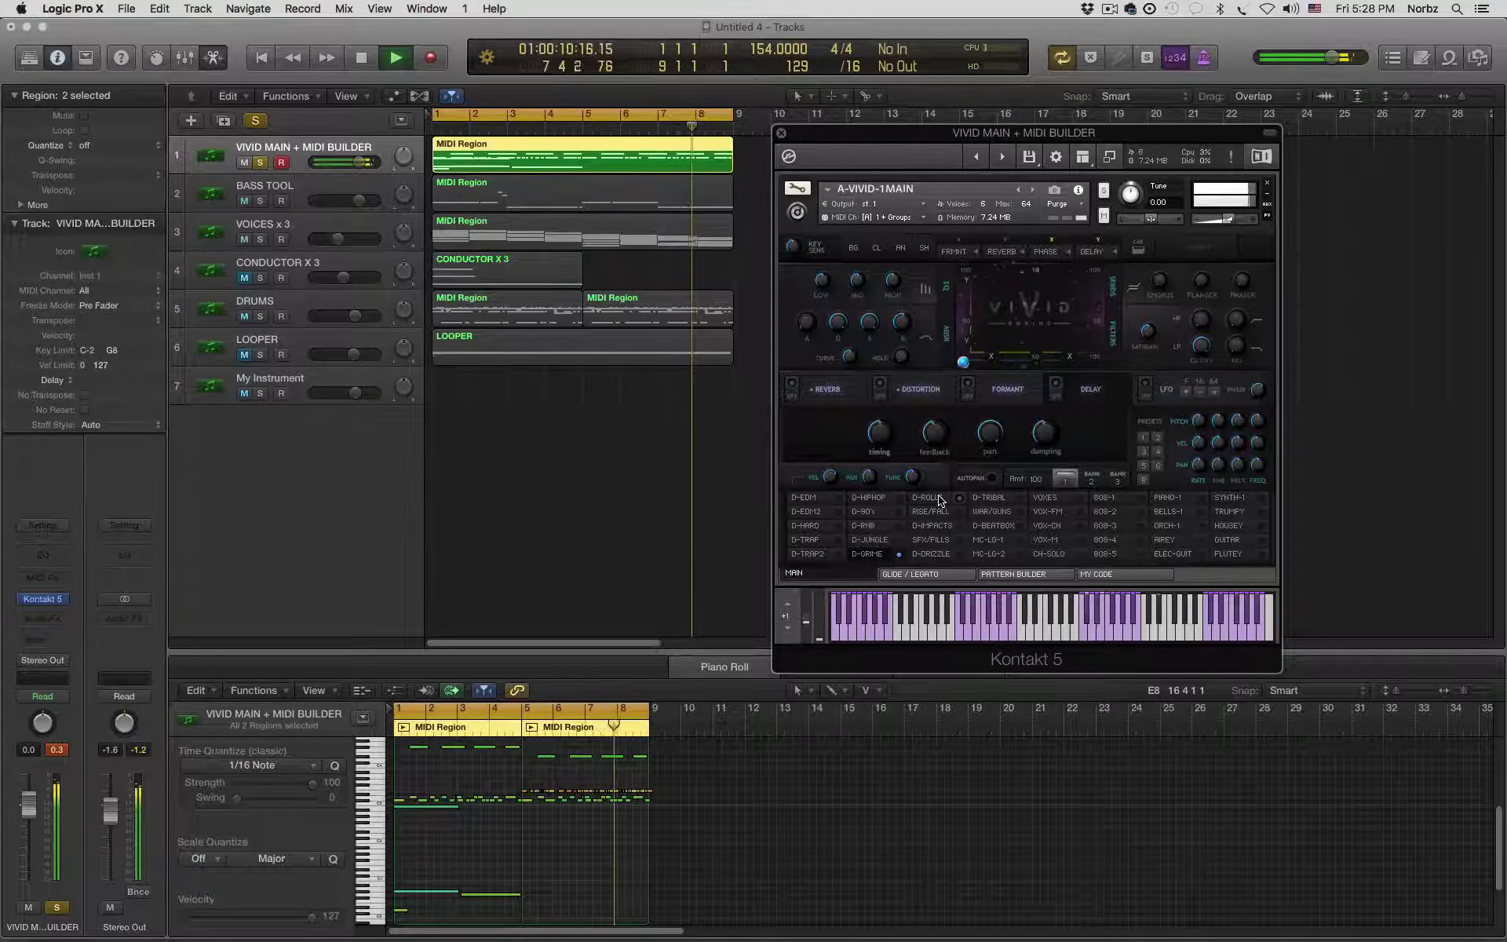
{"action": "left_click", "coordinate": [933, 556]}
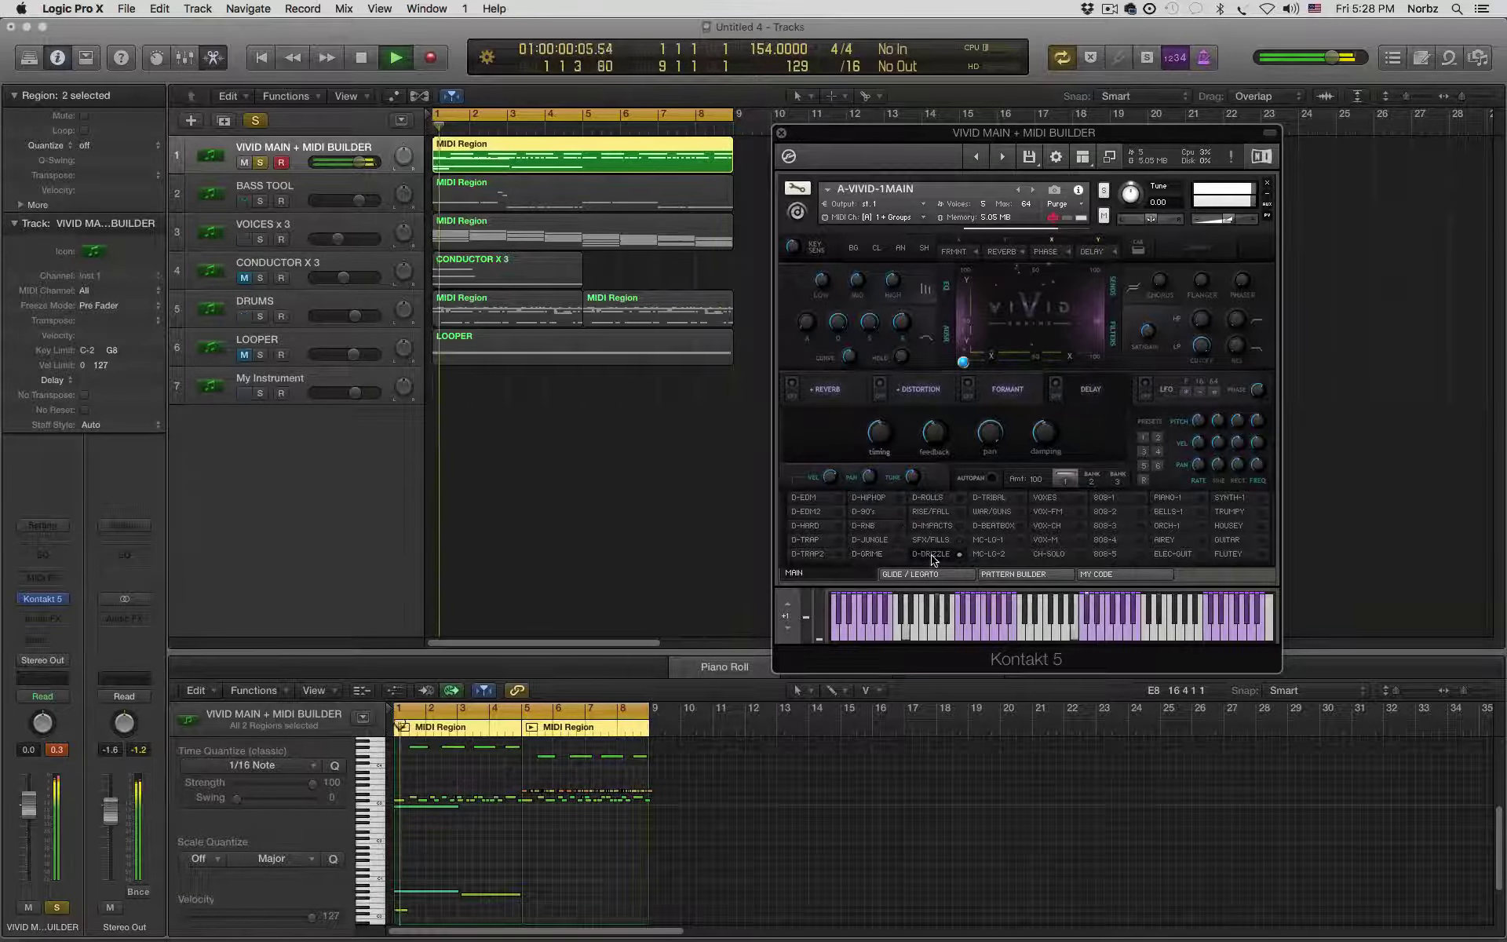
- Audition the D-EDM2 and D-EDM kits, switch back to D-TRAP, and stop playback
{"action": "left_click", "coordinate": [824, 524]}
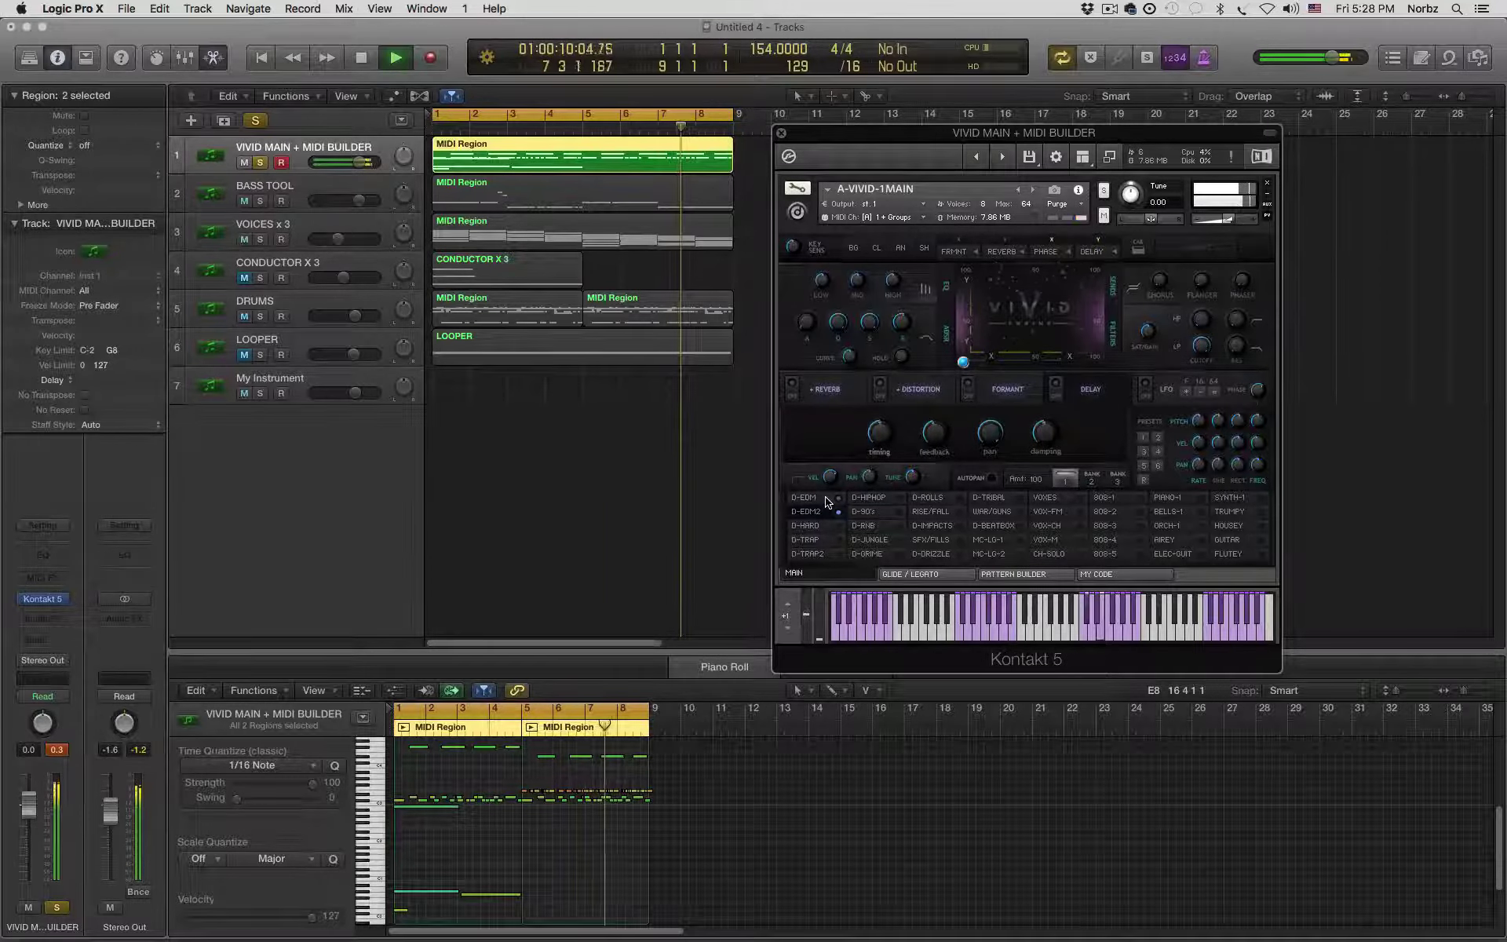
{"action": "left_click", "coordinate": [826, 498]}
{"action": "left_click", "coordinate": [819, 541]}
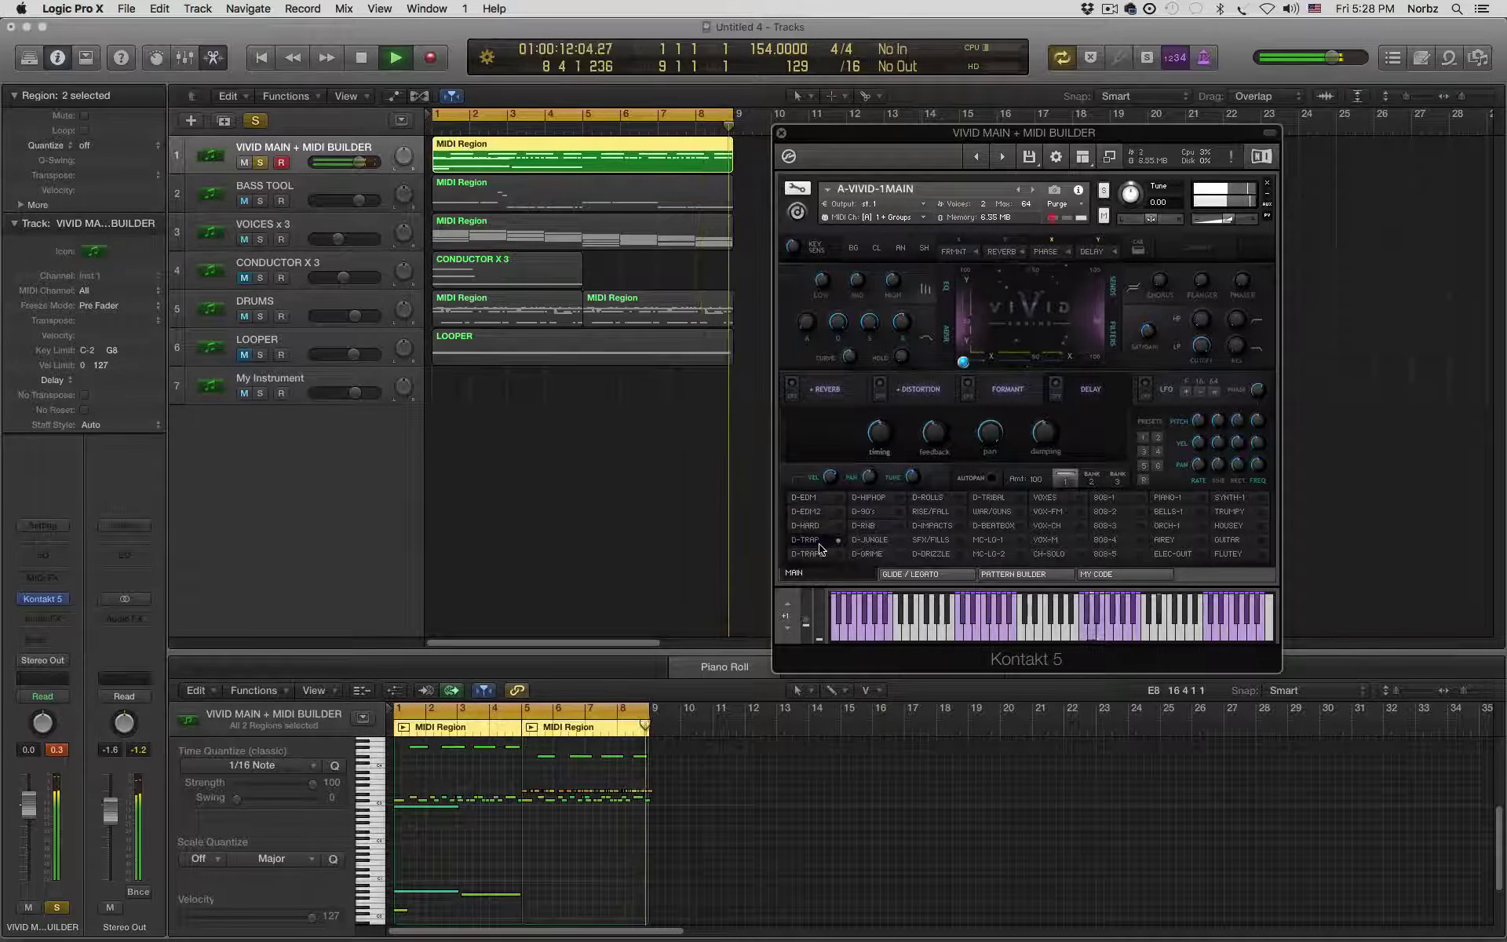
{"action": "key", "text": "space"}
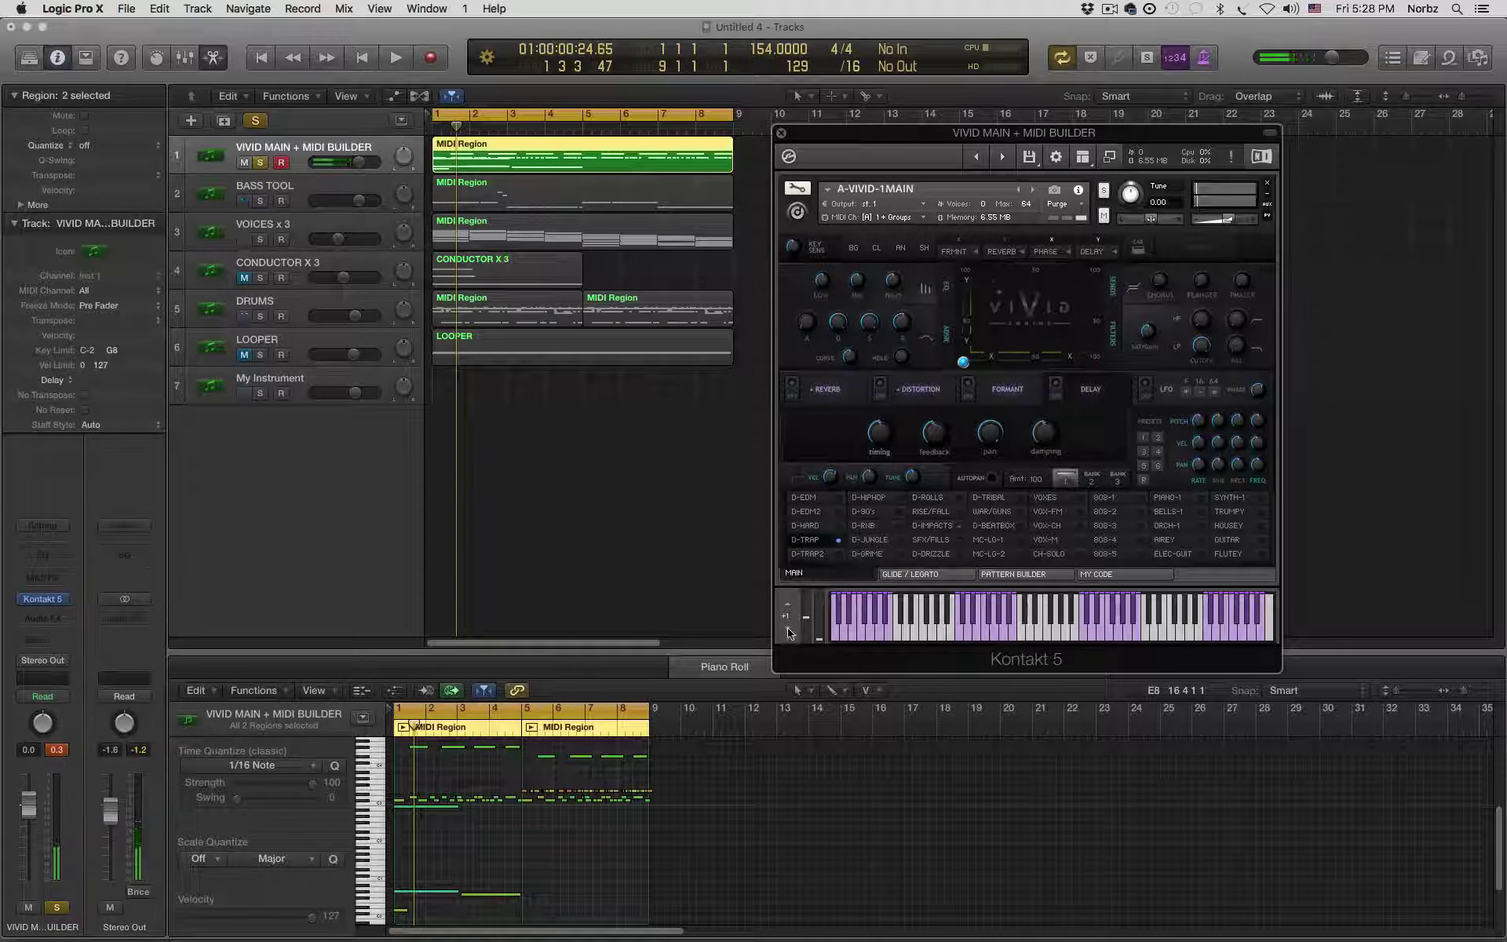
- Select the row of short hi-hat notes across both MIDI regions, transpose them up by octaves, and start playback
{"action": "left_click", "coordinate": [673, 794]}
{"action": "left_click_drag", "start_coordinate": [678, 783], "coordinate": [392, 803]}
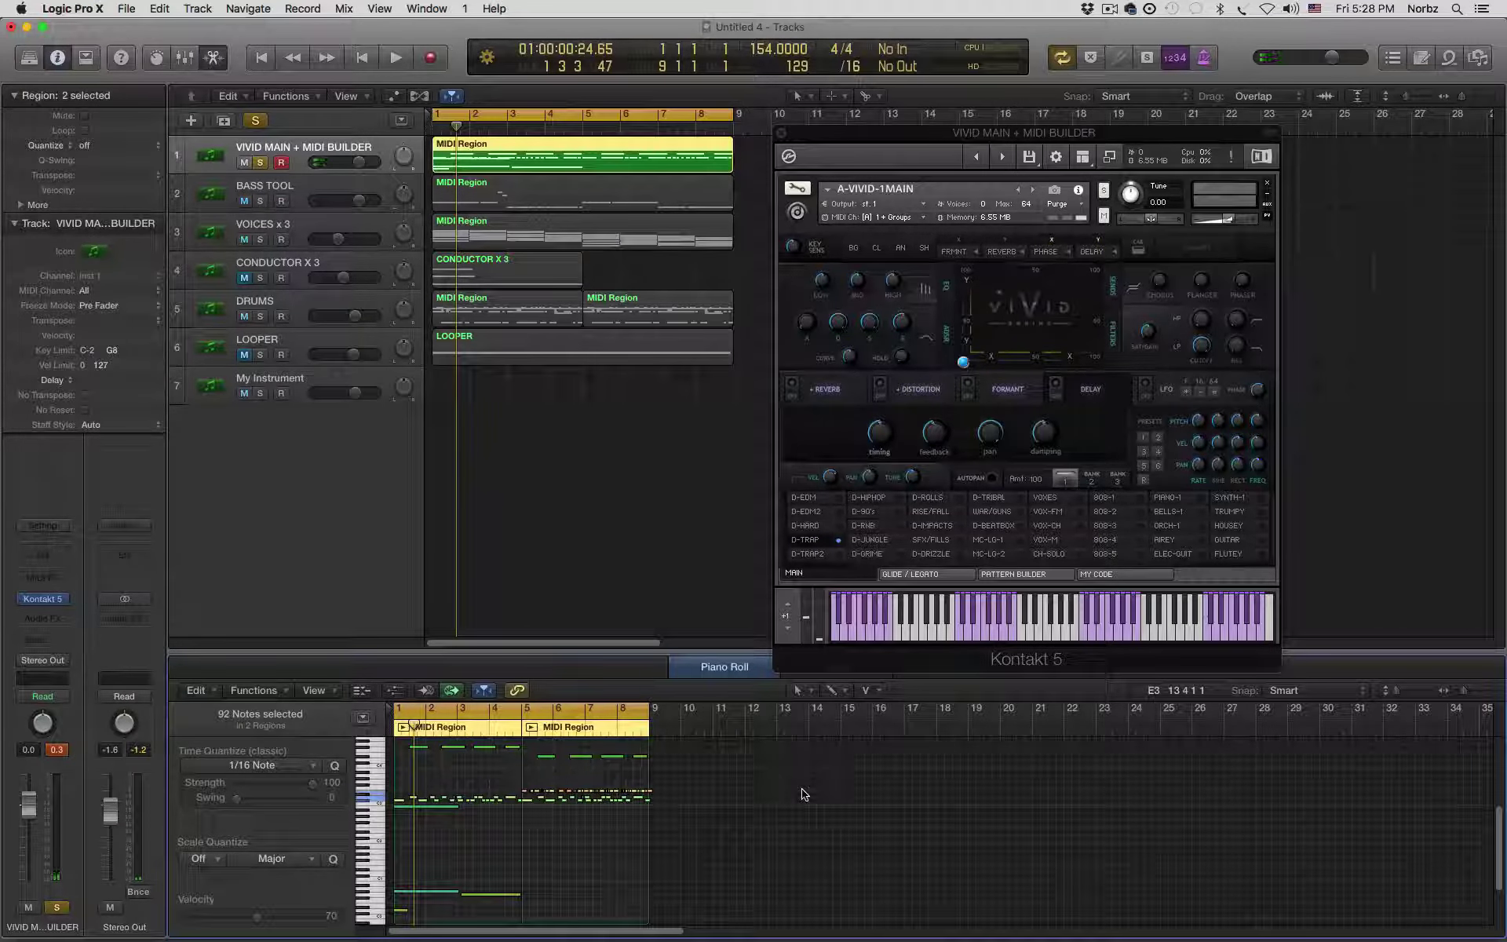
{"action": "key", "text": "shift+alt+Up"}
{"action": "key", "text": "space"}
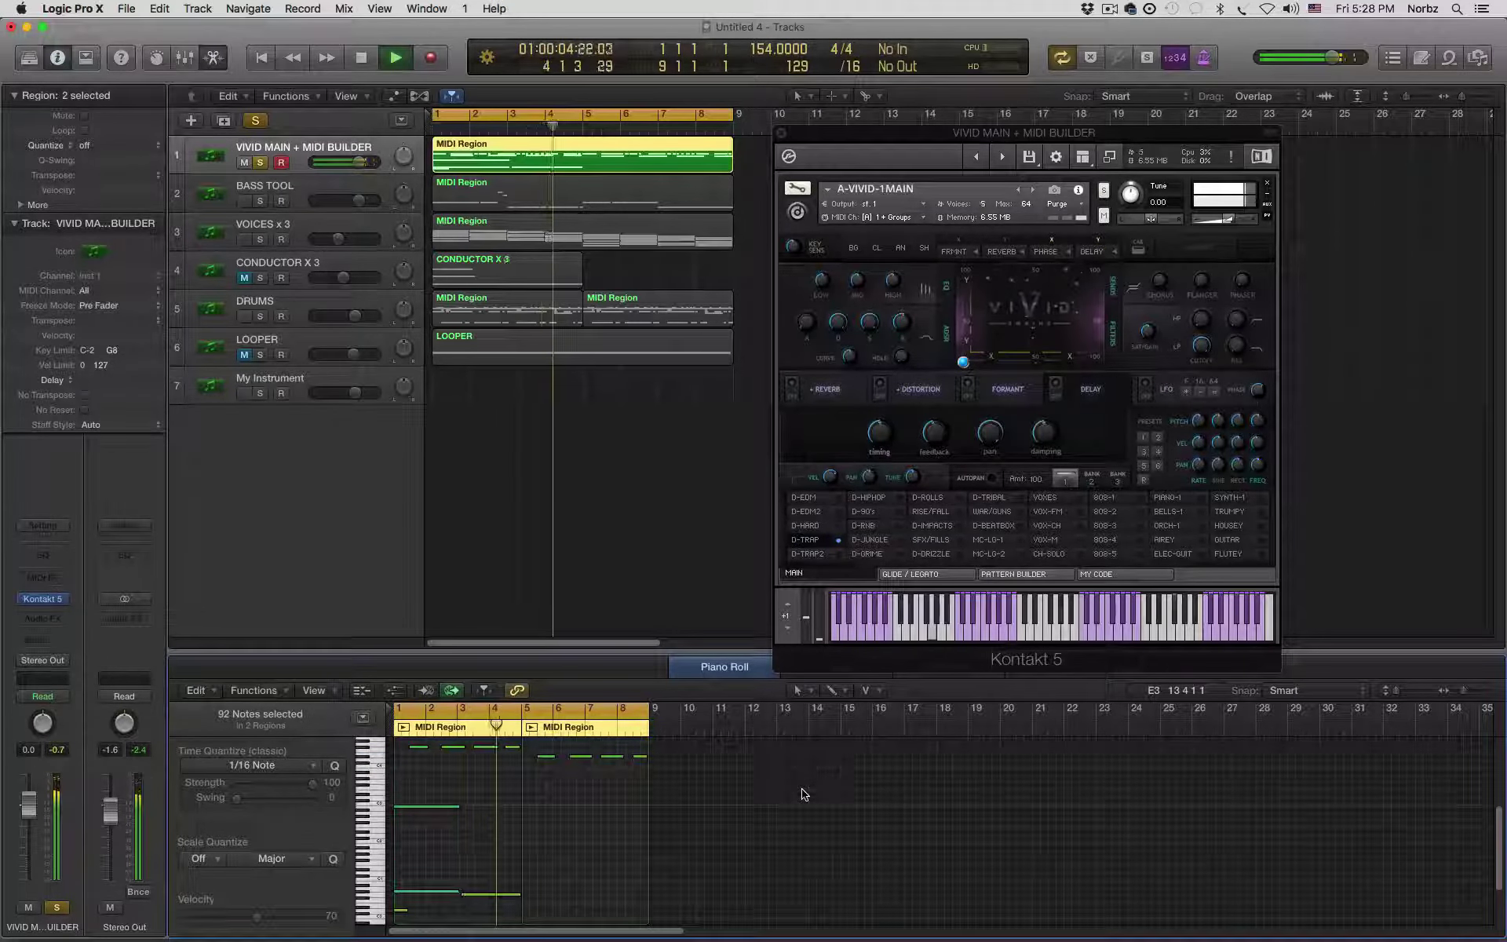
- Transpose the selected notes down and up by octaves during playback to compare their sounds, and stop playback
{"action": "key", "text": "shift+alt+Down"}
{"action": "key", "text": "shift+alt+Down"}
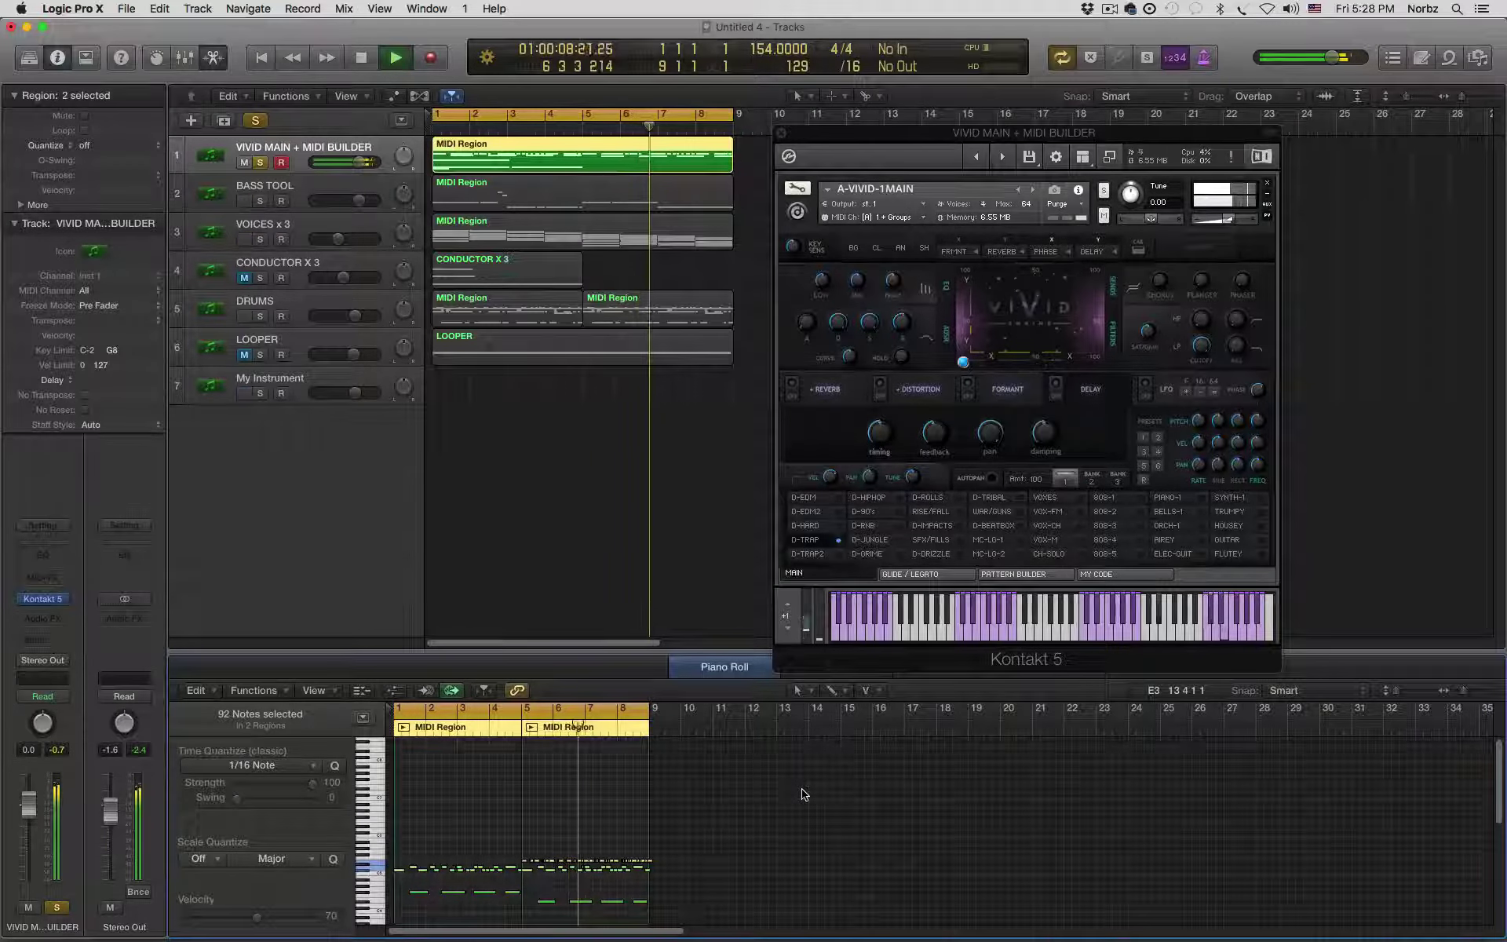
{"action": "key", "text": "alt+shift+Down"}
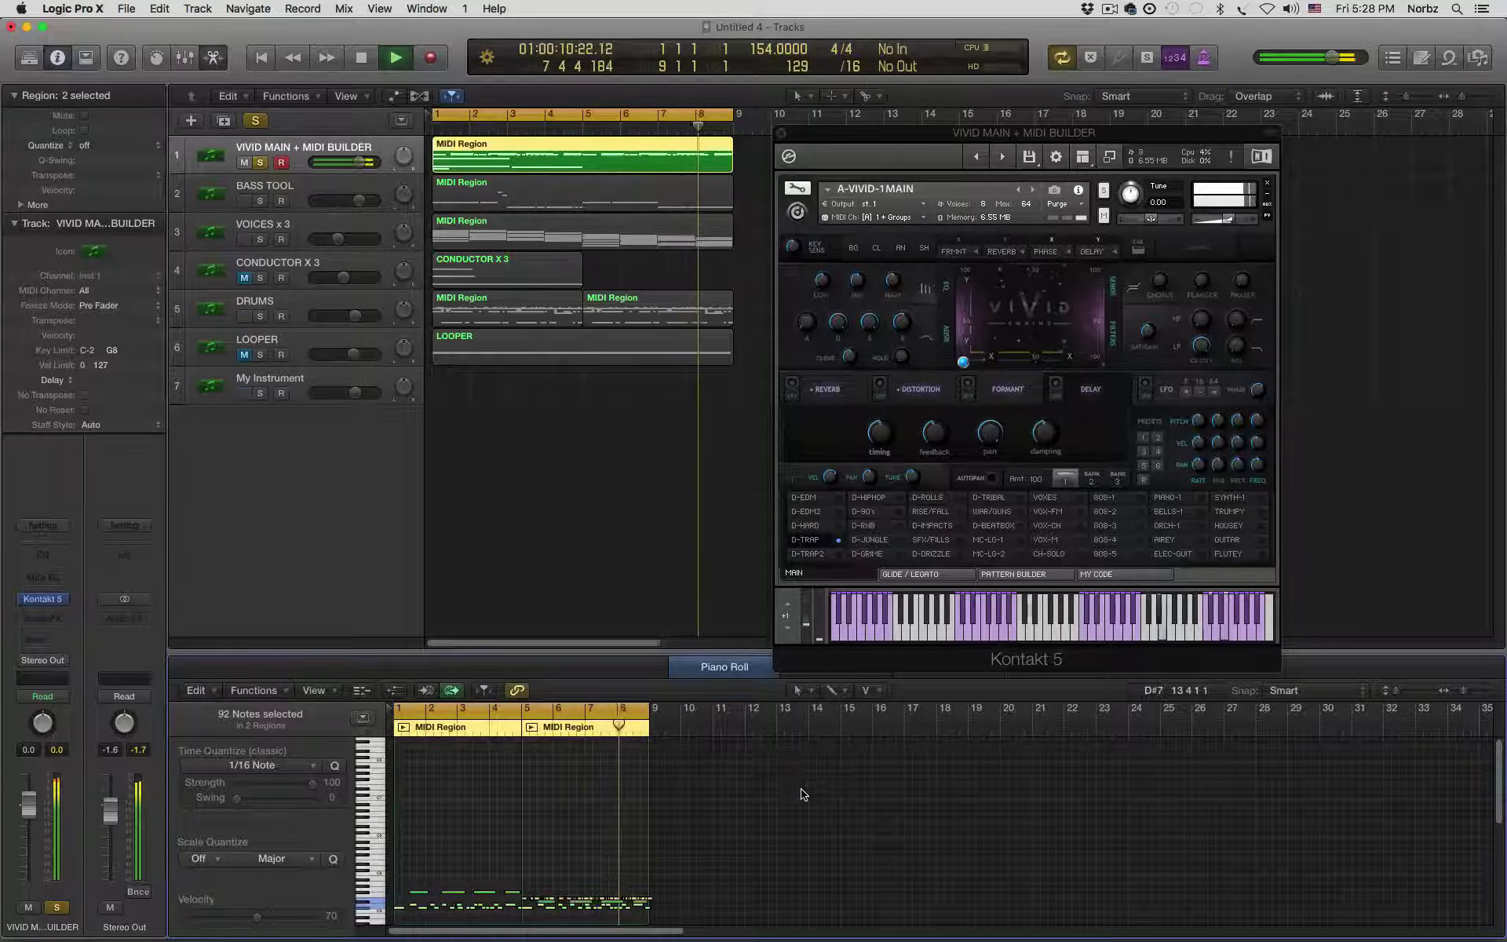
{"action": "scroll", "coordinate": [801, 788], "scroll_direction": "down", "scroll_amount": 3}
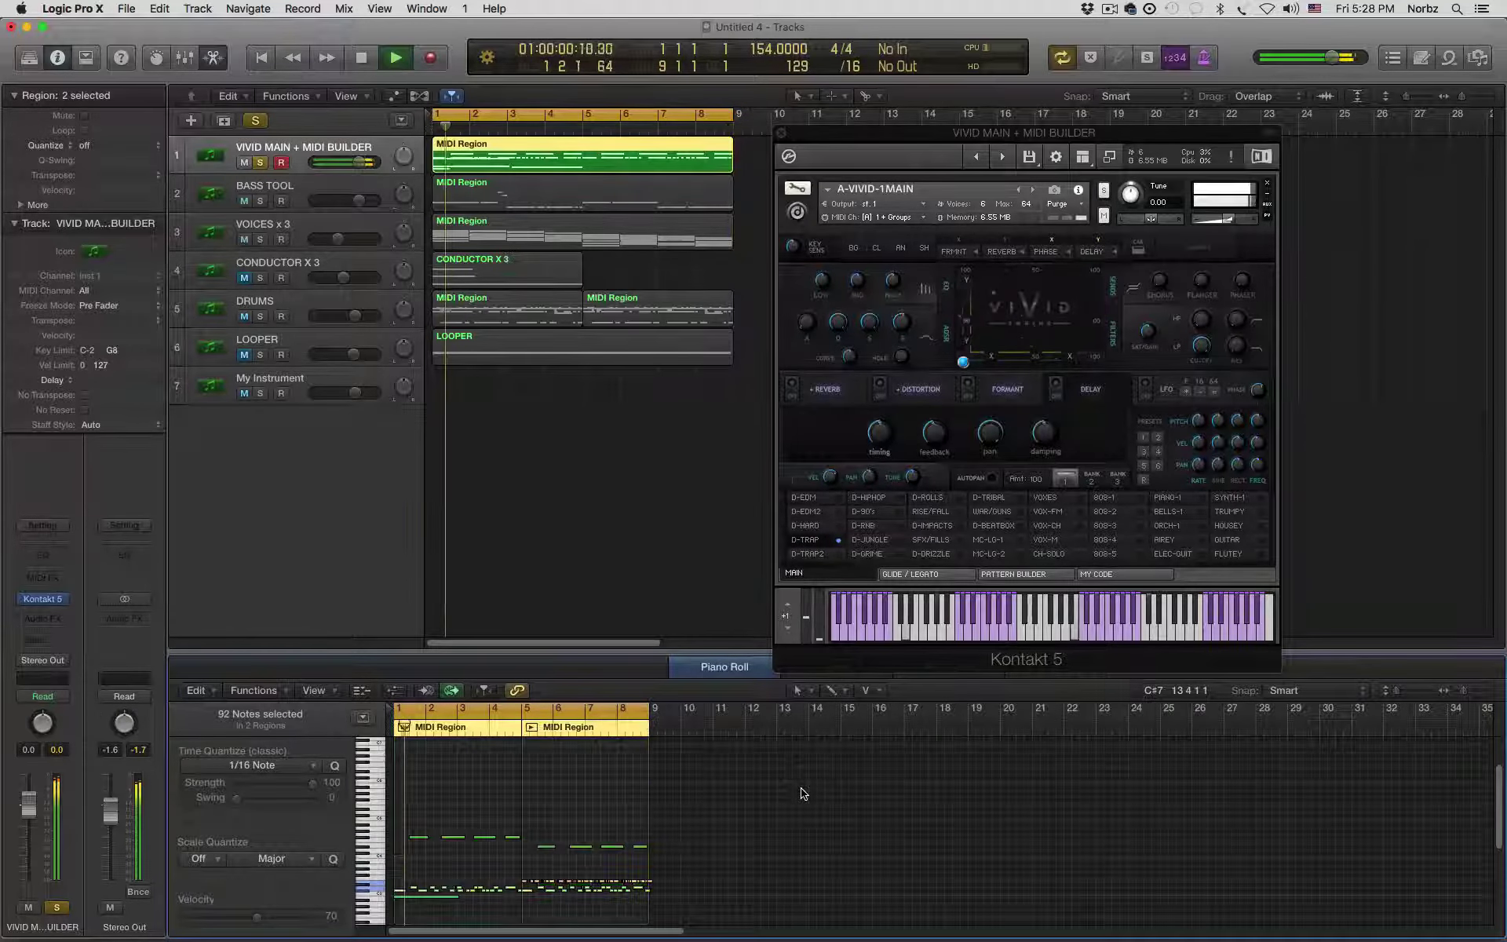
{"action": "key", "text": "alt+shift+Up"}
{"action": "scroll", "coordinate": [787, 794], "scroll_direction": "up", "scroll_amount": 1}
{"action": "key", "text": "alt+shift+Down"}
{"action": "scroll", "coordinate": [789, 794], "scroll_direction": "down", "scroll_amount": 1}
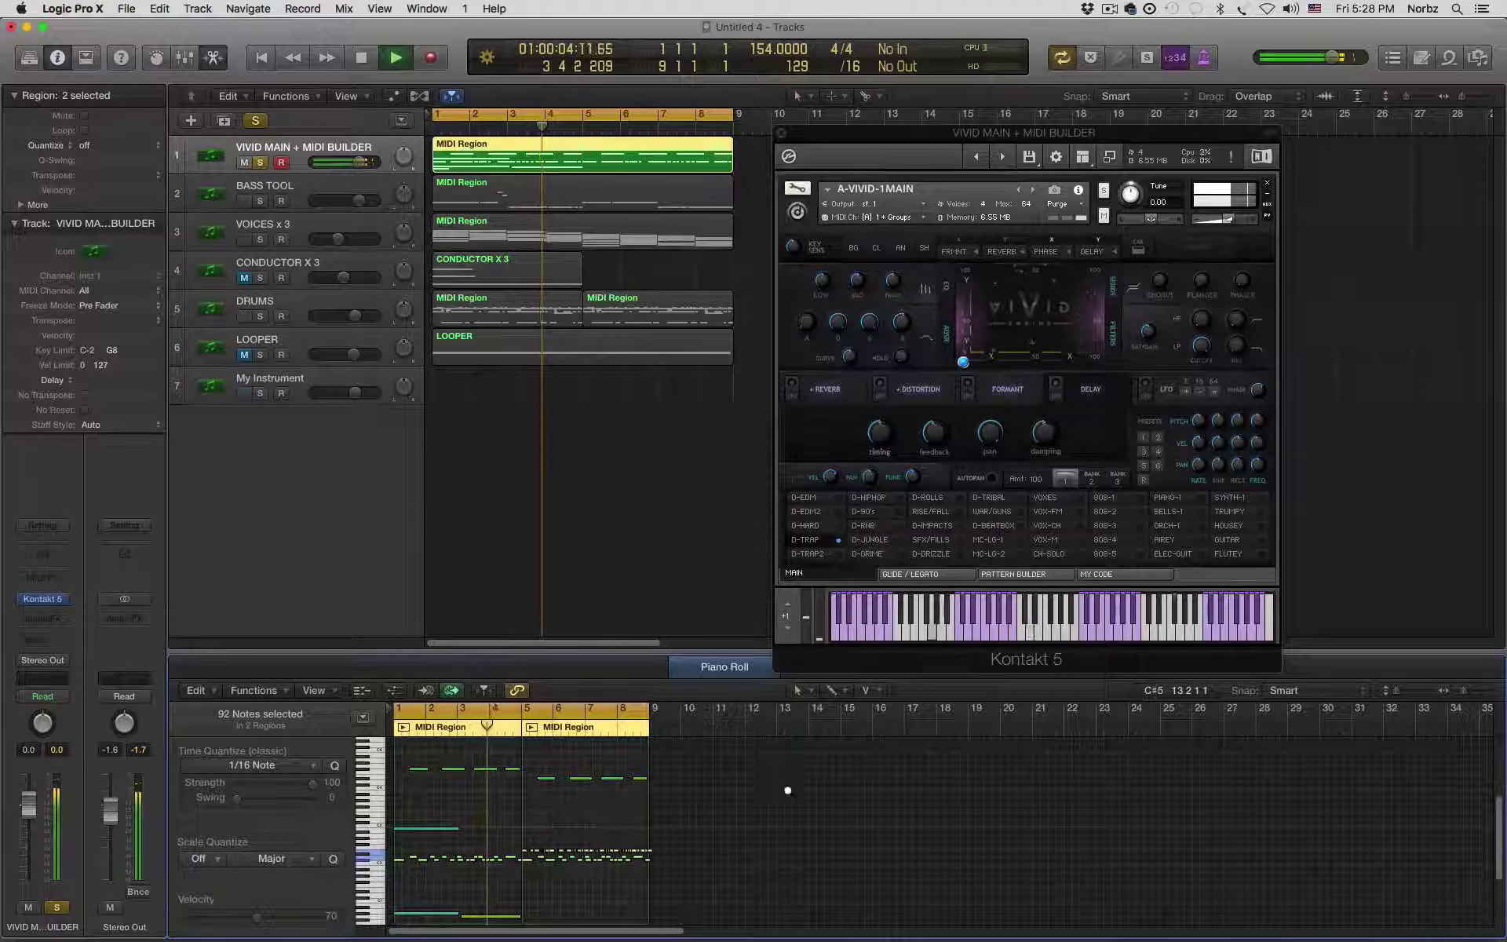
{"action": "key", "text": "alt+shift+Down"}
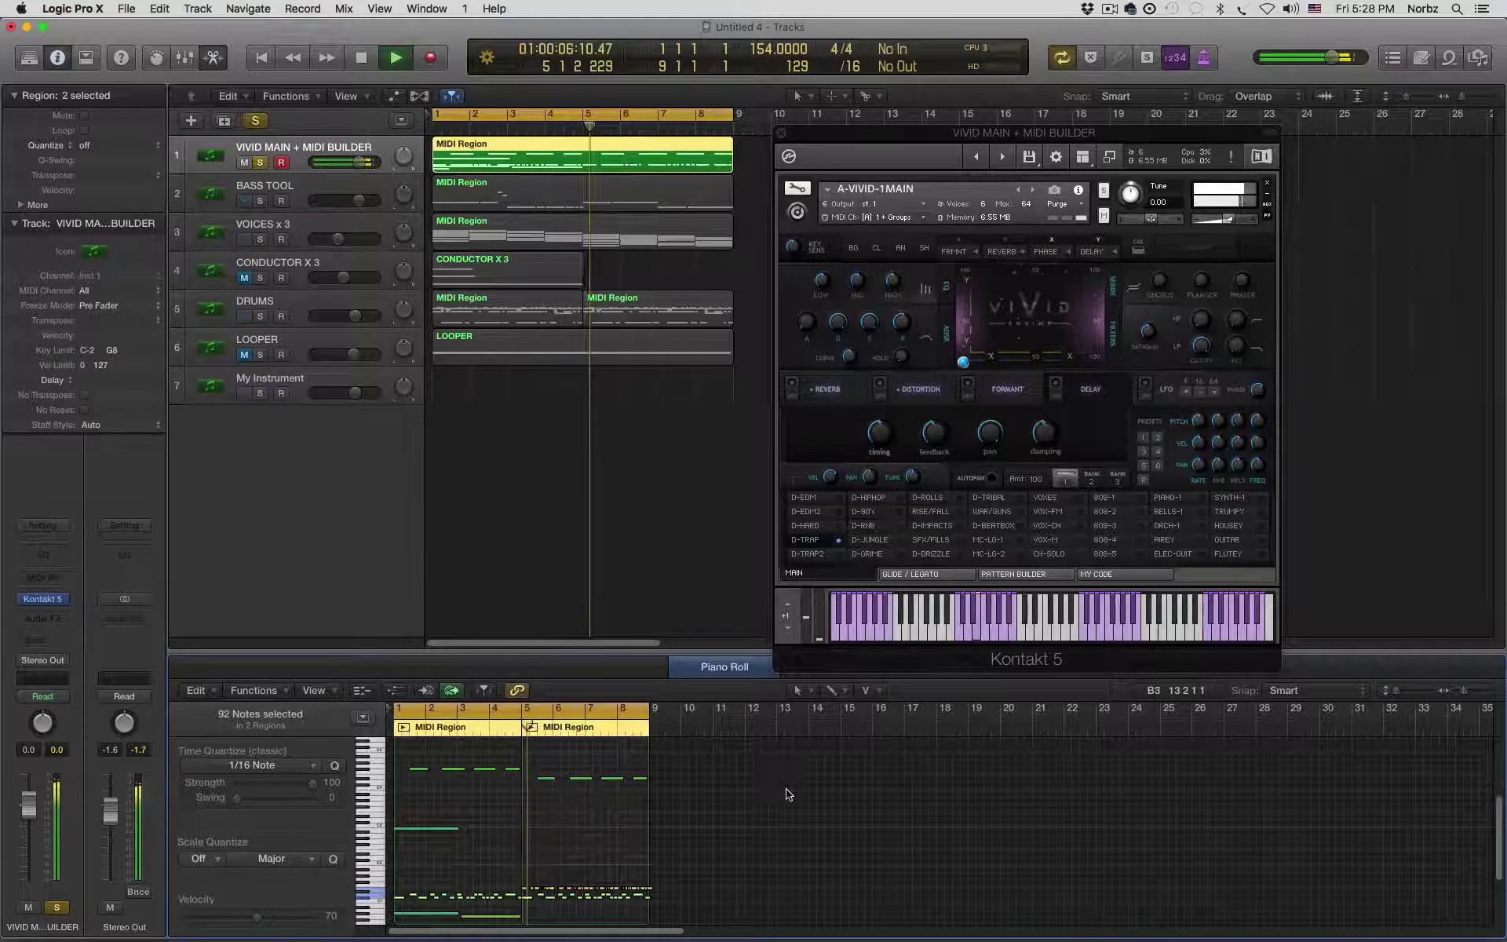
{"action": "key", "text": "alt+shift+Up"}
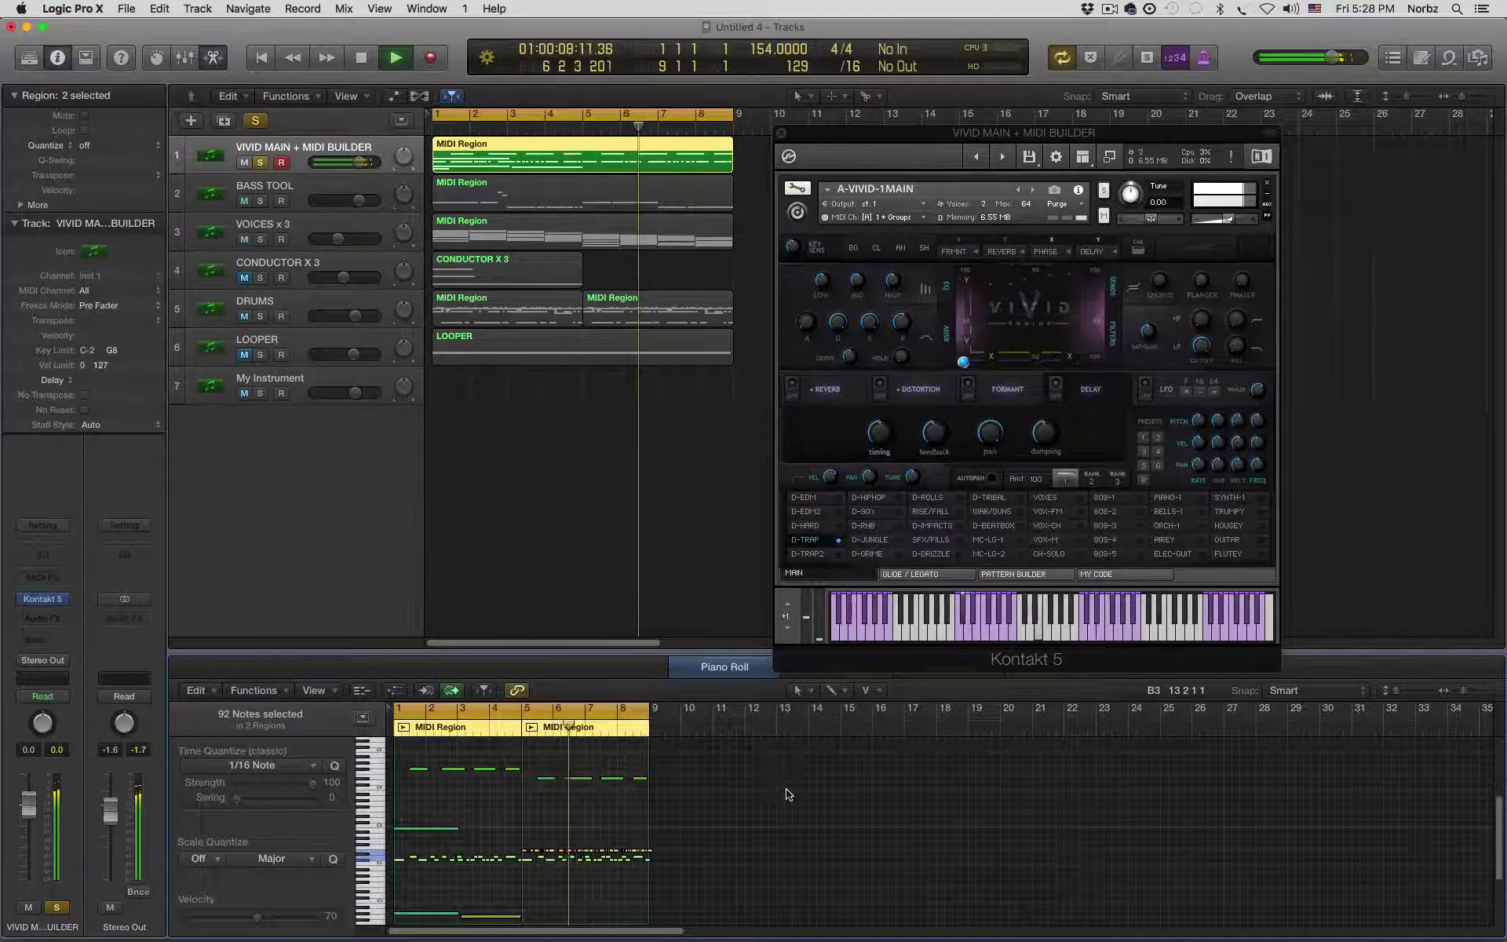
{"action": "key", "text": "space"}
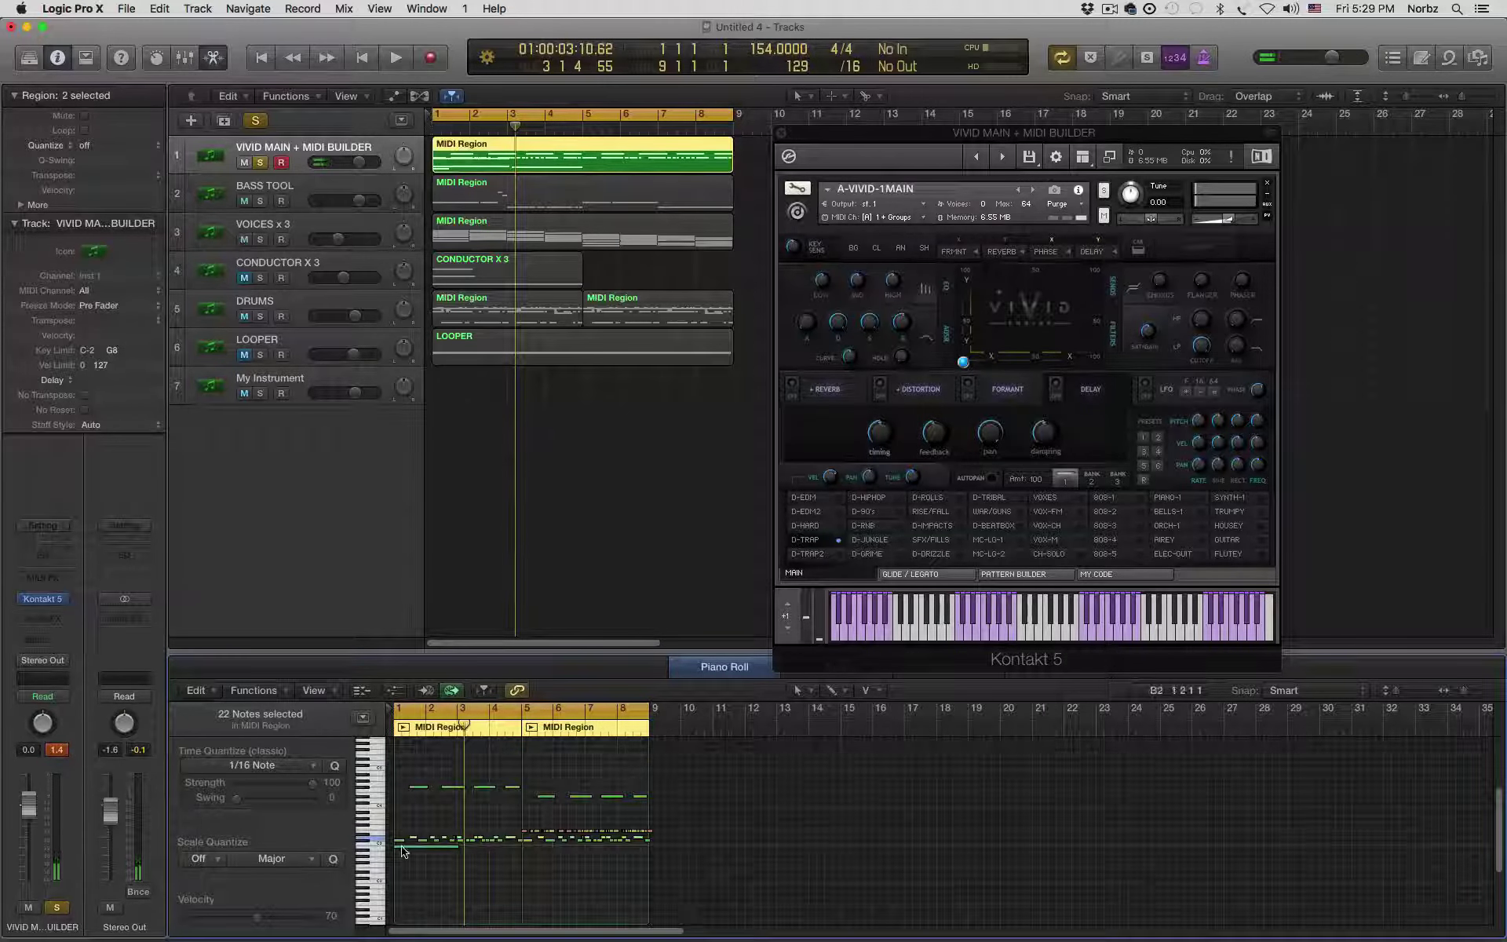
- Look through banks 3 and 2 of the A-VIVID-808 bass instrument, return to bank 1, and play the bass with the main pattern
{"action": "scroll", "coordinate": [403, 852], "scroll_direction": "down", "scroll_amount": 3}
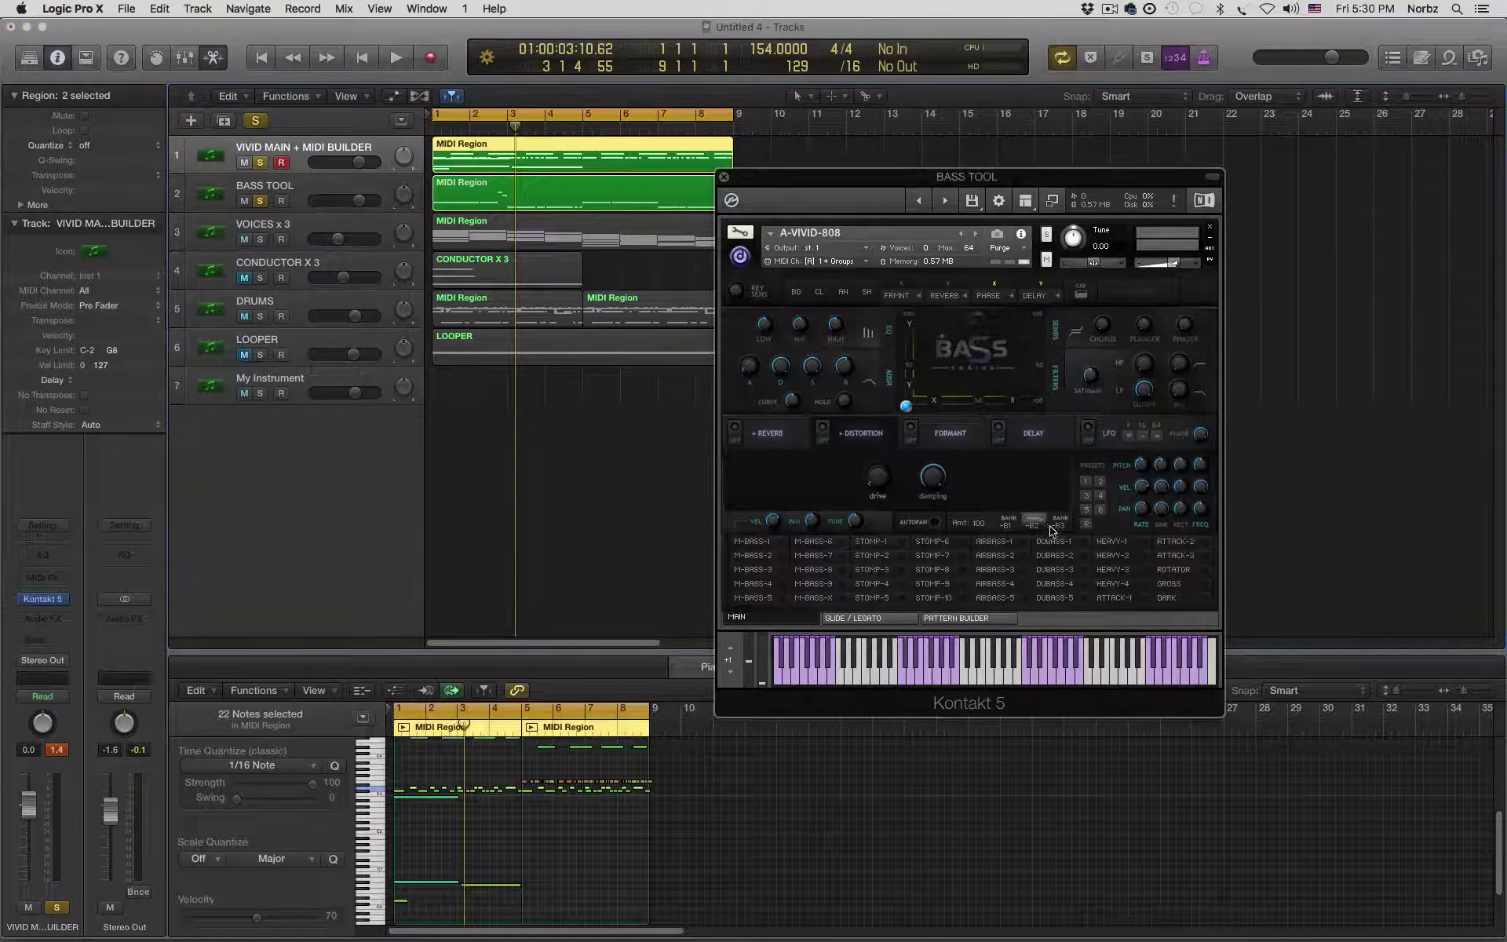
{"action": "left_click", "coordinate": [1059, 526]}
{"action": "left_click", "coordinate": [1033, 524]}
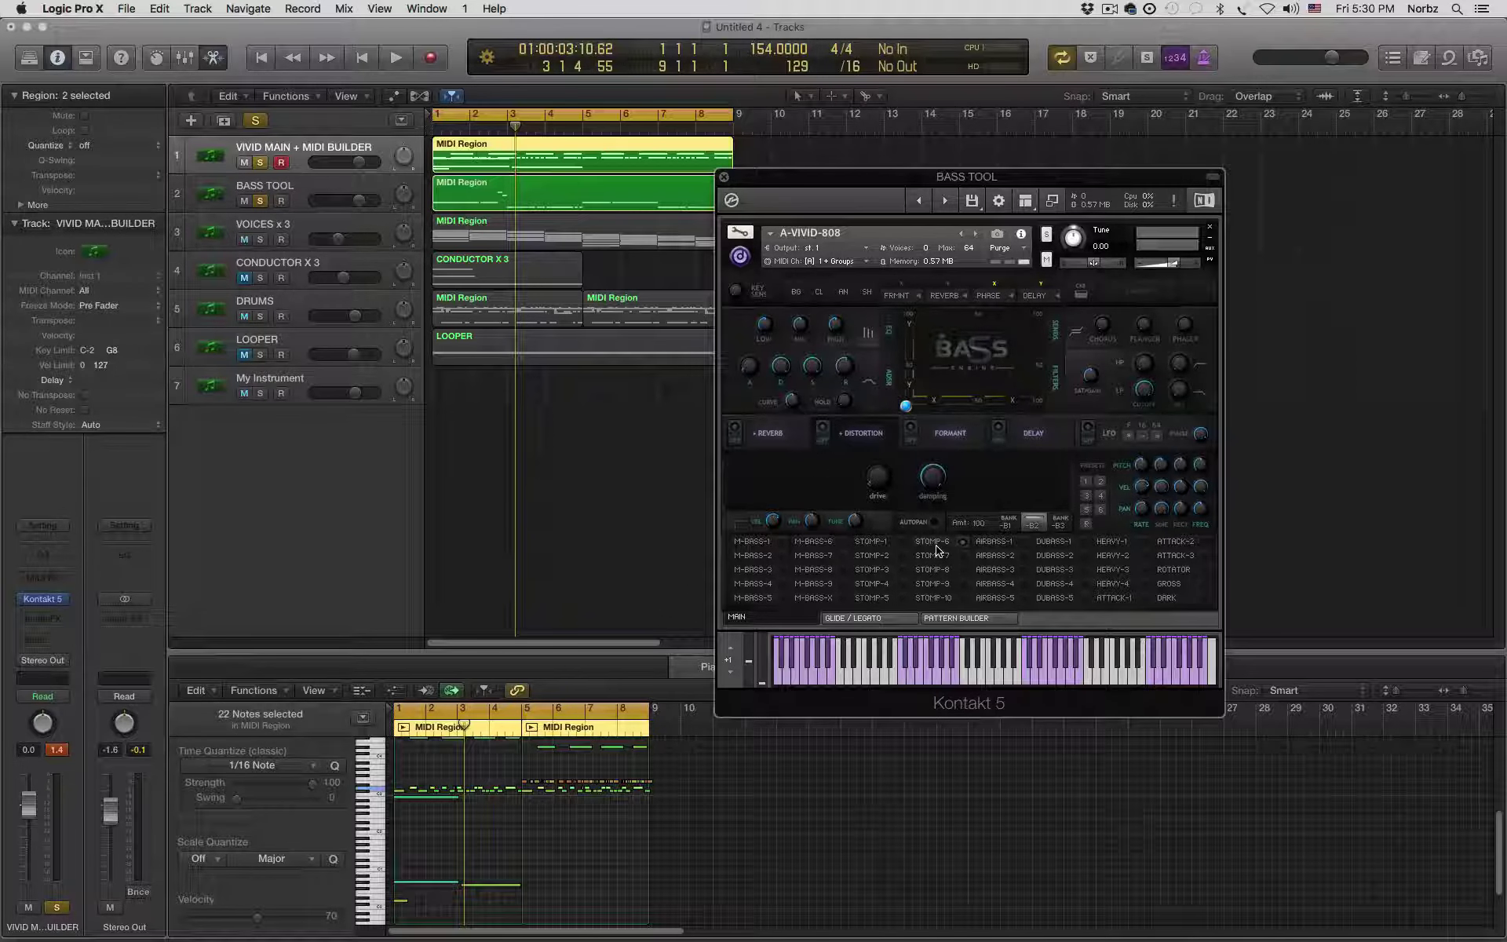
{"action": "left_click", "coordinate": [1005, 524]}
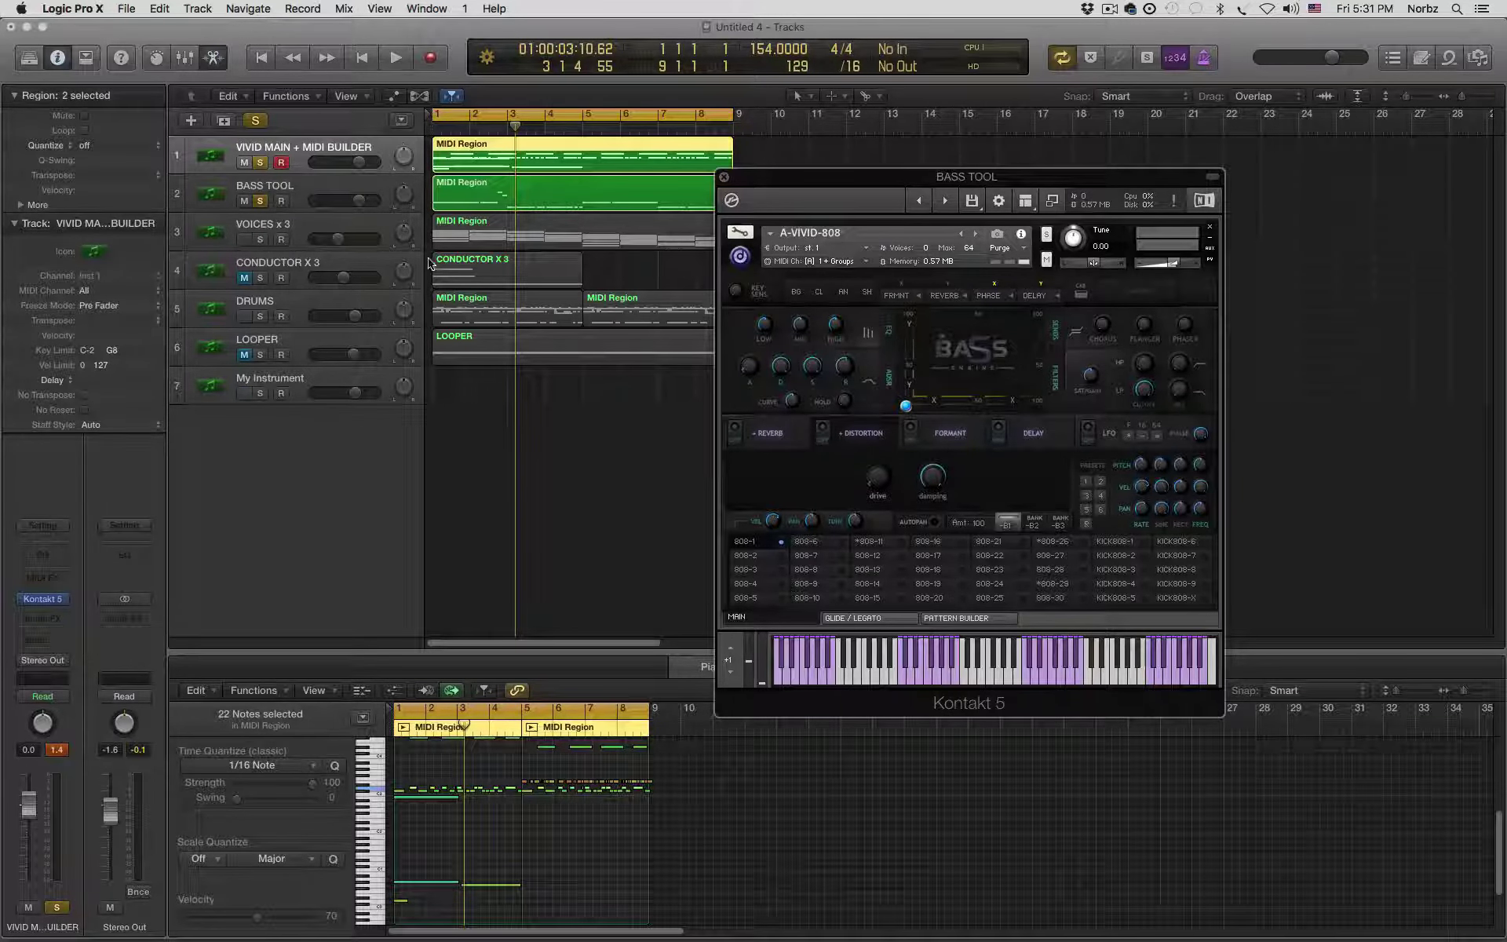
{"action": "key", "text": "space"}
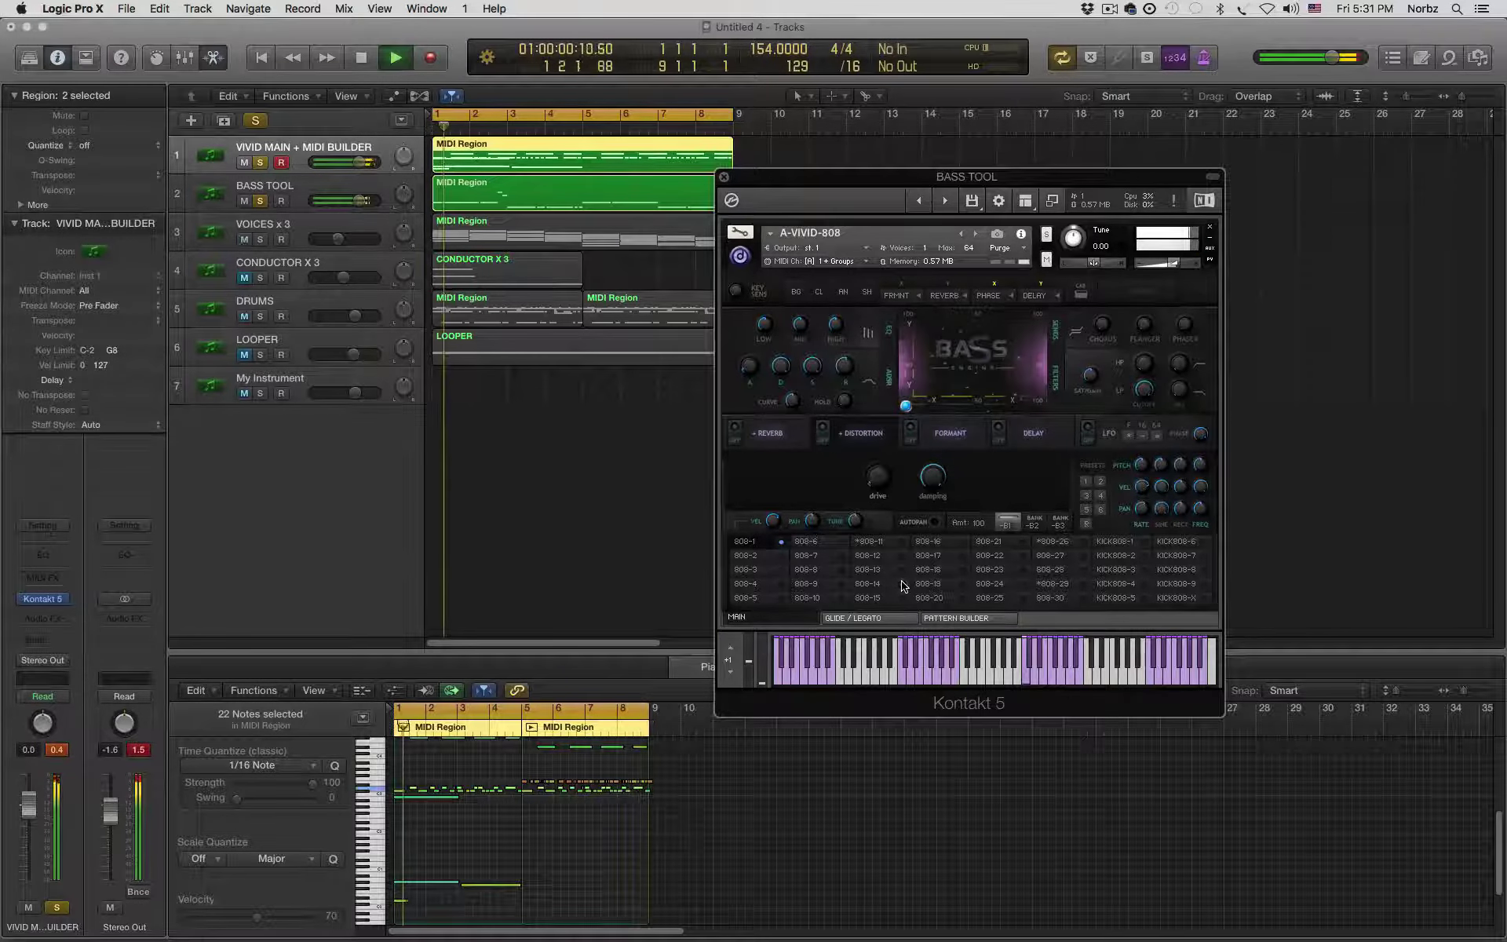
- Restart playback and audition the 808-2, 808-3, 808-4 and 808-5 sounds of the A-VIVID-808 bass instrument
{"action": "key", "text": "space"}
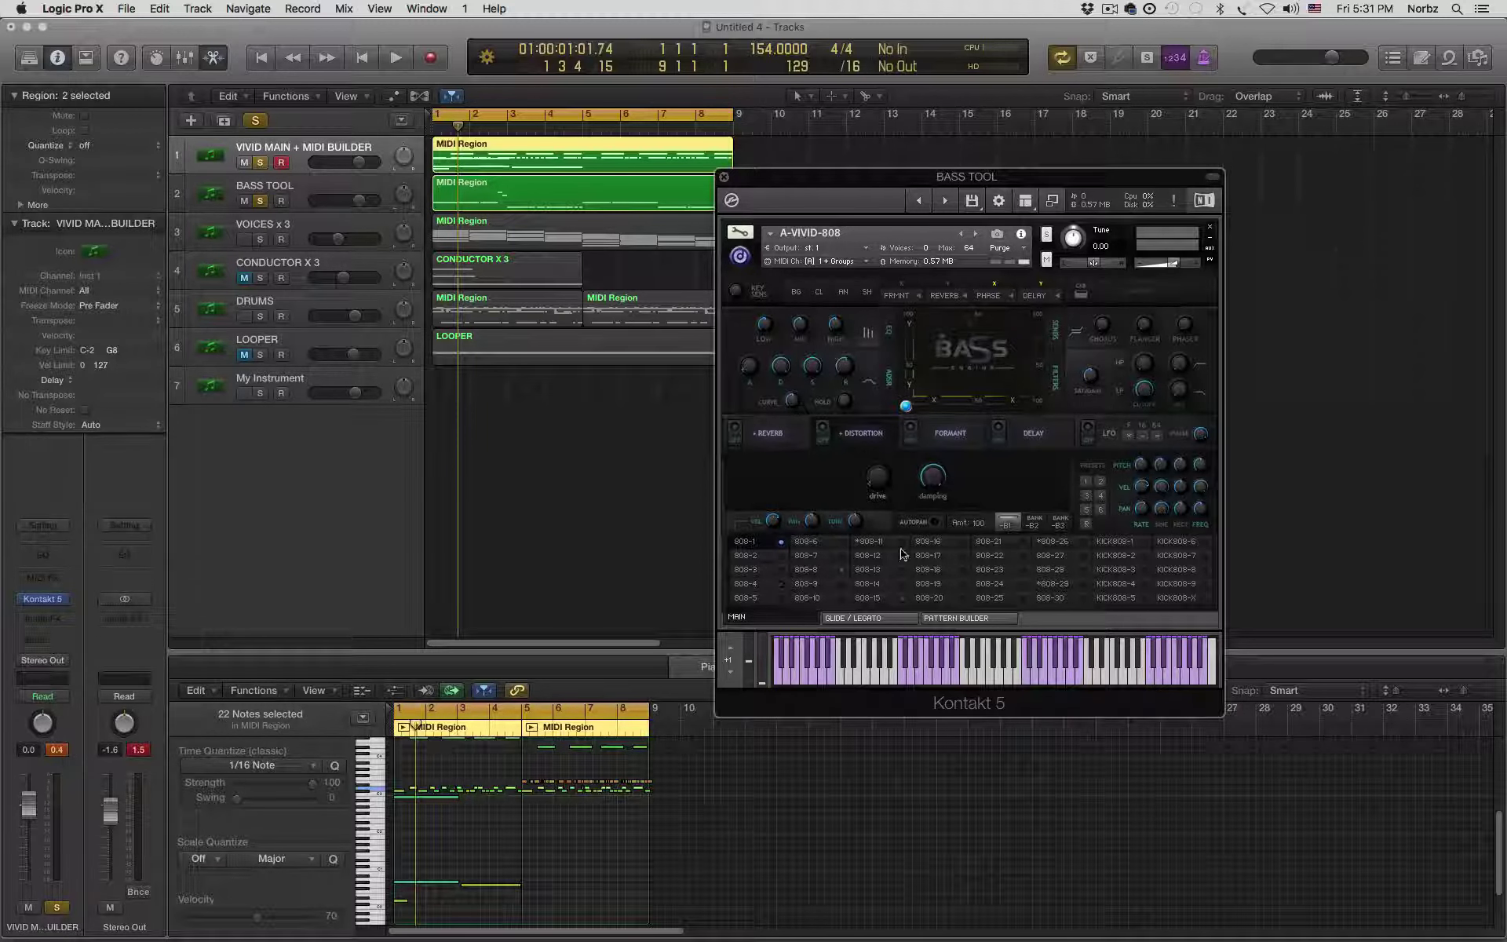
{"action": "key", "text": "space"}
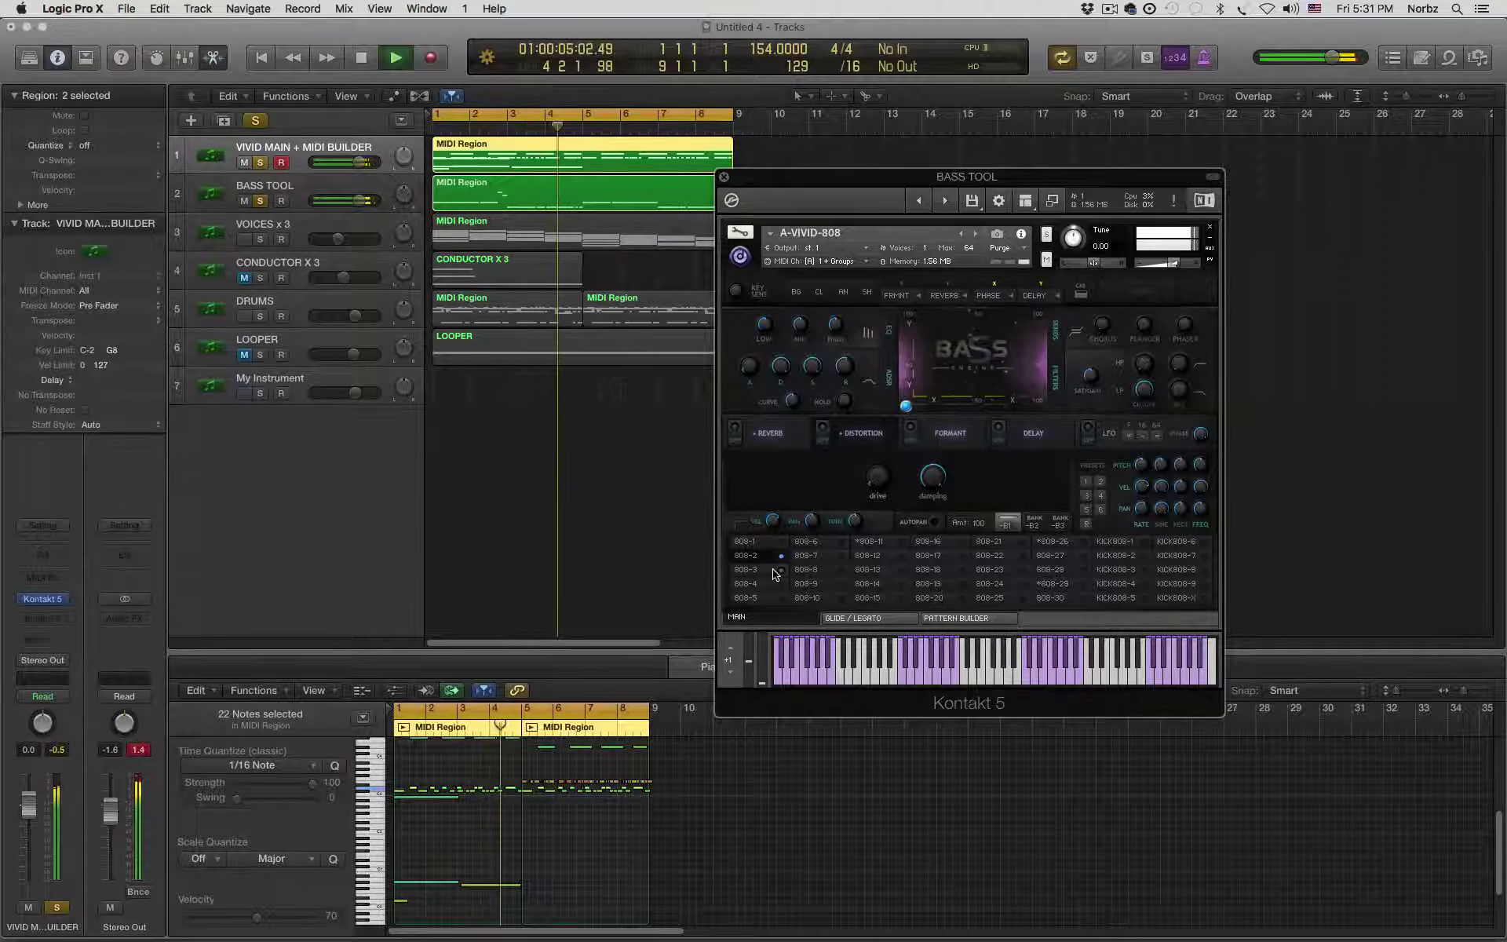
{"action": "left_click", "coordinate": [775, 572]}
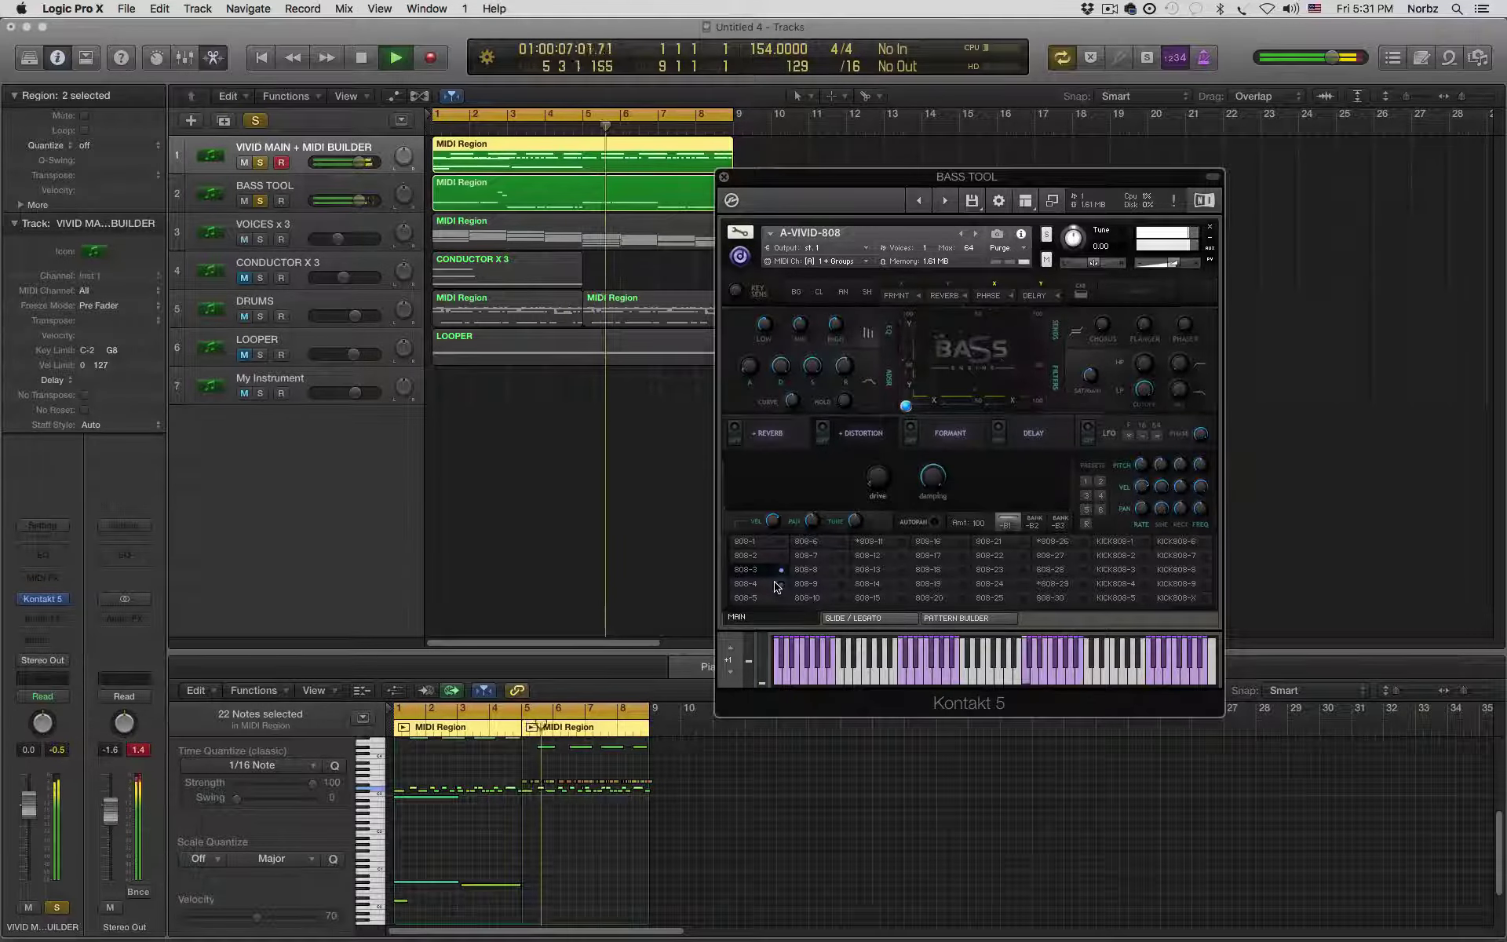
{"action": "left_click", "coordinate": [775, 586]}
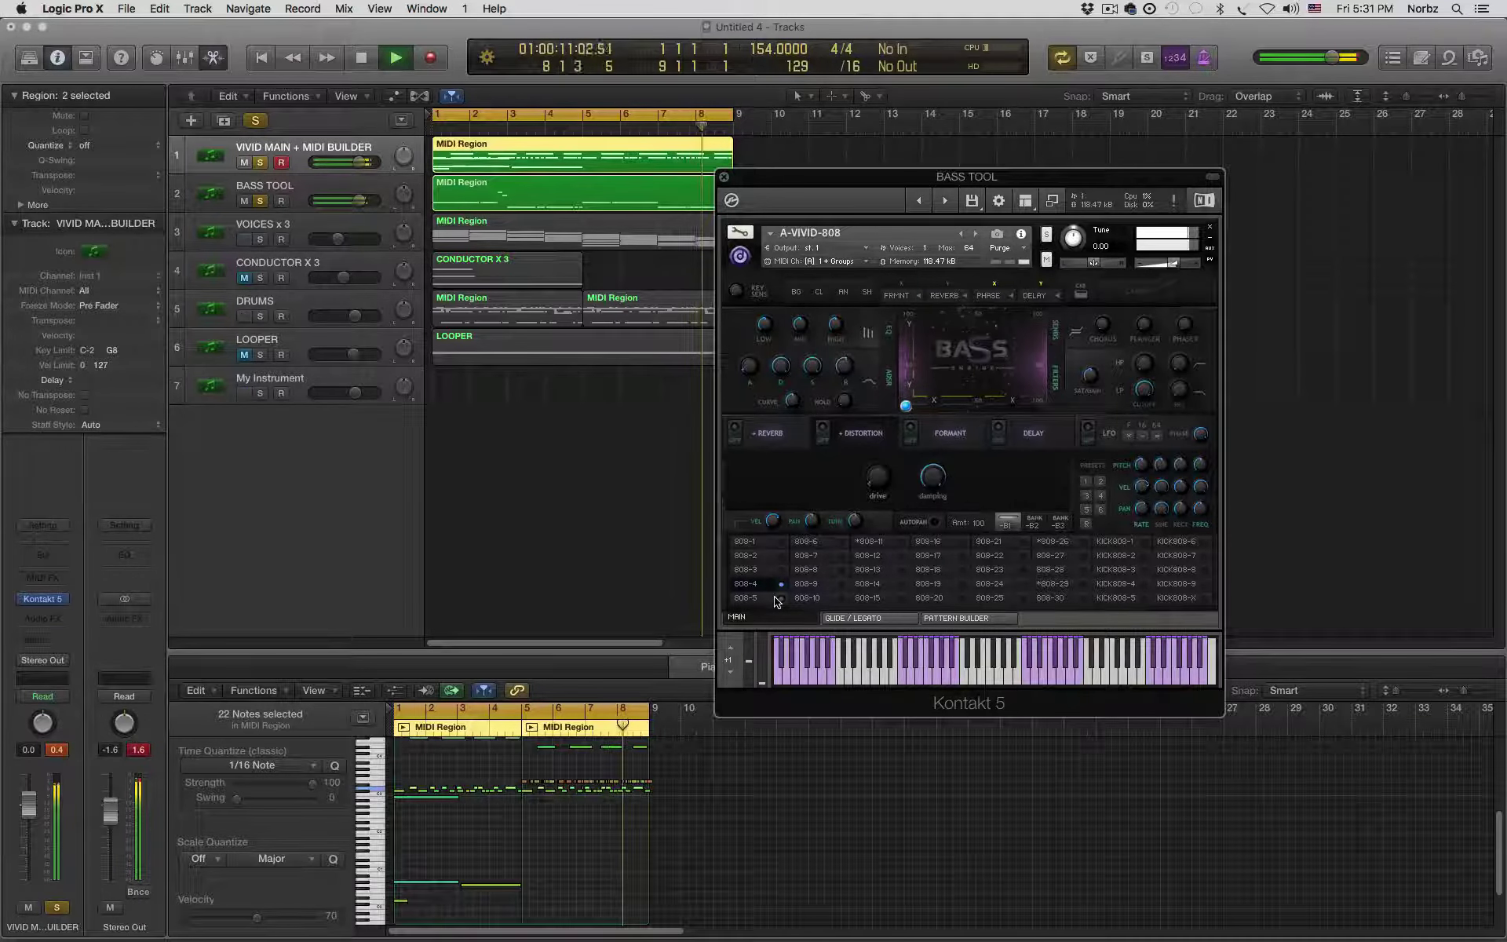
{"action": "left_click", "coordinate": [777, 599]}
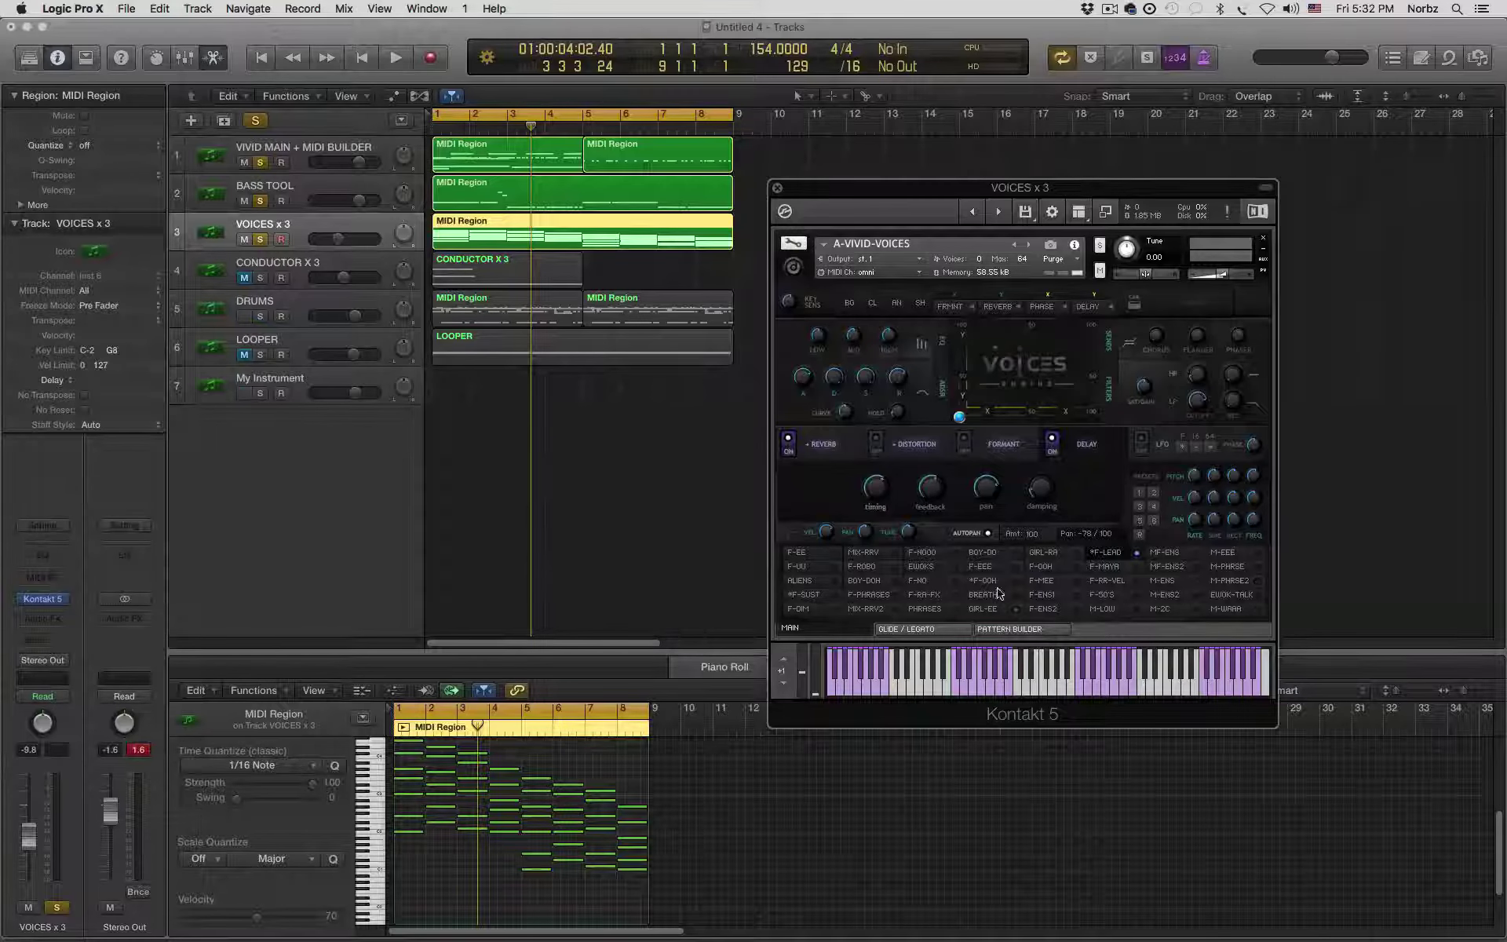
- Play the VOICES x 3 track, remove solo from BASS TOOL and VIVID MAIN + MIDI BUILDER to isolate it, and stop playback
{"action": "mouse_move", "coordinate": [806, 557]}
{"action": "key", "text": "space"}
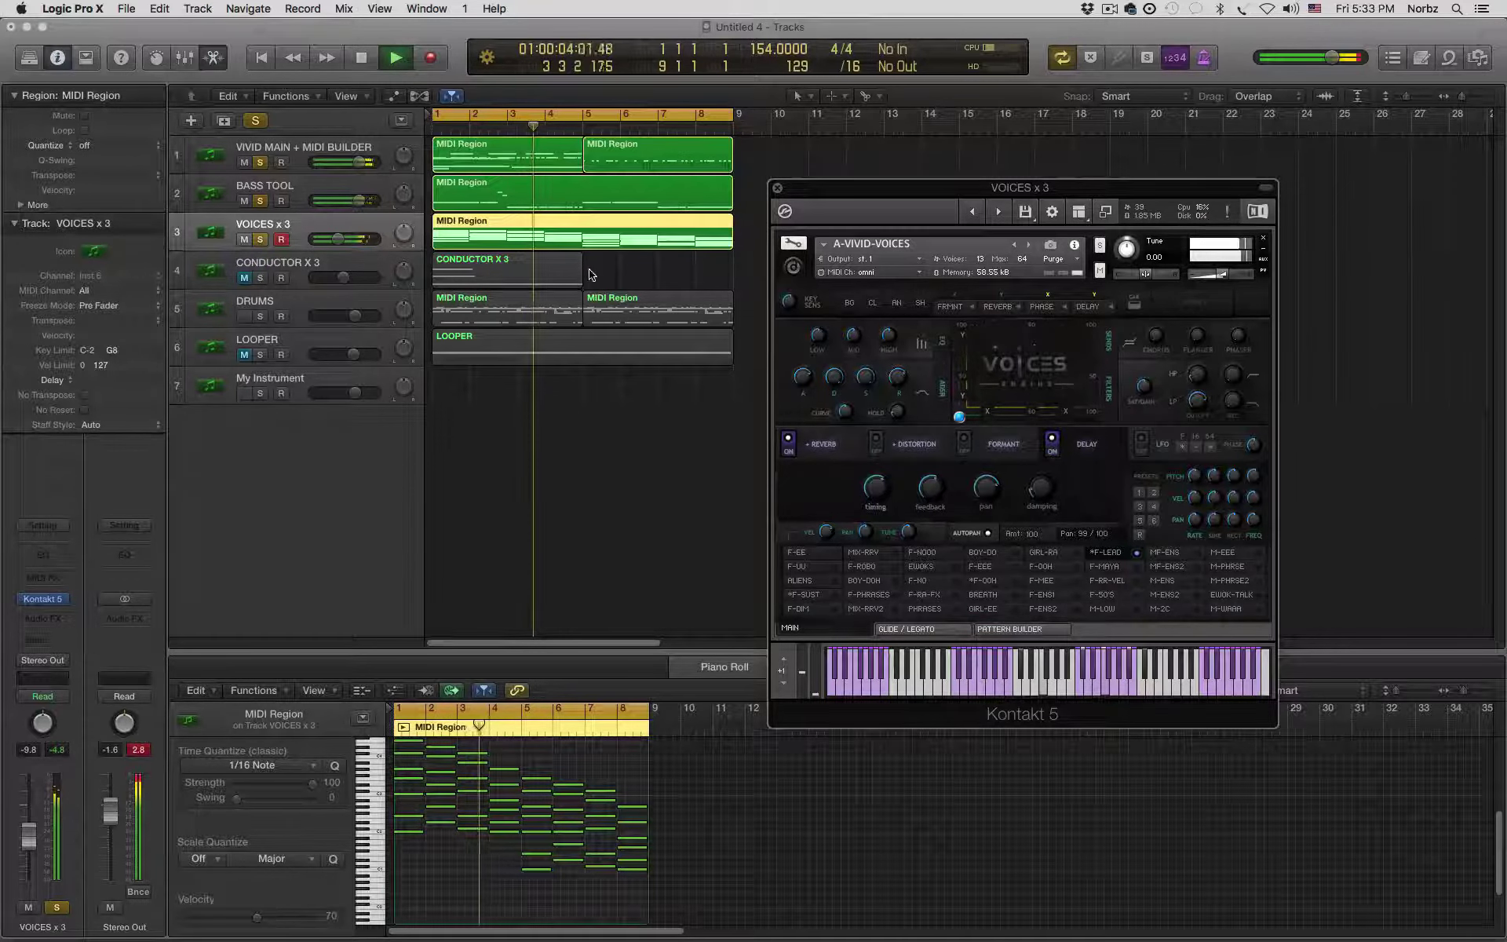
{"action": "left_click", "coordinate": [244, 202]}
{"action": "left_click", "coordinate": [244, 202]}
{"action": "left_click", "coordinate": [259, 203]}
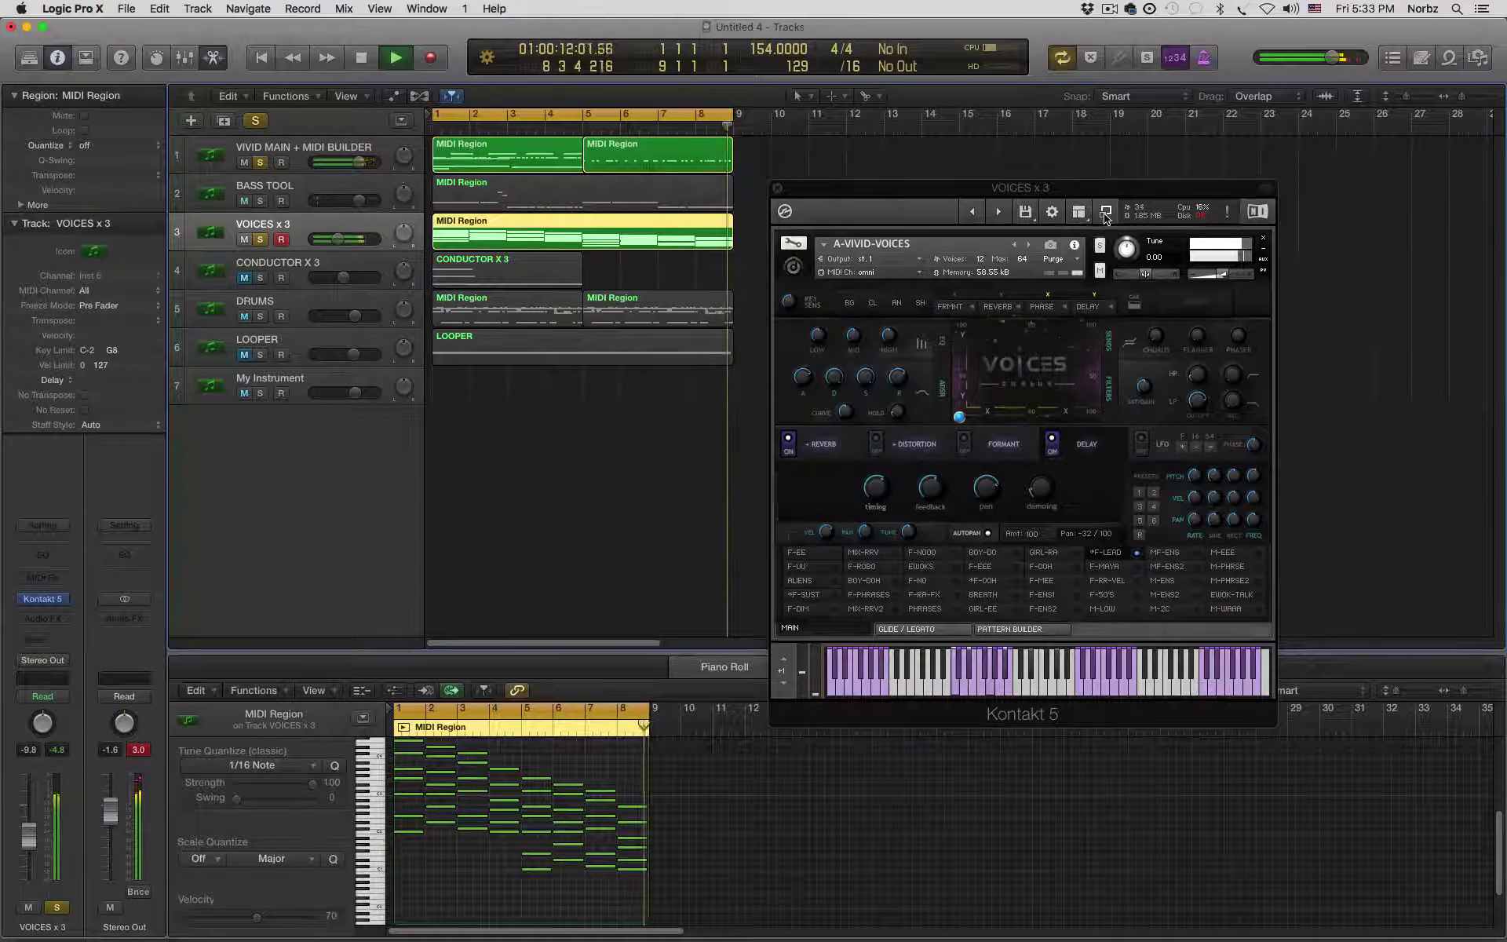
{"action": "left_click", "coordinate": [259, 162]}
{"action": "left_click_drag", "start_coordinate": [1151, 200], "coordinate": [930, 131]}
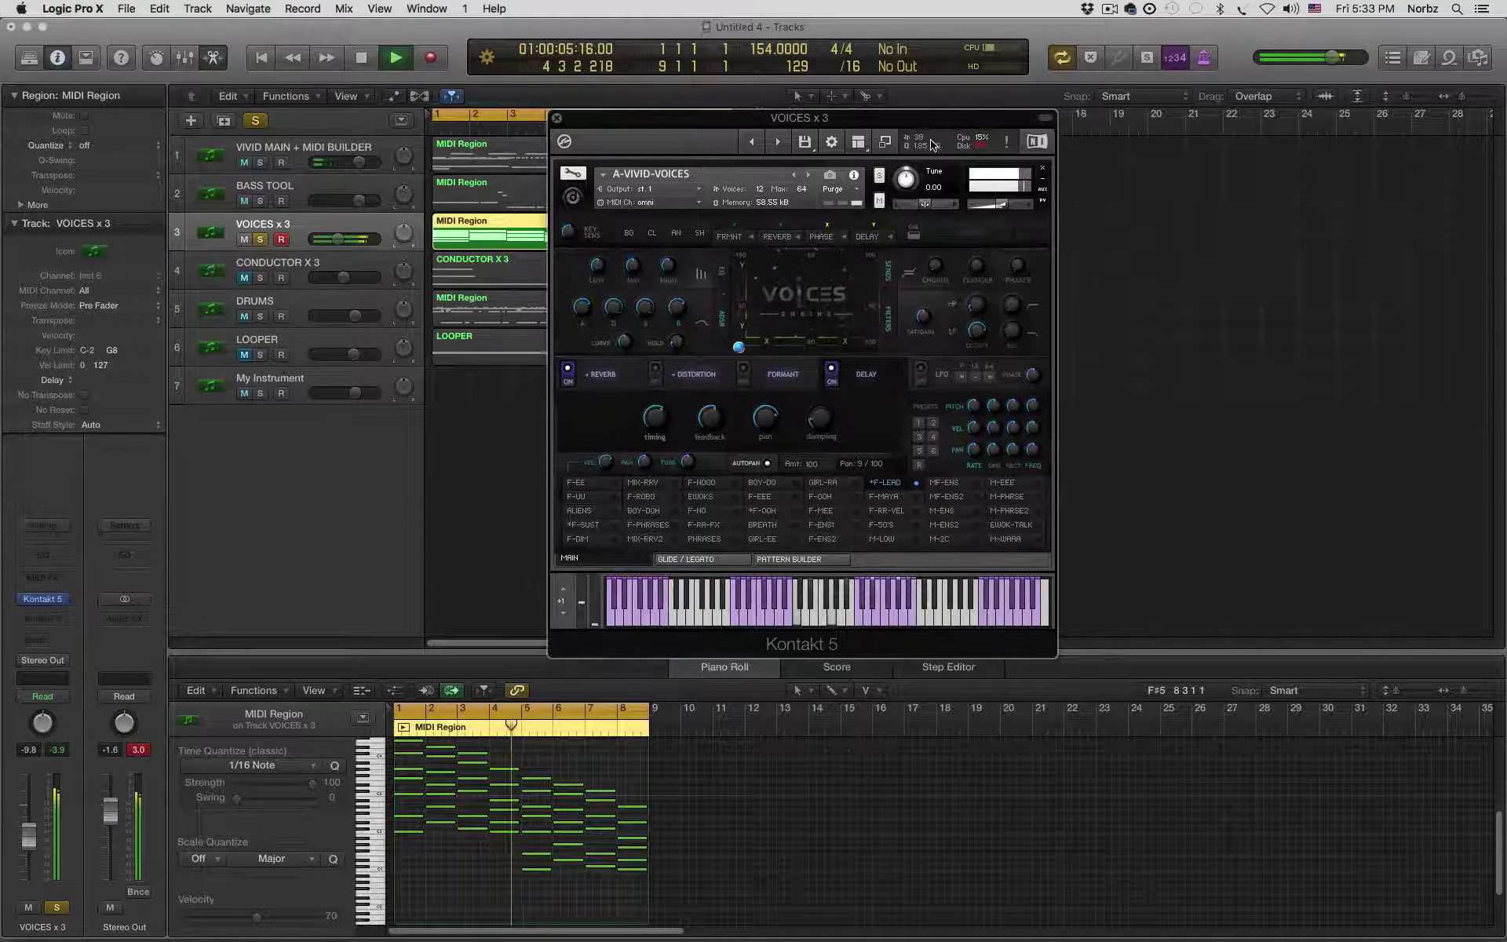
{"action": "key", "text": "space"}
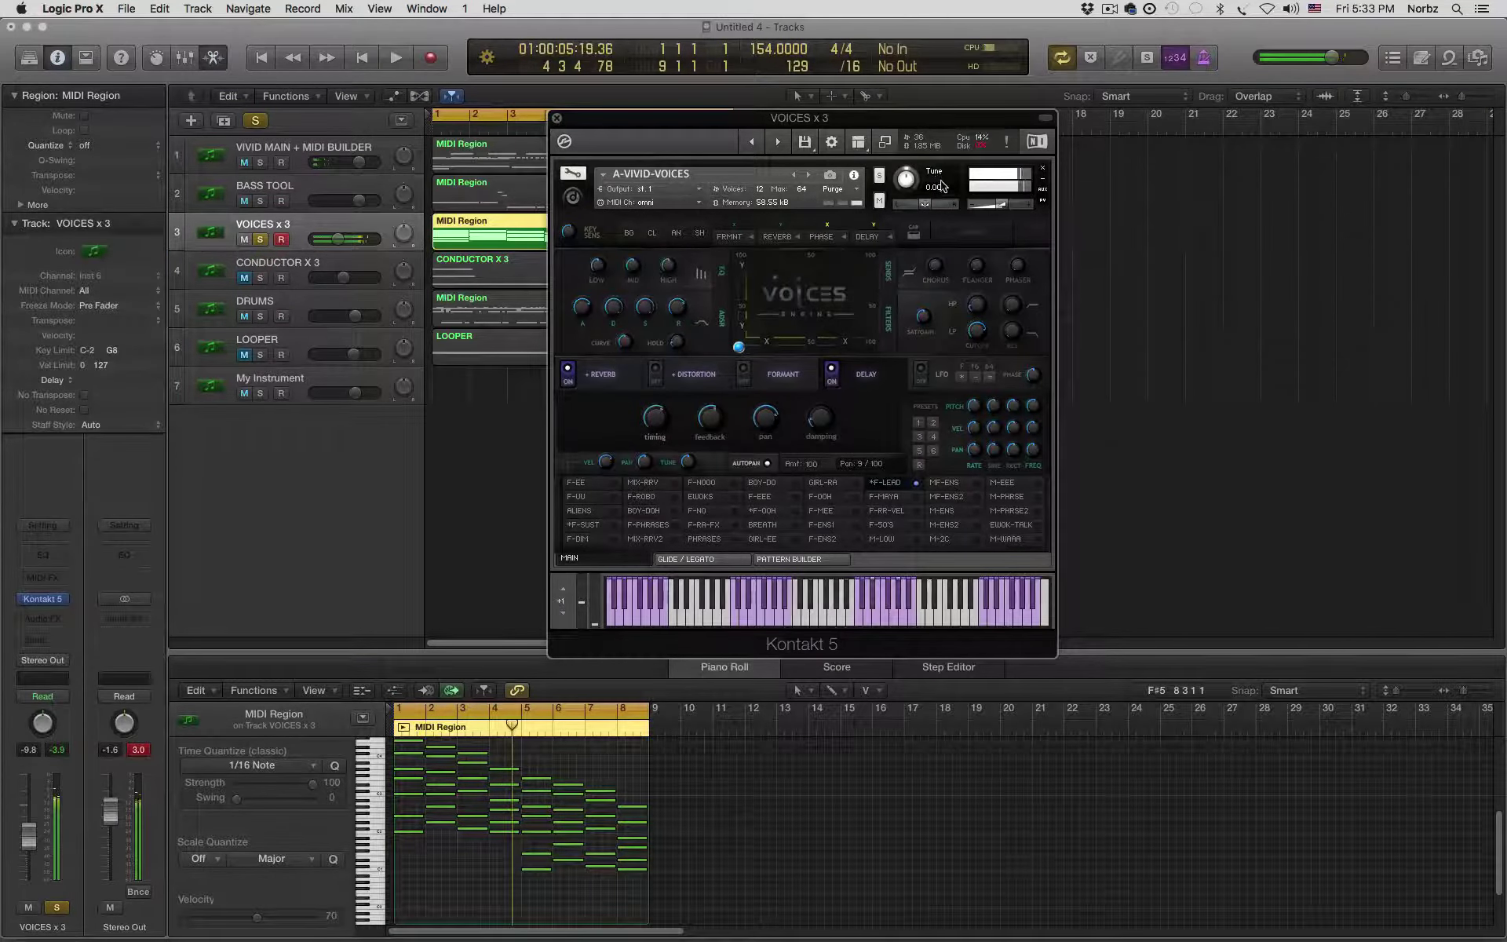
- Show the full B-VOICESx3 multi rack, solo the first A-VIVID-VOICES instrument, and play it with its main page displayed
{"action": "left_click", "coordinate": [884, 143]}
{"action": "left_click_drag", "start_coordinate": [1006, 132], "coordinate": [737, 87]}
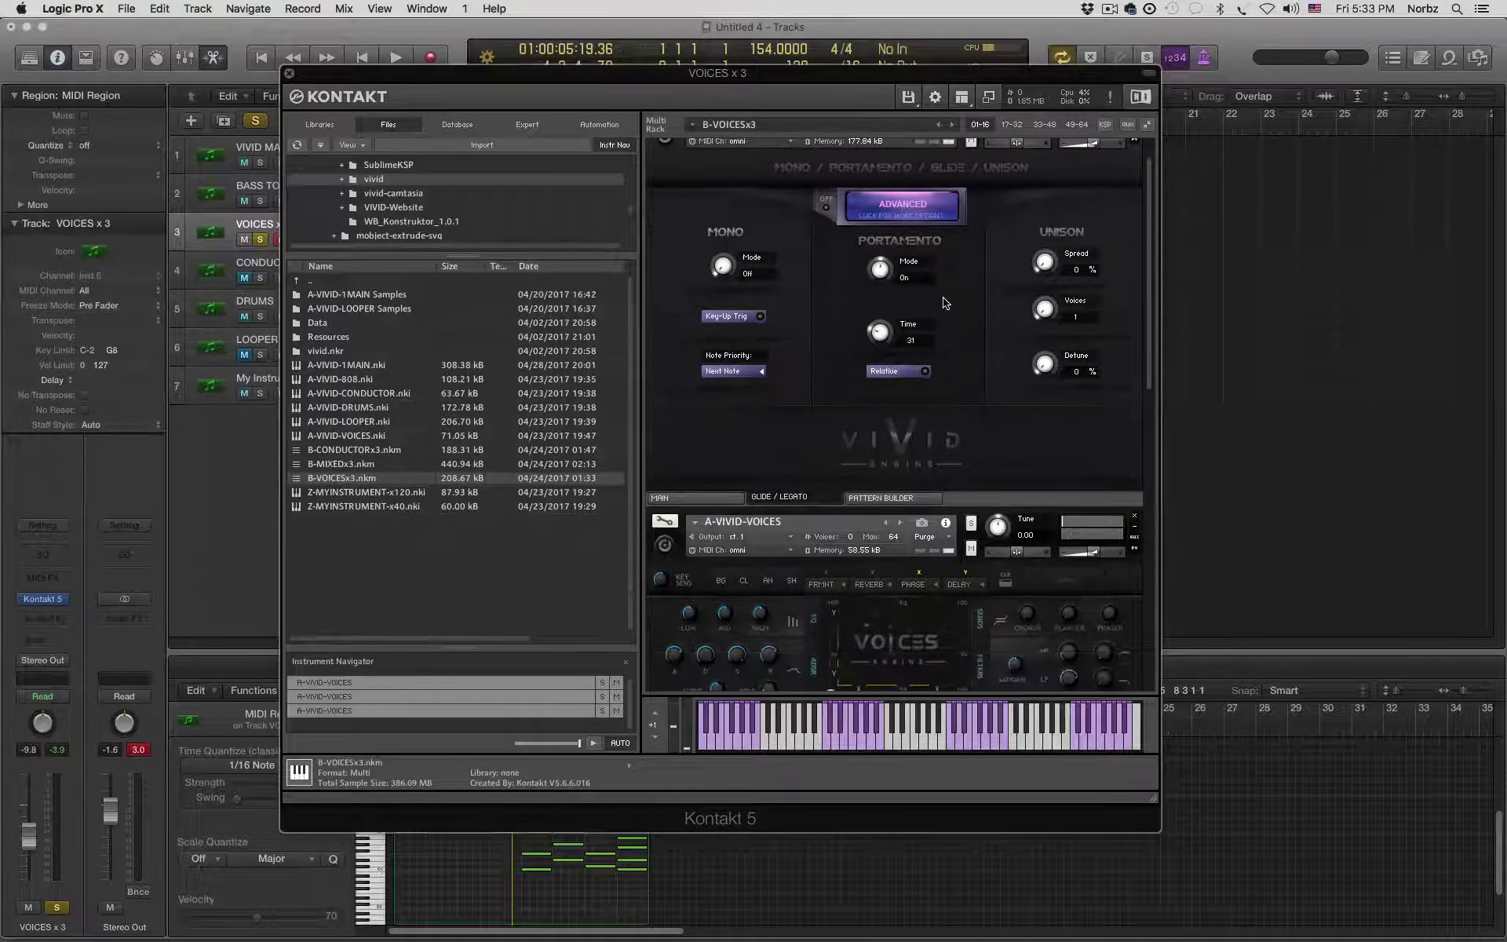
{"action": "left_click", "coordinate": [971, 154]}
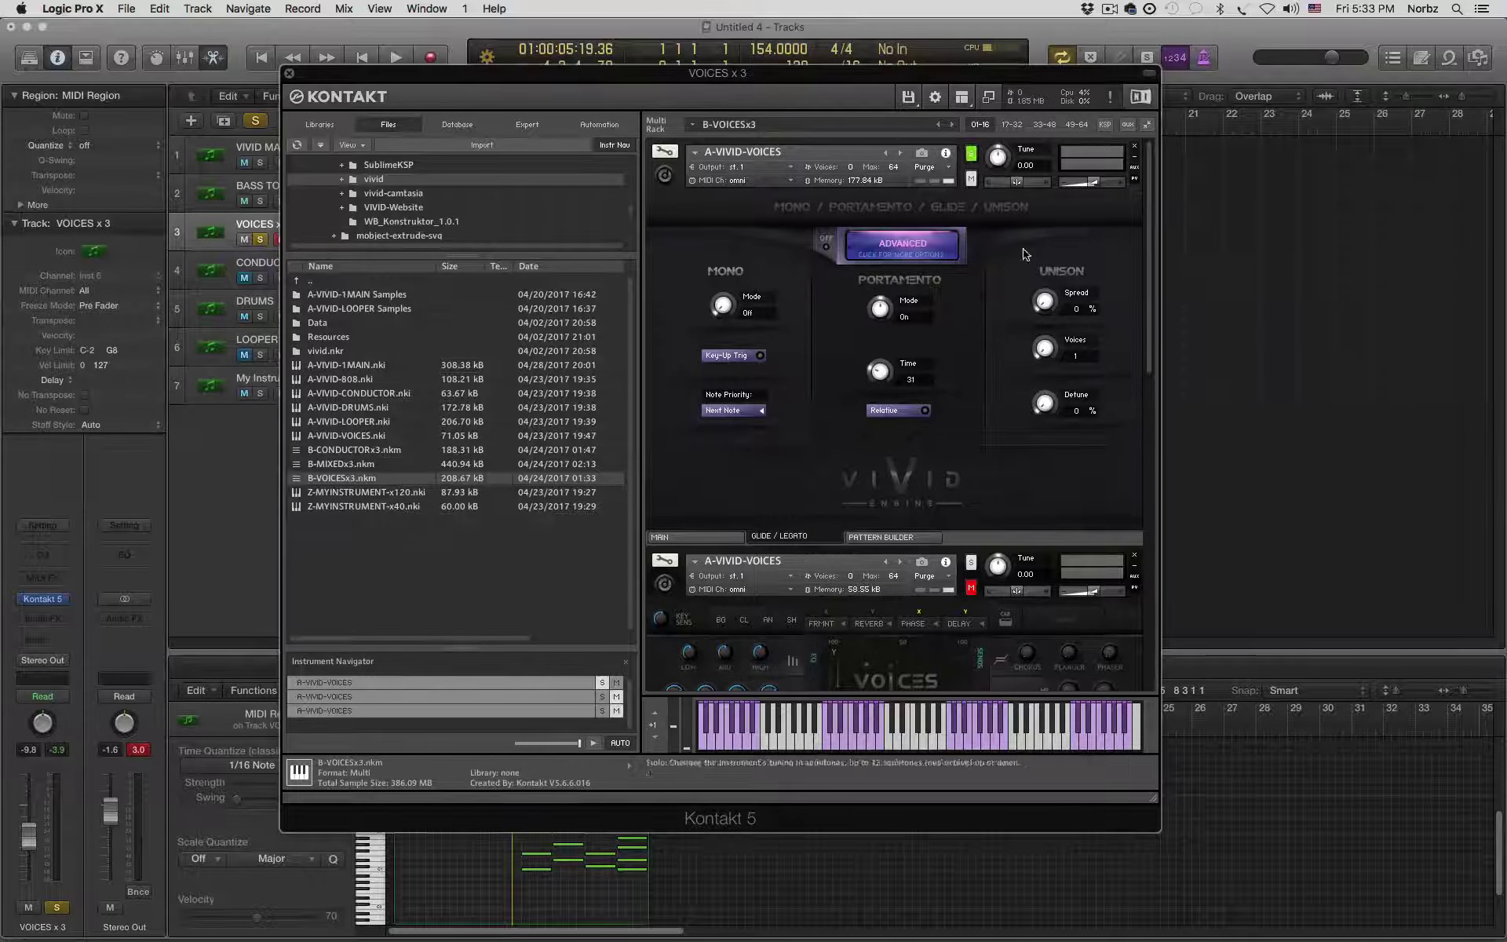
{"action": "key", "text": "space"}
{"action": "left_click", "coordinate": [736, 540]}
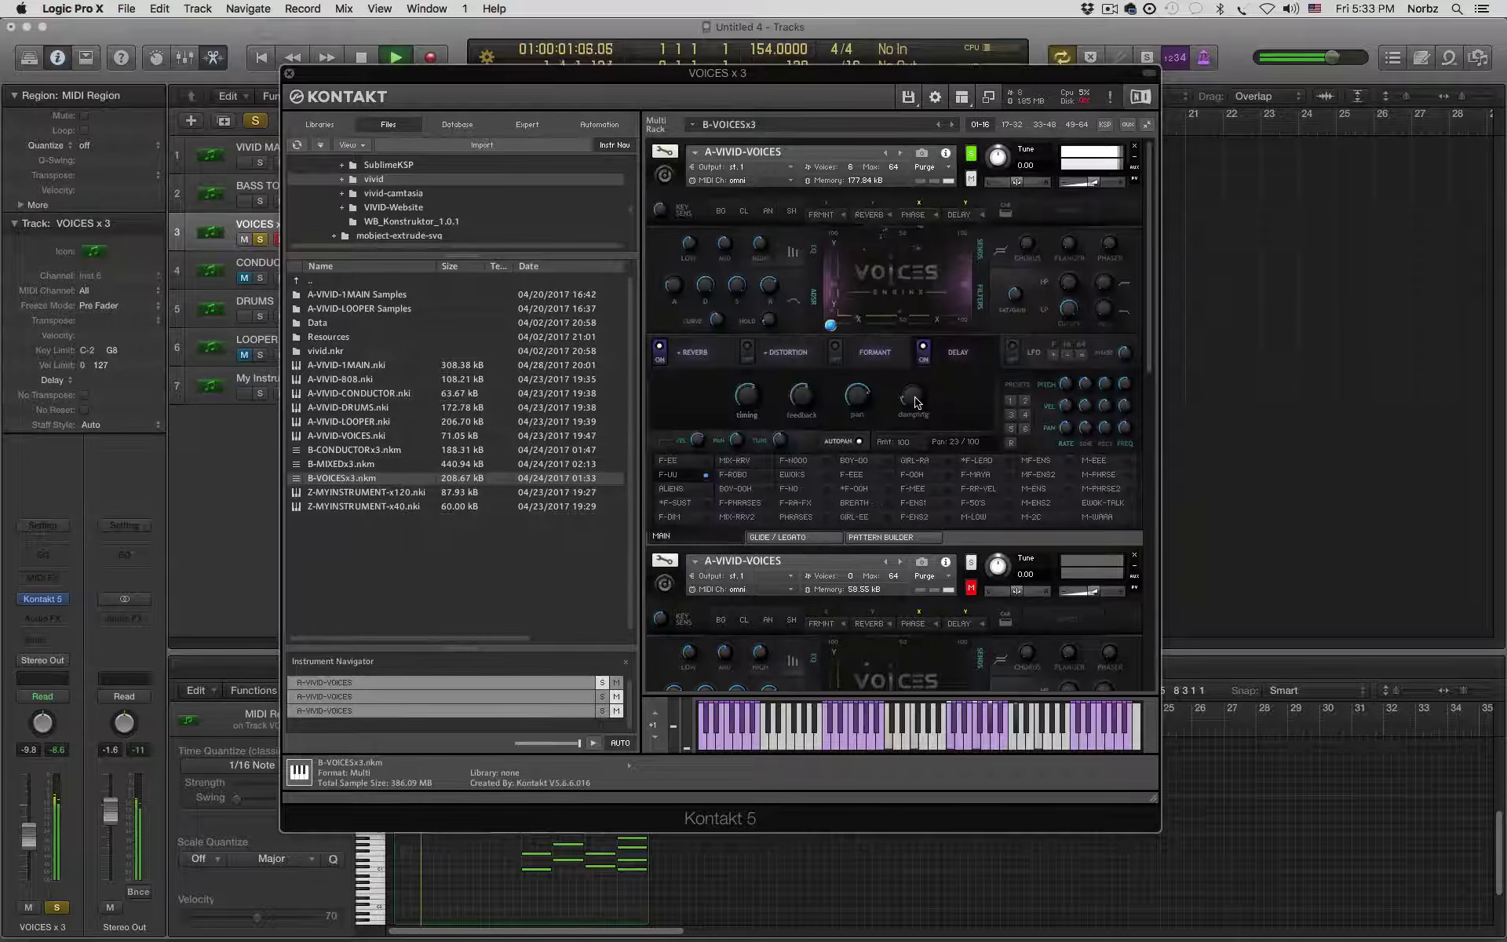
- Set the first A-VIVID-VOICES instrument's portamento mode to Off, and play the part with the main page displayed
{"action": "left_click", "coordinate": [794, 538]}
{"action": "key", "text": "space"}
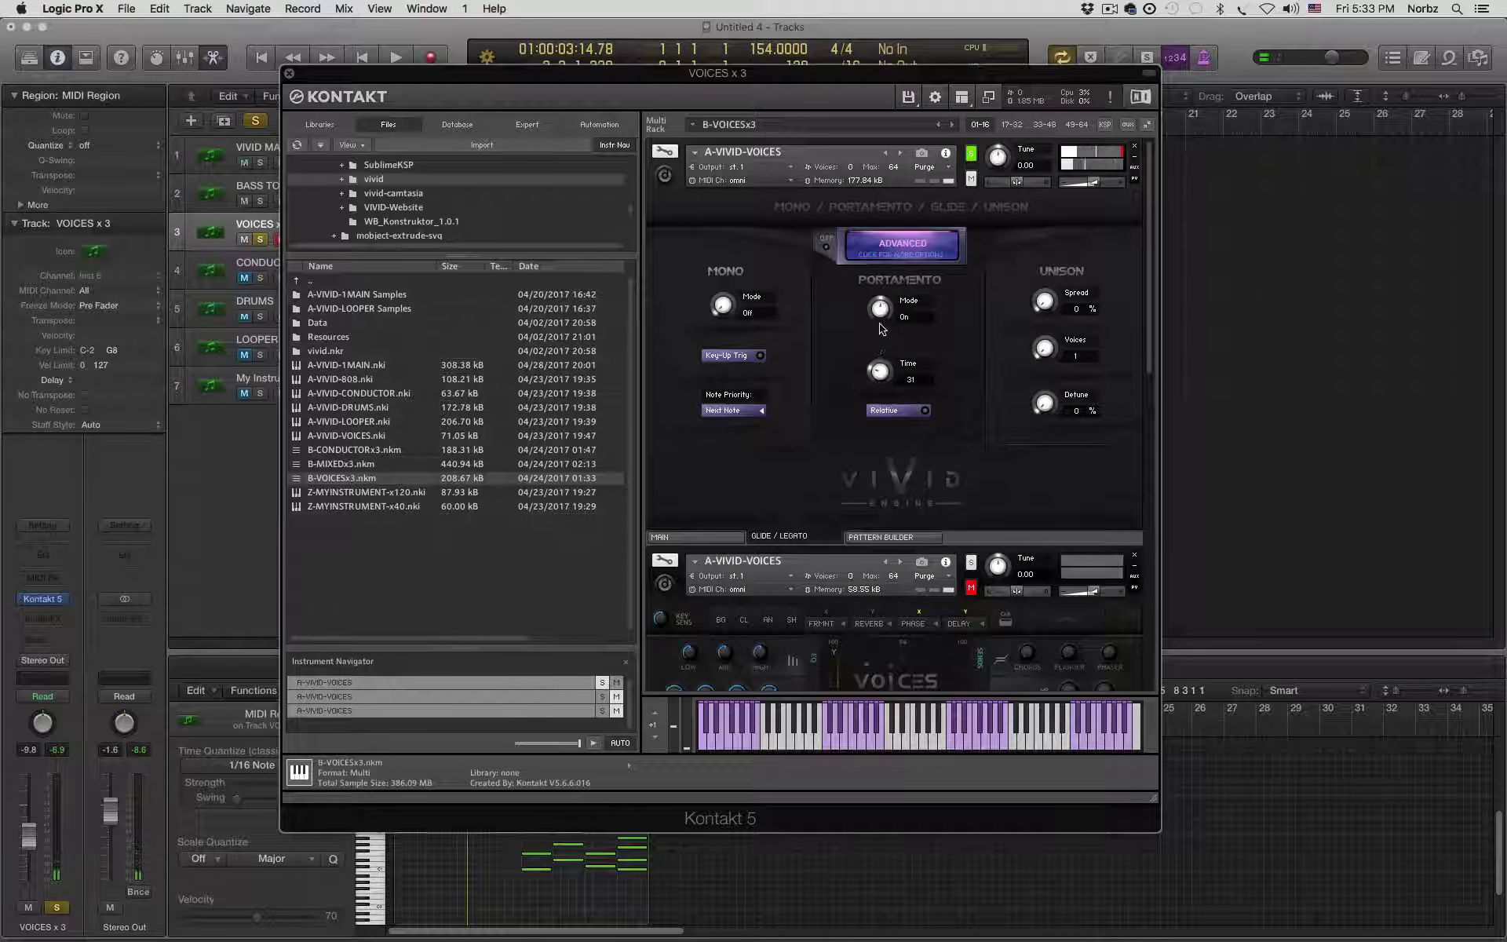
{"action": "left_click_drag", "start_coordinate": [879, 307], "coordinate": [878, 324]}
{"action": "key", "text": "space"}
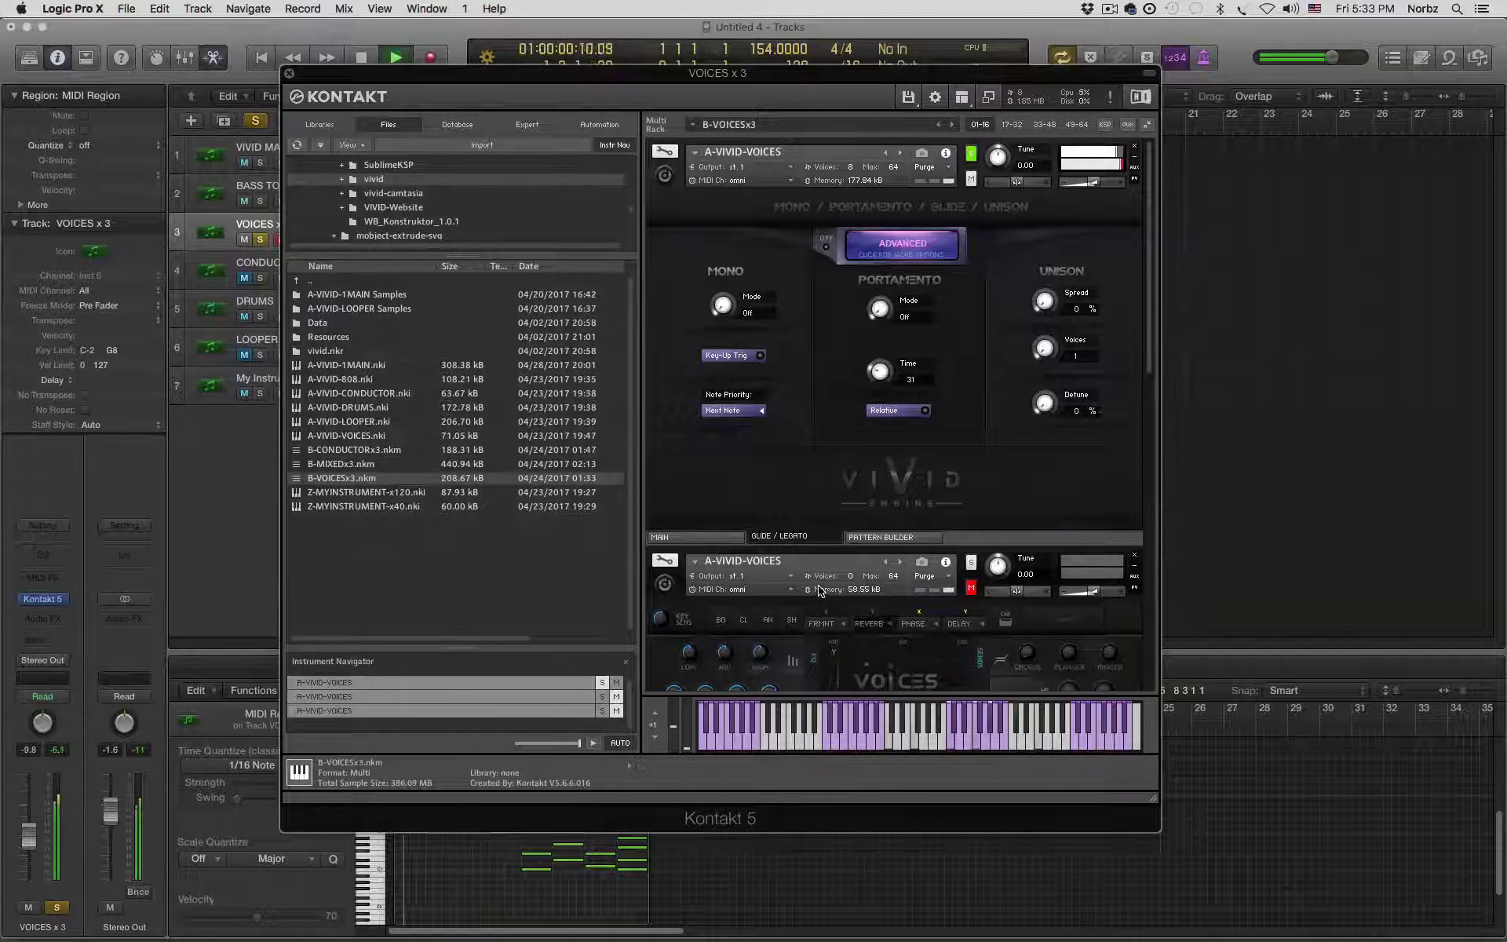
{"action": "left_click", "coordinate": [679, 539]}
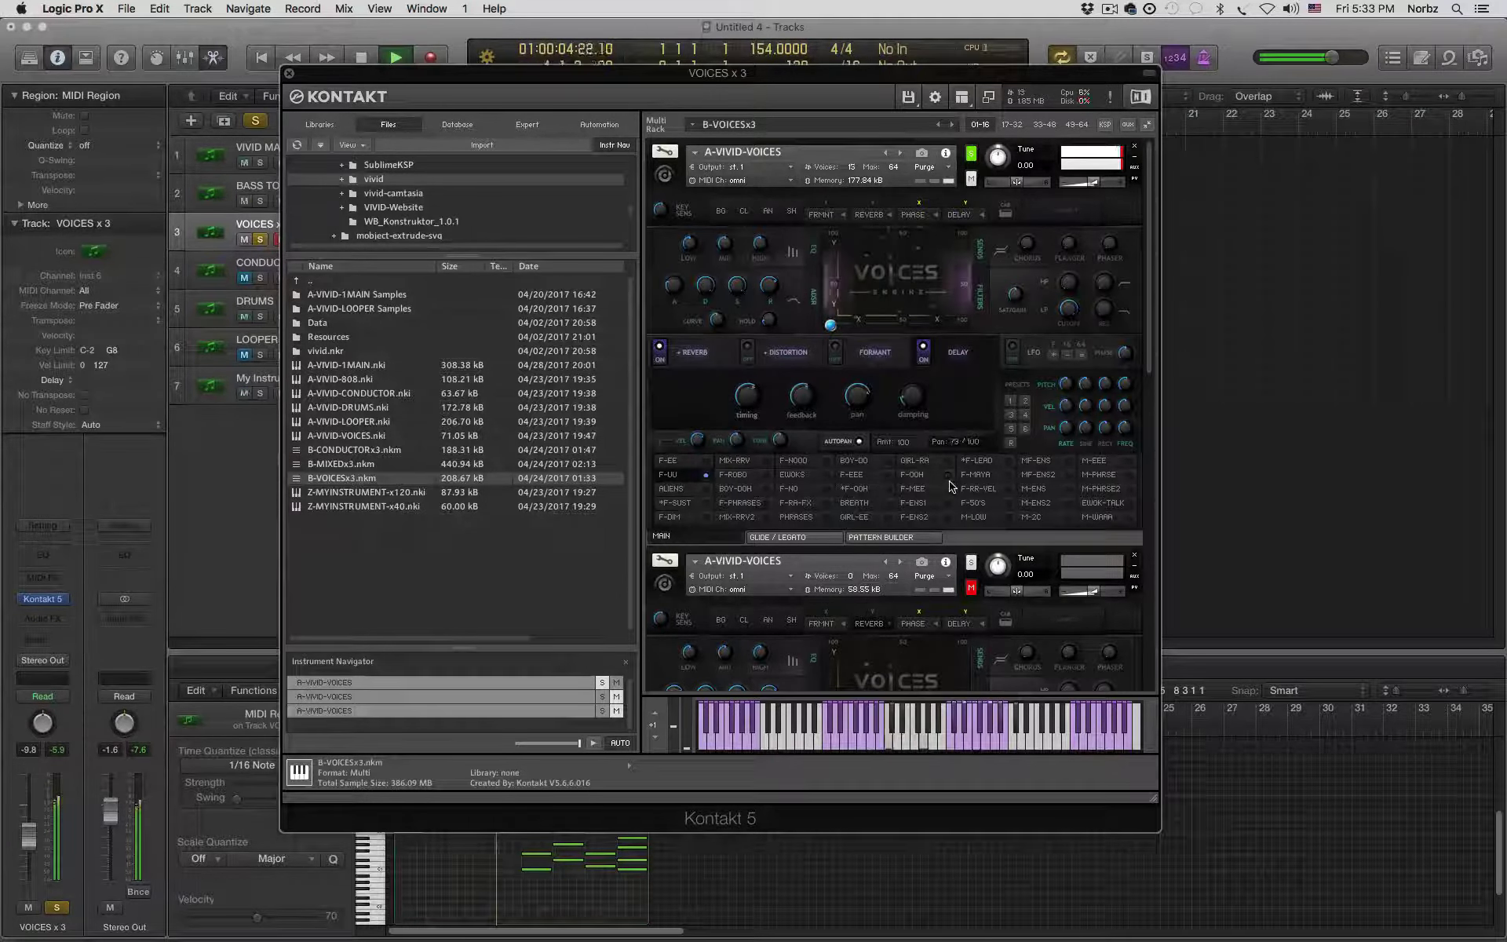
{"action": "key", "text": "space"}
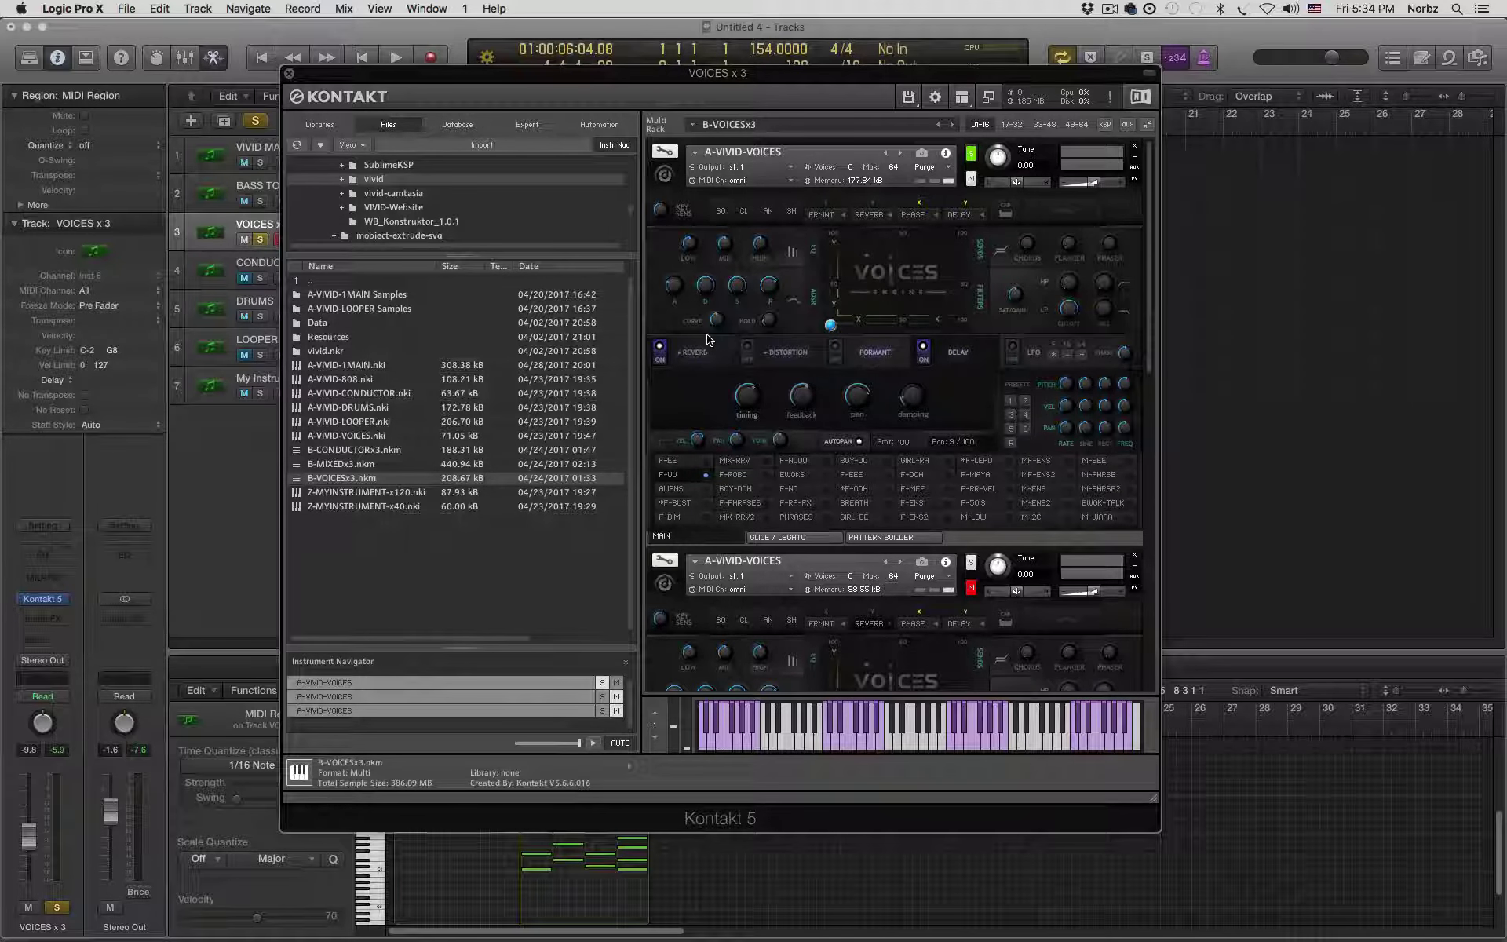
- Replay the soloed voice, move the Kontakt window clear of the track headers, and stop playback
{"action": "key", "text": "space"}
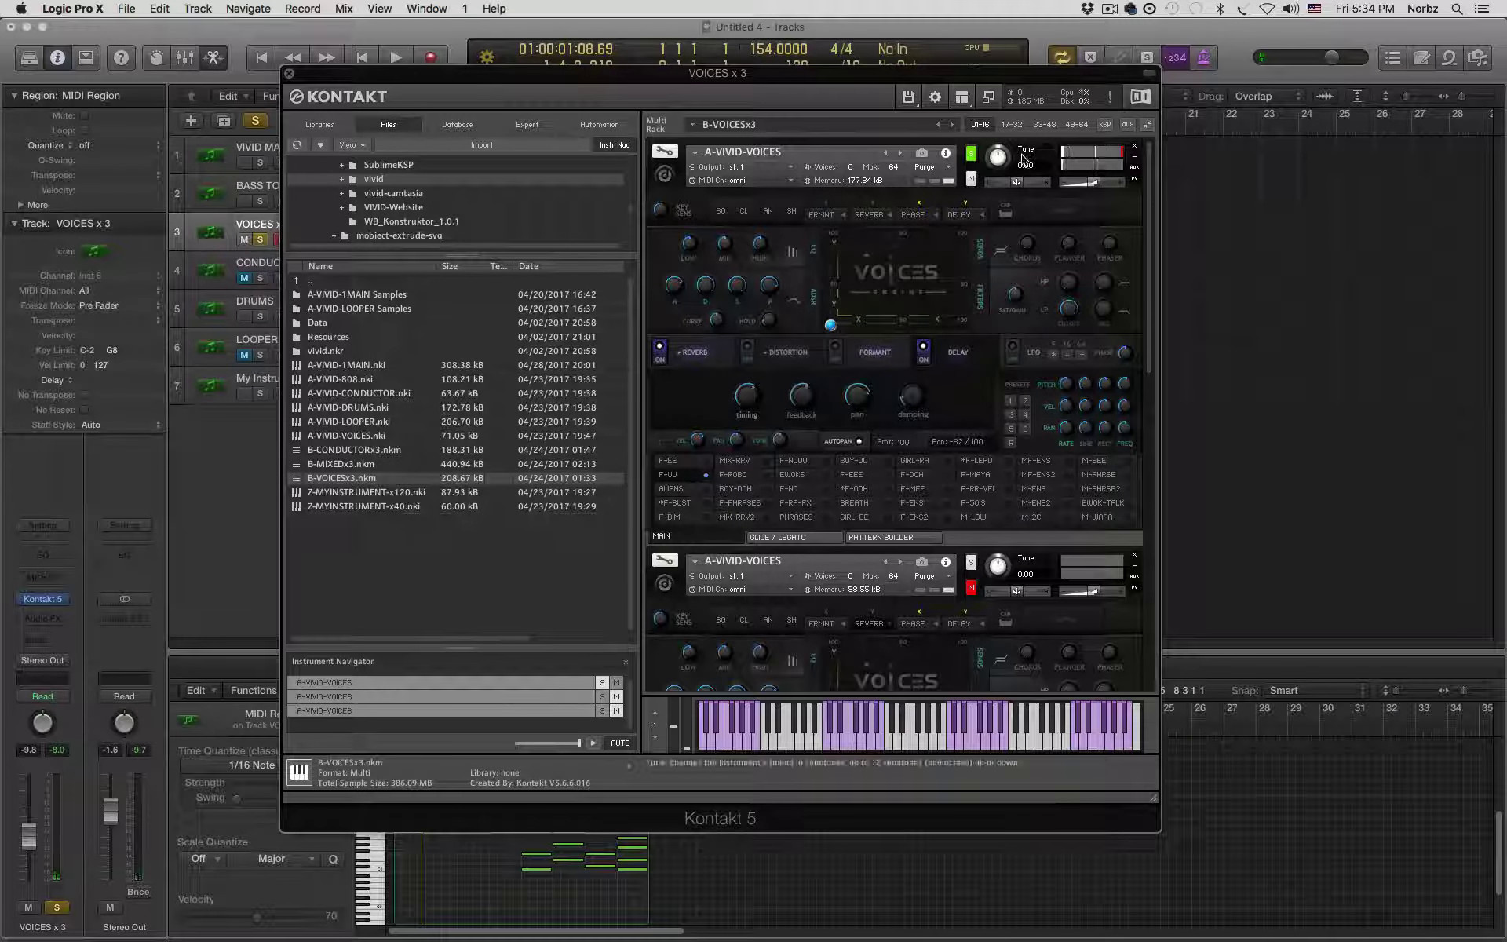
{"action": "key", "text": "space"}
{"action": "left_click_drag", "start_coordinate": [607, 81], "coordinate": [867, 77]}
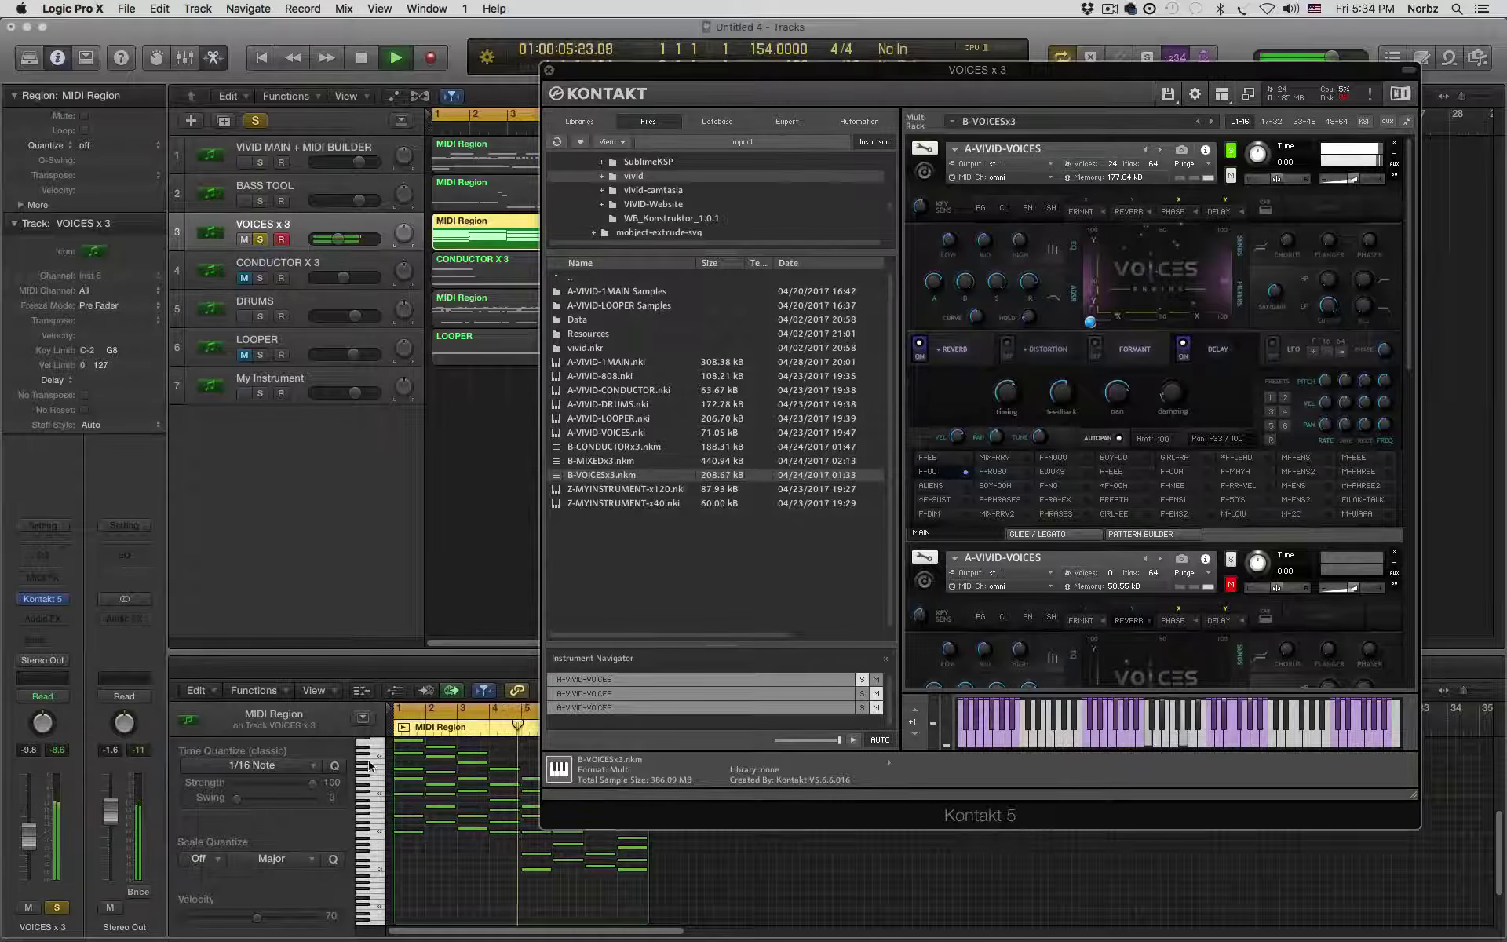
{"action": "key", "text": "space"}
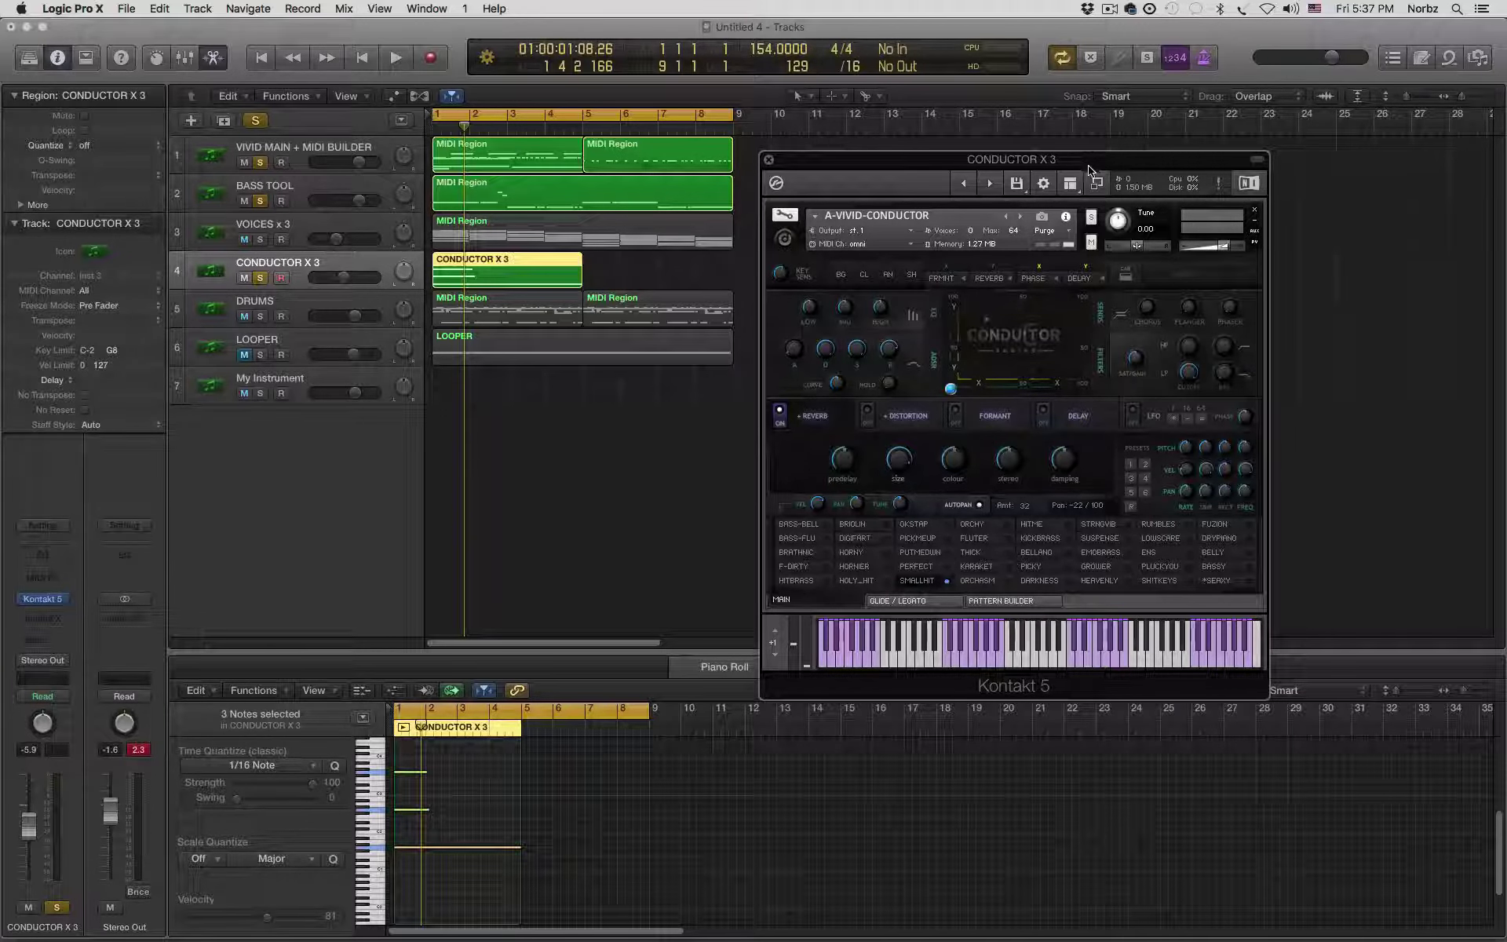
- Show the full B-CONDUCTORx3 multi rack, look through its A-VIVID-CONDUCTOR instruments, and move the window clear of the track headers
{"action": "left_click", "coordinate": [1097, 184]}
{"action": "left_click_drag", "start_coordinate": [1123, 168], "coordinate": [820, 122]}
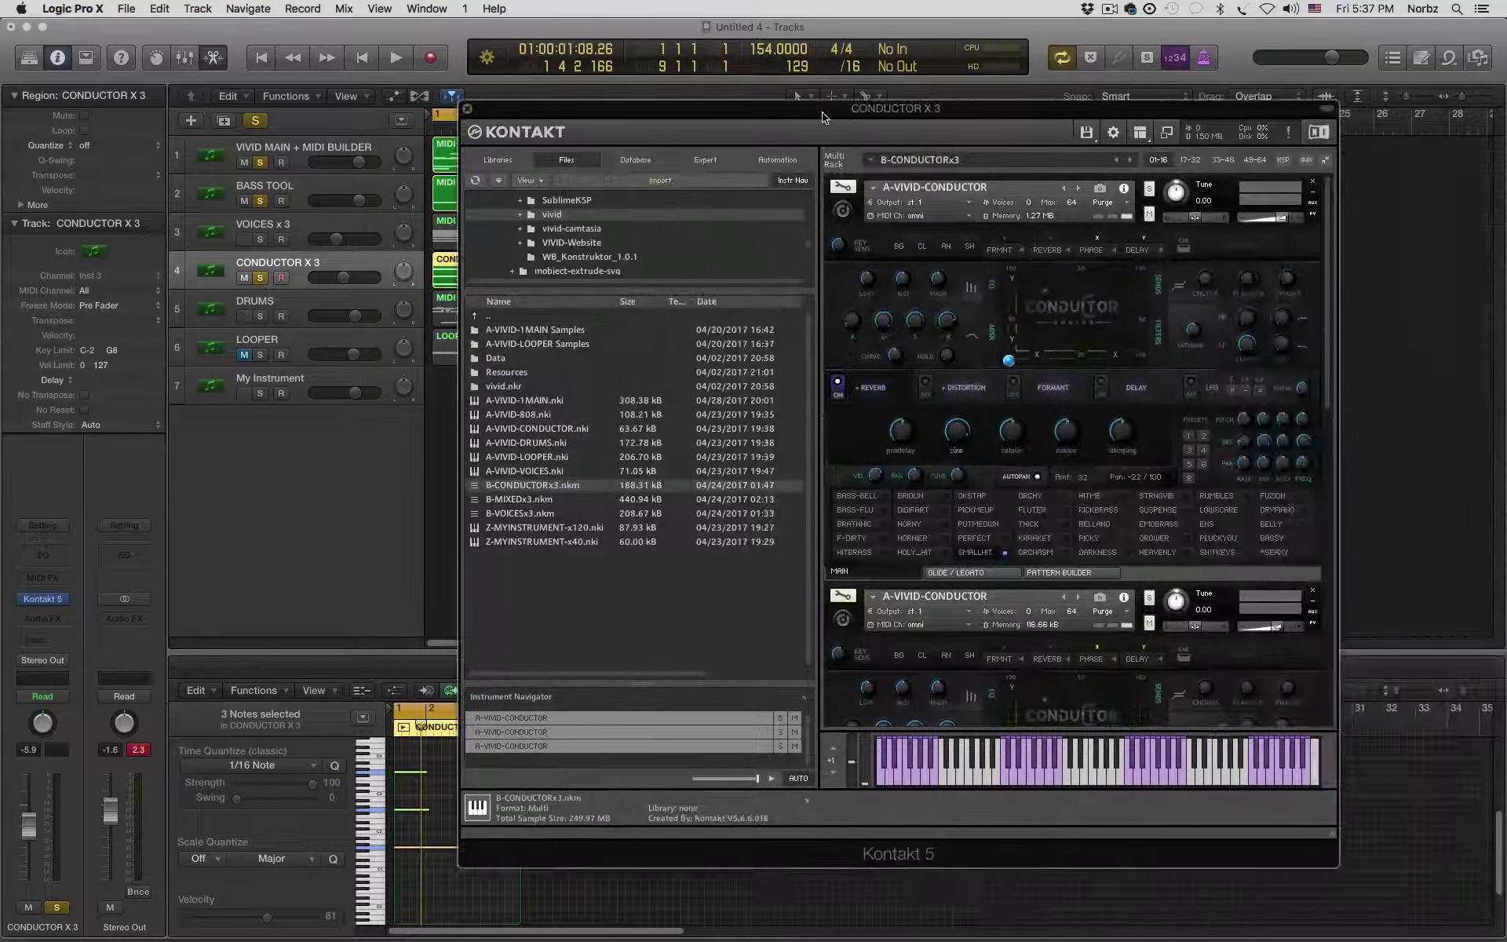
{"action": "scroll", "coordinate": [990, 408], "scroll_direction": "down", "scroll_amount": 5}
{"action": "scroll", "coordinate": [991, 408], "scroll_direction": "up", "scroll_amount": 3}
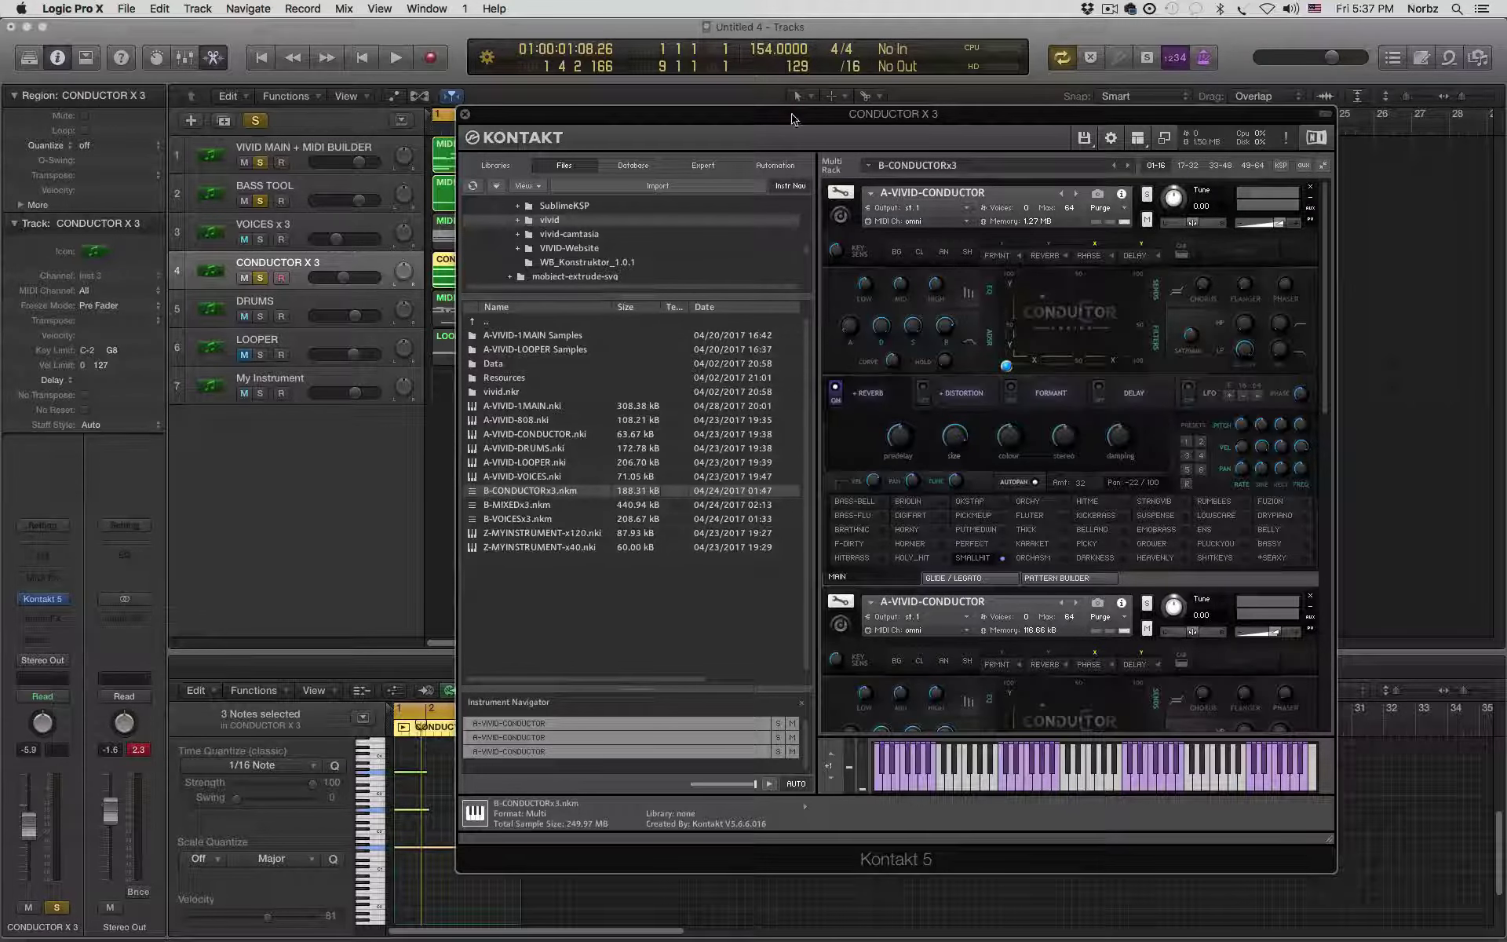
{"action": "left_click_drag", "start_coordinate": [789, 119], "coordinate": [957, 140]}
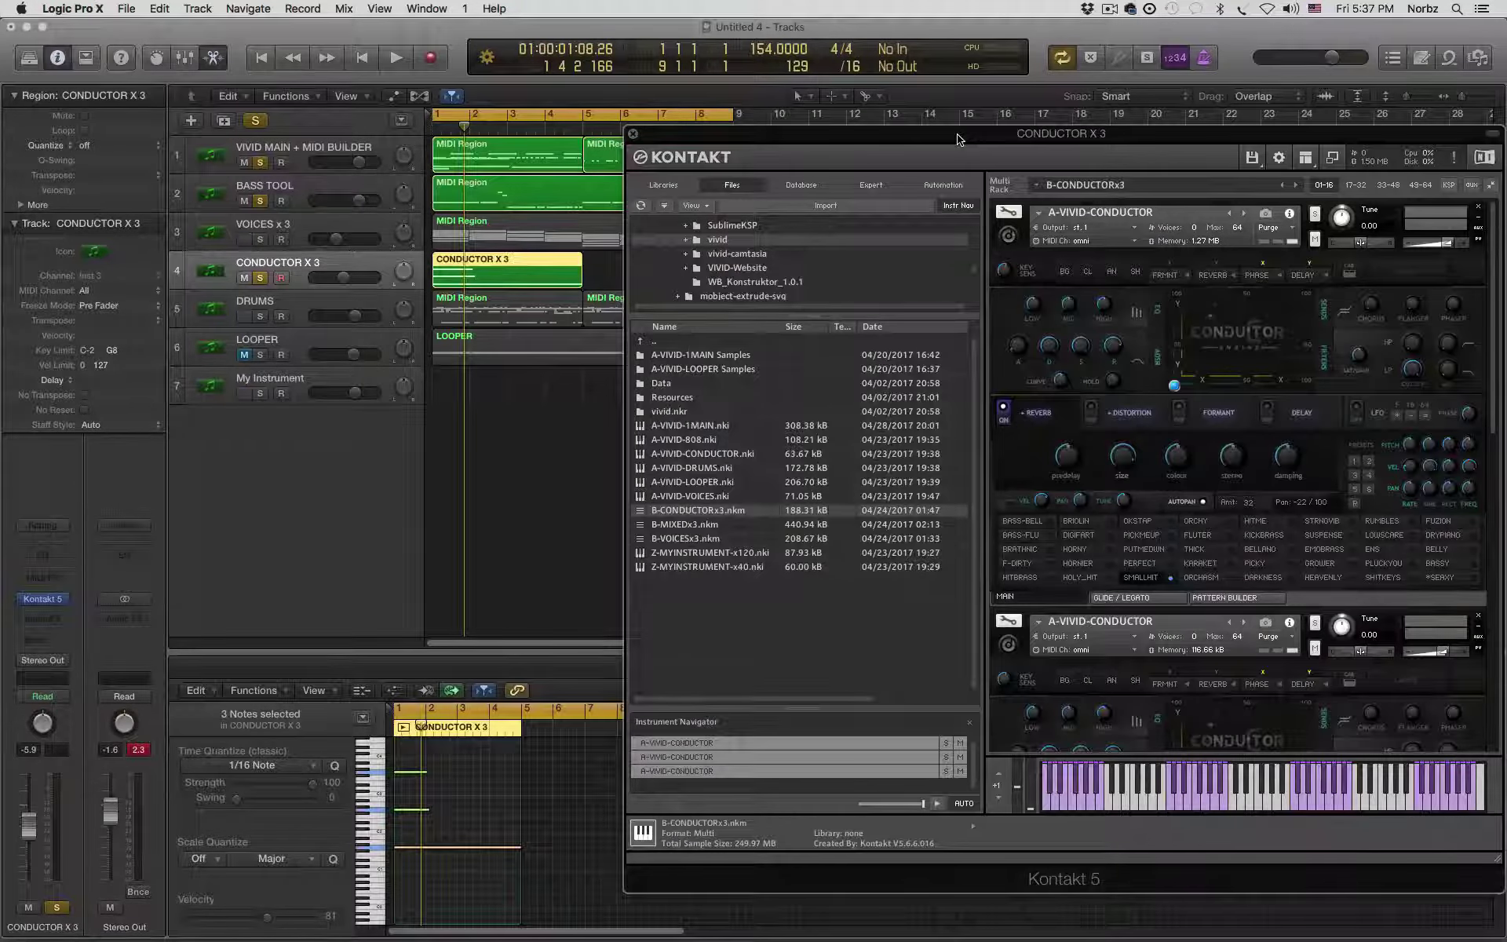
- Remove solo from BASS TOOL and VIVID MAIN + MIDI BUILDER, play the CONDUCTOR X 3 track alone, and stop playback
{"action": "left_click", "coordinate": [260, 201]}
{"action": "left_click", "coordinate": [259, 163]}
{"action": "key", "text": "space"}
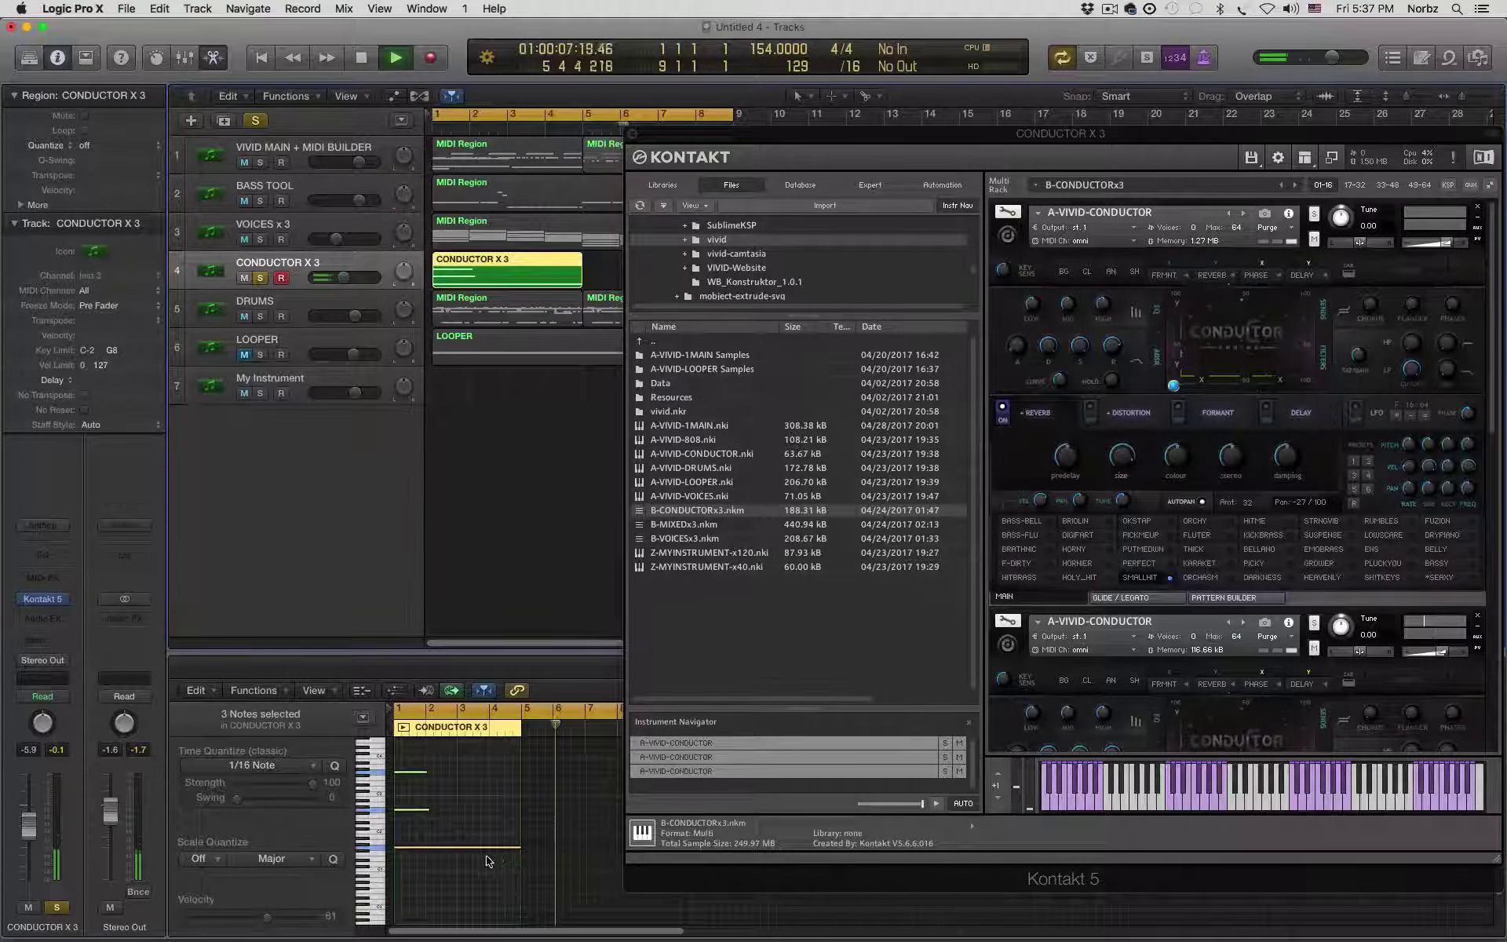
{"action": "key", "text": "space"}
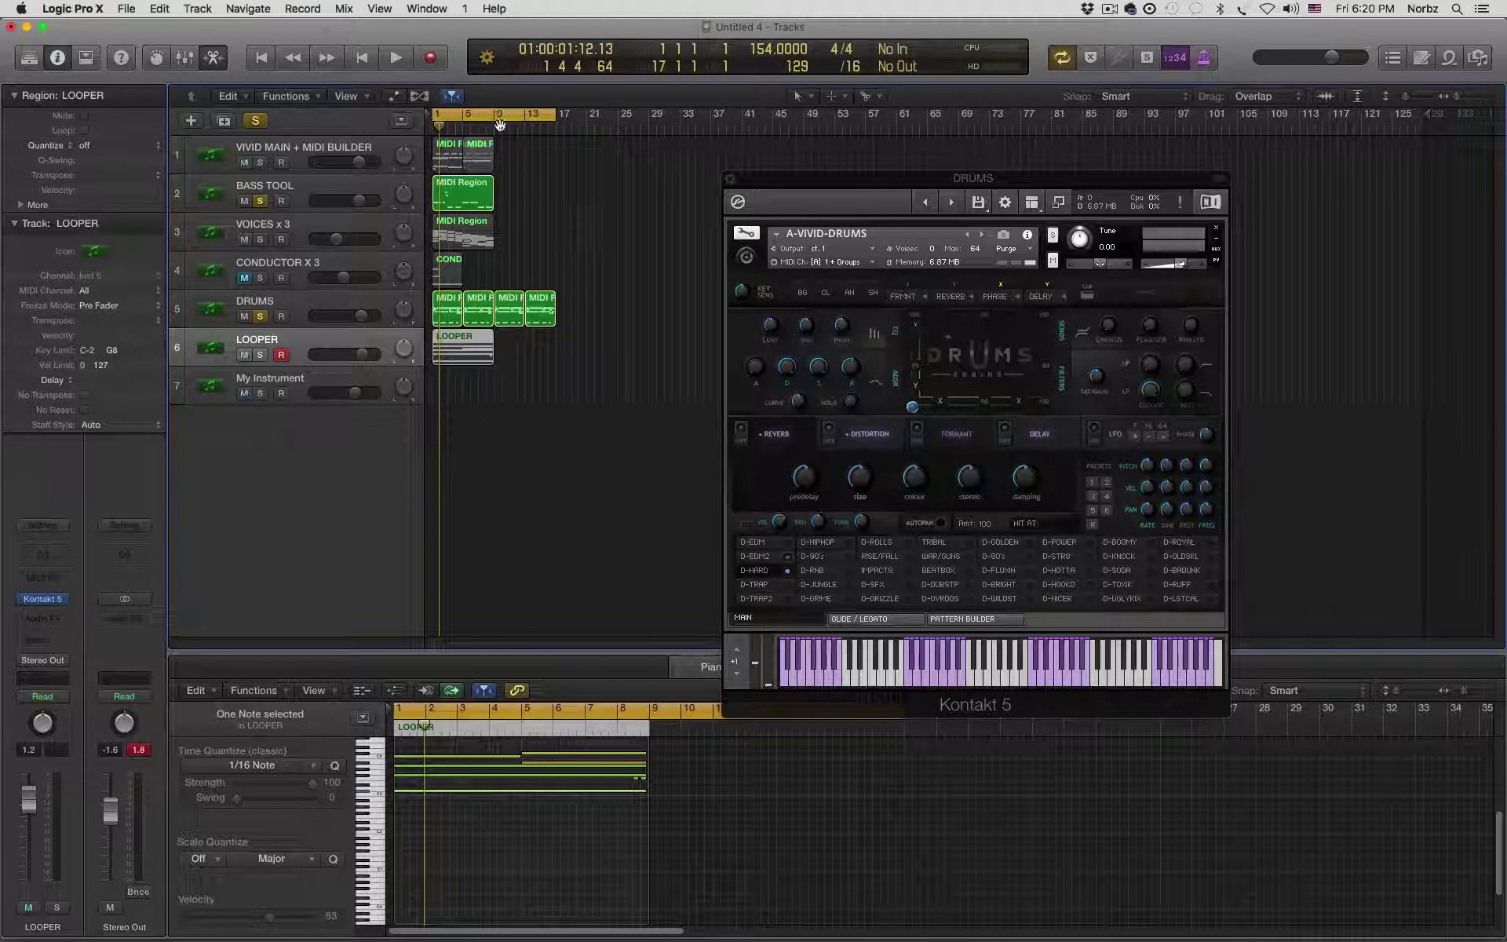
- Play the drums with the bass and audition the D-TRAP2, D-SFX, TRIBAL and D-90'S kits in A-VIVID-DRUMS
{"action": "key", "text": "space"}
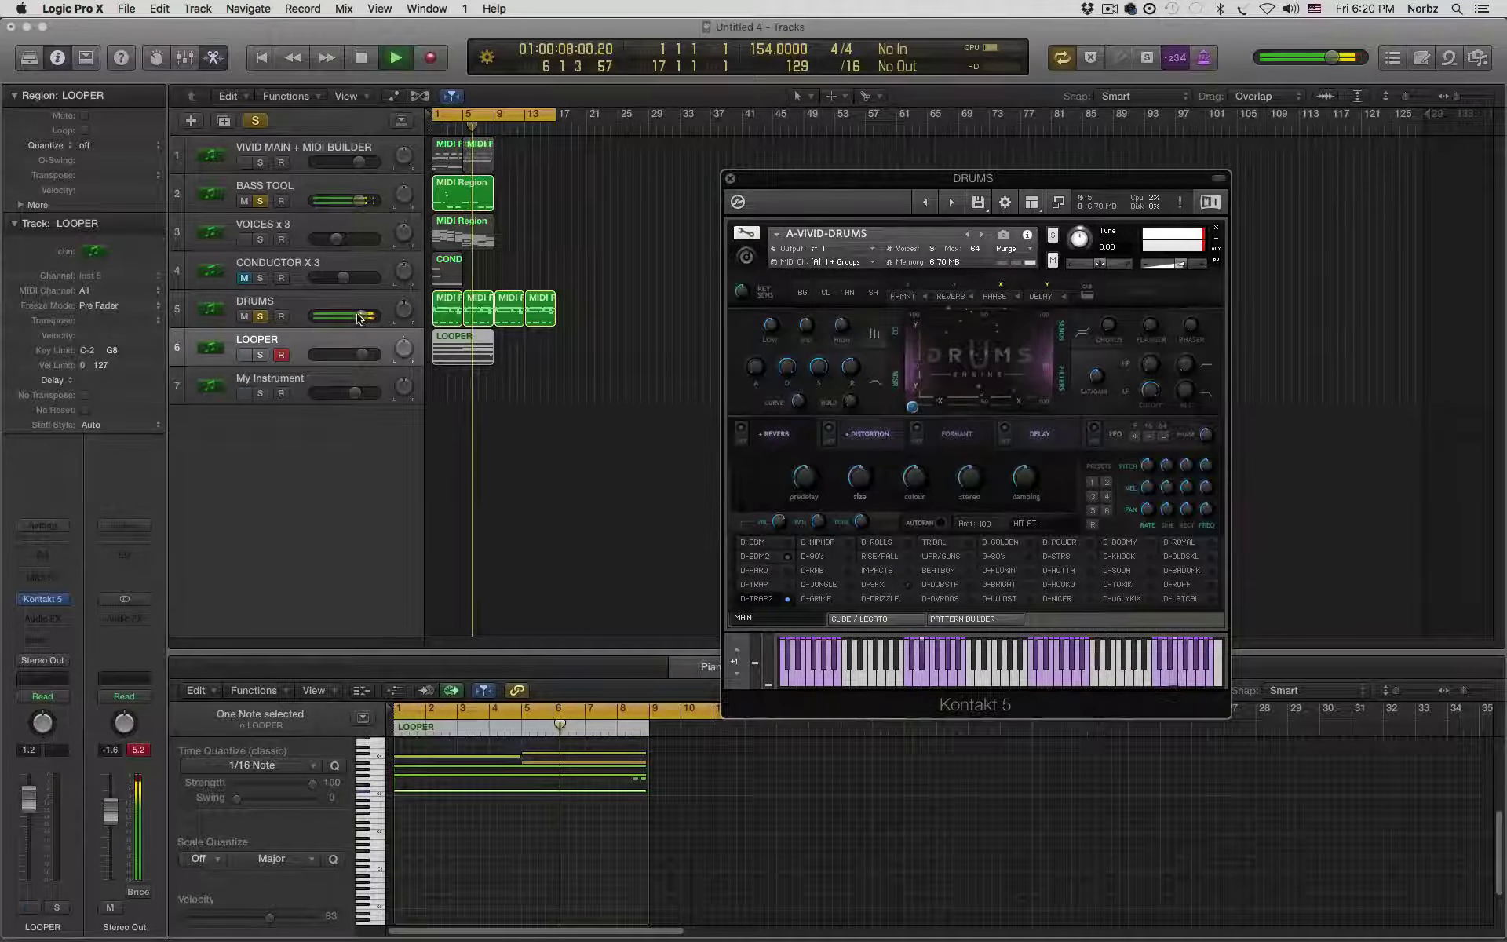
{"action": "left_click", "coordinate": [710, 536]}
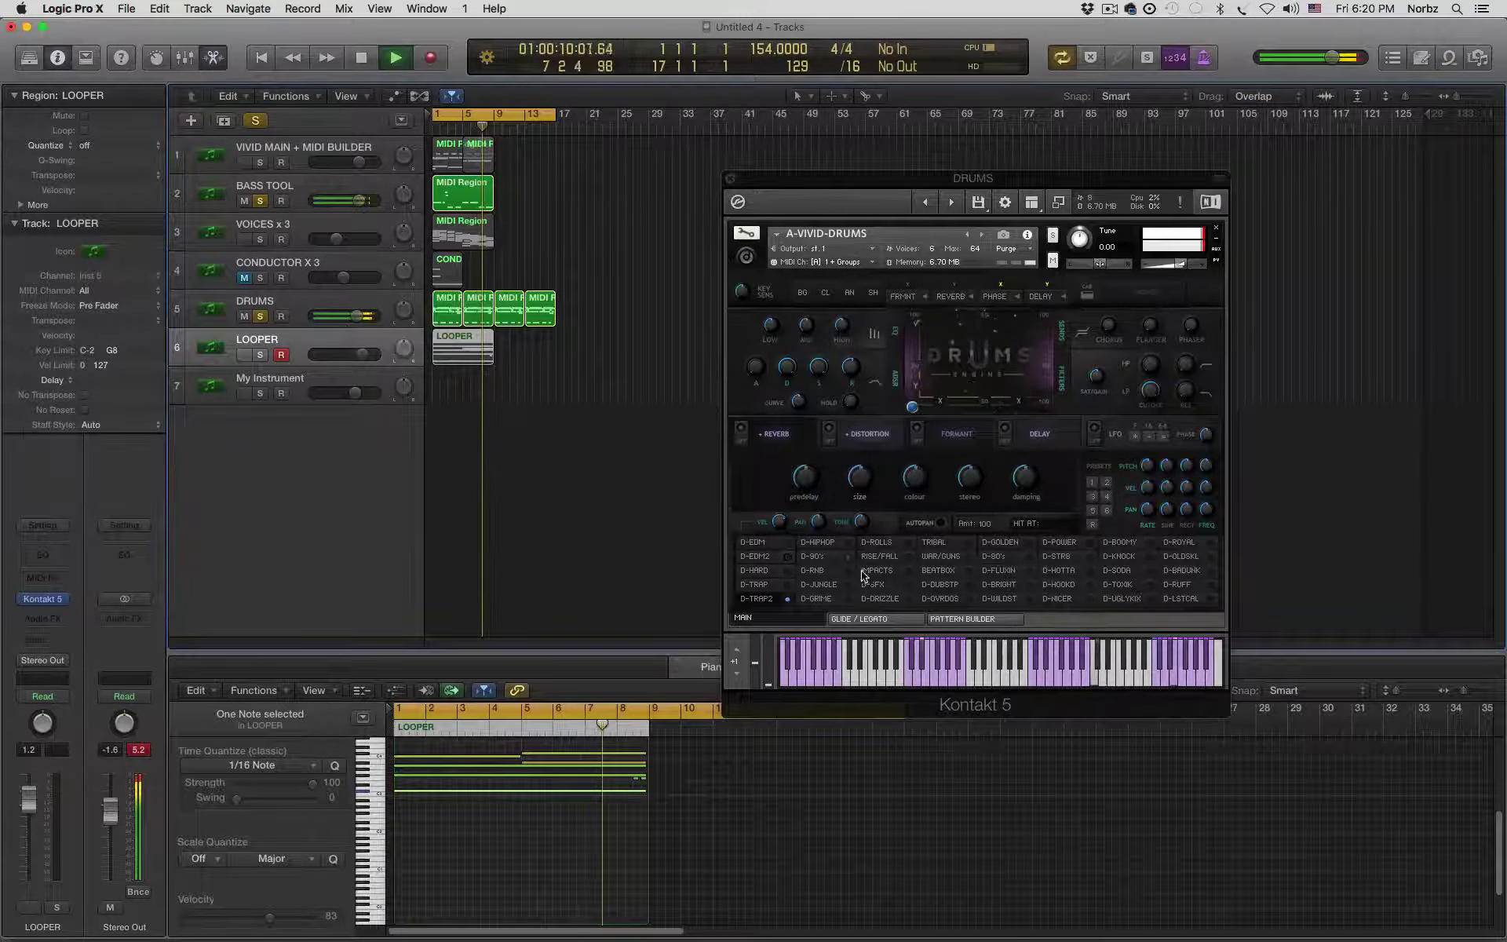
{"action": "left_click", "coordinate": [820, 543]}
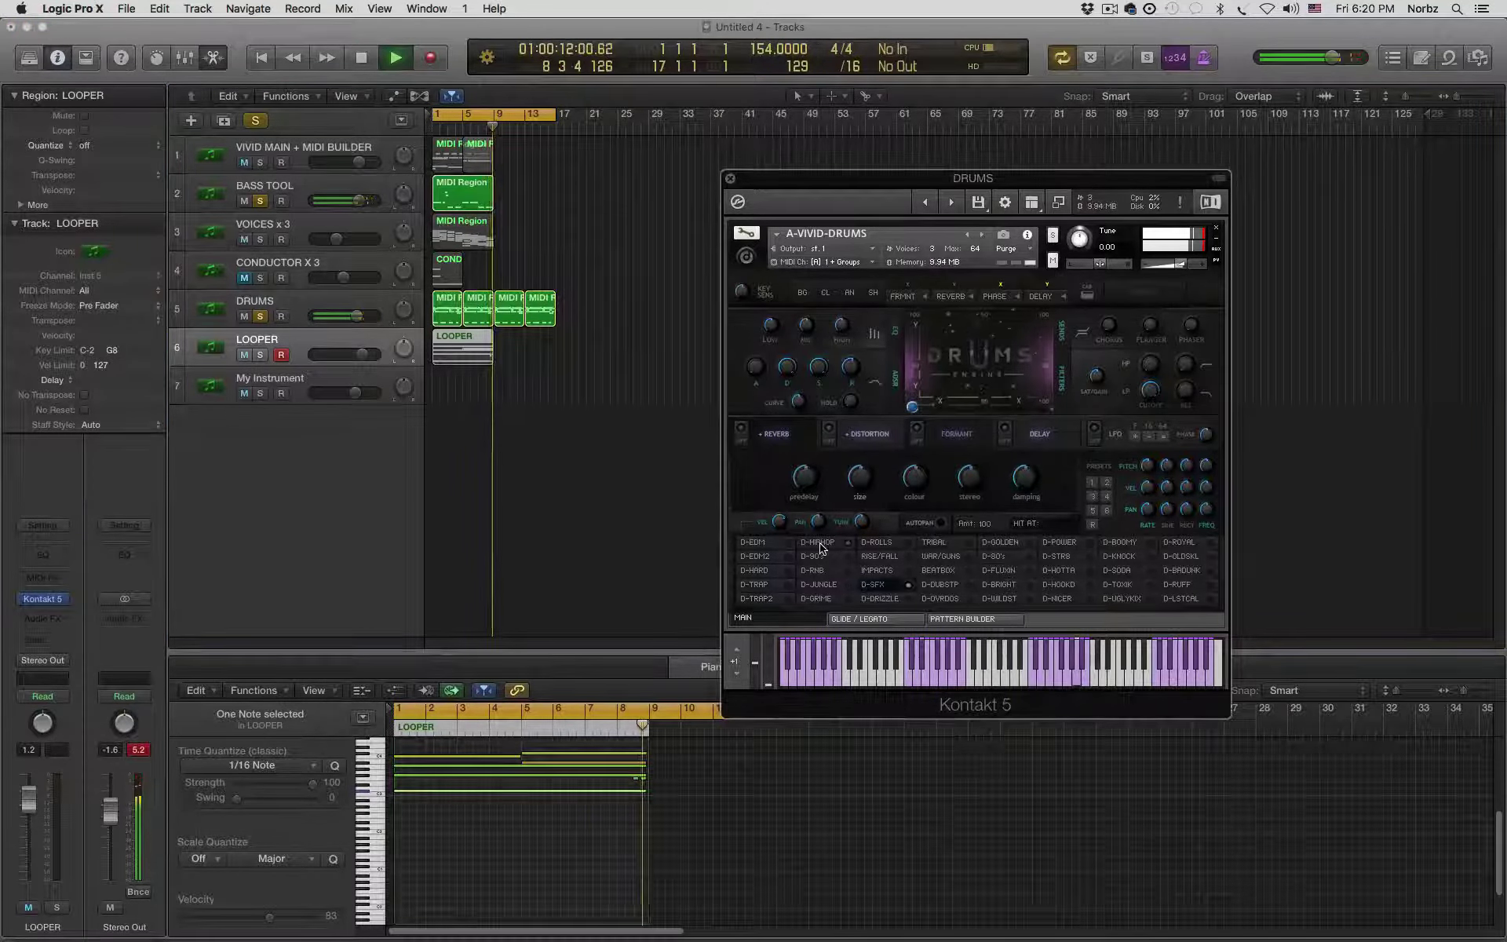
{"action": "left_click", "coordinate": [934, 558]}
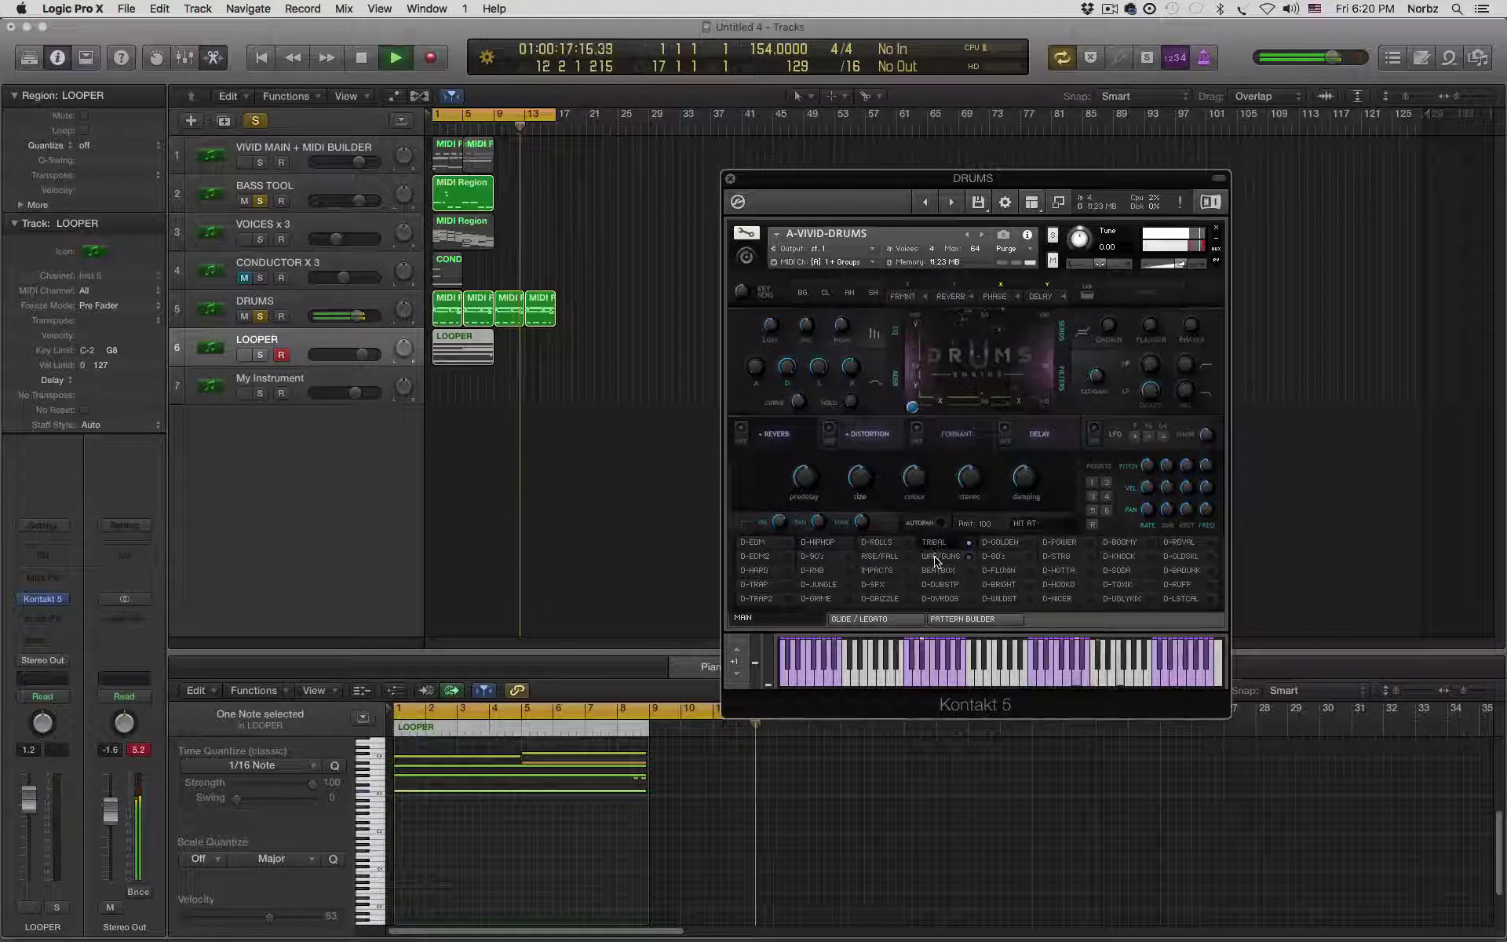
{"action": "left_click", "coordinate": [817, 556]}
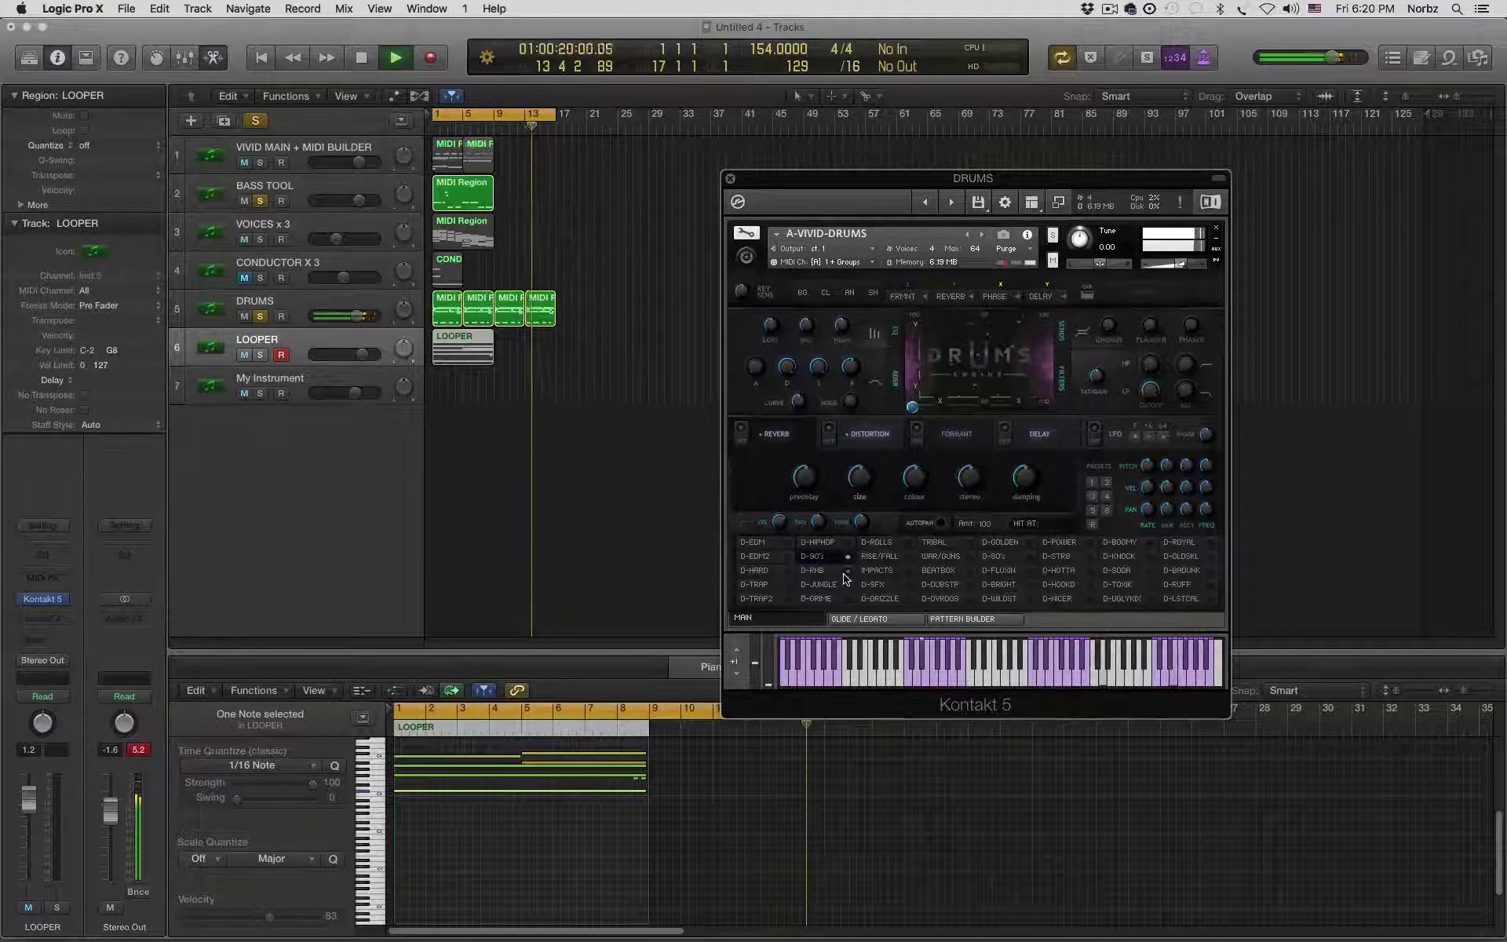
- Audition the D-ROLLS, D-RNB and D-GRIME kits in A-VIVID-DRUMS during playback
{"action": "left_click", "coordinate": [890, 586]}
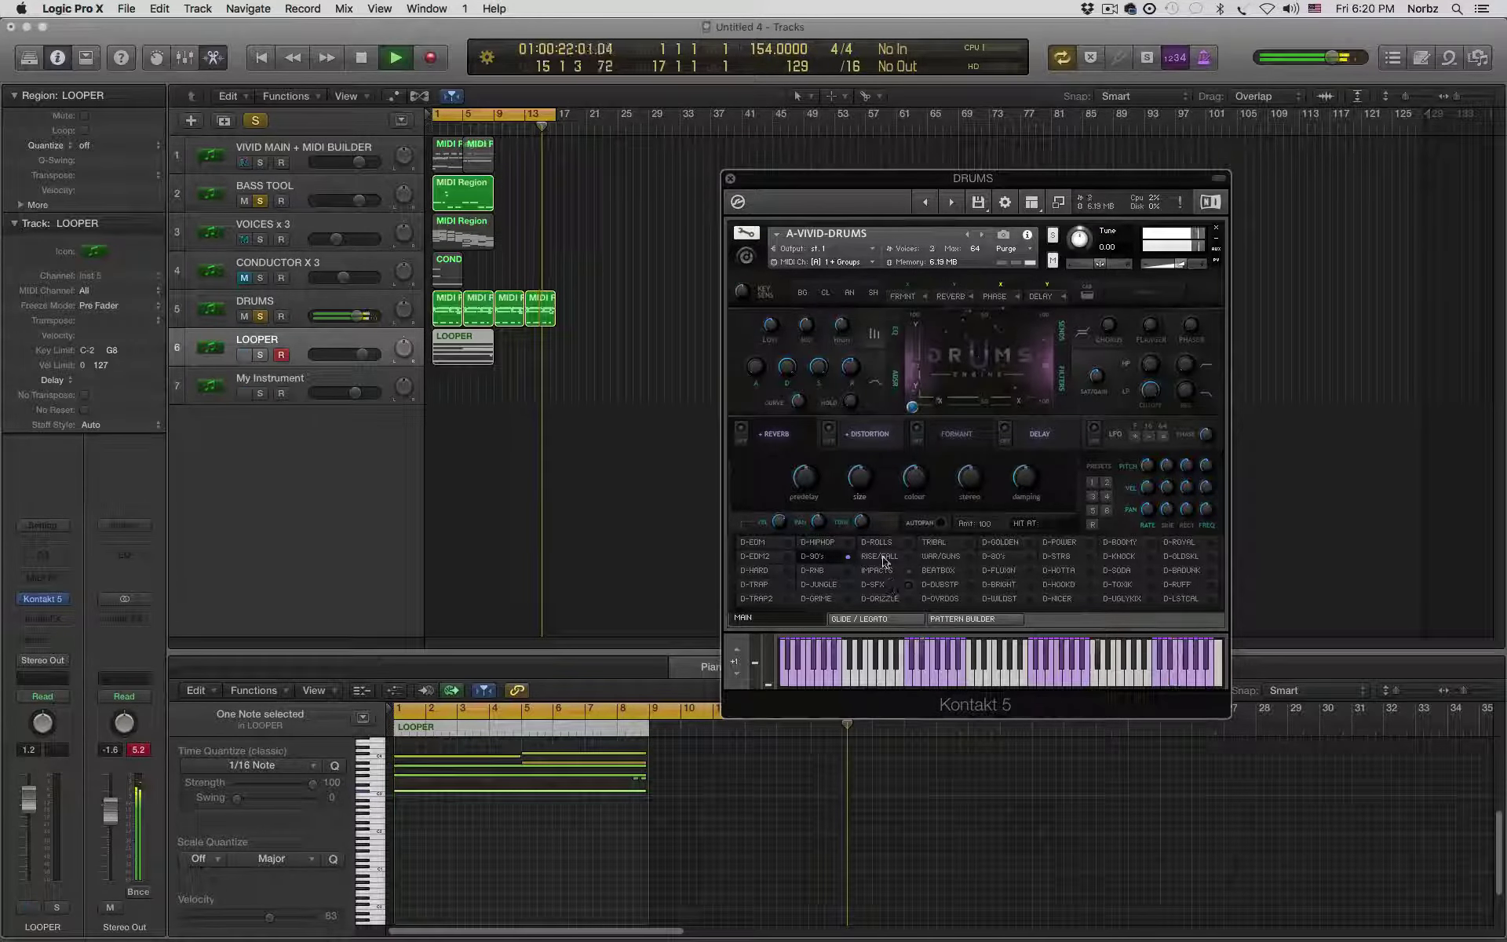
{"action": "left_click", "coordinate": [850, 571]}
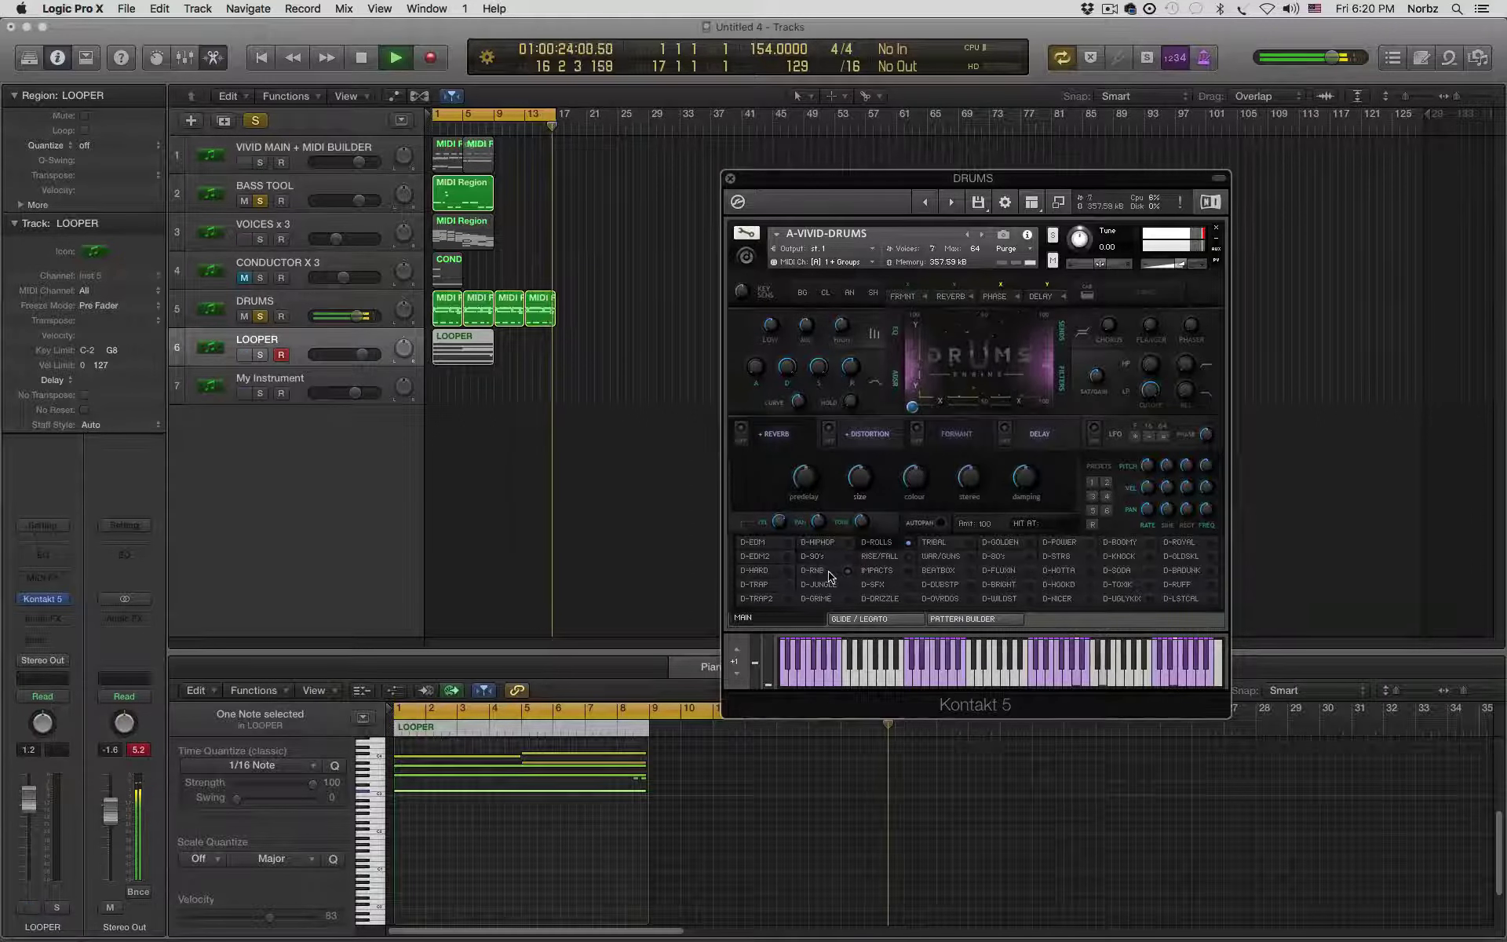
{"action": "left_click", "coordinate": [879, 585]}
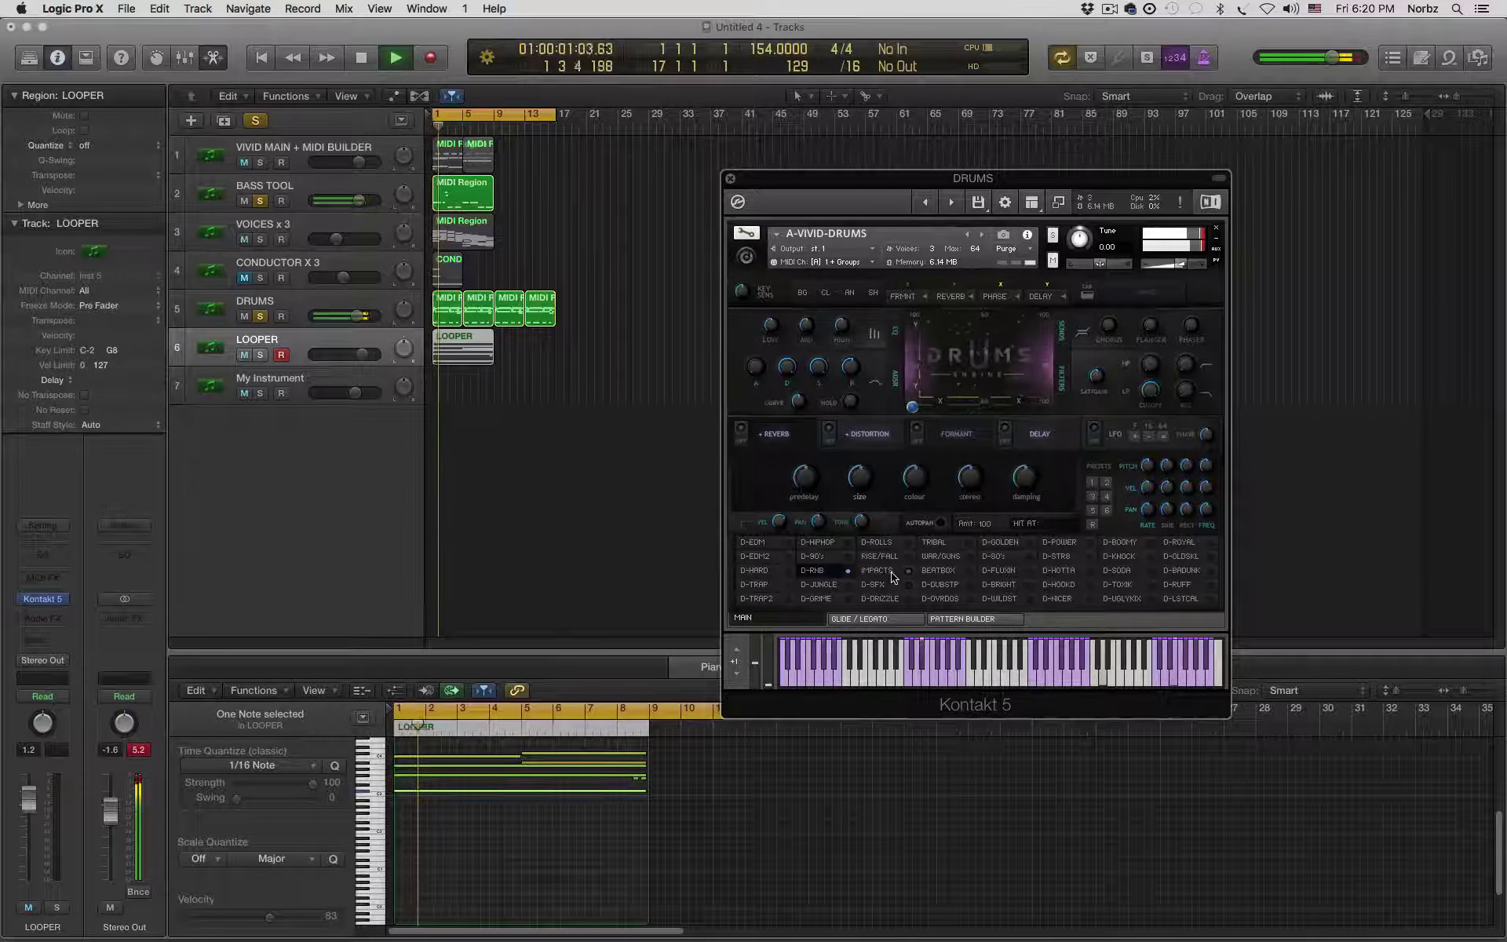
{"action": "left_click", "coordinate": [891, 572]}
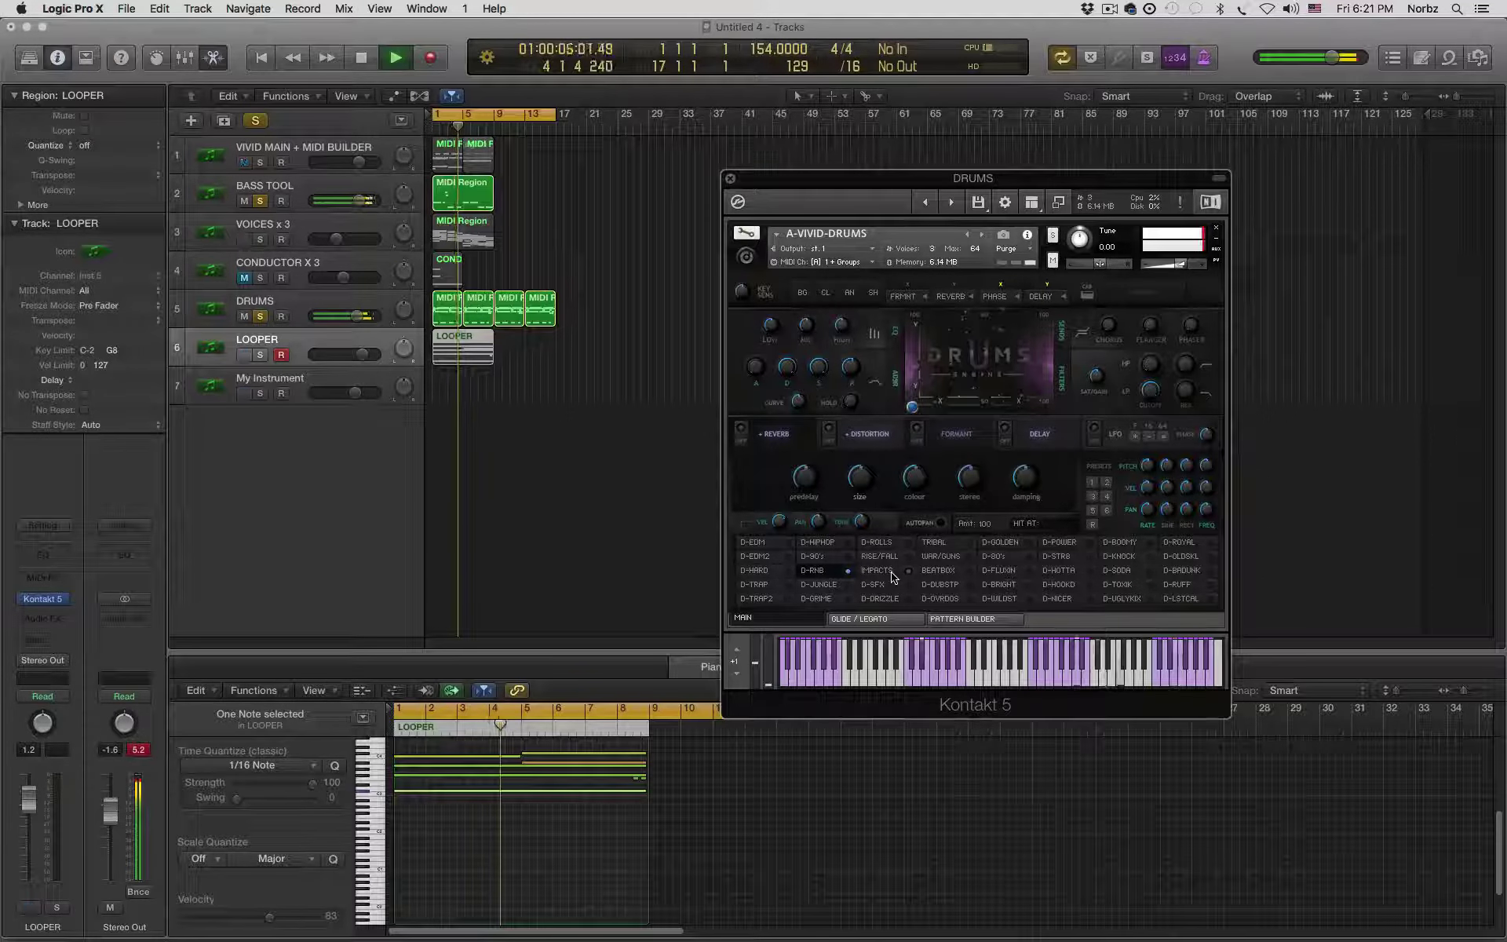
{"action": "left_click", "coordinate": [855, 599]}
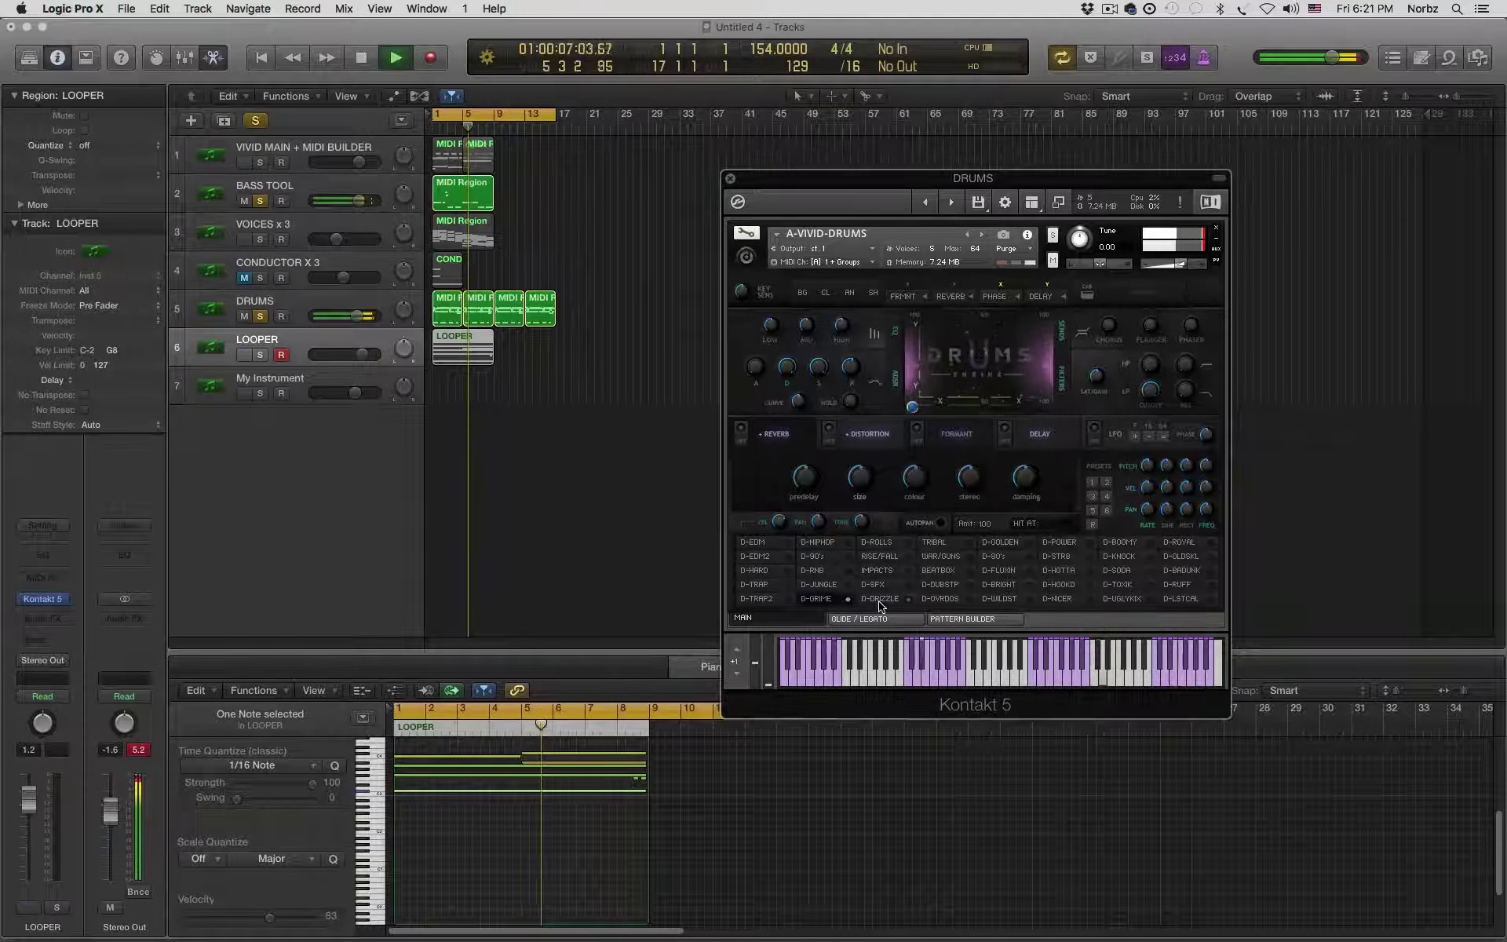
{"action": "left_click", "coordinate": [947, 575]}
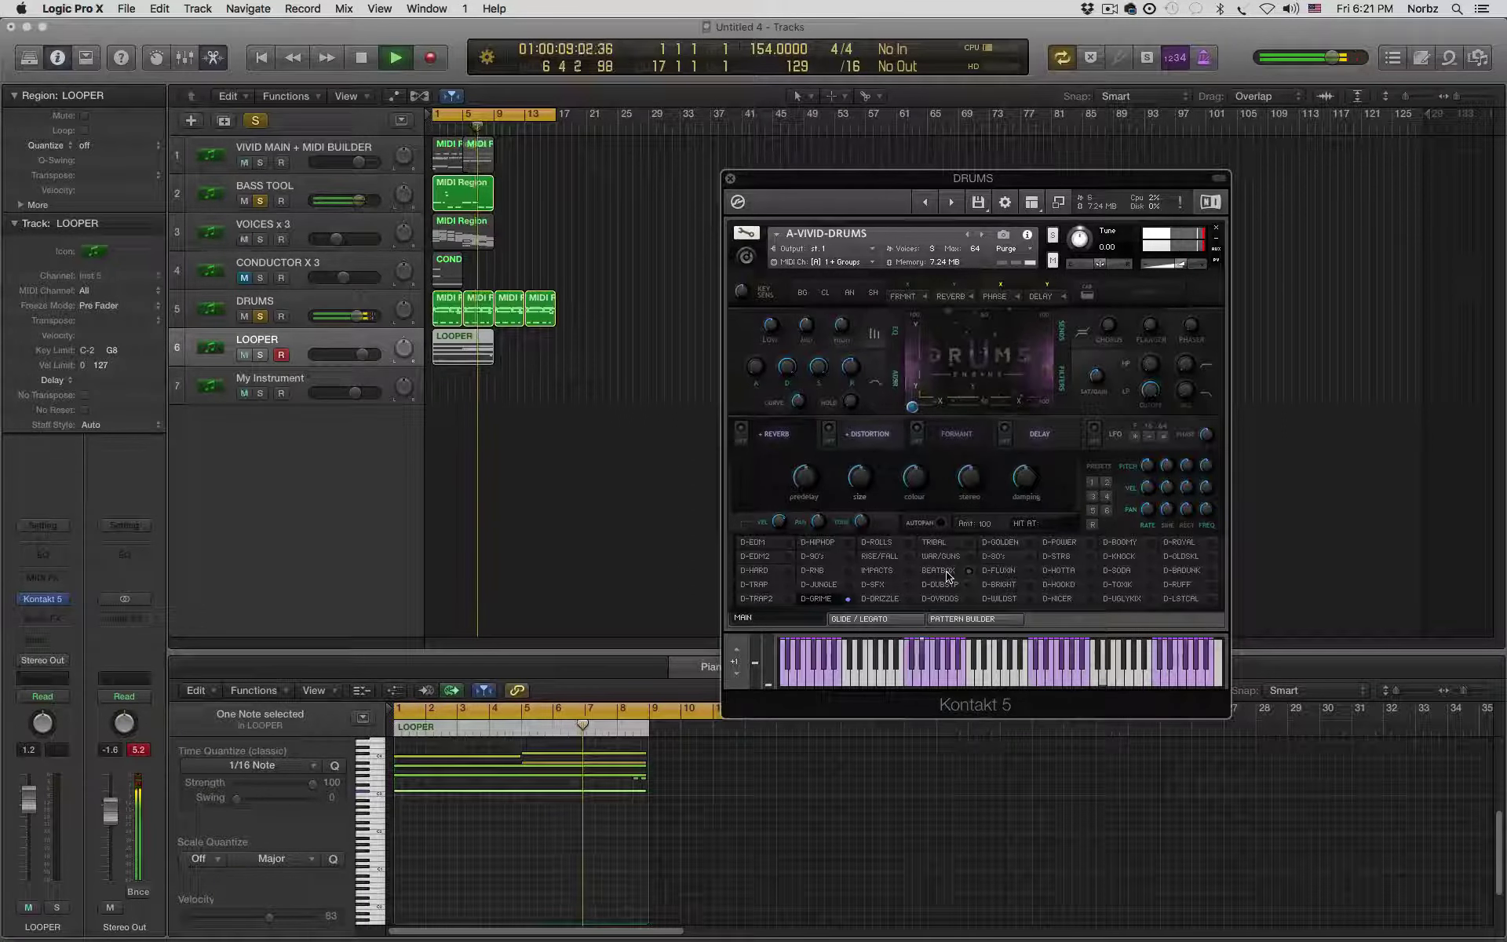
- Audition the D-DRIZZLE, IMPACTS, WAR/GUNS and D-DUBSTP kits in A-VIVID-DRUMS while the drums and bass play
{"action": "left_click", "coordinate": [882, 599]}
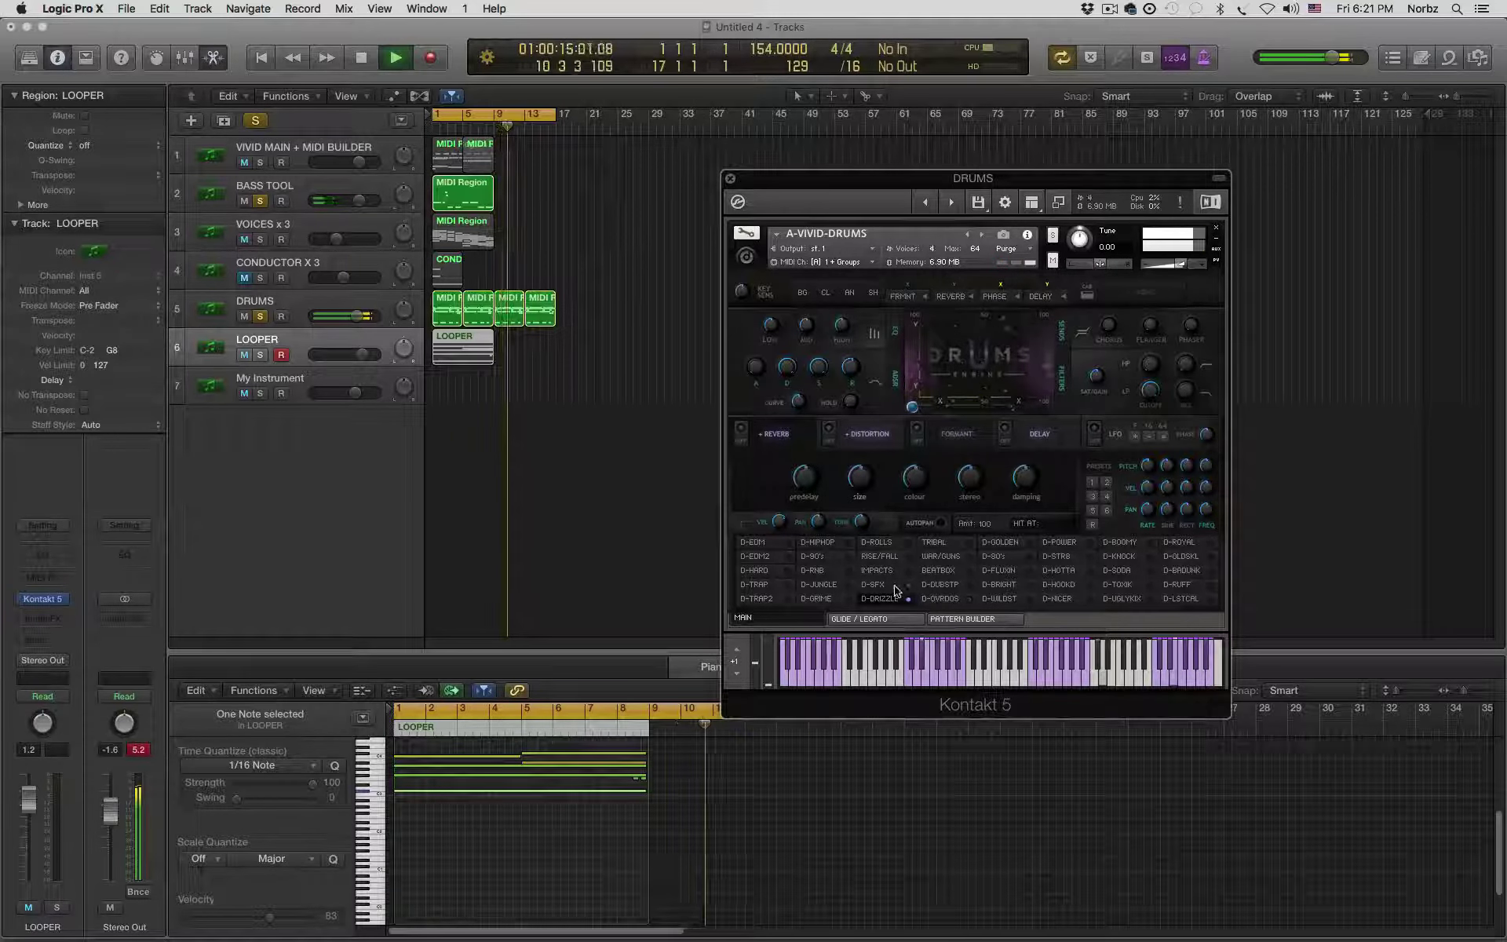
{"action": "left_click", "coordinate": [895, 573]}
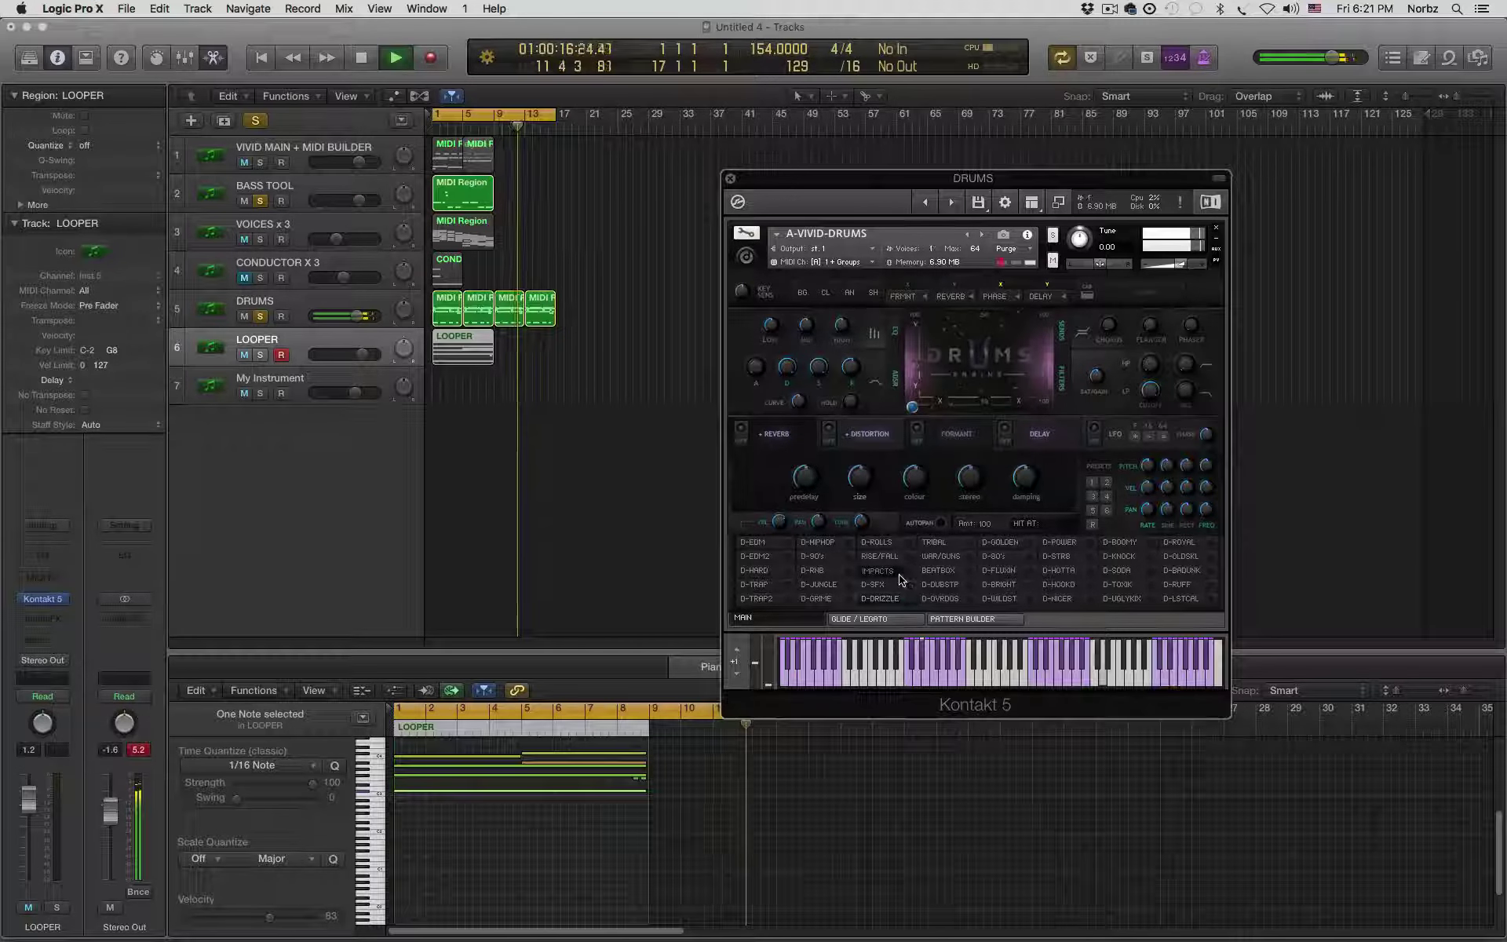
{"action": "left_click", "coordinate": [939, 600]}
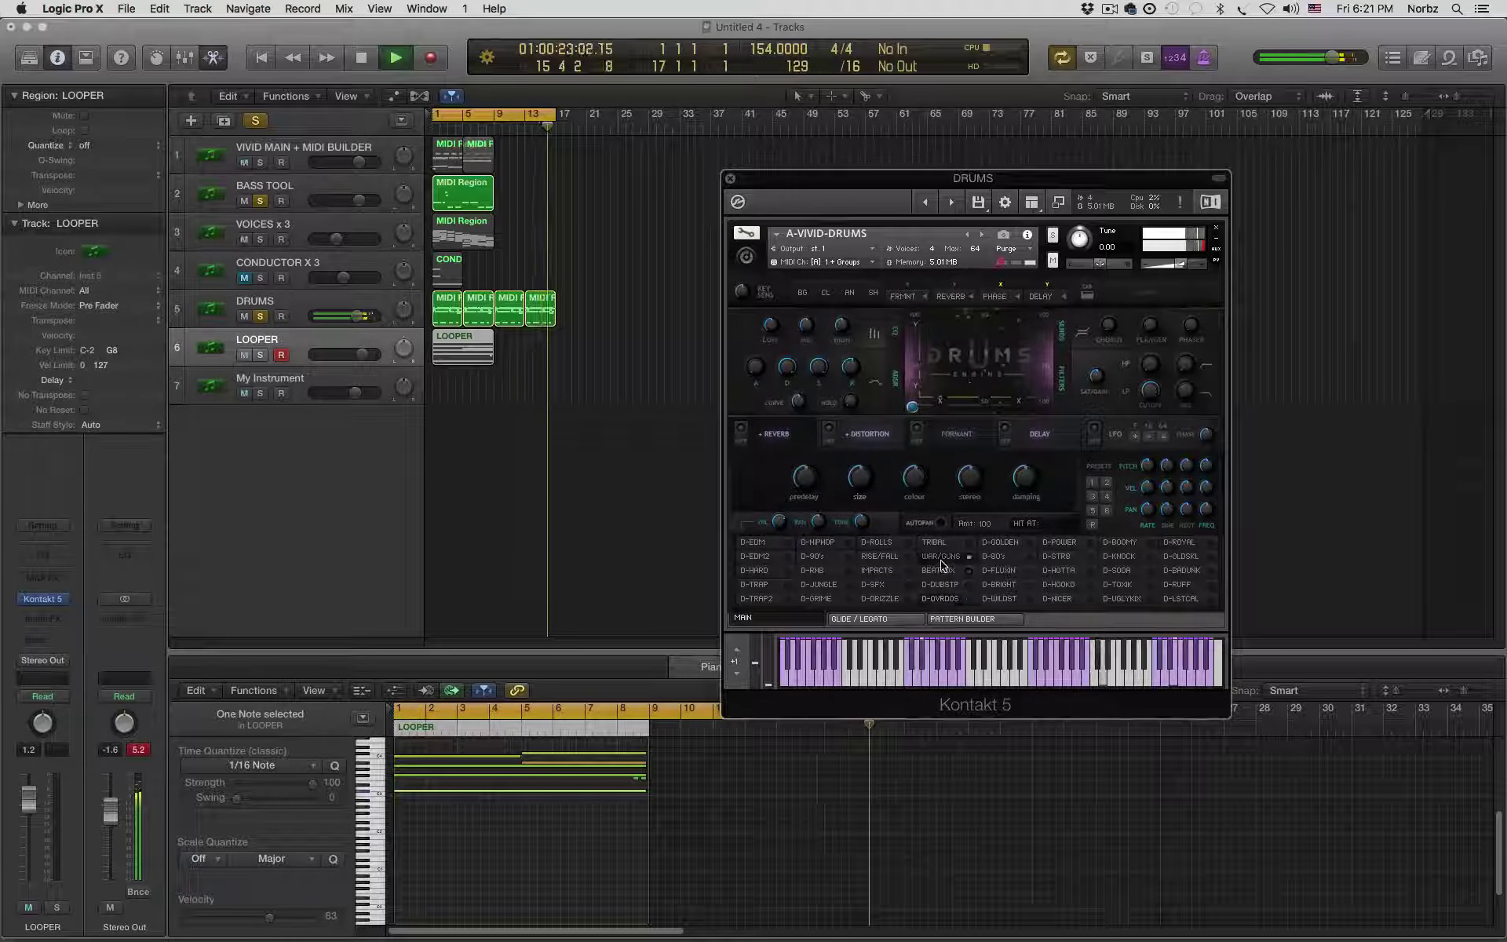
{"action": "left_click", "coordinate": [941, 558]}
{"action": "left_click", "coordinate": [944, 585]}
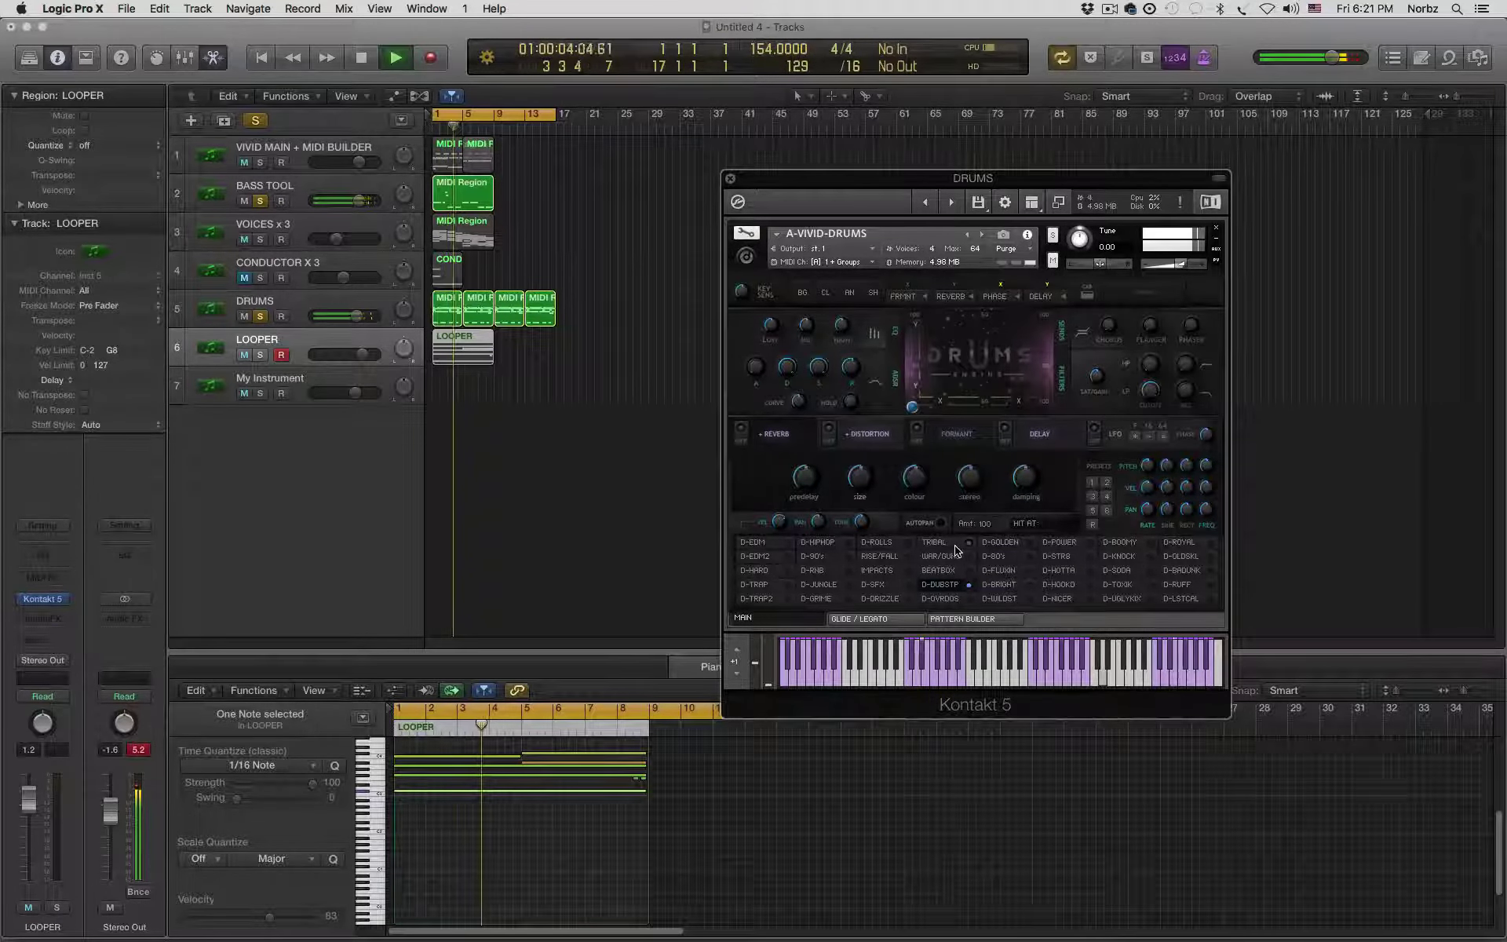
- Audition the TRIBAL and D-GOLDEN kits and the two kits listed below D-GOLDEN in A-VIVID-DRUMS
{"action": "left_click", "coordinate": [955, 544]}
{"action": "left_click", "coordinate": [1000, 546]}
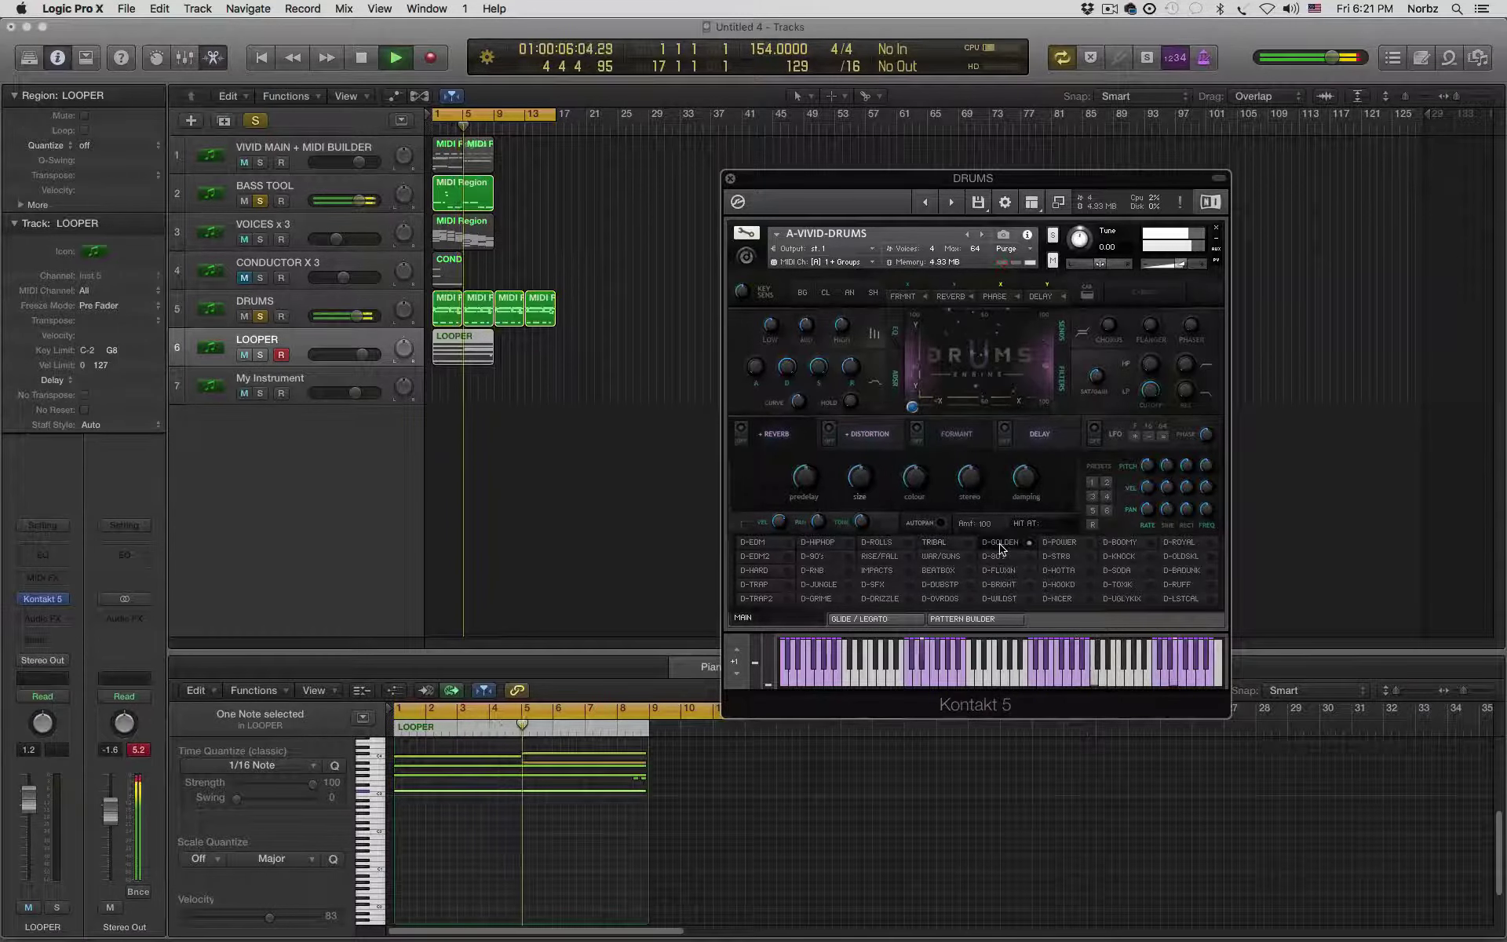
{"action": "left_click", "coordinate": [1009, 557]}
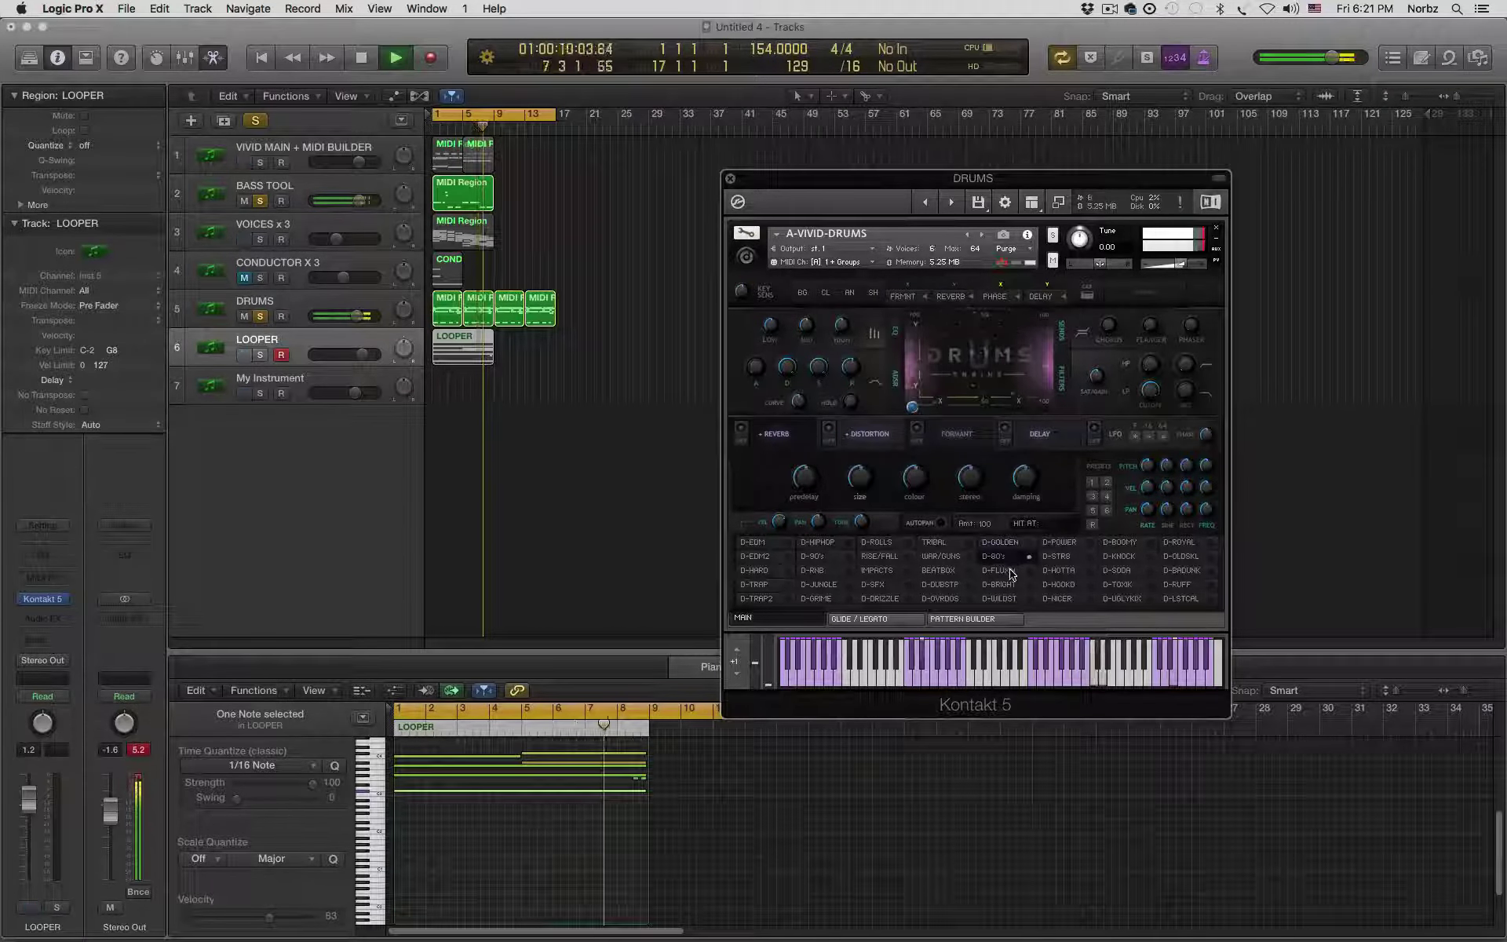
{"action": "left_click", "coordinate": [1011, 572]}
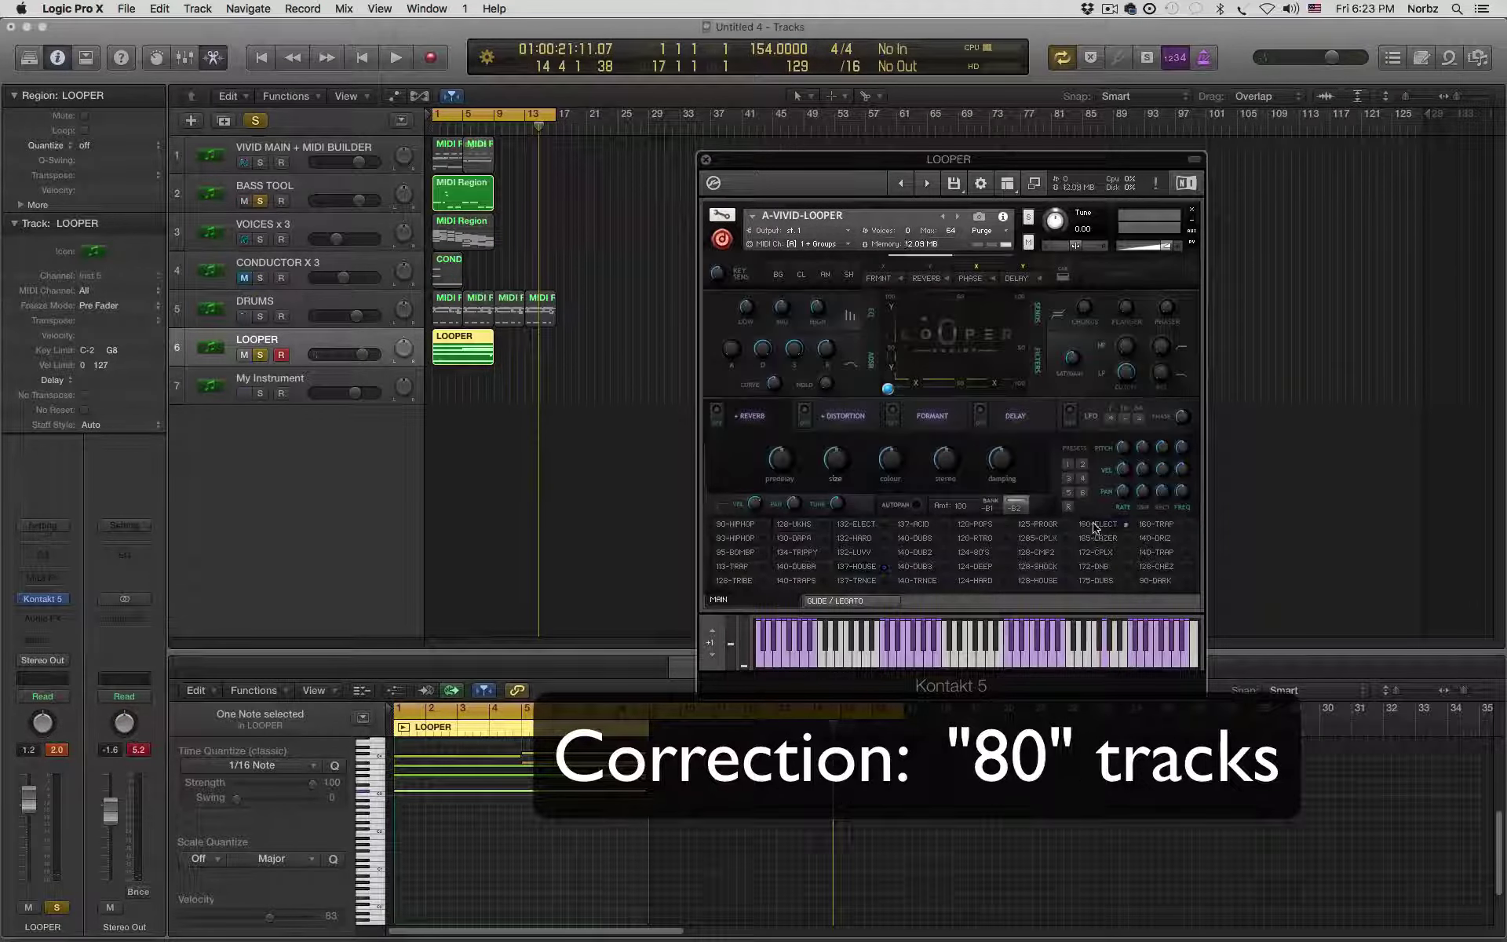
- Play the 160-ELECT loop in A-VIVID-LOOPER and lower the LOOPER track's volume to -1.6 dB
{"action": "left_click", "coordinate": [1097, 525]}
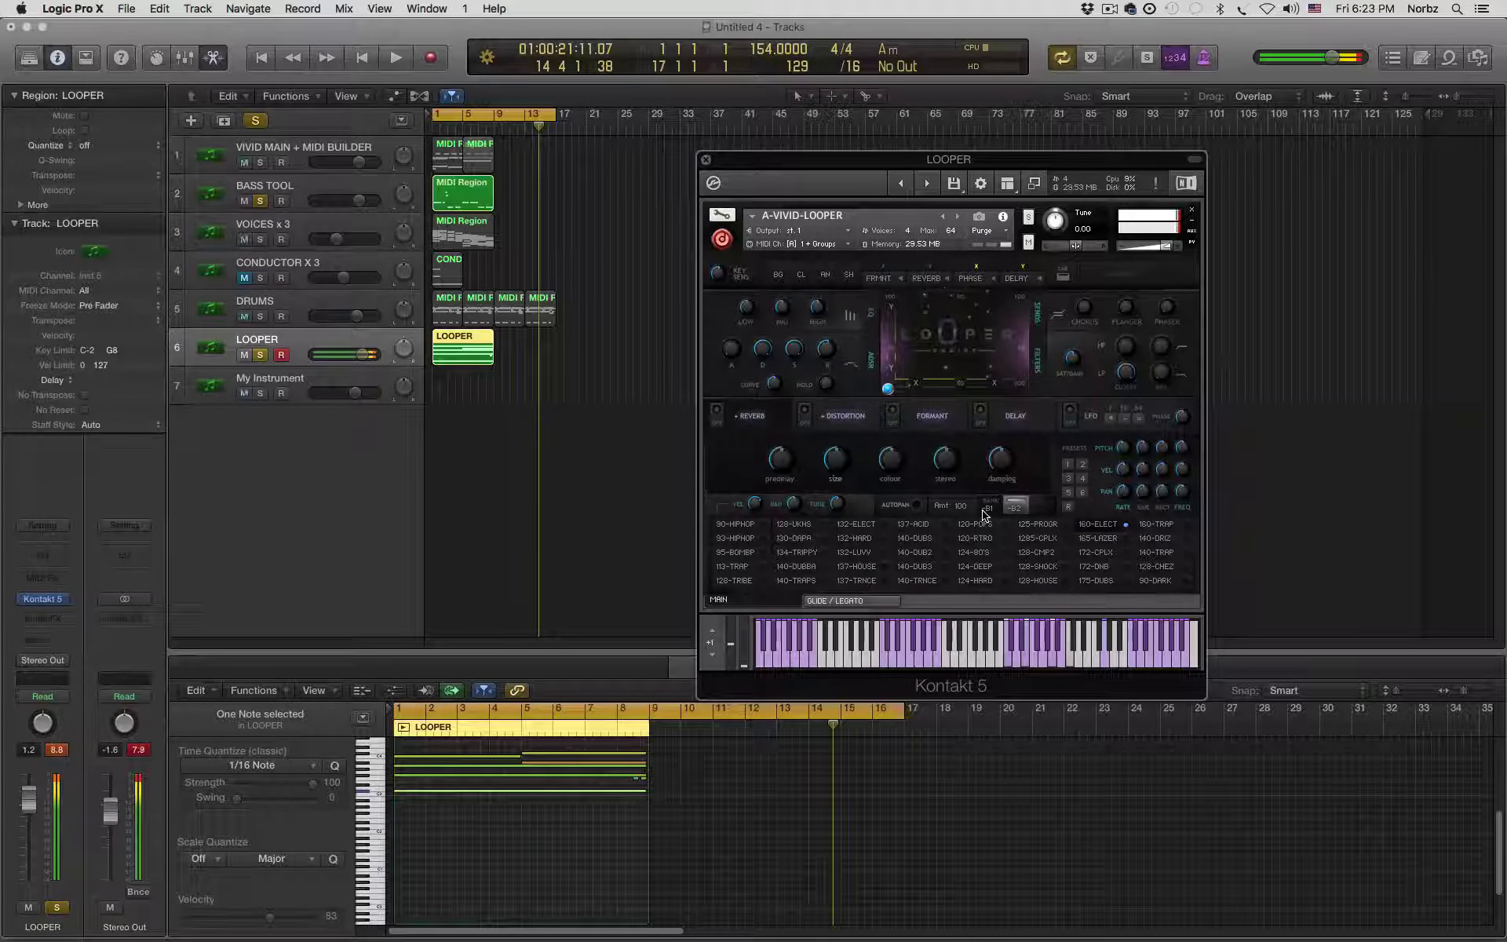
{"action": "left_click_drag", "start_coordinate": [367, 358], "coordinate": [345, 357]}
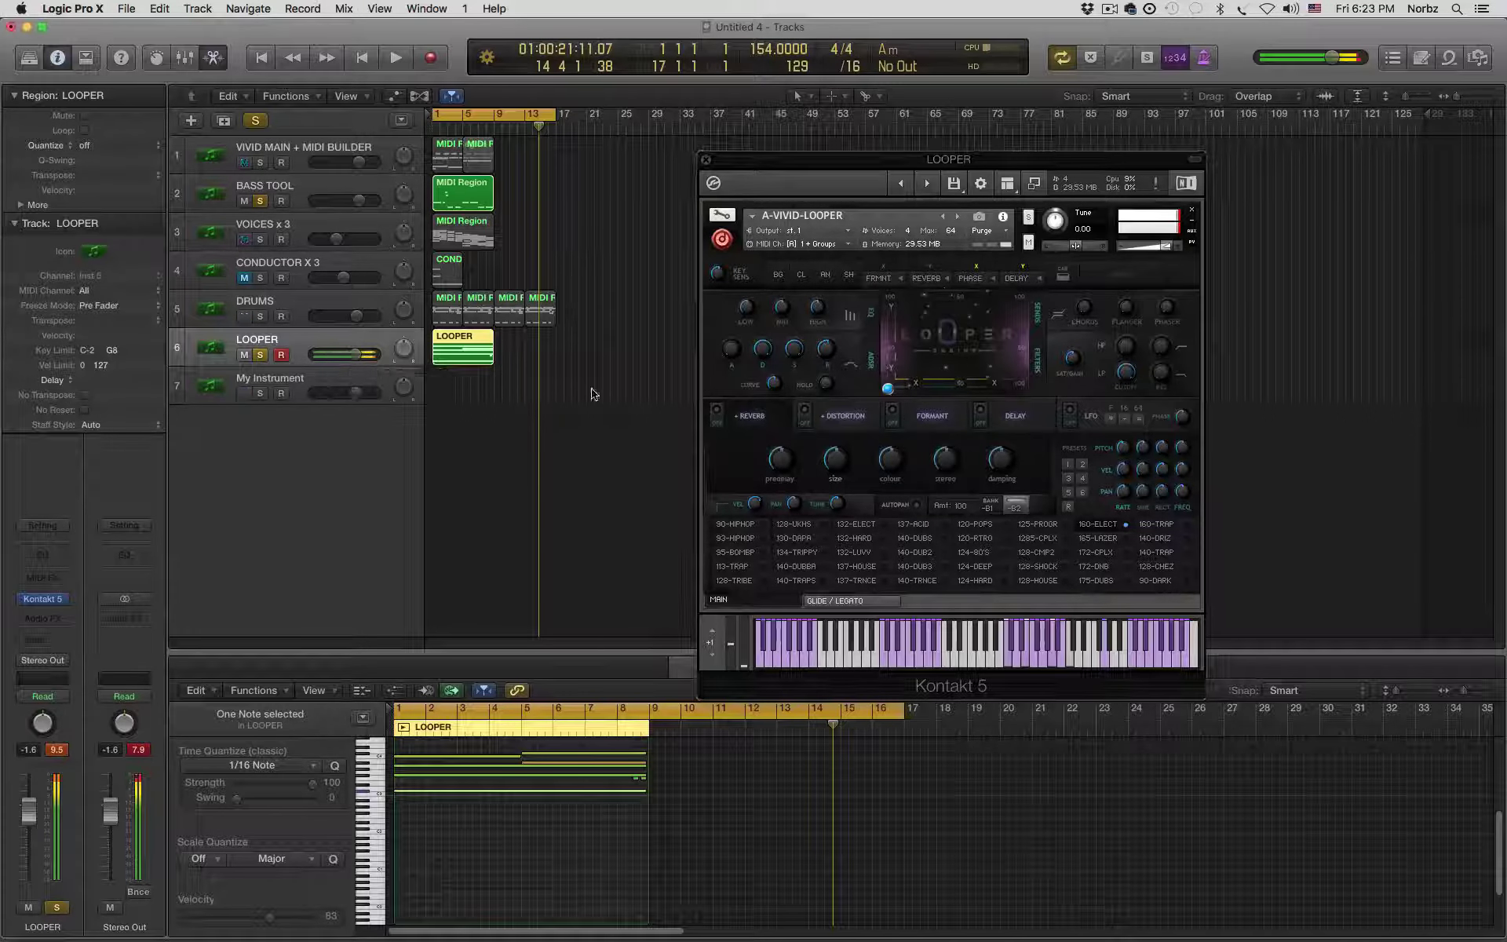
- Switch A-VIVID-LOOPER to bank 1 and audition loops including 160-EMTR, 160-COMP and 170-JHOL
{"action": "left_click", "coordinate": [988, 507]}
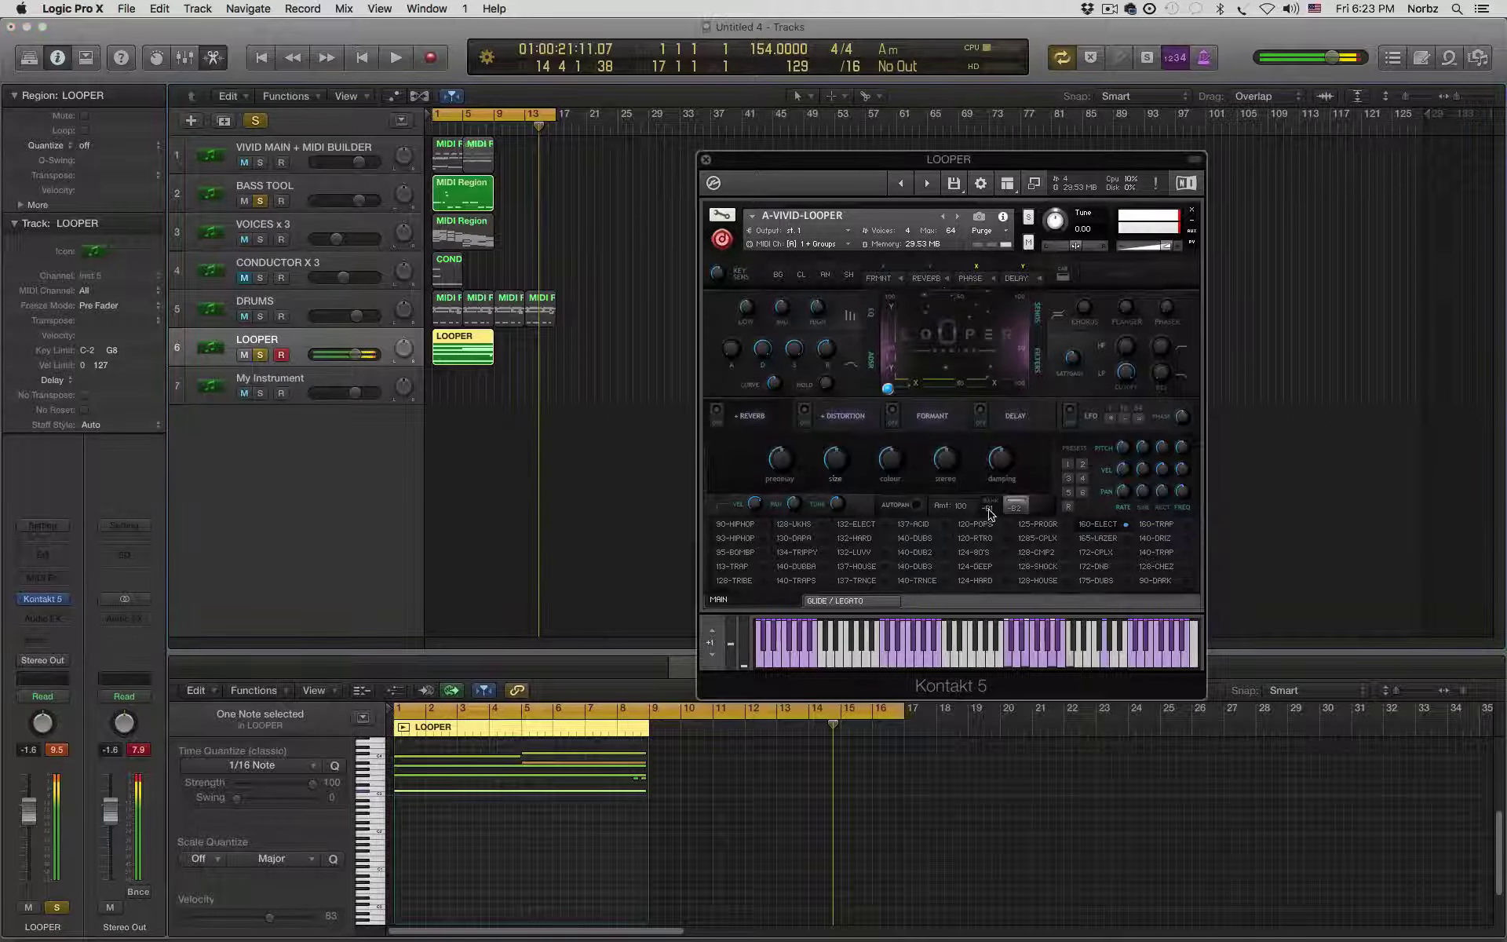
{"action": "left_click", "coordinate": [1099, 552]}
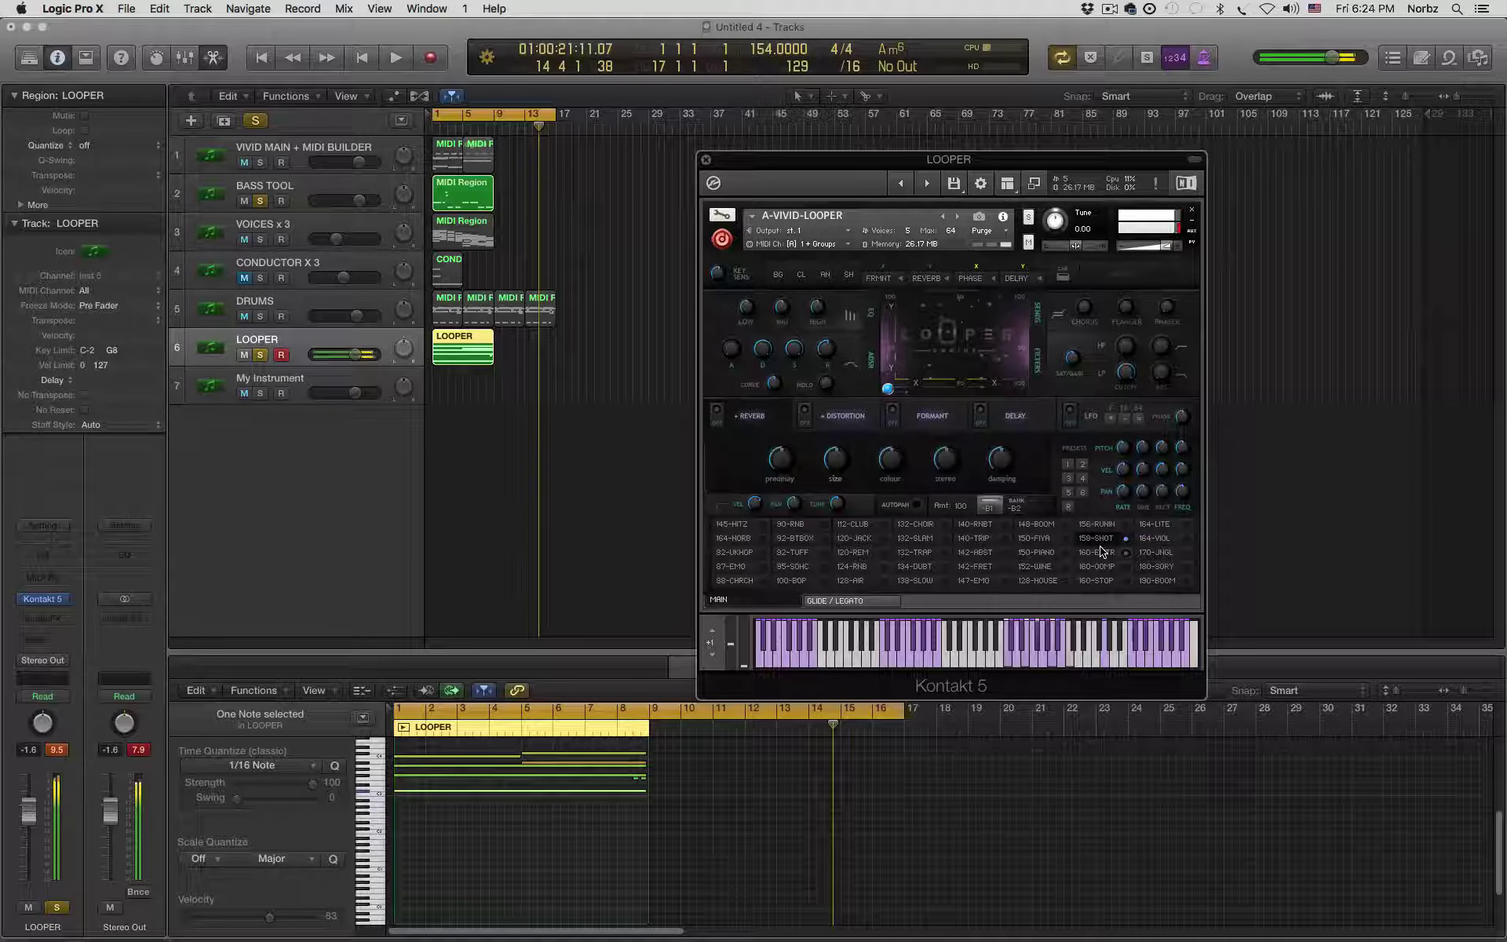
{"action": "left_click", "coordinate": [1097, 565]}
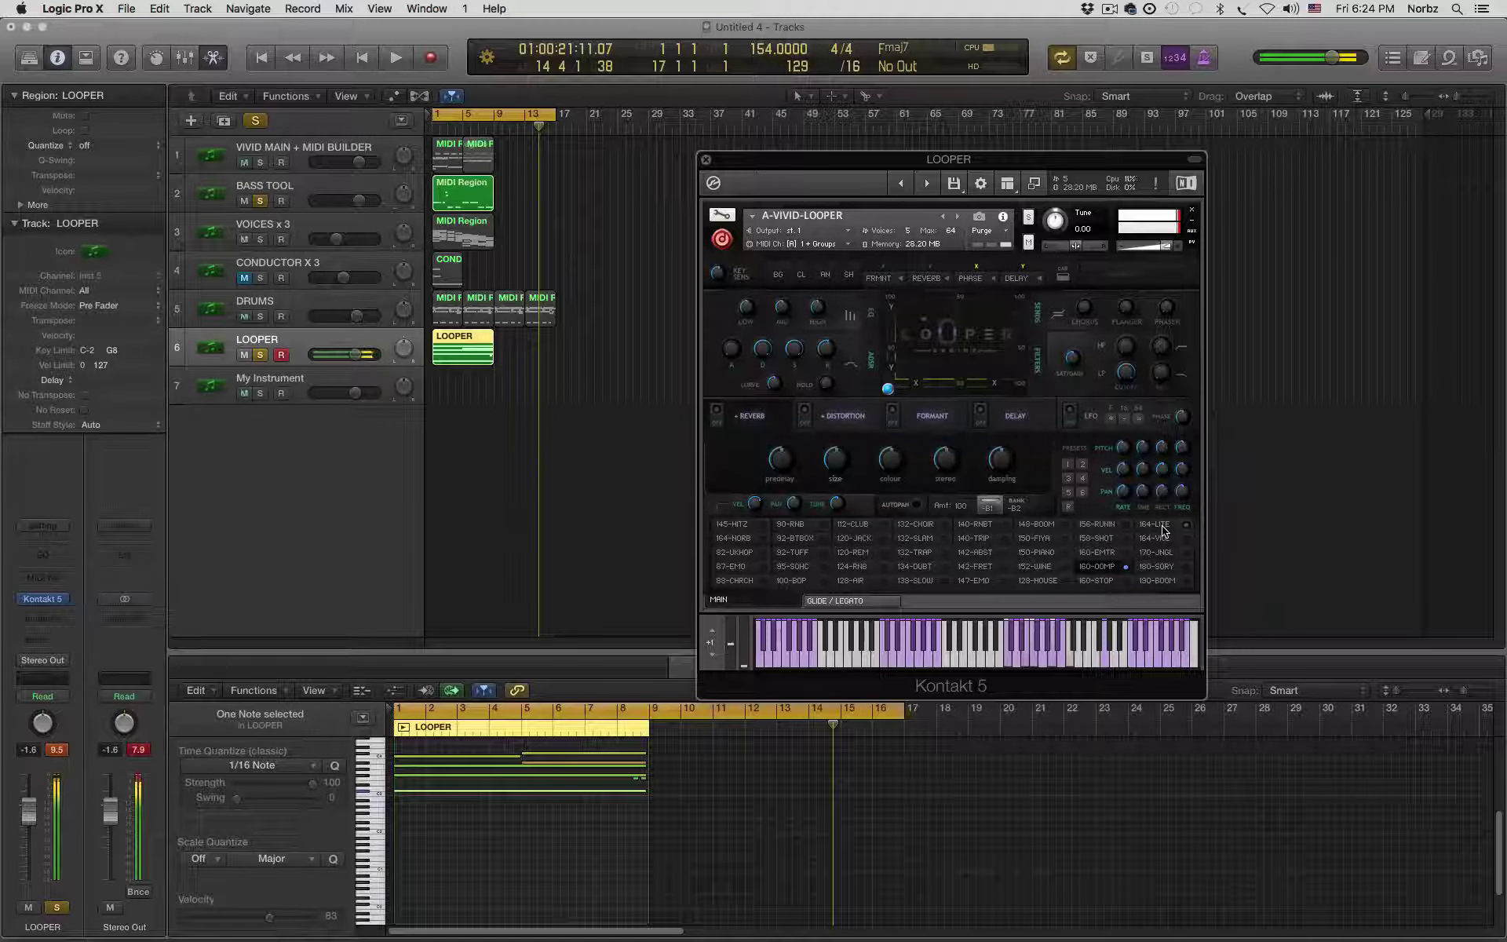
{"action": "left_click", "coordinate": [1160, 552]}
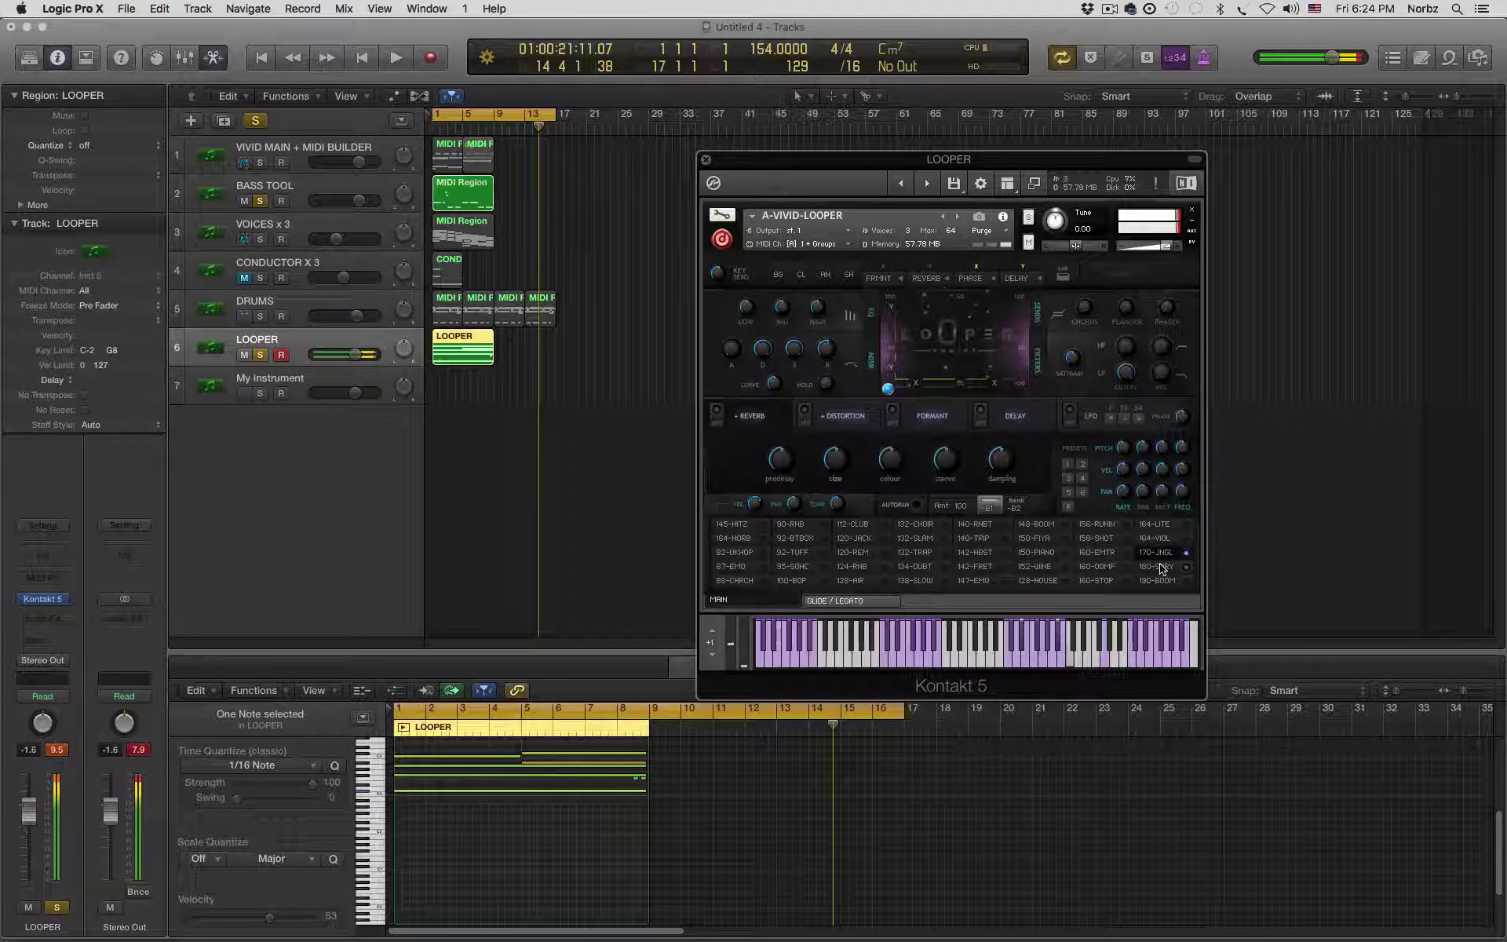
{"action": "left_click", "coordinate": [987, 581]}
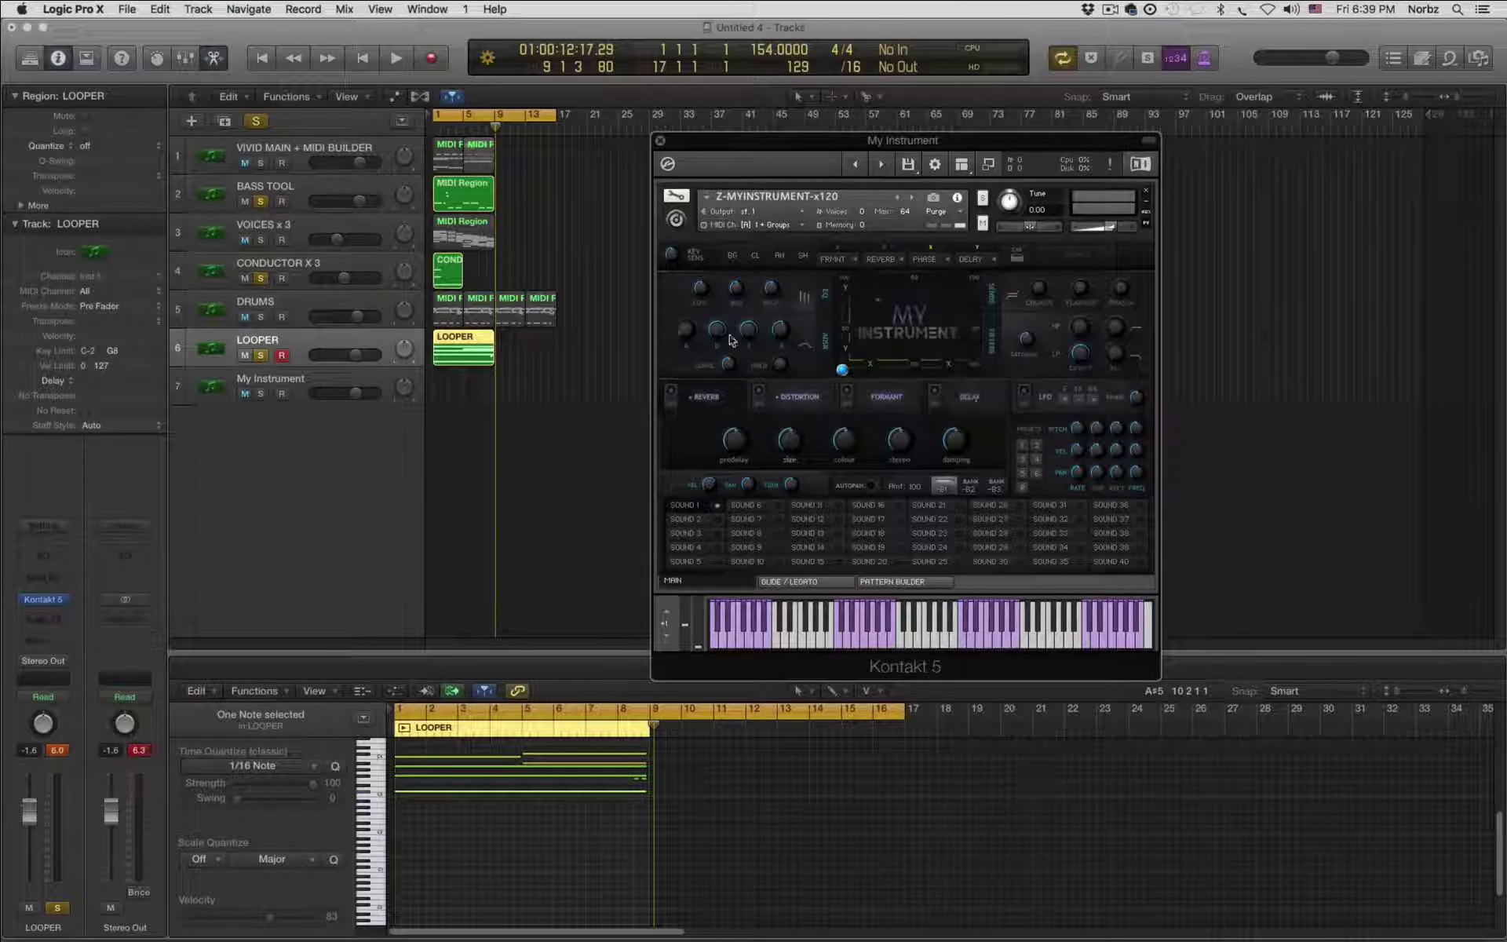
- Open Z-MYINSTRUMENT-x120 in edit mode and look through the code of its MAIN script
{"action": "left_click", "coordinate": [676, 222]}
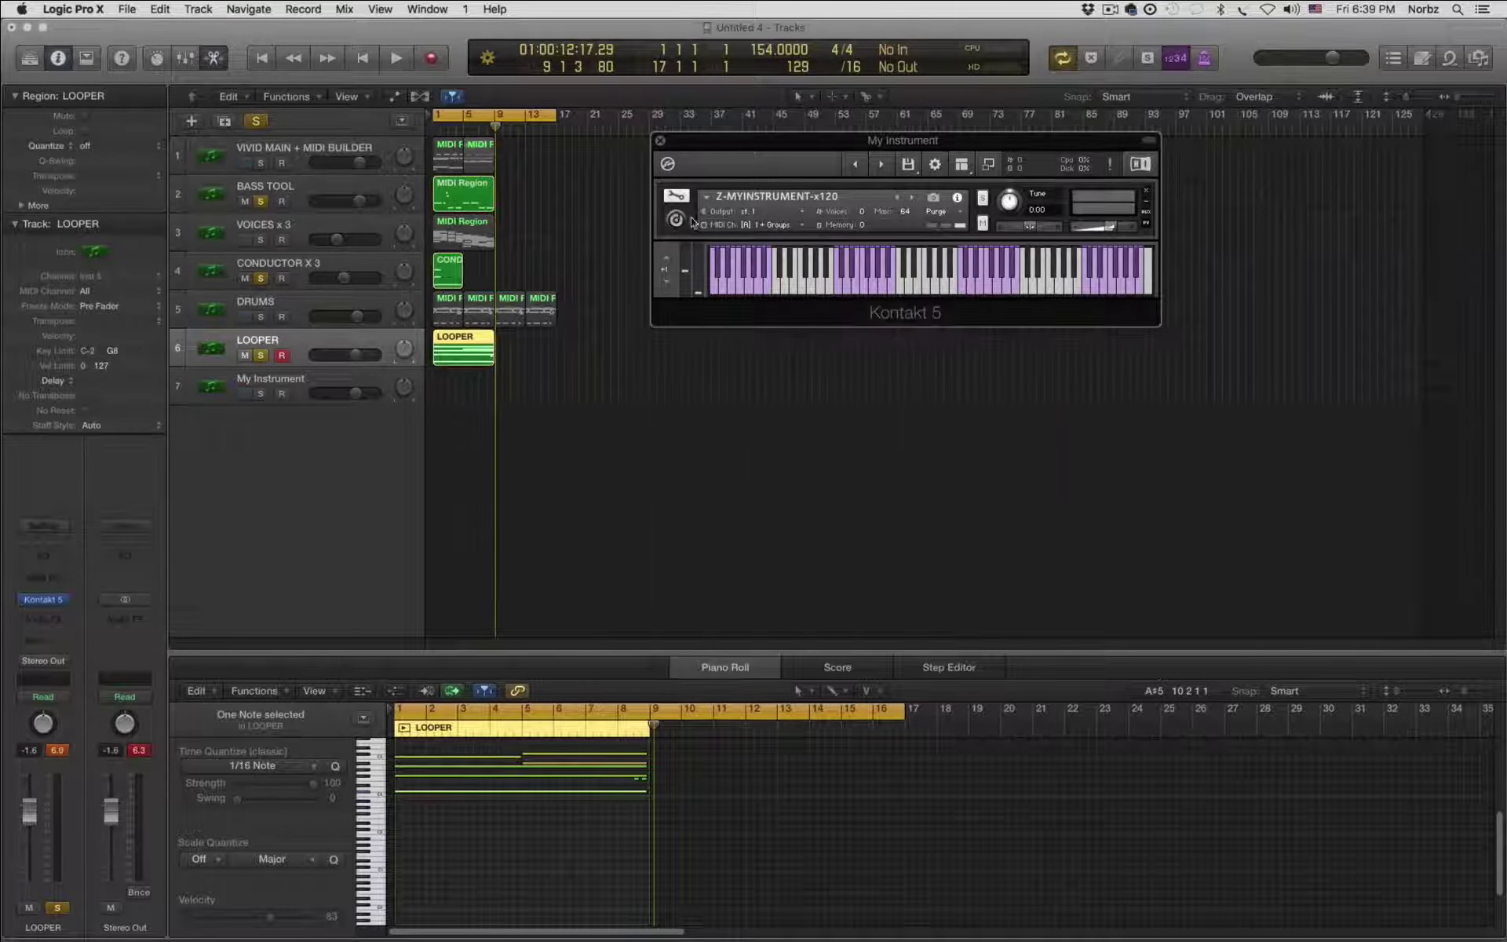
{"action": "left_click", "coordinate": [682, 226]}
{"action": "left_click", "coordinate": [676, 196]}
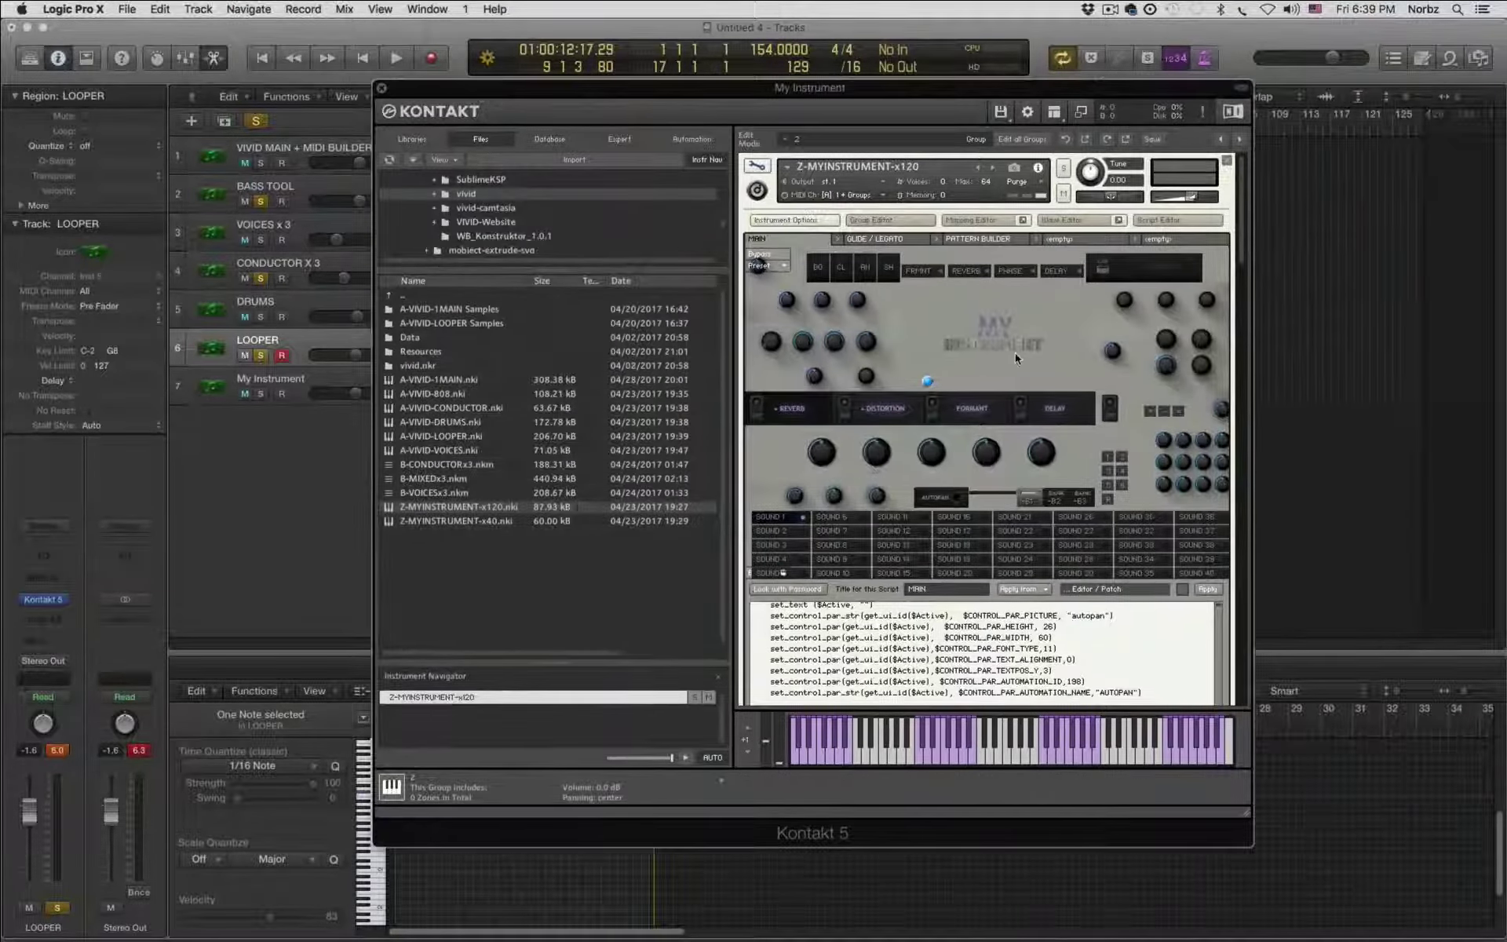
{"action": "scroll", "coordinate": [902, 651], "scroll_direction": "down", "scroll_amount": 5}
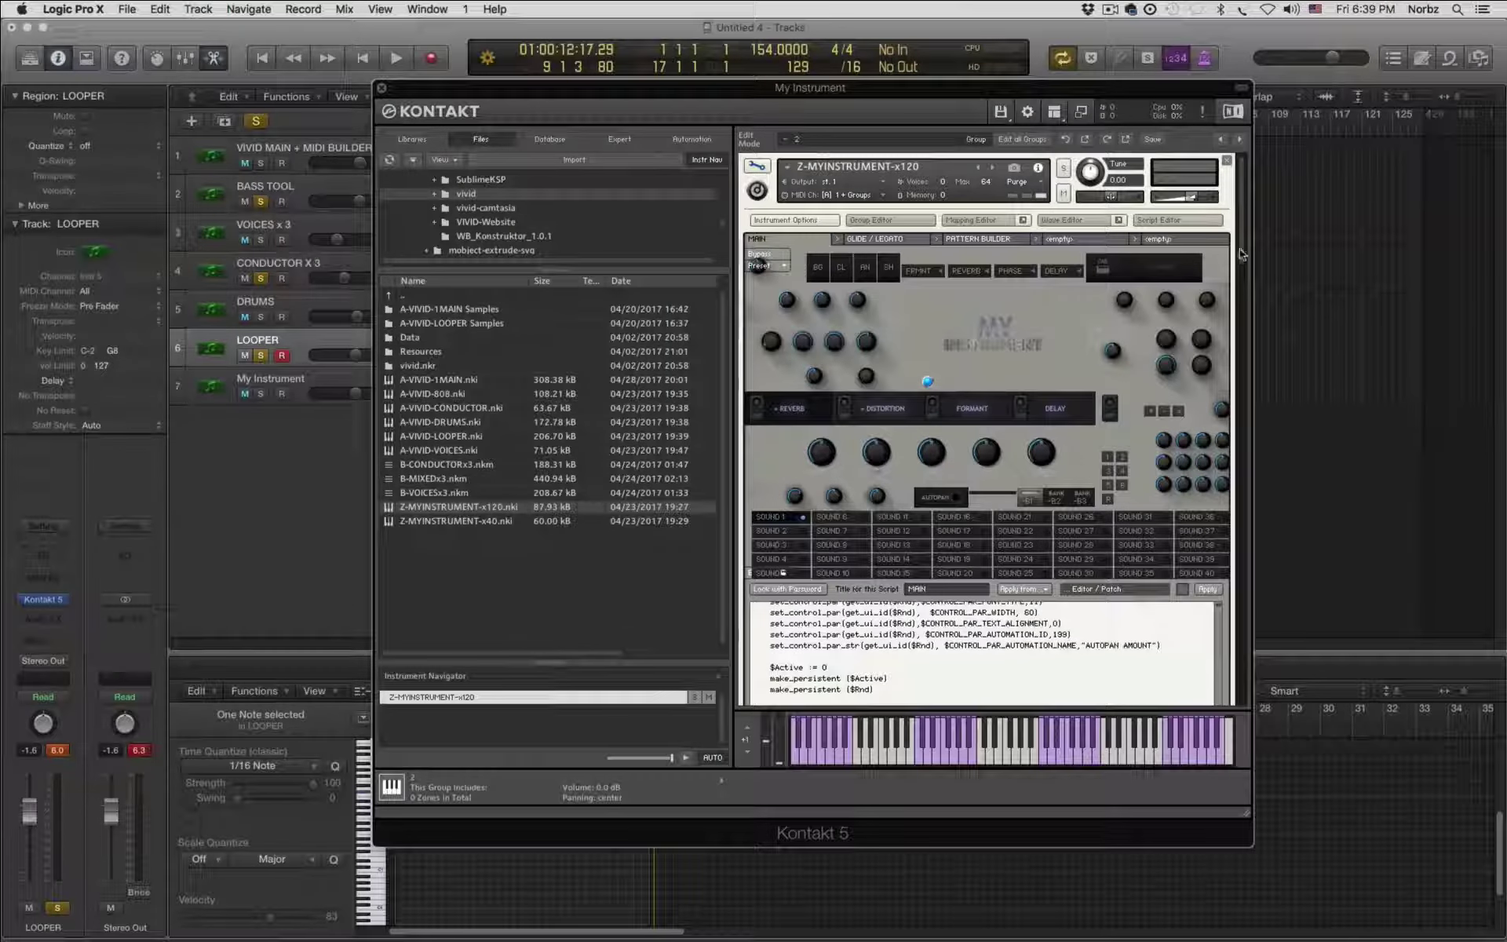
{"action": "scroll", "coordinate": [1240, 258], "scroll_direction": "down", "scroll_amount": 2}
- Leave edit mode of Z-MYINSTRUMENT-x120 and move the My Instrument window clear of the track headers and regions
{"action": "mouse_move", "coordinate": [1240, 257]}
{"action": "left_mouse_down"}
{"action": "mouse_move", "coordinate": [1251, 416]}
{"action": "mouse_move", "coordinate": [1250, 233]}
{"action": "left_mouse_up"}
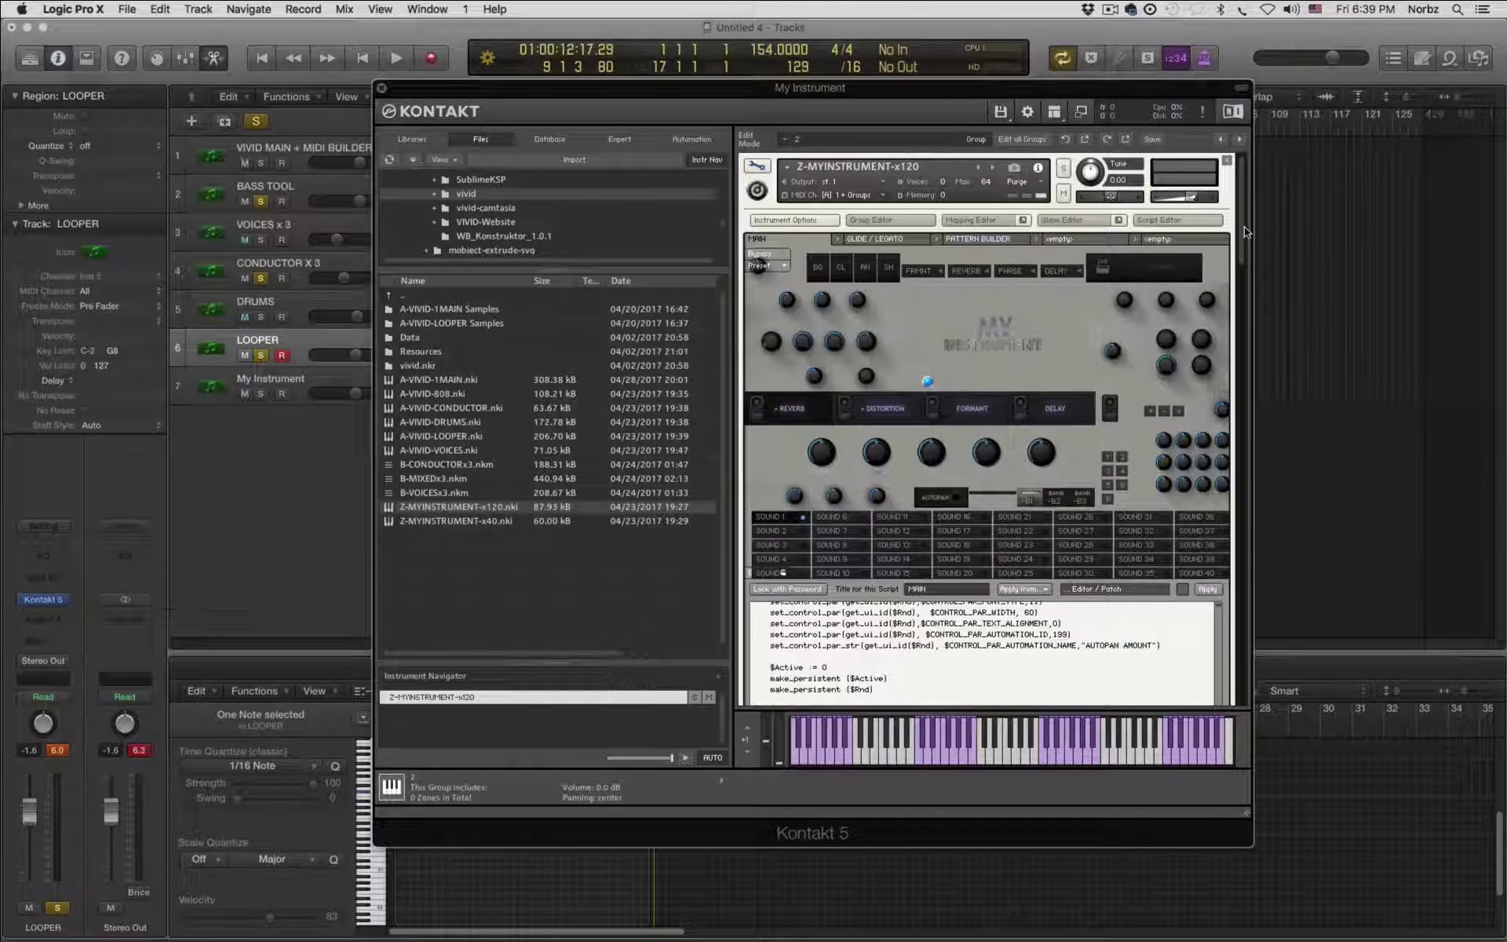
{"action": "mouse_move", "coordinate": [1247, 234]}
{"action": "left_mouse_down"}
{"action": "mouse_move", "coordinate": [1251, 292]}
{"action": "mouse_move", "coordinate": [1256, 229]}
{"action": "left_mouse_up"}
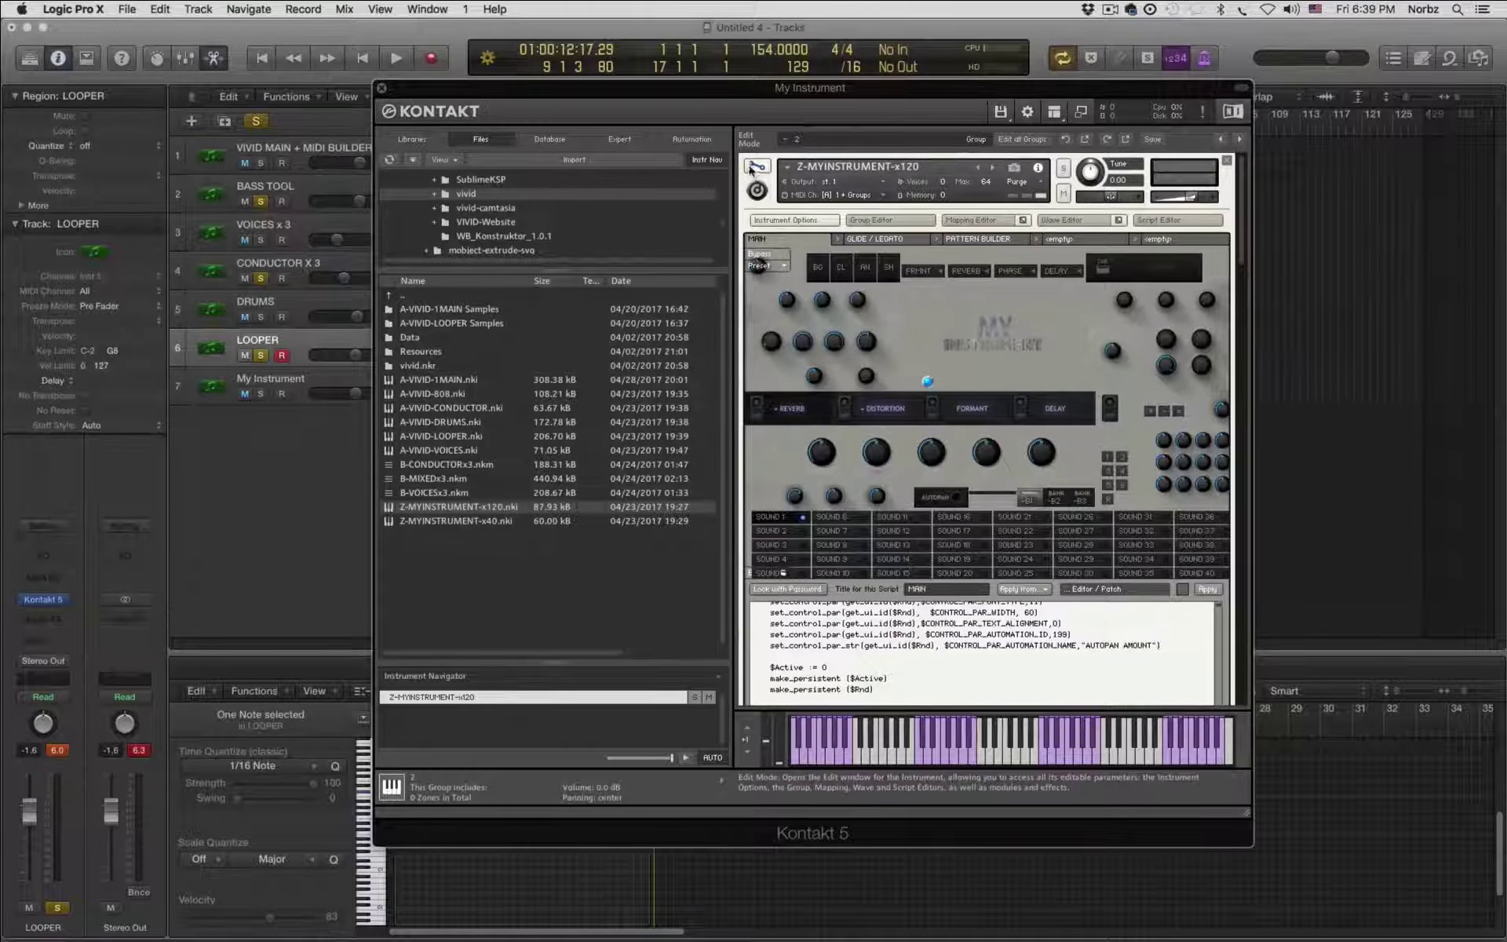
{"action": "left_click", "coordinate": [758, 169]}
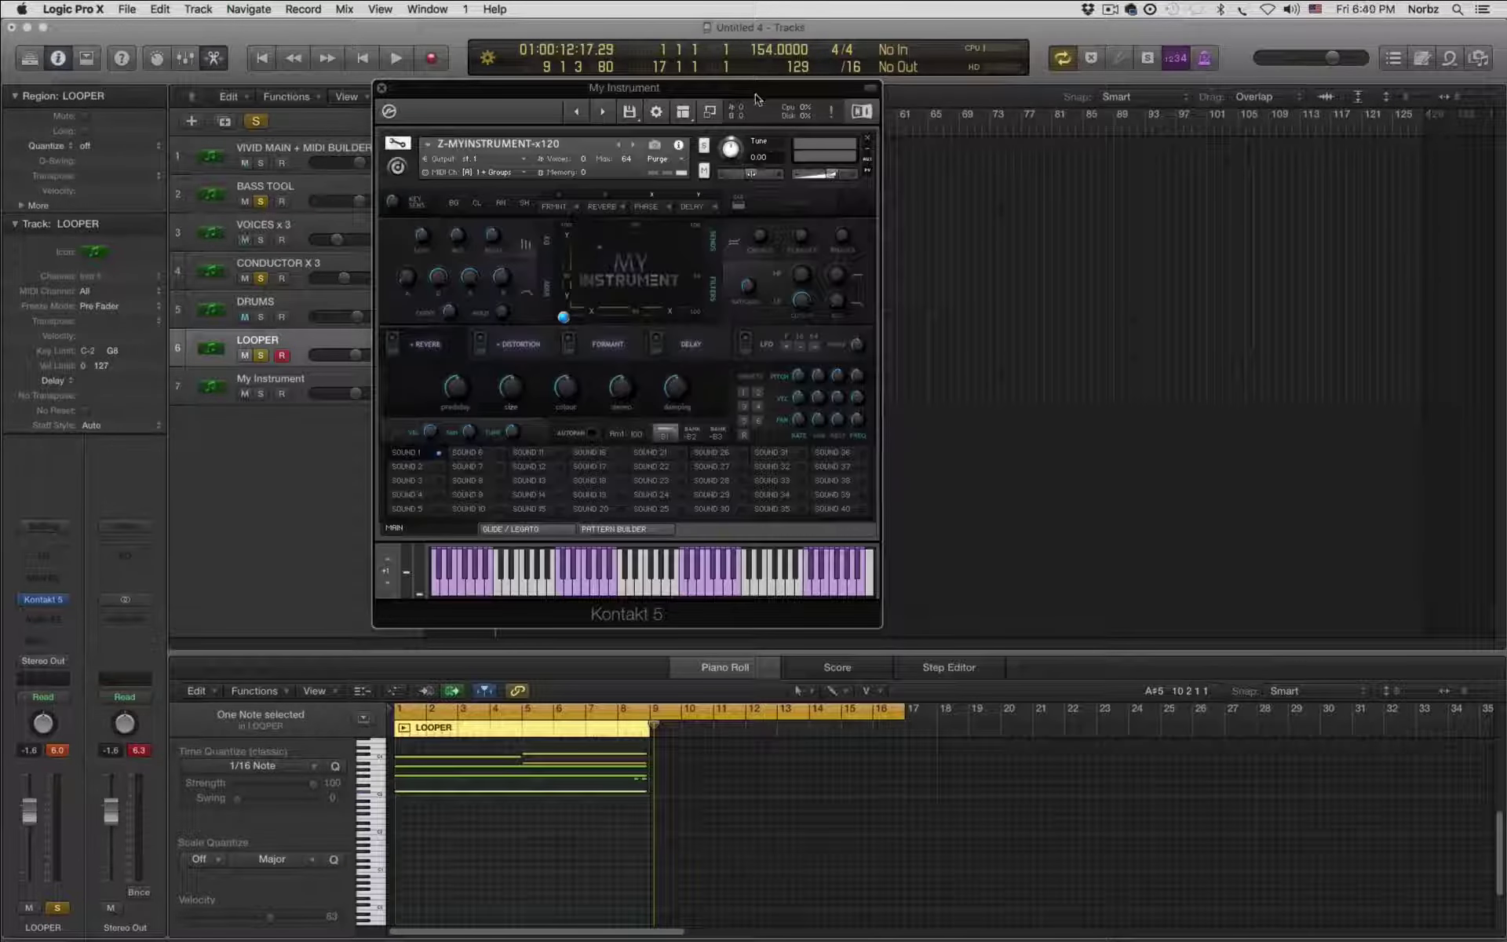
{"action": "left_click_drag", "start_coordinate": [756, 91], "coordinate": [1092, 133]}
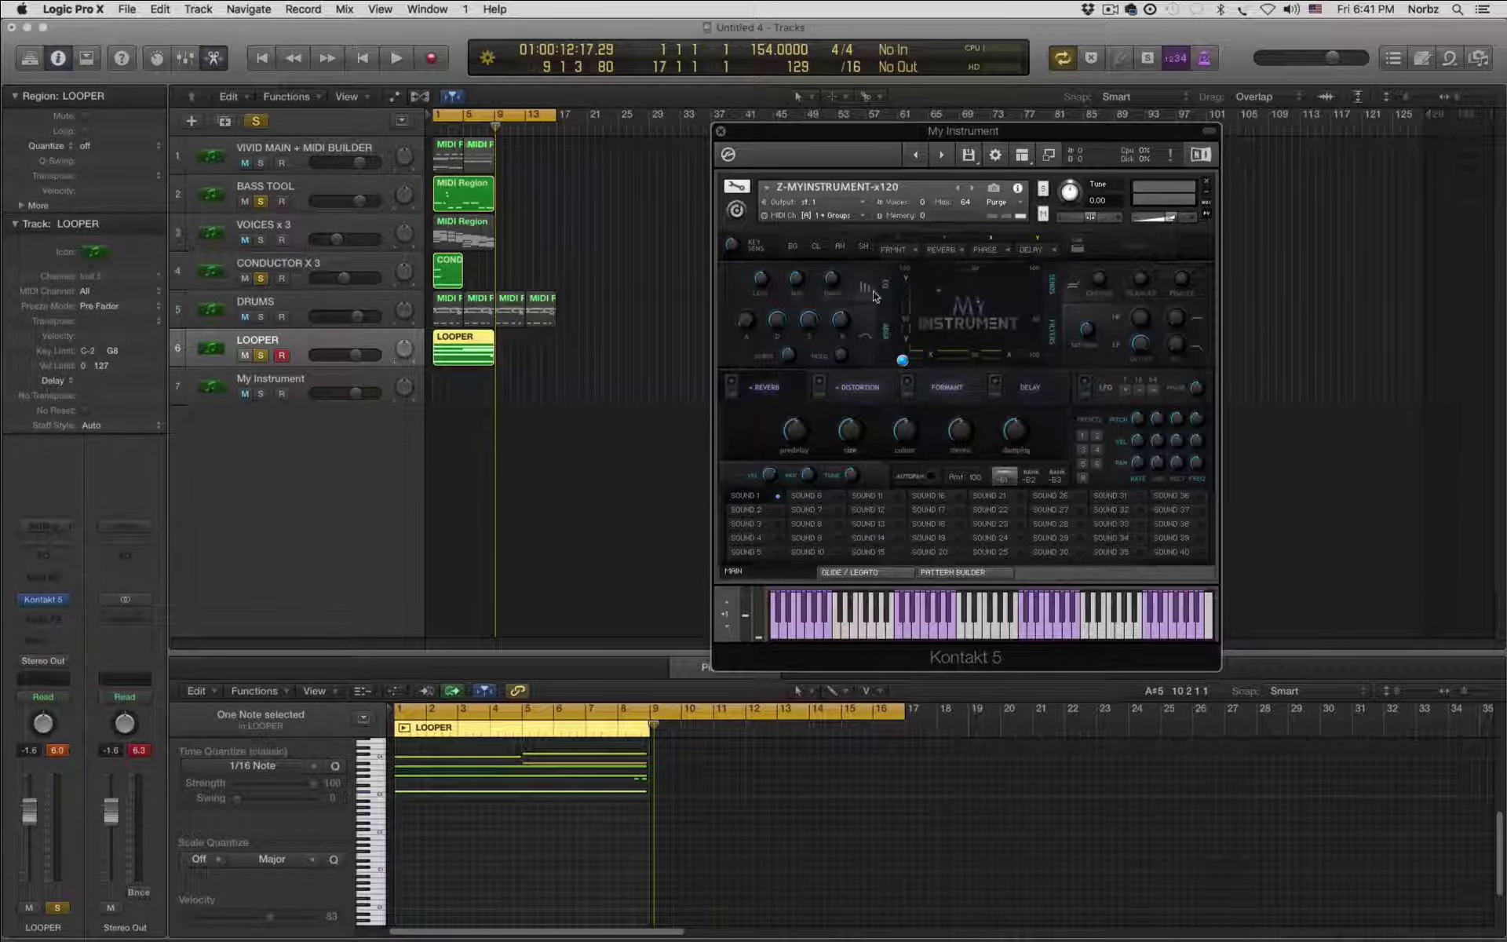
- Reopen Z-MYINSTRUMENT-x120 in edit mode and examine its group list, Mapping Editor and Wave Editor
{"action": "left_click", "coordinate": [734, 186]}
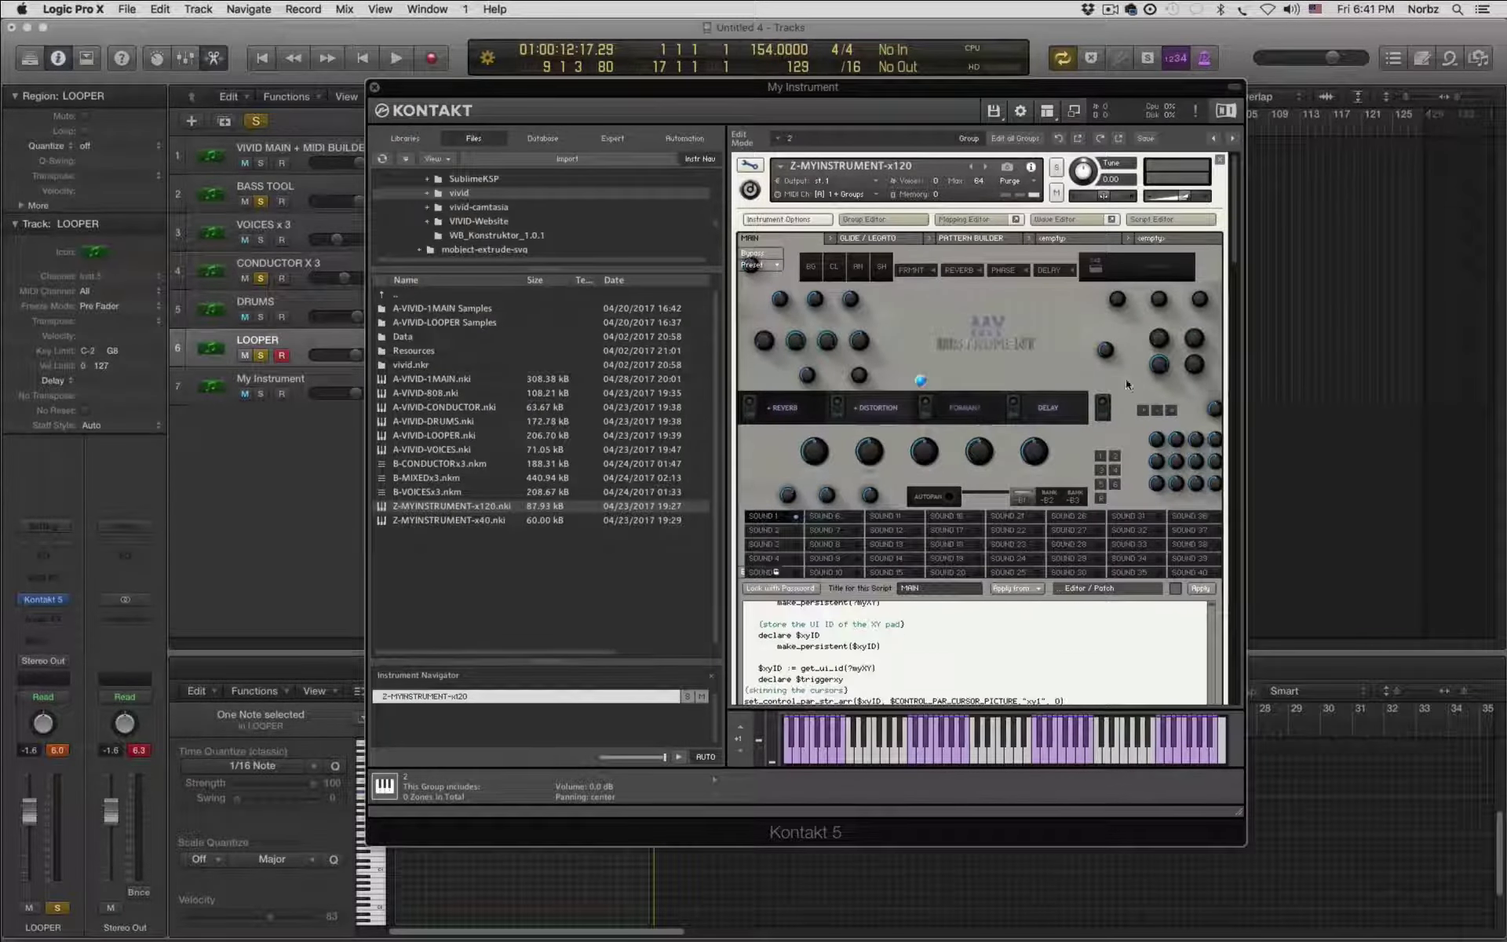
{"action": "left_click_drag", "start_coordinate": [1236, 233], "coordinate": [1232, 385]}
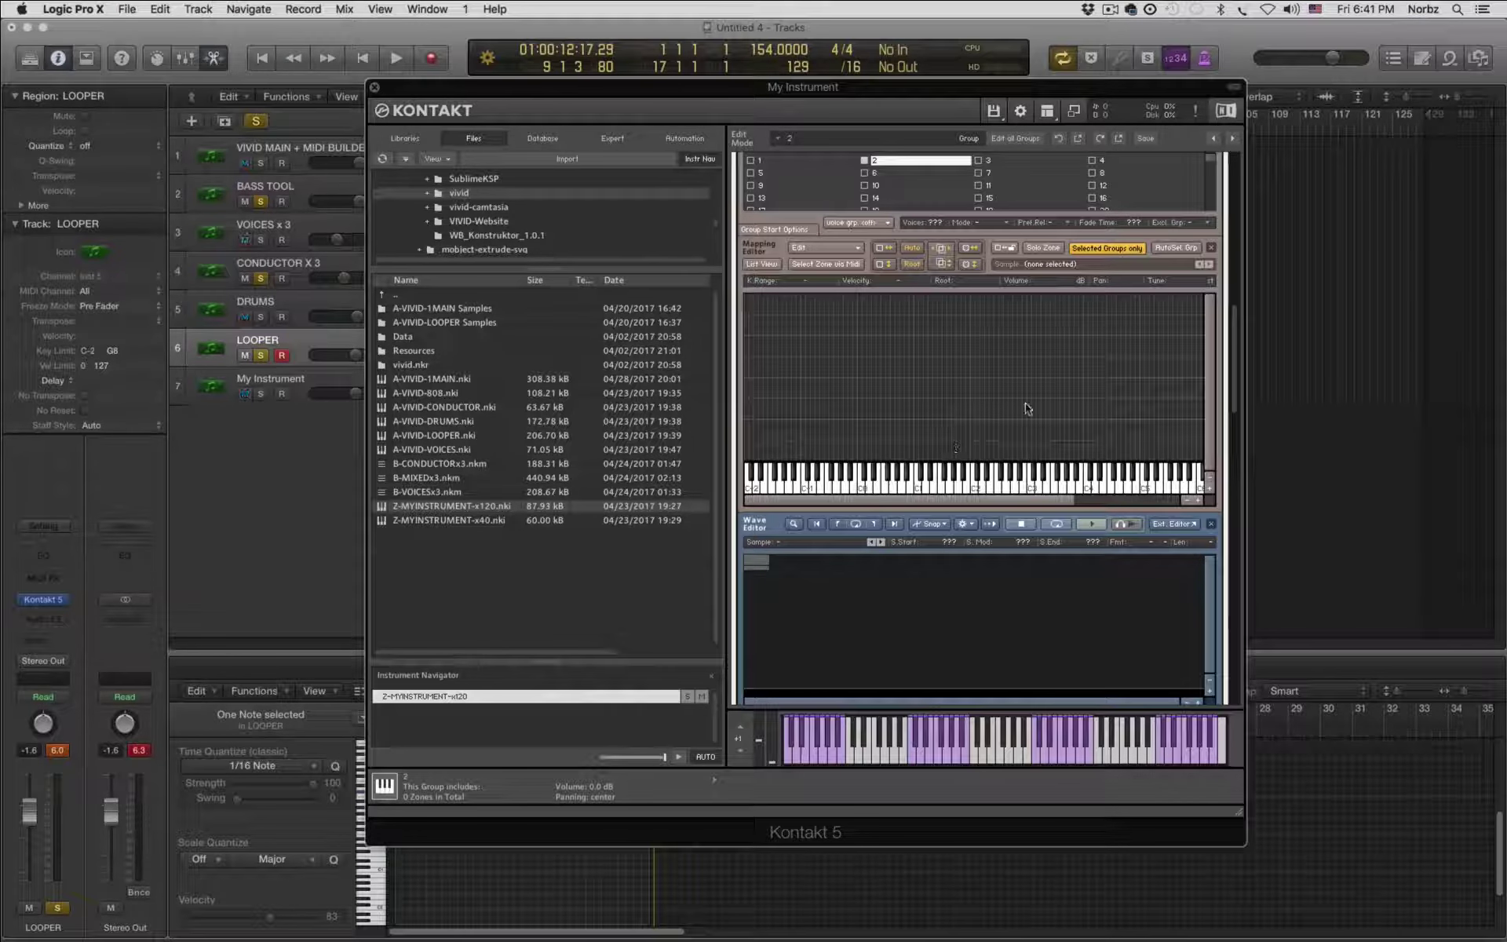
{"action": "mouse_move", "coordinate": [1234, 359]}
{"action": "left_mouse_down"}
{"action": "mouse_move", "coordinate": [1260, 671]}
{"action": "mouse_move", "coordinate": [1255, 473]}
{"action": "mouse_move", "coordinate": [1258, 541]}
{"action": "mouse_move", "coordinate": [1232, 336]}
{"action": "left_mouse_up"}
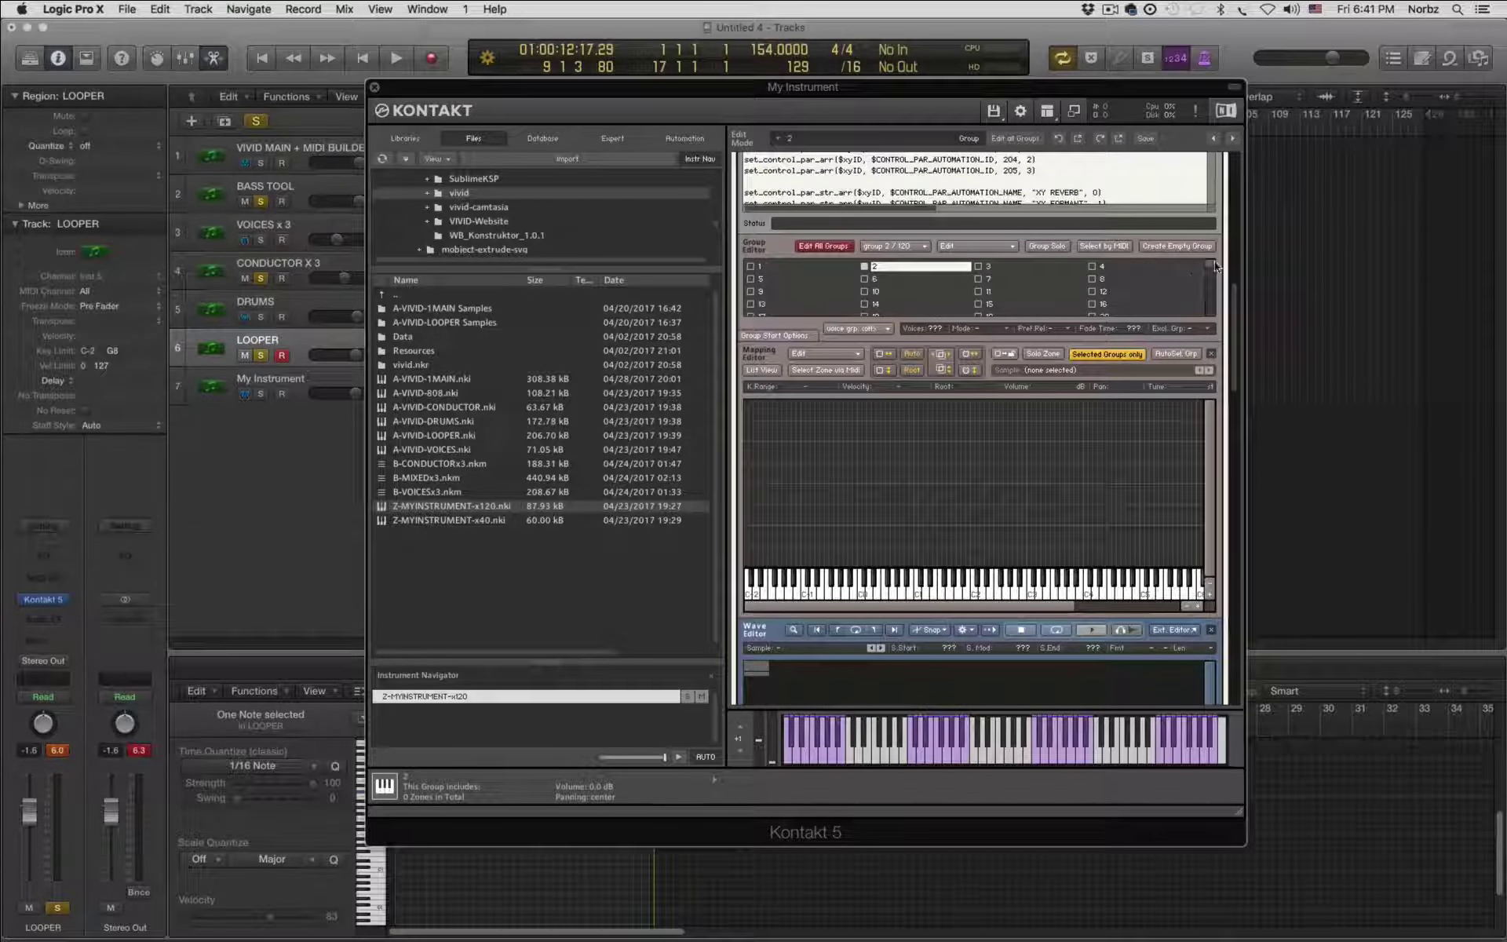
{"action": "left_click_drag", "start_coordinate": [1211, 267], "coordinate": [1207, 308]}
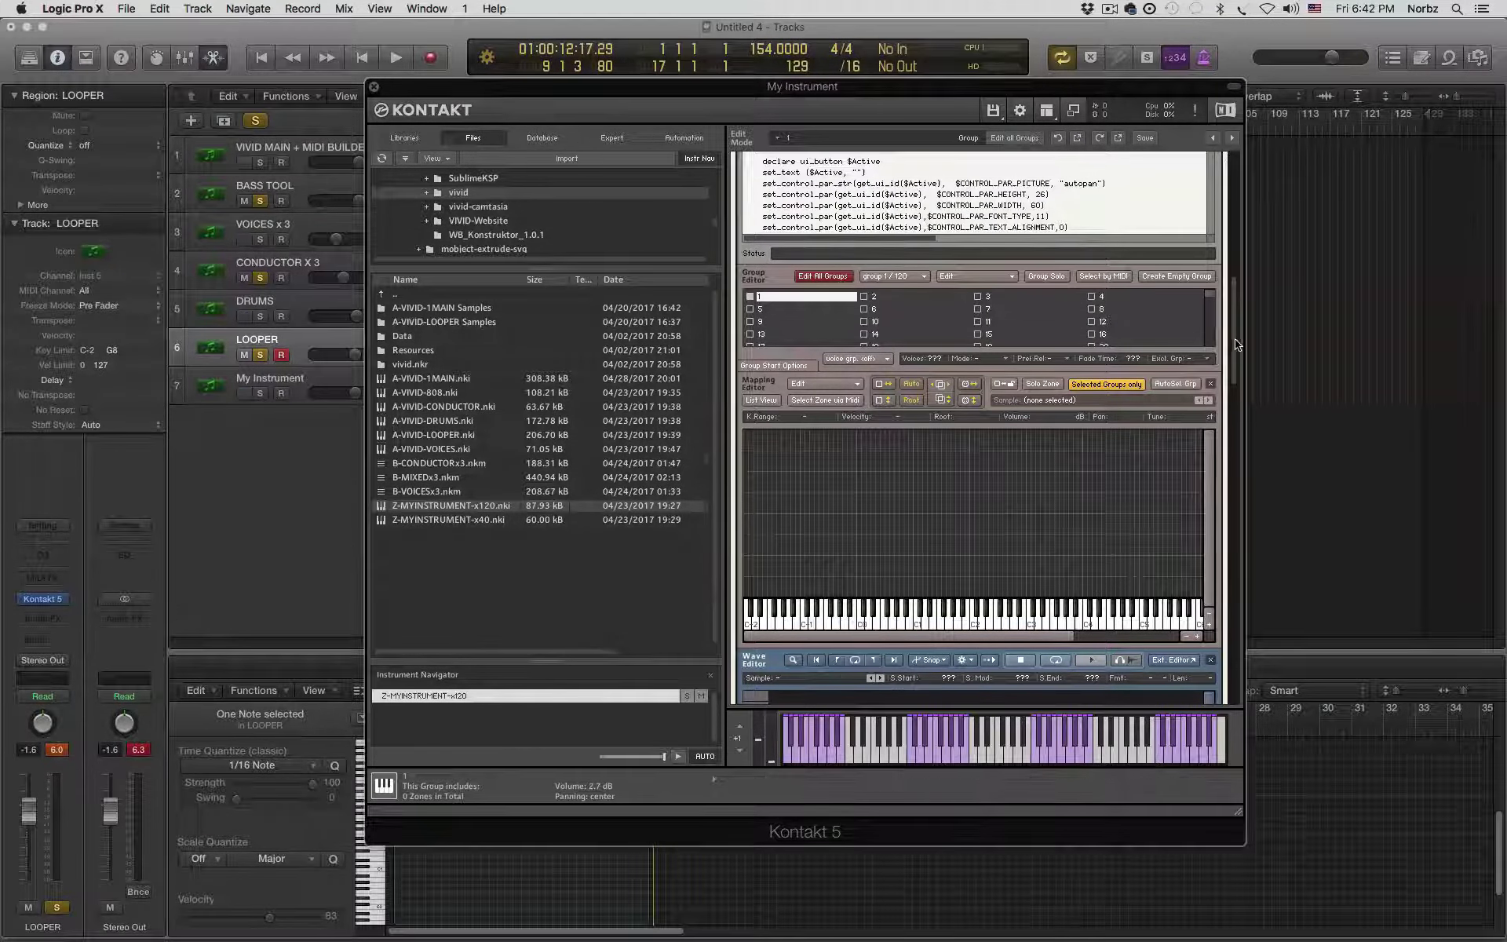
{"action": "left_click_drag", "start_coordinate": [1236, 349], "coordinate": [1236, 179]}
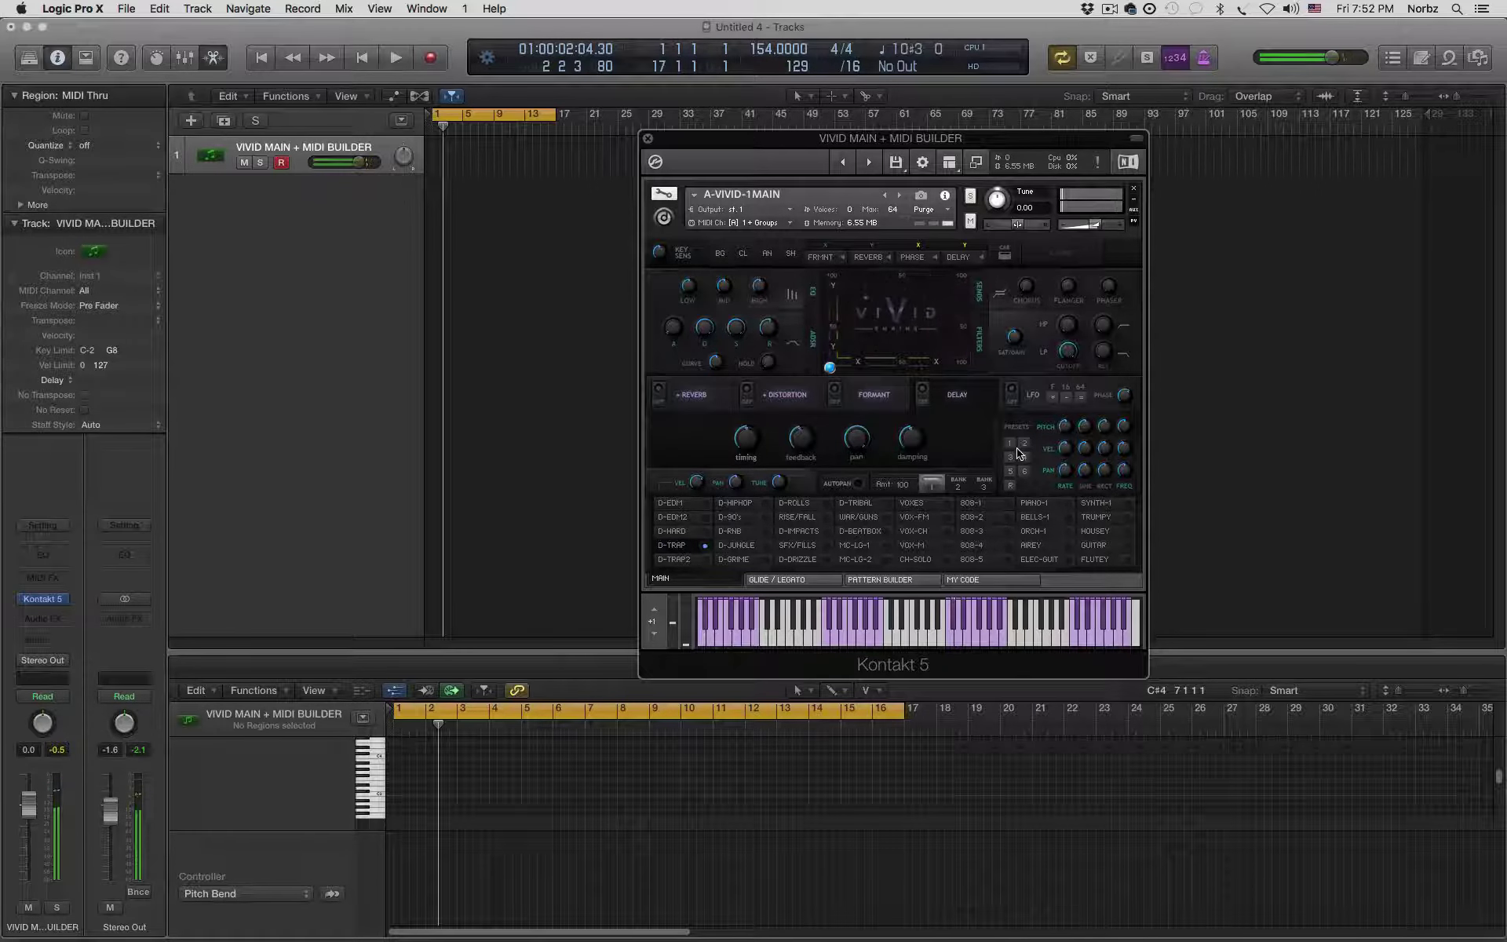
- Record a D-TRAP drum pattern about four bars long on VIVID MAIN + MIDI BUILDER and shorten the cycle range to match it
{"action": "key", "text": "space"}
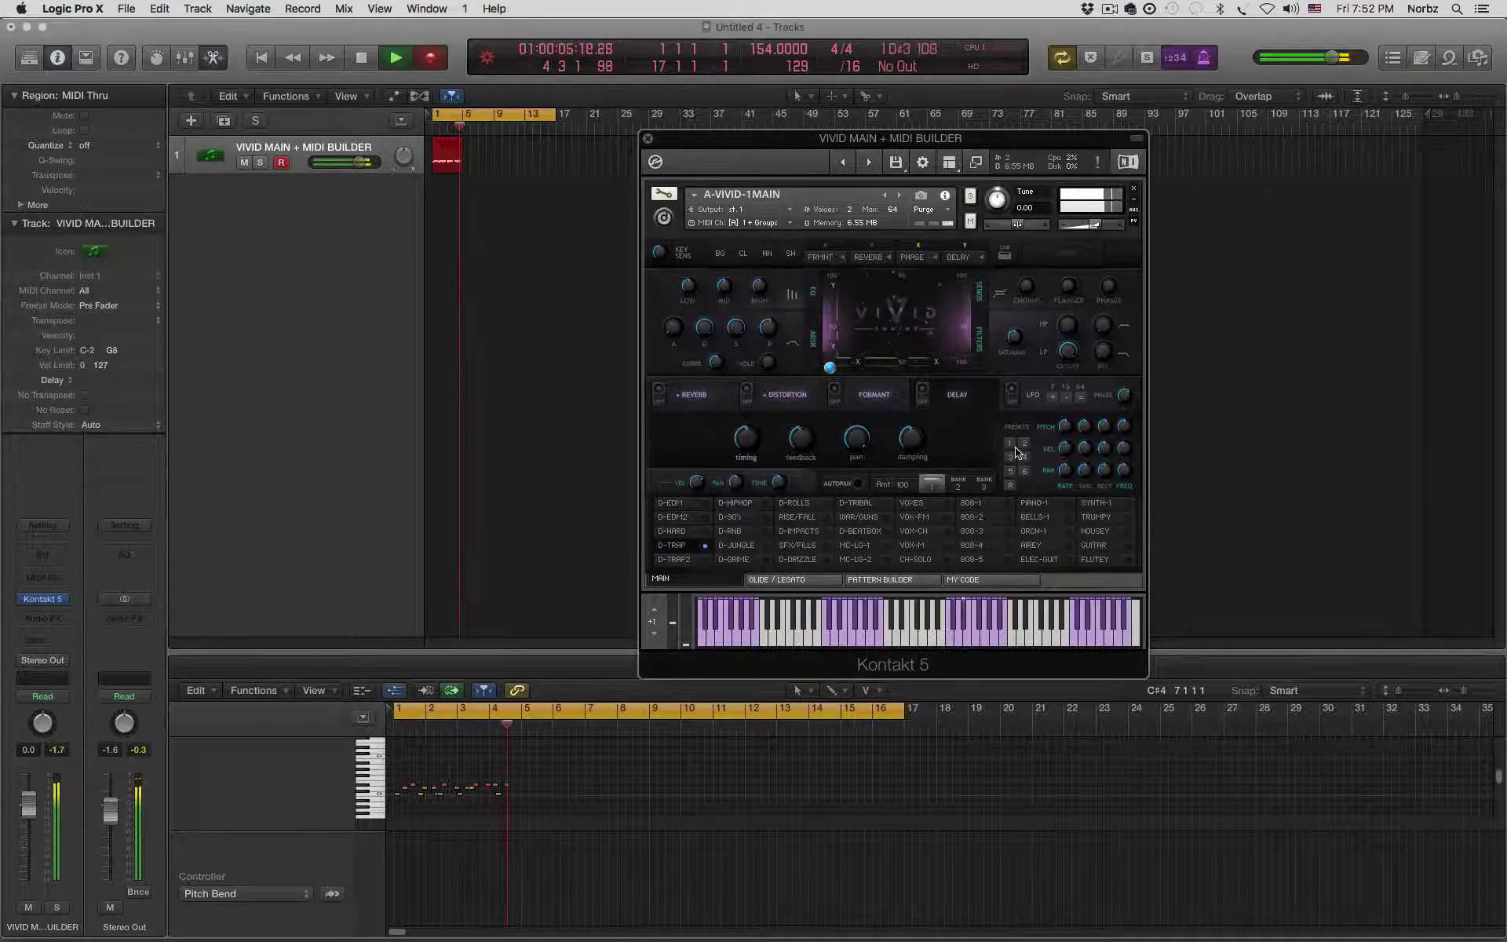
{"action": "key", "text": "space"}
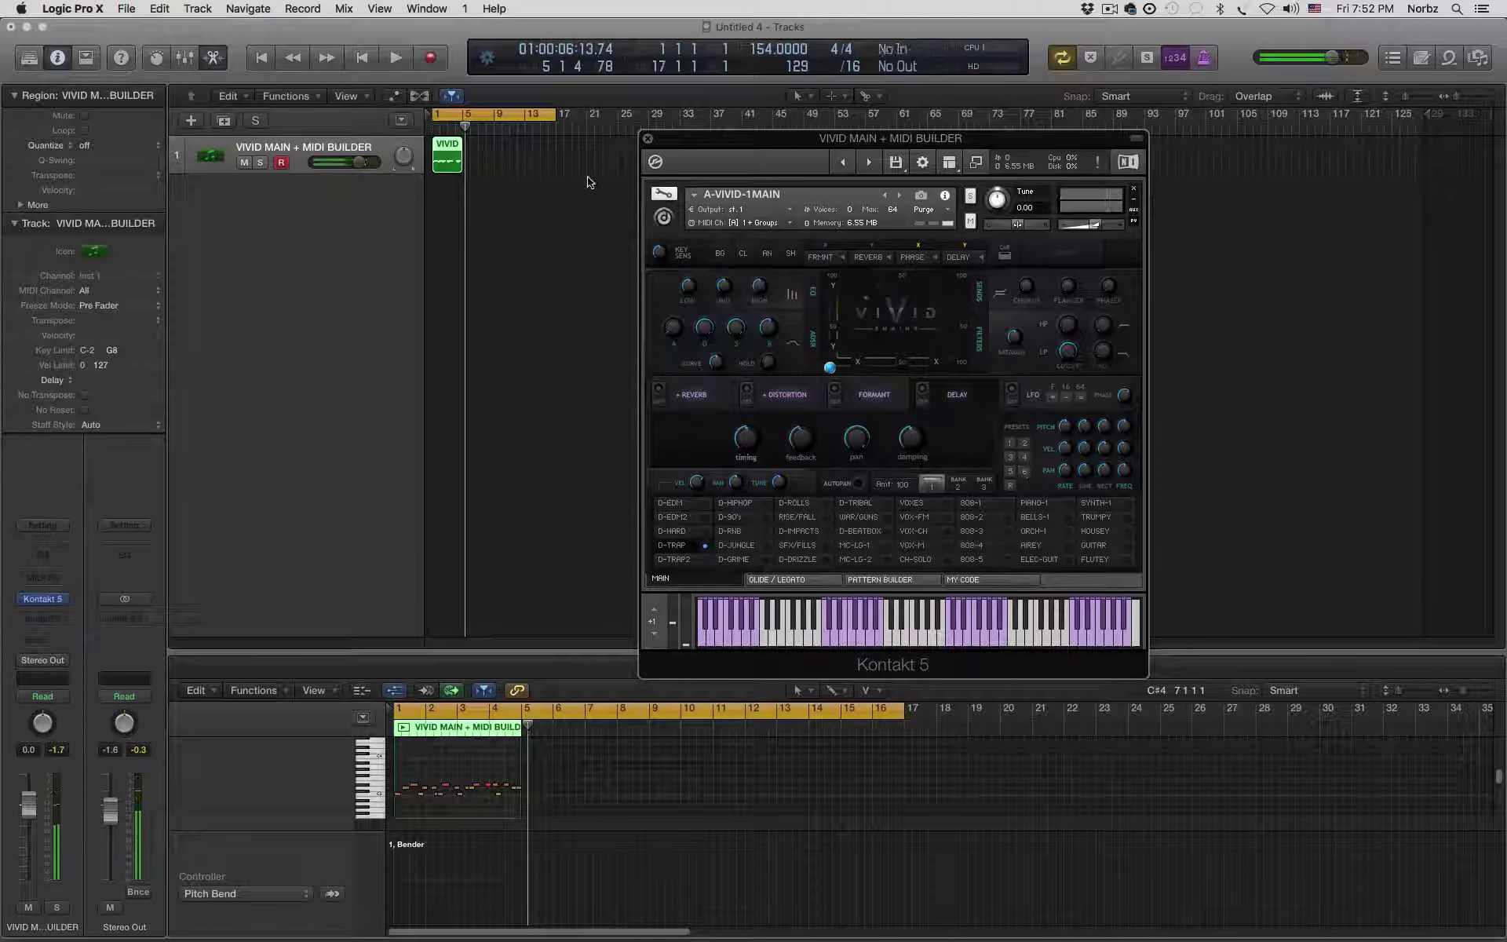
{"action": "left_click", "coordinate": [540, 116]}
{"action": "left_click", "coordinate": [540, 116]}
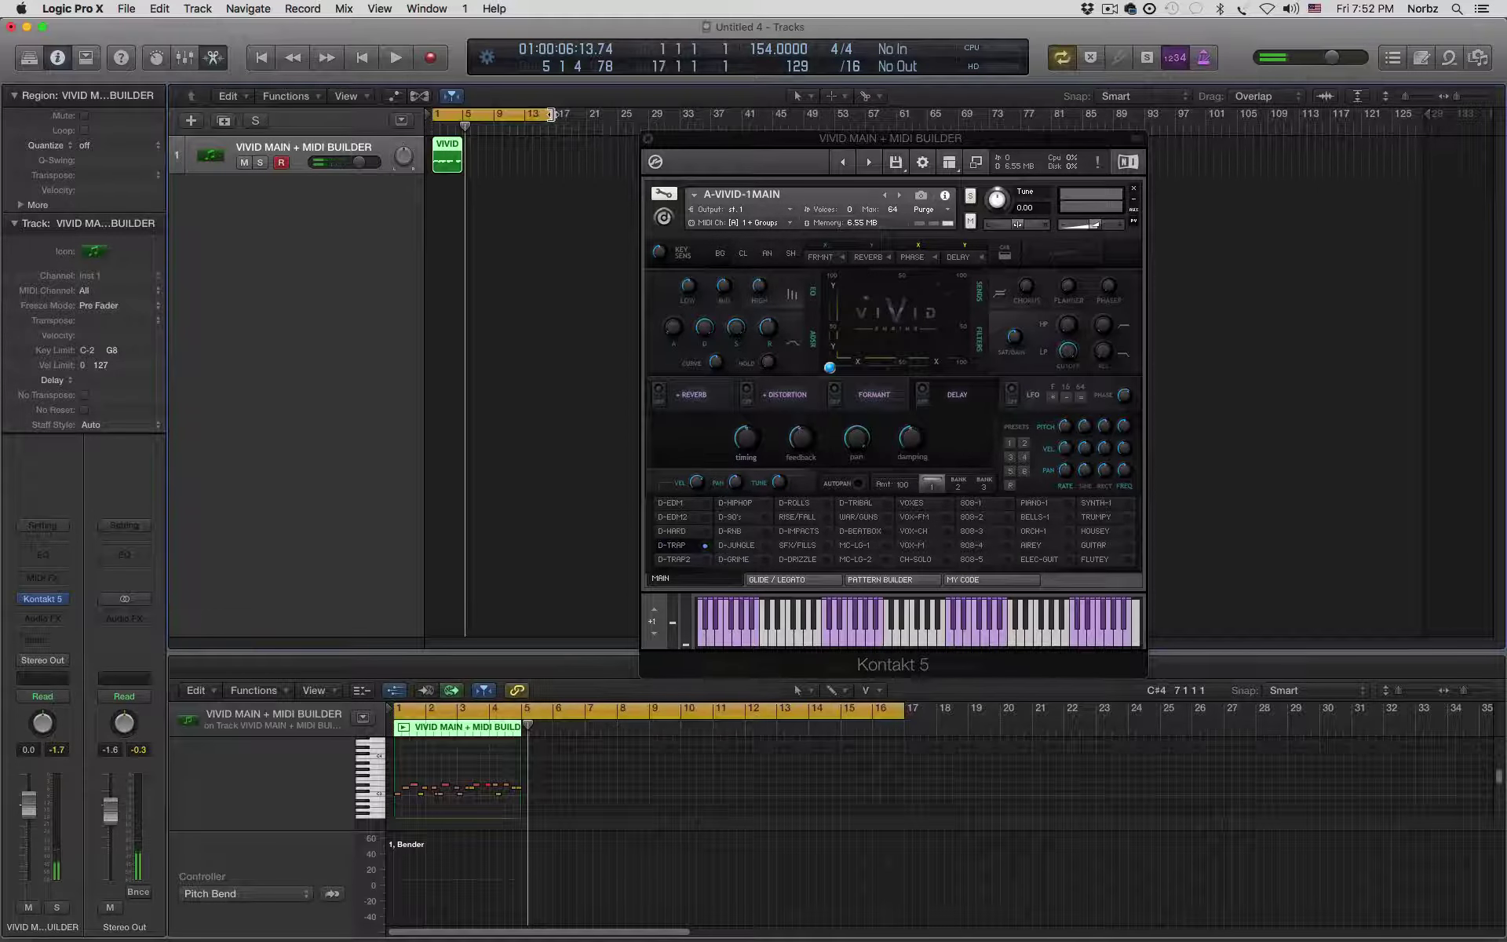
{"action": "left_click_drag", "start_coordinate": [554, 115], "coordinate": [459, 128]}
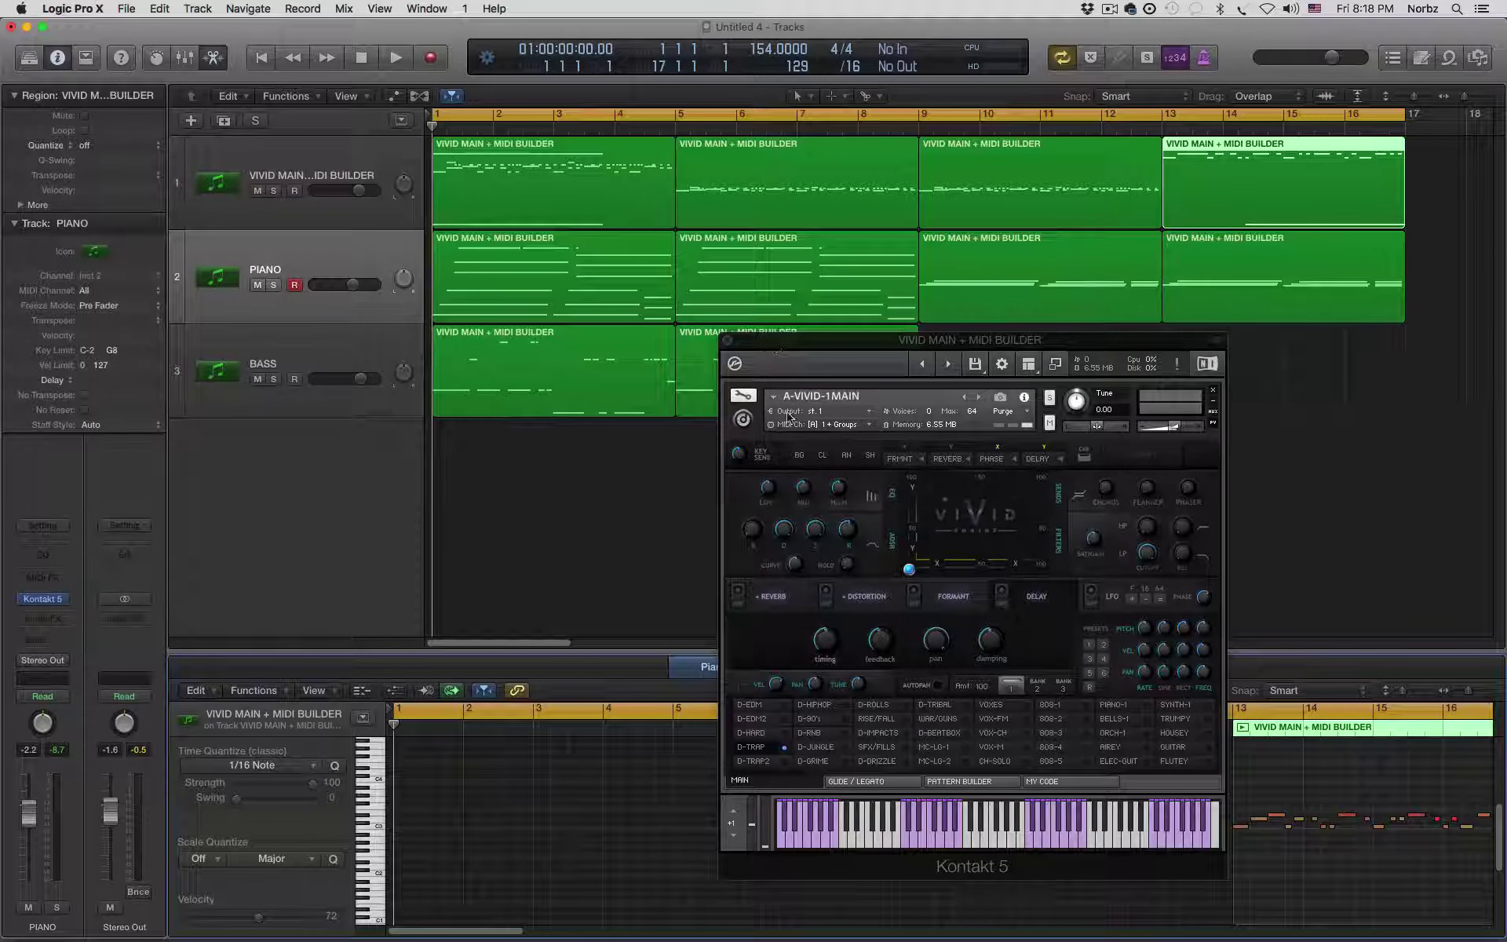
- Switch the A-VIVID-1MAIN interface background to its light look and back to dark
{"action": "left_click", "coordinate": [800, 461]}
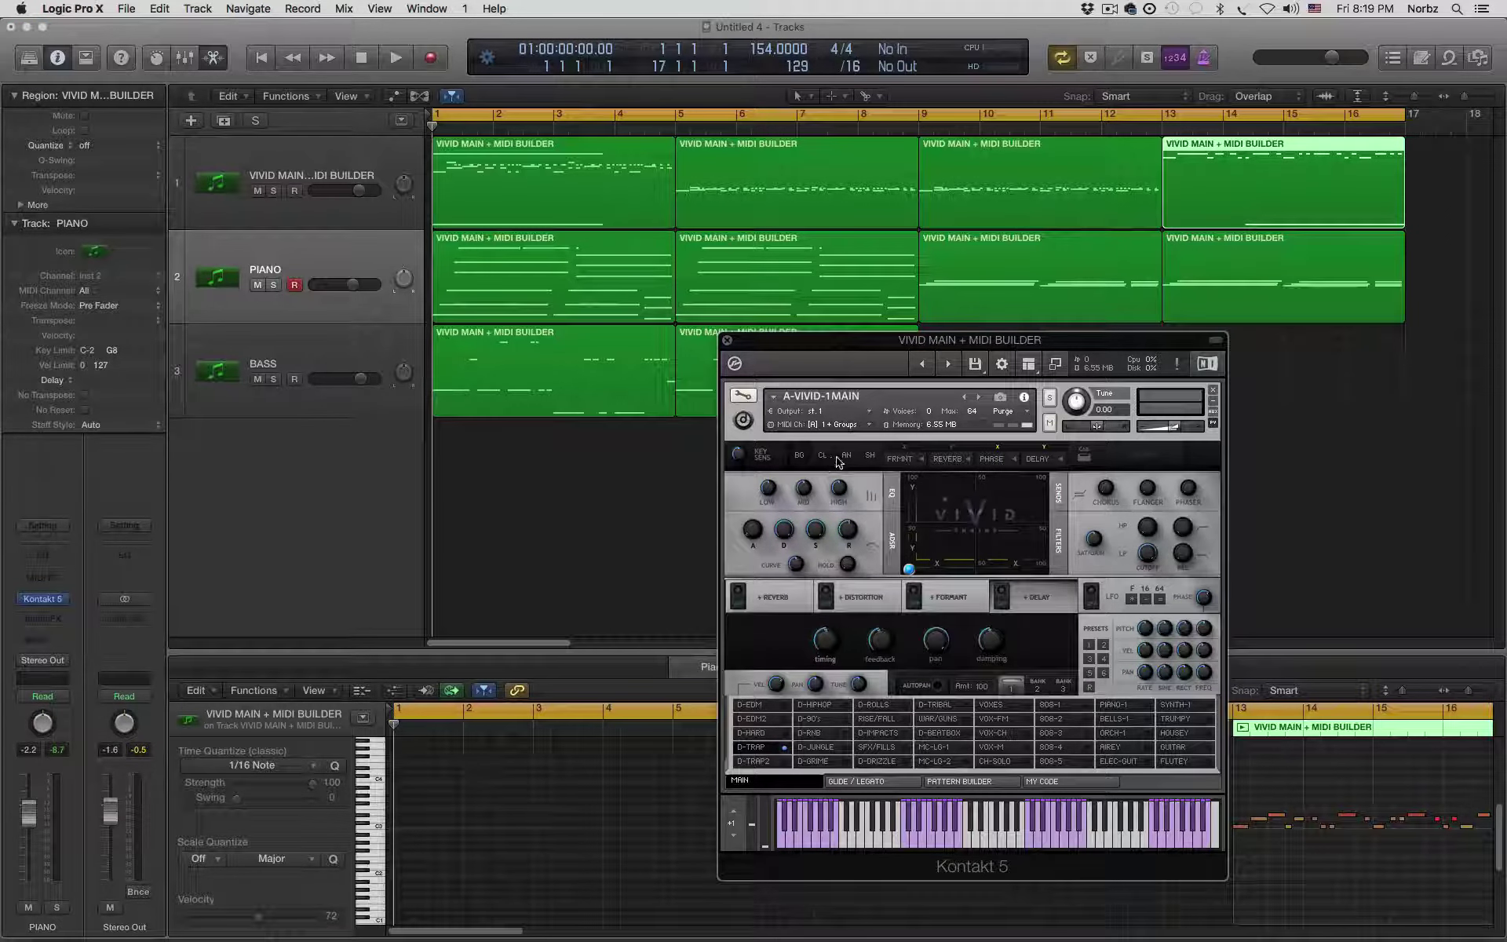
{"action": "left_click", "coordinate": [799, 463]}
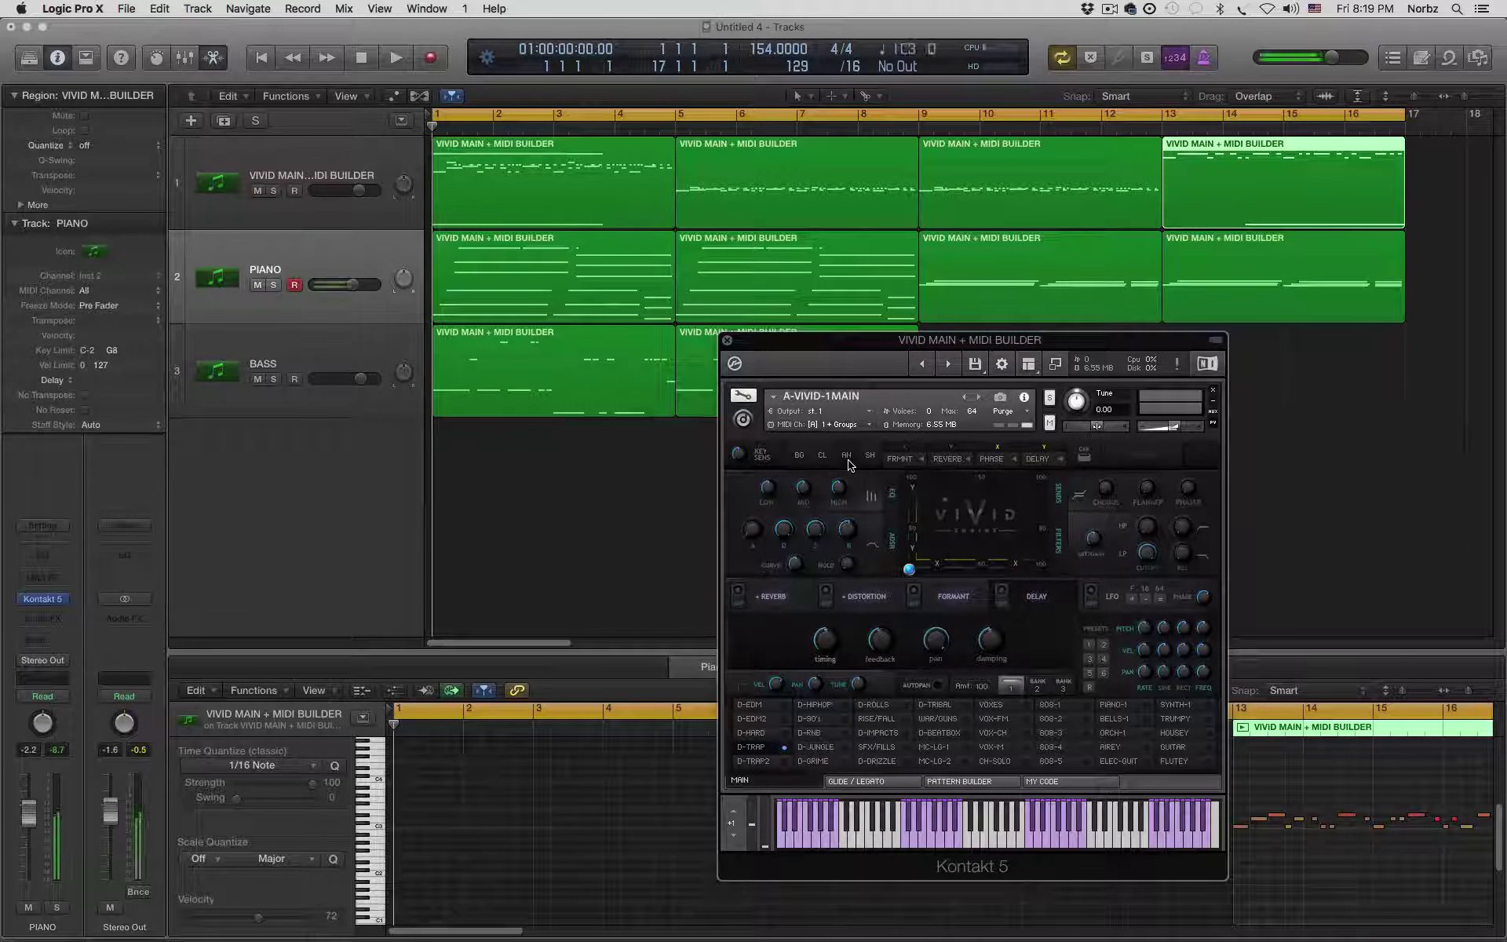
- Select the VIVID MAIN + MIDI BUILDER track, turn off the logo animation in A-VIVID-1MAIN, and move the XY pad point towards the middle
{"action": "left_click", "coordinate": [317, 147]}
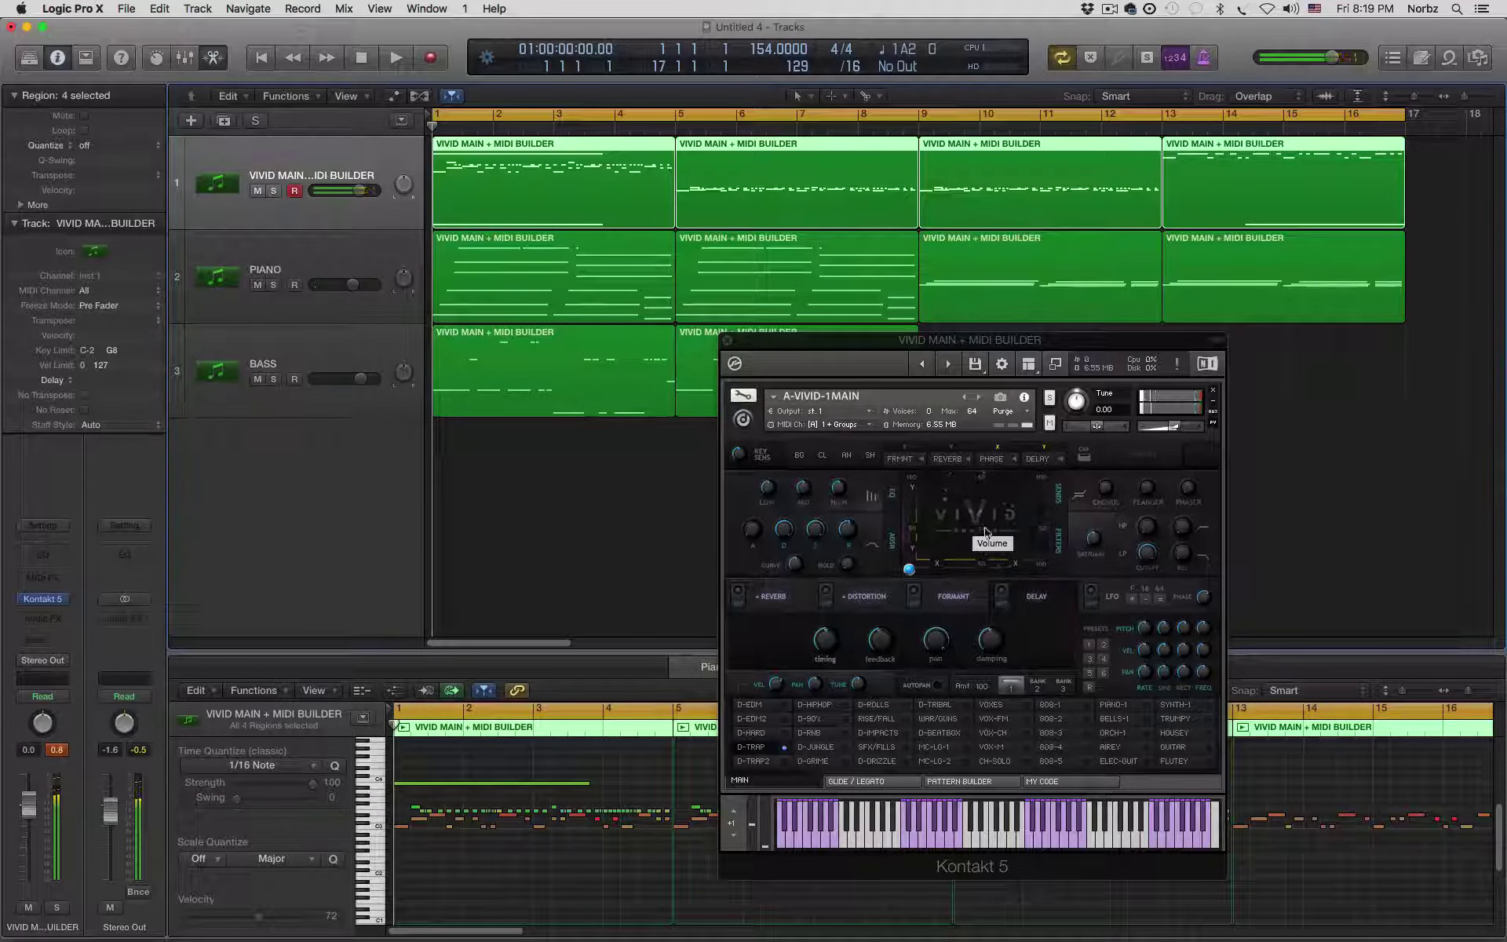
{"action": "left_click", "coordinate": [845, 455]}
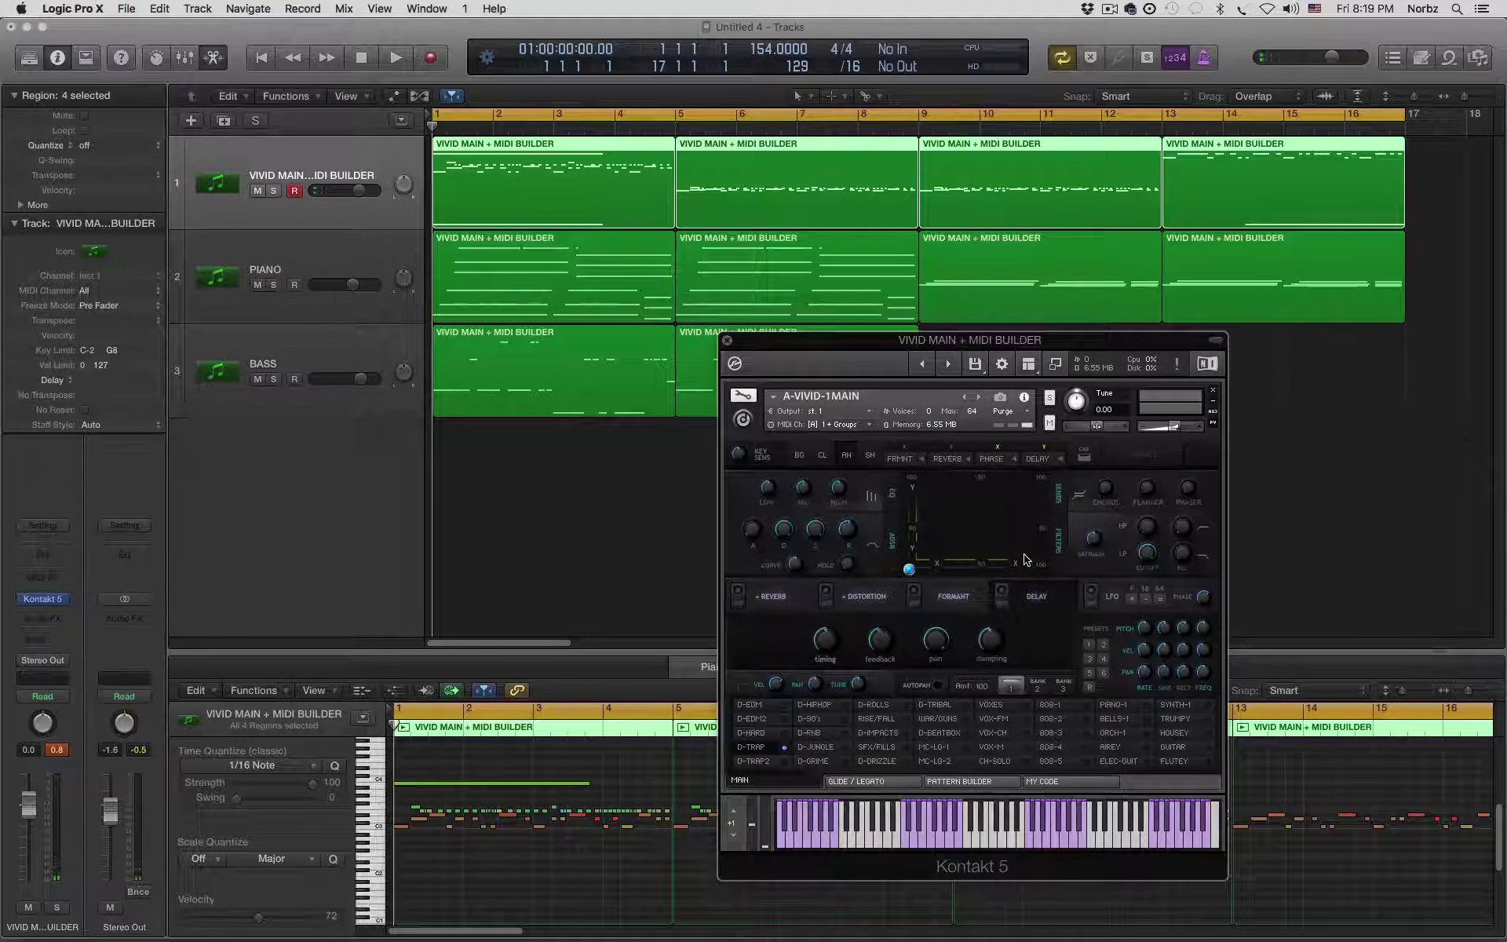
{"action": "left_click_drag", "start_coordinate": [910, 568], "coordinate": [971, 540]}
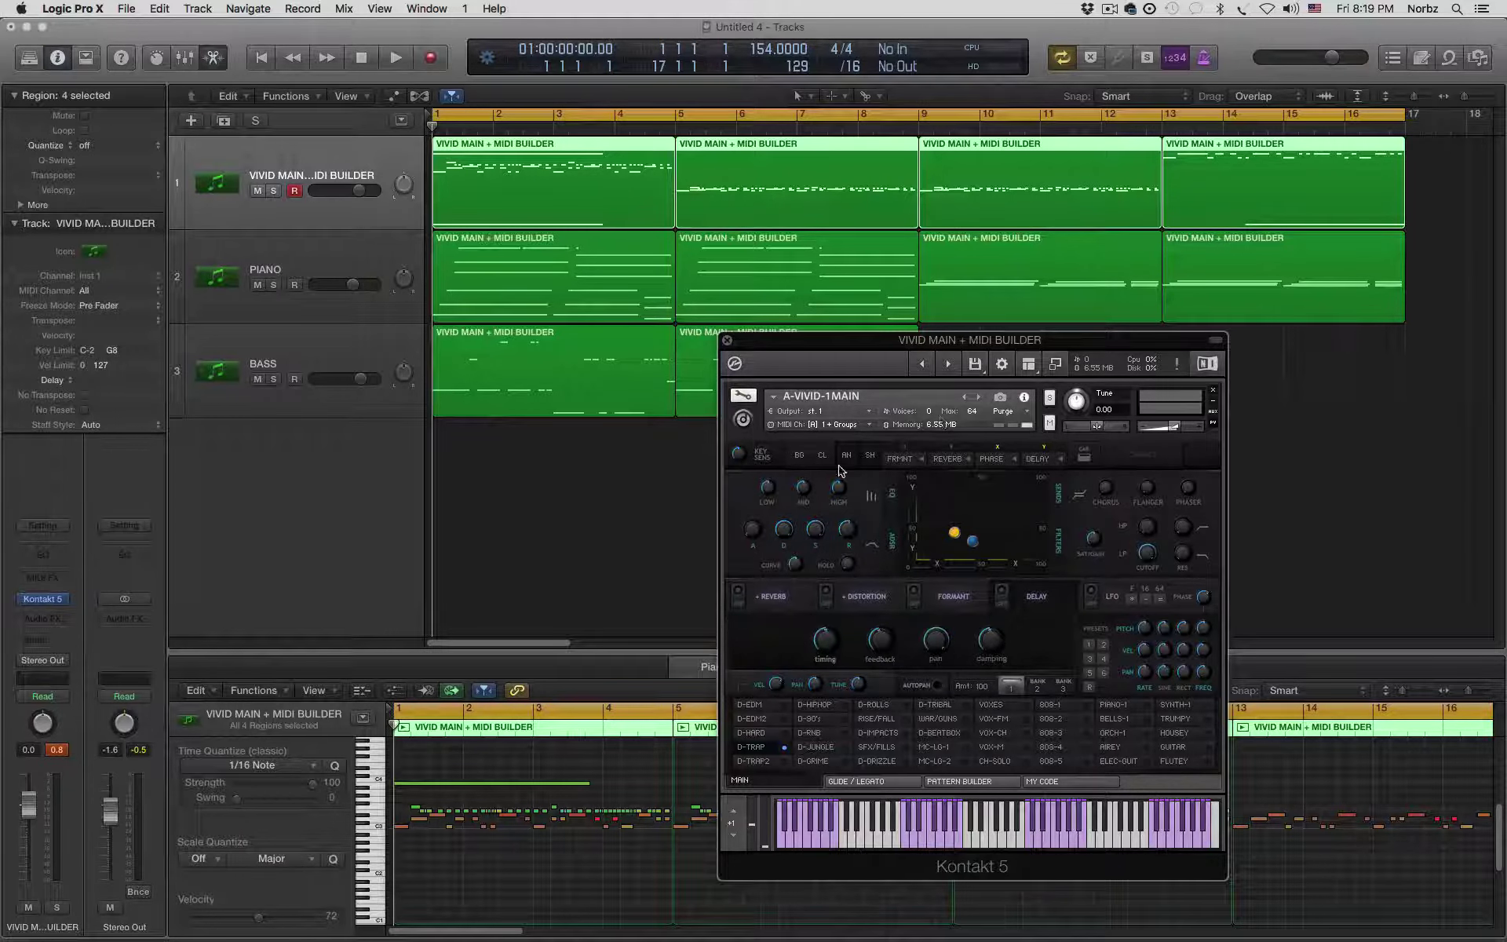
- Switch the A-VIVID-1MAIN background to light, try the CL option, and return the background to dark
{"action": "left_click", "coordinate": [800, 462]}
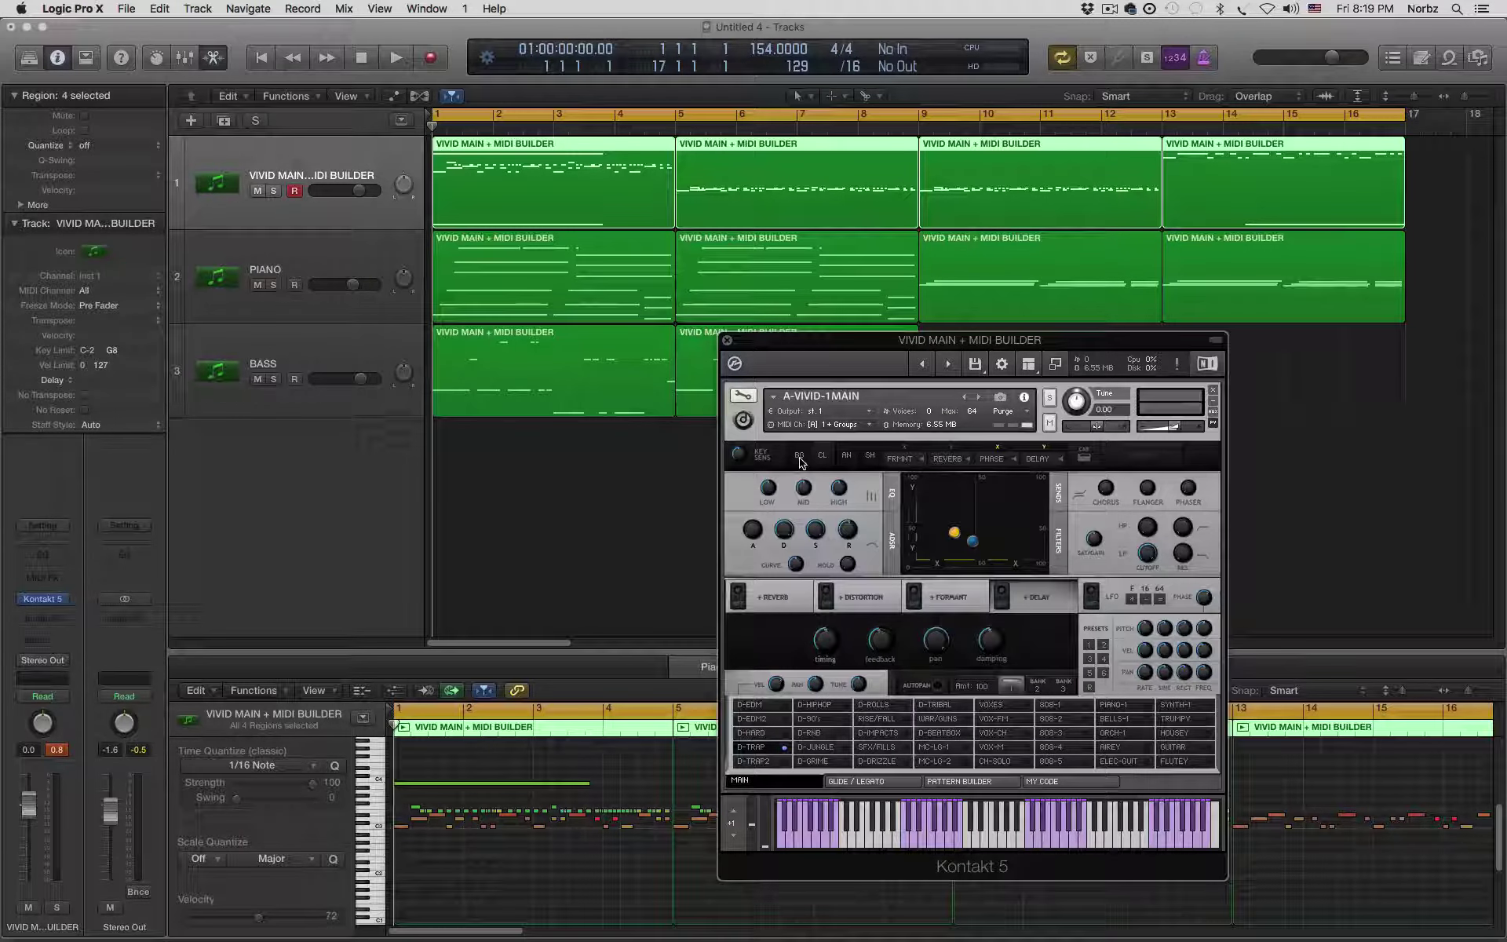
{"action": "left_click", "coordinate": [819, 460]}
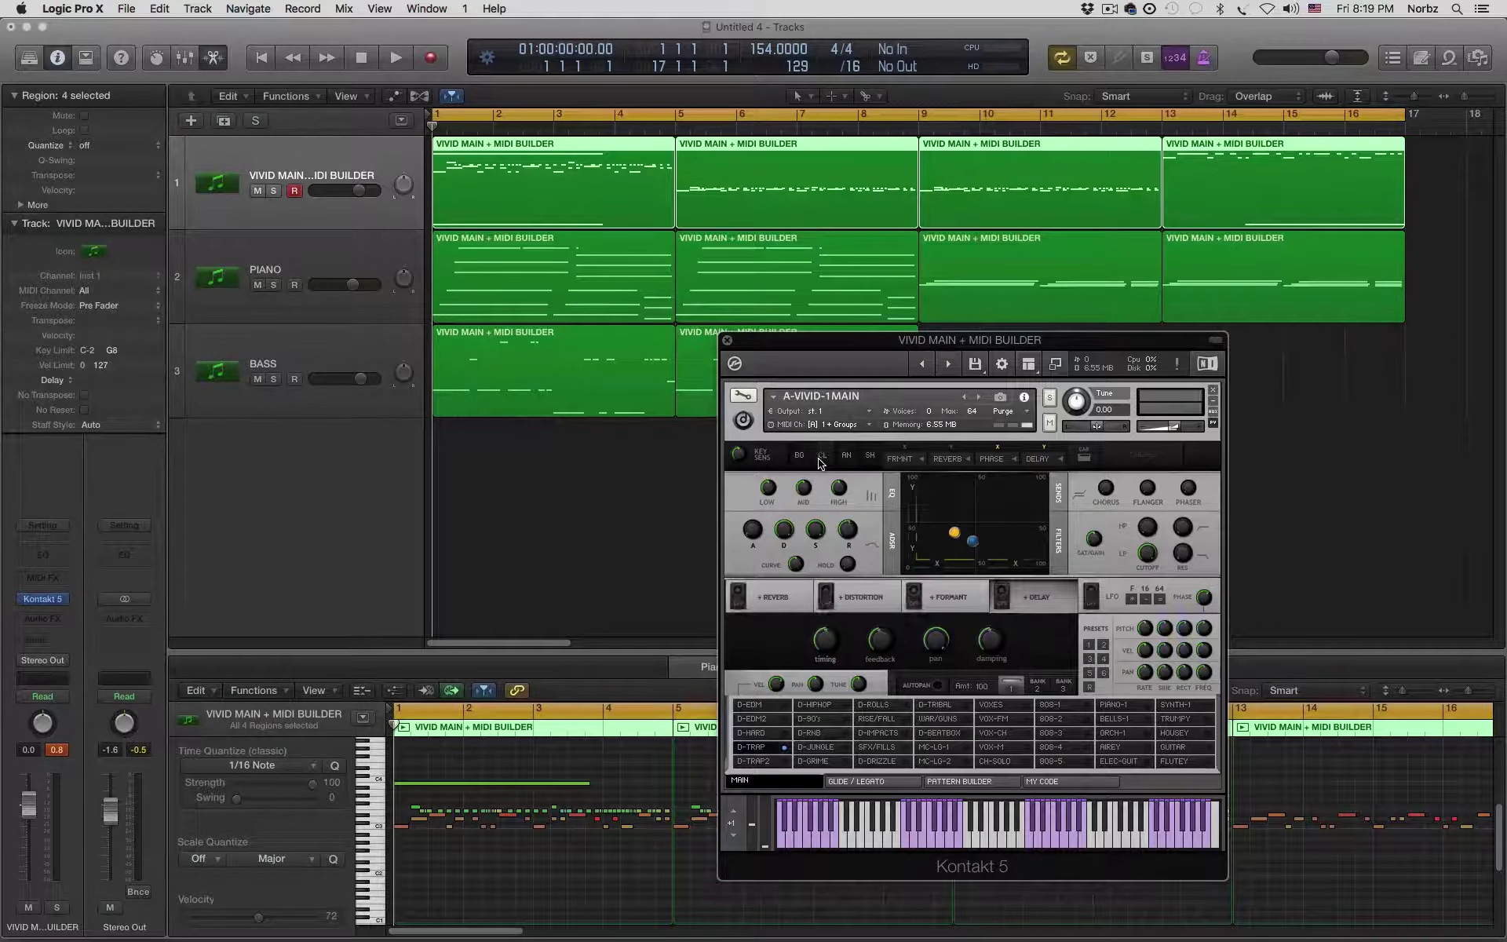
{"action": "left_click", "coordinate": [806, 460]}
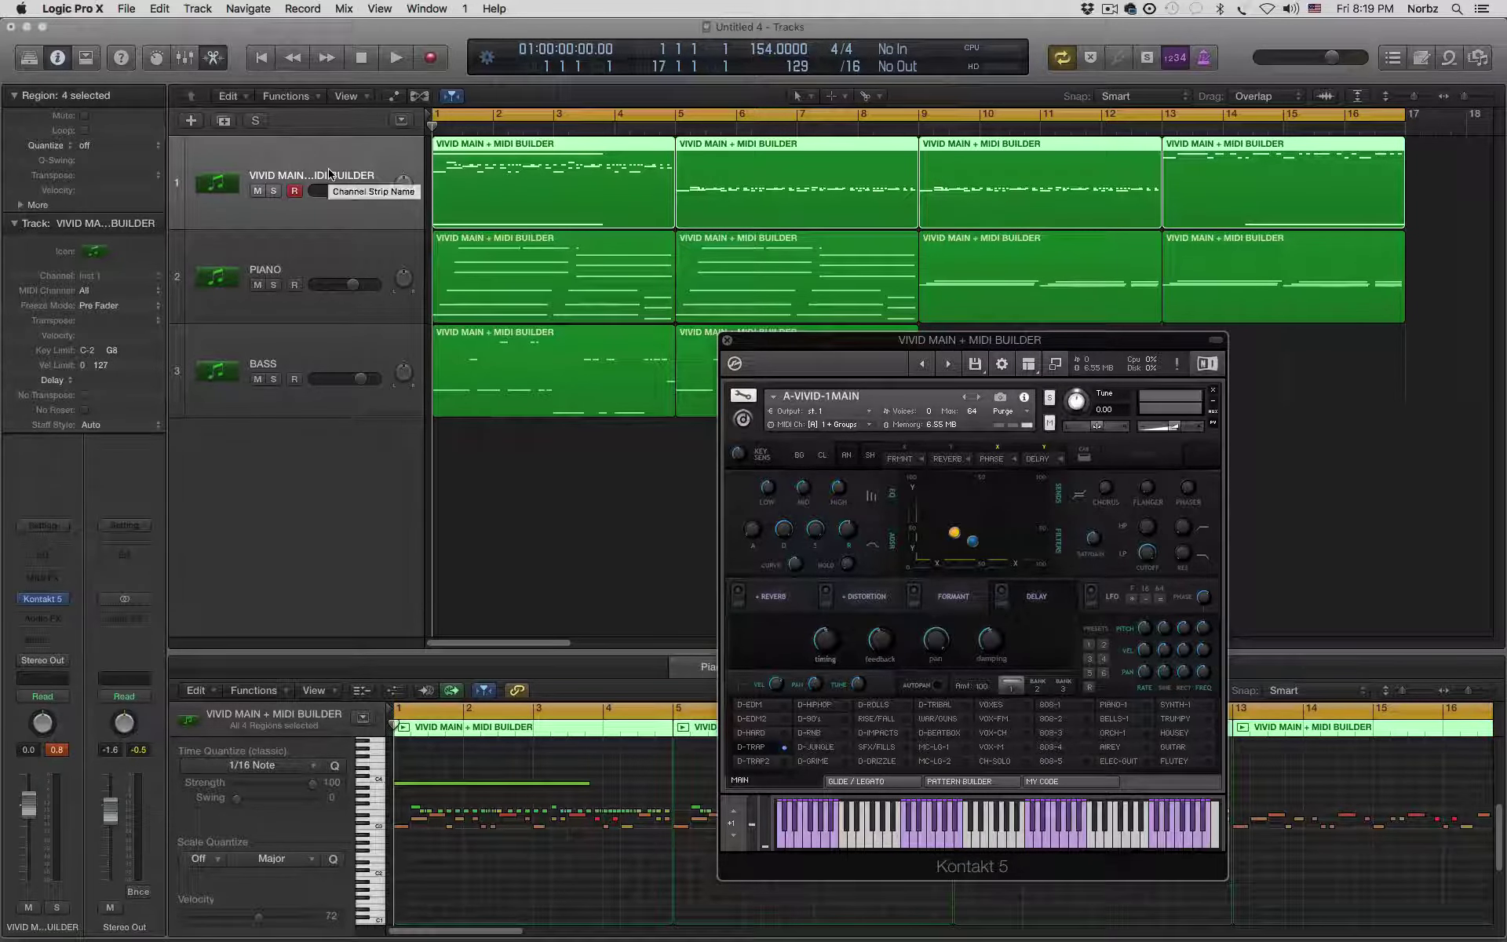
- Solo the VIVID MAIN + MIDI BUILDER track briefly, unsolo it, and play back the full arrangement
{"action": "key", "text": "s"}
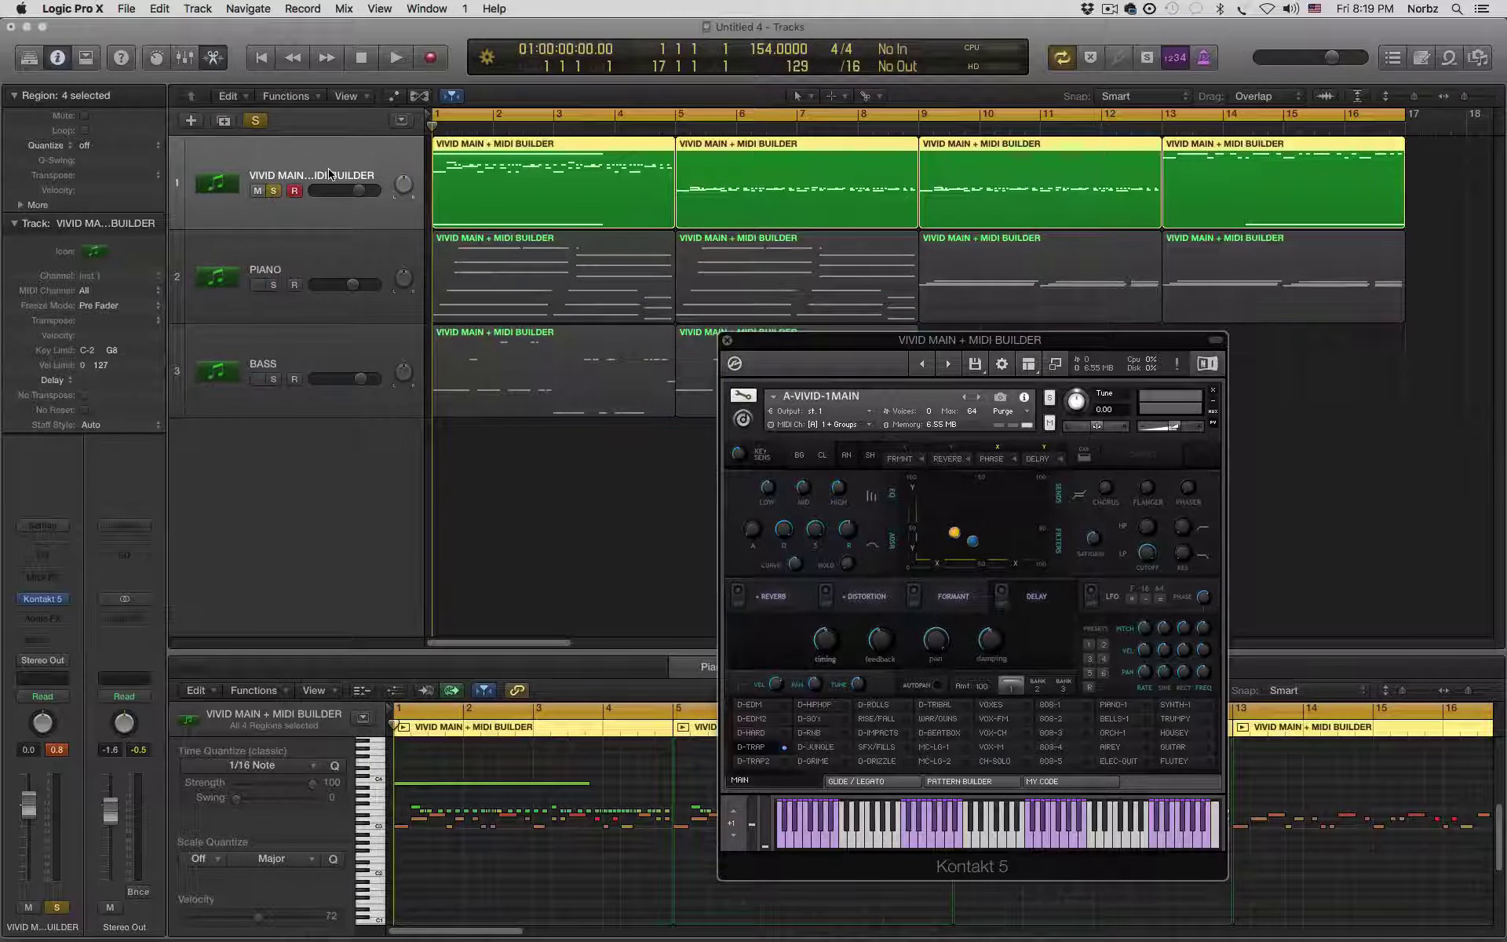
{"action": "key", "text": "s"}
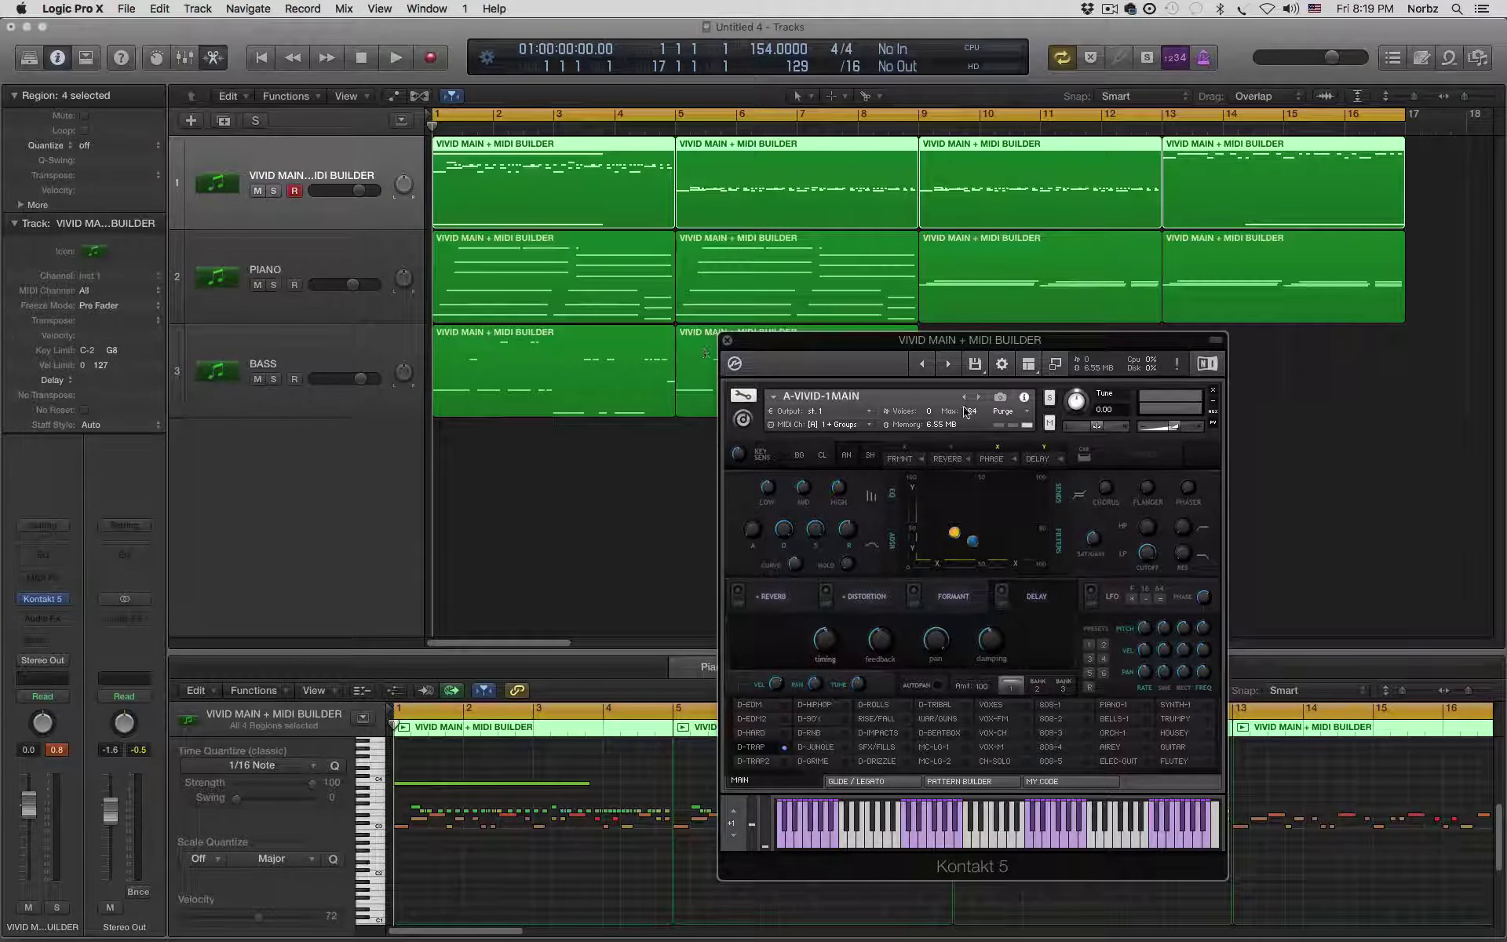
{"action": "key", "text": "space"}
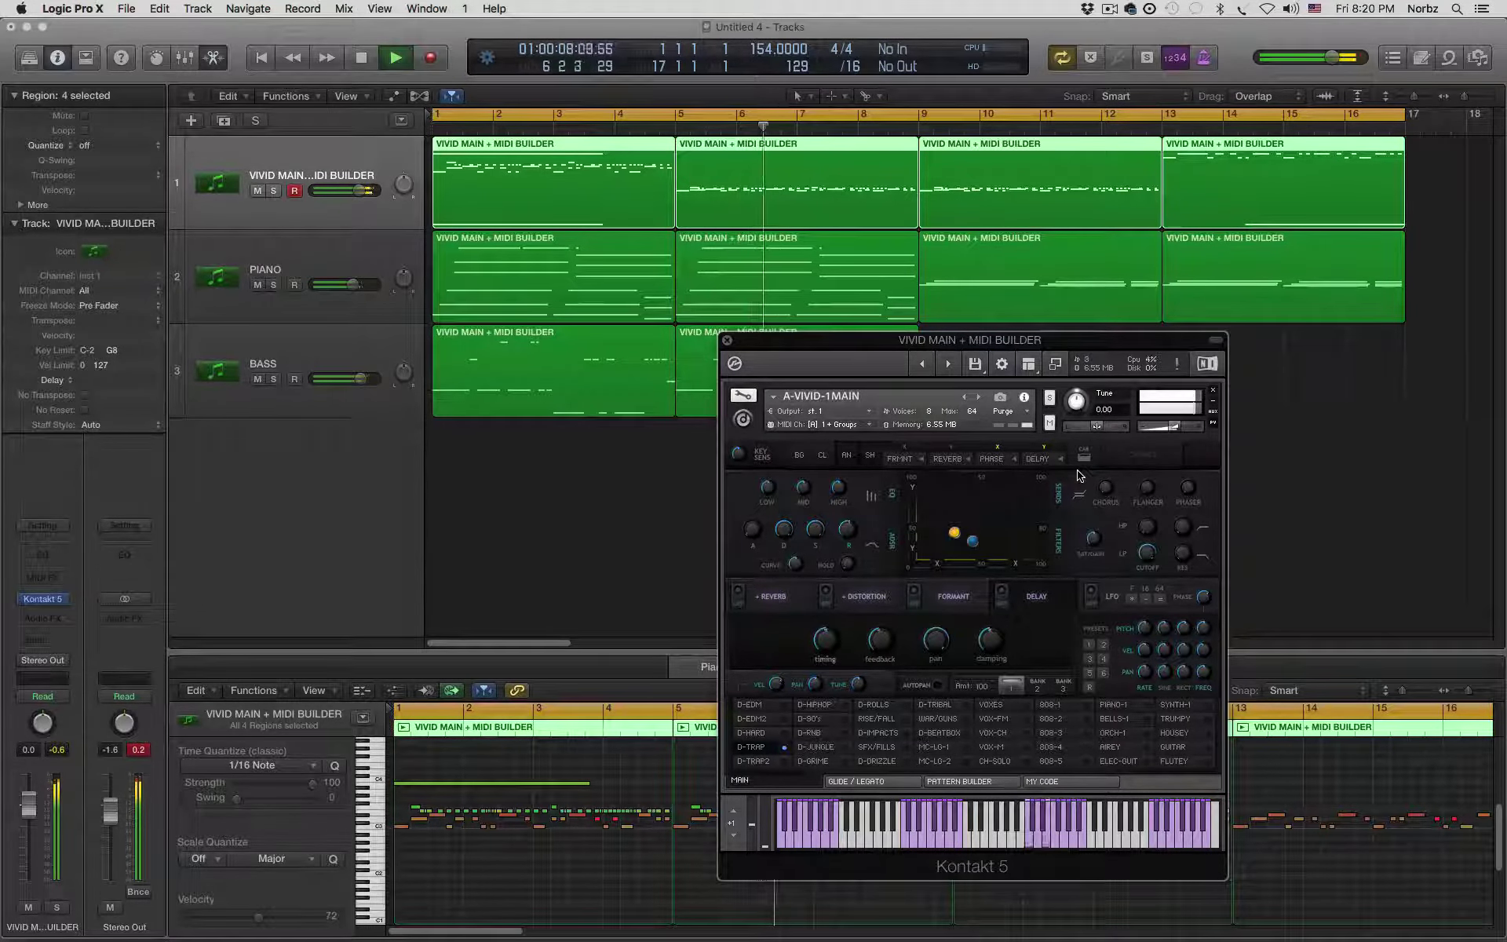
{"action": "key", "text": "space"}
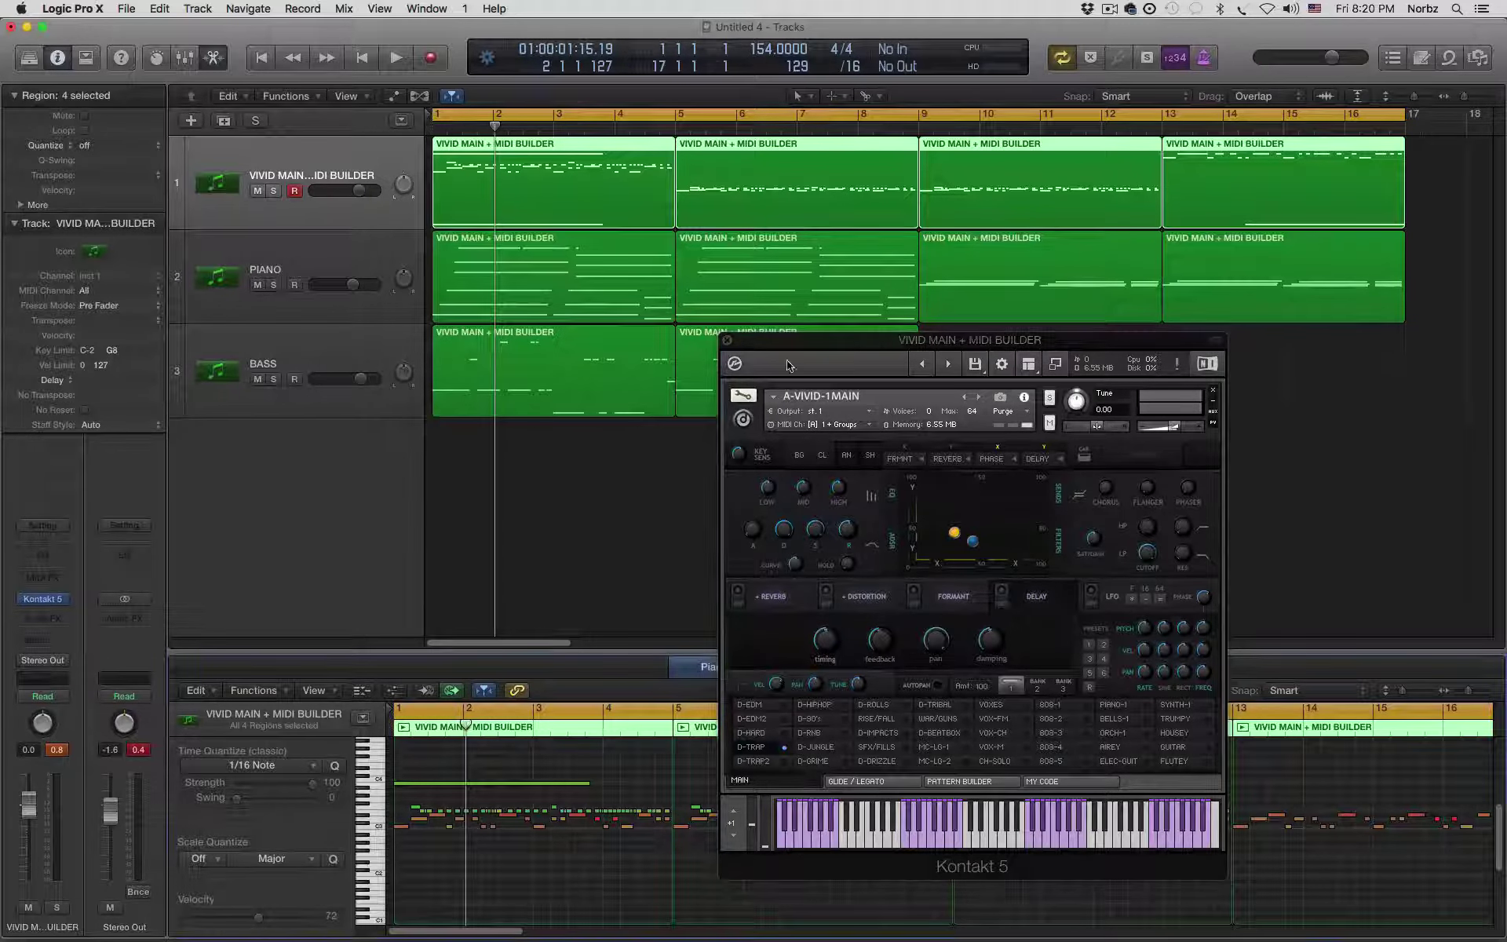
- Enlarge the Piano Roll, select all C3 notes in the four VIVID MAIN + MIDI BUILDER regions, and set their velocity to 97
{"action": "left_click_drag", "start_coordinate": [809, 339], "coordinate": [977, 183]}
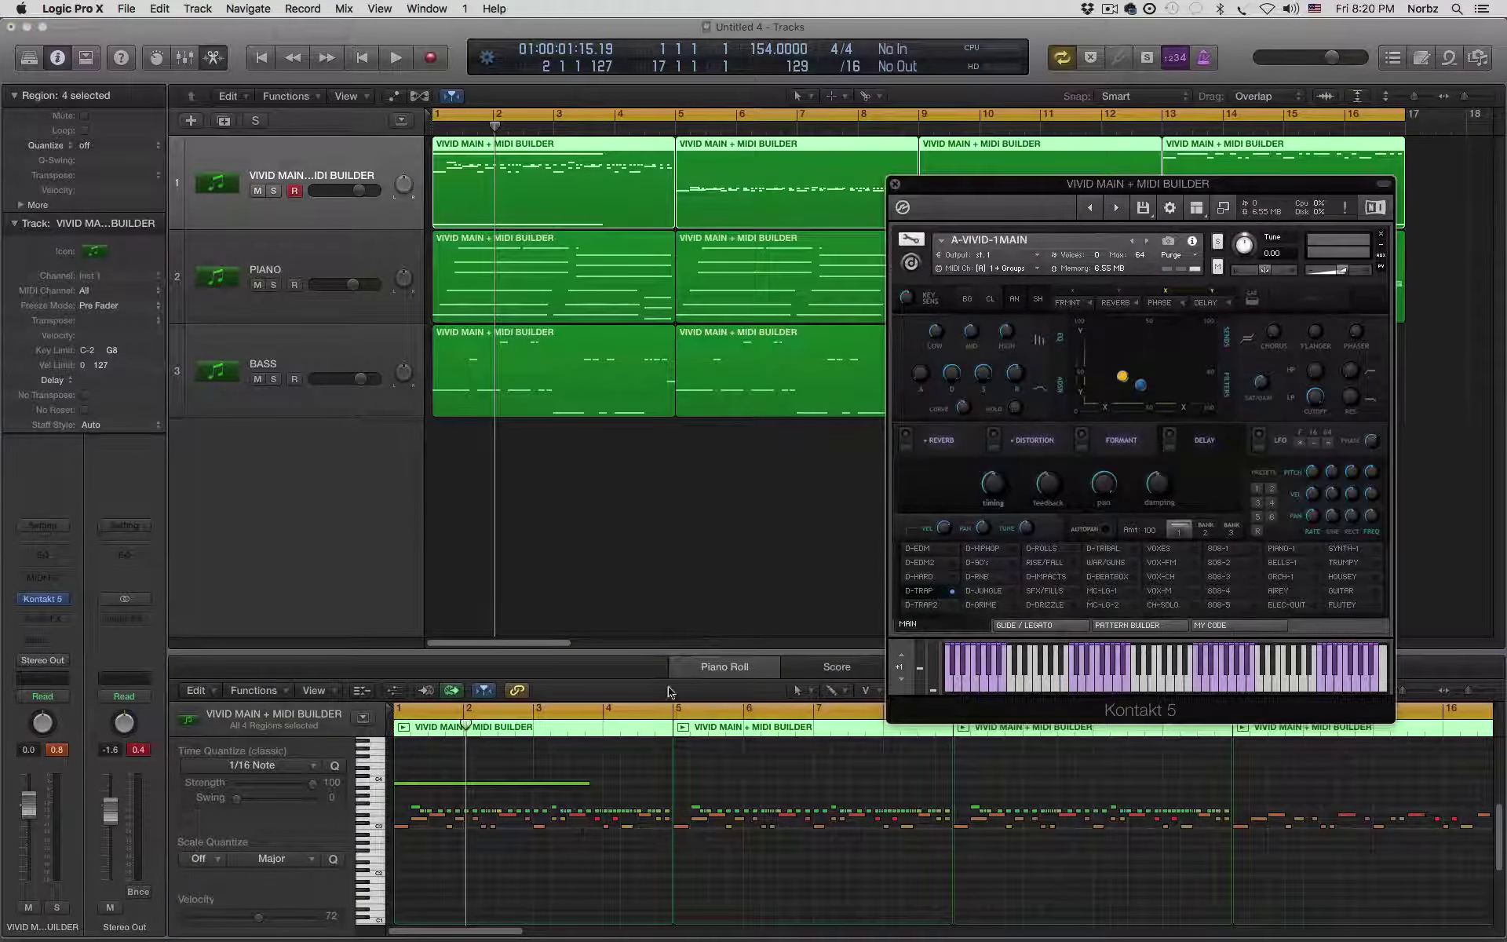
{"action": "left_click_drag", "start_coordinate": [661, 654], "coordinate": [659, 497]}
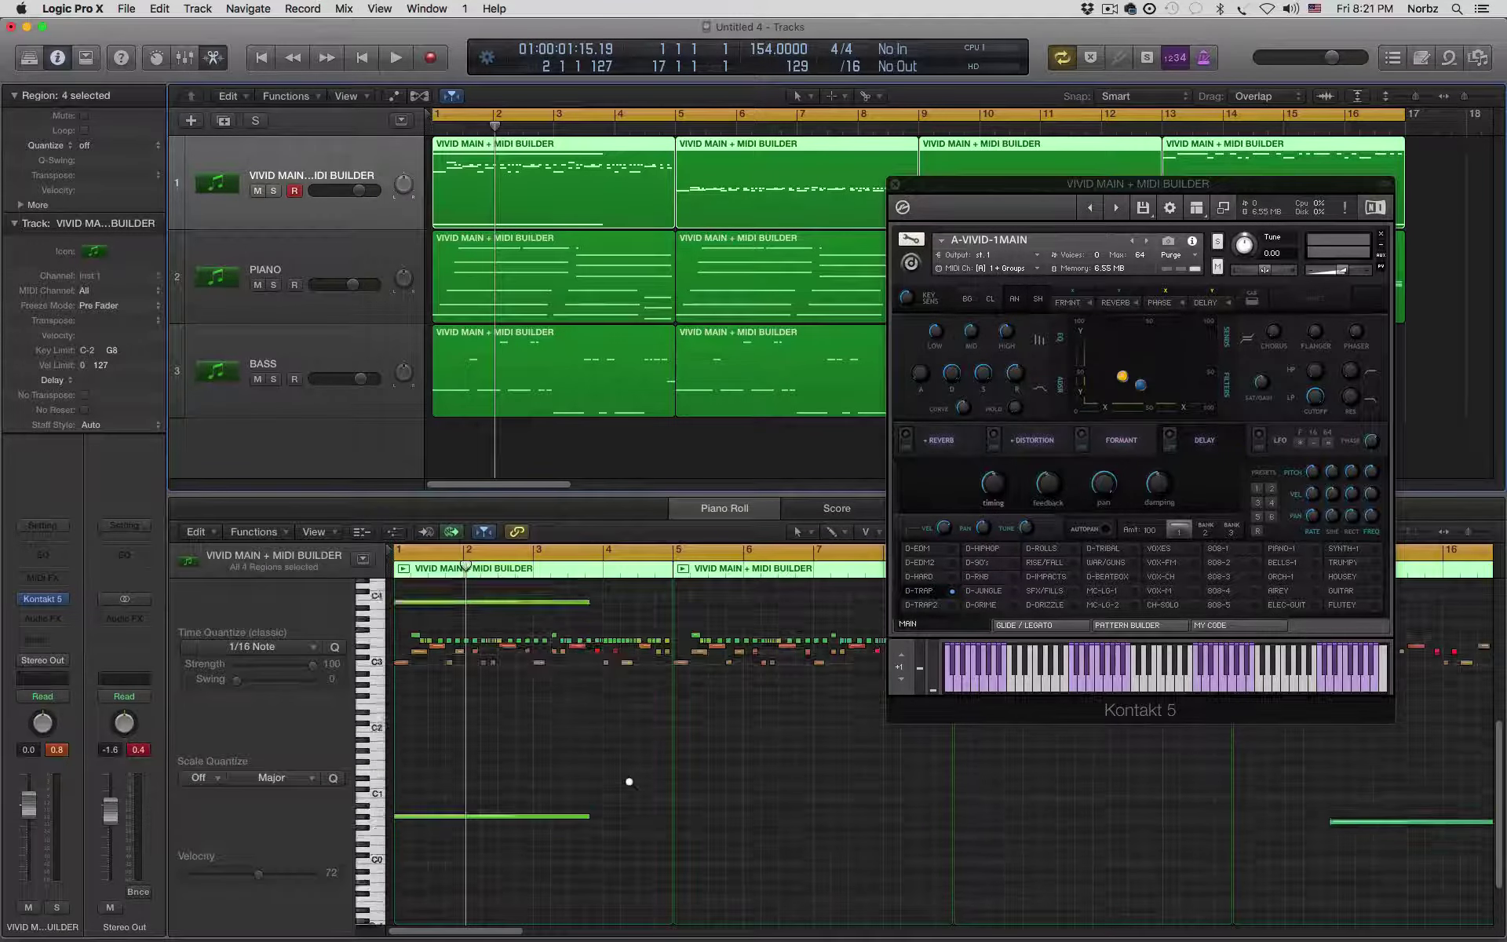
{"action": "key", "text": "z"}
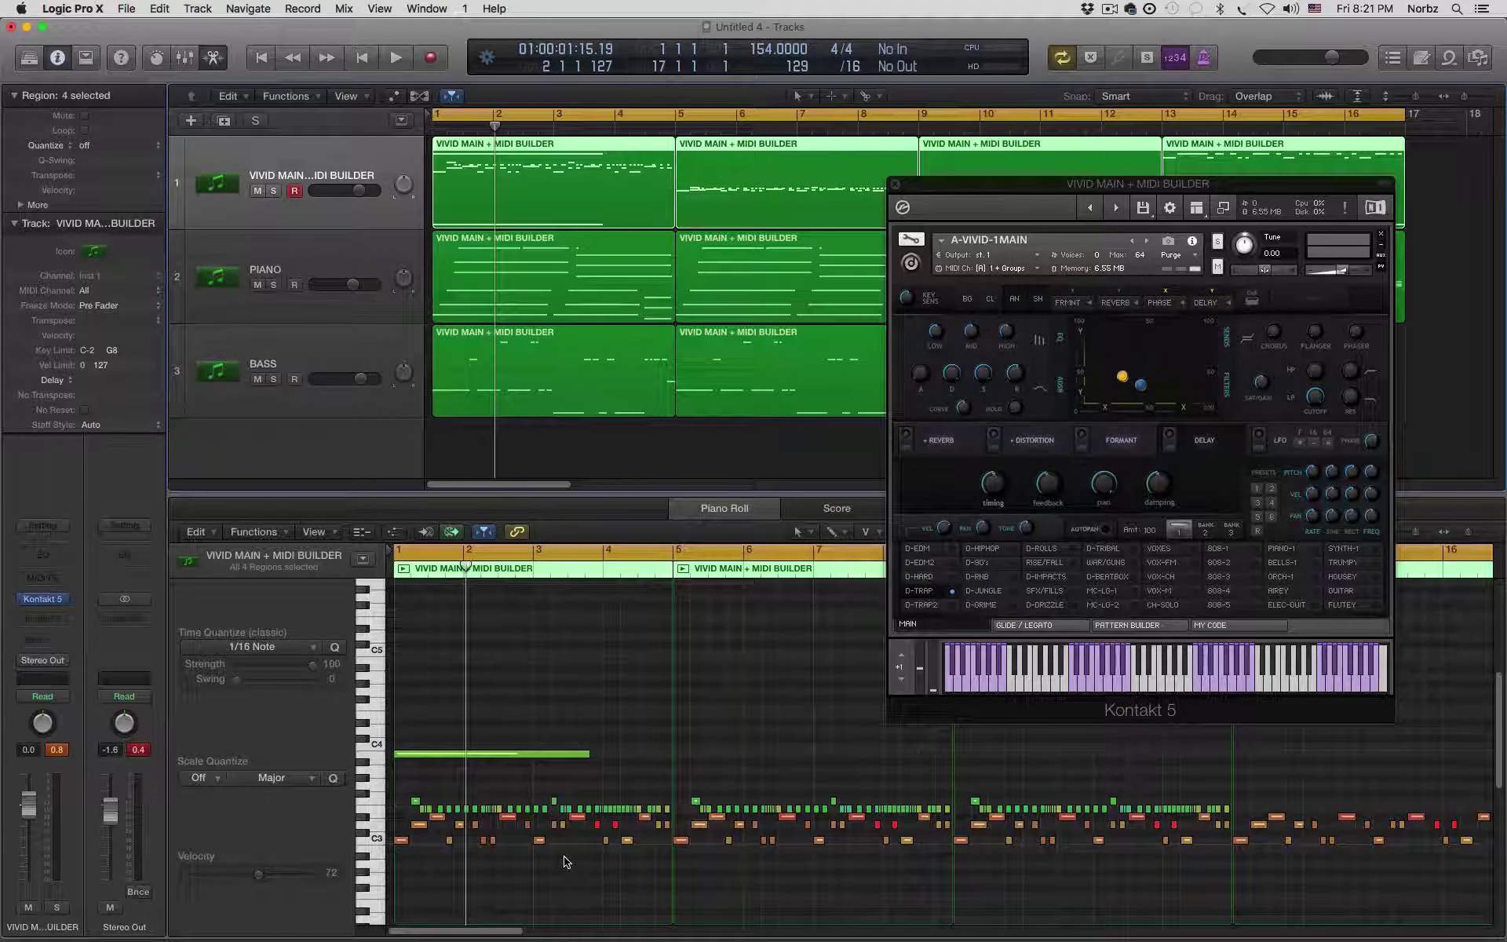
{"action": "left_click", "coordinate": [382, 841]}
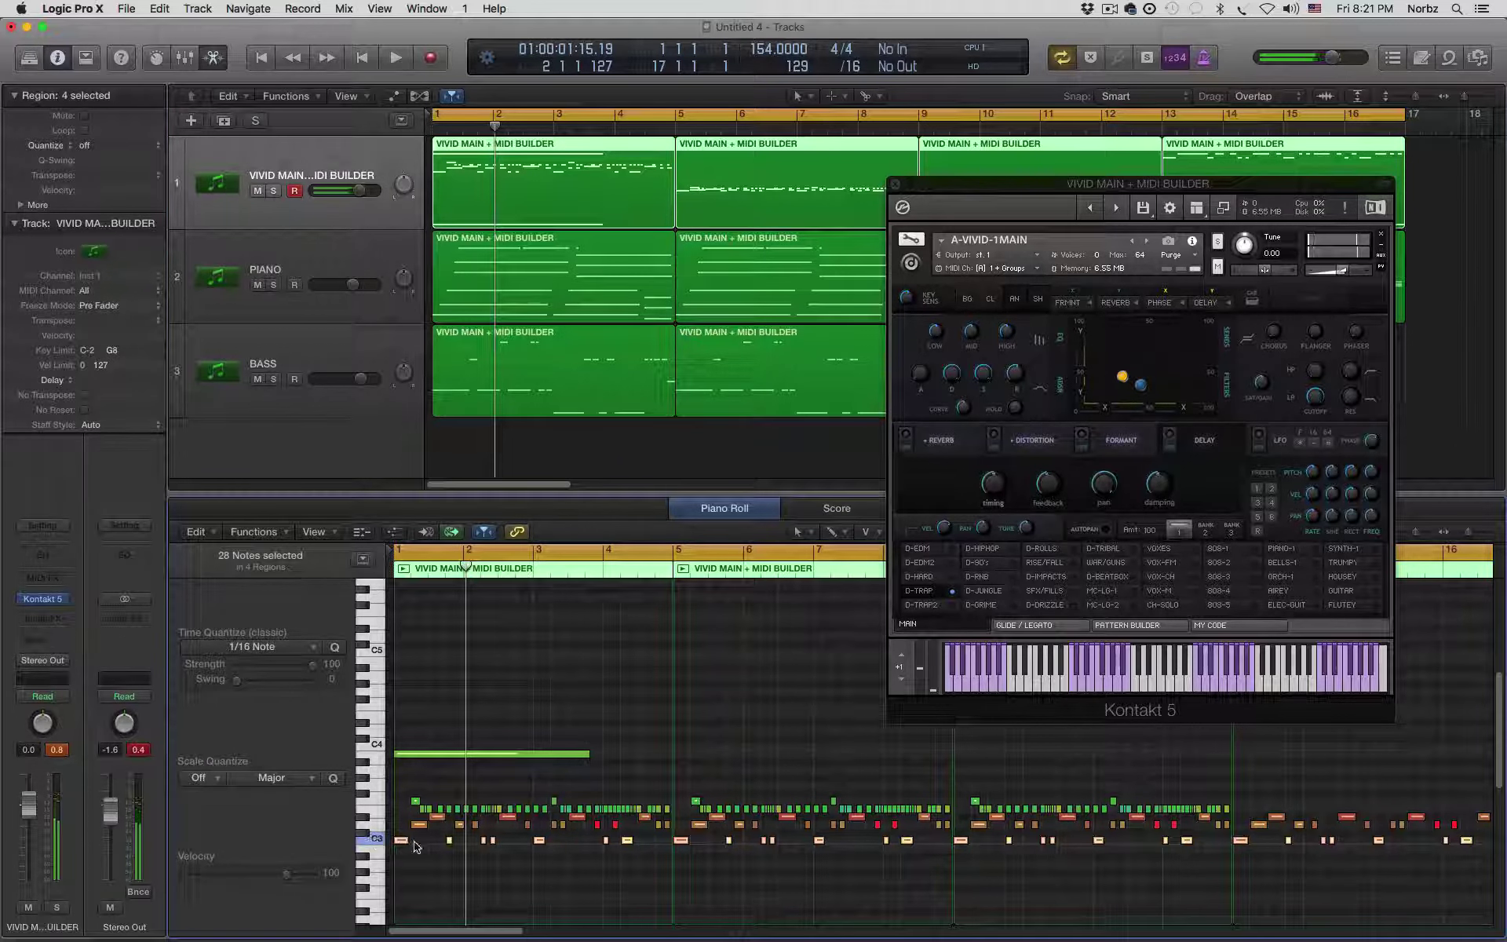
{"action": "mouse_move", "coordinate": [288, 873]}
{"action": "left_mouse_down"}
{"action": "mouse_move", "coordinate": [313, 873]}
{"action": "mouse_move", "coordinate": [285, 879]}
{"action": "left_mouse_up"}
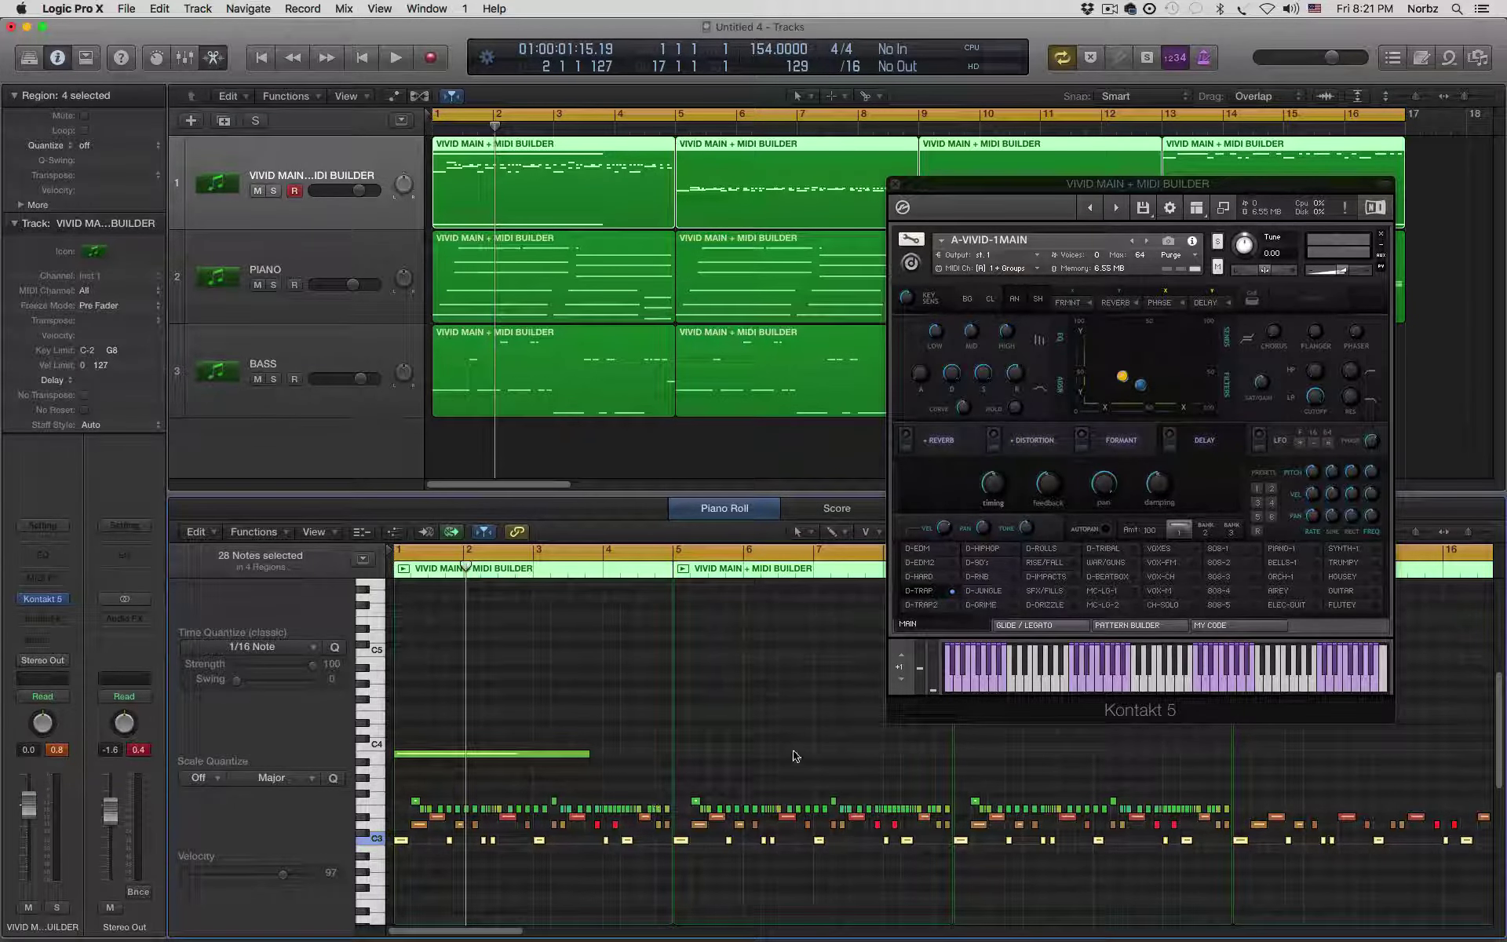
- Focus on the Key Sens knob in A-VIVID-1MAIN and play back the beat for a few bars
{"action": "left_click", "coordinate": [907, 305]}
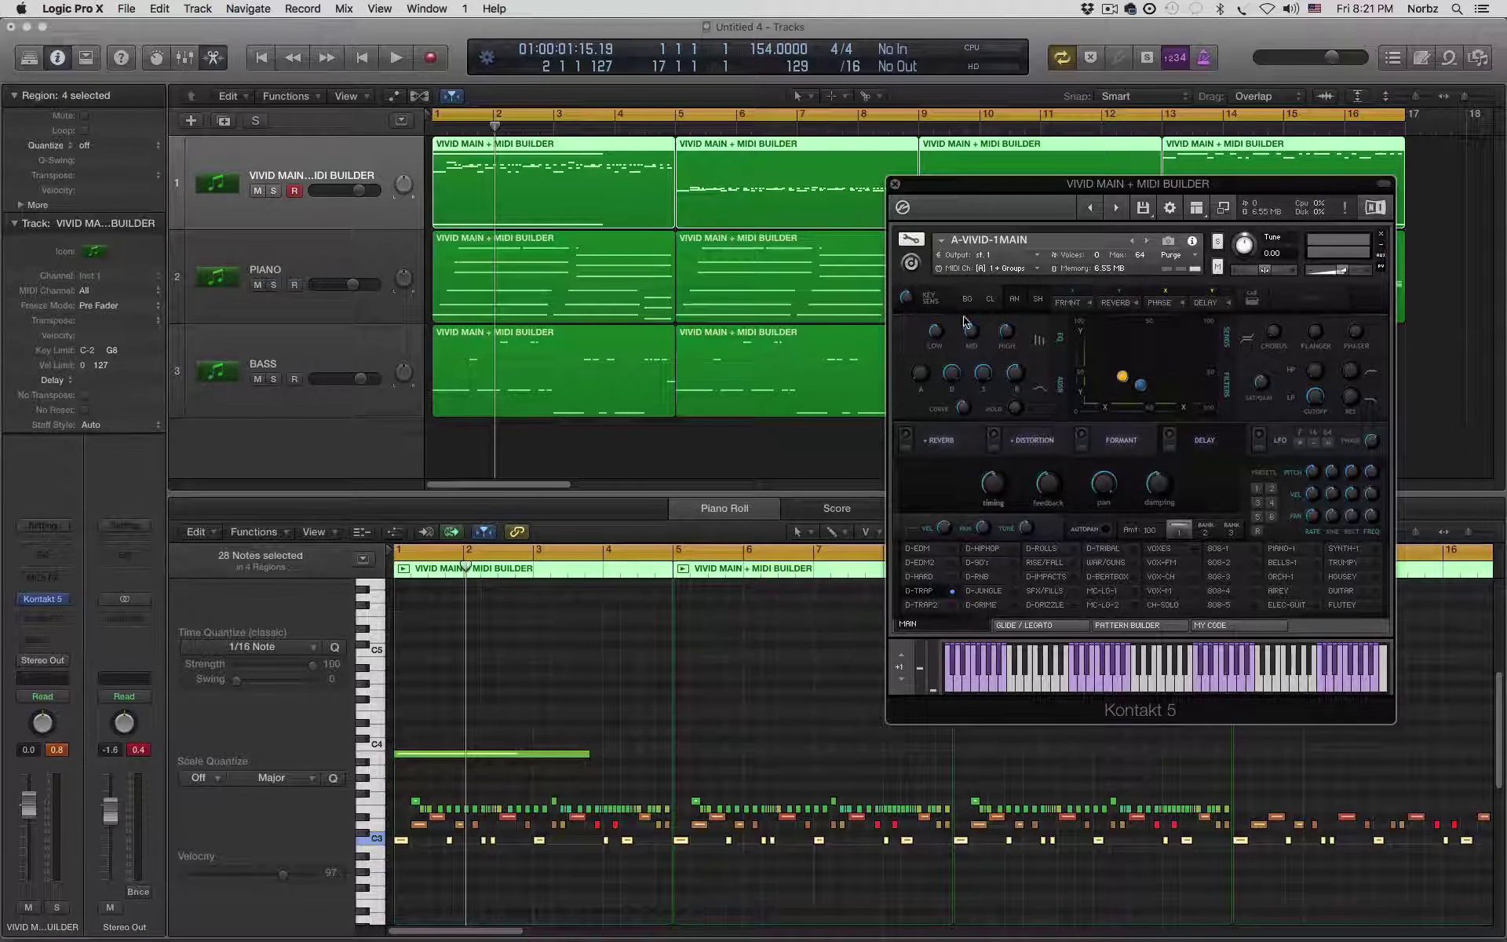
{"action": "key", "text": "space"}
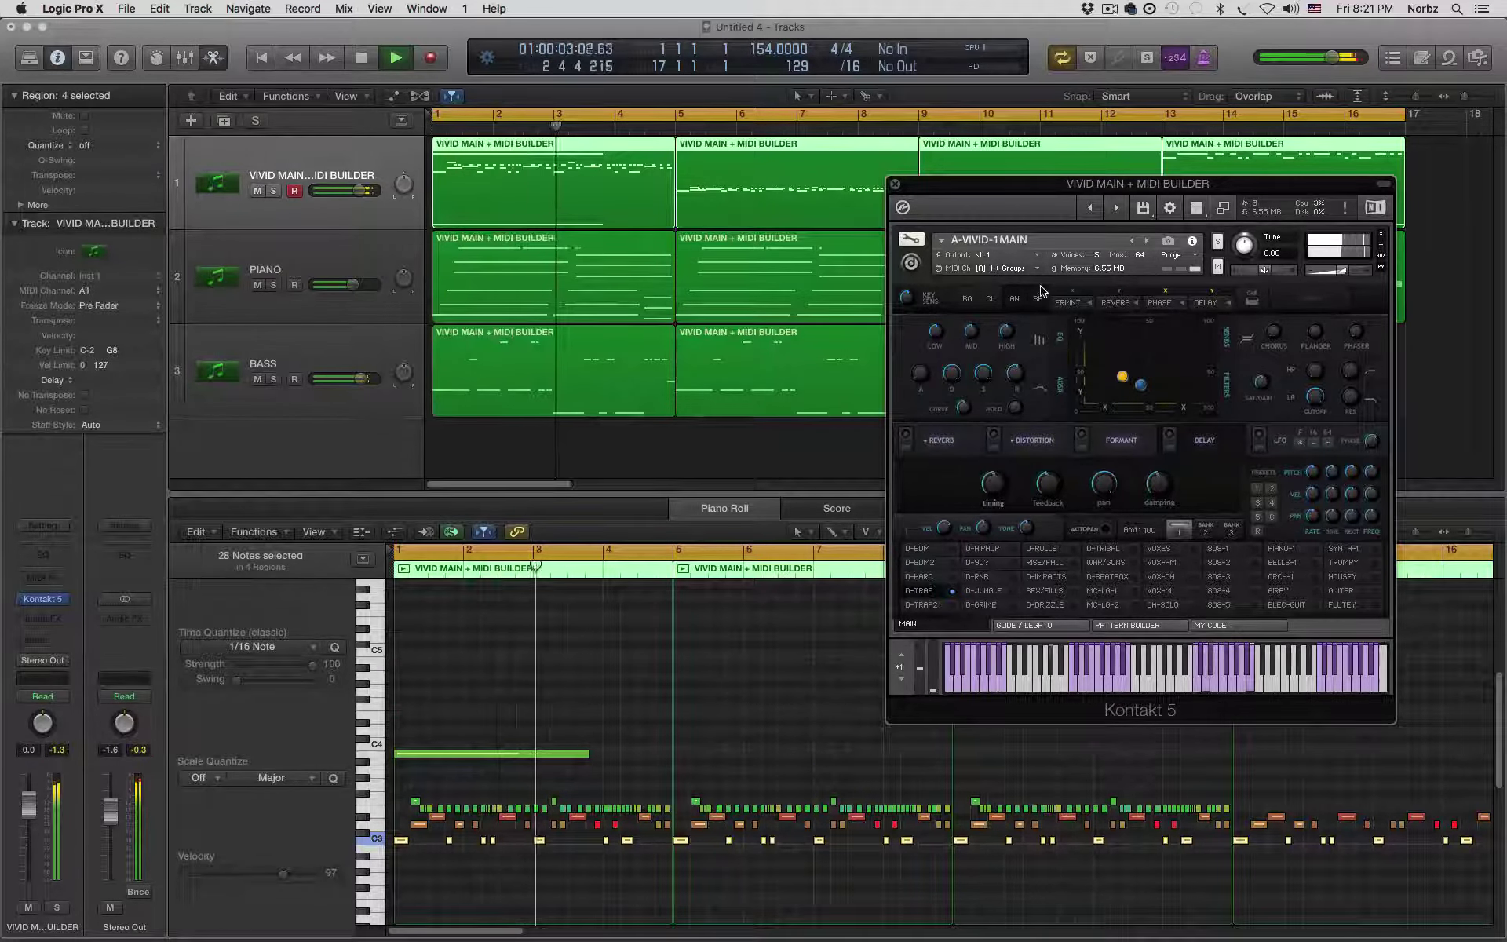
{"action": "key", "text": "space"}
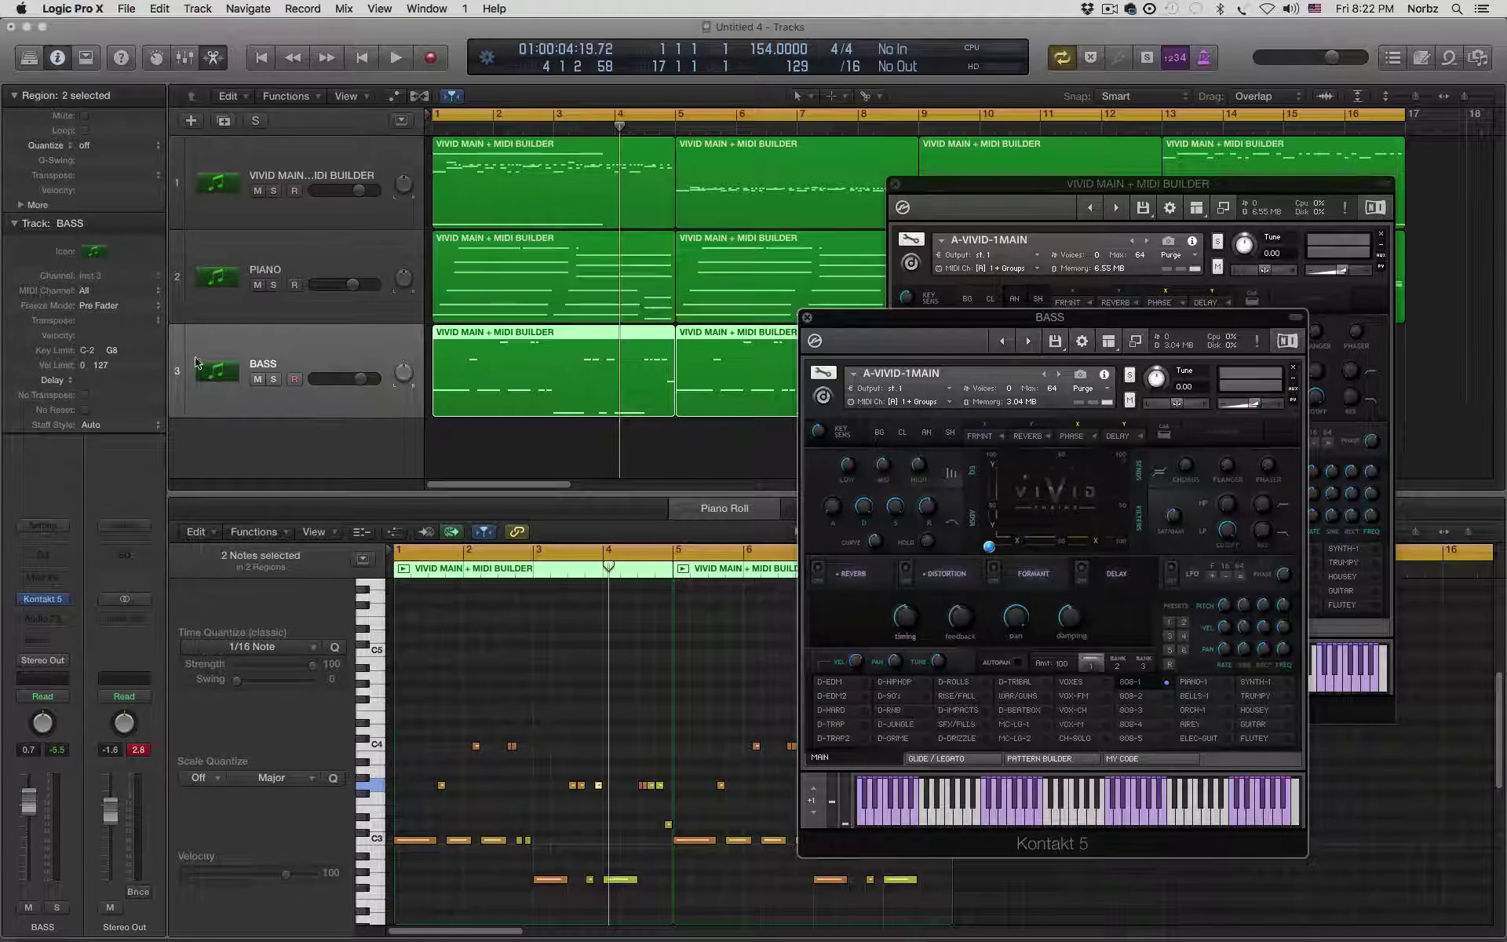
- Play the BASS track in solo, shorten the cycle range to bars 1 to 5, and unsolo the track
{"action": "key", "text": "space"}
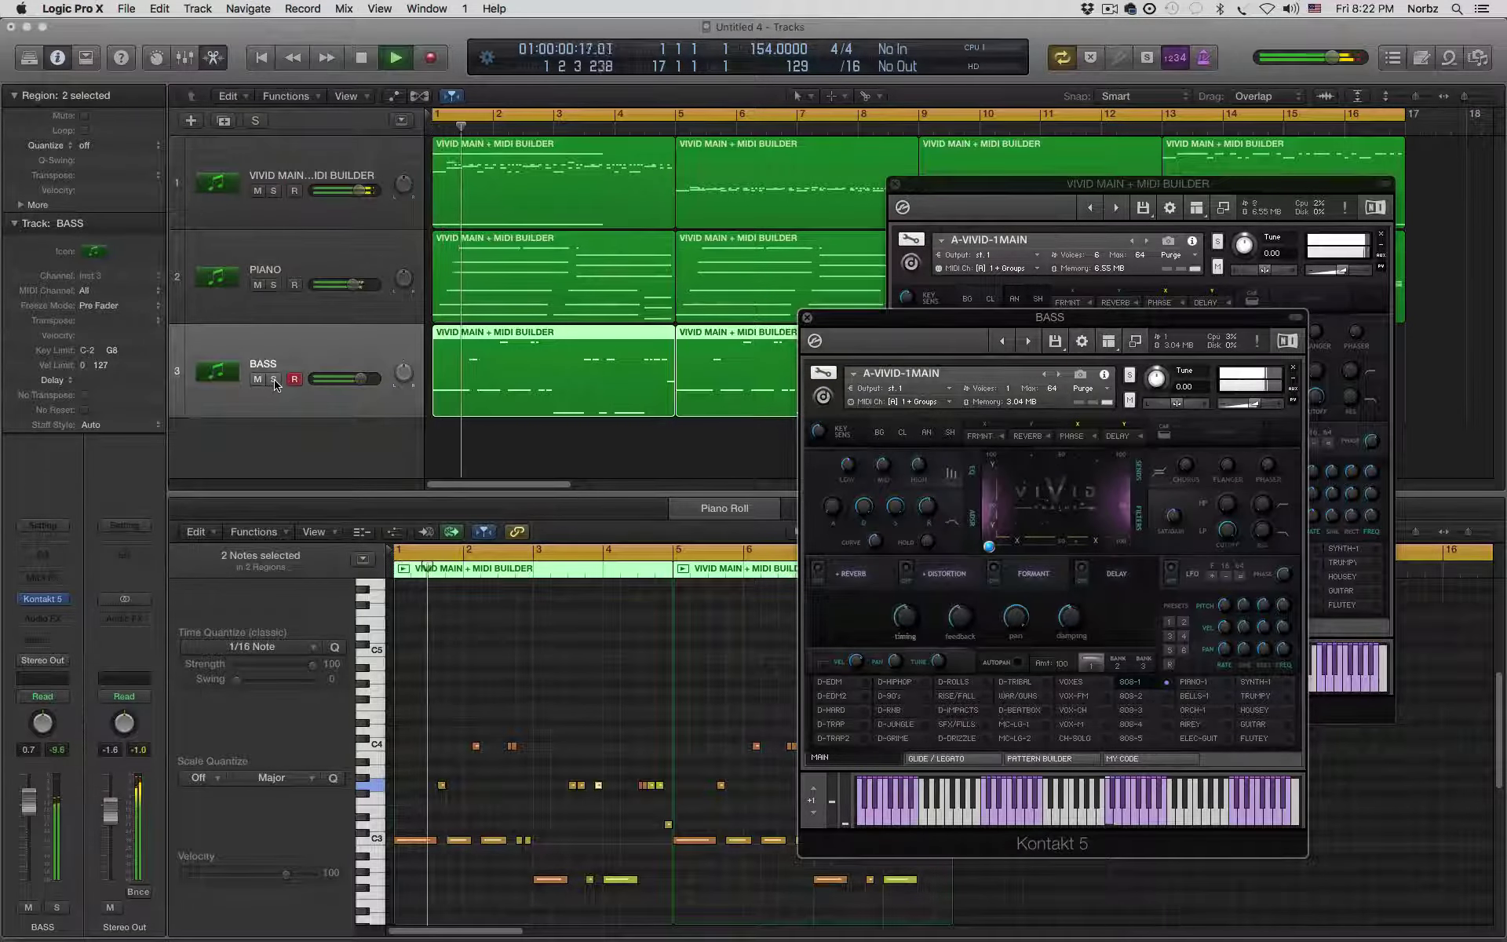
{"action": "left_click", "coordinate": [274, 379]}
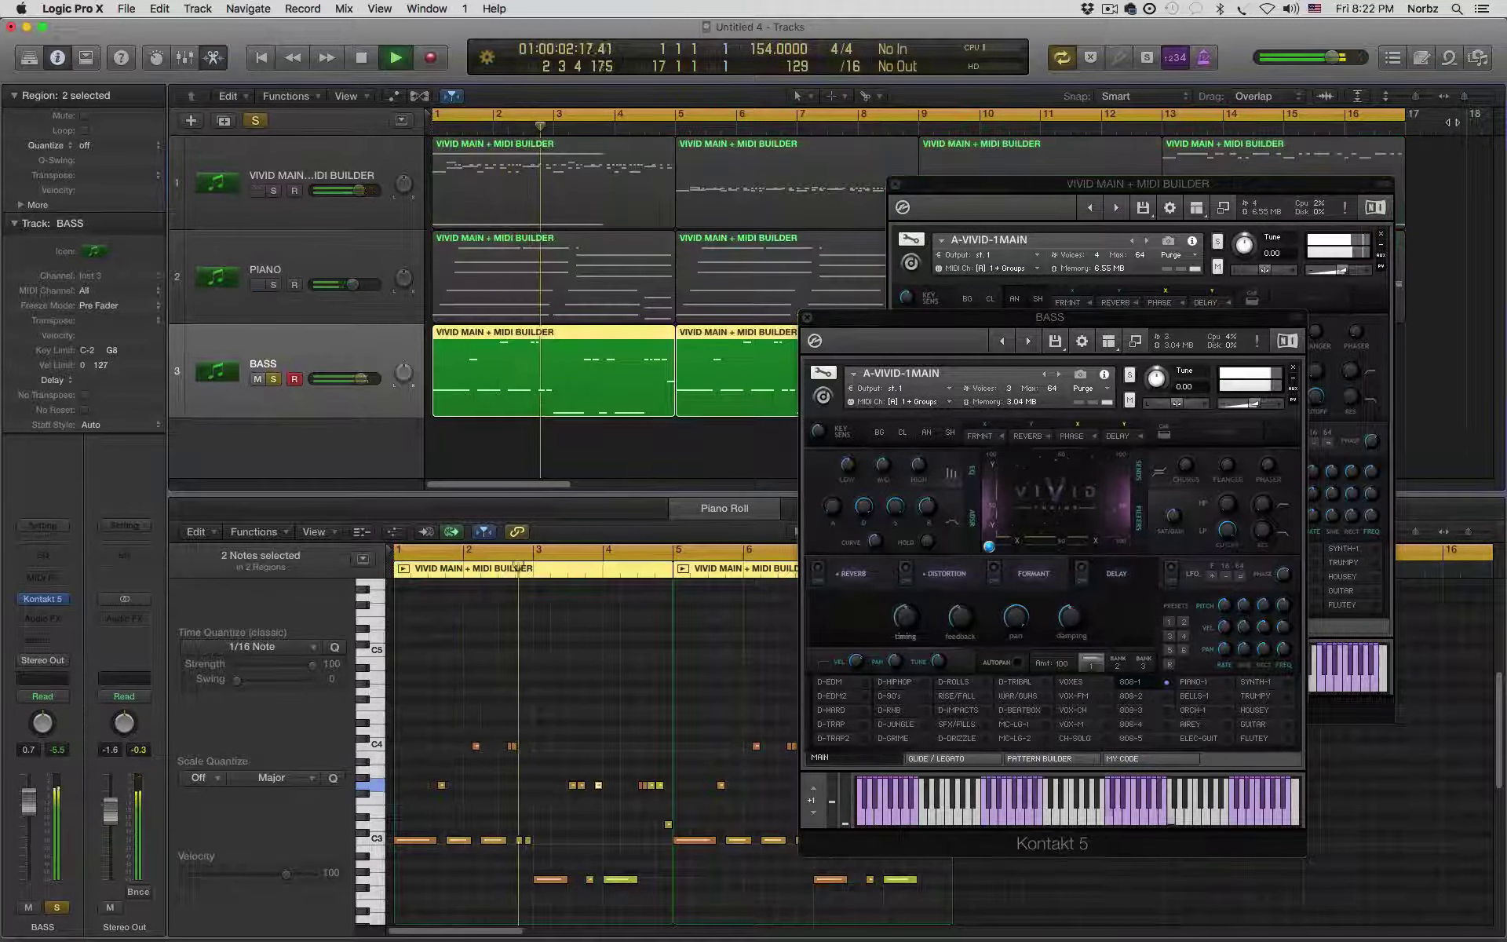
{"action": "left_click_drag", "start_coordinate": [1400, 113], "coordinate": [678, 114]}
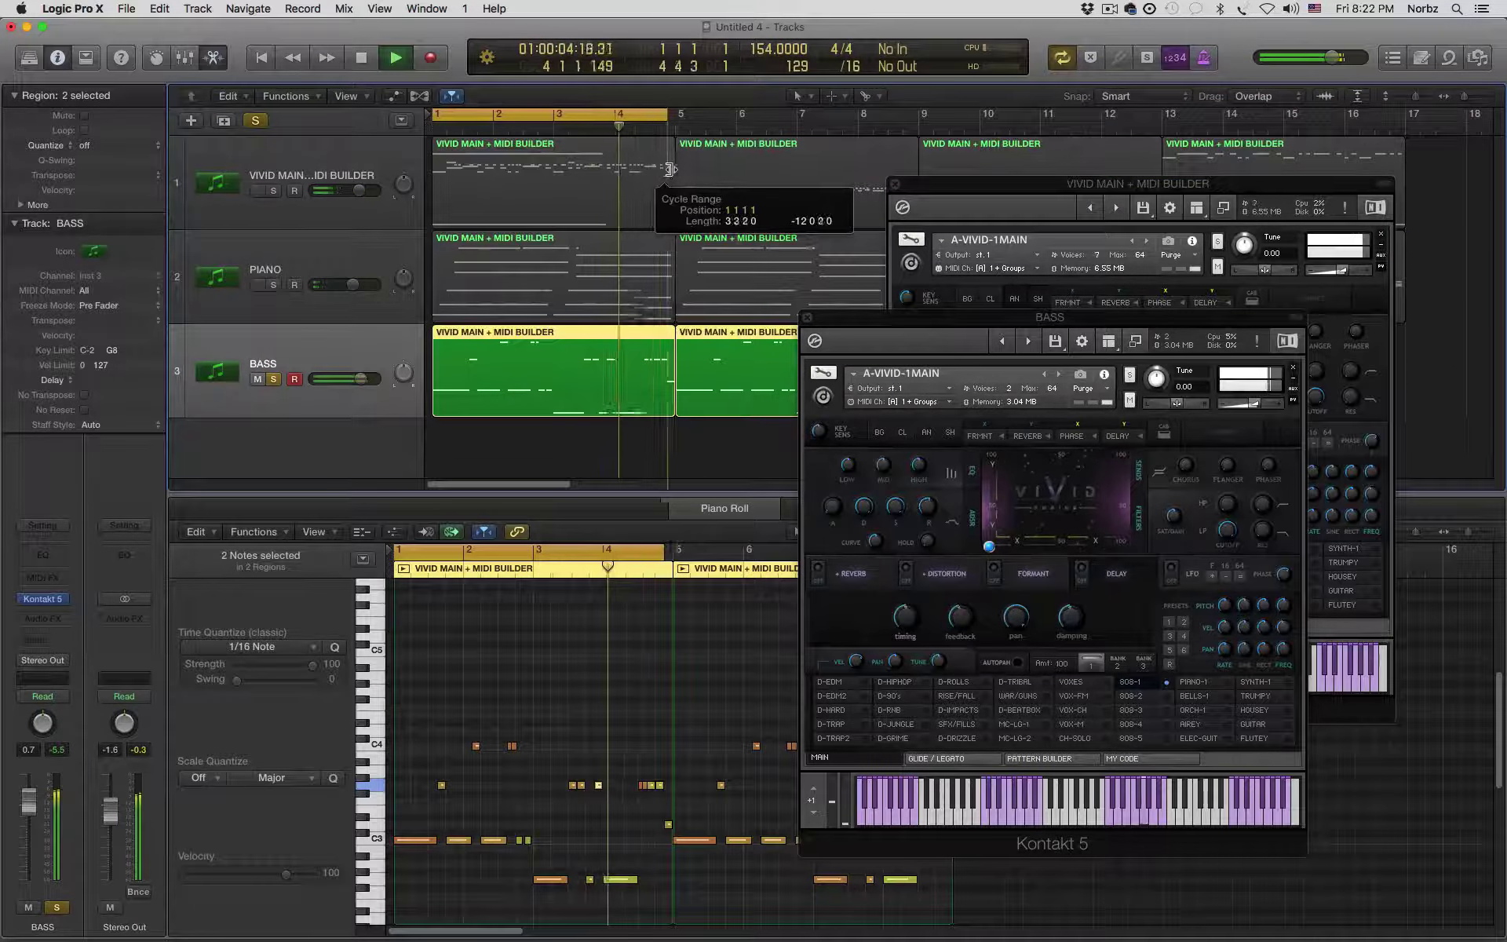
{"action": "key", "text": "s"}
- Turn on the BASS instrument's CAB effect, audition the 60s, Tw Green, UK 70s and B-WR cabinets during playback, and switch CAB off
{"action": "left_click", "coordinate": [1163, 431]}
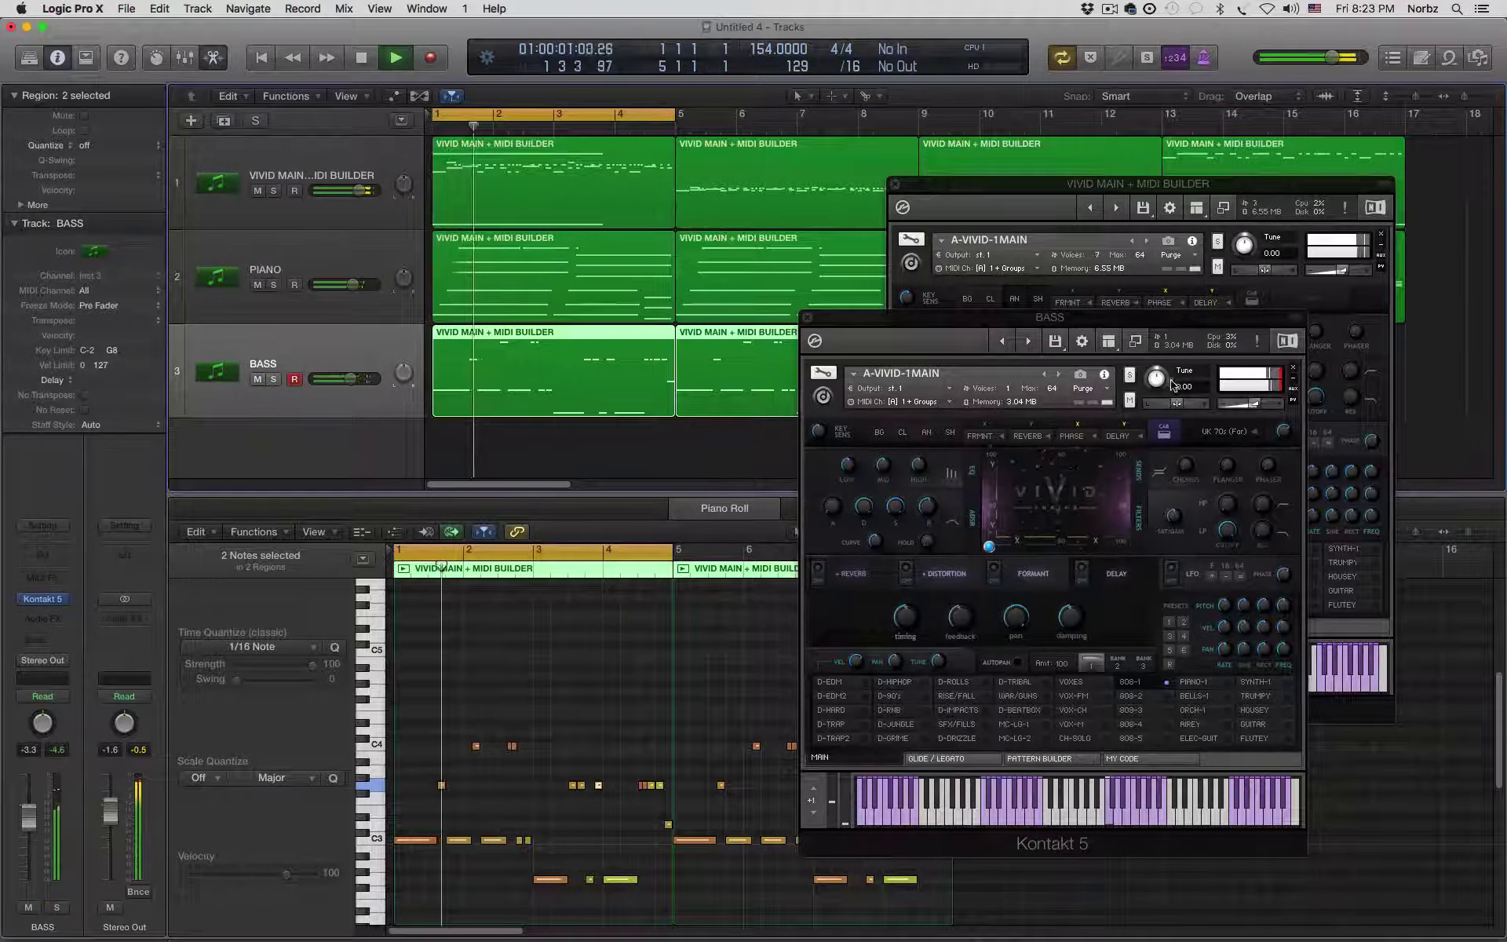
{"action": "left_click", "coordinate": [1224, 431]}
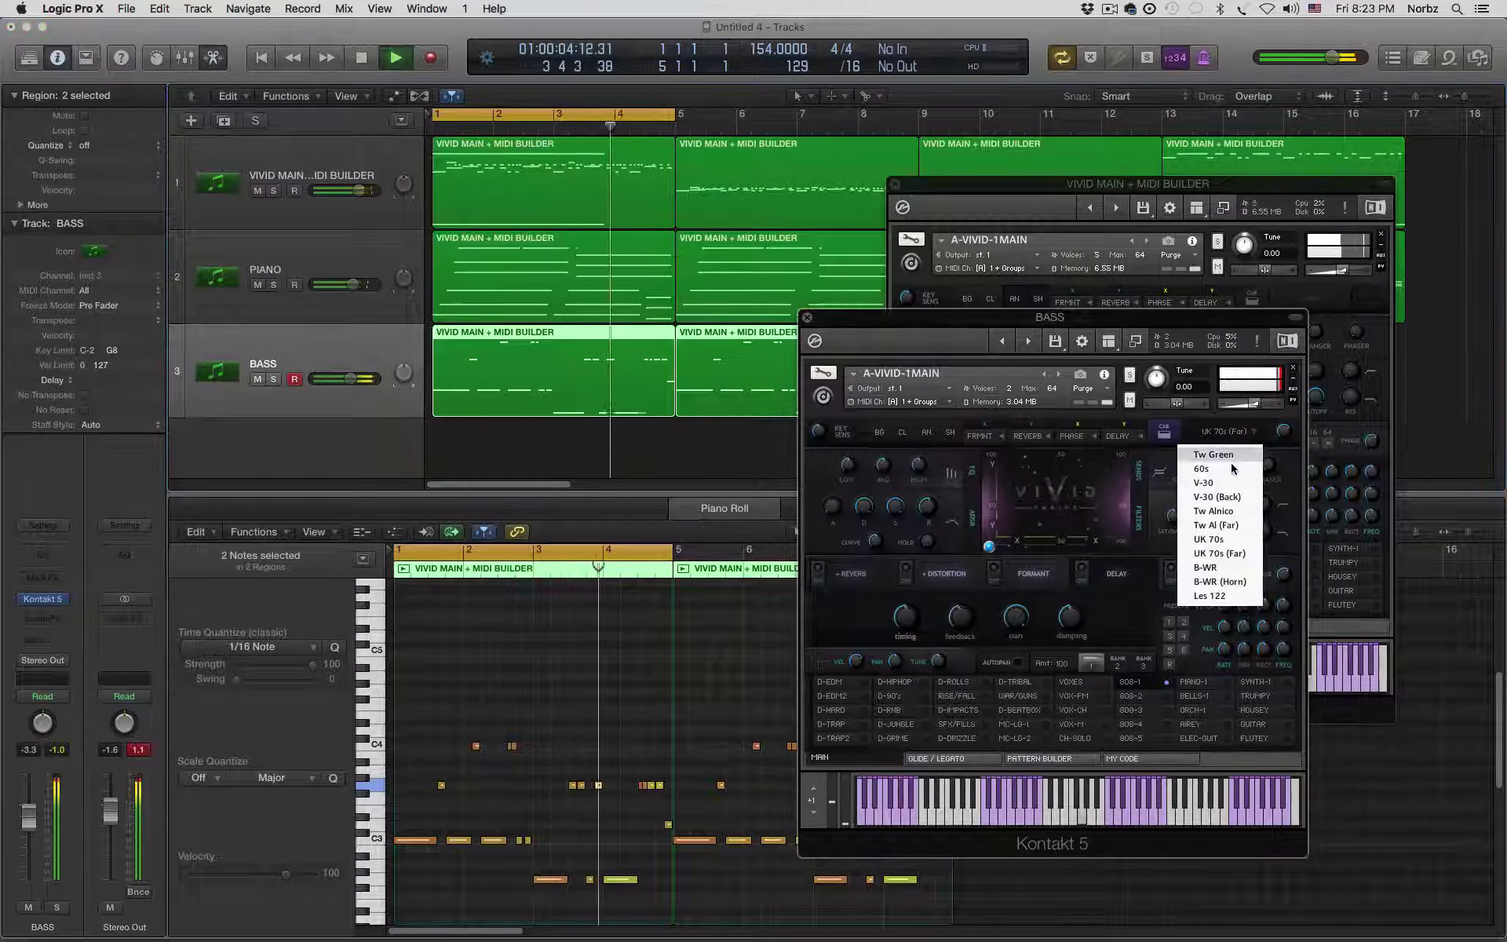
{"action": "left_click", "coordinate": [1230, 468]}
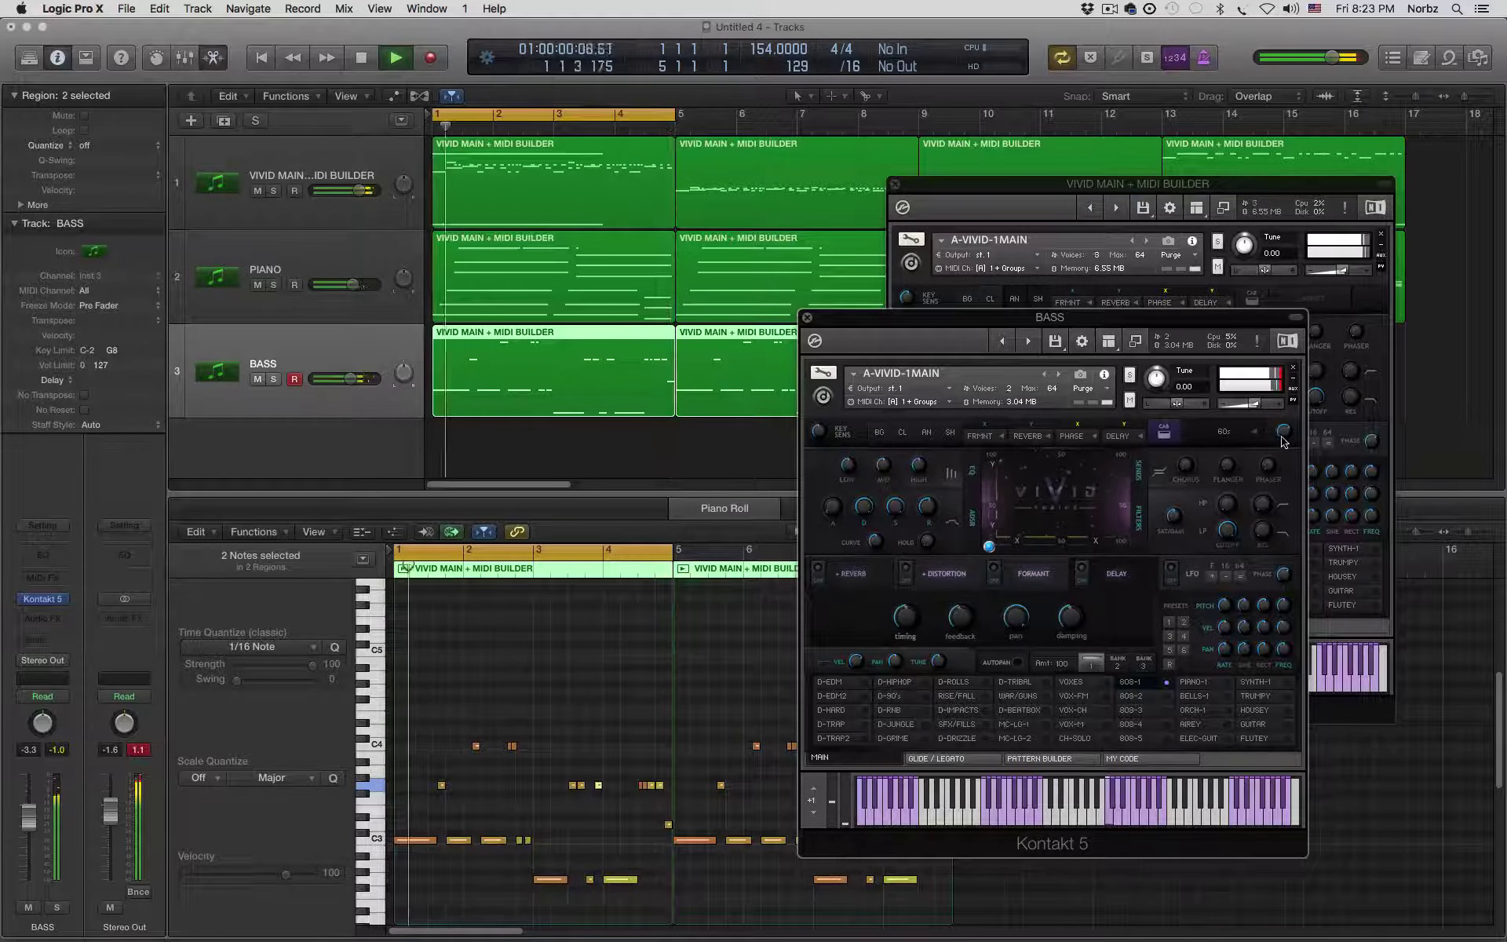
{"action": "left_click", "coordinate": [1228, 431]}
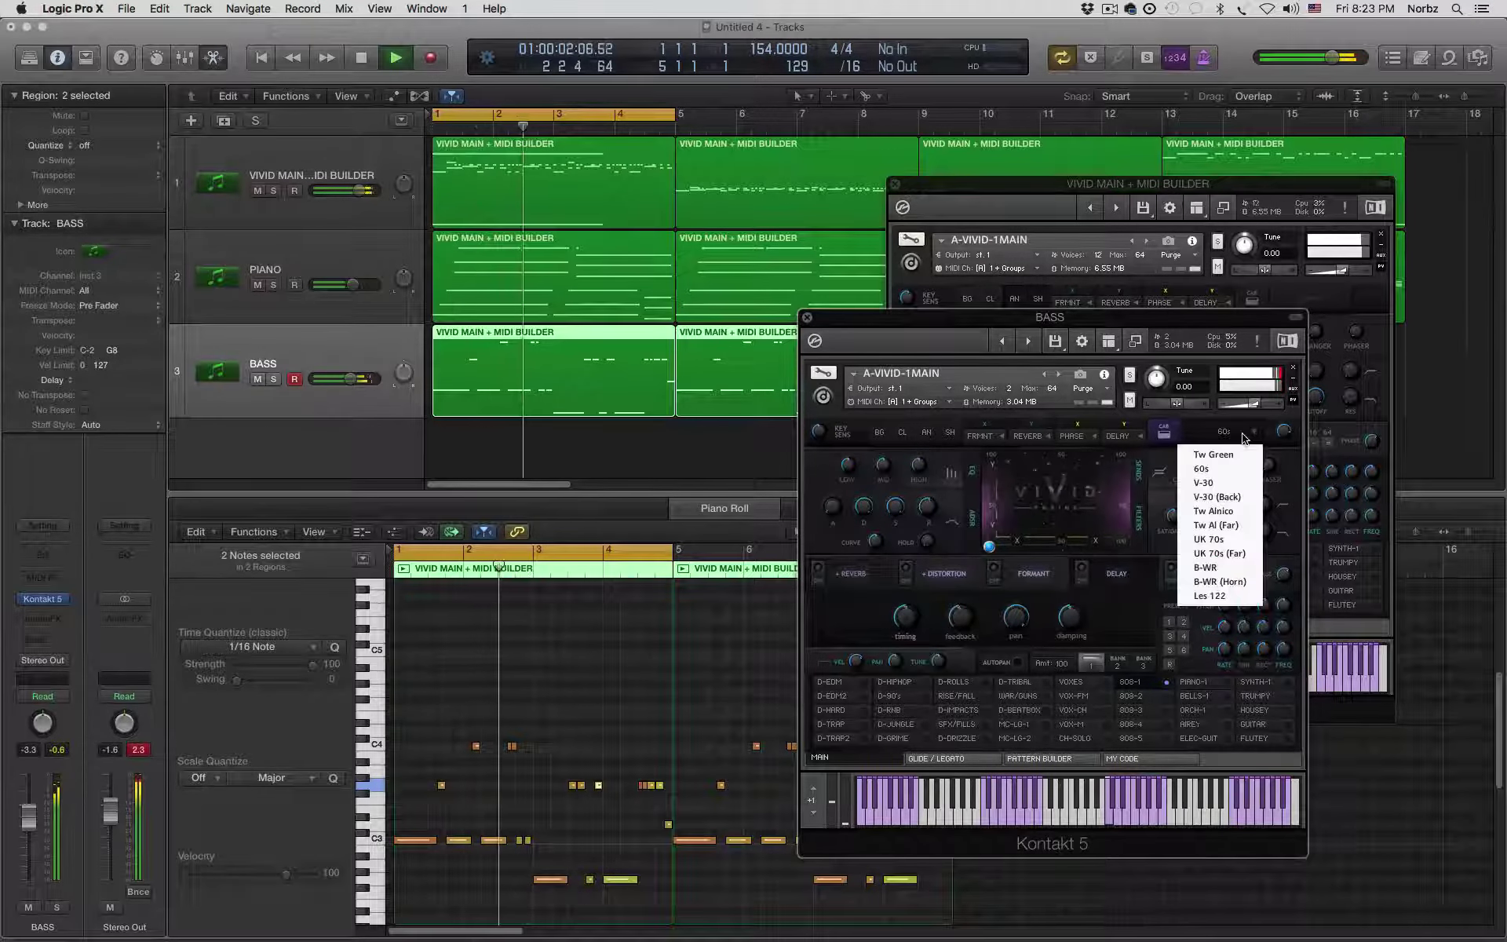
{"action": "left_click", "coordinate": [1238, 456]}
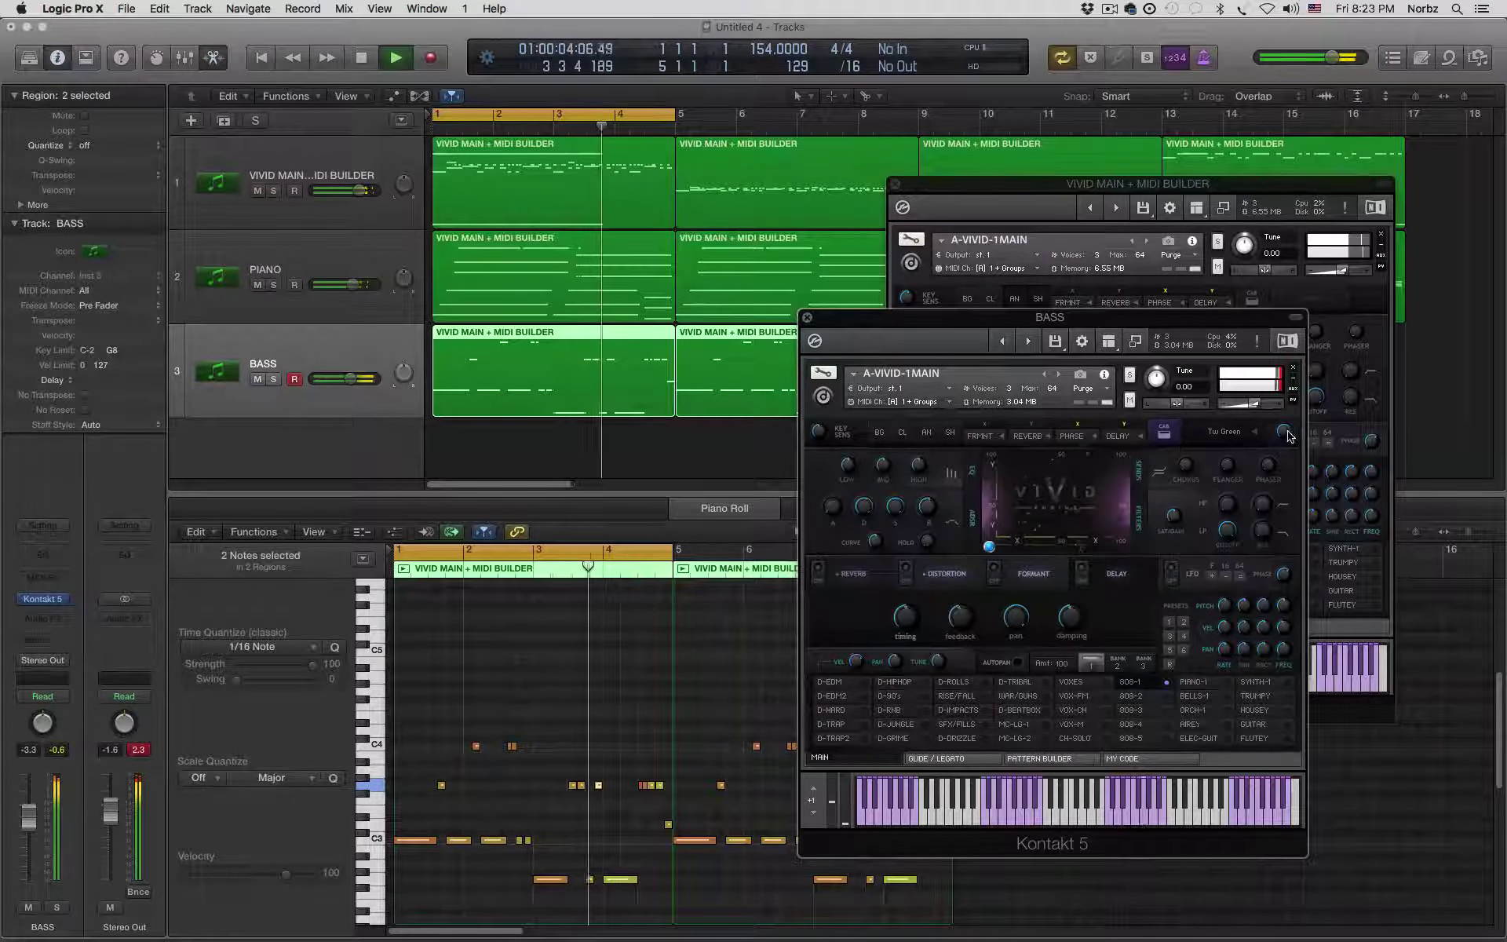
{"action": "left_click", "coordinate": [1226, 431]}
{"action": "left_click", "coordinate": [1213, 539]}
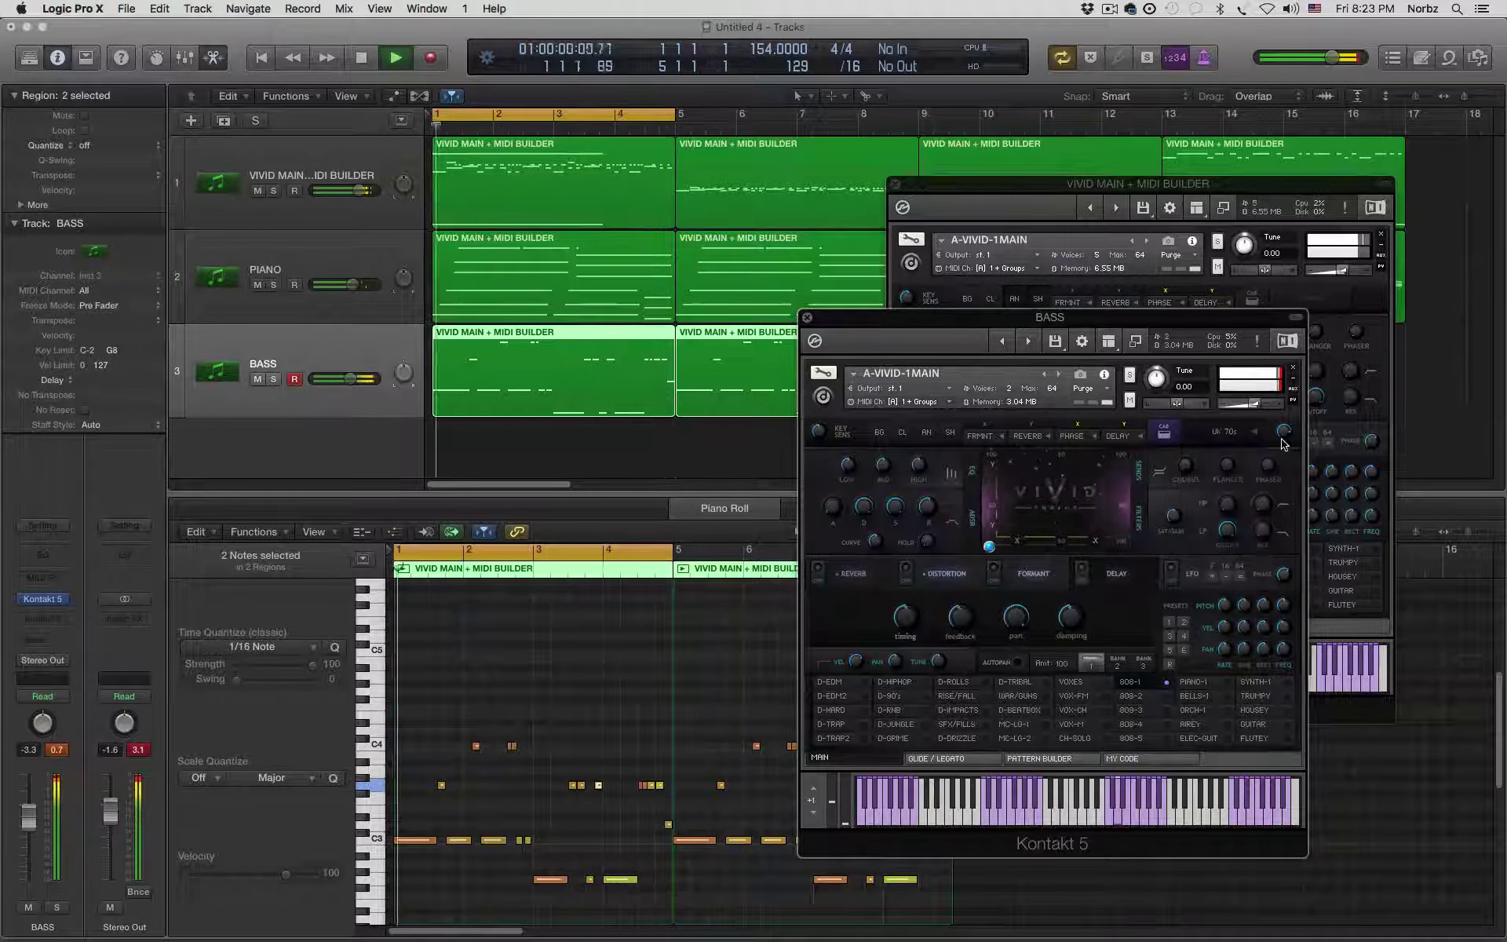
{"action": "left_click", "coordinate": [1226, 436]}
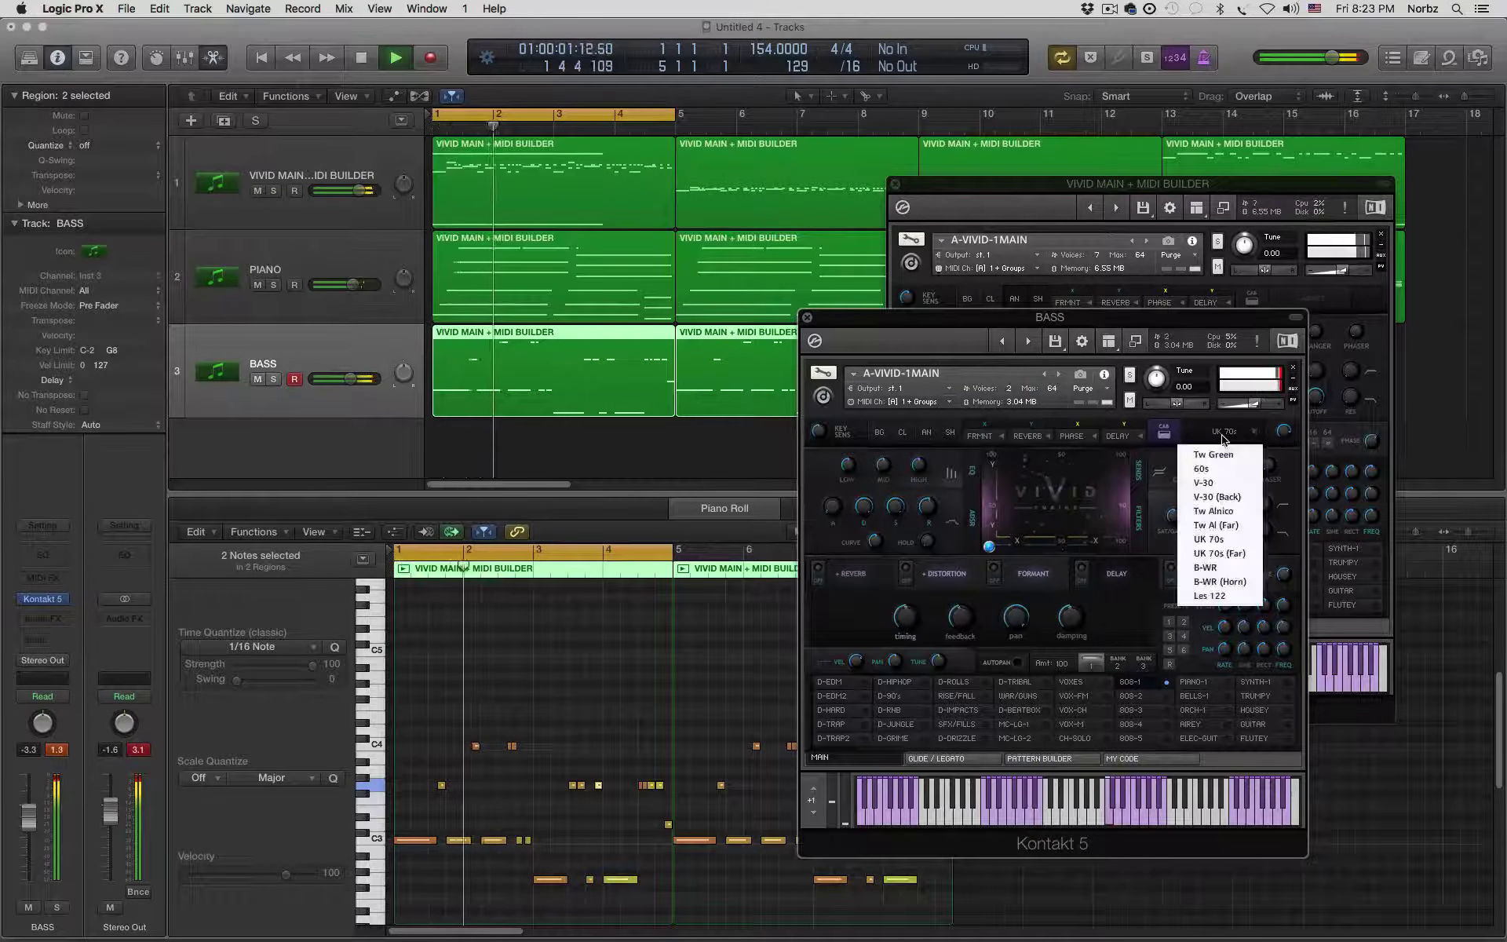
{"action": "left_click", "coordinate": [1218, 569]}
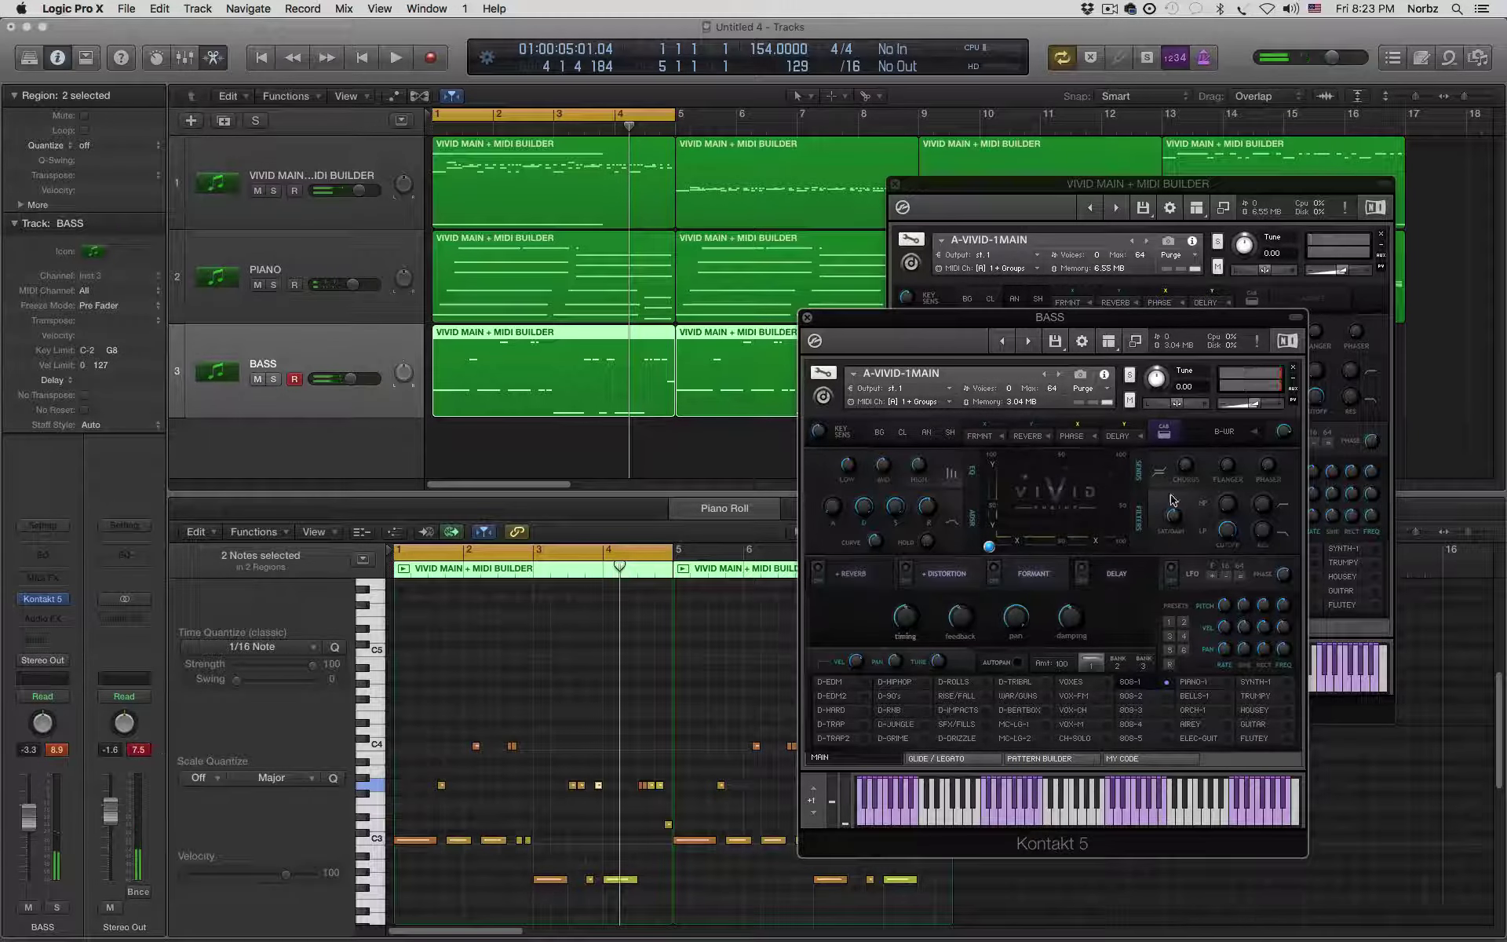
{"action": "left_click", "coordinate": [1166, 437]}
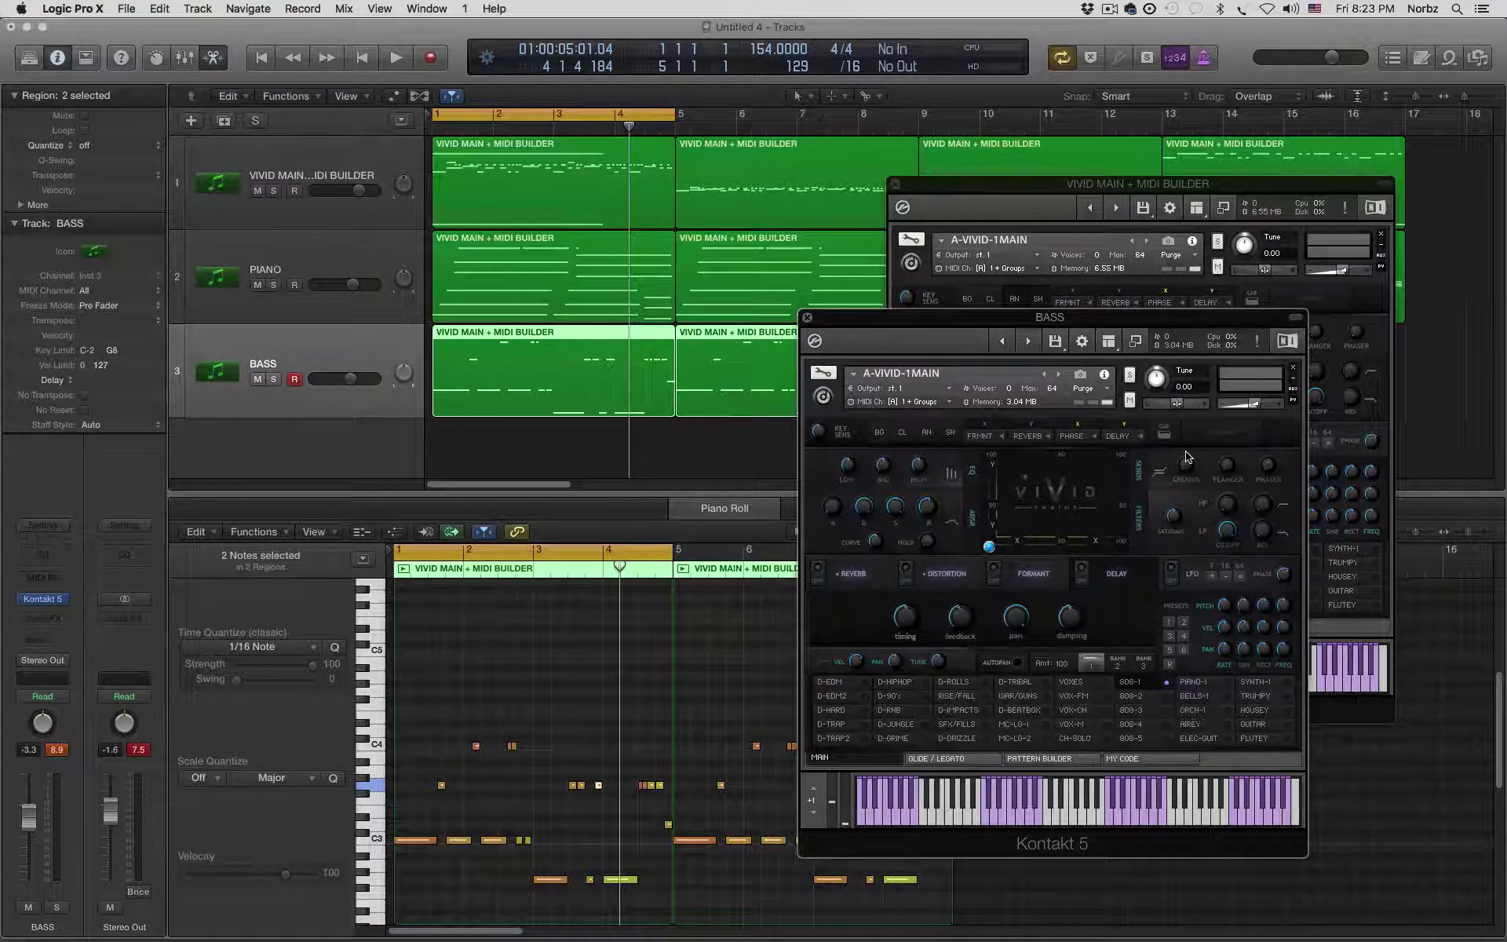
- Move the BASS instrument window out of the way and shift the blue XY pad point in VIVID MAIN + MIDI BUILDER towards the pad's upper-left
{"action": "left_click_drag", "start_coordinate": [1059, 317], "coordinate": [1506, 369]}
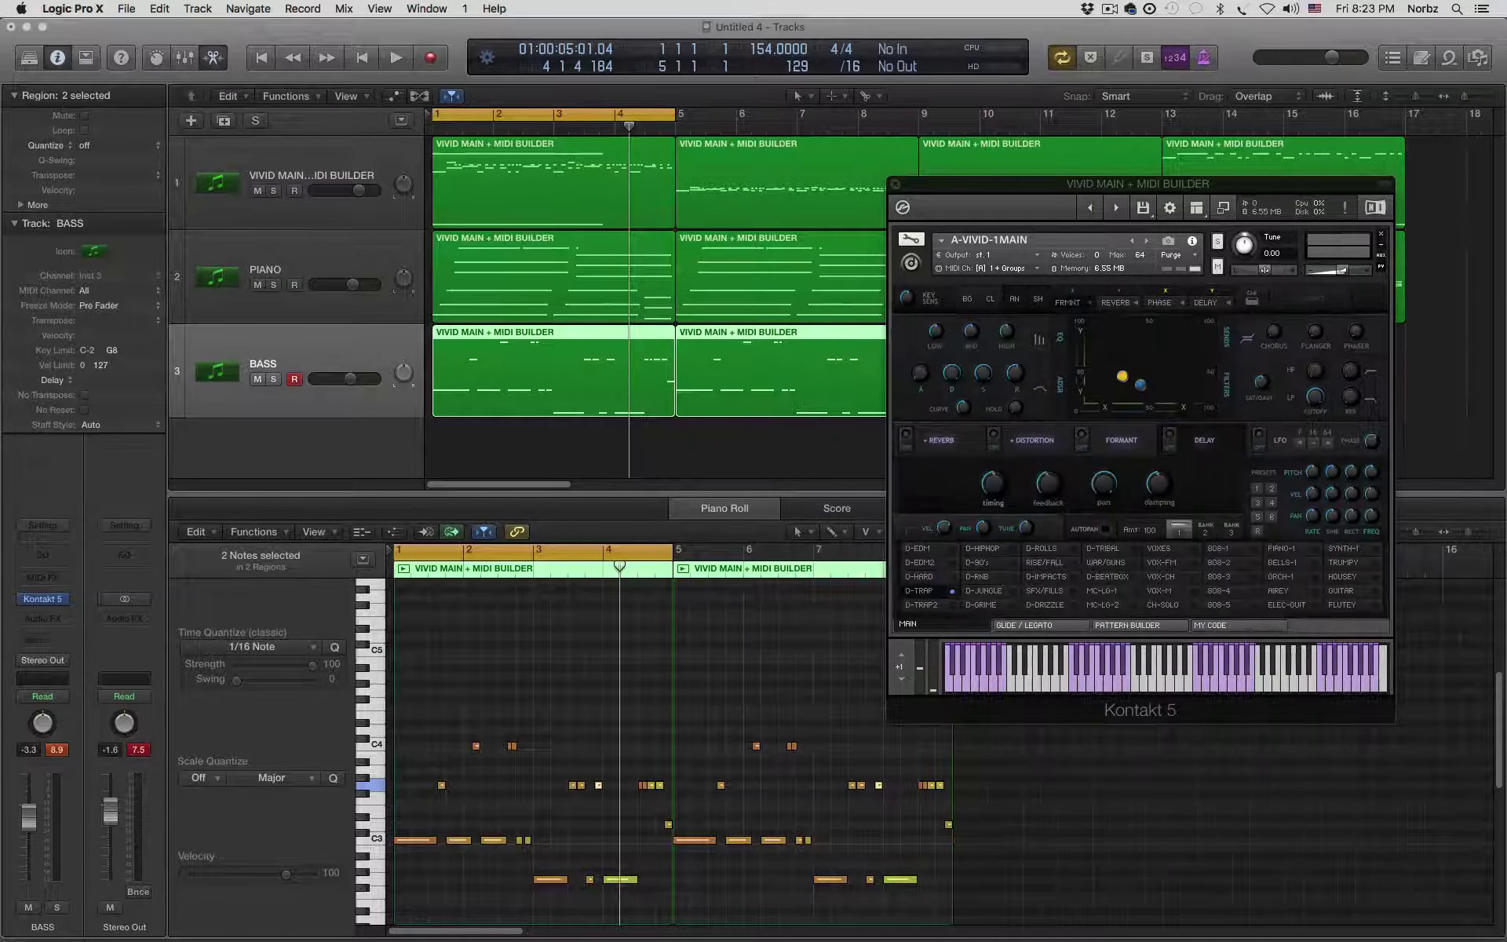
{"action": "left_click_drag", "start_coordinate": [1093, 184], "coordinate": [1026, 192]}
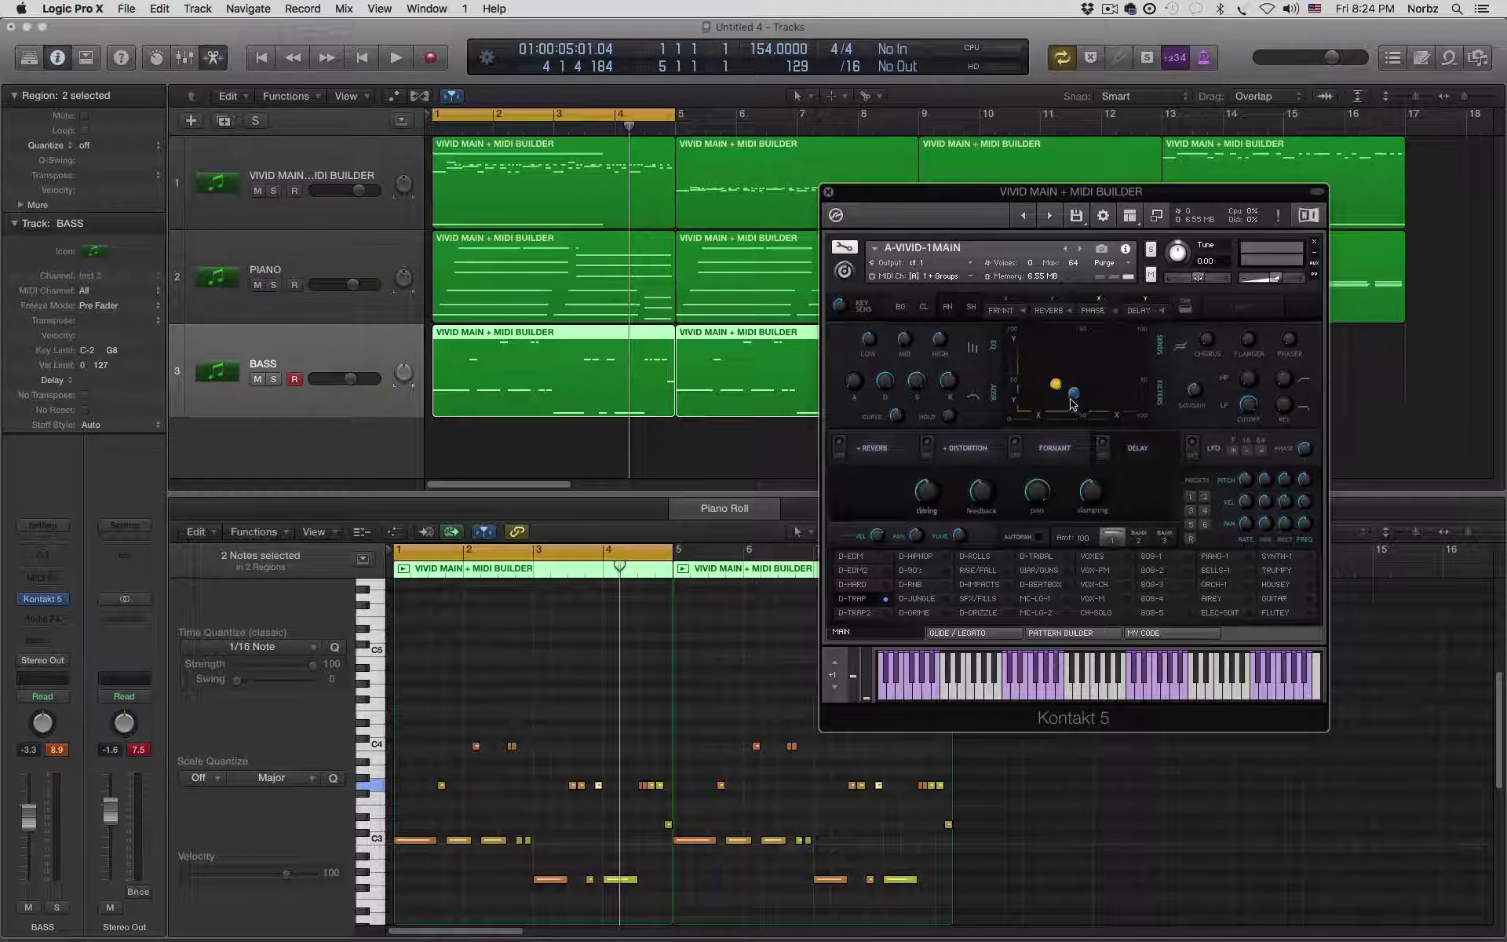
{"action": "left_click_drag", "start_coordinate": [1070, 399], "coordinate": [1036, 351]}
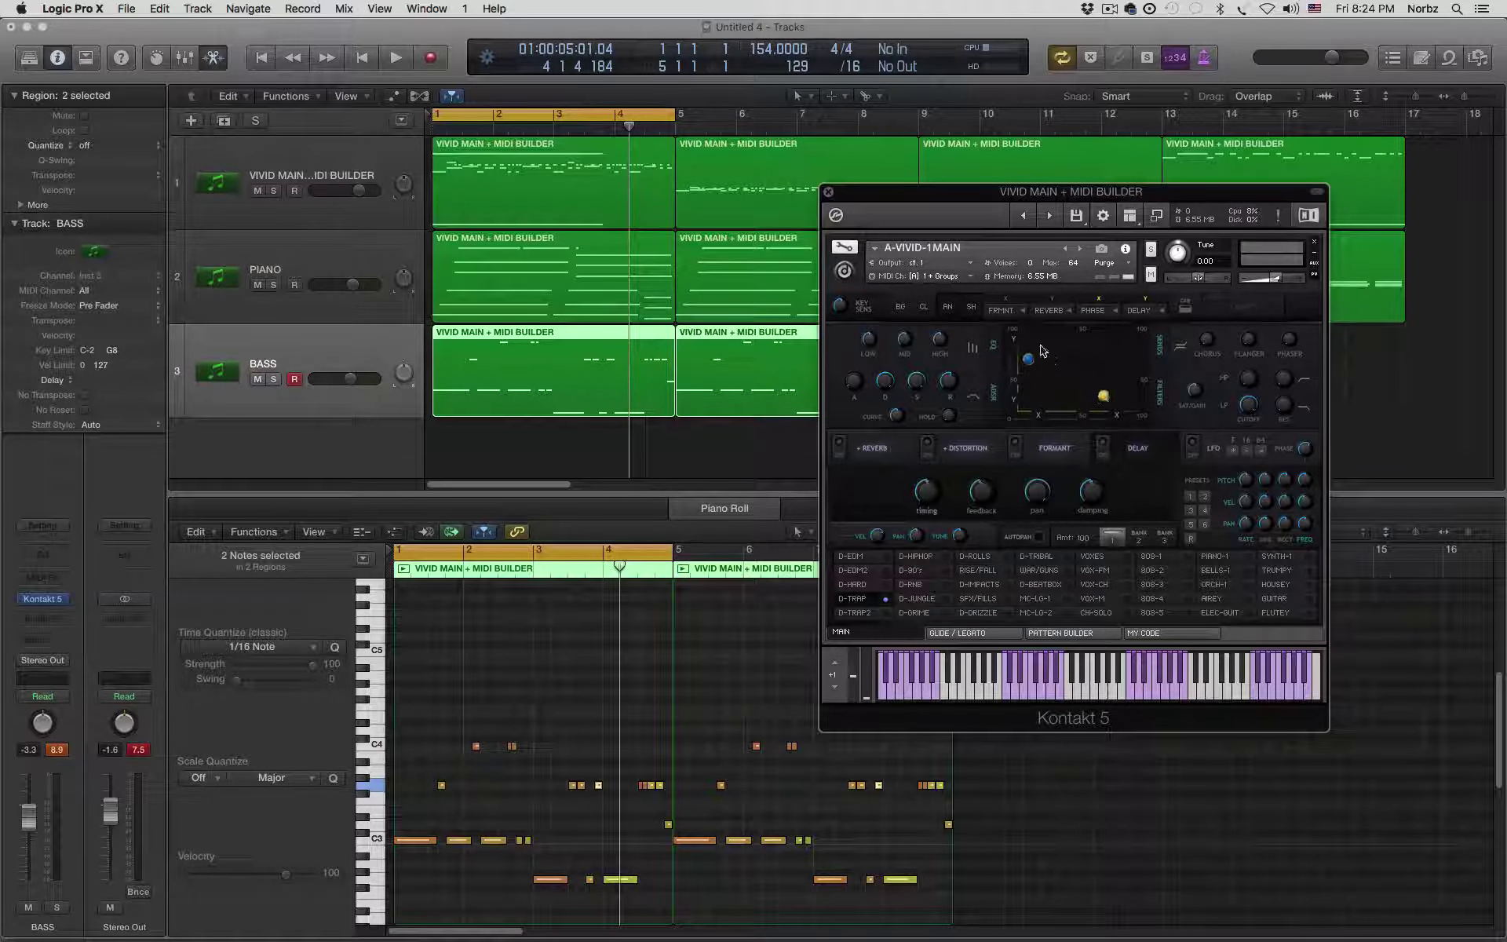
- Examine the effect choices available for the XY pad's REVERB and PHASE assignments without changing them
{"action": "left_click", "coordinate": [1048, 310]}
{"action": "left_click", "coordinate": [1061, 314]}
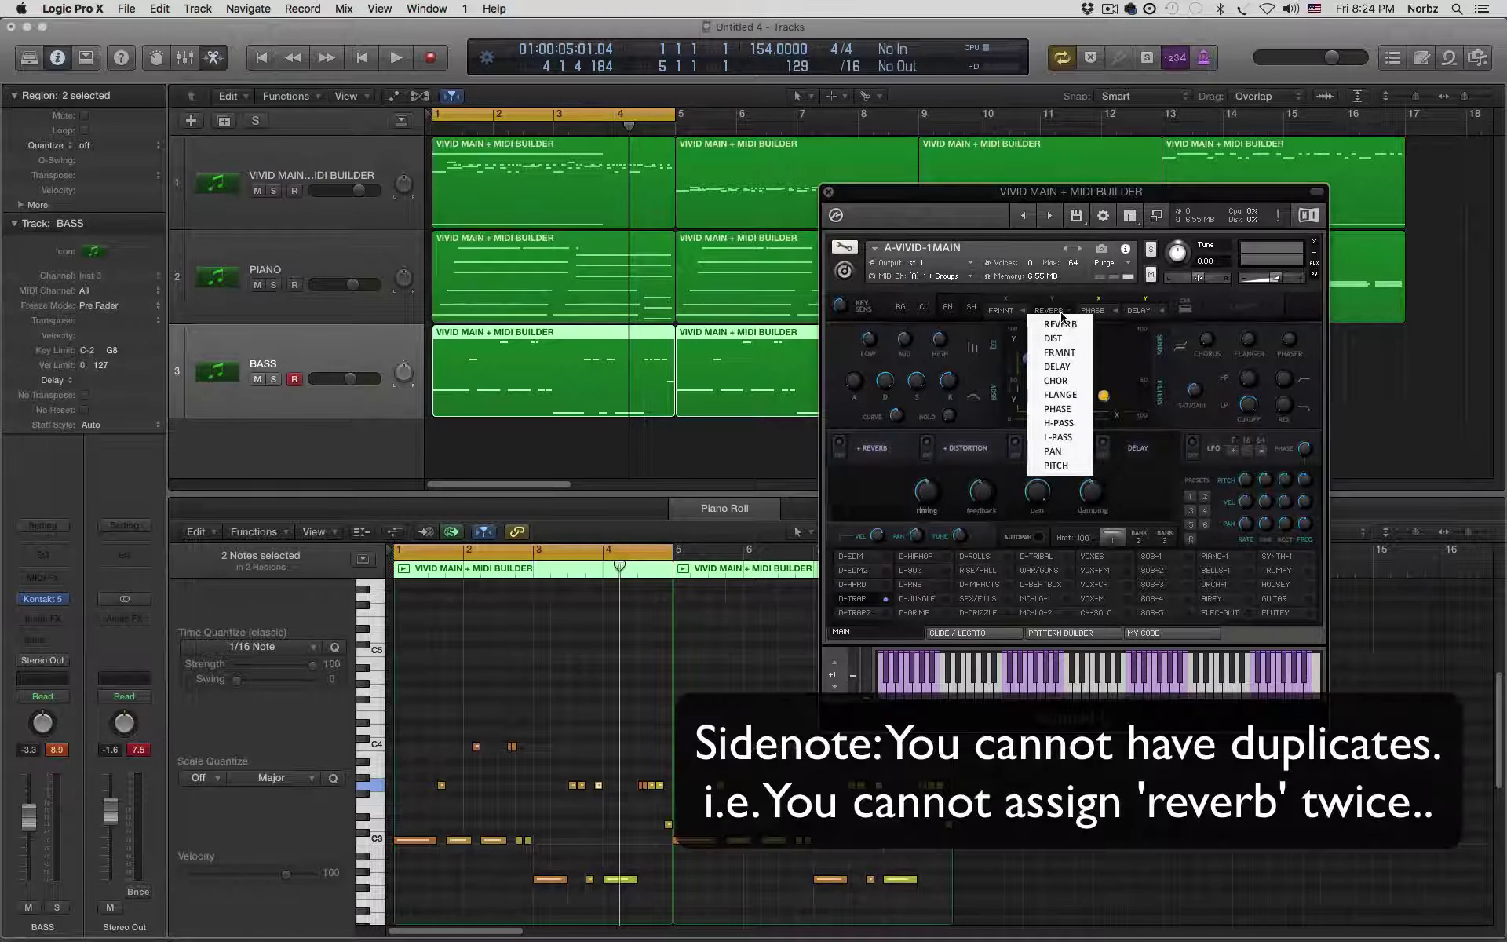
{"action": "left_click", "coordinate": [1117, 314]}
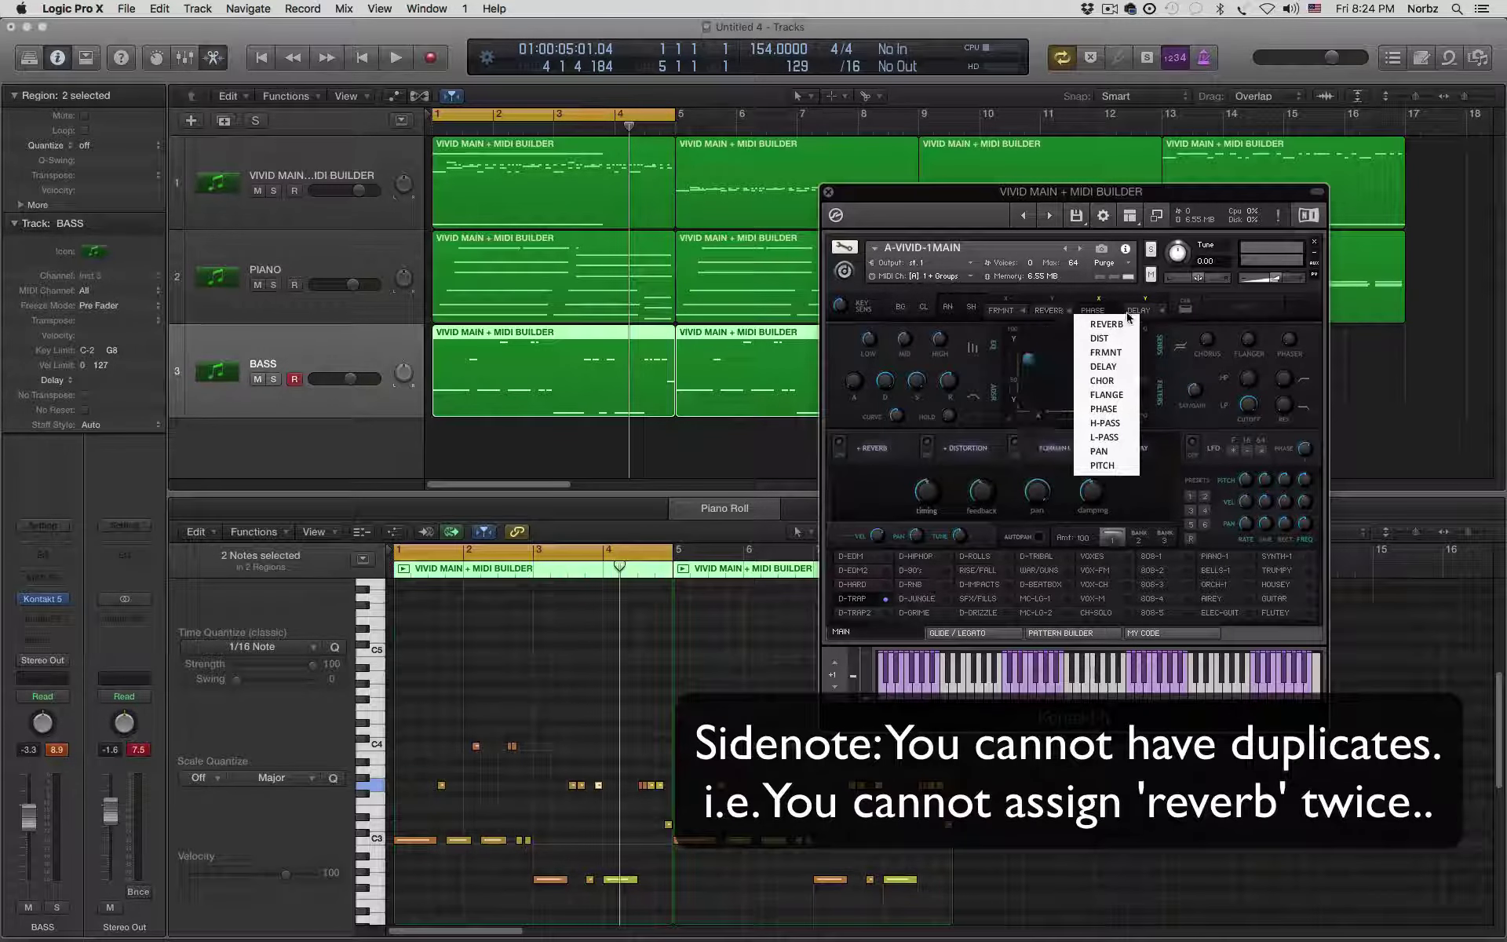
{"action": "left_click", "coordinate": [1061, 348]}
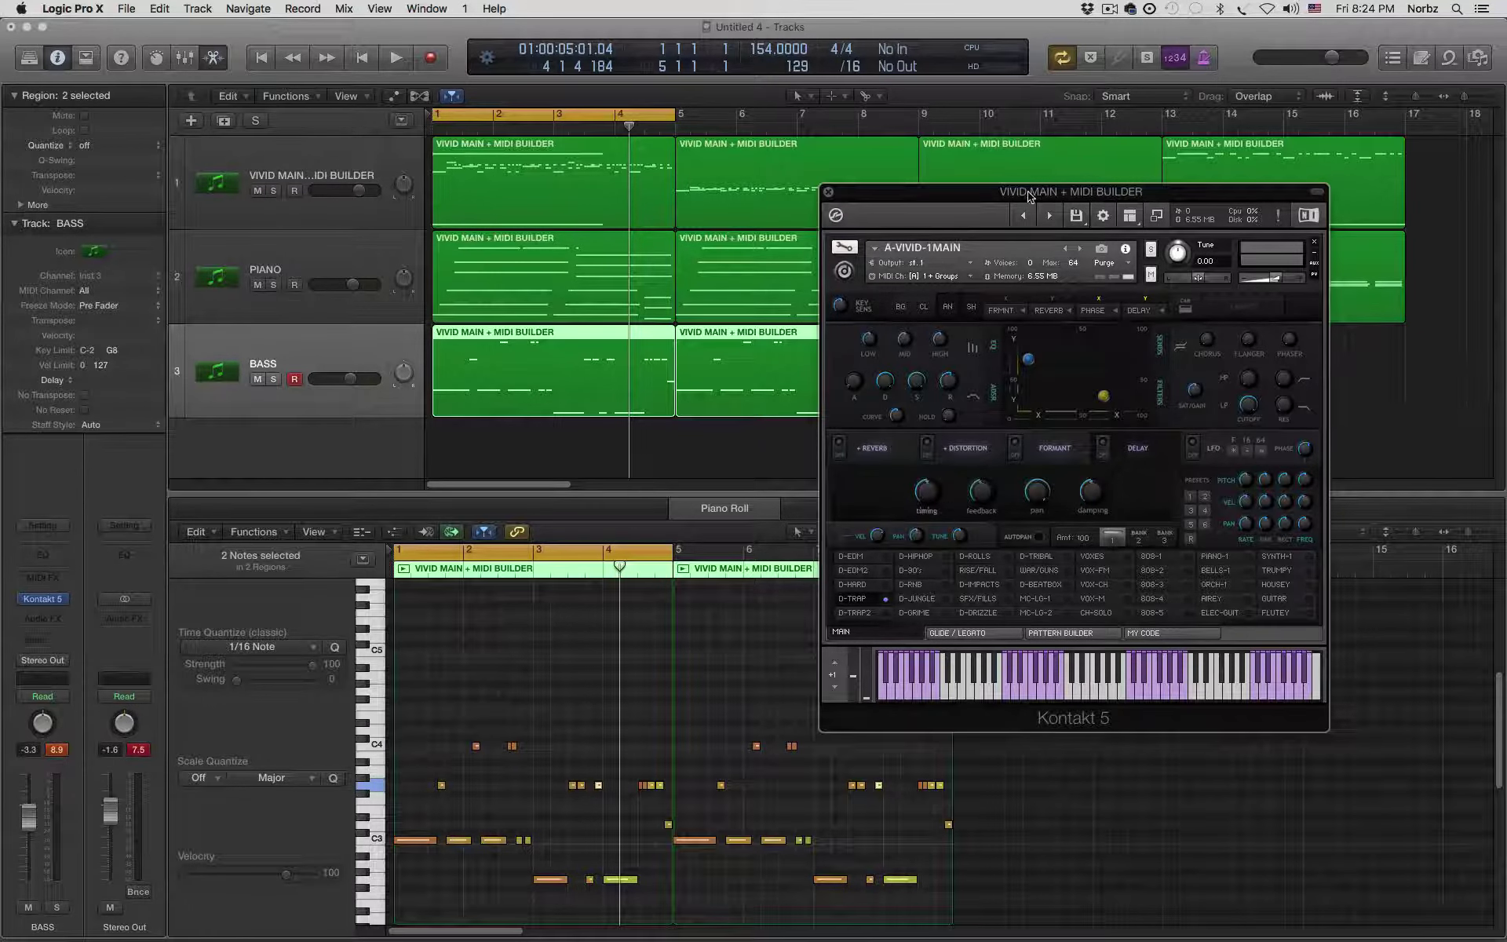
- Close the VIVID MAIN + MIDI BUILDER instrument window and raise the blue XY pad point in the soloed PIANO track's A-VIVID-1MAIN
{"action": "left_click_drag", "start_coordinate": [1029, 196], "coordinate": [1074, 229]}
{"action": "key", "text": "super+w"}
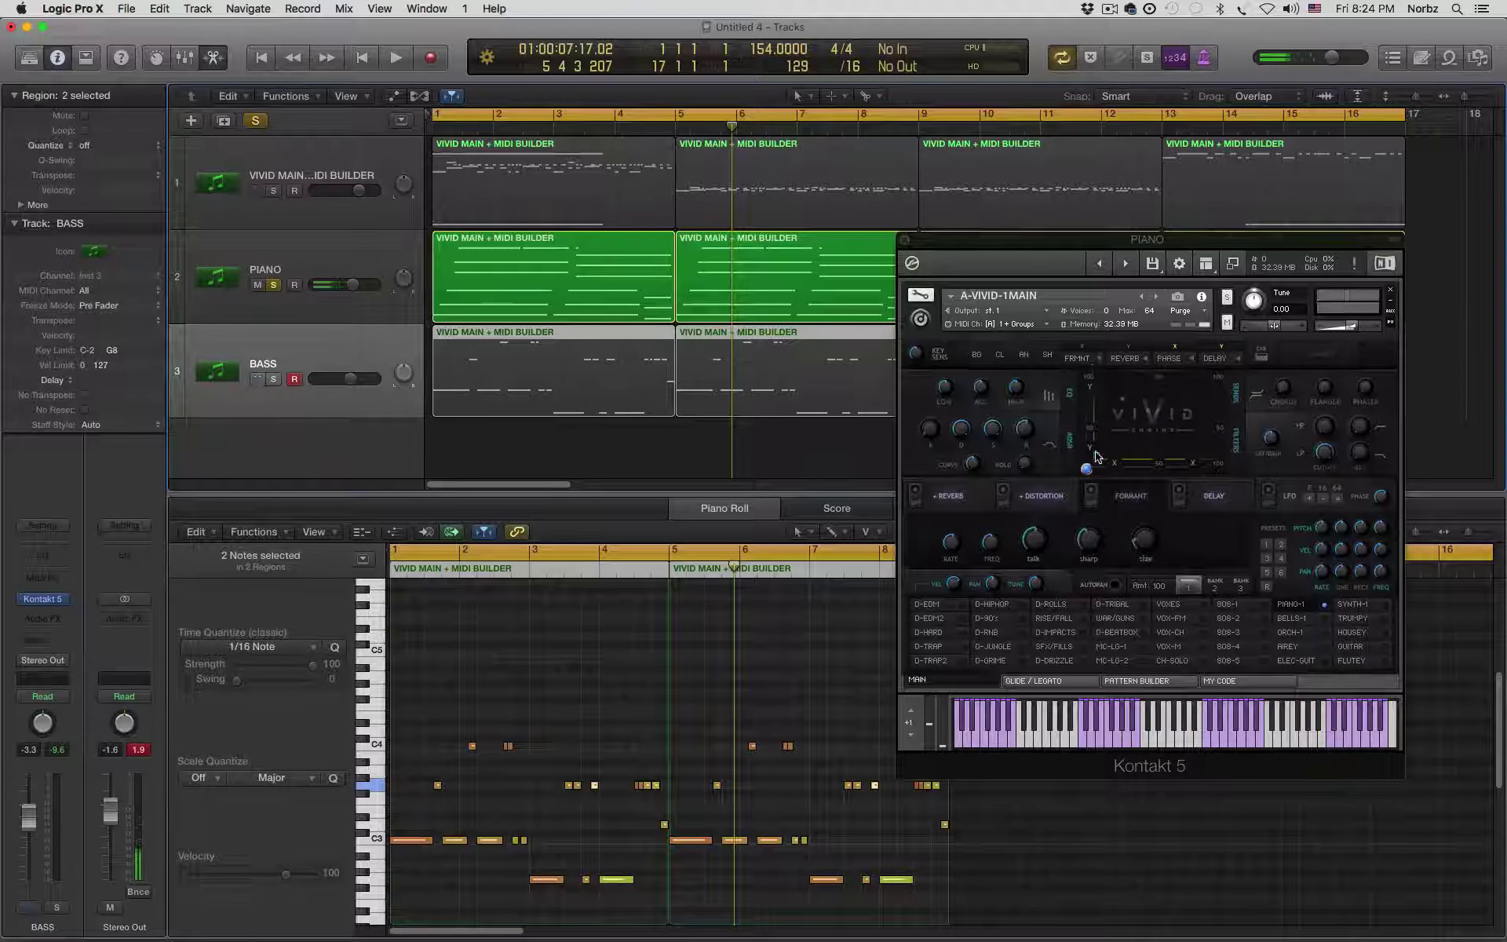
{"action": "left_click_drag", "start_coordinate": [1089, 470], "coordinate": [1108, 414]}
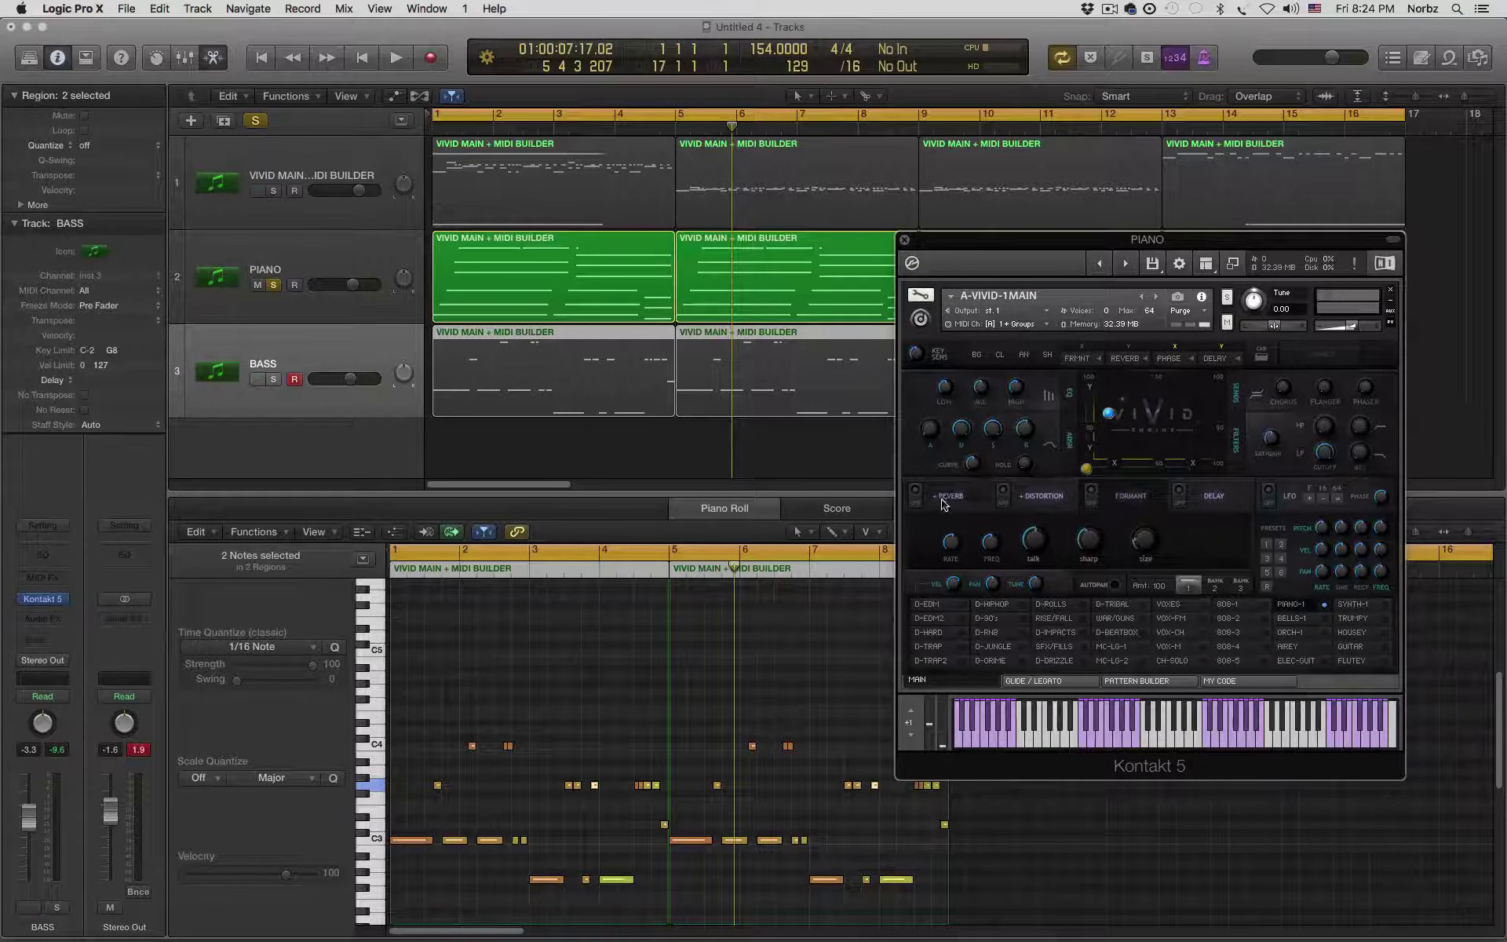
- Turn on the FORMANT and REVERB effects in the PIANO instrument and display the REVERB parameters
{"action": "left_click", "coordinate": [1095, 508]}
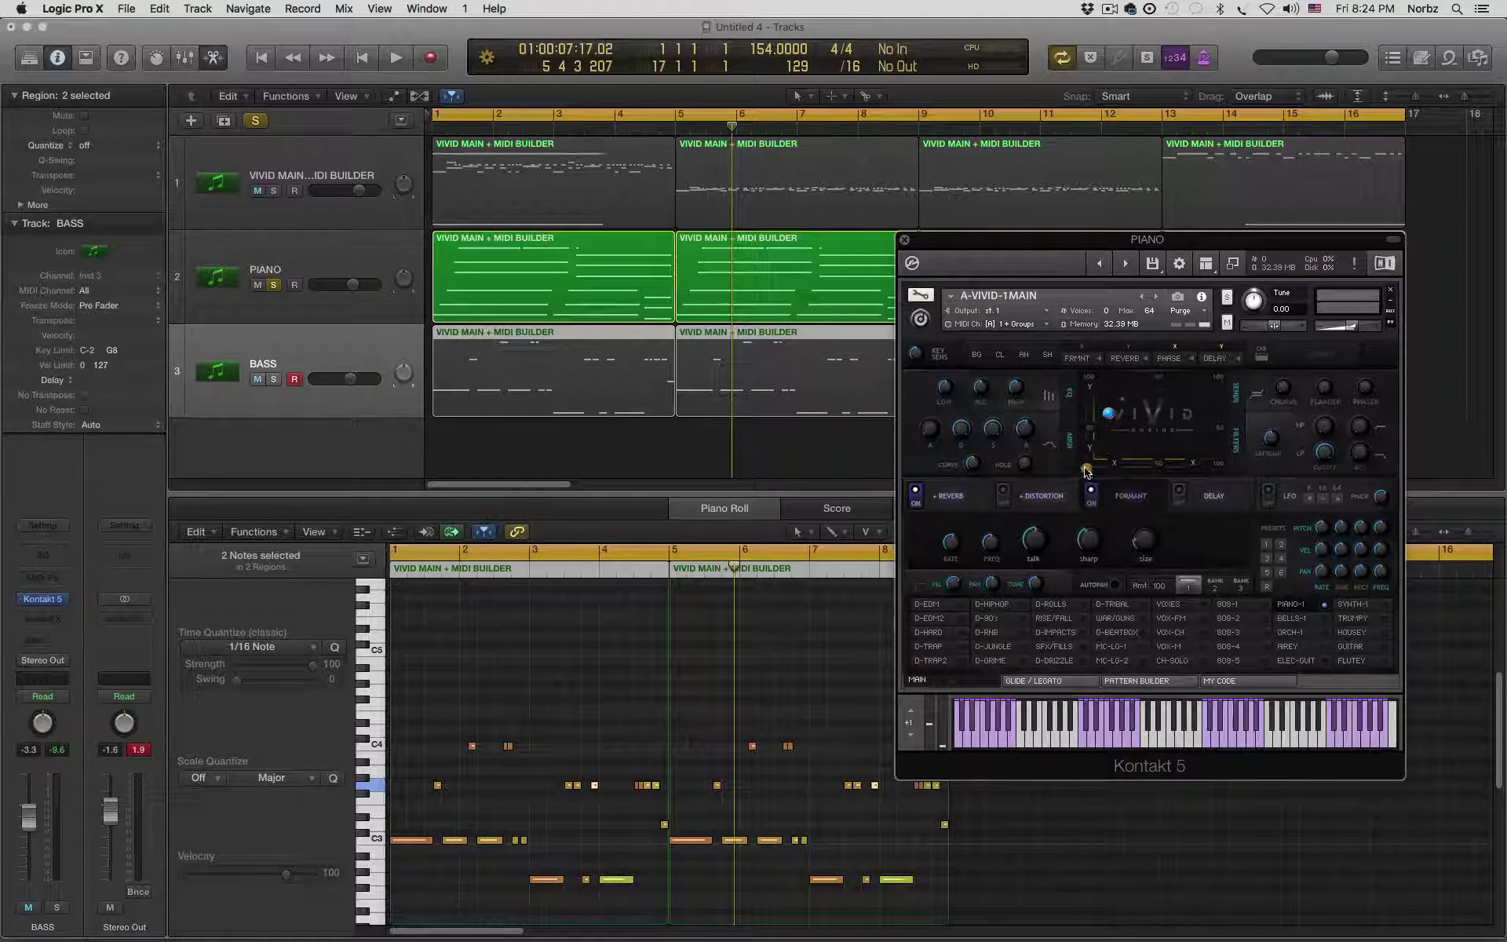
{"action": "left_click", "coordinate": [1095, 358]}
{"action": "left_click", "coordinate": [1122, 442]}
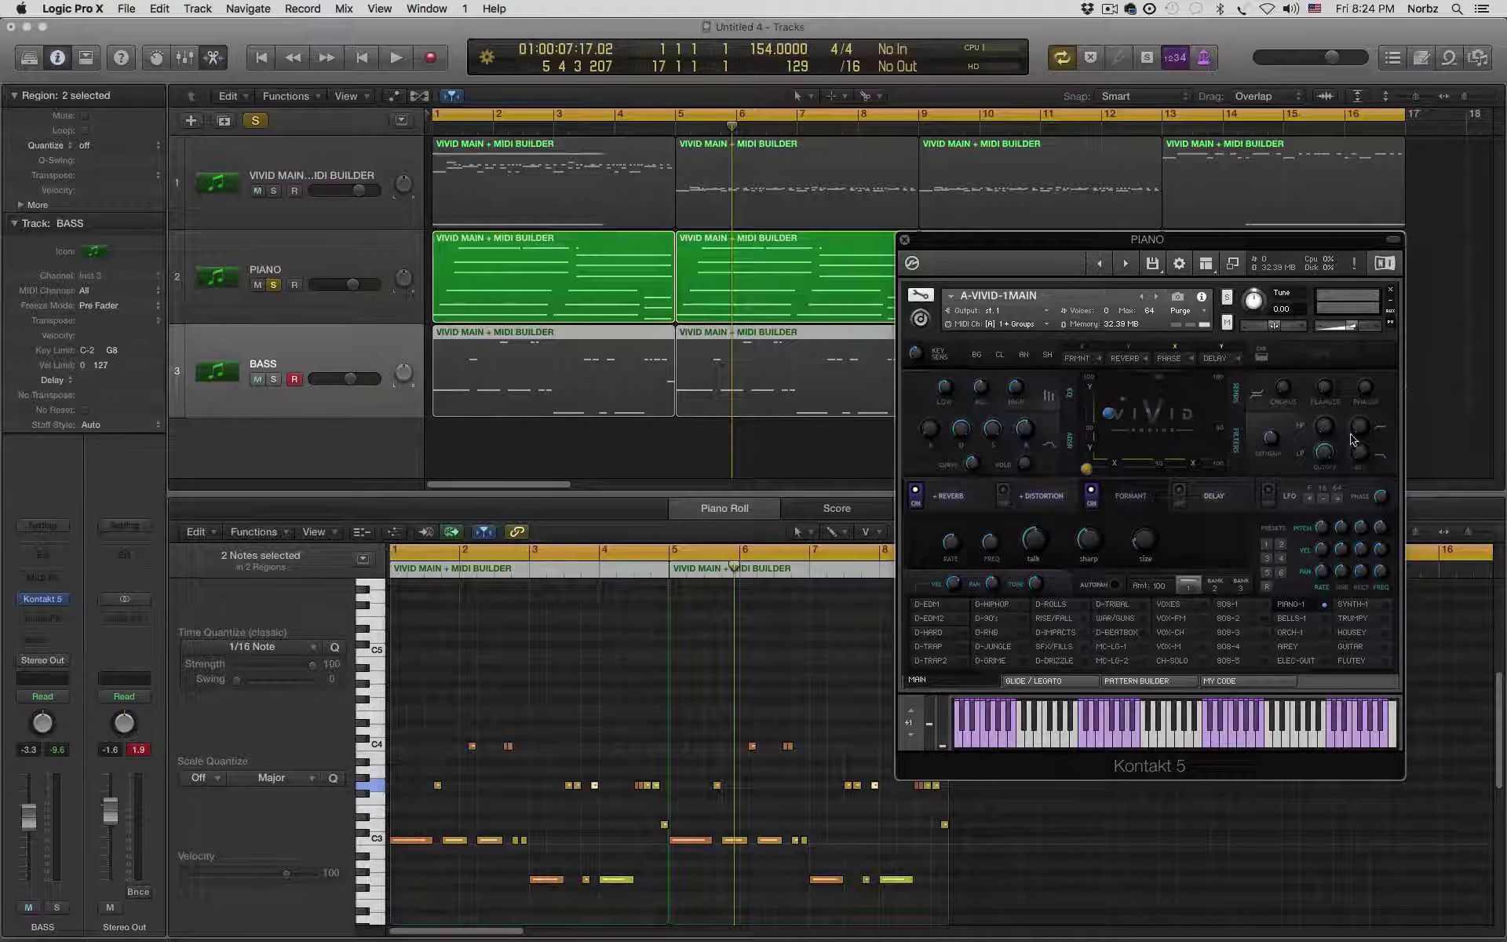
{"action": "left_click", "coordinate": [1225, 364]}
{"action": "left_click", "coordinate": [1145, 413]}
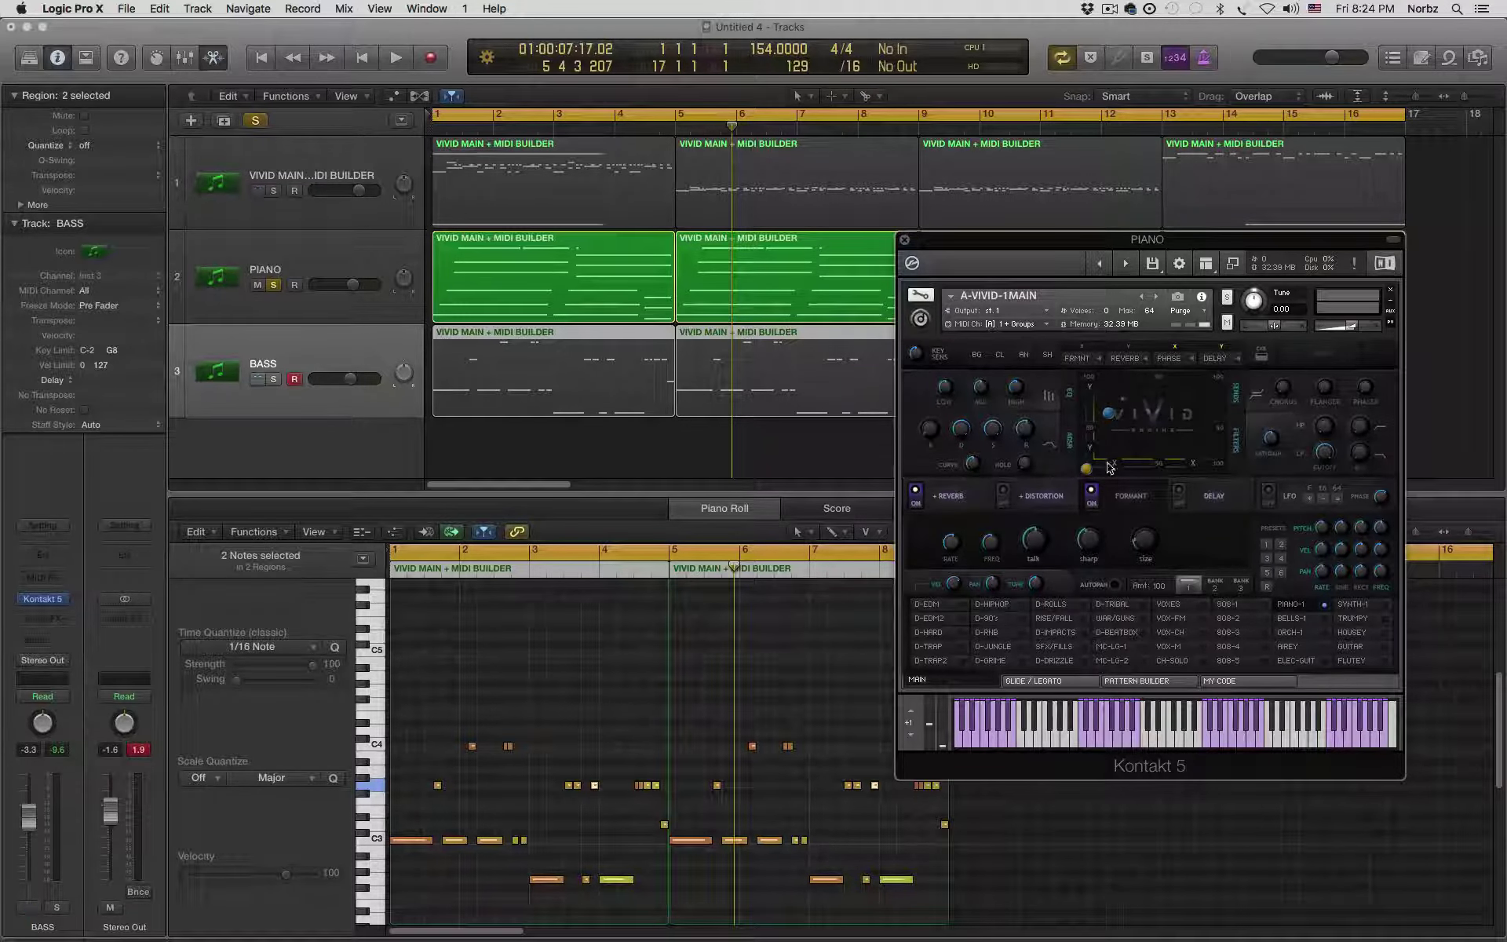
{"action": "left_click", "coordinate": [1092, 488]}
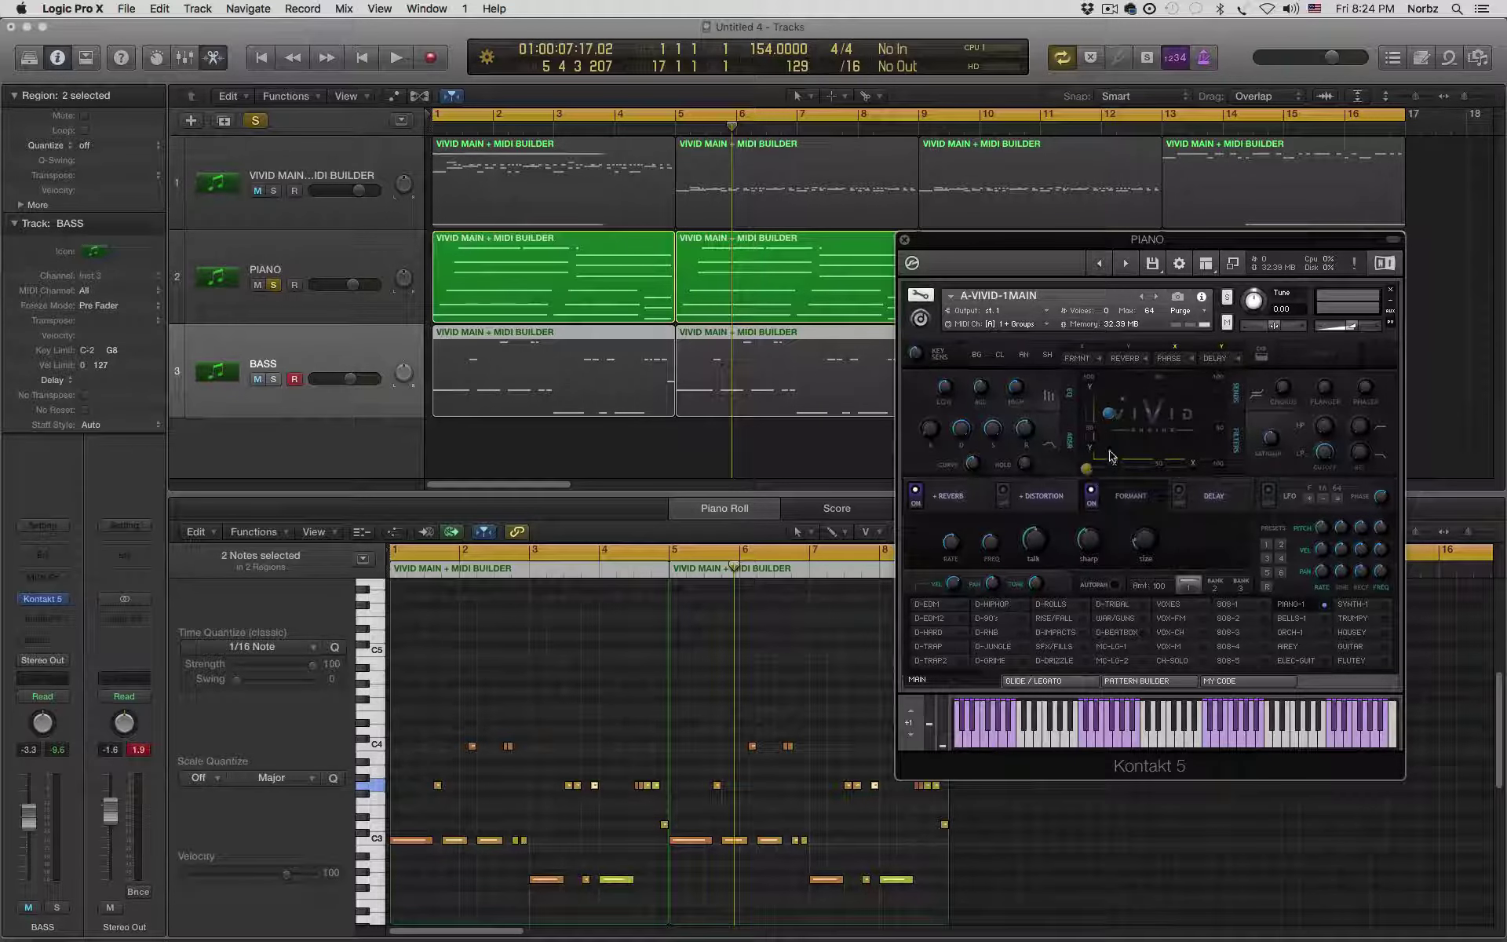
{"action": "left_click", "coordinate": [947, 495]}
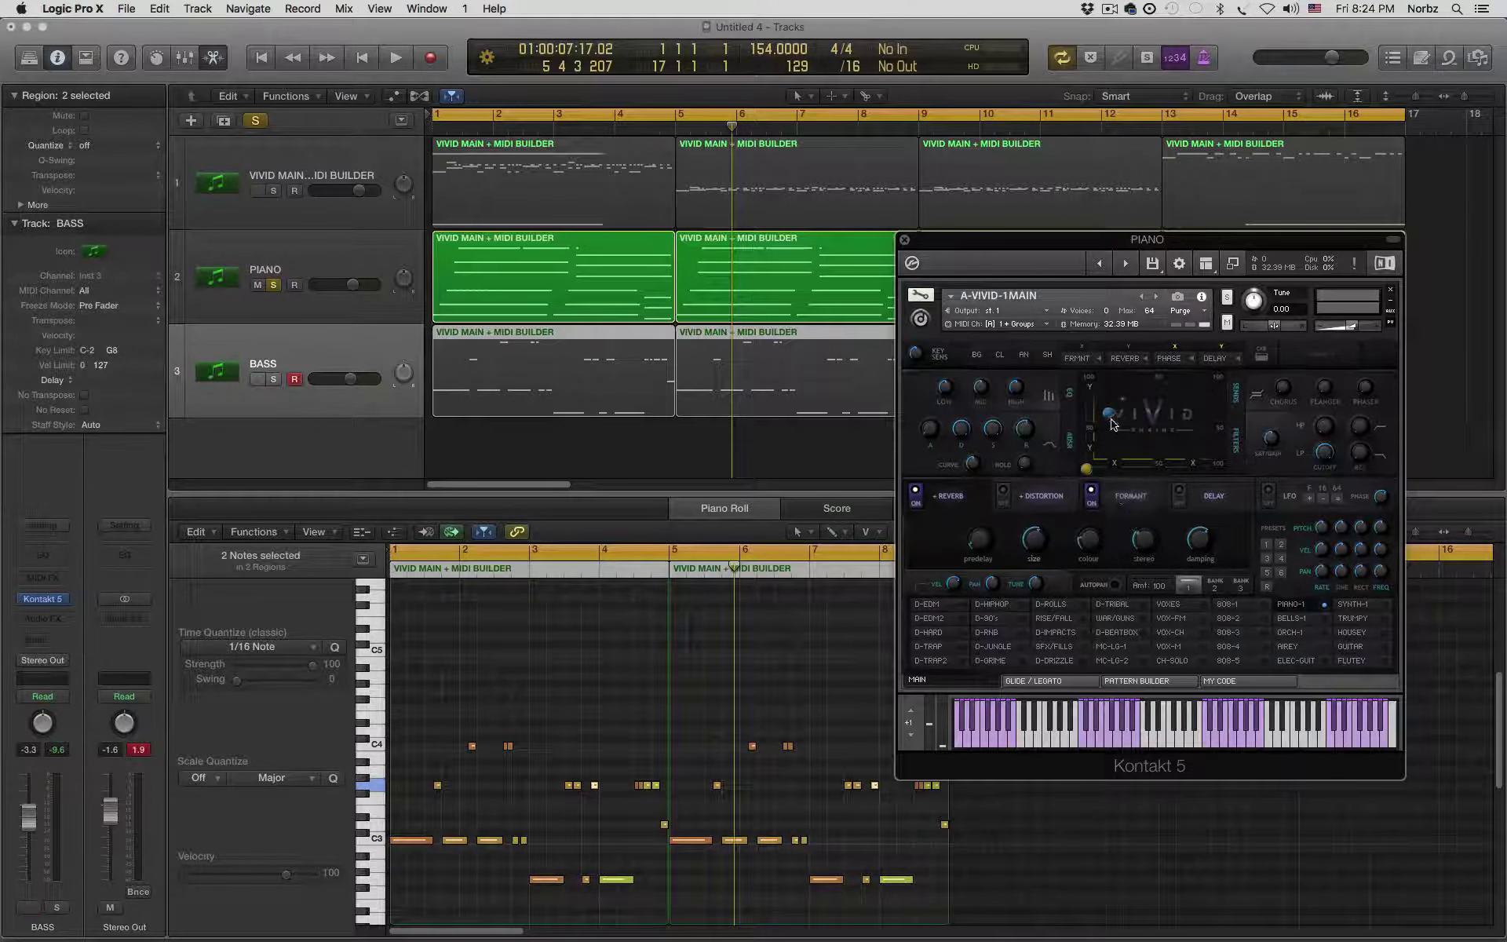
- Move the blue XY pad point to the pad's lower-left corner and sweep it up and back down the Y axis during playback
{"action": "left_click_drag", "start_coordinate": [1110, 418], "coordinate": [1087, 468]}
{"action": "left_click", "coordinate": [1126, 390]}
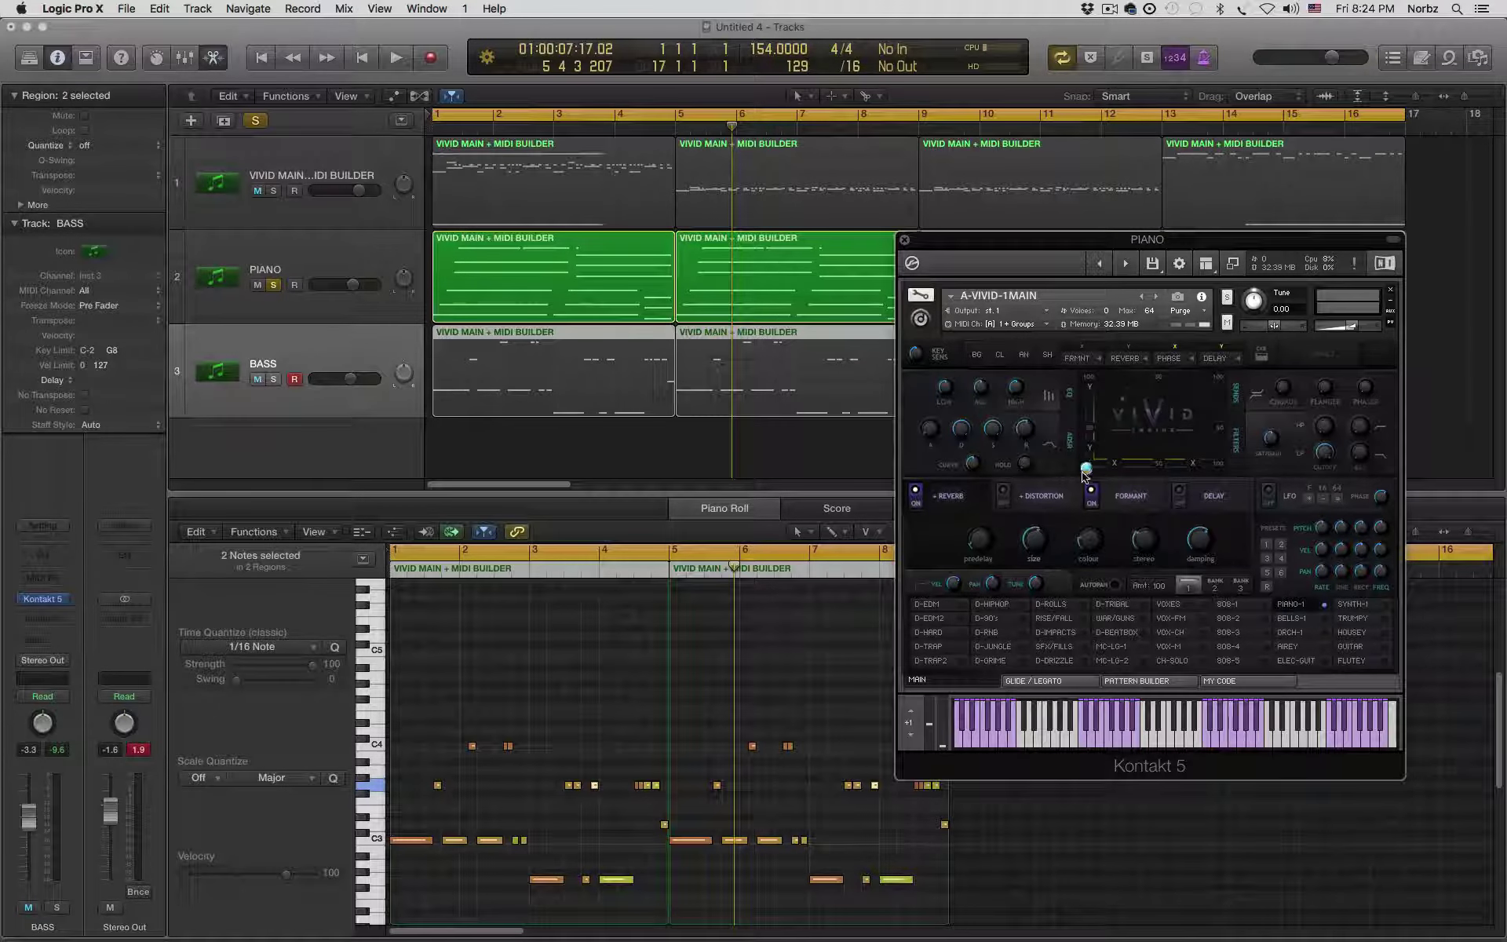
{"action": "key", "text": "space"}
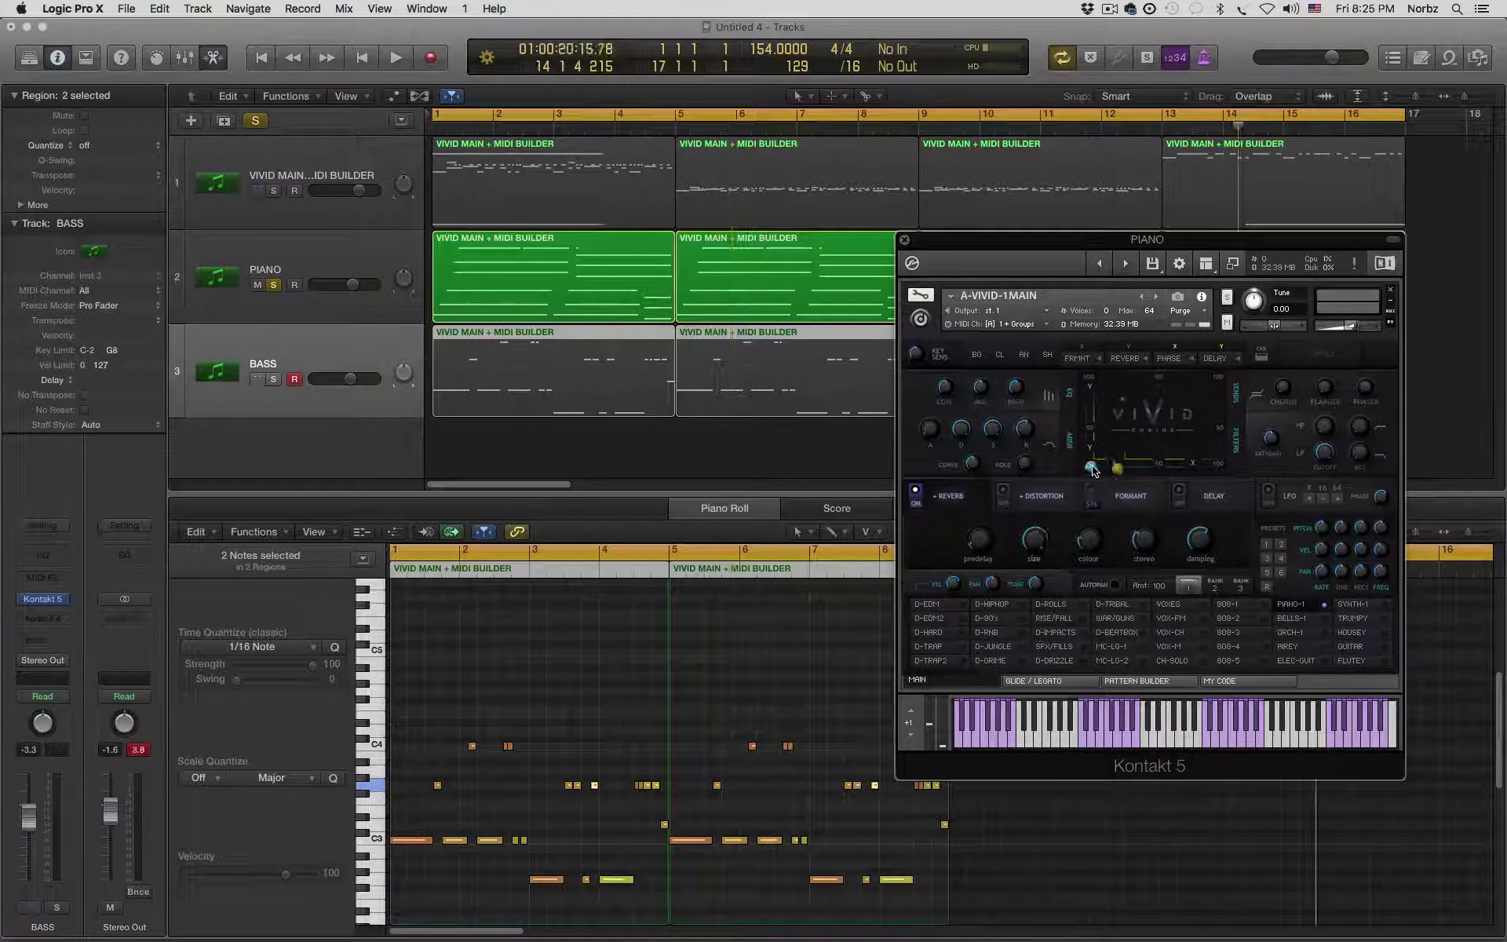
{"action": "left_click_drag", "start_coordinate": [1088, 471], "coordinate": [1093, 379]}
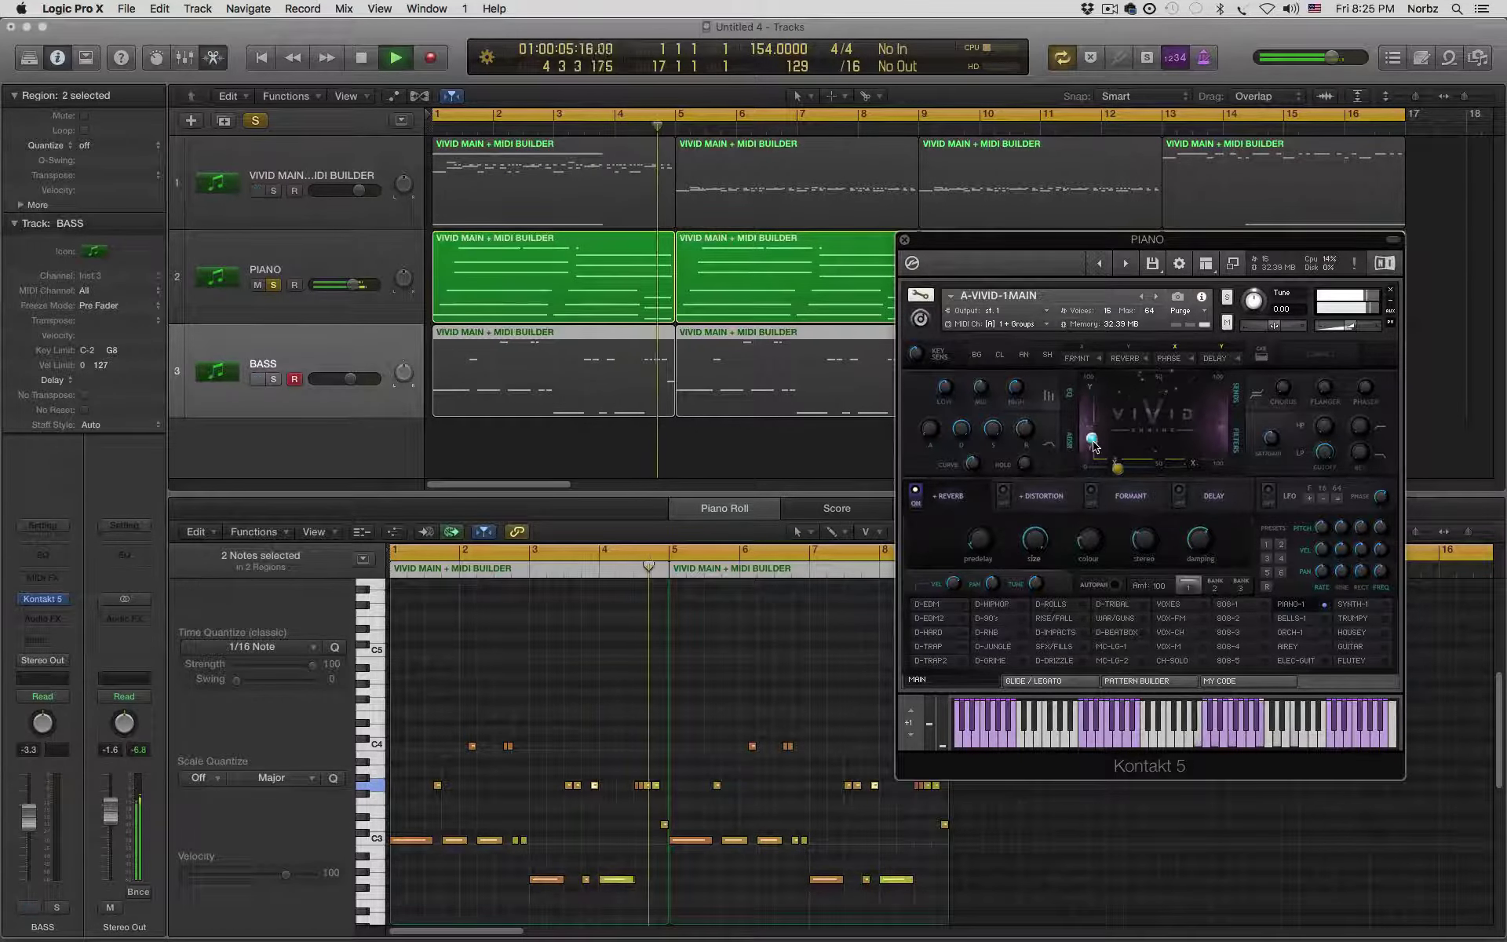
{"action": "left_click_drag", "start_coordinate": [1093, 378], "coordinate": [1087, 467]}
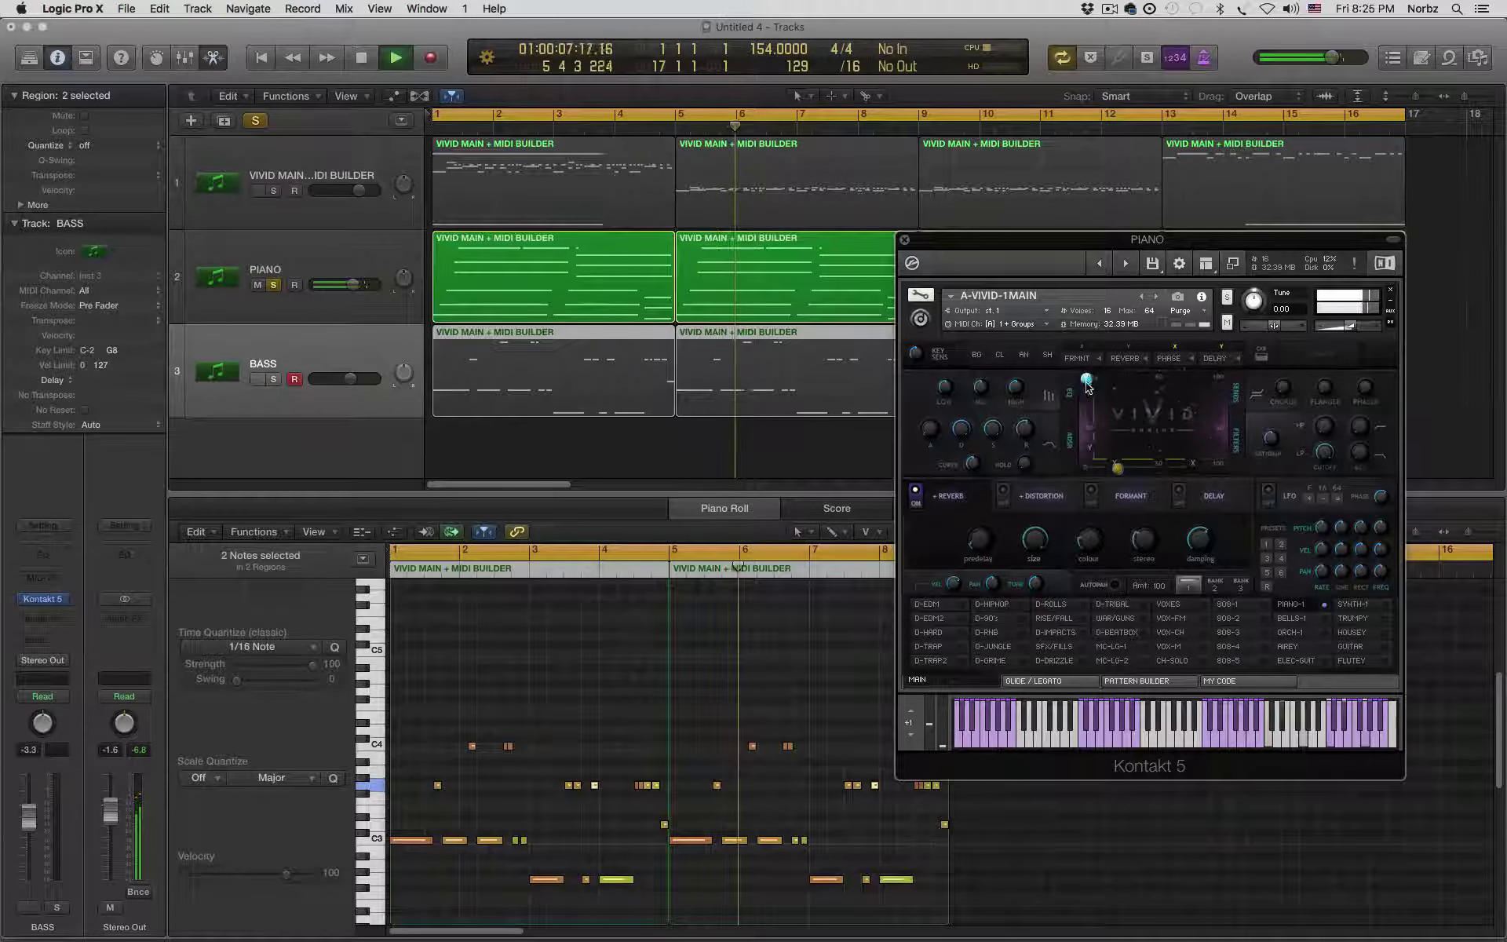
{"action": "key", "text": "space"}
- Turn FORMANT on, display its parameters, and sweep the blue XY pad point diagonally towards the pad's centre during playback
{"action": "left_click", "coordinate": [1127, 496]}
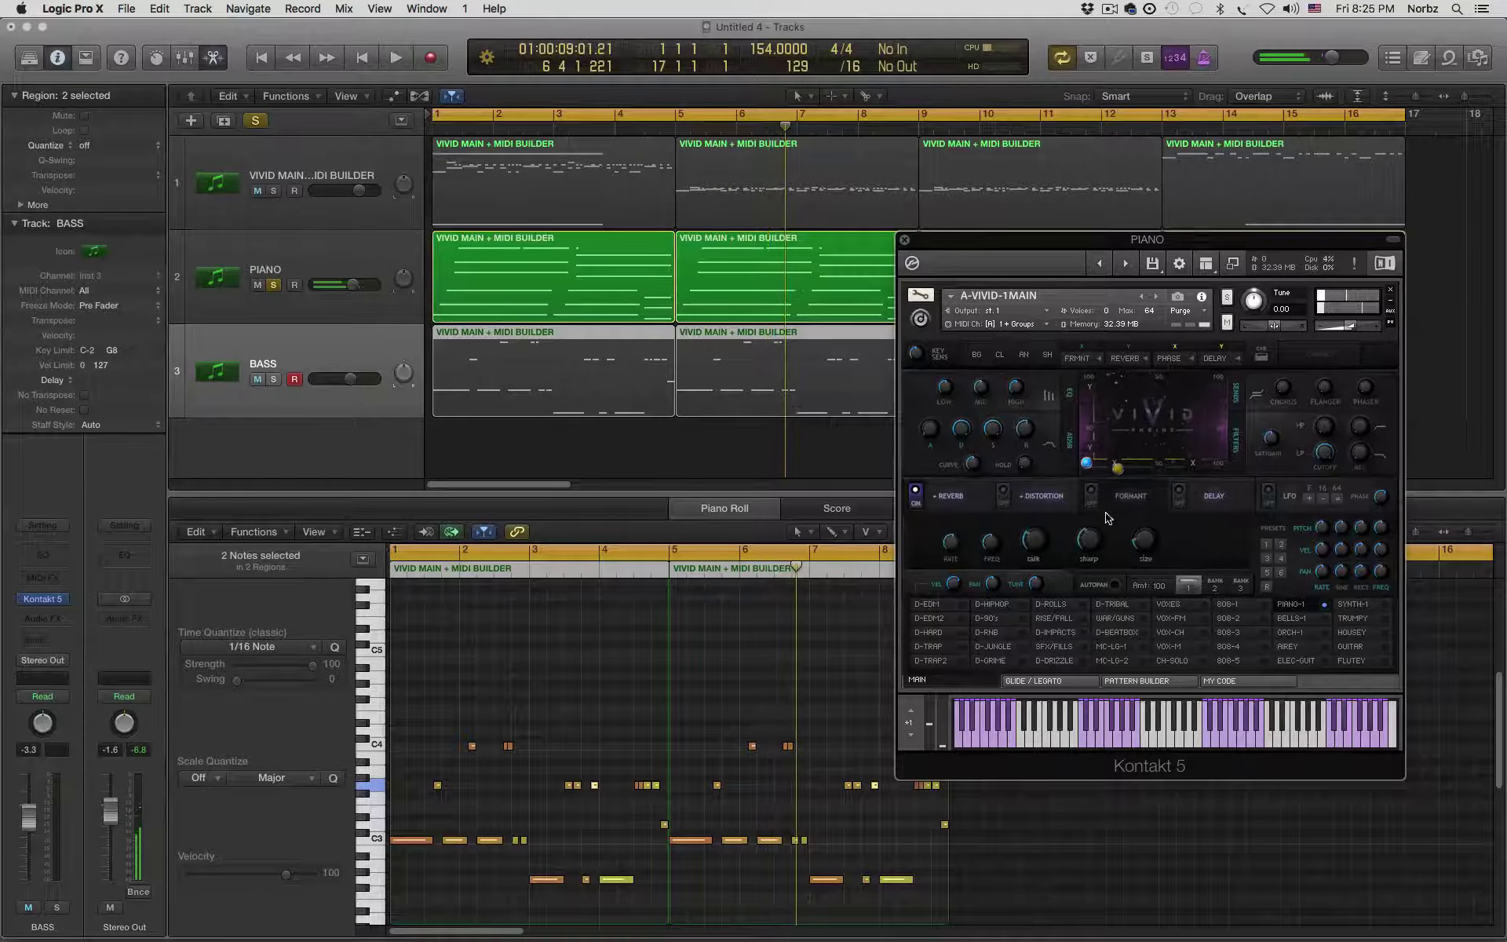
{"action": "left_click", "coordinate": [1091, 490]}
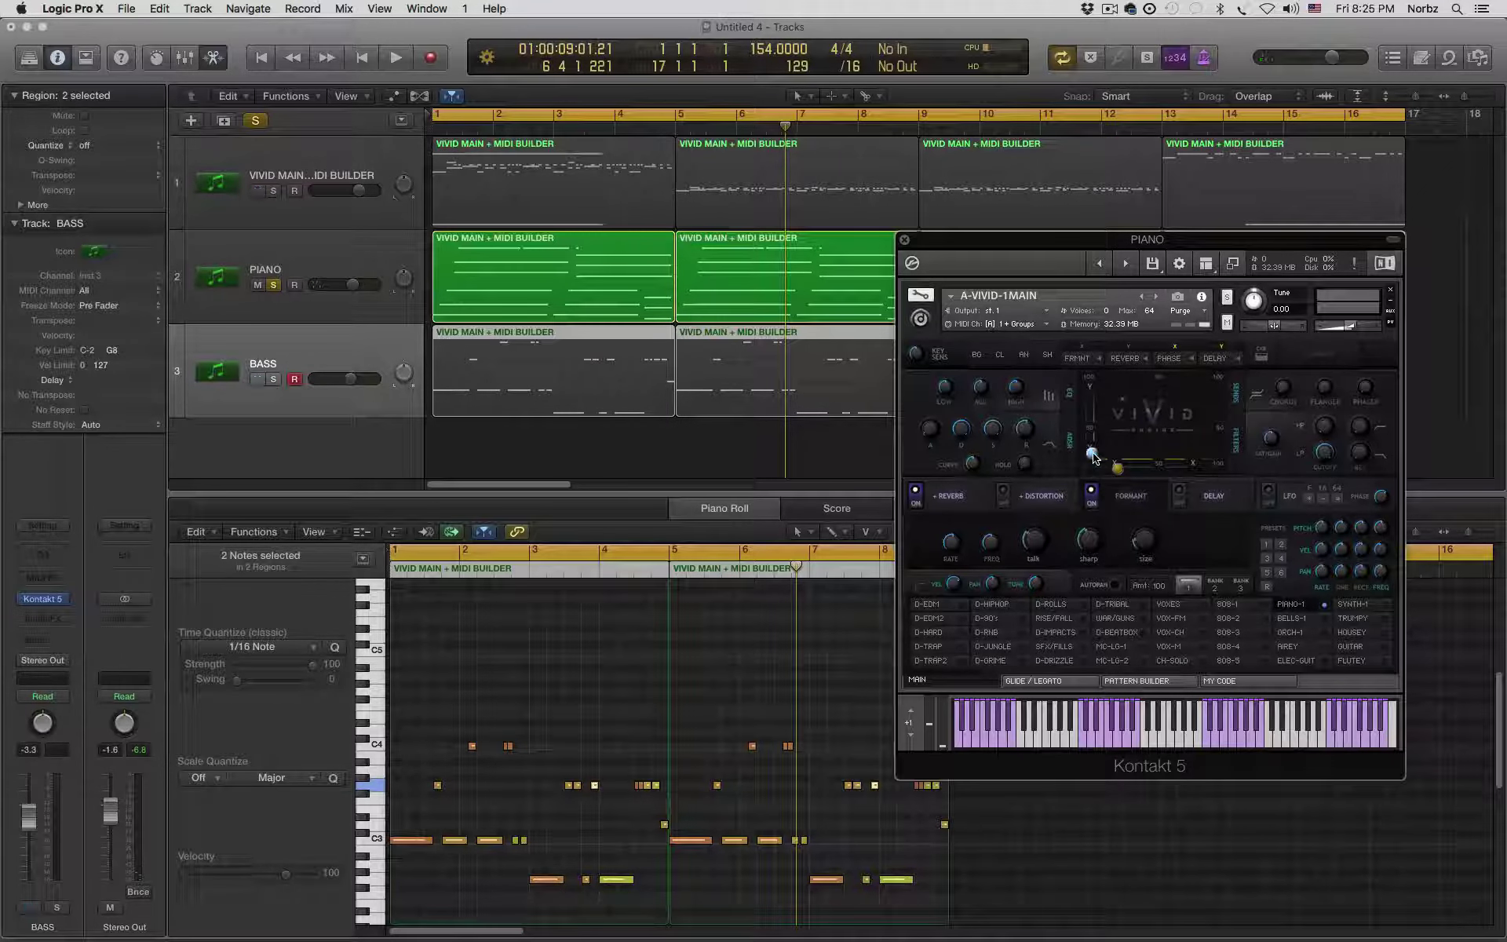
{"action": "left_click_drag", "start_coordinate": [1093, 458], "coordinate": [1112, 450]}
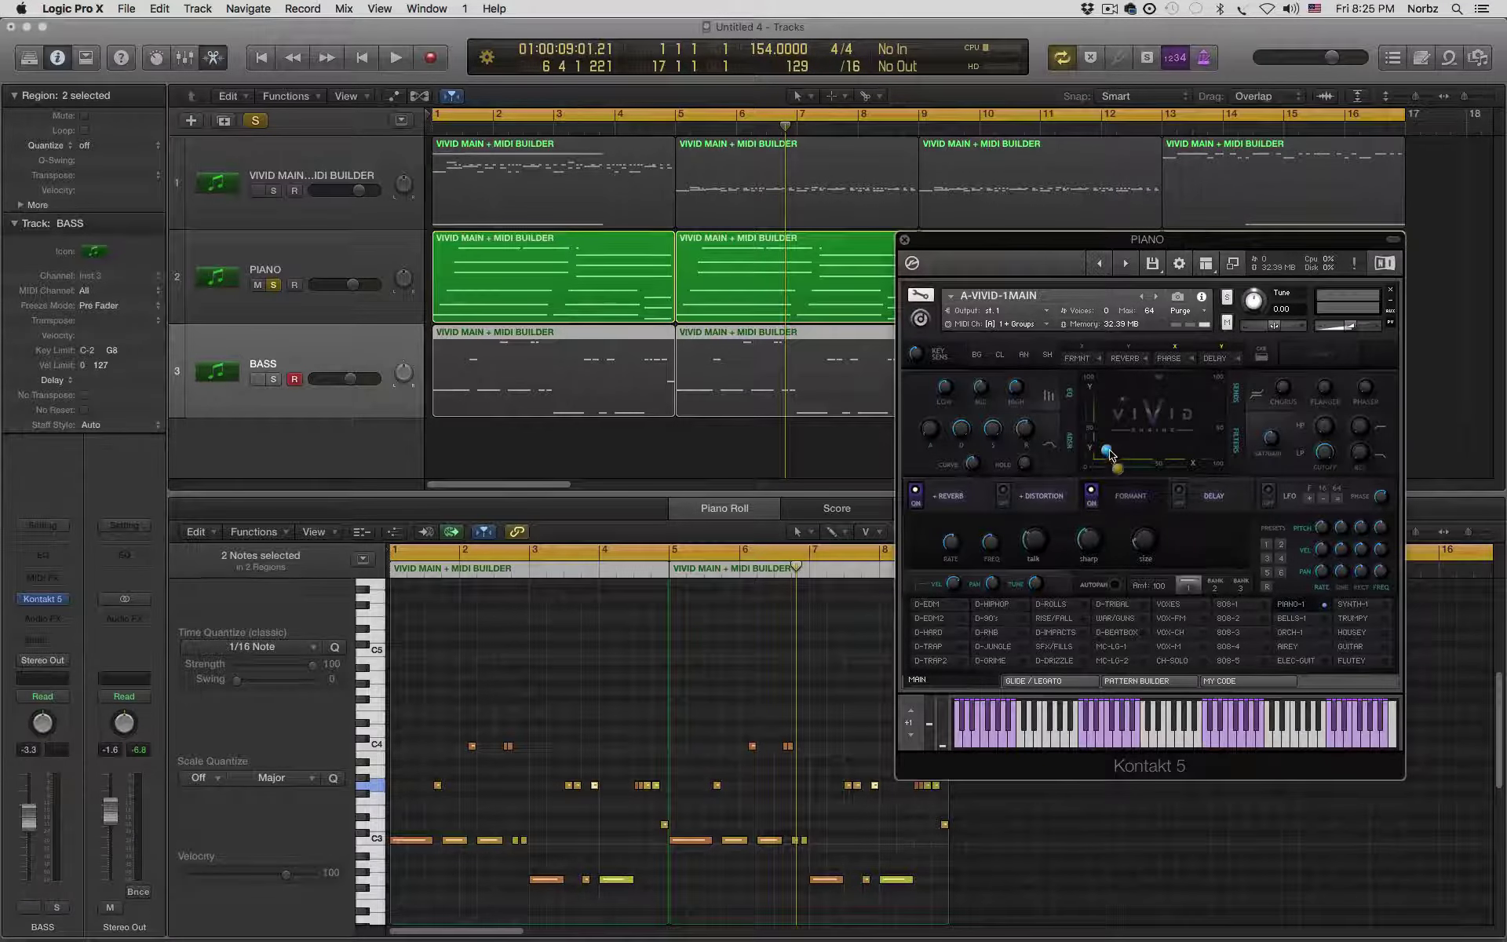
{"action": "key", "text": "space"}
{"action": "left_click_drag", "start_coordinate": [1120, 455], "coordinate": [1144, 425]}
{"action": "key", "text": "space"}
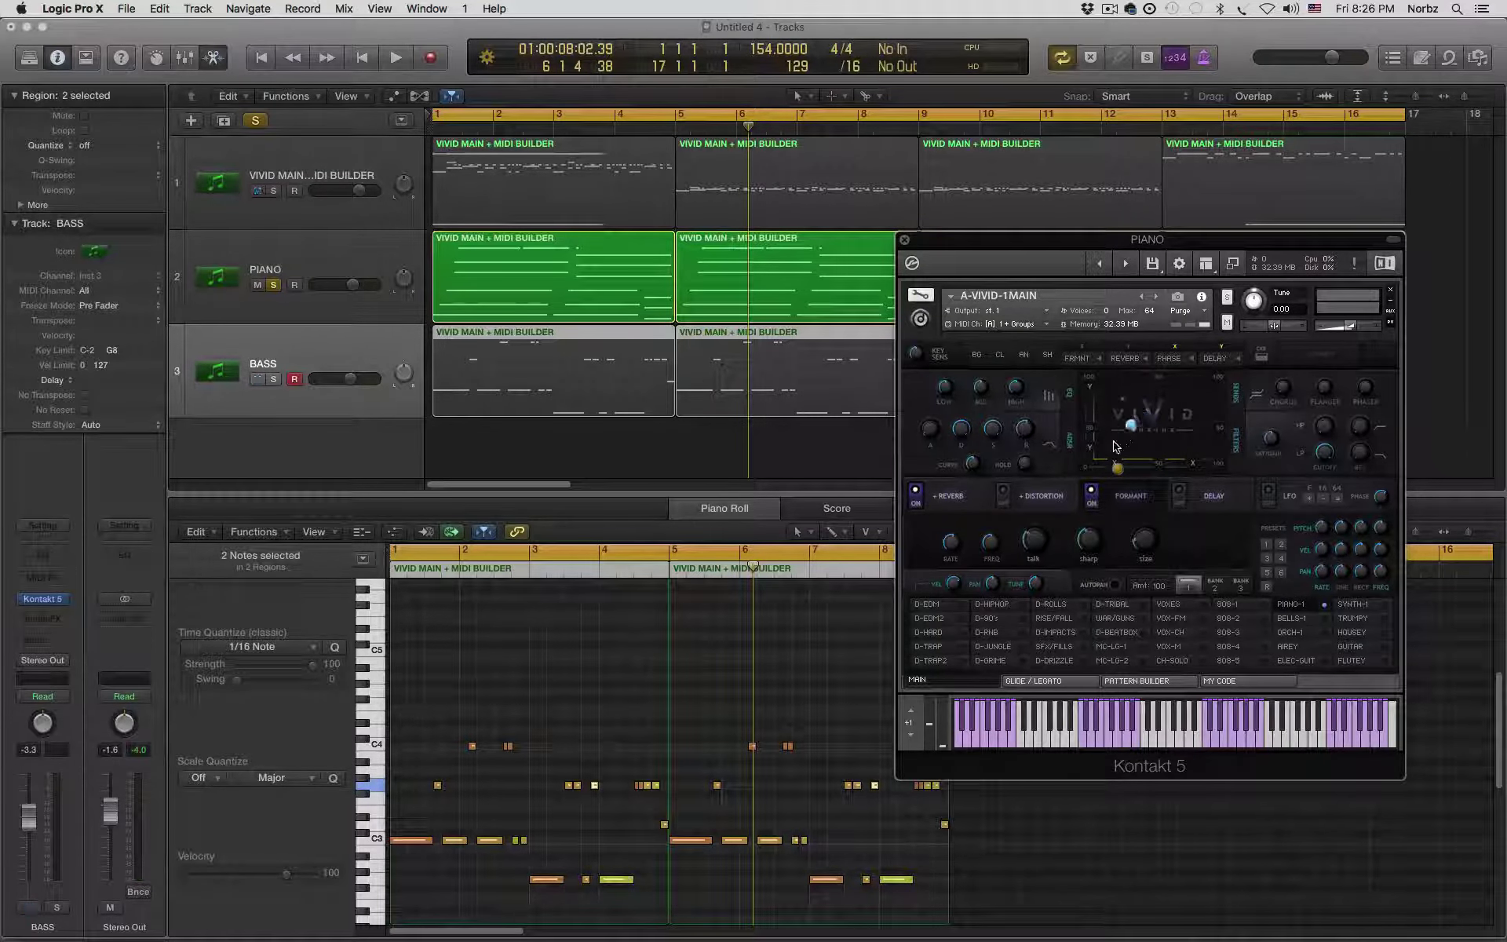
- Set the PIANO track's automation mode to Latch and record the blue XY pad point moving up from the lower-left corner, playing from bar 1
{"action": "left_click", "coordinate": [43, 696]}
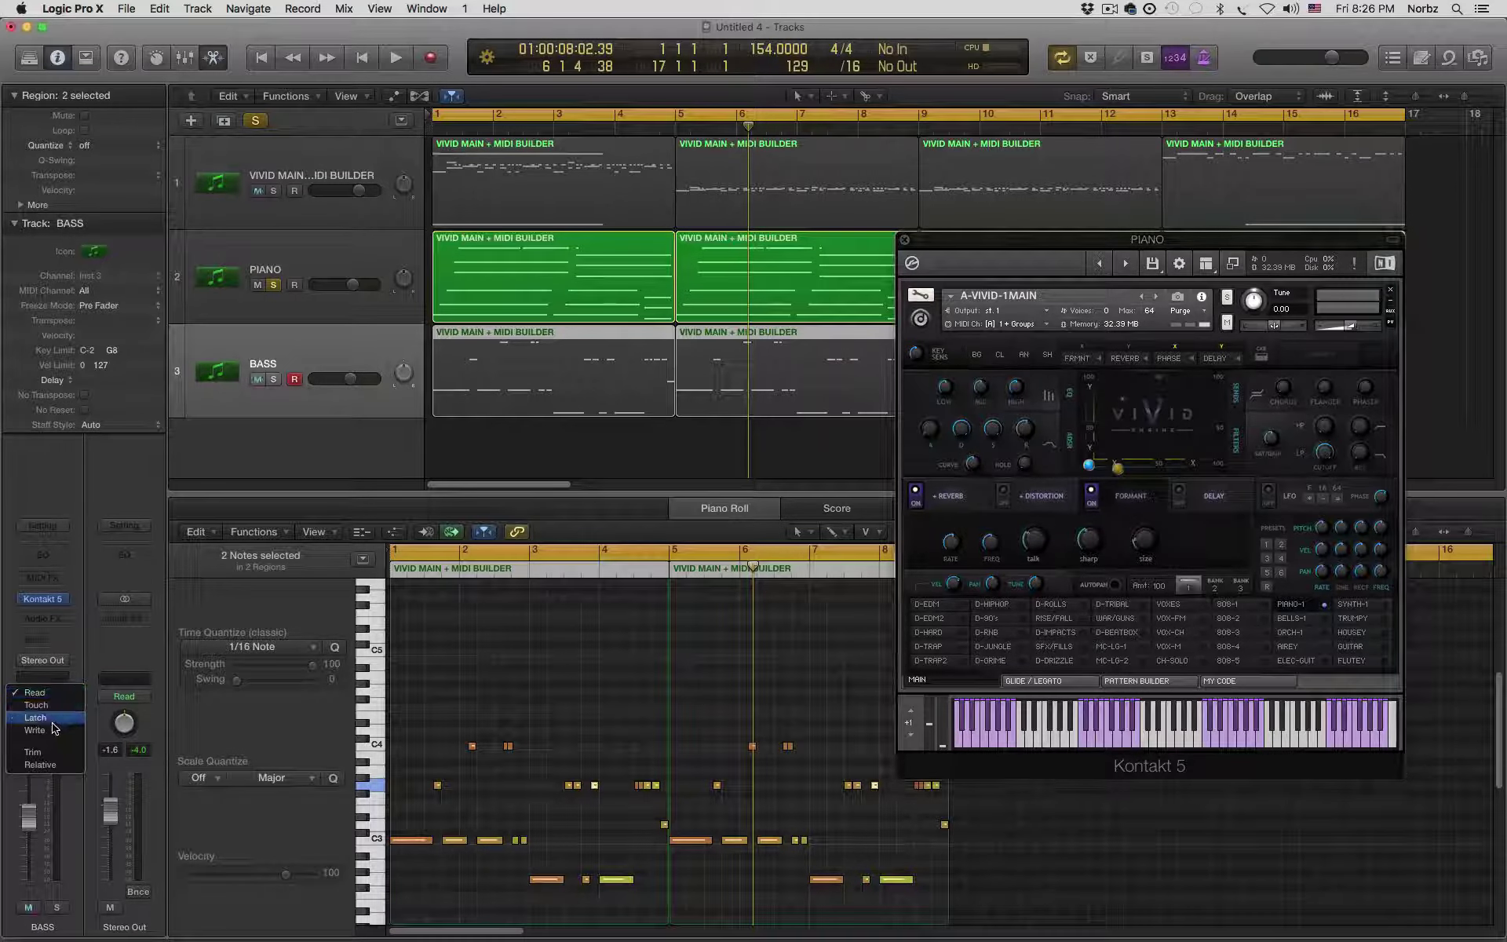
{"action": "left_click", "coordinate": [51, 718]}
{"action": "key", "text": "Up"}
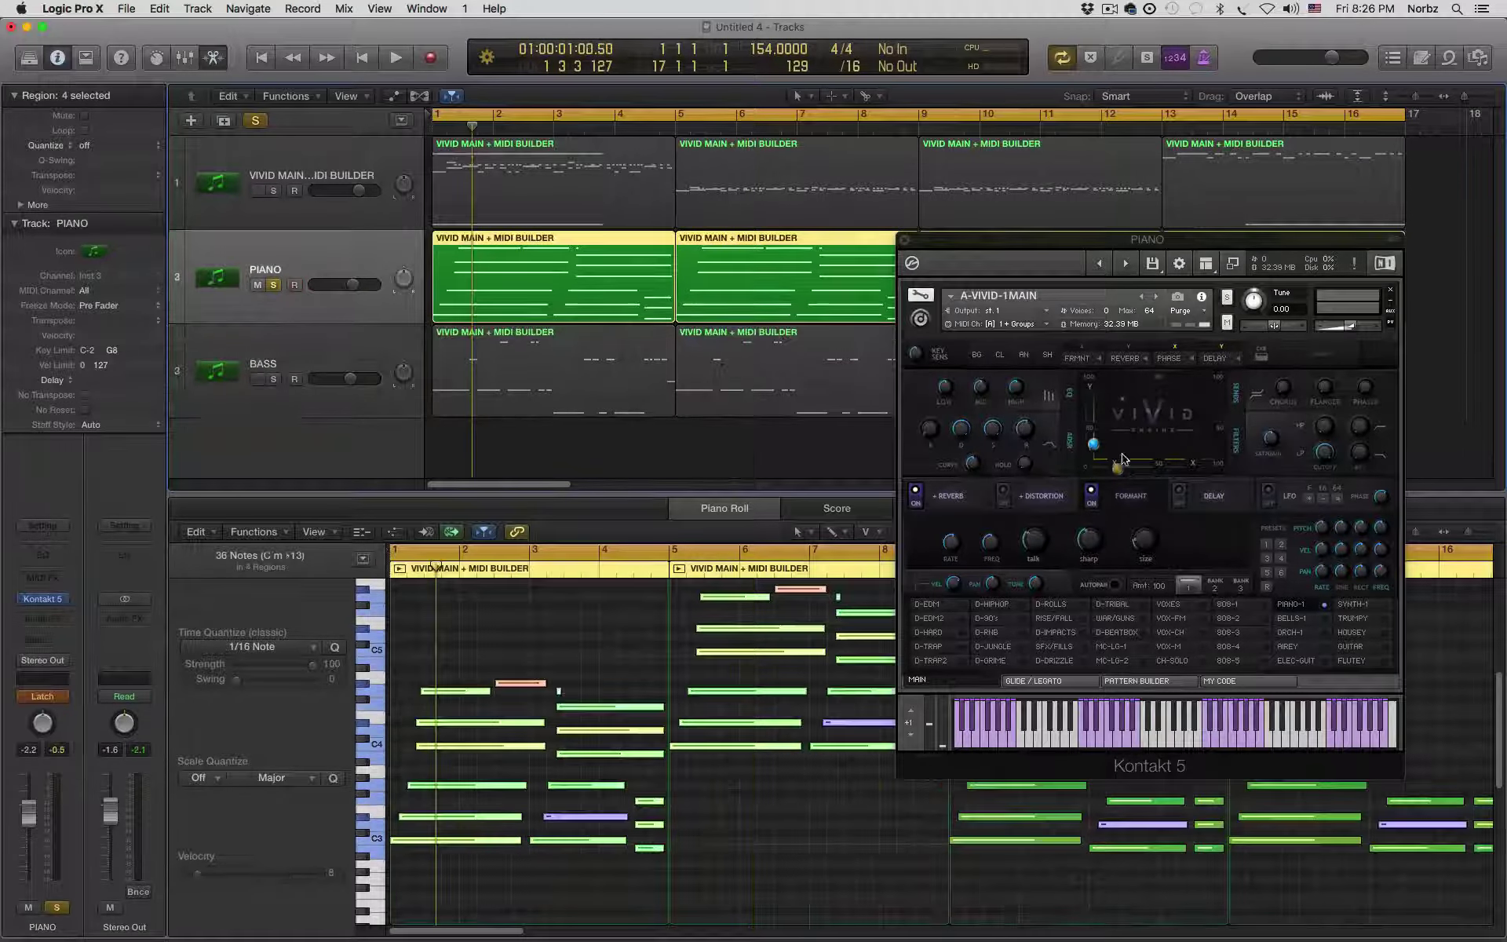
{"action": "key", "text": "Return"}
{"action": "key", "text": "space"}
{"action": "left_click_drag", "start_coordinate": [1089, 469], "coordinate": [1102, 431]}
{"action": "key", "text": "space"}
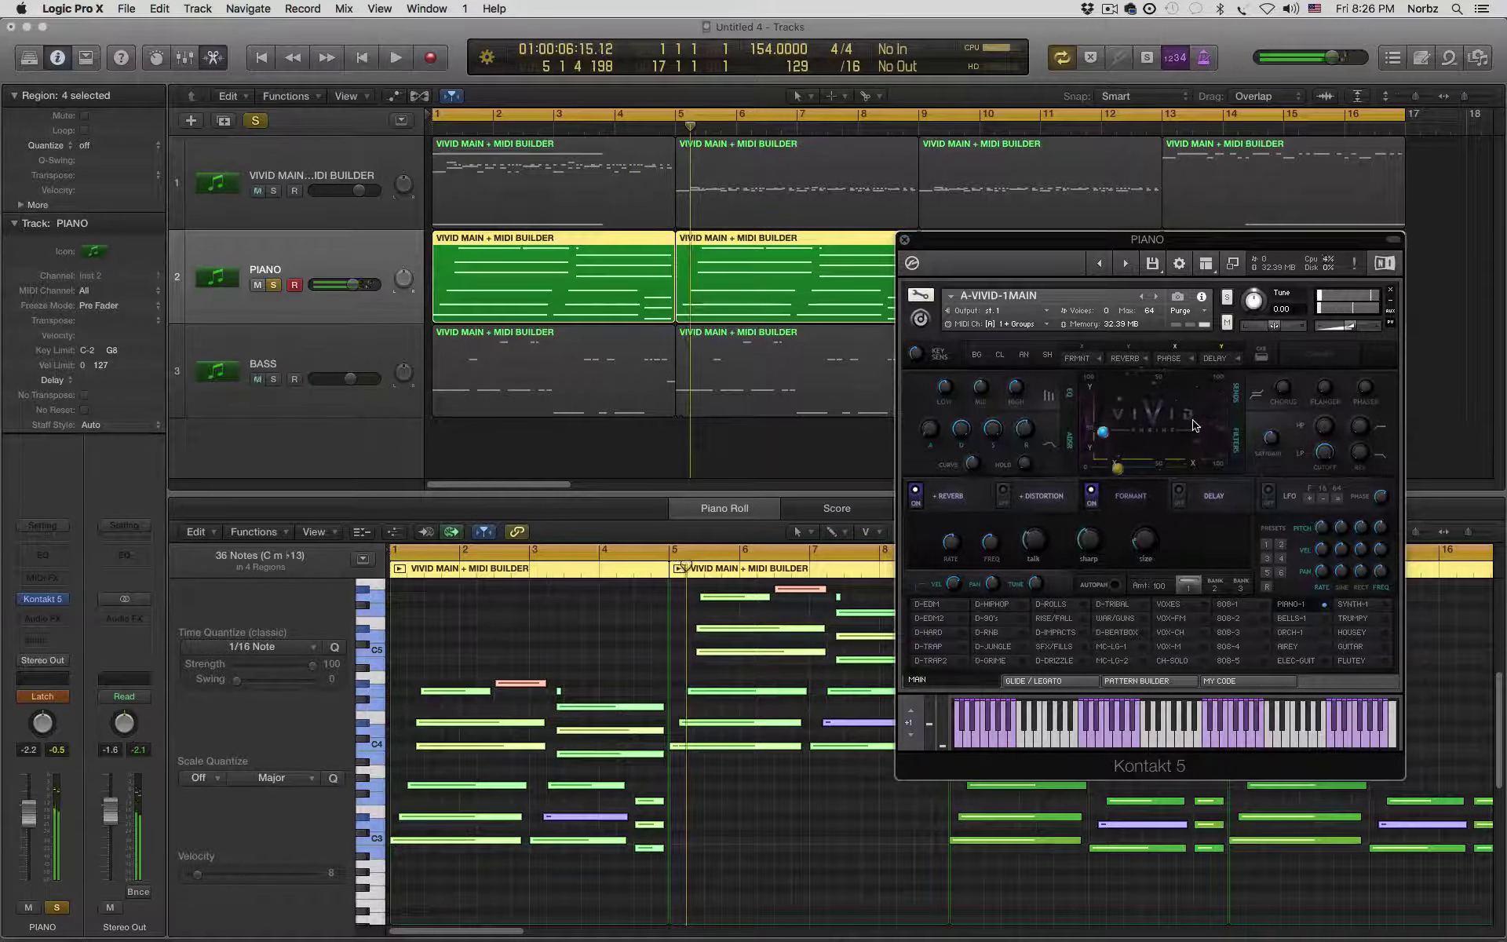
- Shorten the cycle range to bars 1 to 5 and record a looped pass of XY pad movements on the PIANO track
{"action": "left_click_drag", "start_coordinate": [1401, 116], "coordinate": [674, 173]}
{"action": "key", "text": "space"}
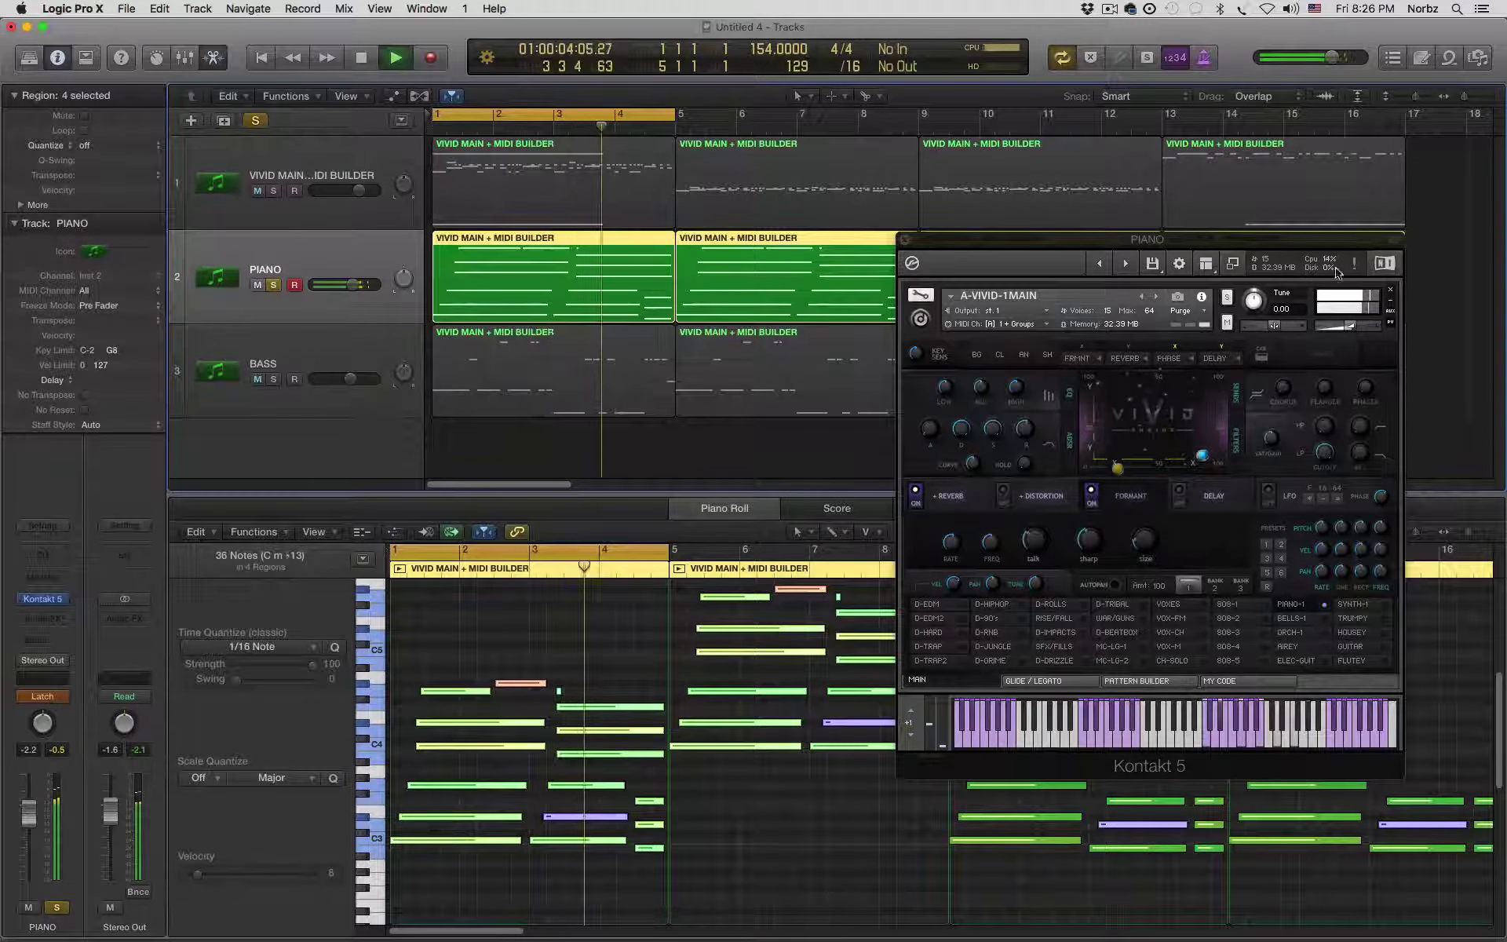
{"action": "key", "text": "space"}
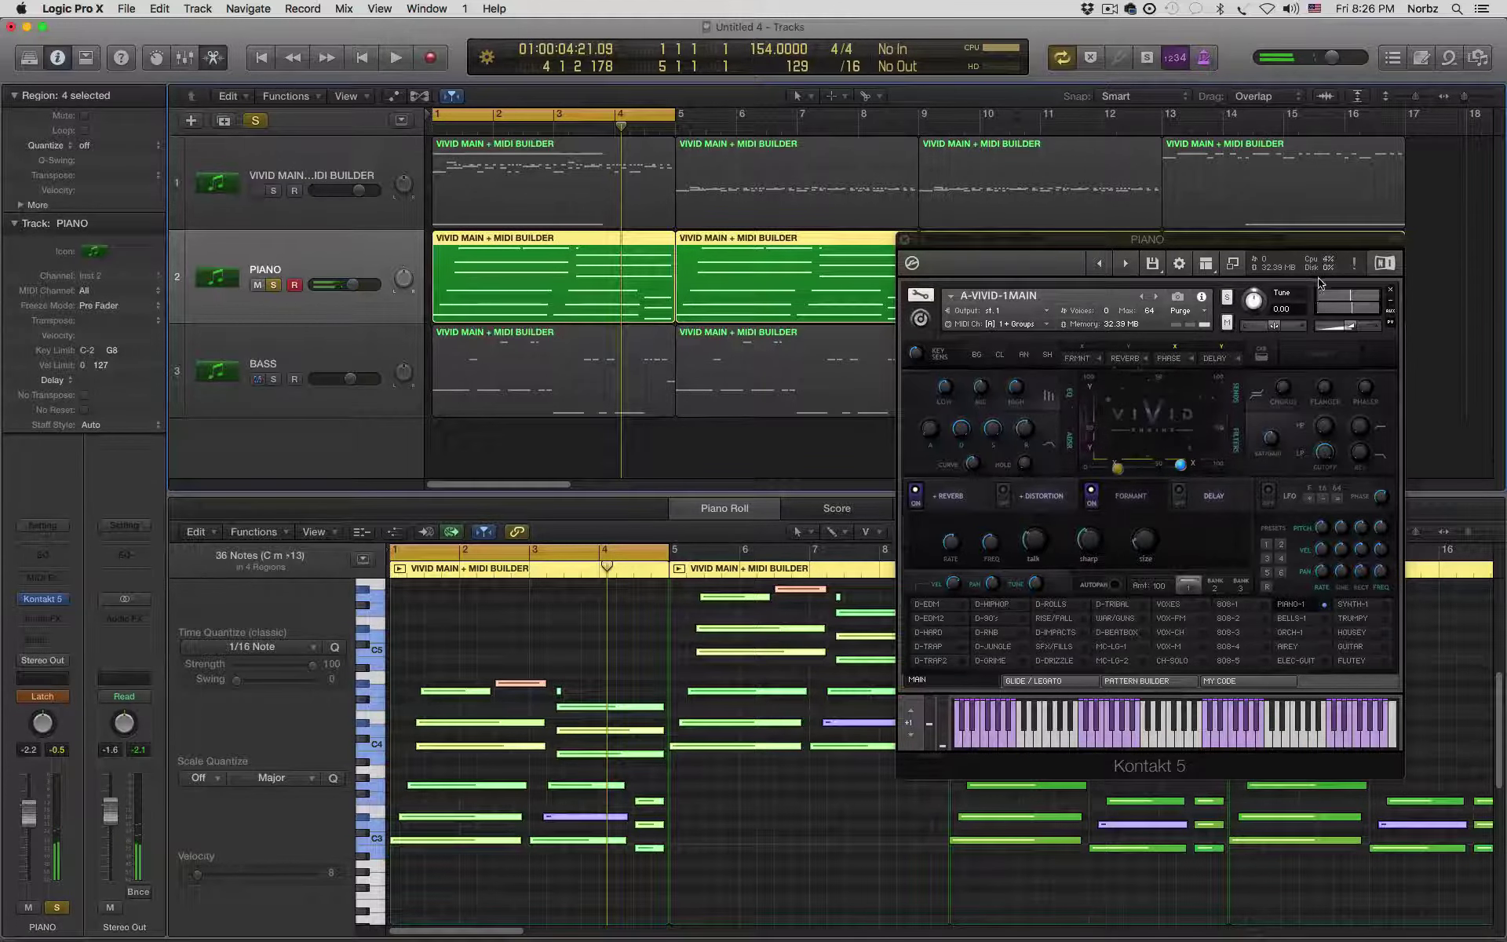
- Show track automation, display the recorded Kontakt 5 parameter on the PIANO track, and enlarge its lane
{"action": "key", "text": "a"}
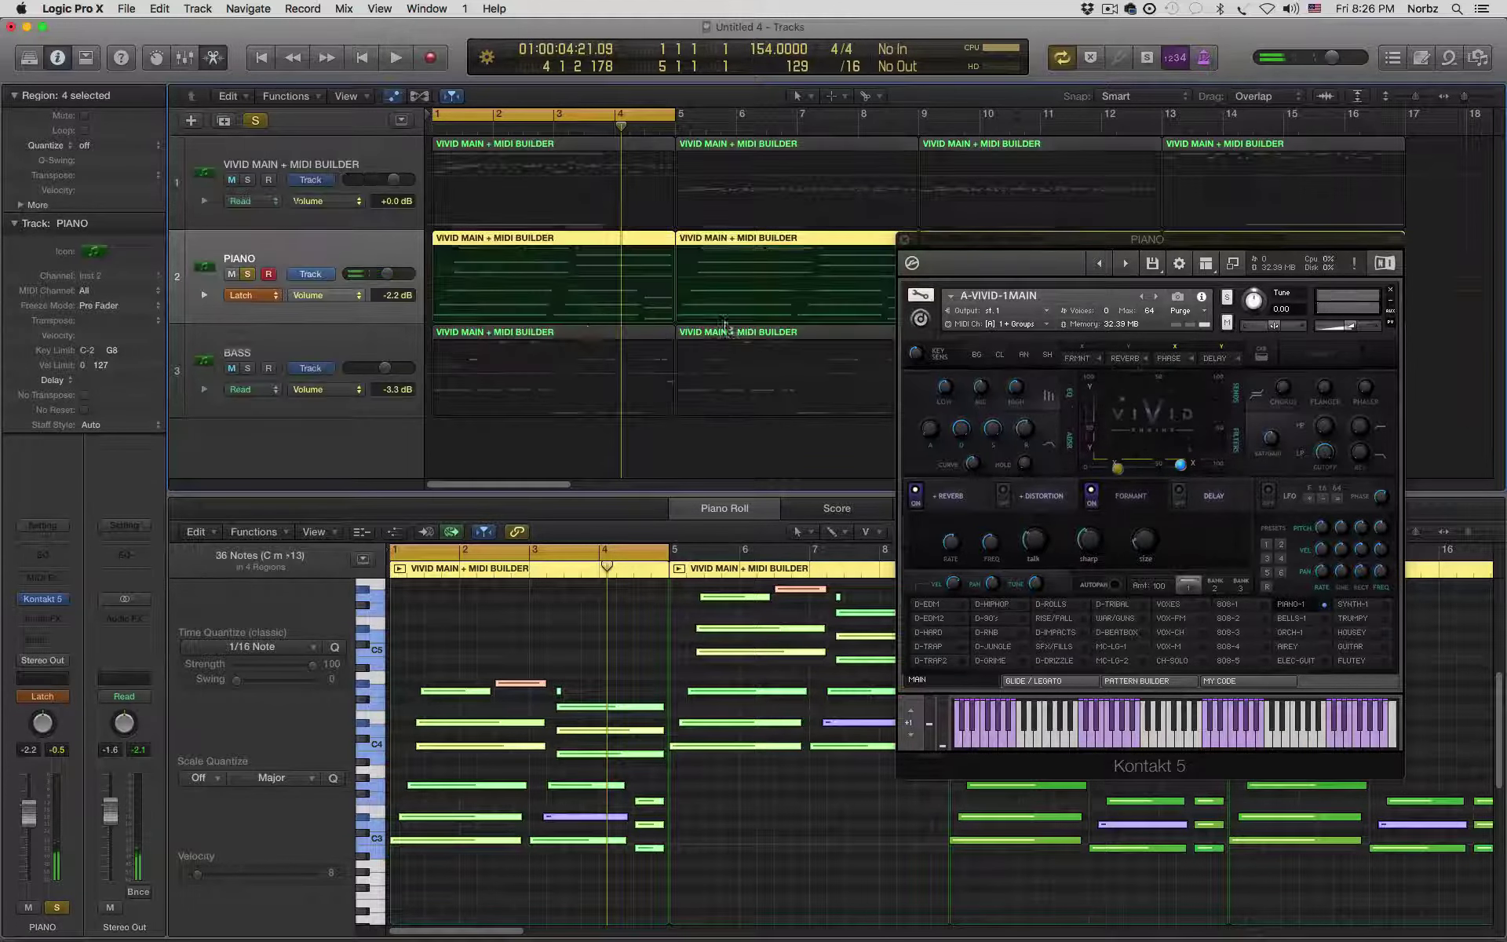
{"action": "left_click", "coordinate": [362, 301]}
{"action": "left_click", "coordinate": [547, 304]}
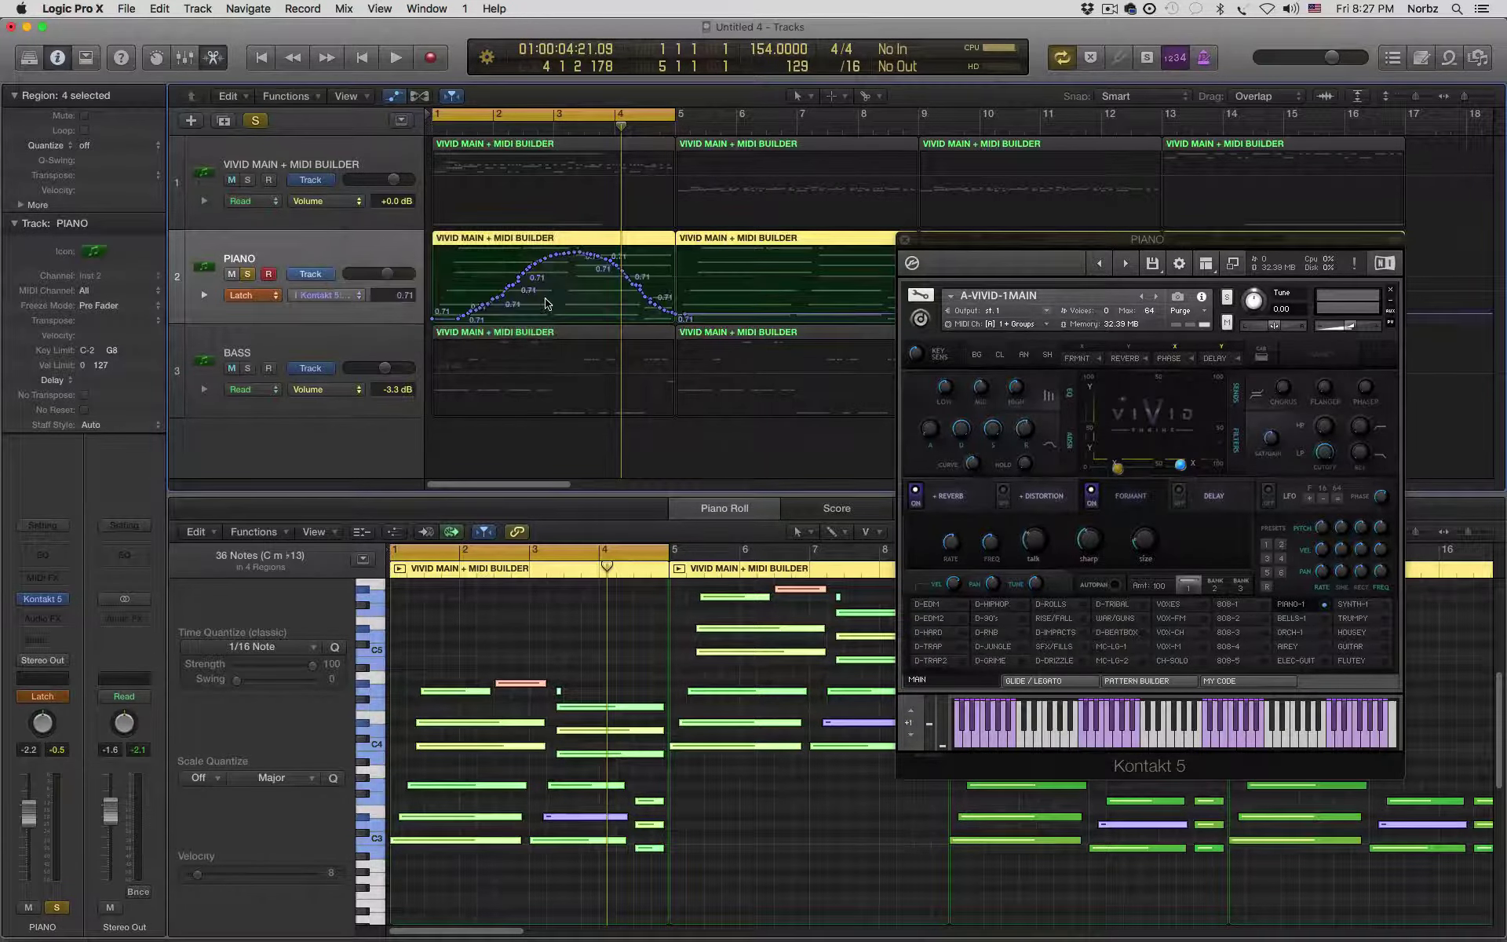
{"action": "key", "text": "z"}
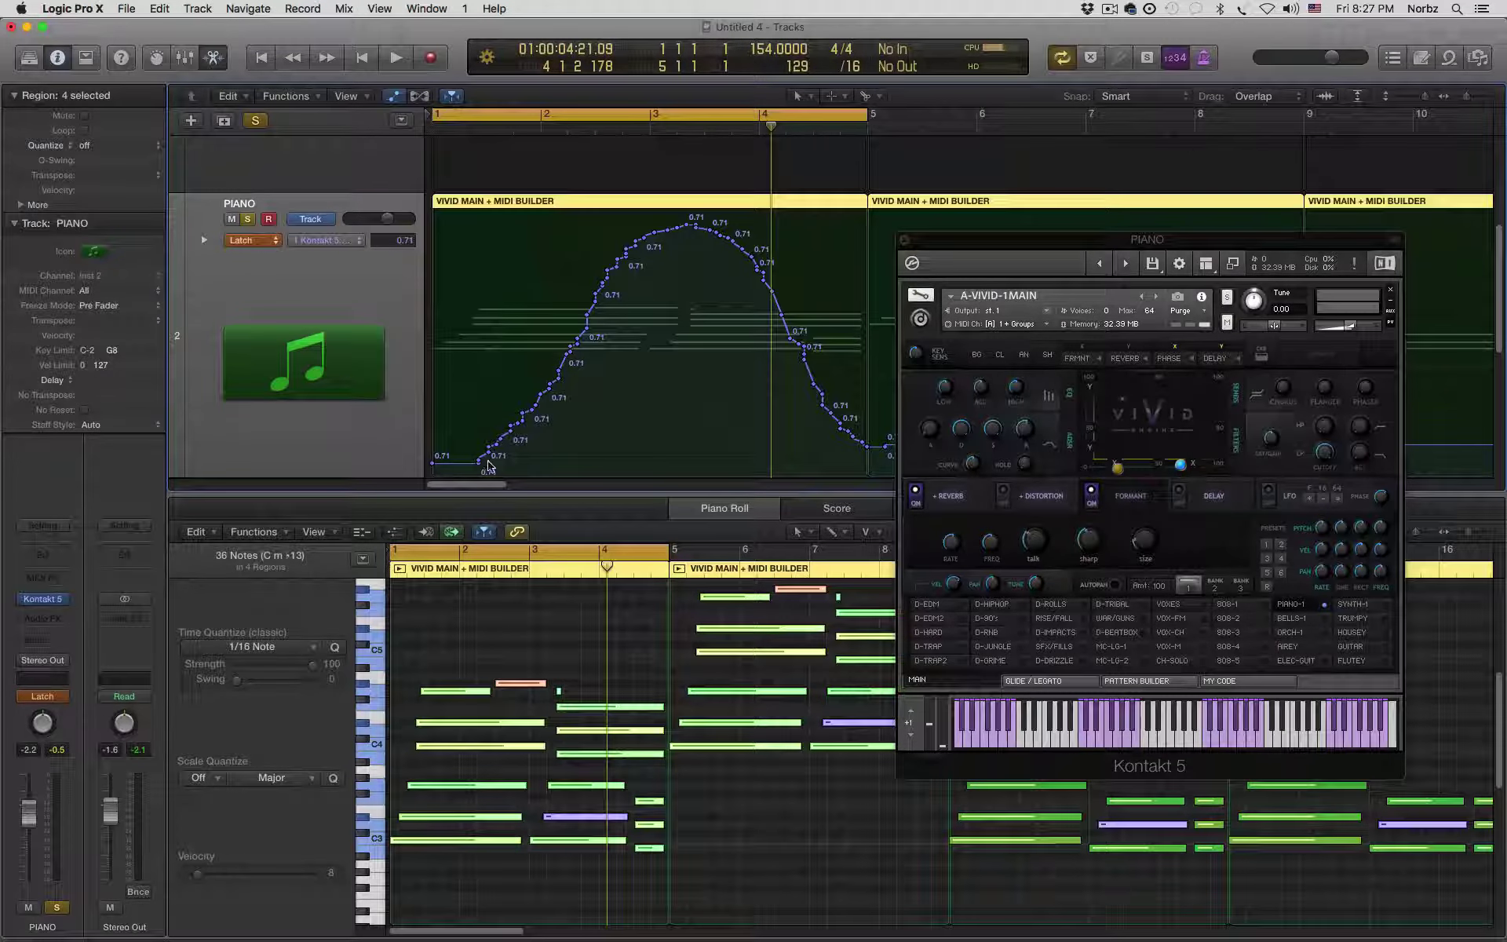
- Straighten the recorded PIANO automation into linear ramps with a peak at about bar 2.6 and a low point at about bar 4.4
{"action": "mouse_move", "coordinate": [475, 463]}
{"action": "left_mouse_down"}
{"action": "mouse_move", "coordinate": [508, 408]}
{"action": "mouse_move", "coordinate": [616, 345]}
{"action": "mouse_move", "coordinate": [699, 226]}
{"action": "mouse_move", "coordinate": [756, 320]}
{"action": "mouse_move", "coordinate": [863, 437]}
{"action": "left_mouse_up"}
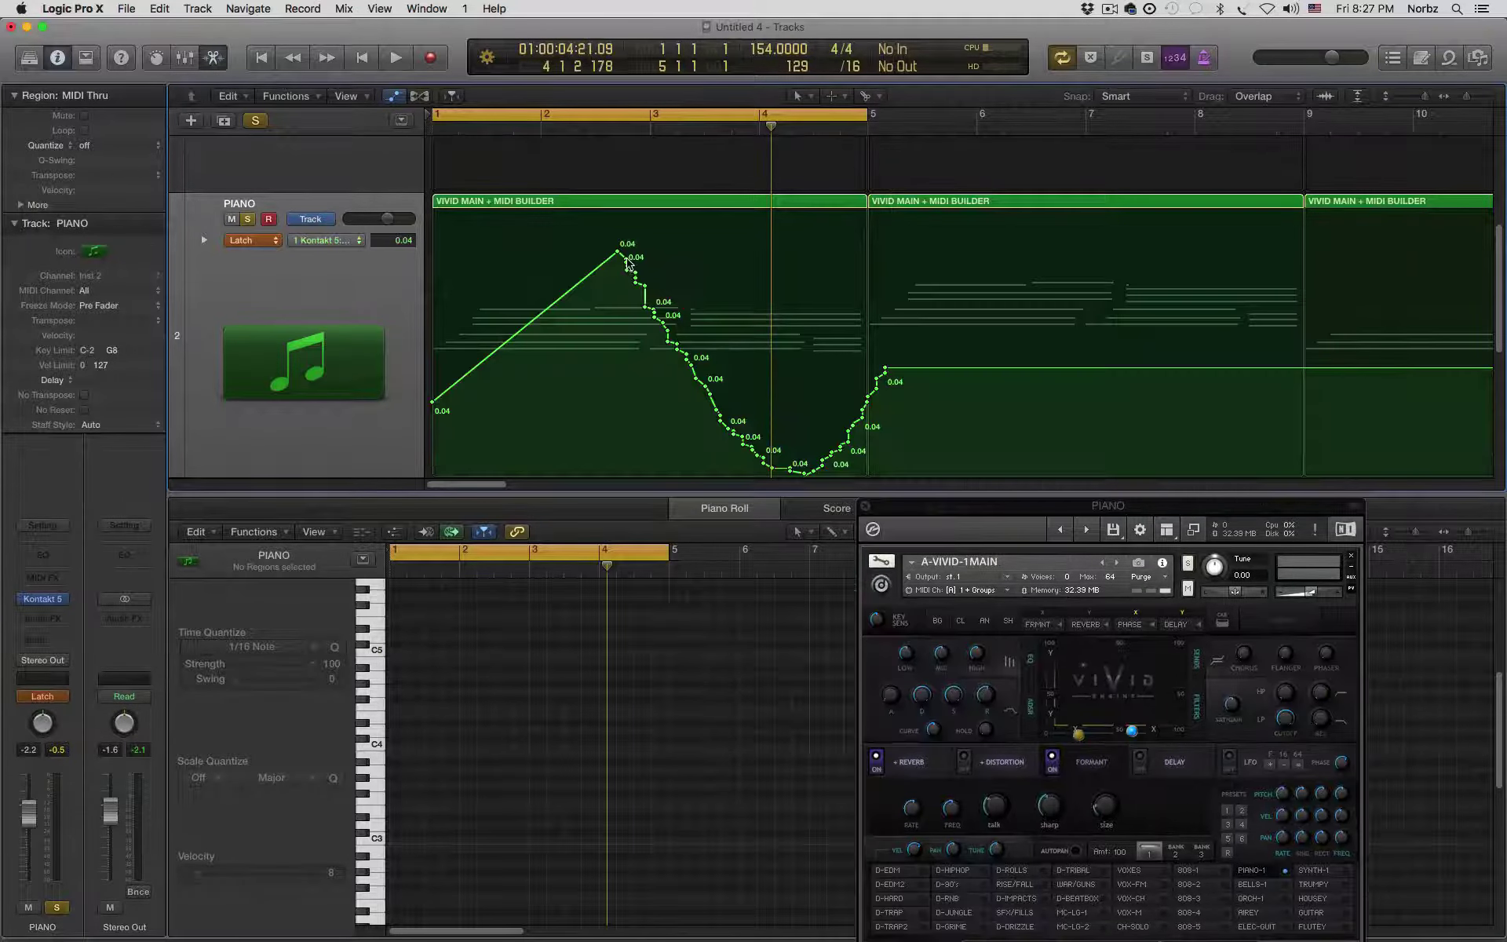
{"action": "mouse_move", "coordinate": [627, 262]}
{"action": "left_mouse_down"}
{"action": "mouse_move", "coordinate": [808, 471]}
{"action": "mouse_move", "coordinate": [885, 367]}
{"action": "left_mouse_up"}
{"action": "left_click_drag", "start_coordinate": [618, 251], "coordinate": [612, 252]}
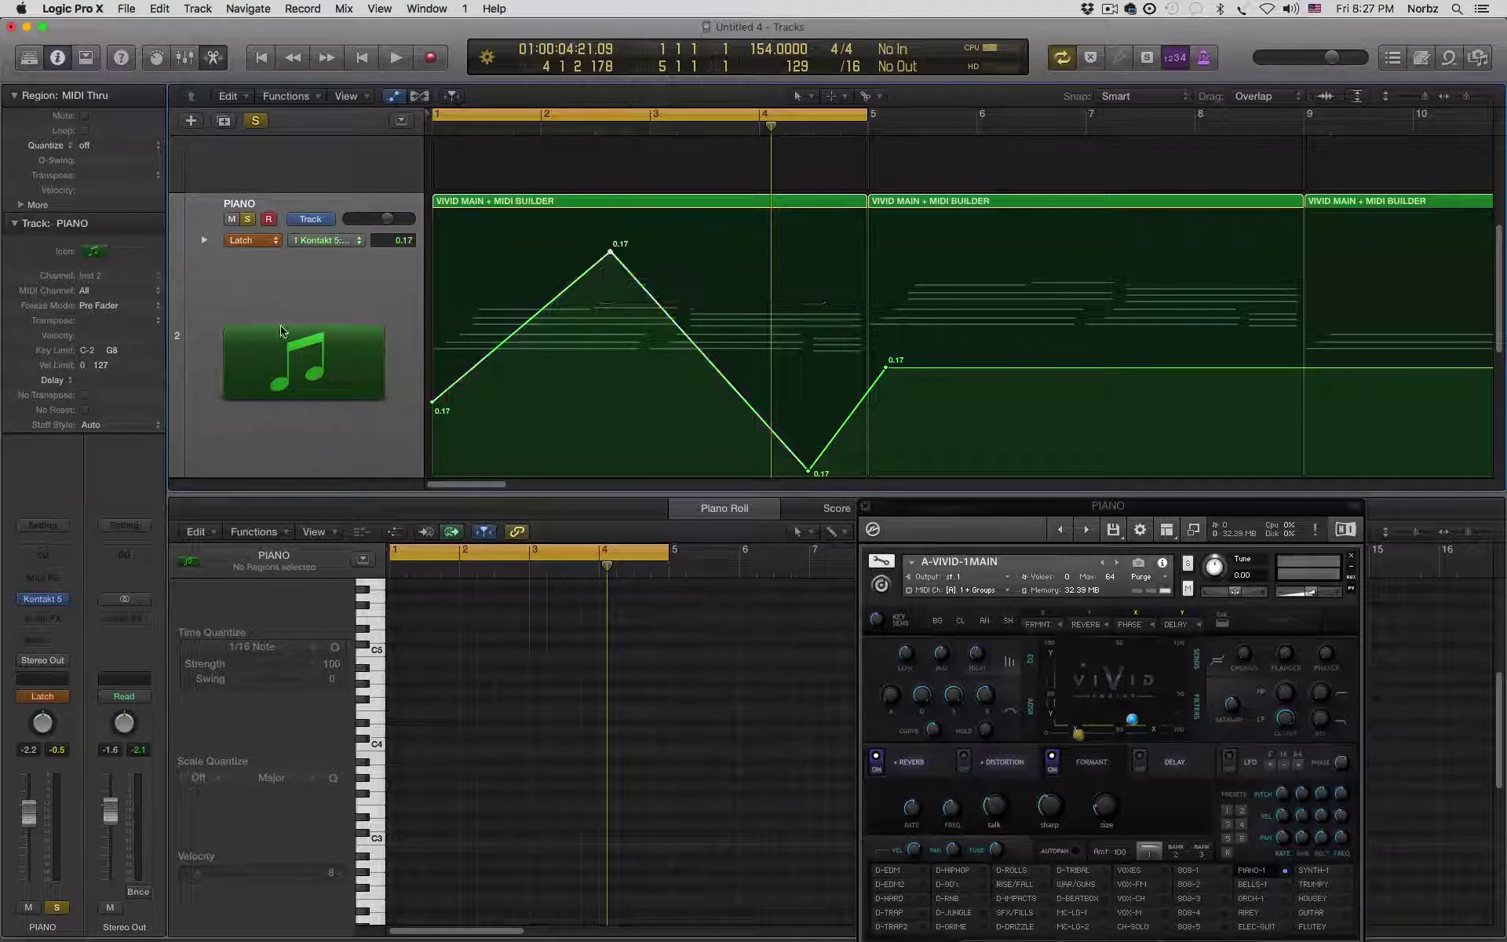
- Hide the automation lanes, bring all three tracks back into view, and move the PIANO instrument window up over the arrangement
{"action": "left_click", "coordinate": [311, 241]}
{"action": "key", "text": "Escape"}
{"action": "key", "text": "a"}
{"action": "key", "text": "z"}
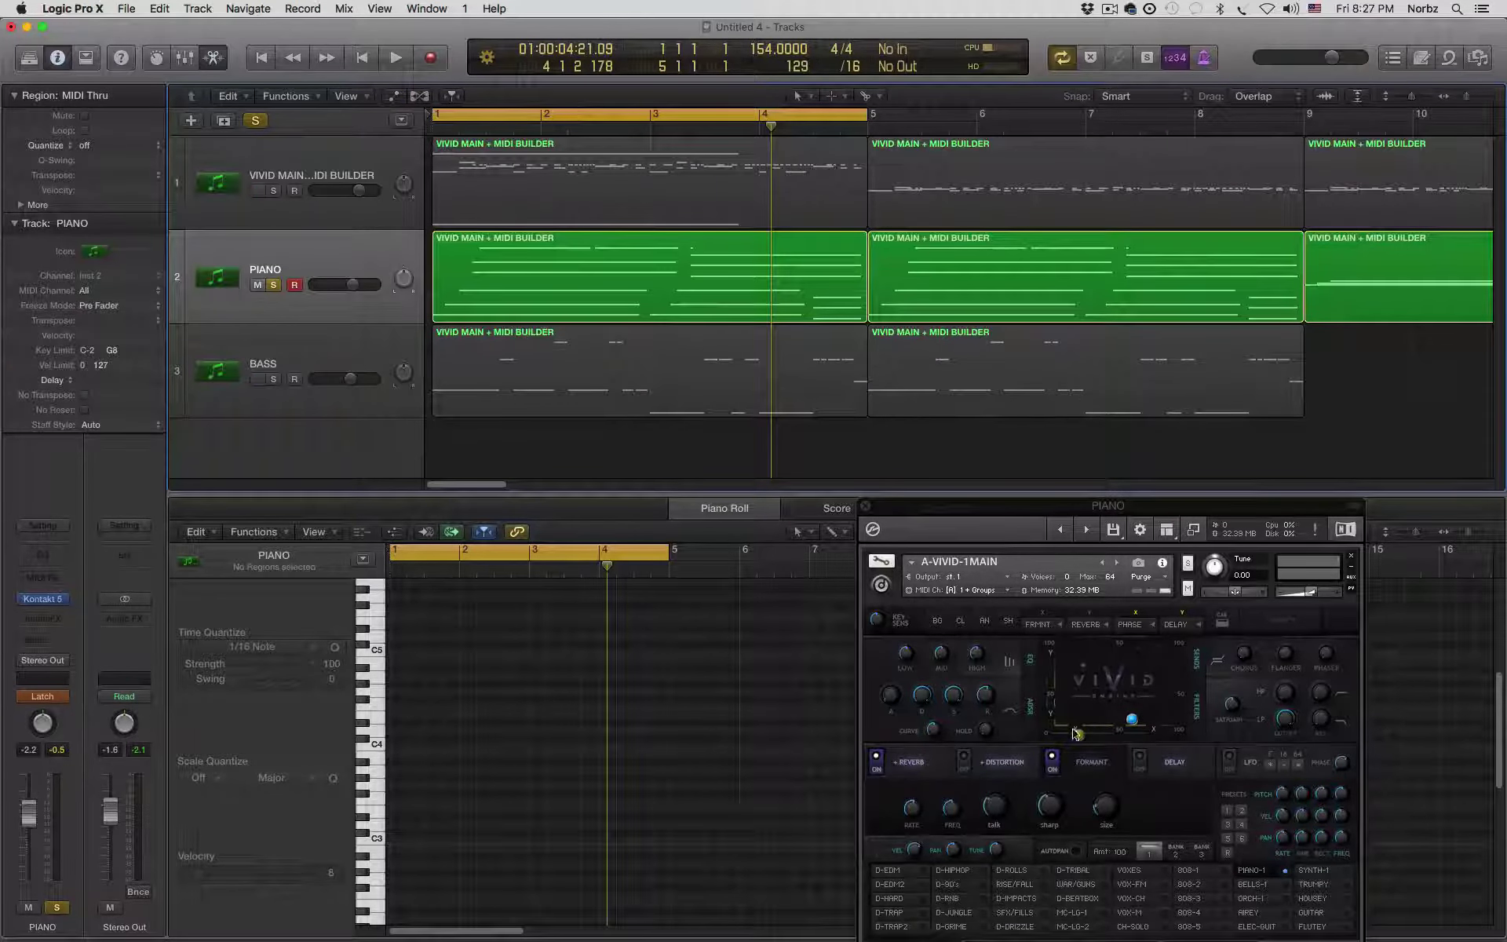
{"action": "key", "text": "a"}
{"action": "key", "text": "a"}
{"action": "left_click_drag", "start_coordinate": [1205, 512], "coordinate": [1025, 318]}
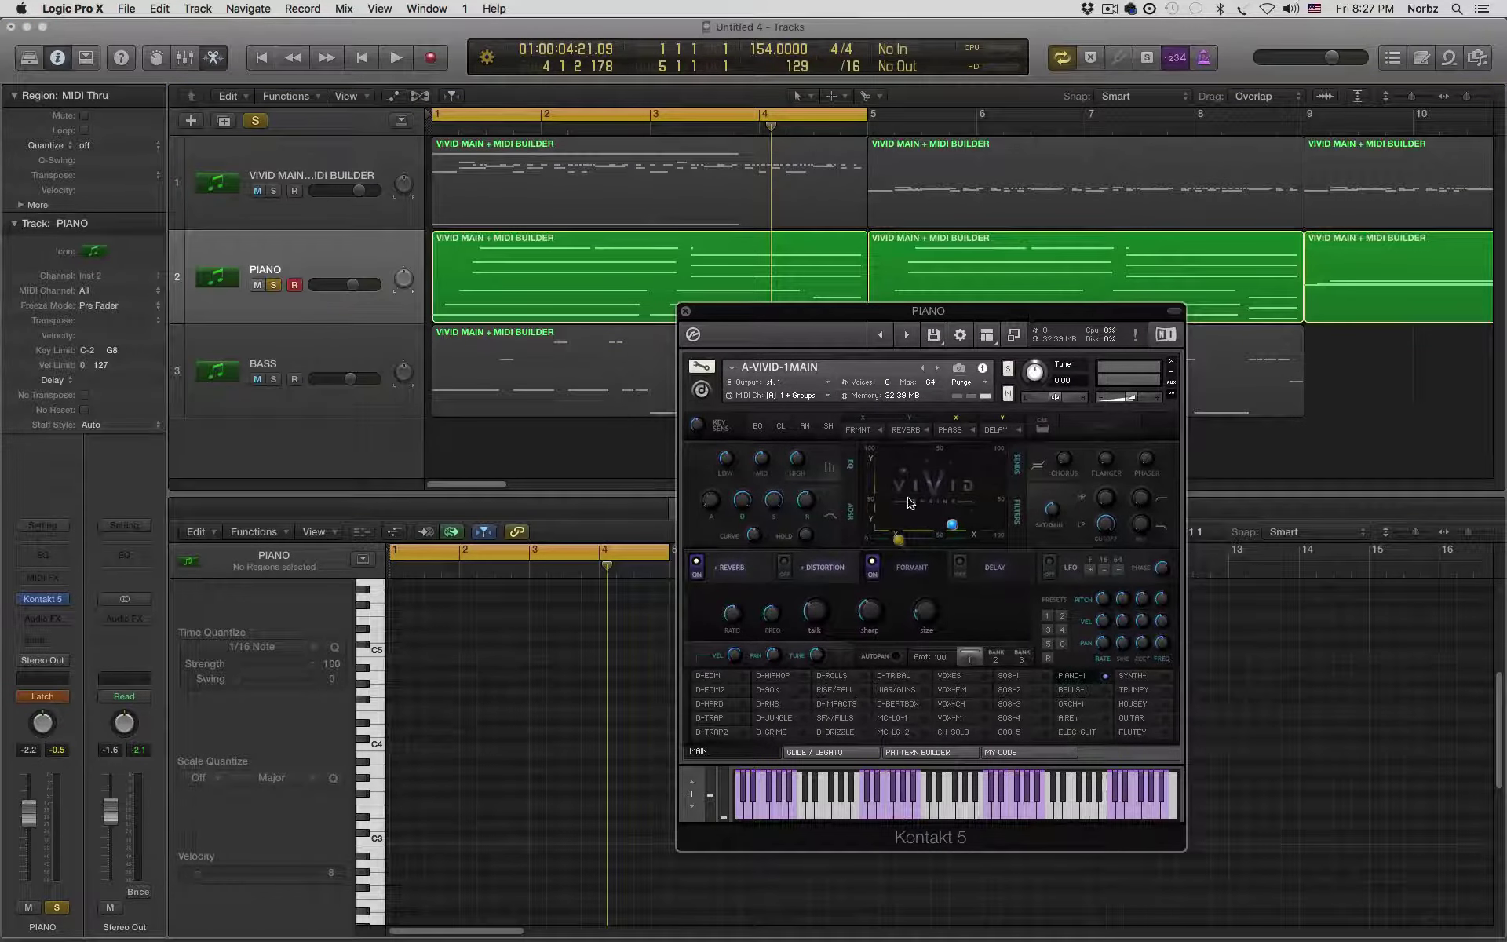
- Sweep the yellow XY pad point from the pad's lower edge up to just beside the centre during playback
{"action": "key", "text": "space"}
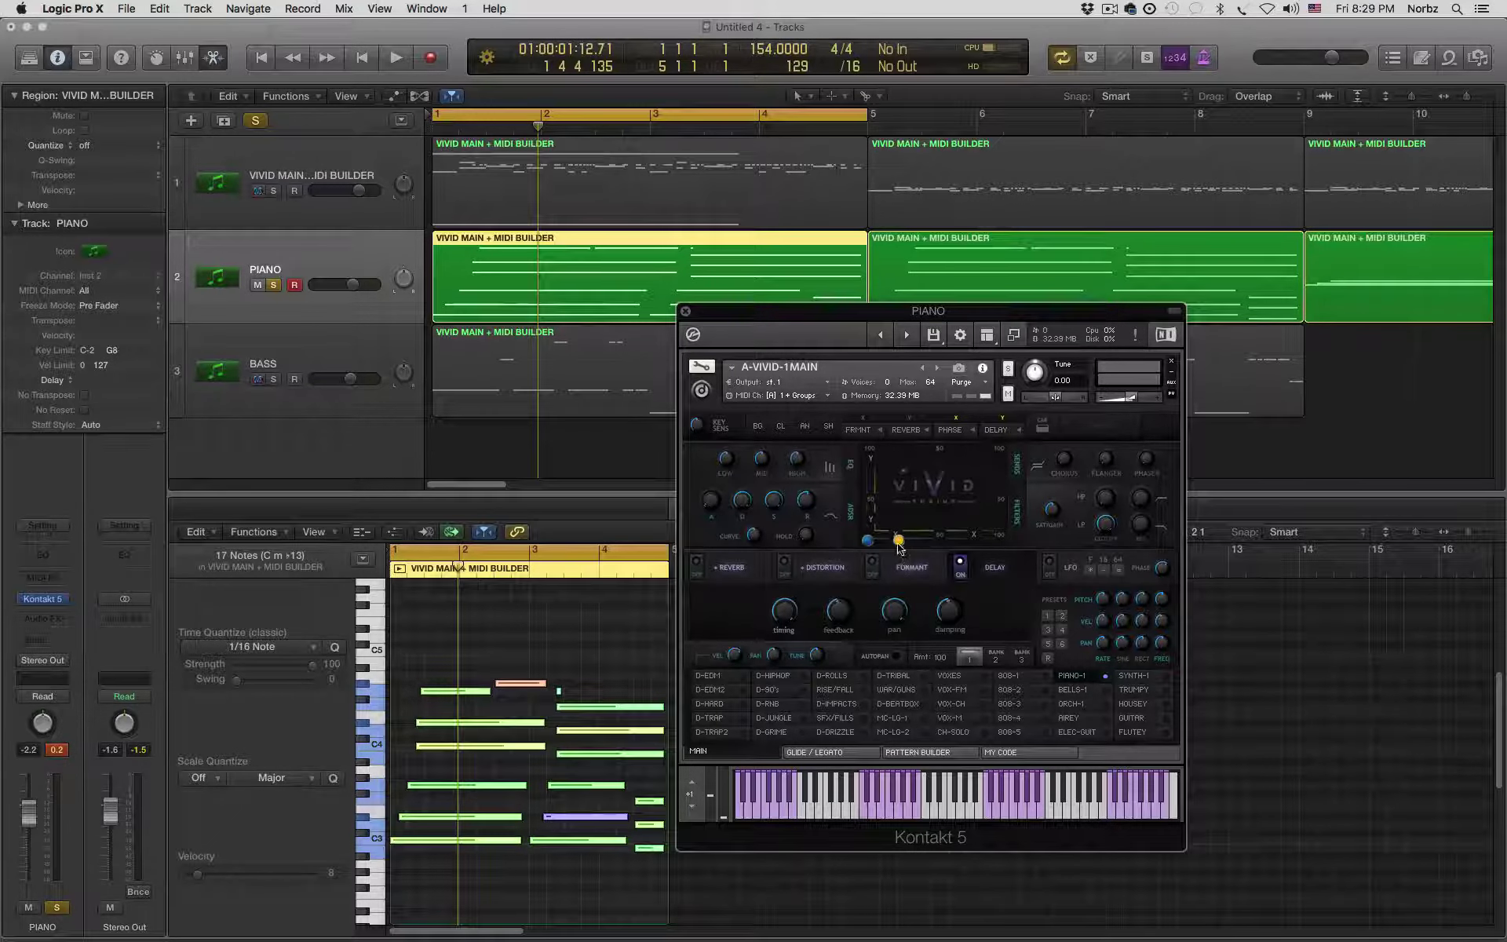
{"action": "key", "text": "space"}
{"action": "left_click_drag", "start_coordinate": [898, 540], "coordinate": [955, 496]}
{"action": "key", "text": "space"}
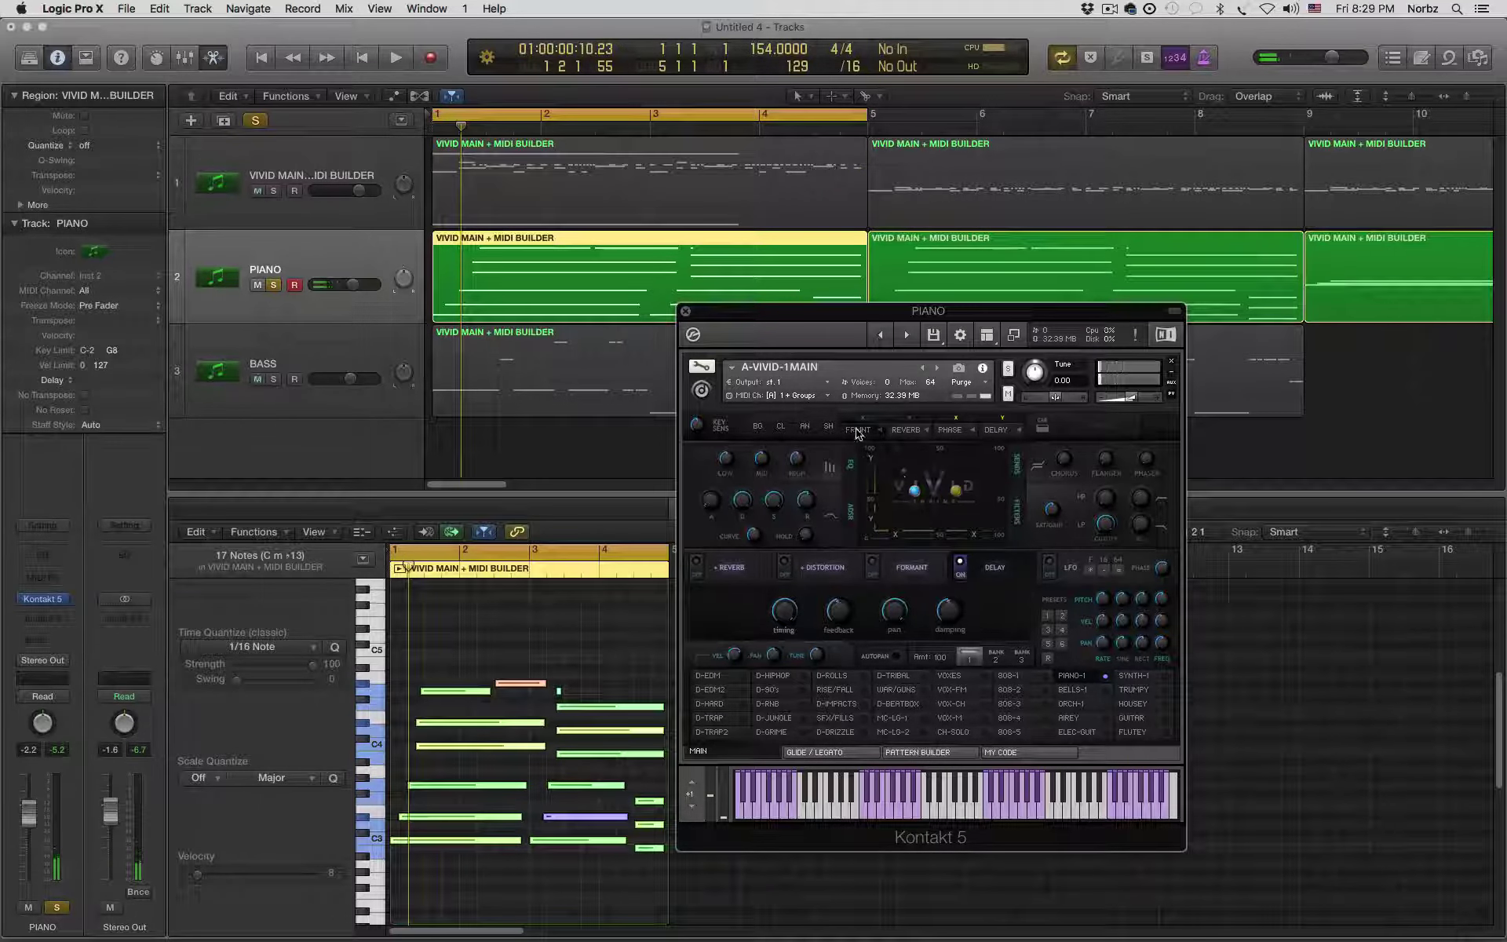
- Turn on FORMANT and REVERB alongside DELAY, and slightly lower the PIANO instrument's volume in Kontakt
{"action": "left_click", "coordinate": [876, 573]}
{"action": "left_click", "coordinate": [719, 577]}
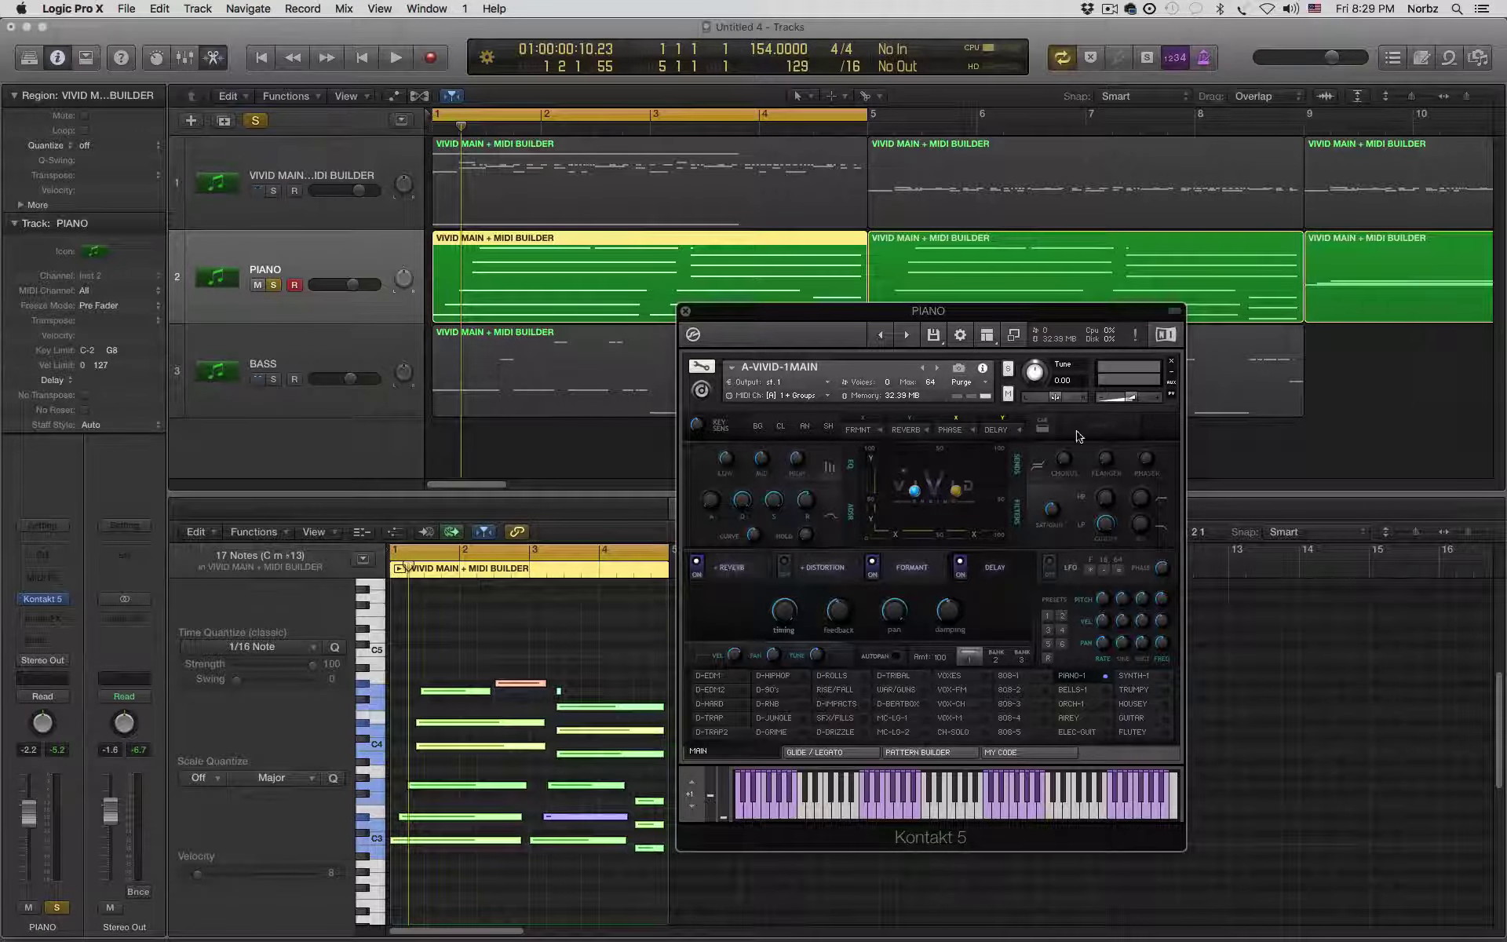
{"action": "left_click_drag", "start_coordinate": [1130, 406], "coordinate": [1128, 403]}
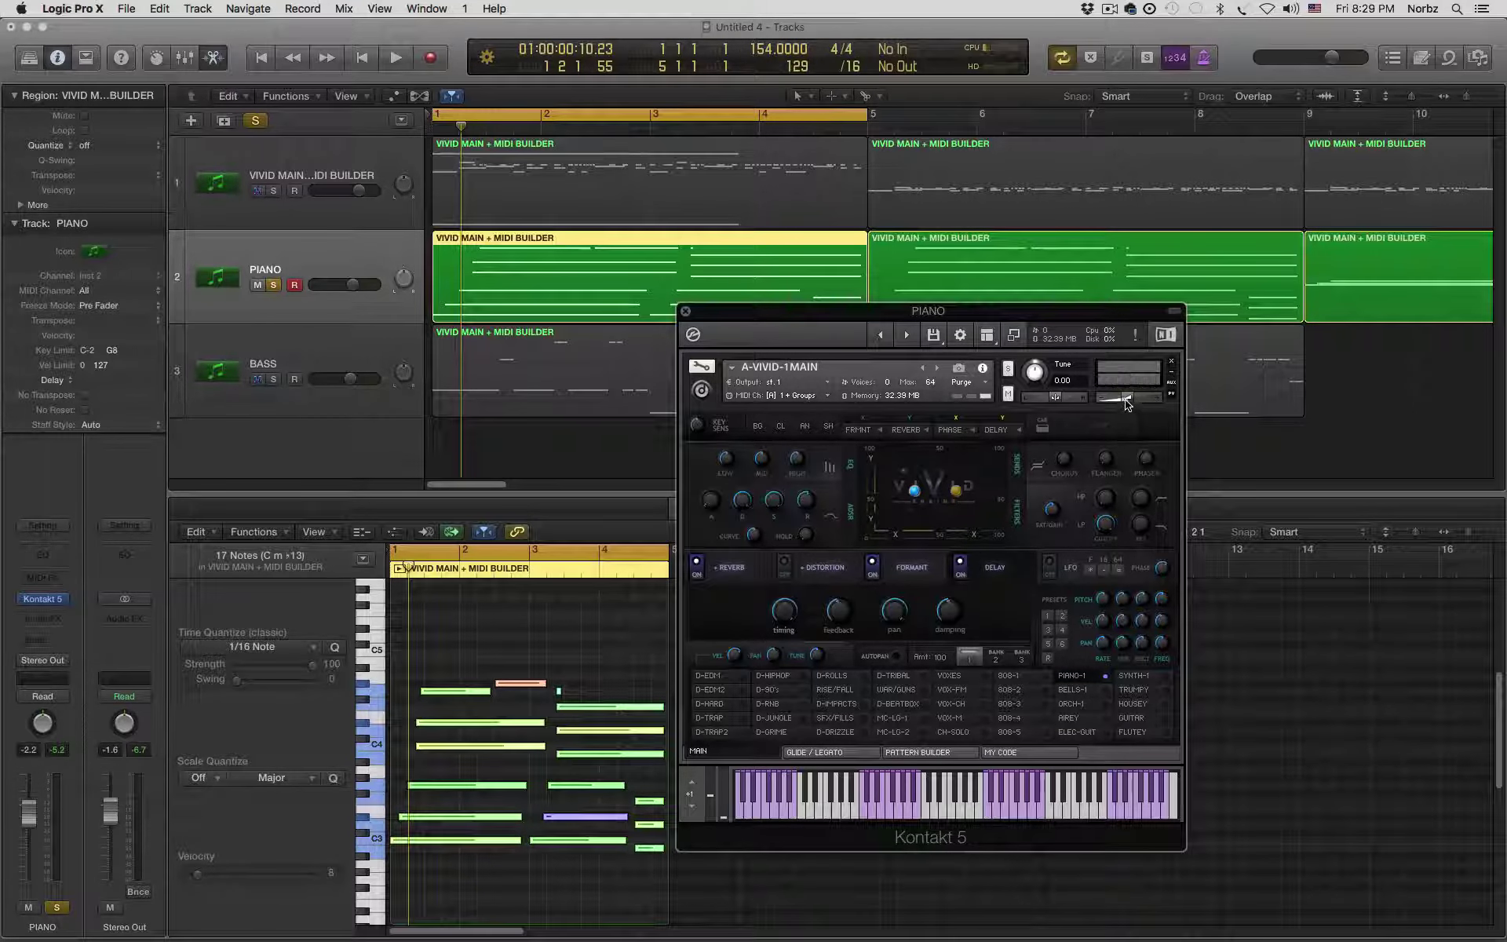
- Sweep the yellow XY pad point down and up around the pad during playback, and bring it to the lower-left corner
{"action": "key", "text": "space"}
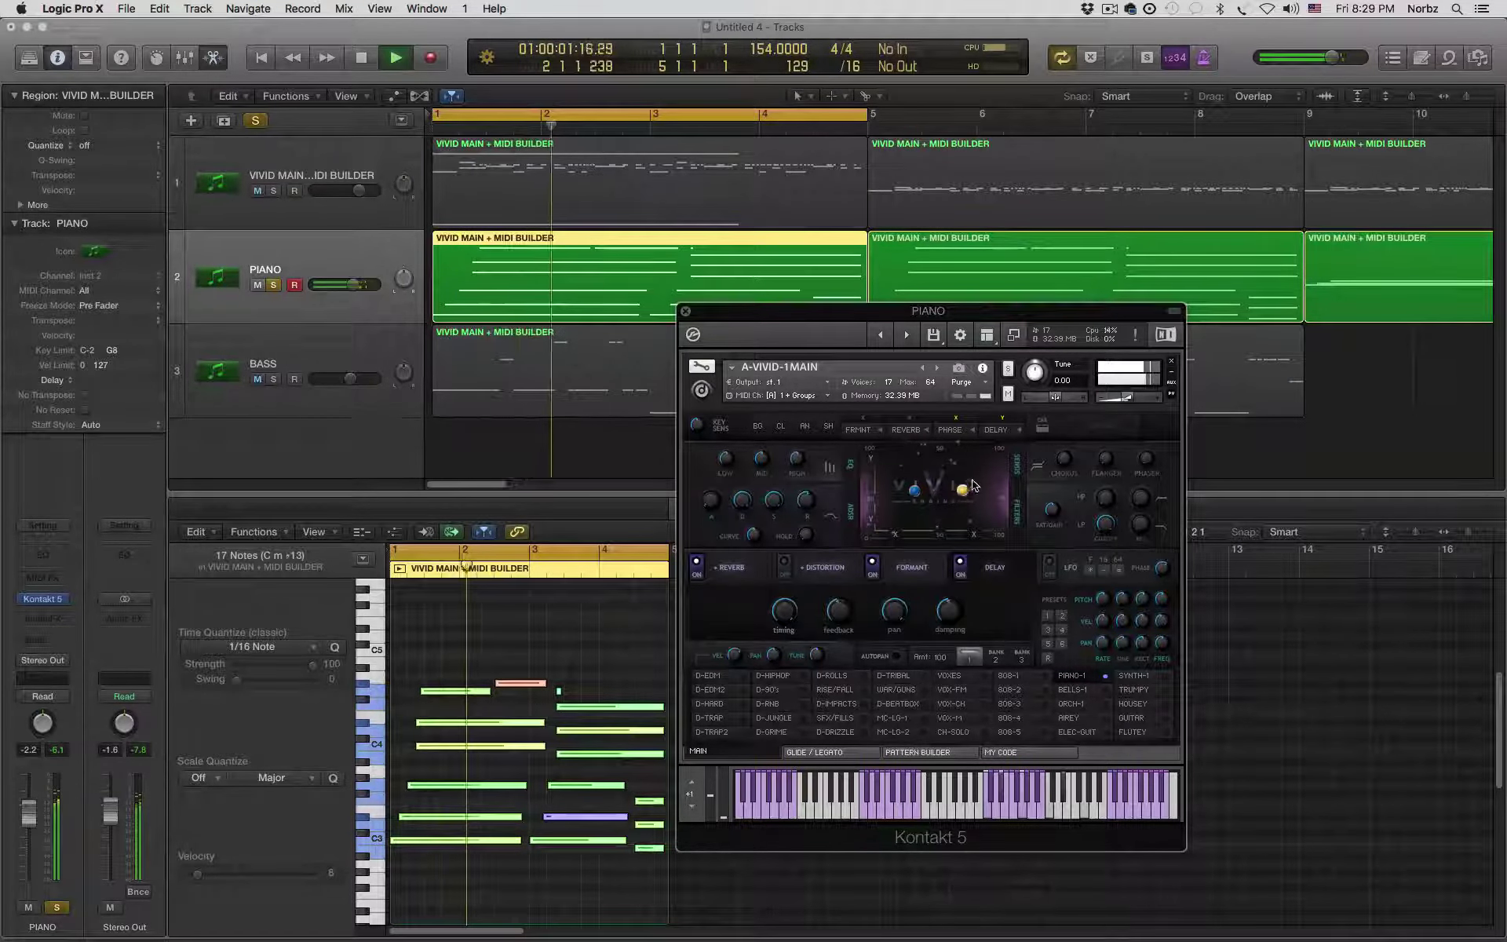
{"action": "left_click_drag", "start_coordinate": [973, 485], "coordinate": [932, 522]}
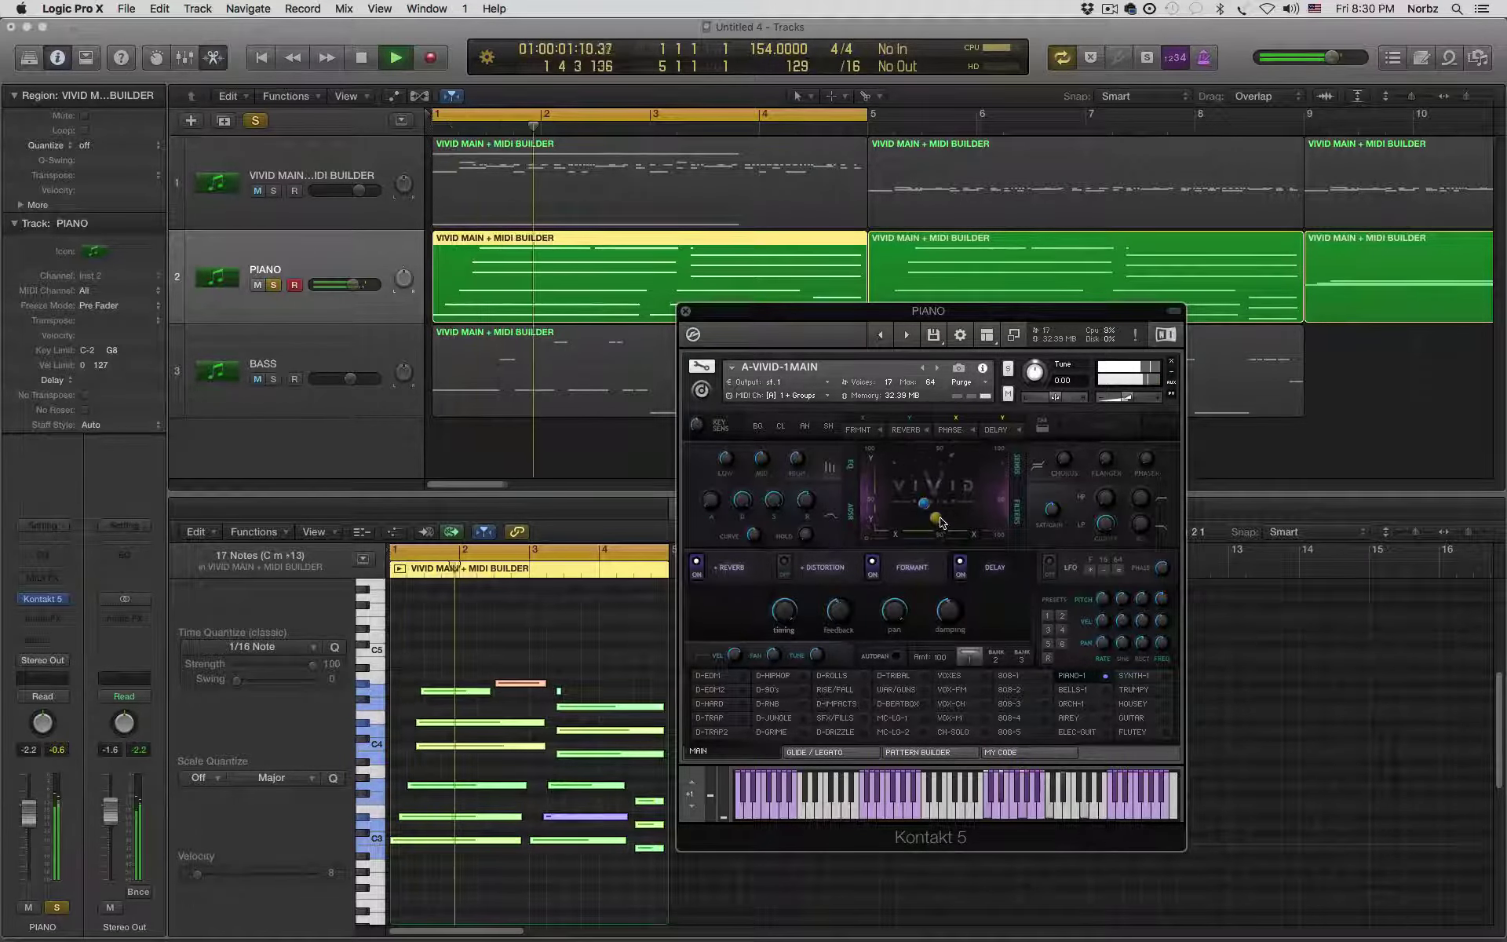
{"action": "left_click_drag", "start_coordinate": [940, 520], "coordinate": [942, 471]}
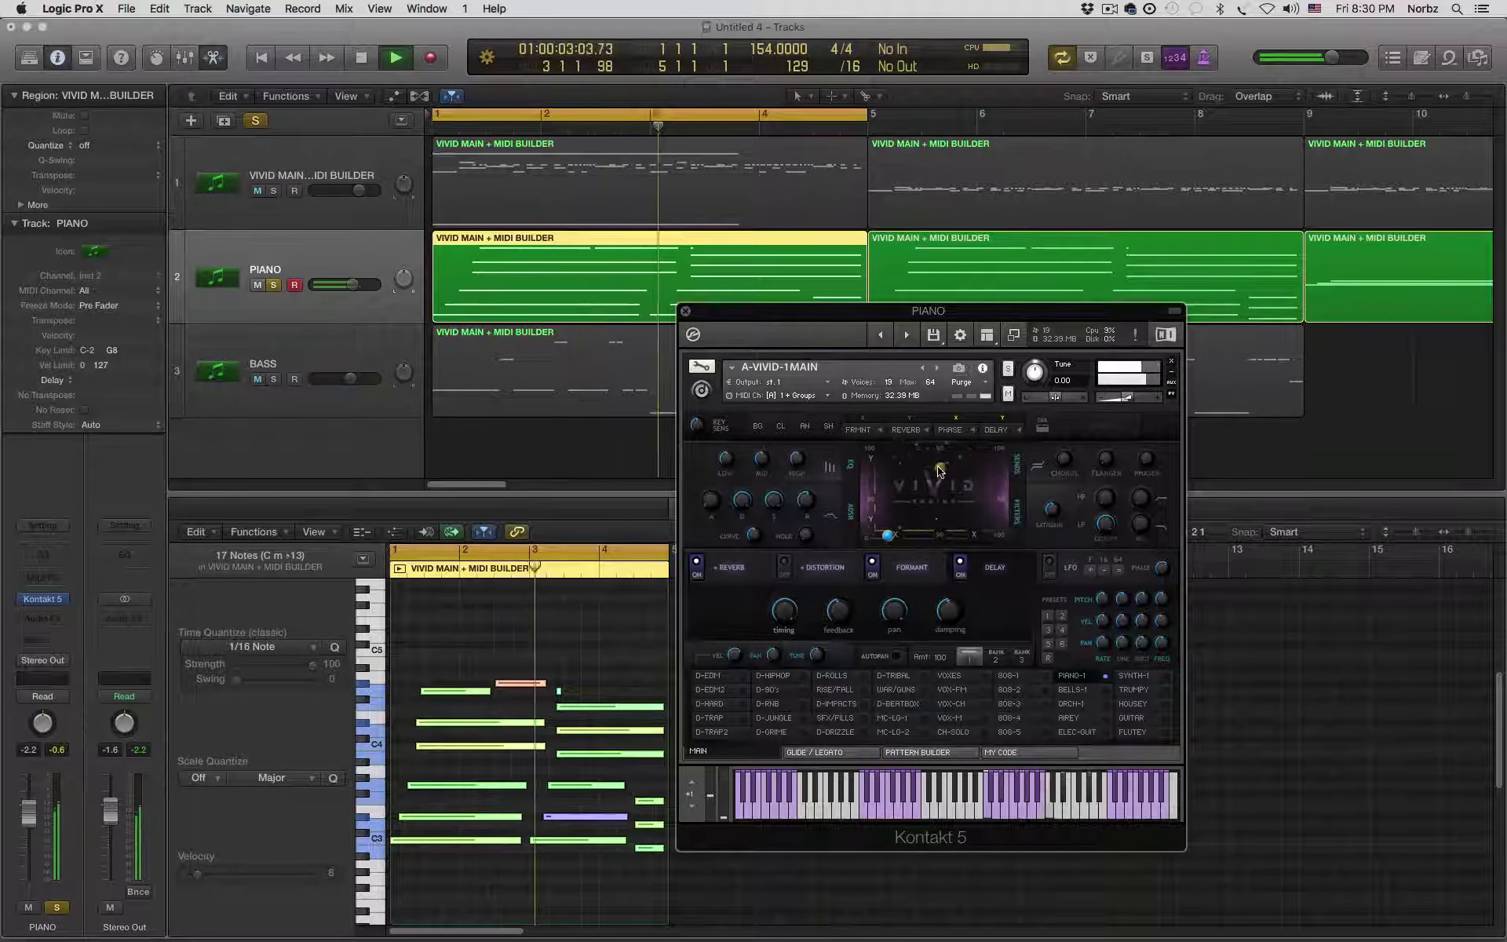
{"action": "left_click_drag", "start_coordinate": [940, 471], "coordinate": [876, 563]}
{"action": "key", "text": "space"}
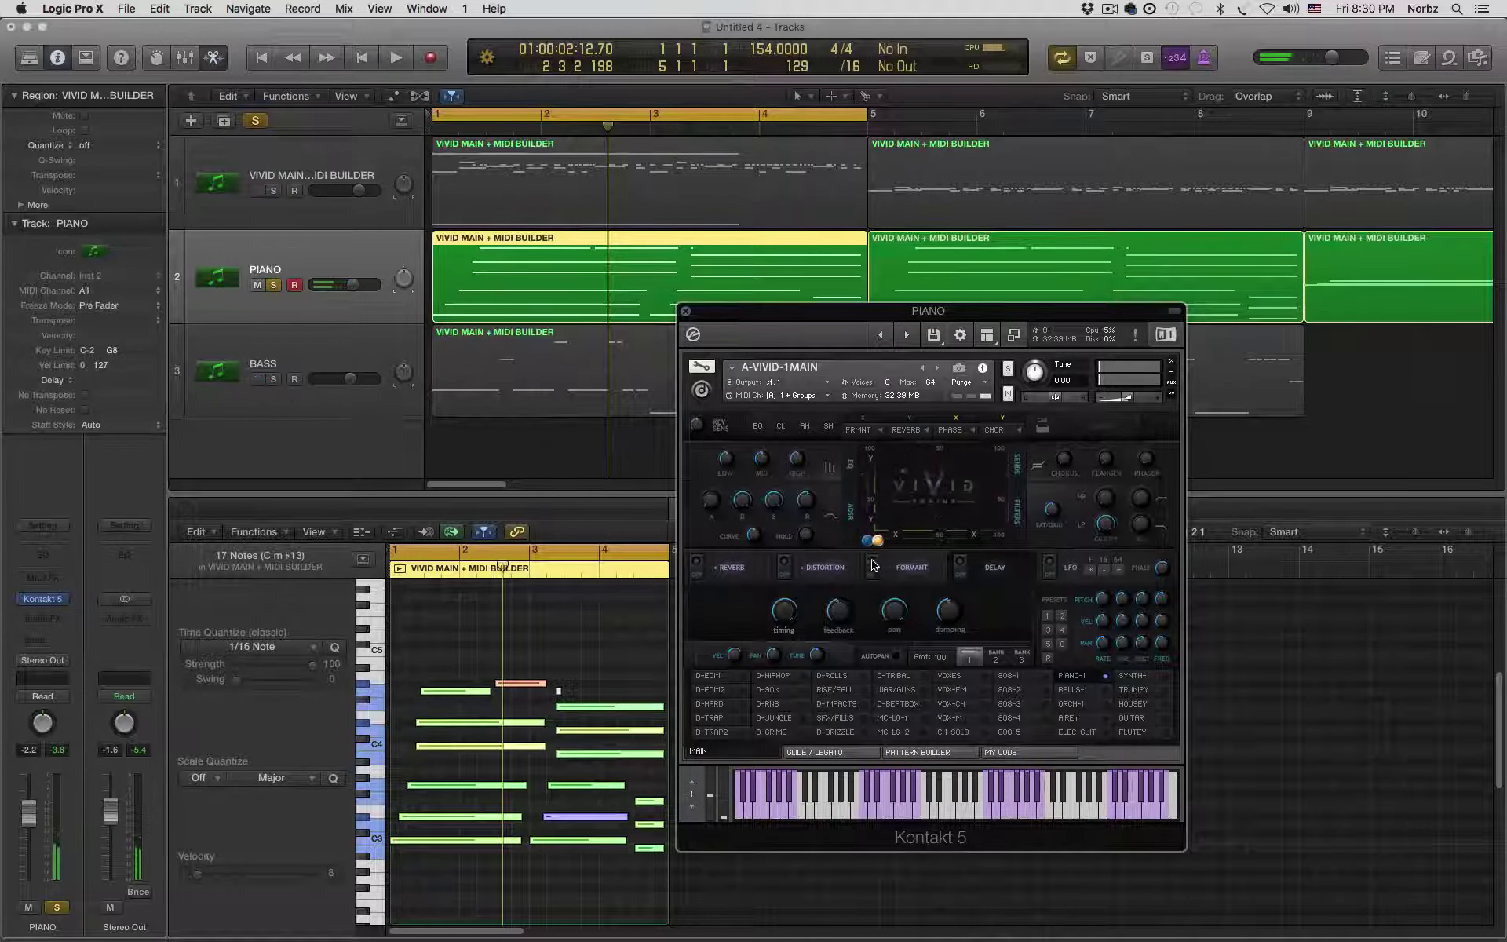
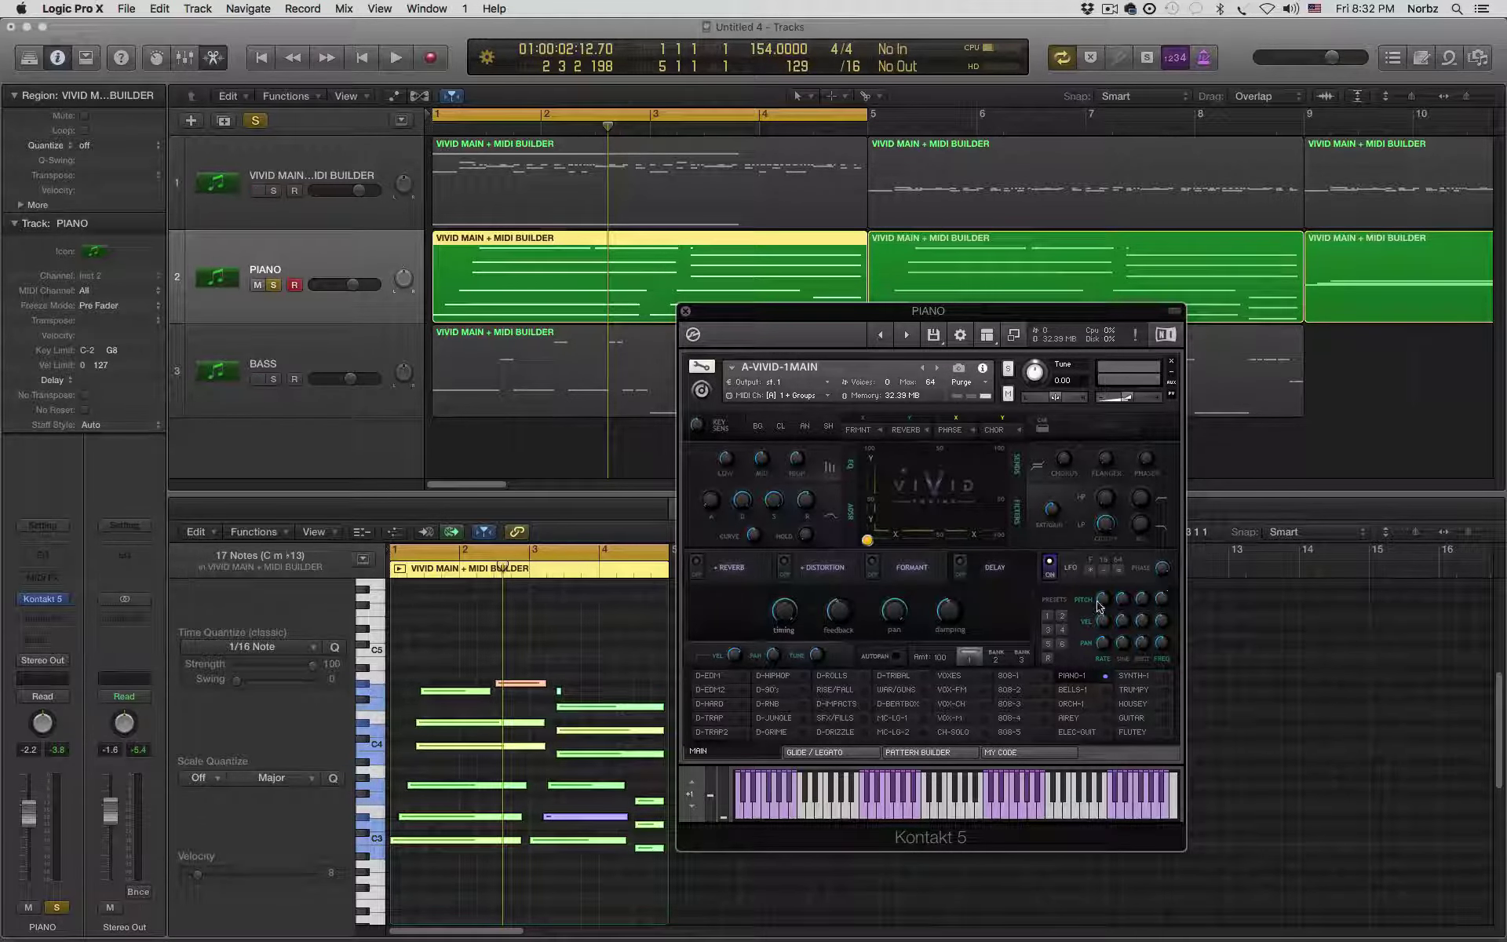
- Audition LFO presets on the PIANO-1 sound, switch the instrument to SYNTH-1, and audition LFO presets again during playback
{"action": "key", "text": "space"}
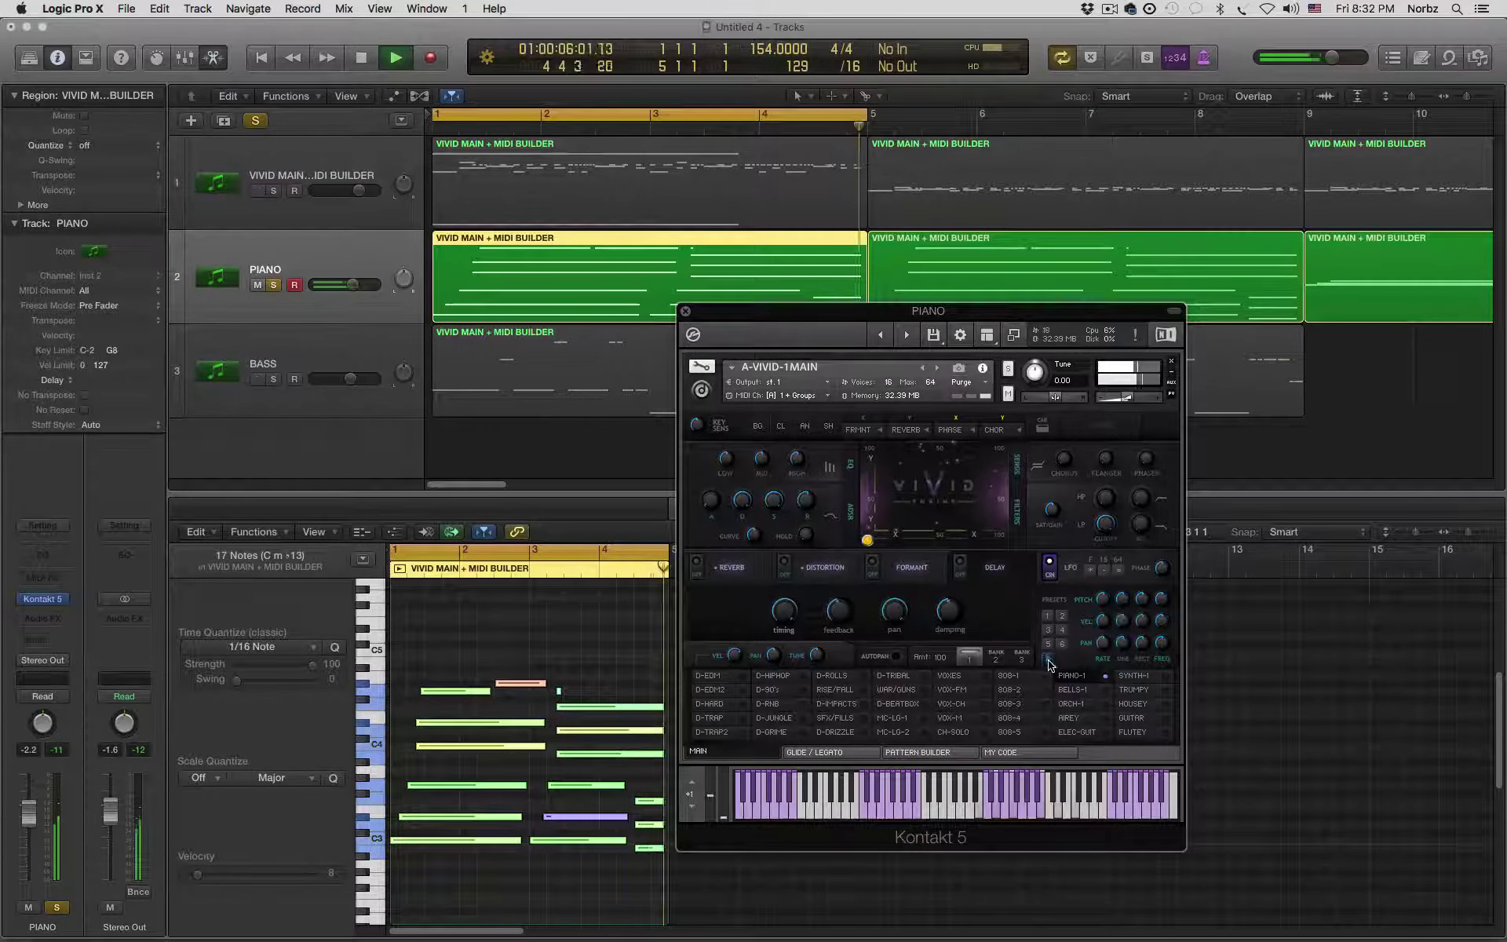
{"action": "key", "text": "space"}
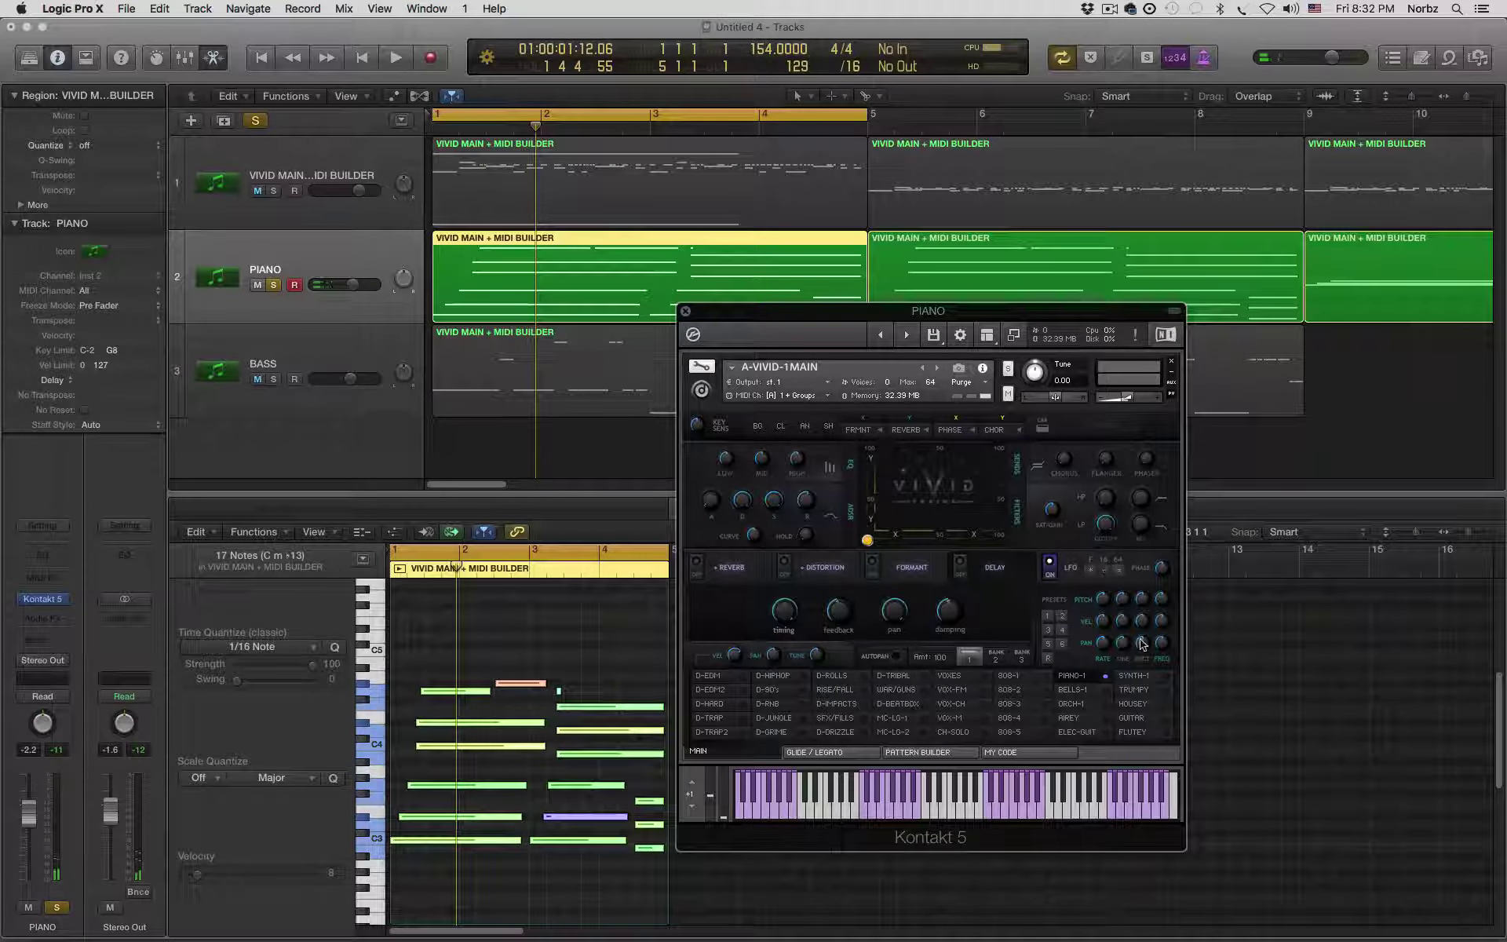
{"action": "left_click", "coordinate": [1141, 677]}
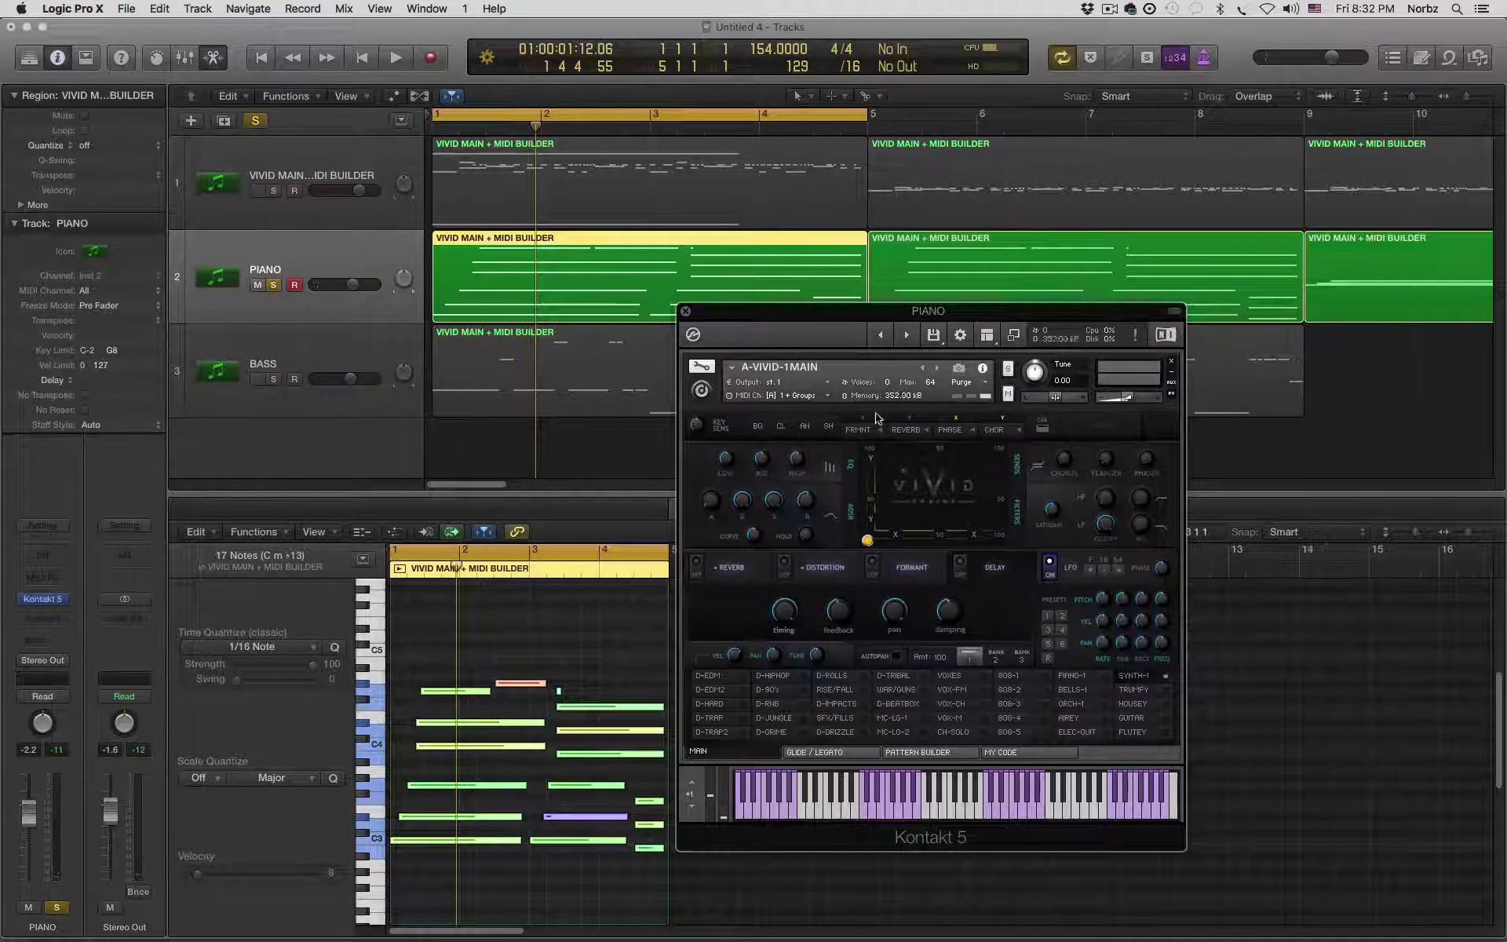
{"action": "key", "text": "space"}
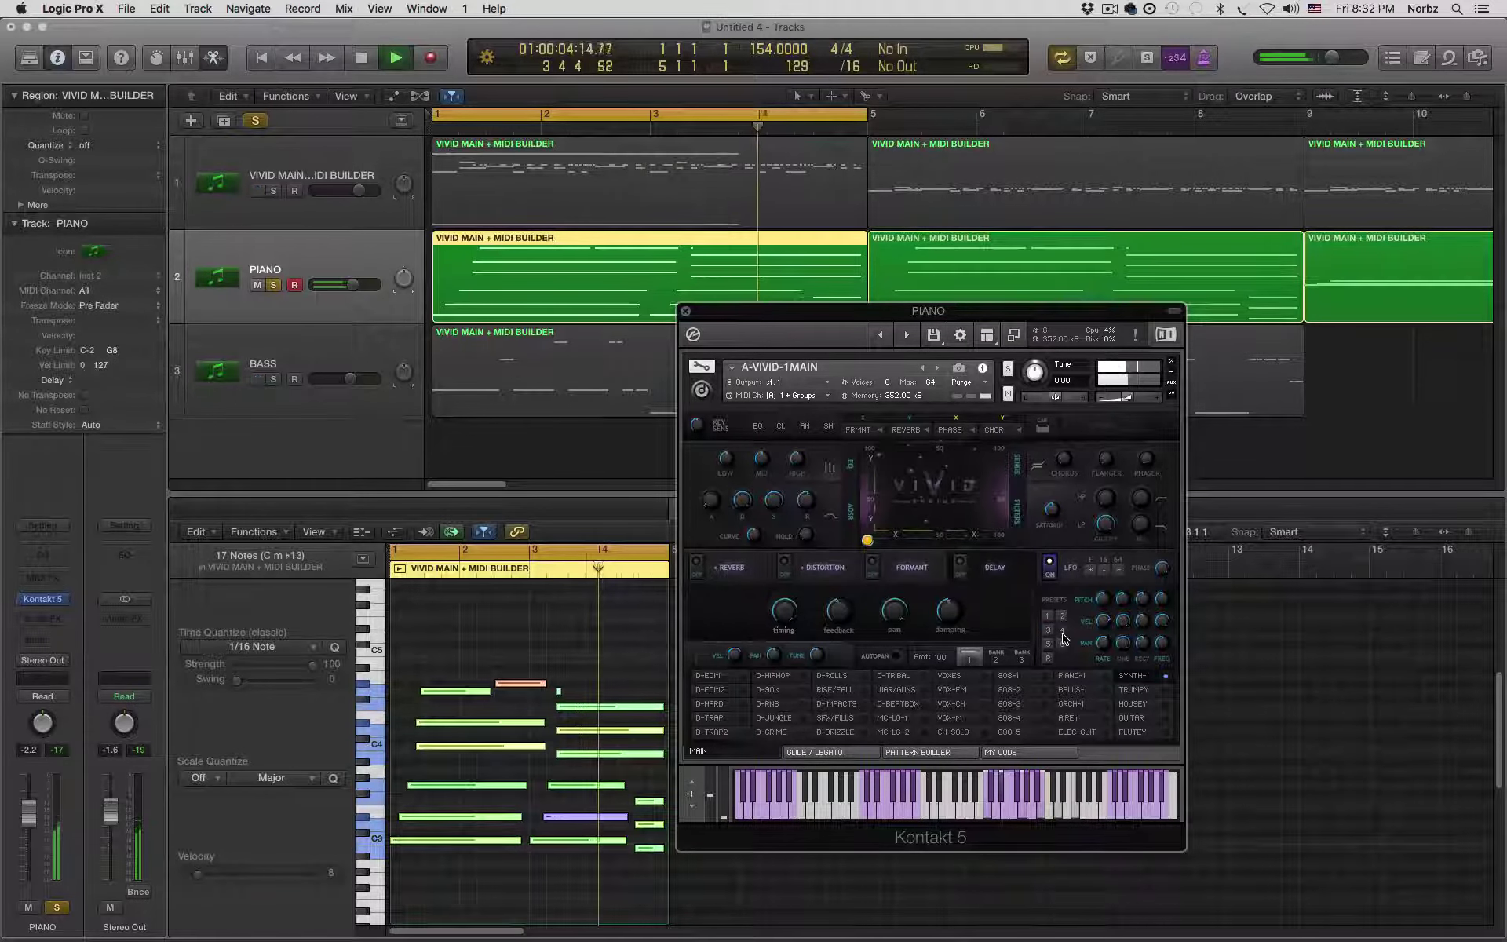
{"action": "key", "text": "space"}
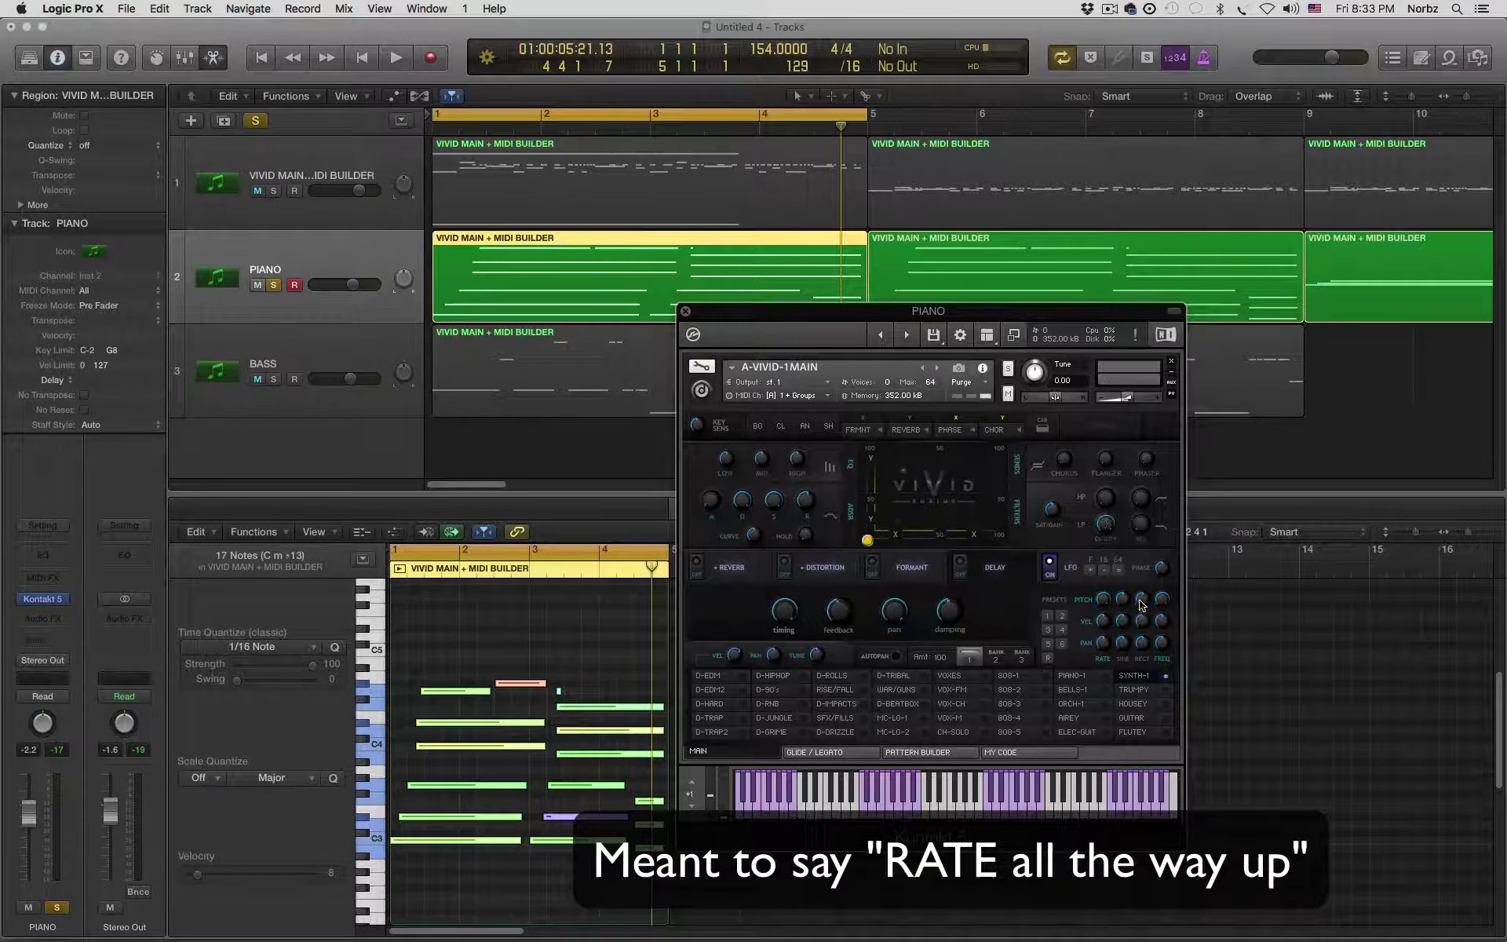
- Adjust the RATE and SINE knobs in the LFO's PITCH row while auditioning SYNTH-1 in short playback passes
{"action": "key", "text": "space"}
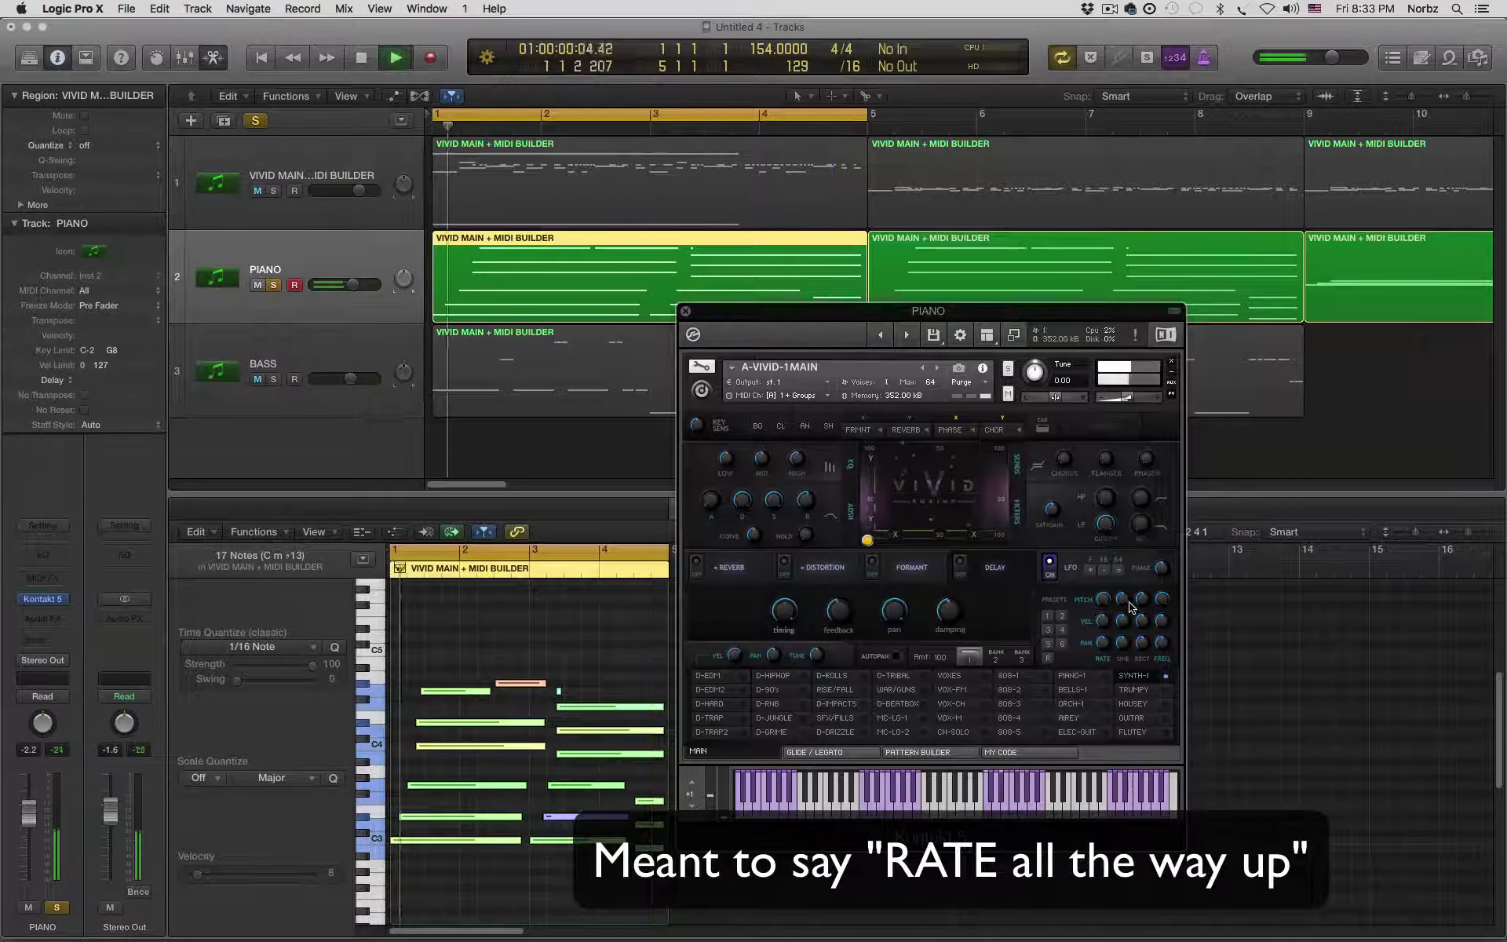
{"action": "key", "text": "space"}
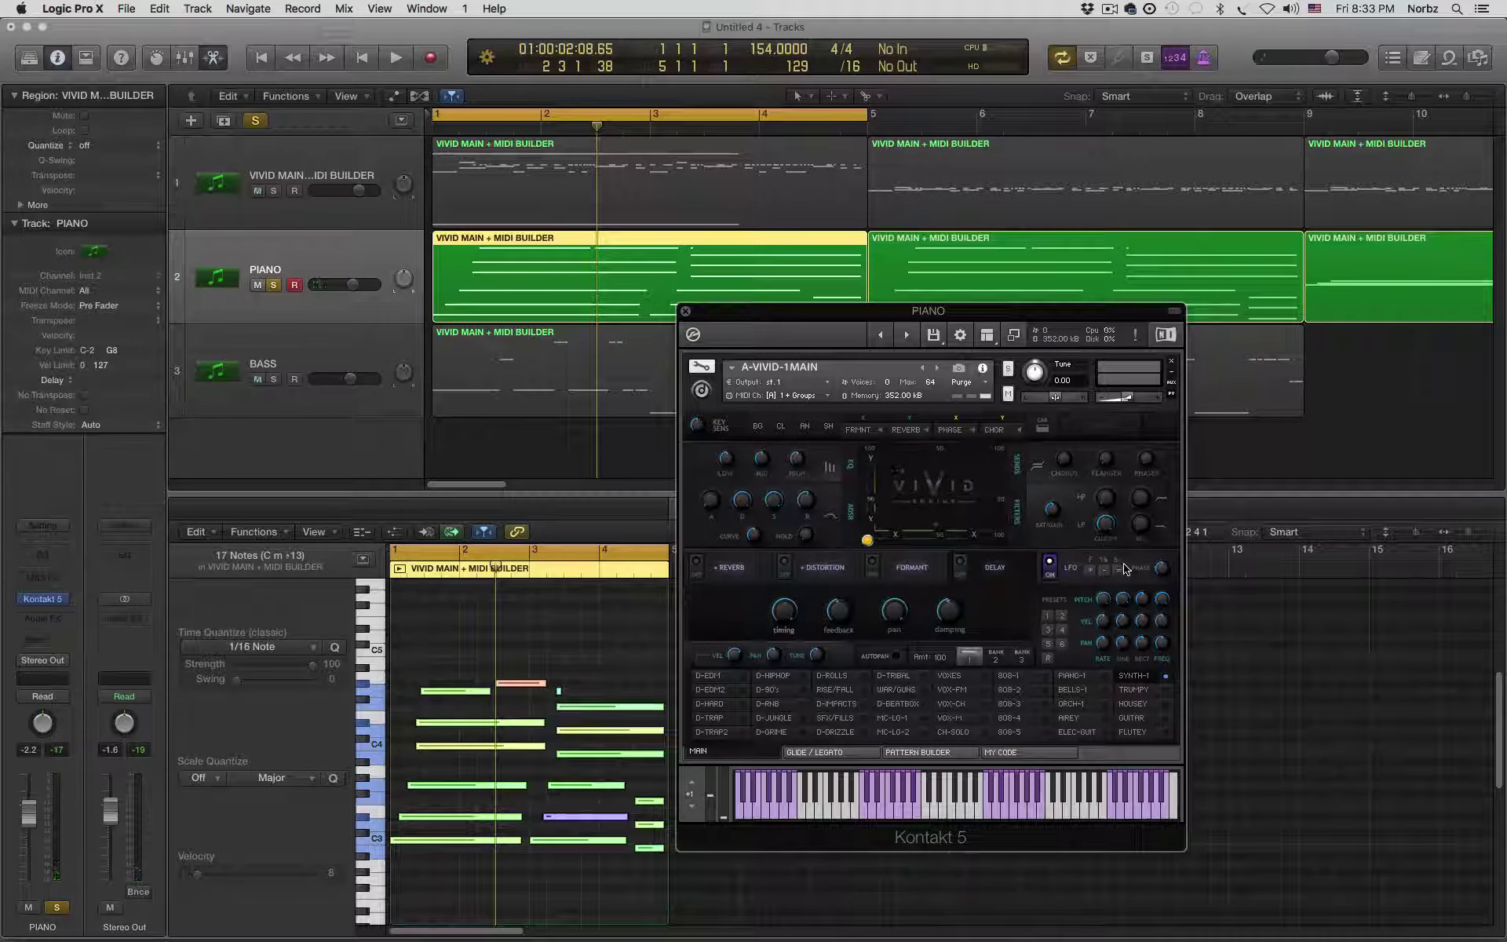
{"action": "key", "text": "space"}
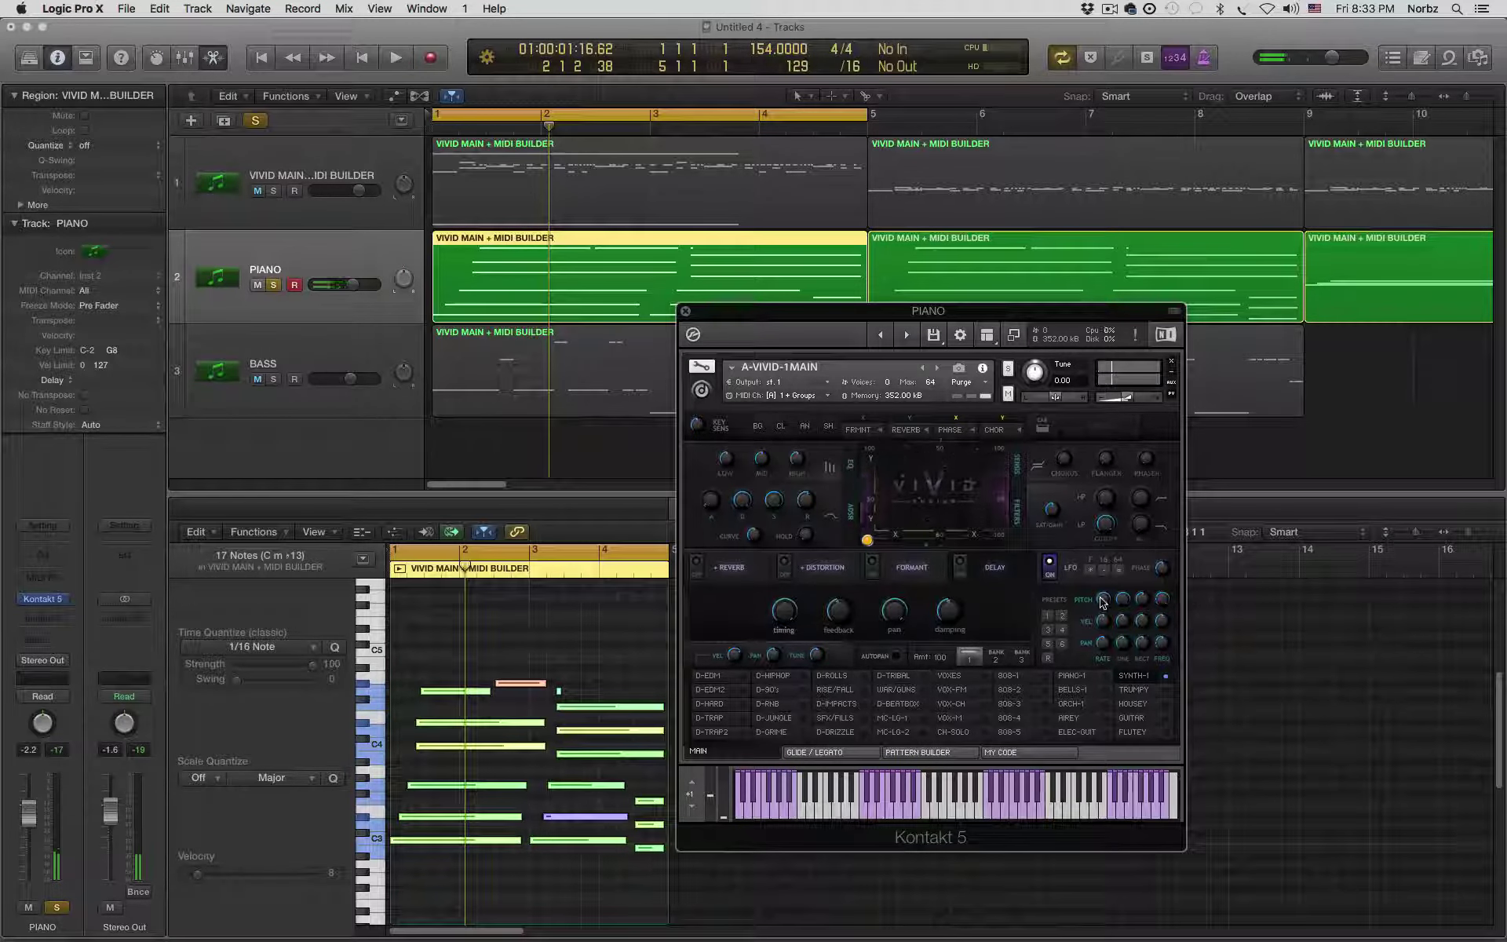
{"action": "key", "text": "space"}
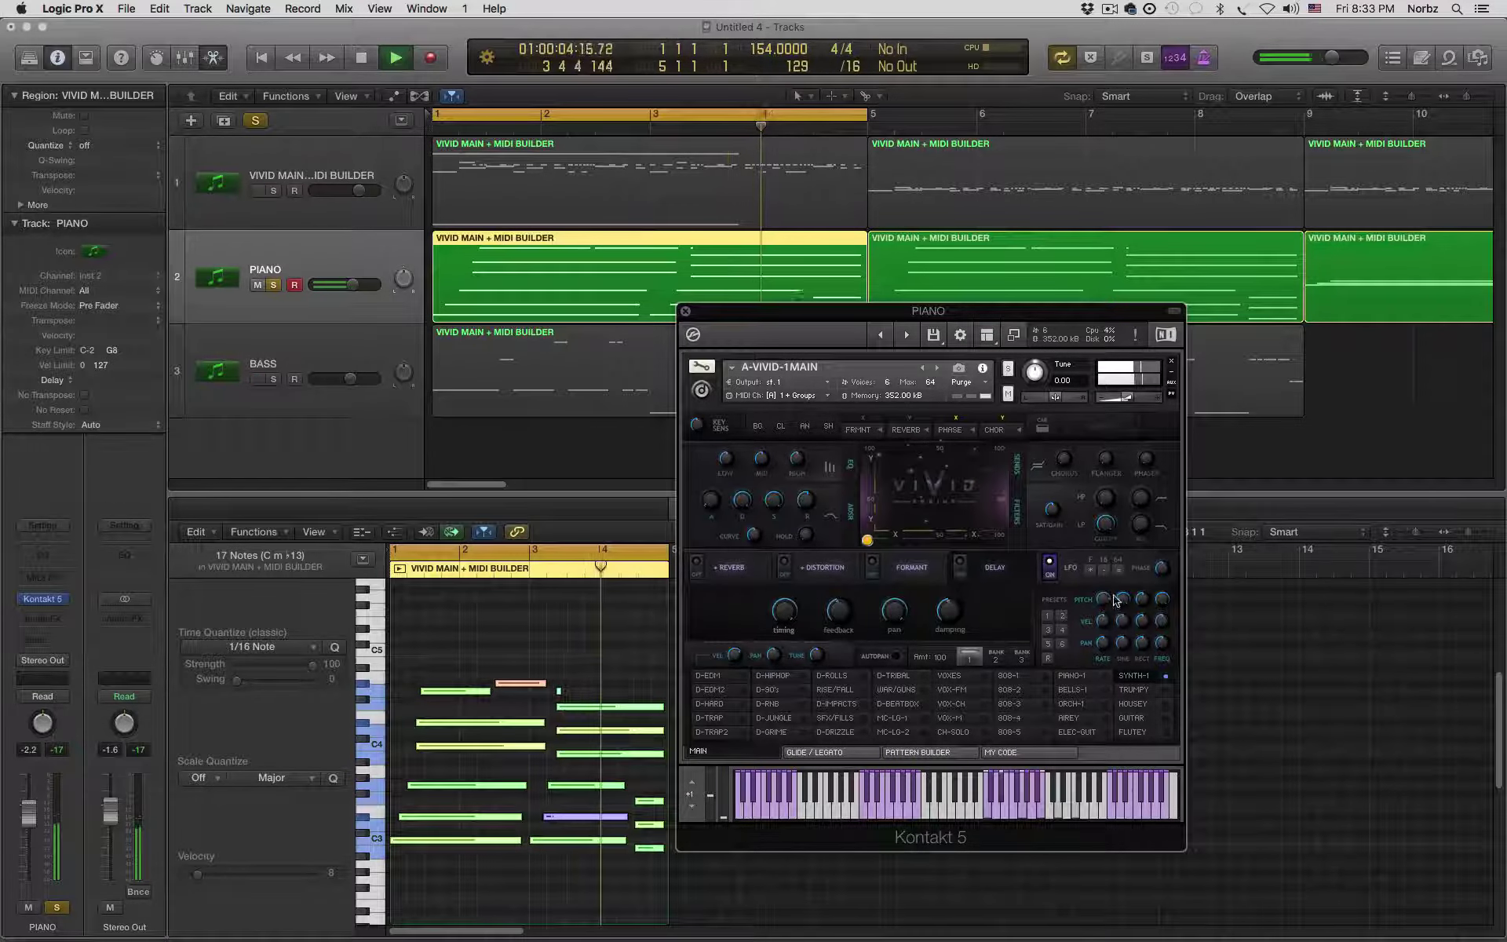
{"action": "key", "text": "space"}
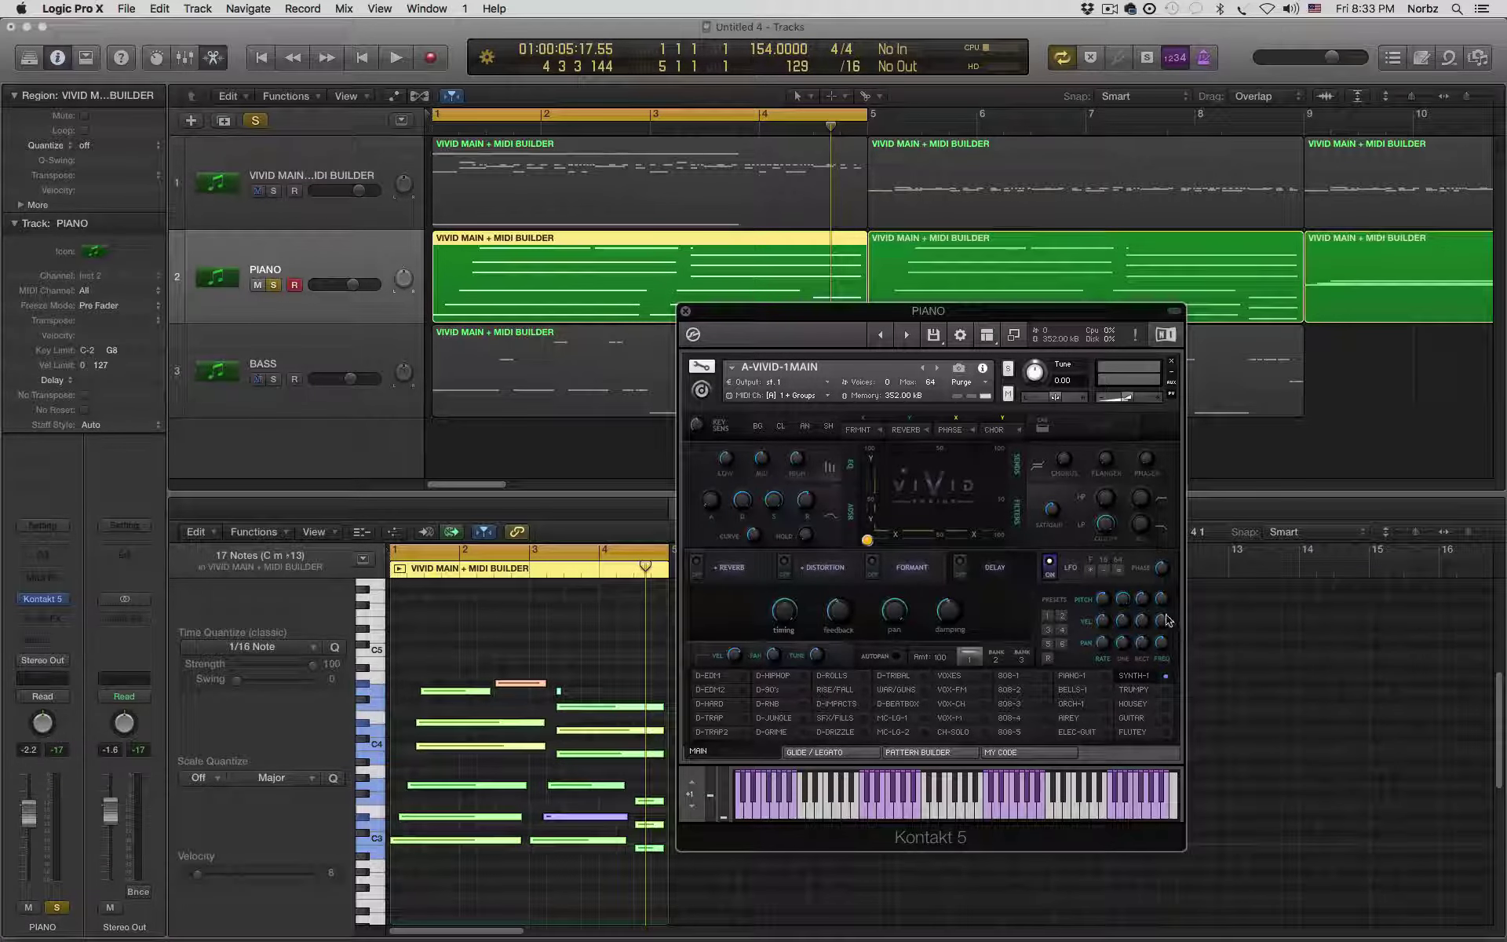
- Adjust the FREQ and RATE knobs in the LFO's PITCH row while starting and stopping playback to hear the modulation
{"action": "key", "text": "space"}
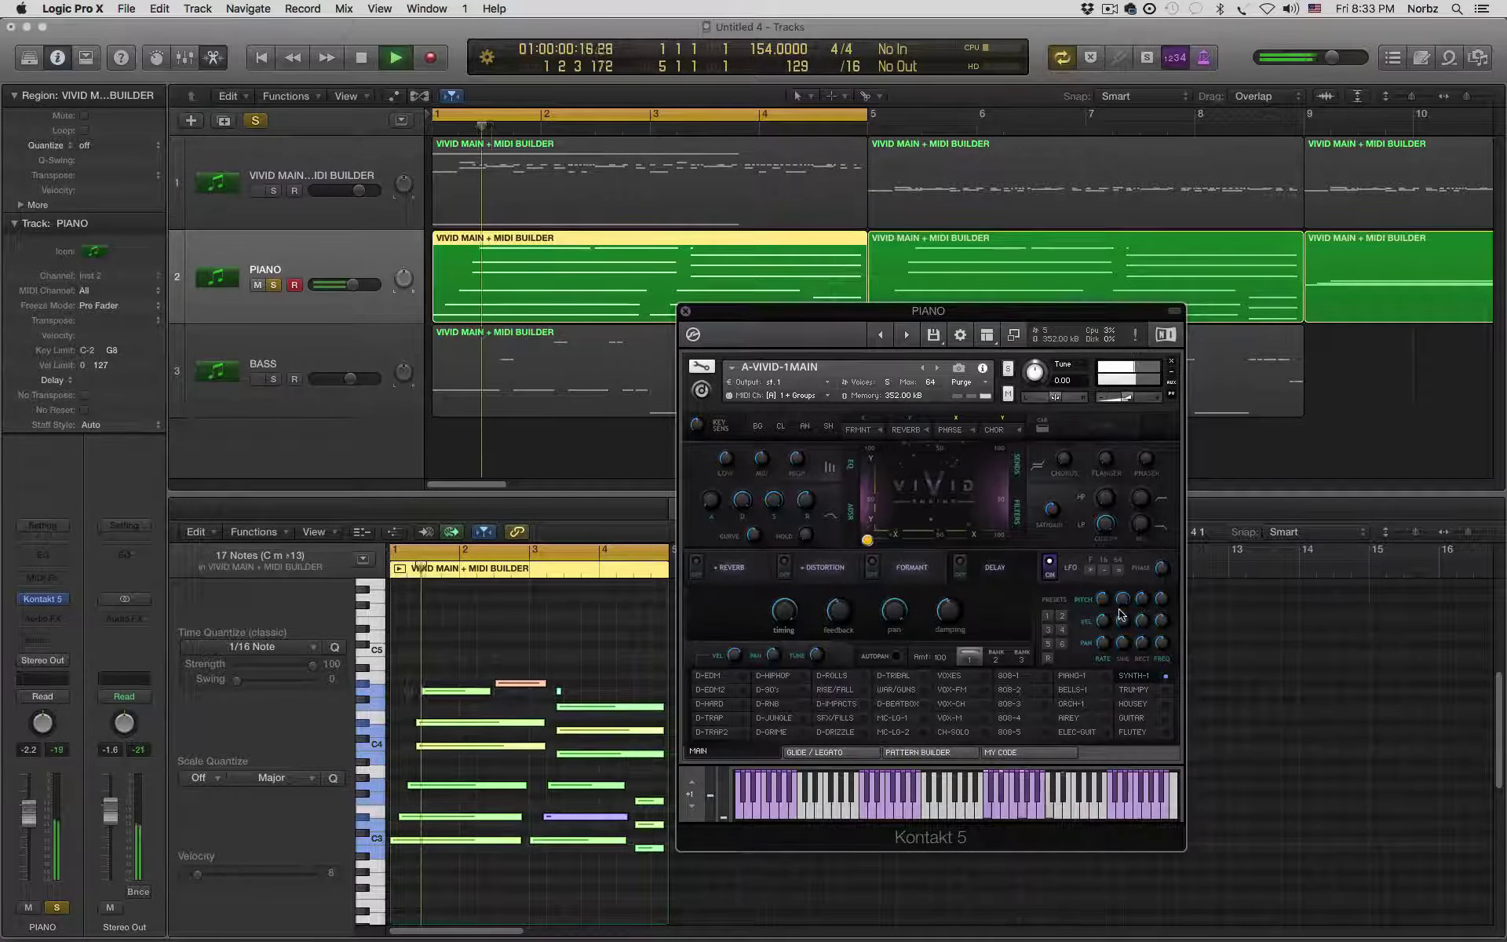
{"action": "key", "text": "space"}
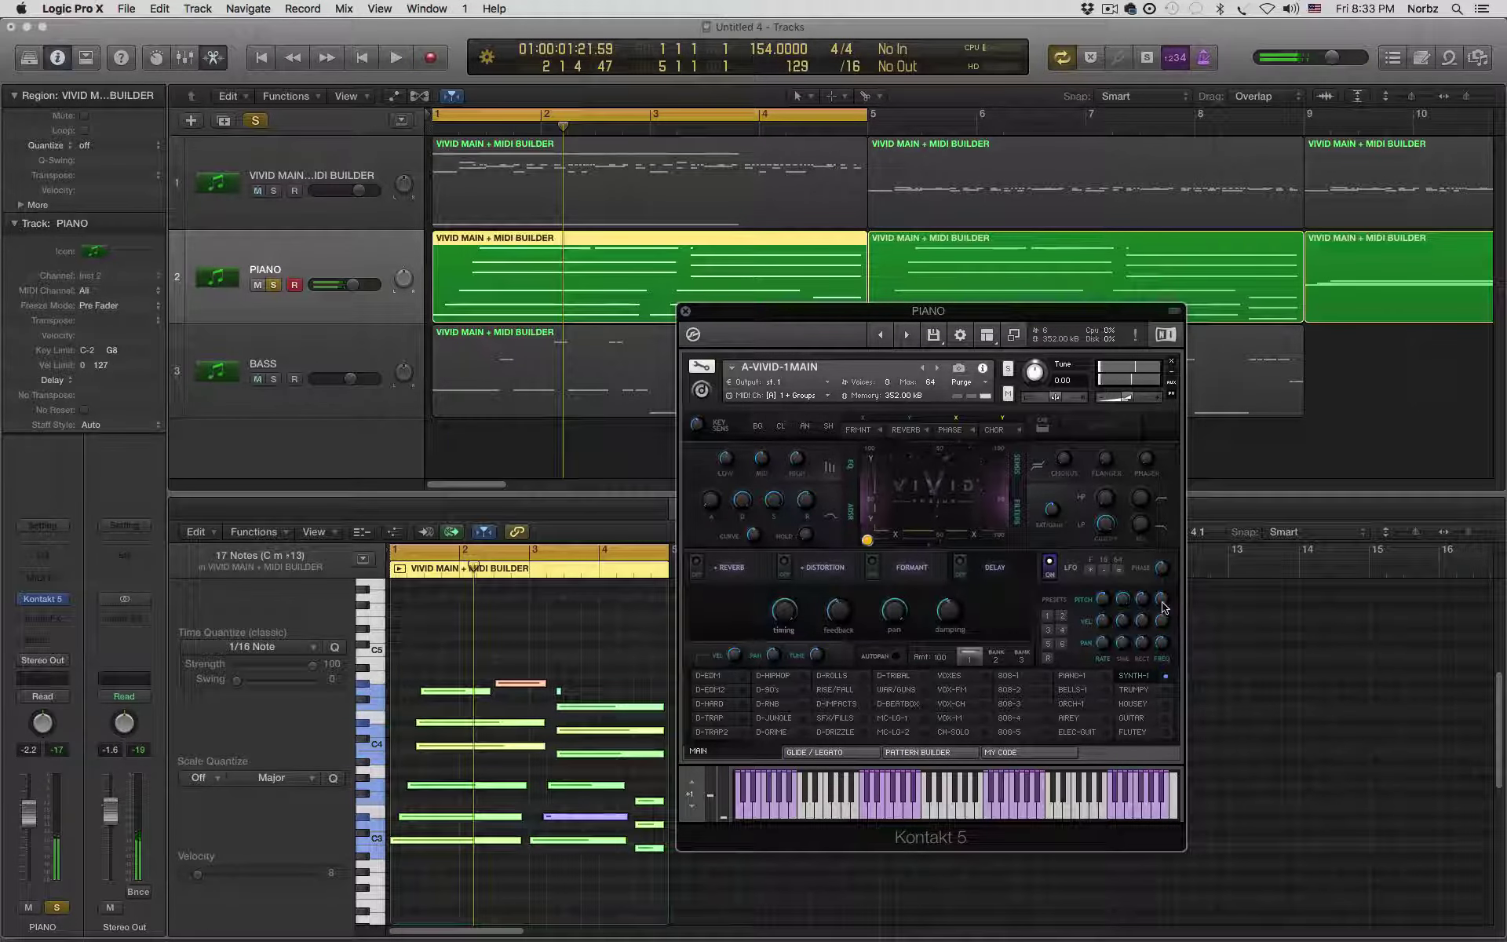
{"action": "key", "text": "space"}
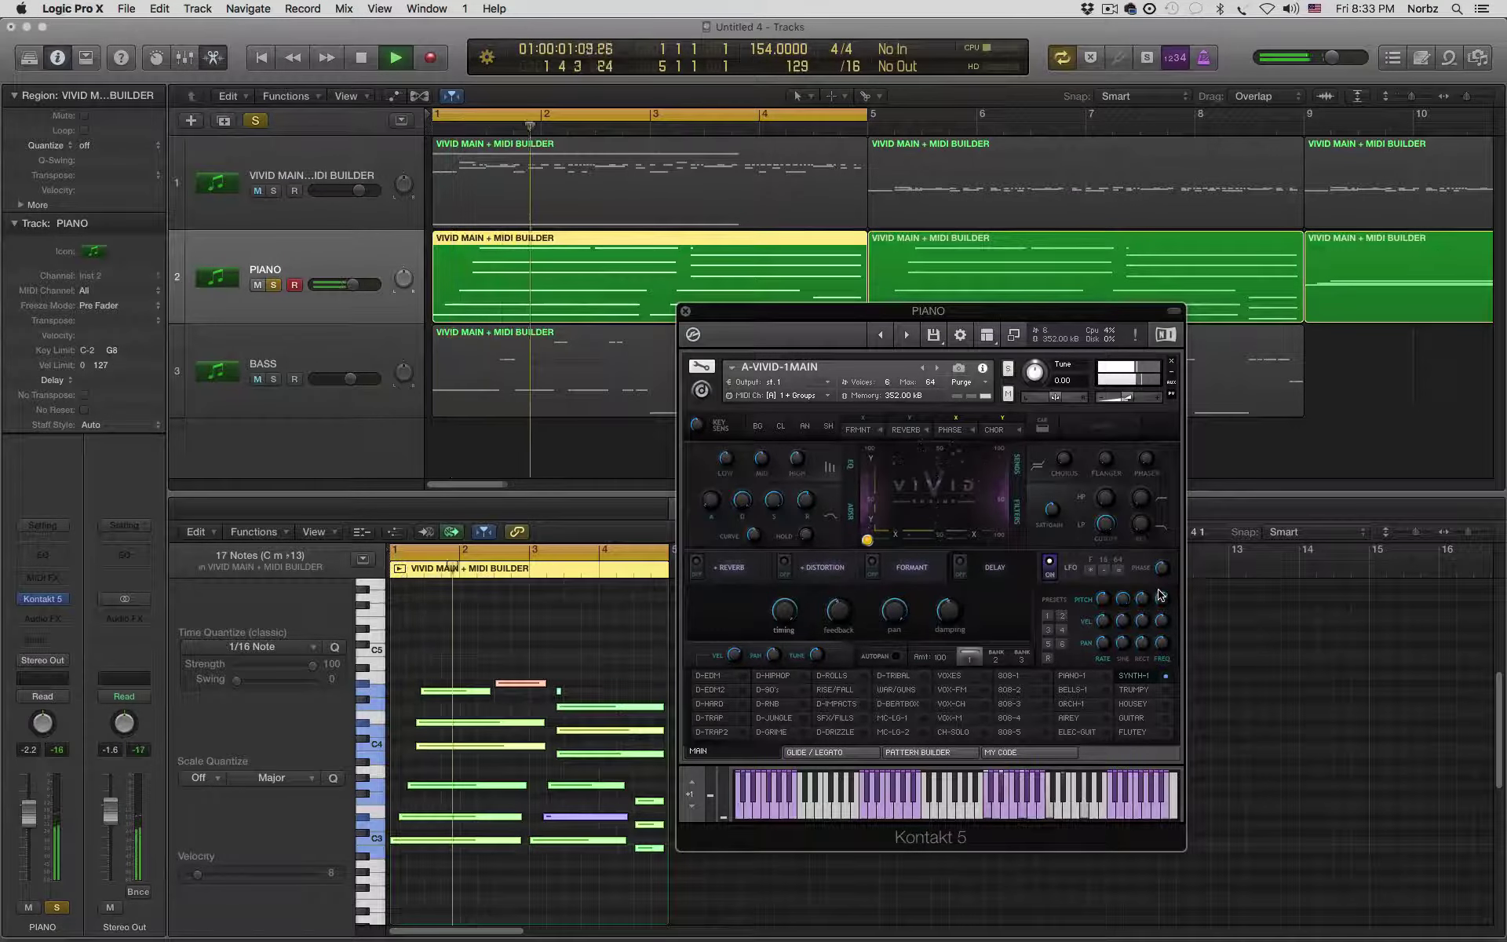
{"action": "key", "text": "space"}
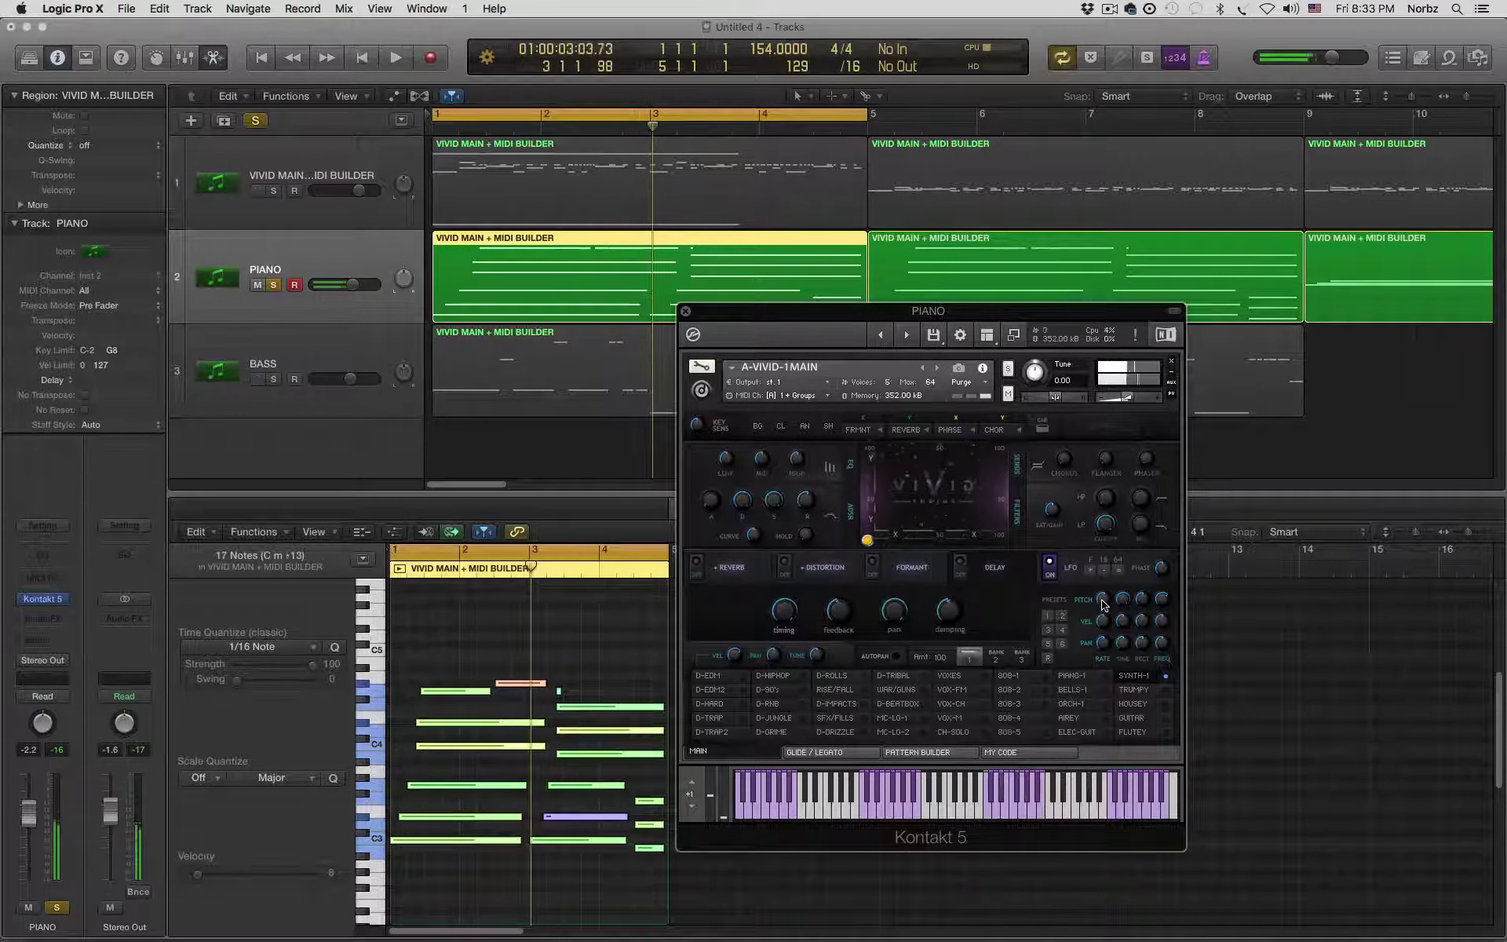
{"action": "key", "text": "space"}
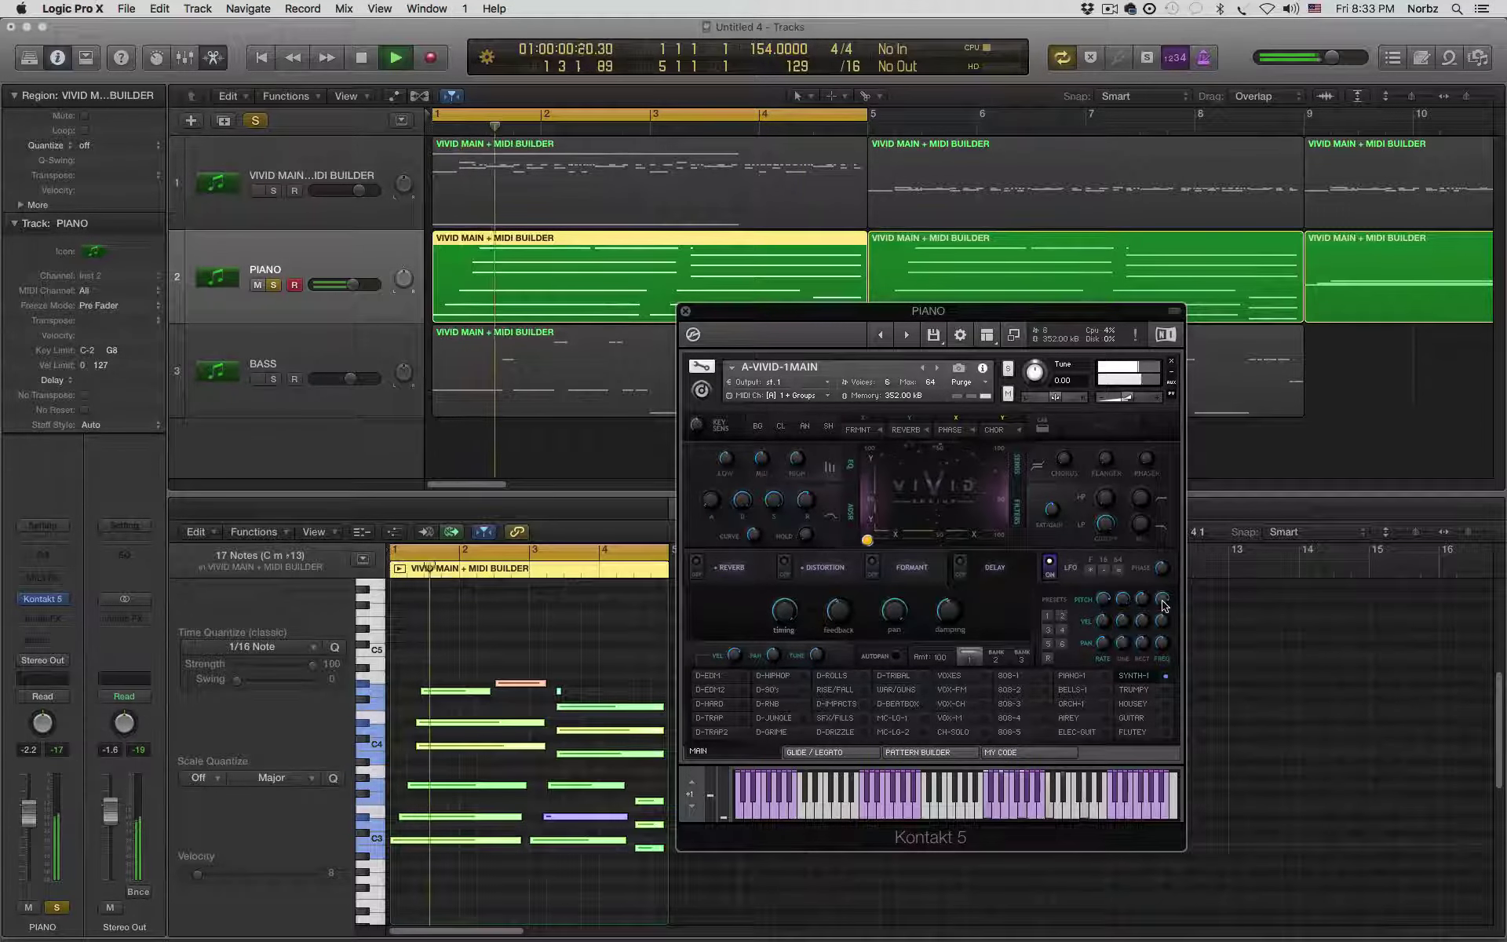
{"action": "key", "text": "space"}
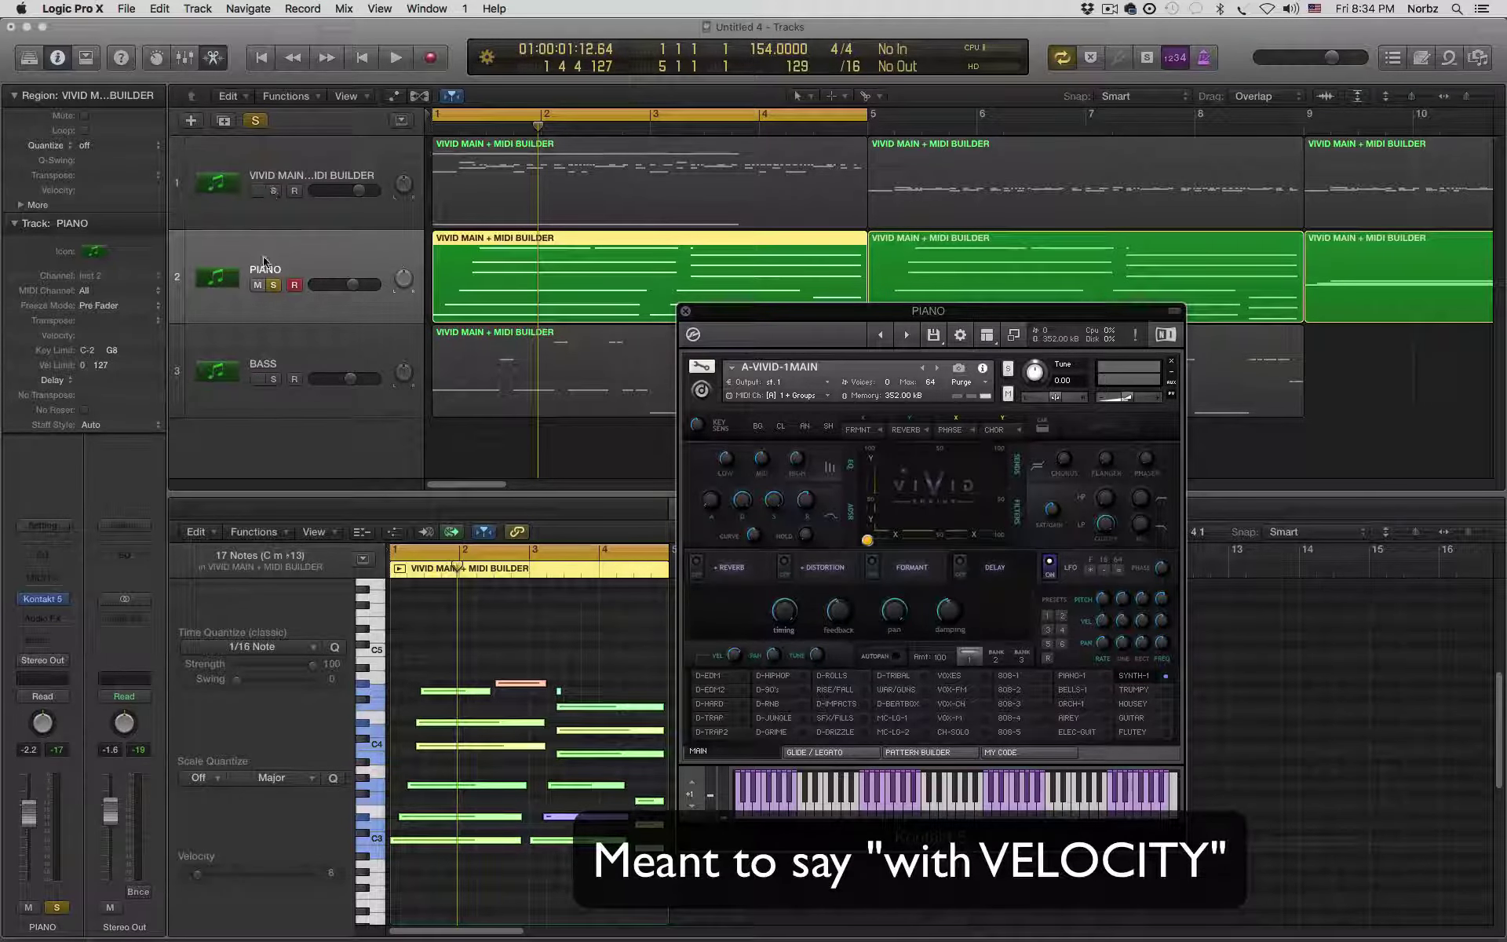
- Unsolo the PIANO track, raise its instrument volume in Kontakt, and audition LFO presets with all three tracks playing
{"action": "left_click", "coordinate": [274, 286]}
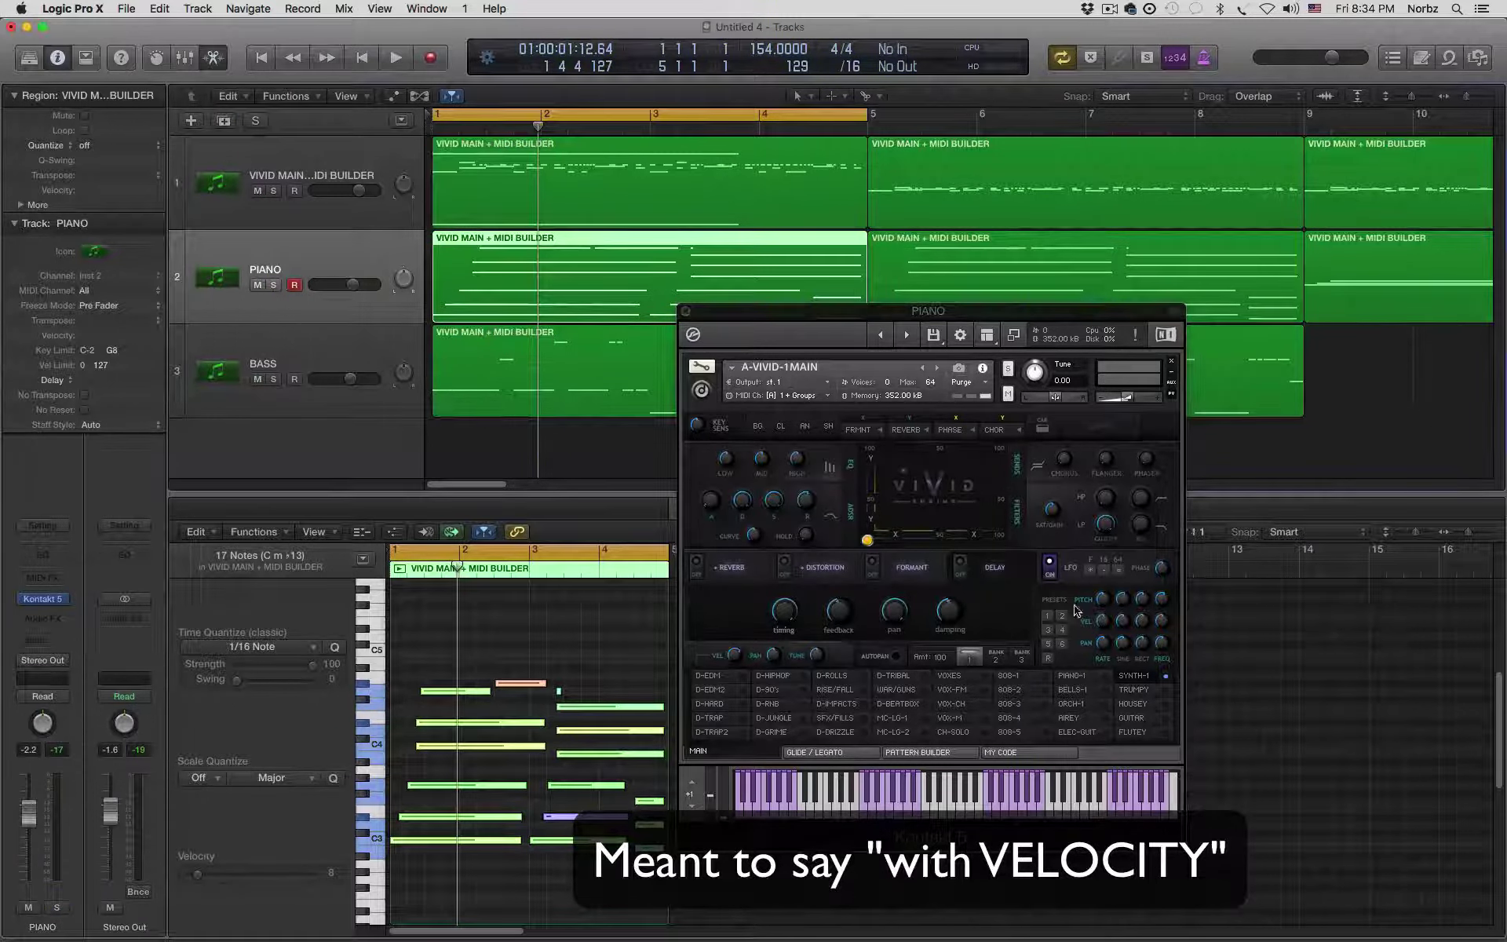
{"action": "key", "text": "space"}
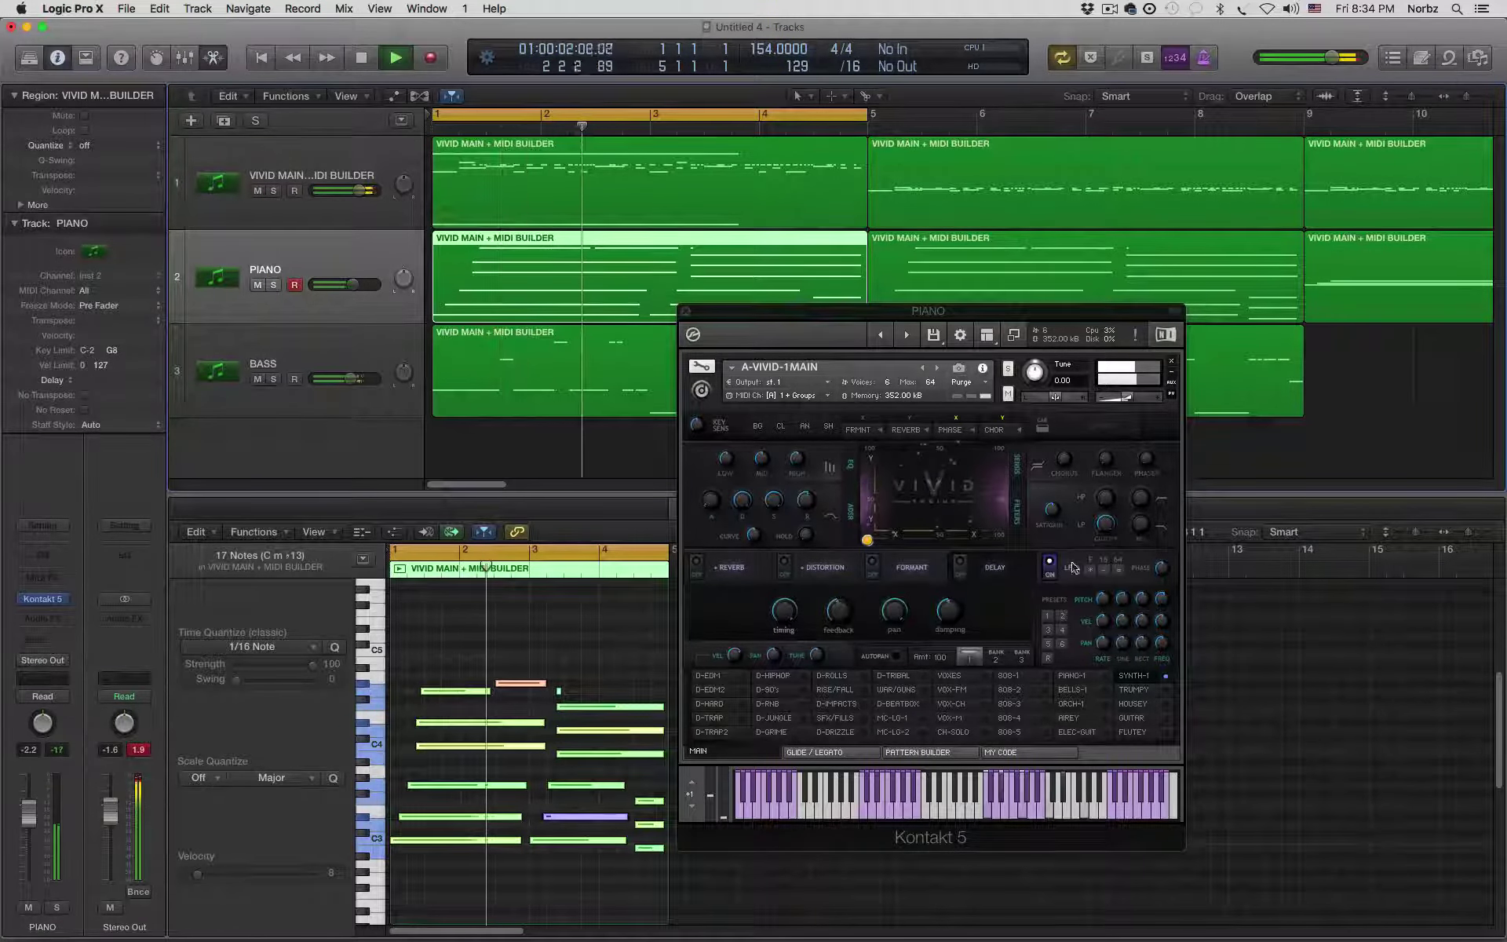
{"action": "left_click", "coordinate": [1137, 399]}
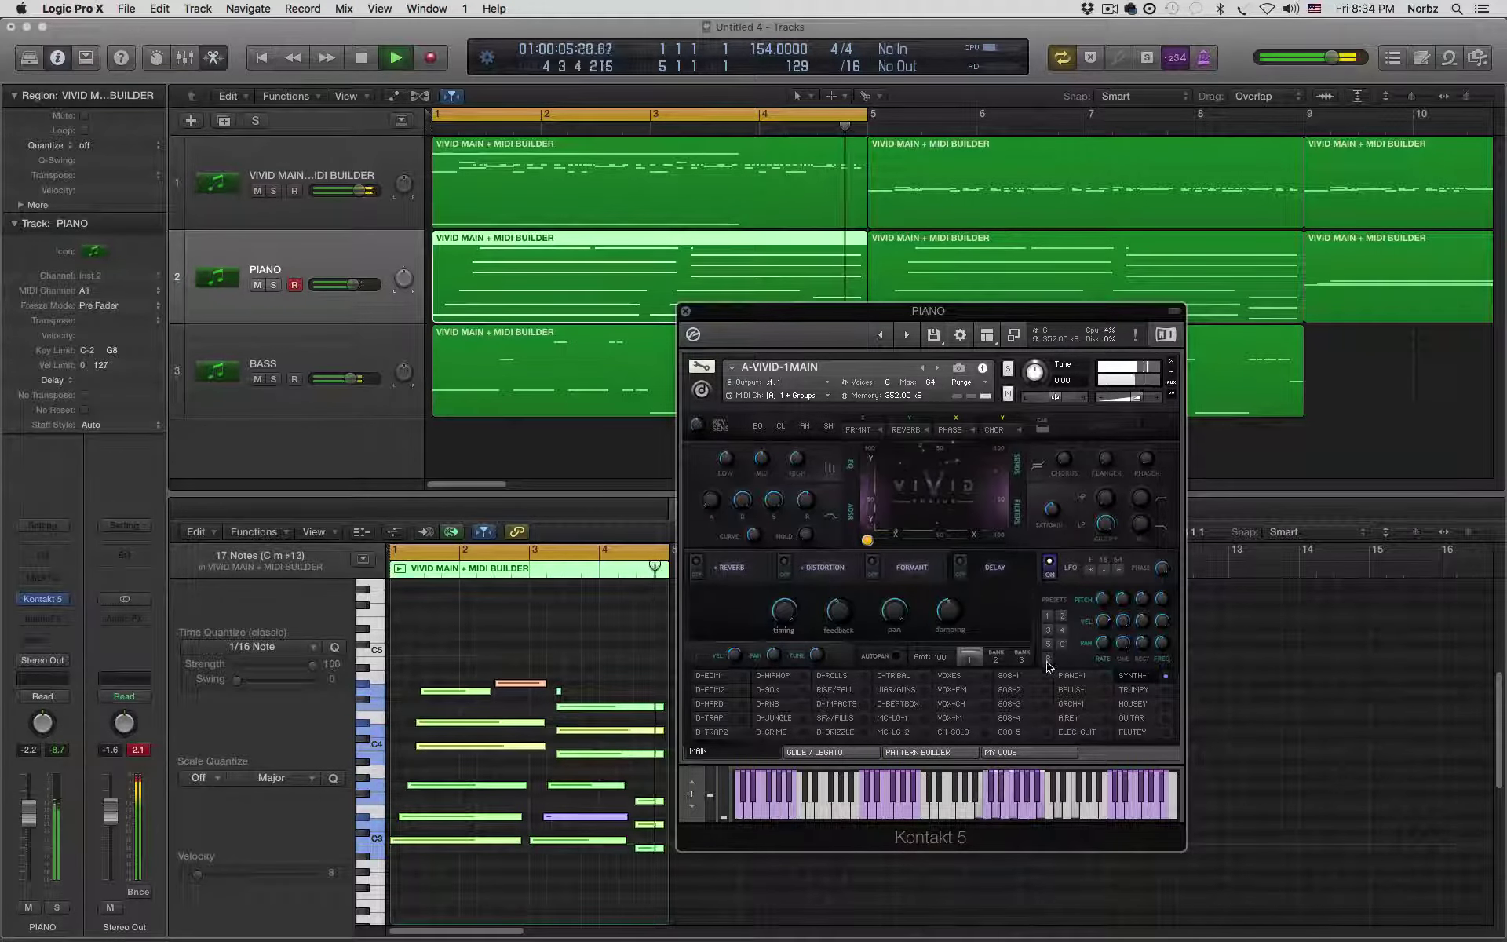
{"action": "key", "text": "space"}
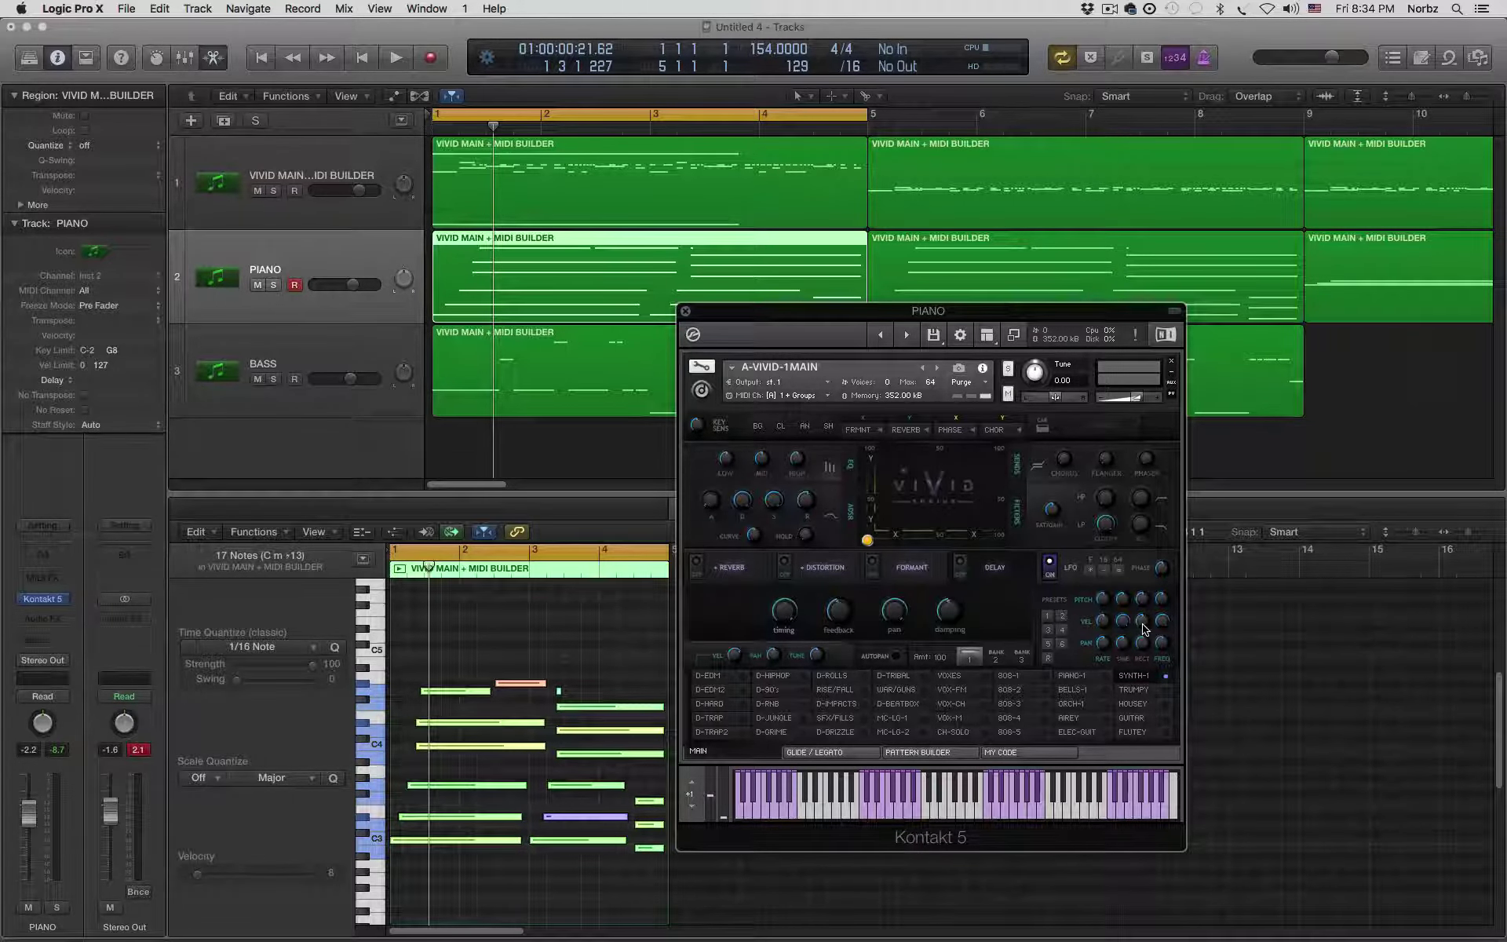
- Raise the PIANO instrument's volume in Kontakt to 4.8 during playback of the full mix
{"action": "key", "text": "space"}
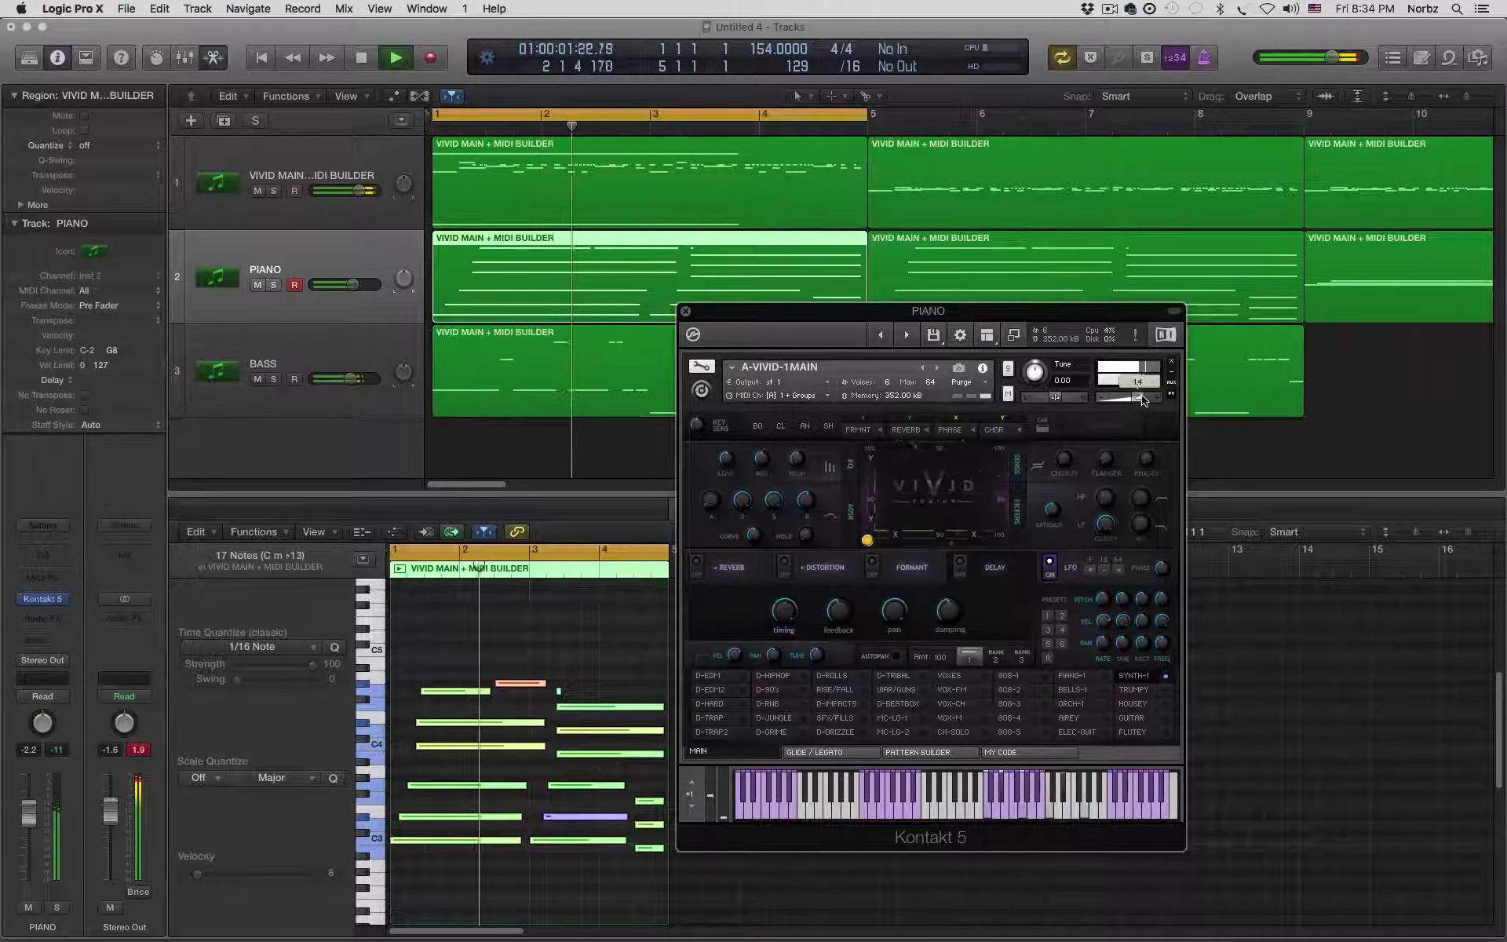
{"action": "left_click_drag", "start_coordinate": [1136, 397], "coordinate": [1147, 399]}
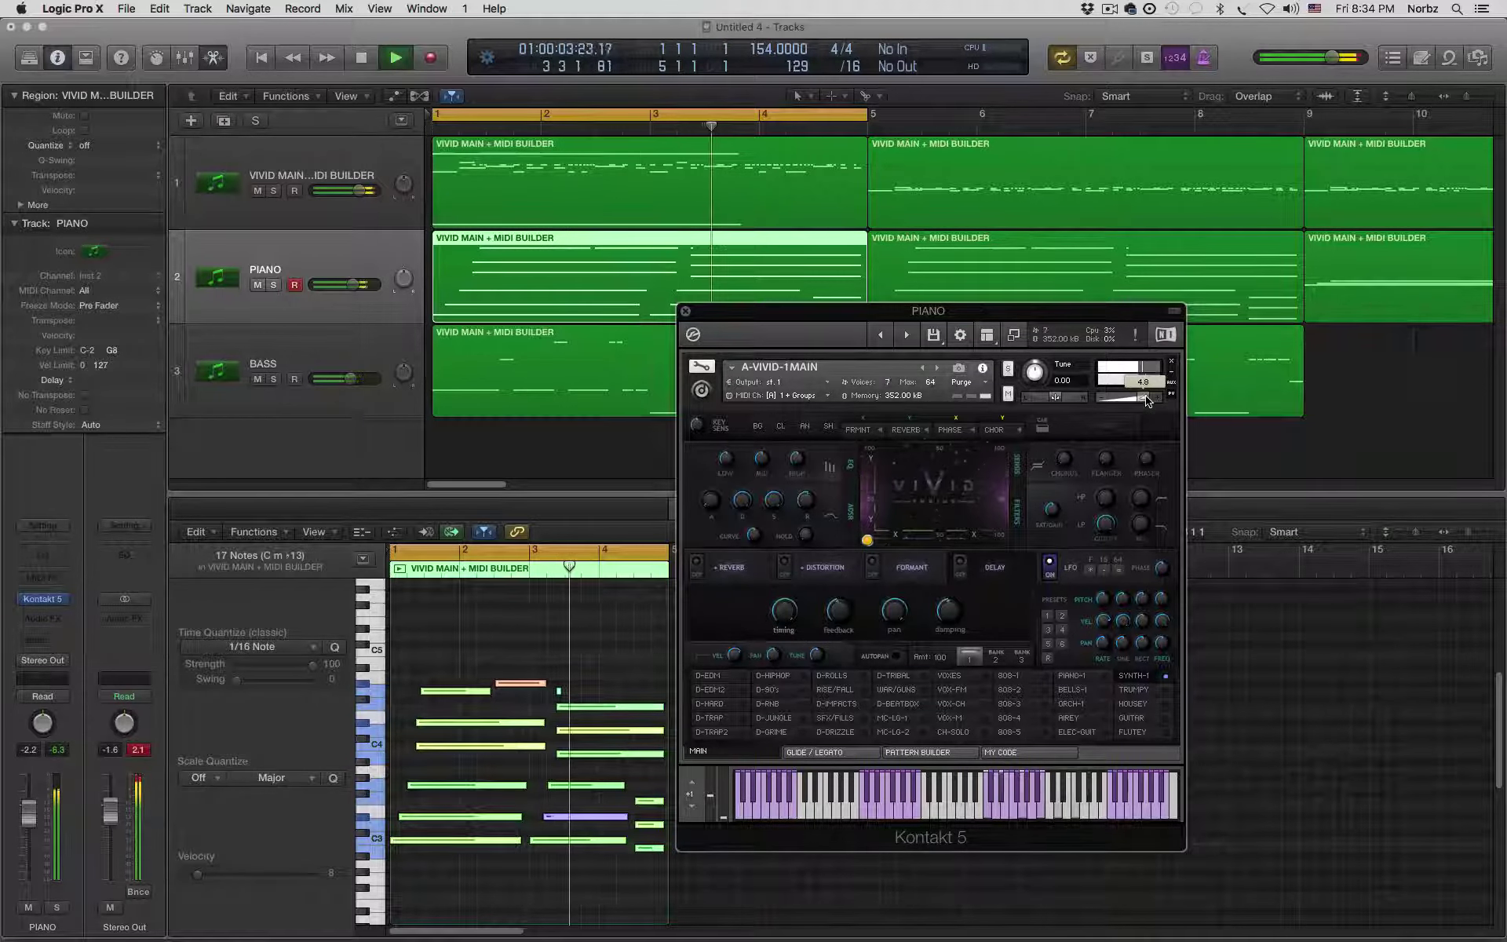
{"action": "key", "text": "space"}
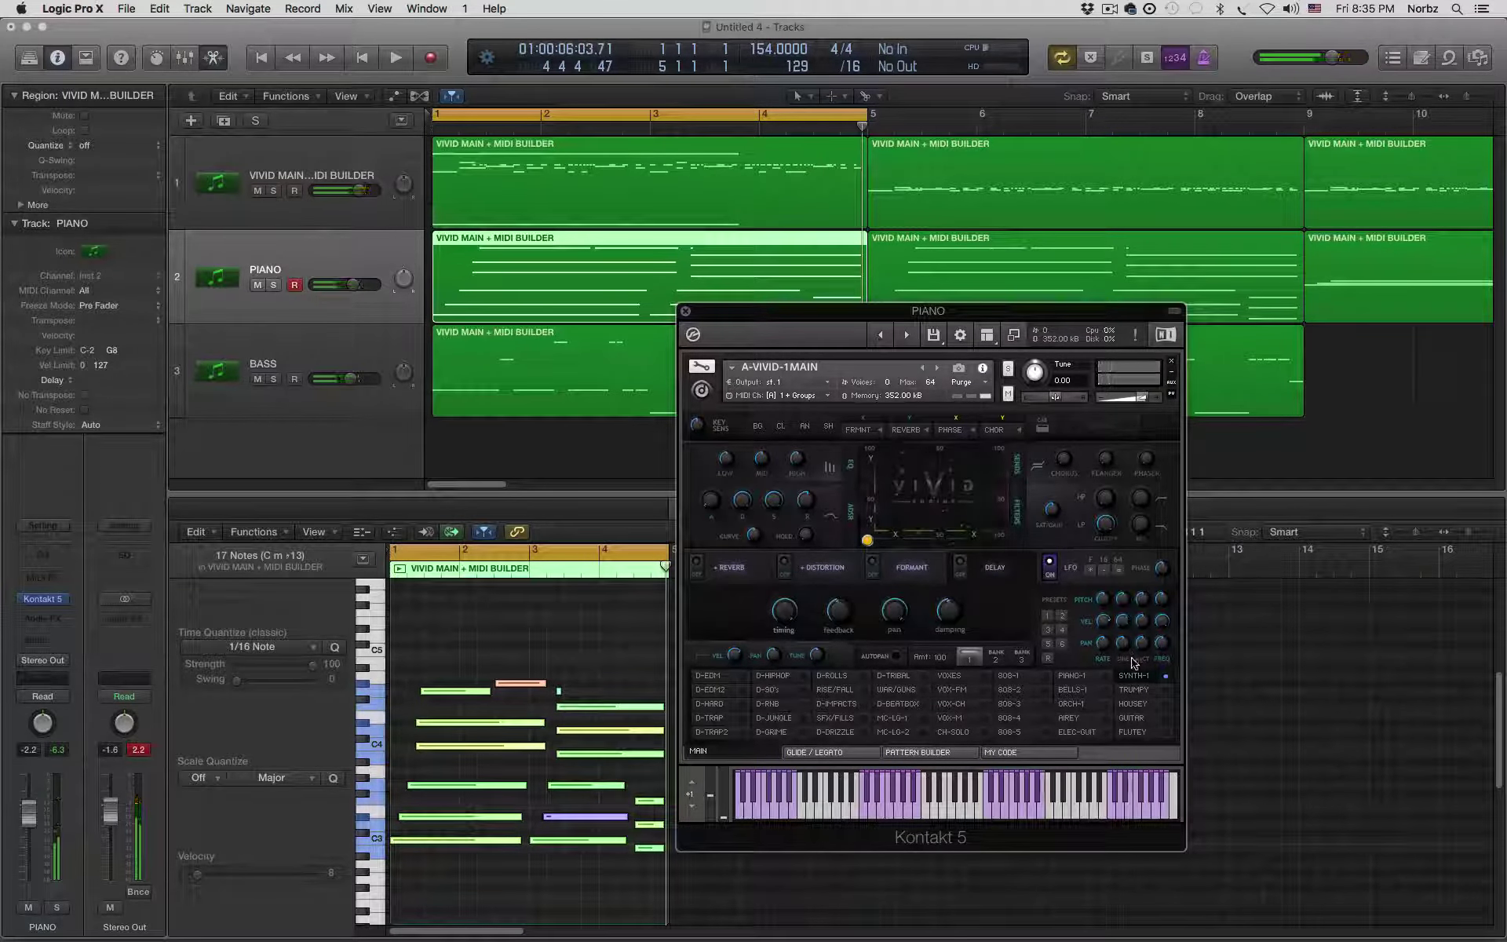
- Adjust the RATE and FREQ knobs in the LFO's velocity and PAN rows while auditioning the full mix
{"action": "key", "text": "space"}
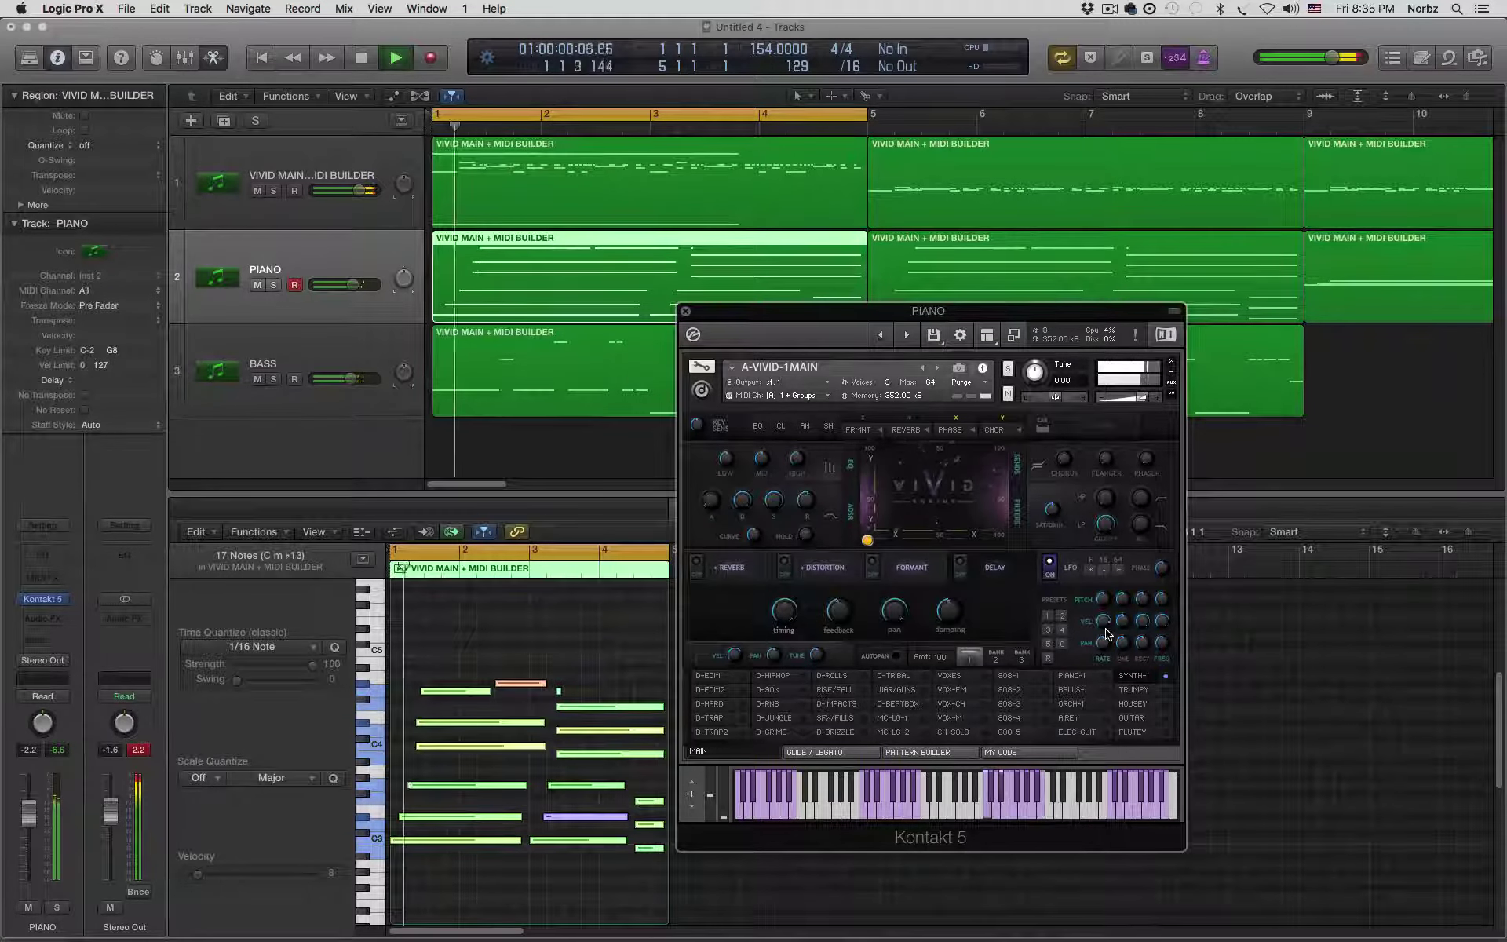
{"action": "key", "text": "space"}
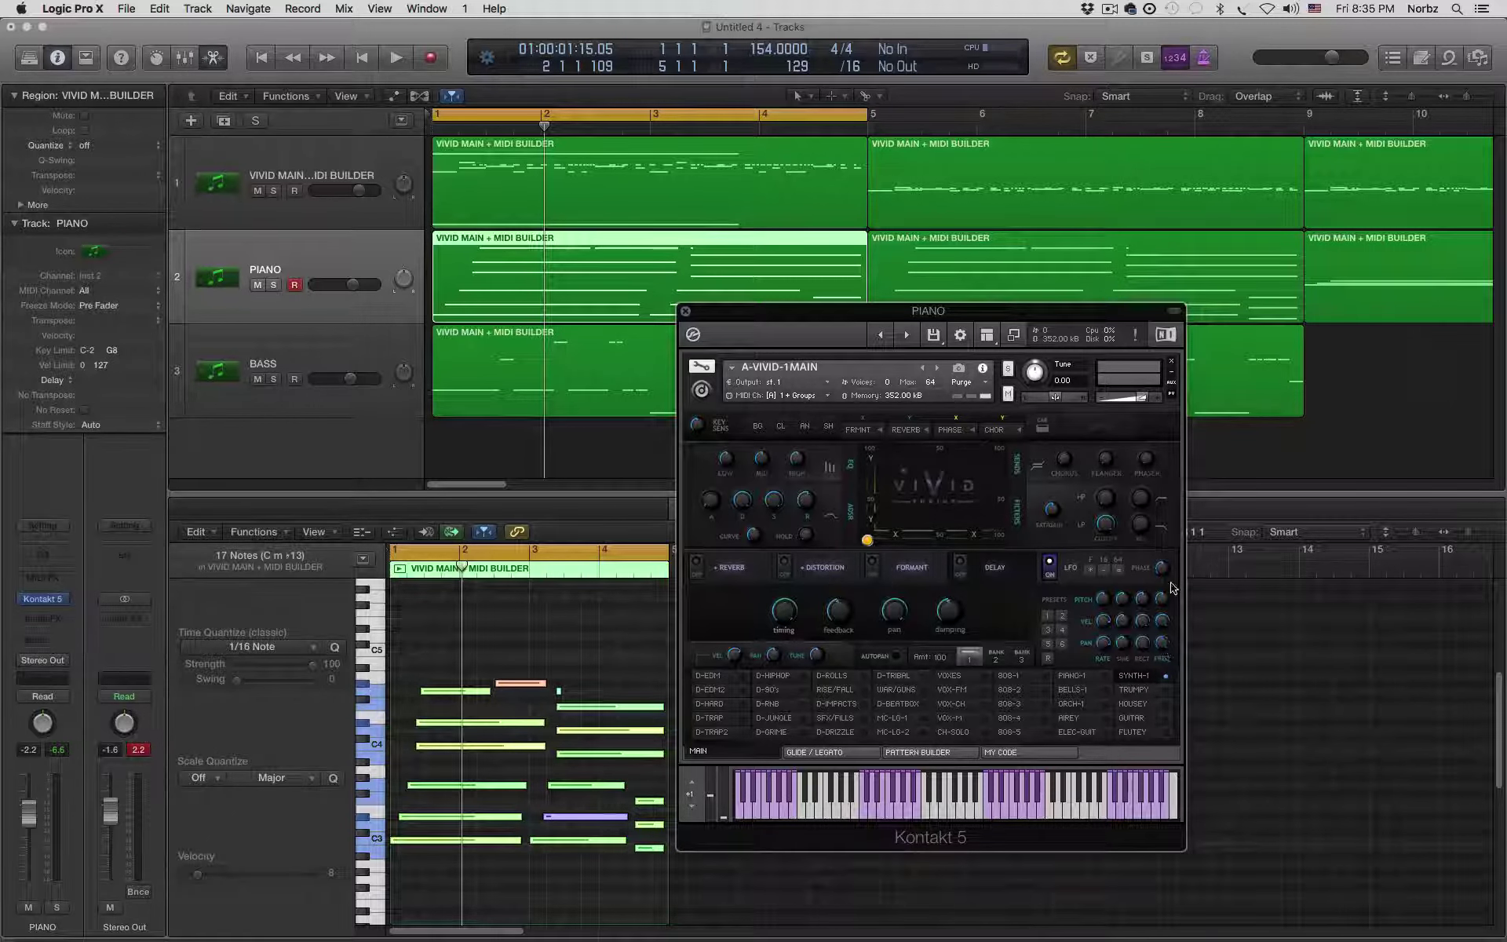
{"action": "key", "text": "space"}
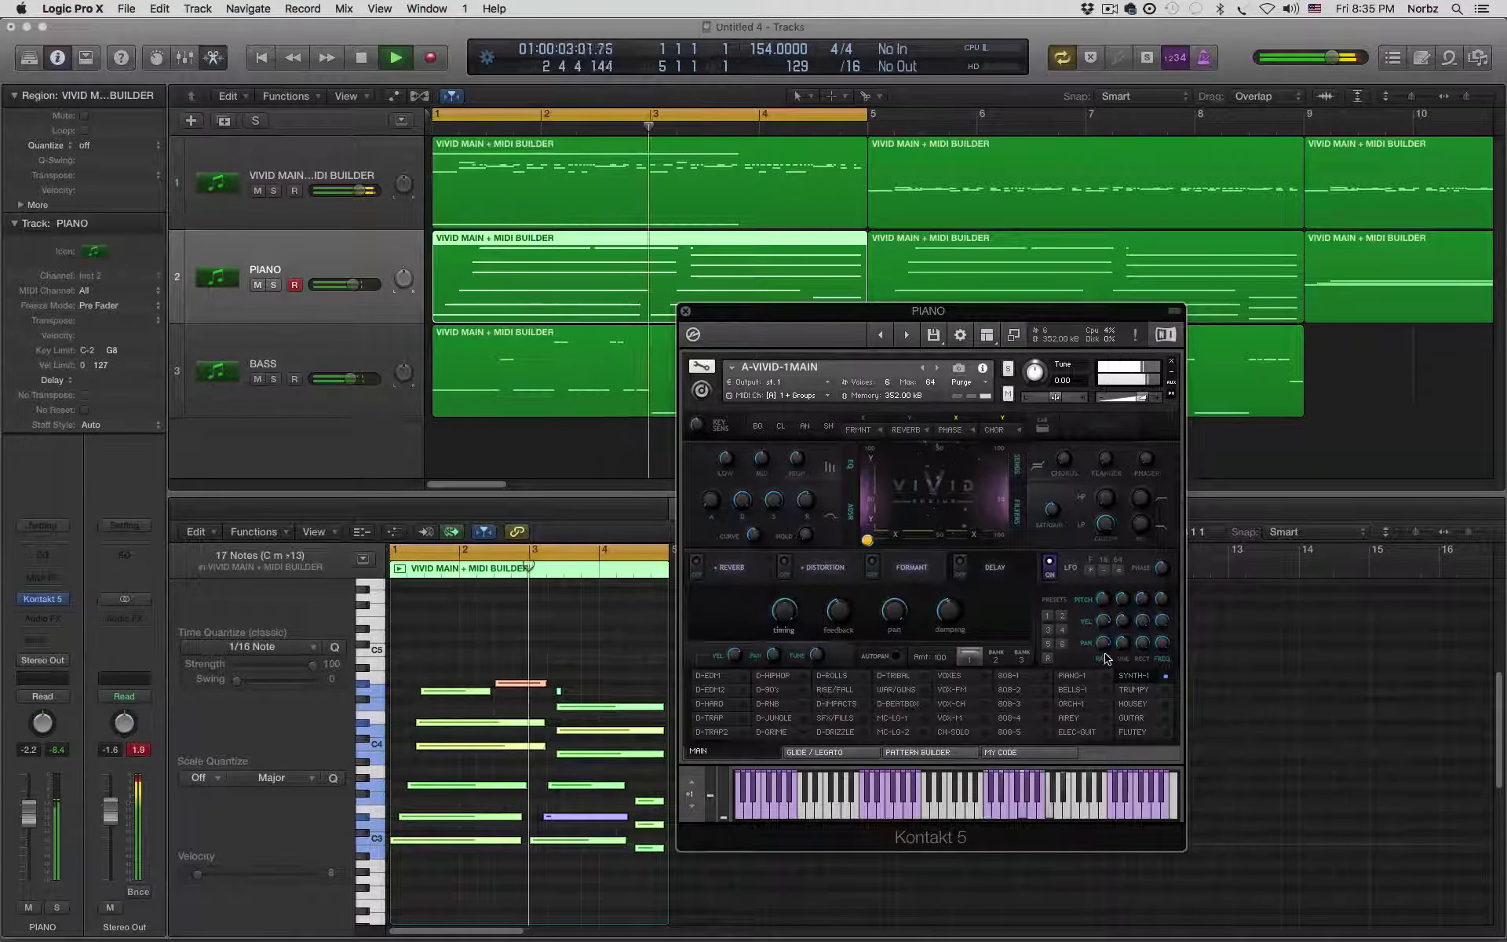
{"action": "key", "text": "space"}
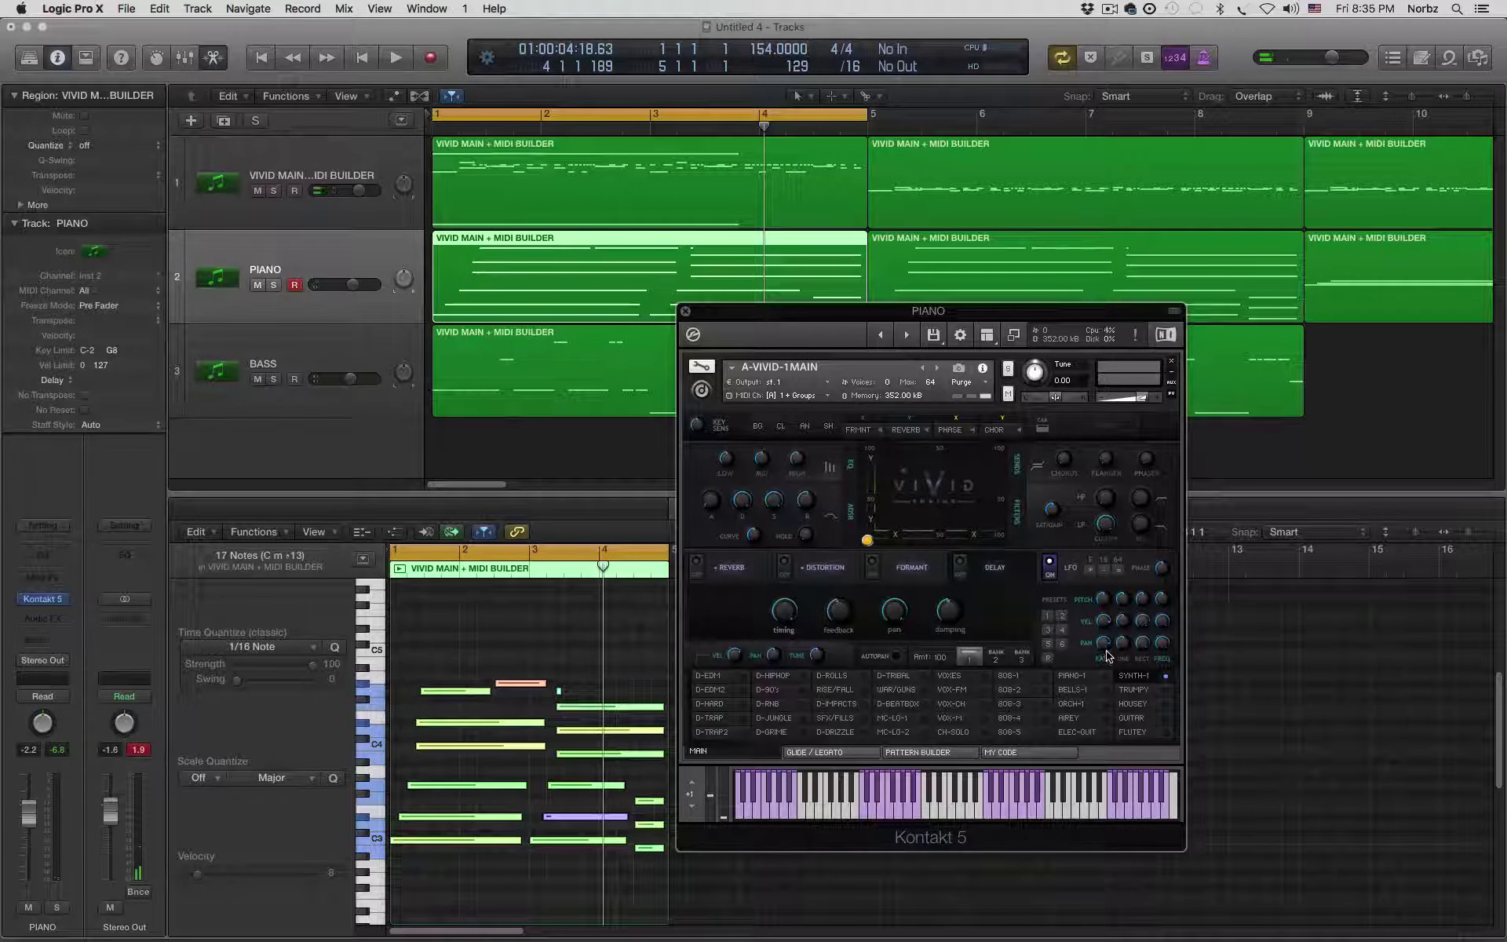
{"action": "key", "text": "space"}
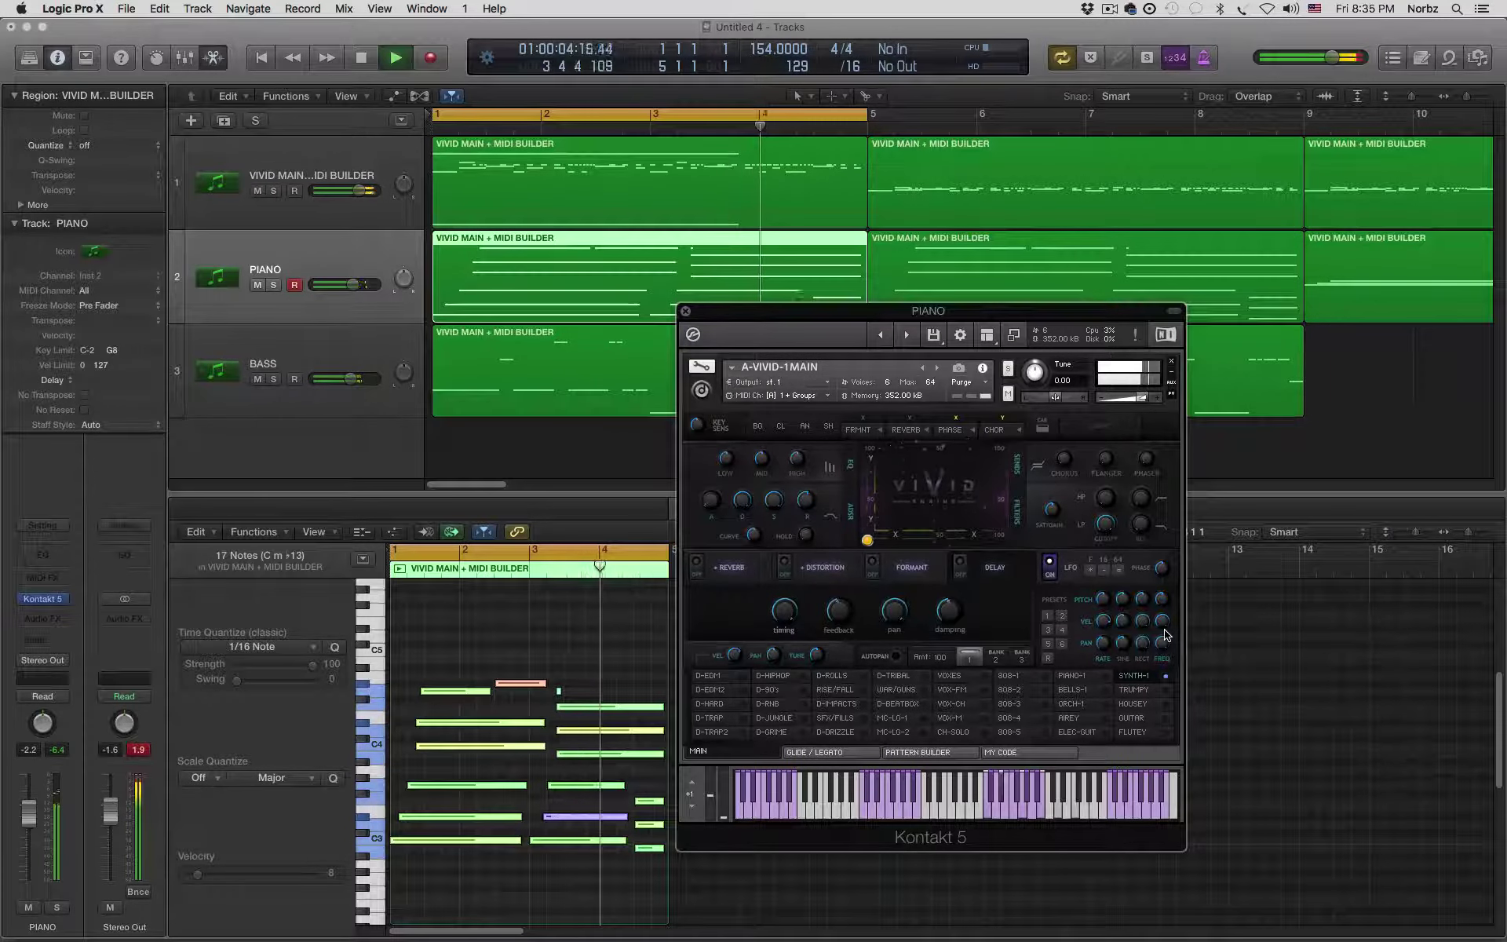
{"action": "key", "text": "space"}
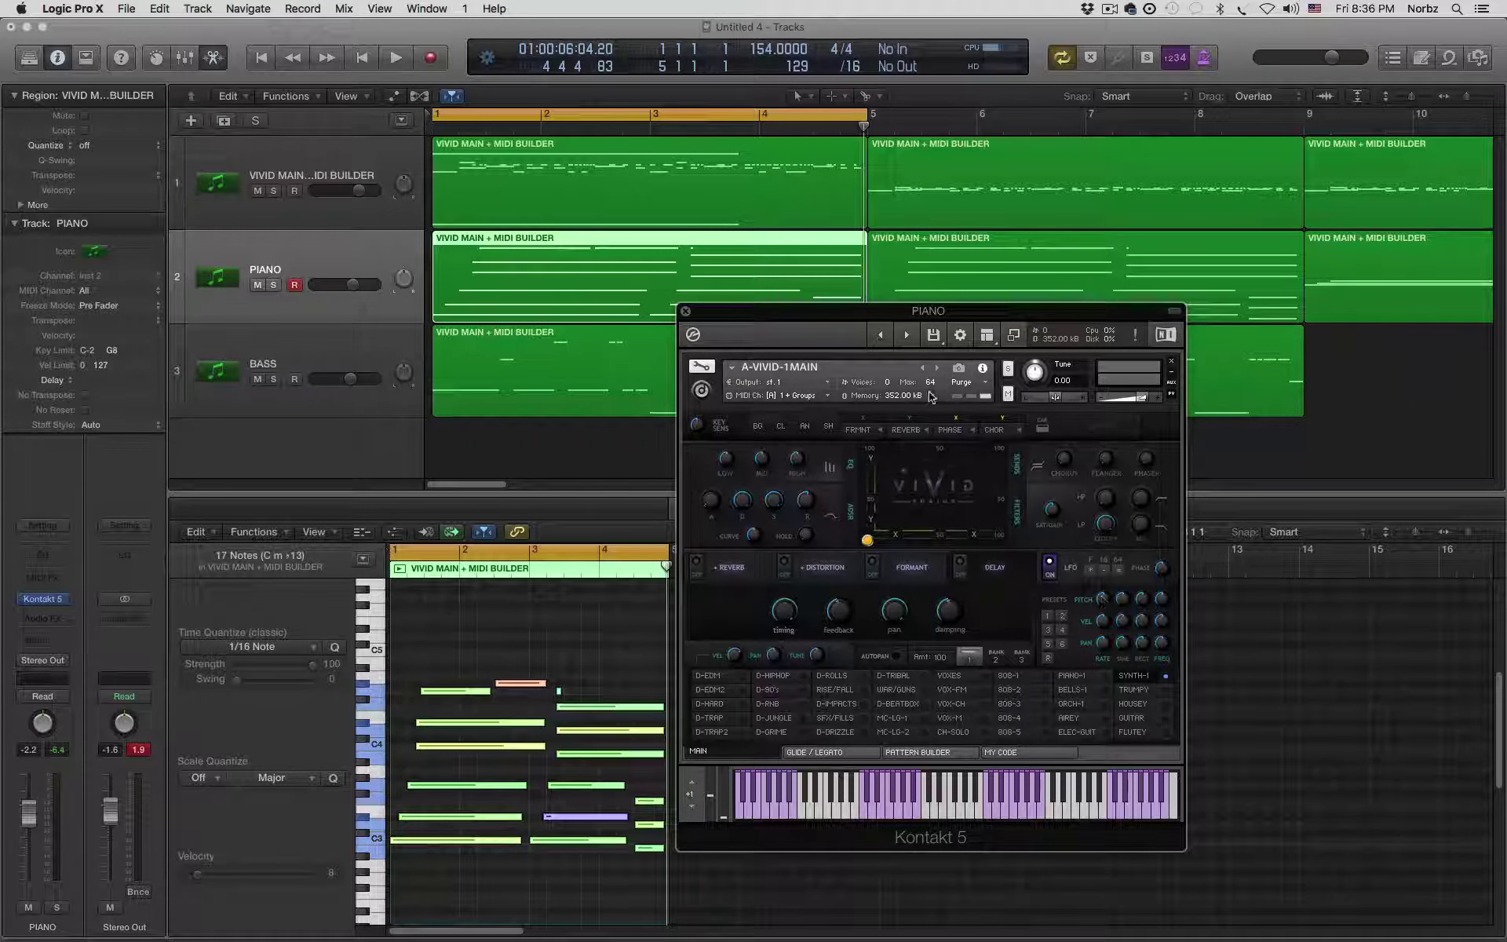
- Move the PIANO instrument window aside and reduce its first region to a single C3 note spanning bars 1 to 4
{"action": "left_click_drag", "start_coordinate": [873, 316], "coordinate": [1166, 283]}
{"action": "left_click_drag", "start_coordinate": [779, 586], "coordinate": [398, 827]}
{"action": "key", "text": "Delete"}
{"action": "left_click_drag", "start_coordinate": [740, 765], "coordinate": [666, 835]}
{"action": "key", "text": "Delete"}
{"action": "left_click", "coordinate": [1394, 572]}
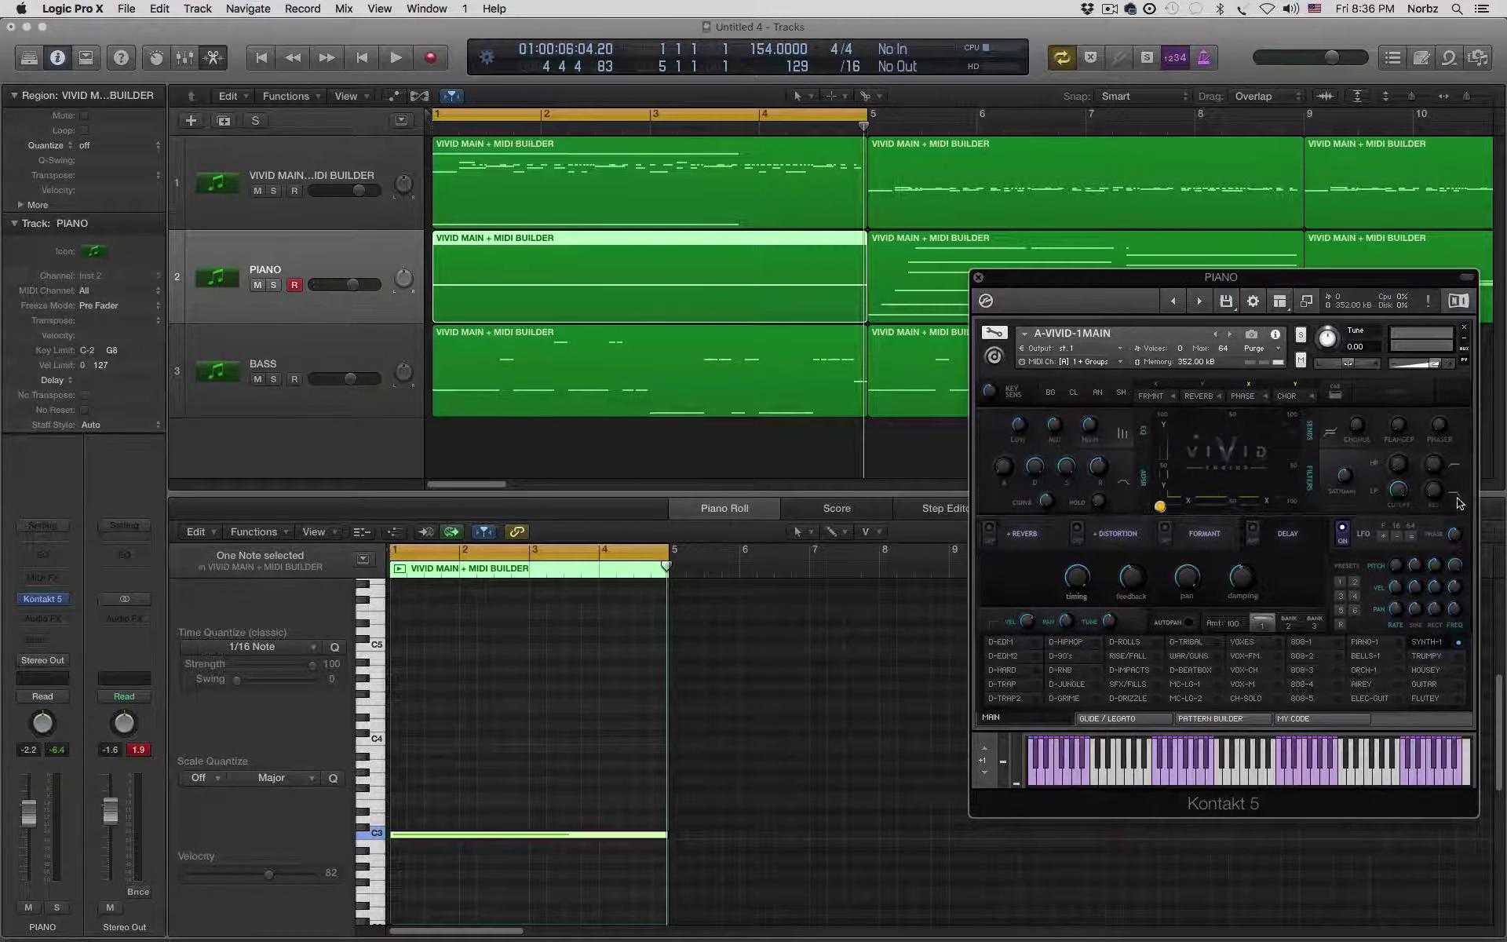
- Load the VIOLIO sound from bank 2 and slightly lower the instrument's volume while playing the held C3 note
{"action": "key", "text": "space"}
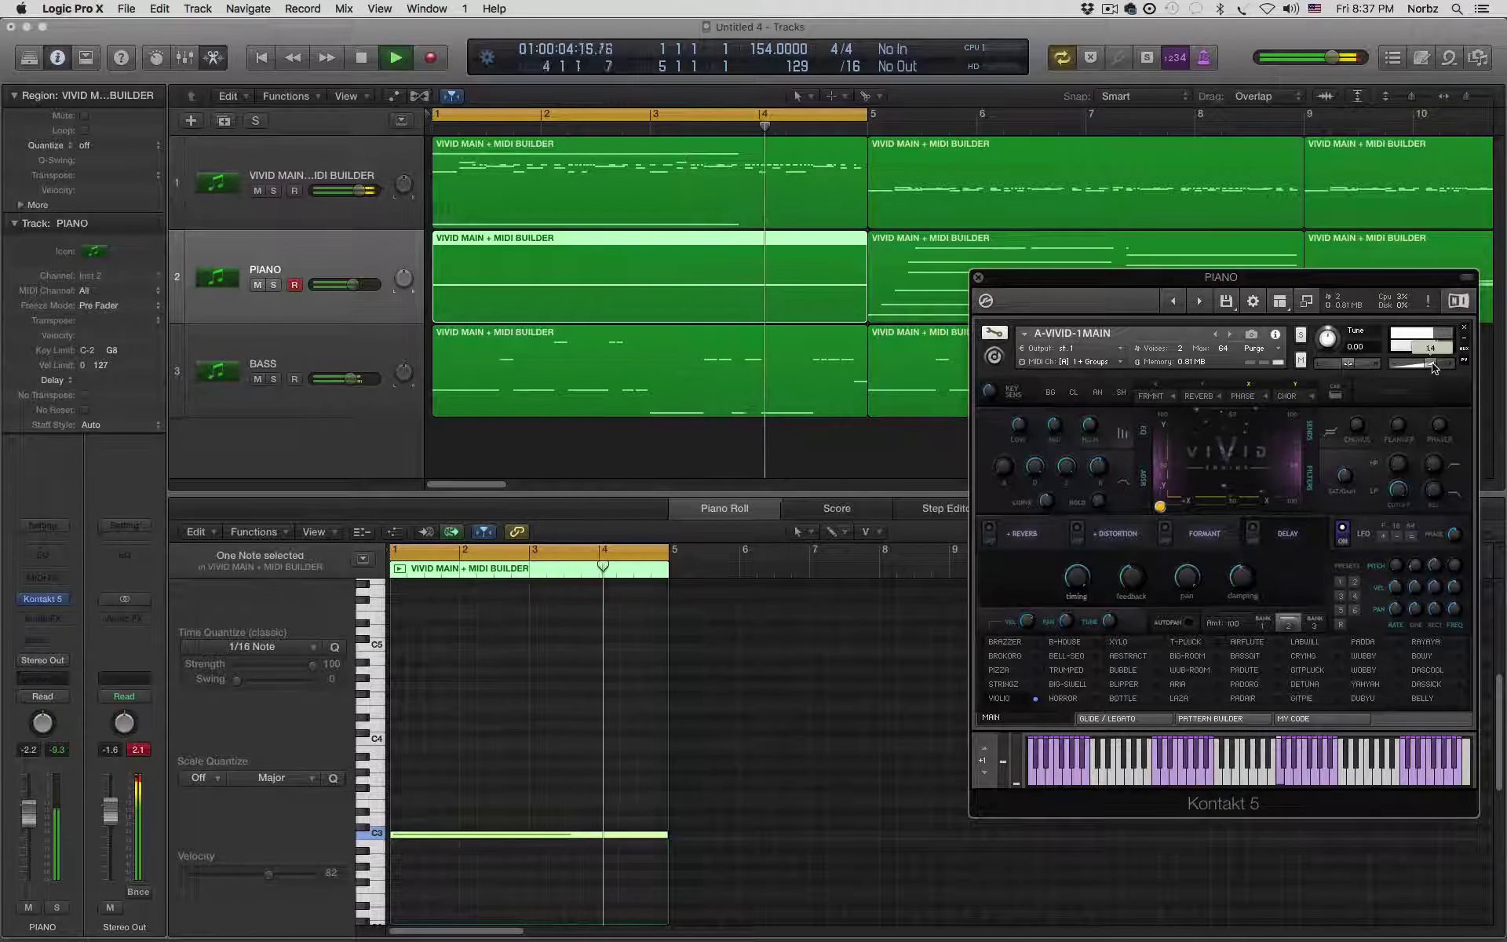
{"action": "key", "text": "space"}
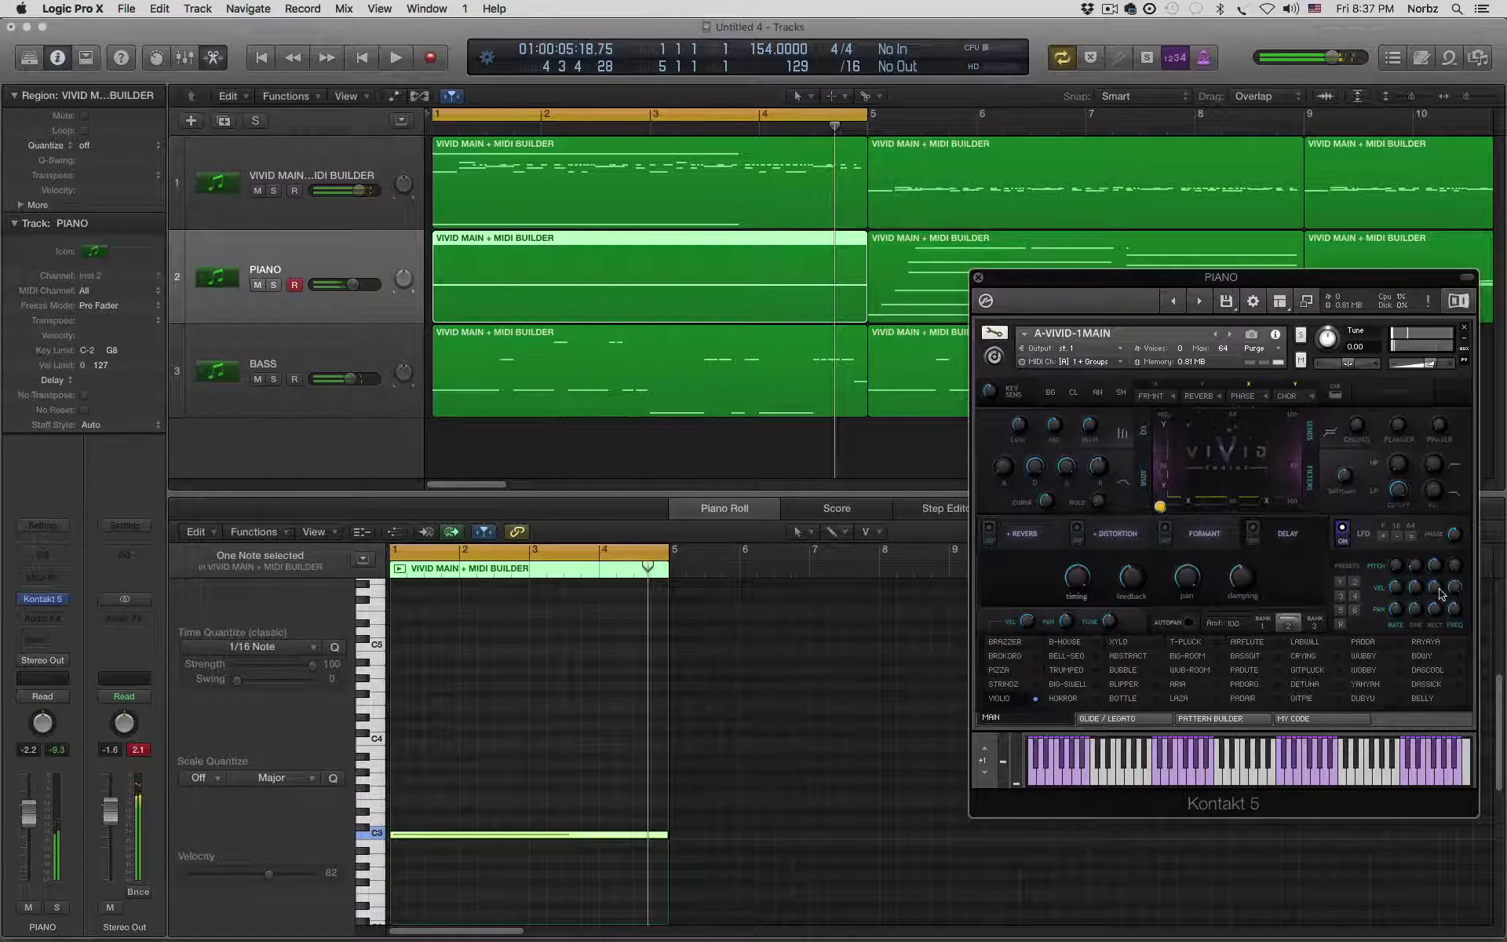
- Turn on REVERB and DELAY for the VIOLIO sound, and show the DELAY and FORMANT controls during playback
{"action": "key", "text": "space"}
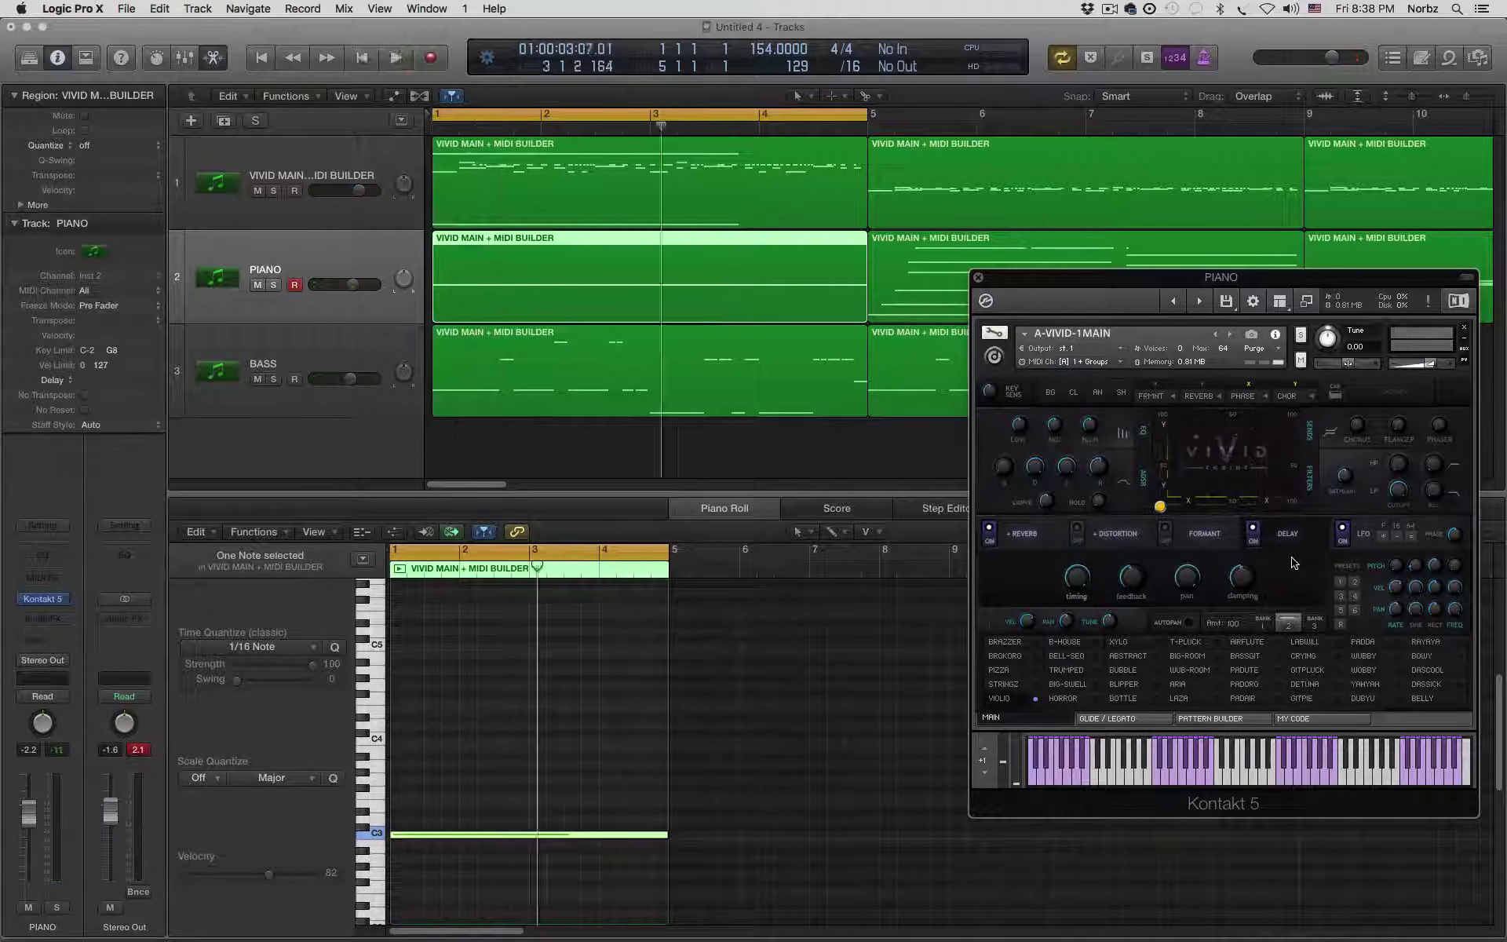
{"action": "left_click", "coordinate": [1271, 533]}
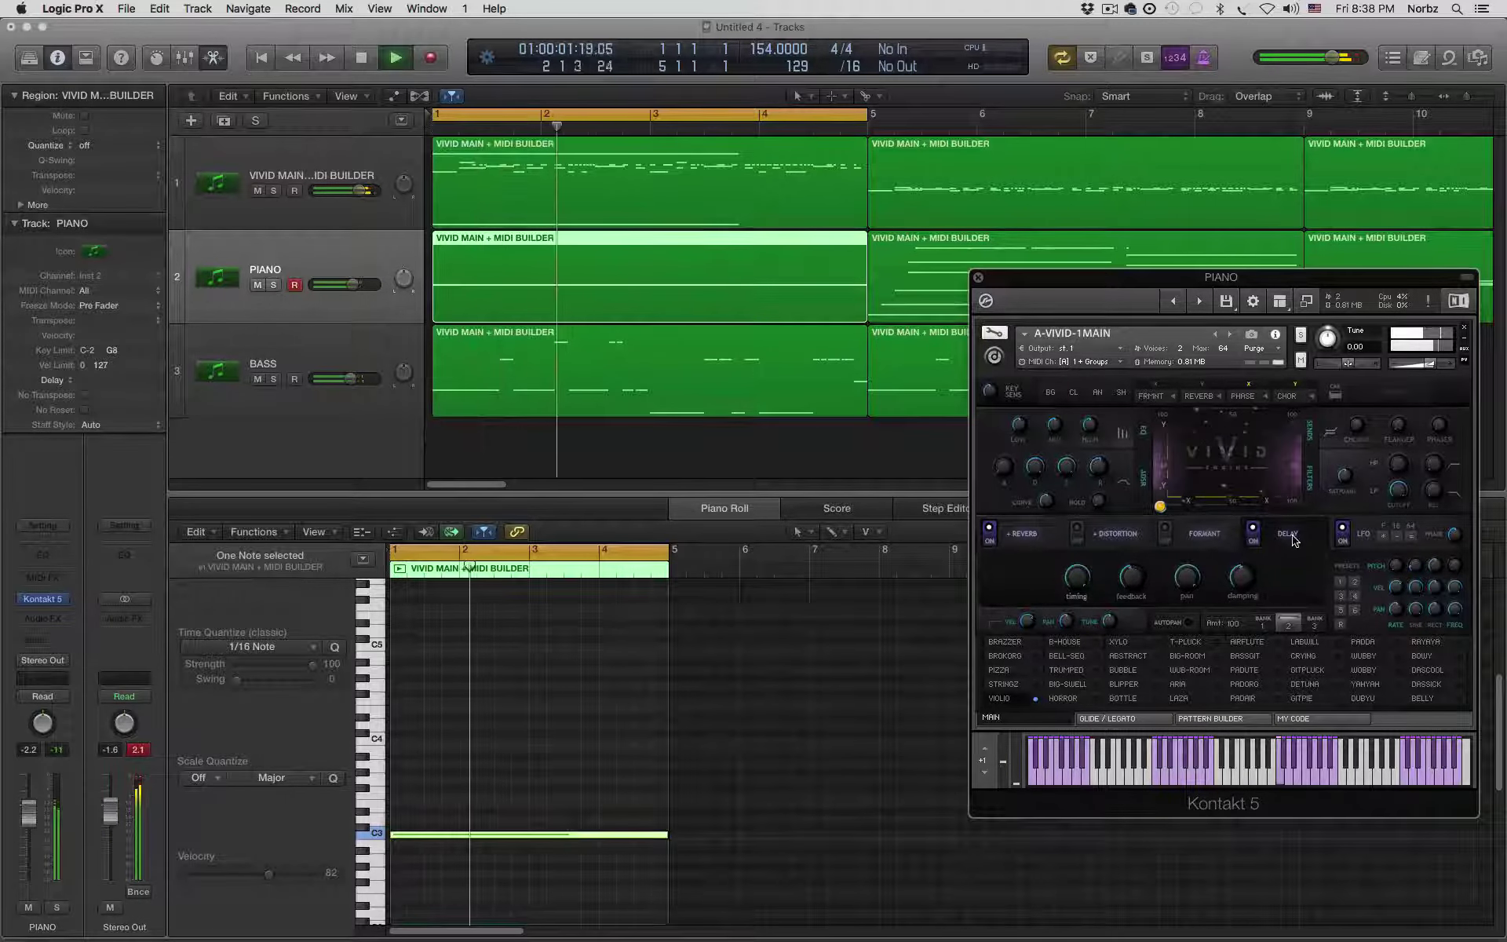
{"action": "left_click", "coordinate": [1186, 551]}
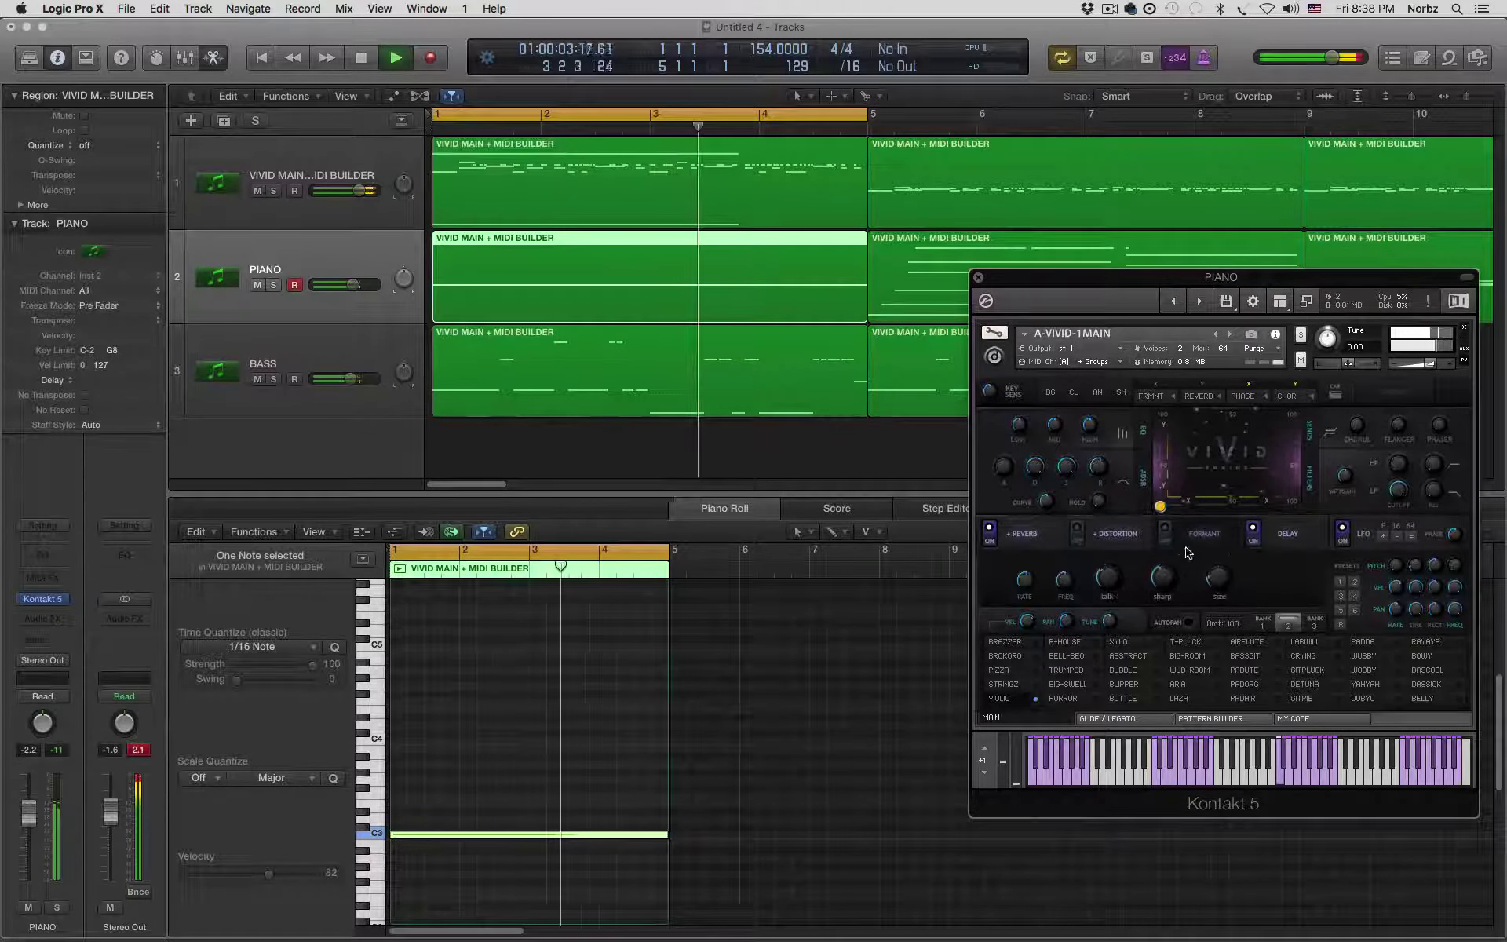
- Turn on FORMANT, set the PIANO track's automation mode to Latch, and record a move of the formant size knob during playback
{"action": "left_click", "coordinate": [1165, 532]}
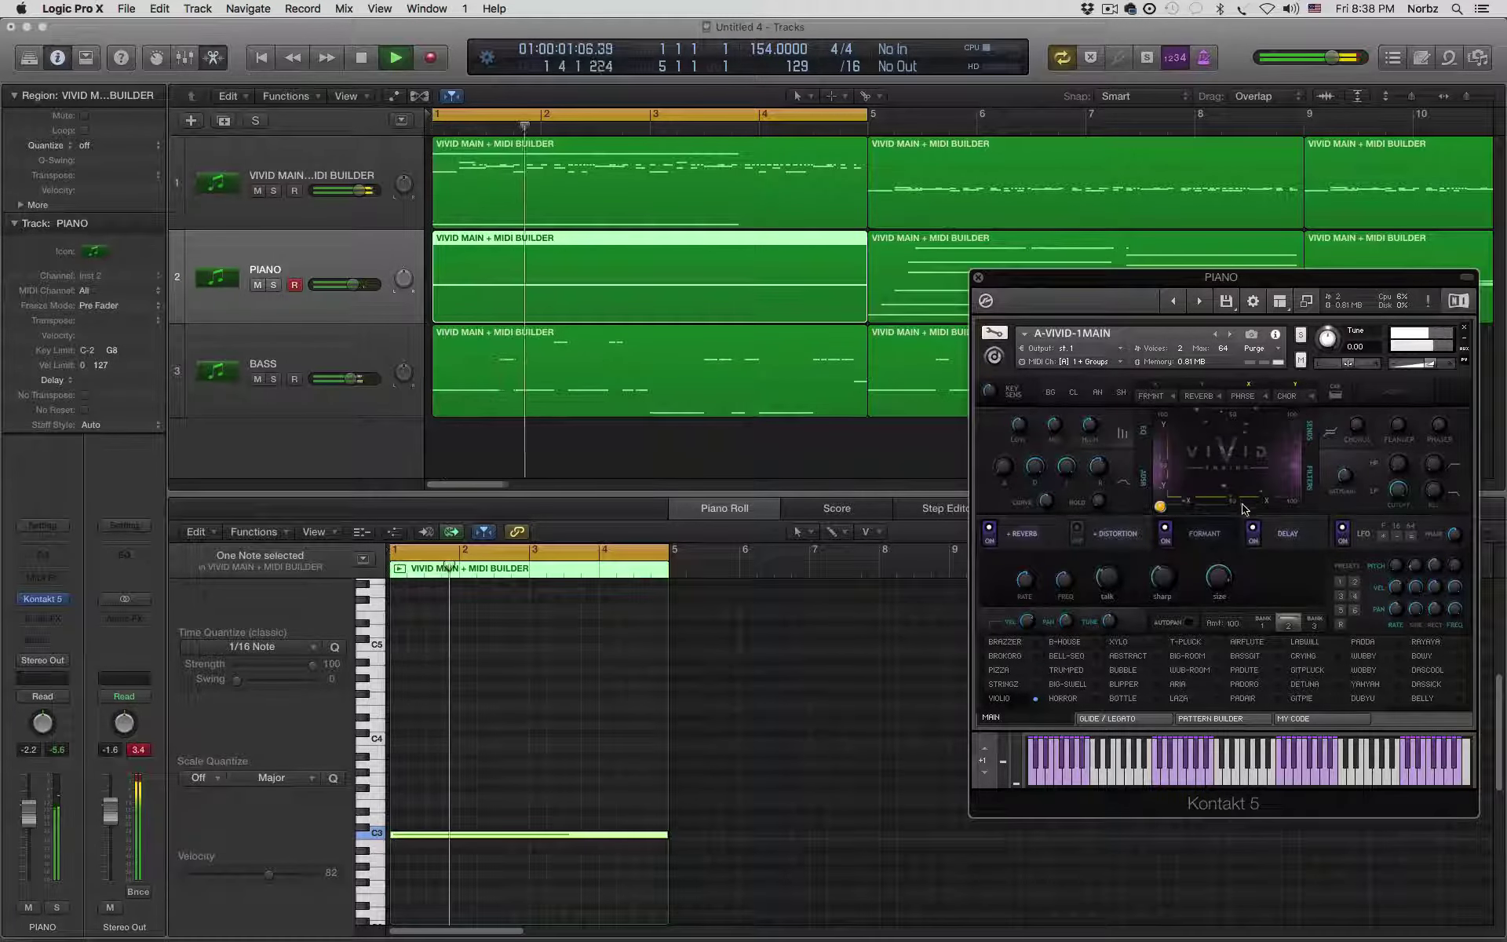
{"action": "key", "text": "space"}
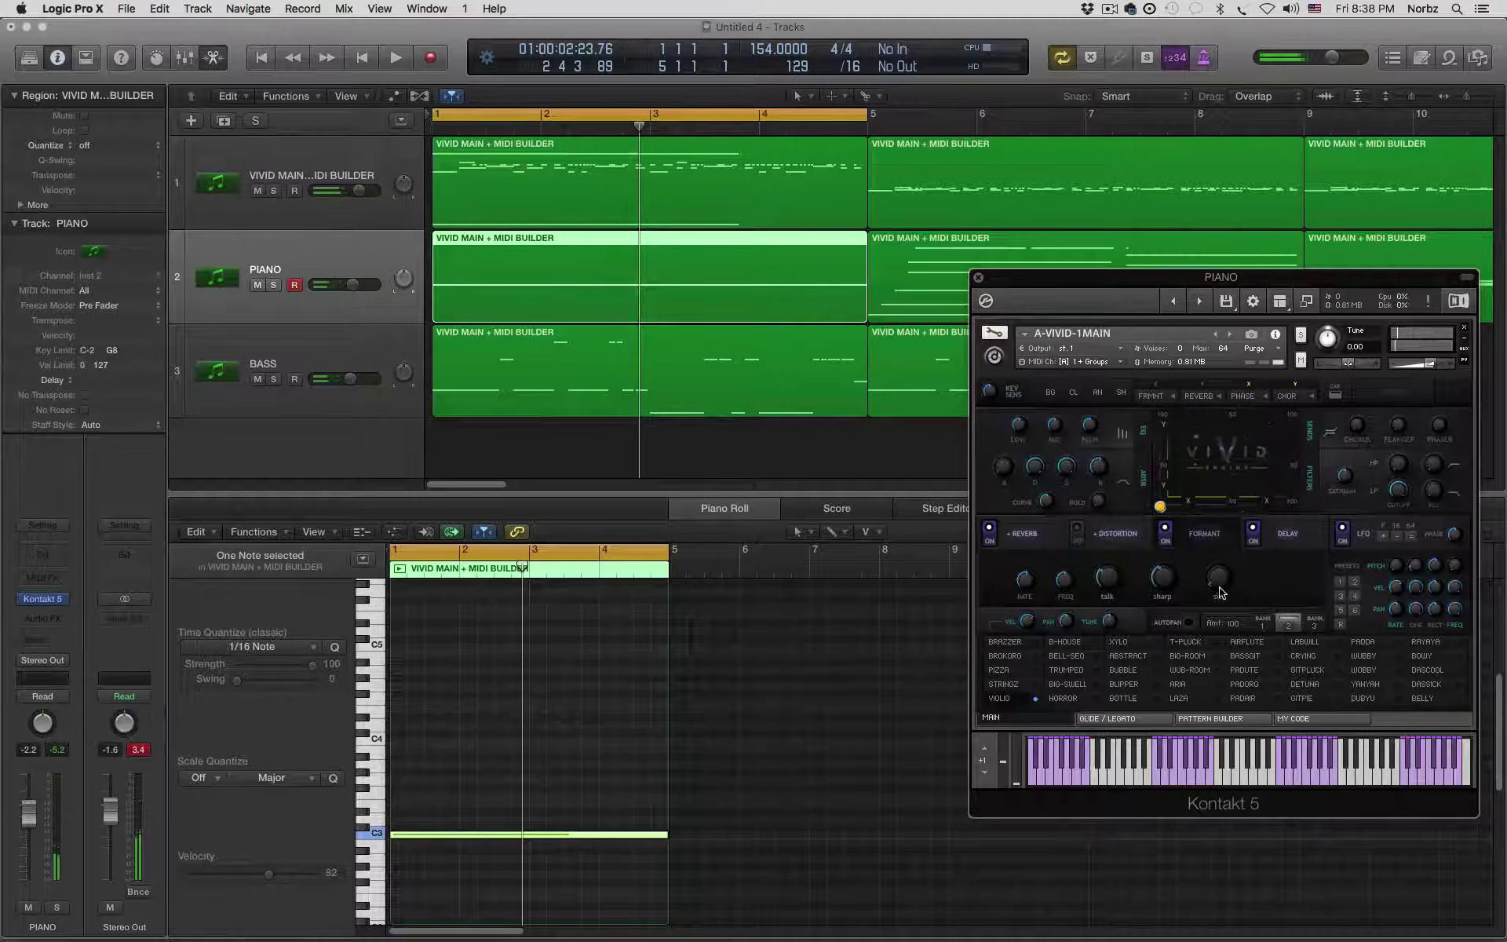
{"action": "left_click", "coordinate": [66, 699]}
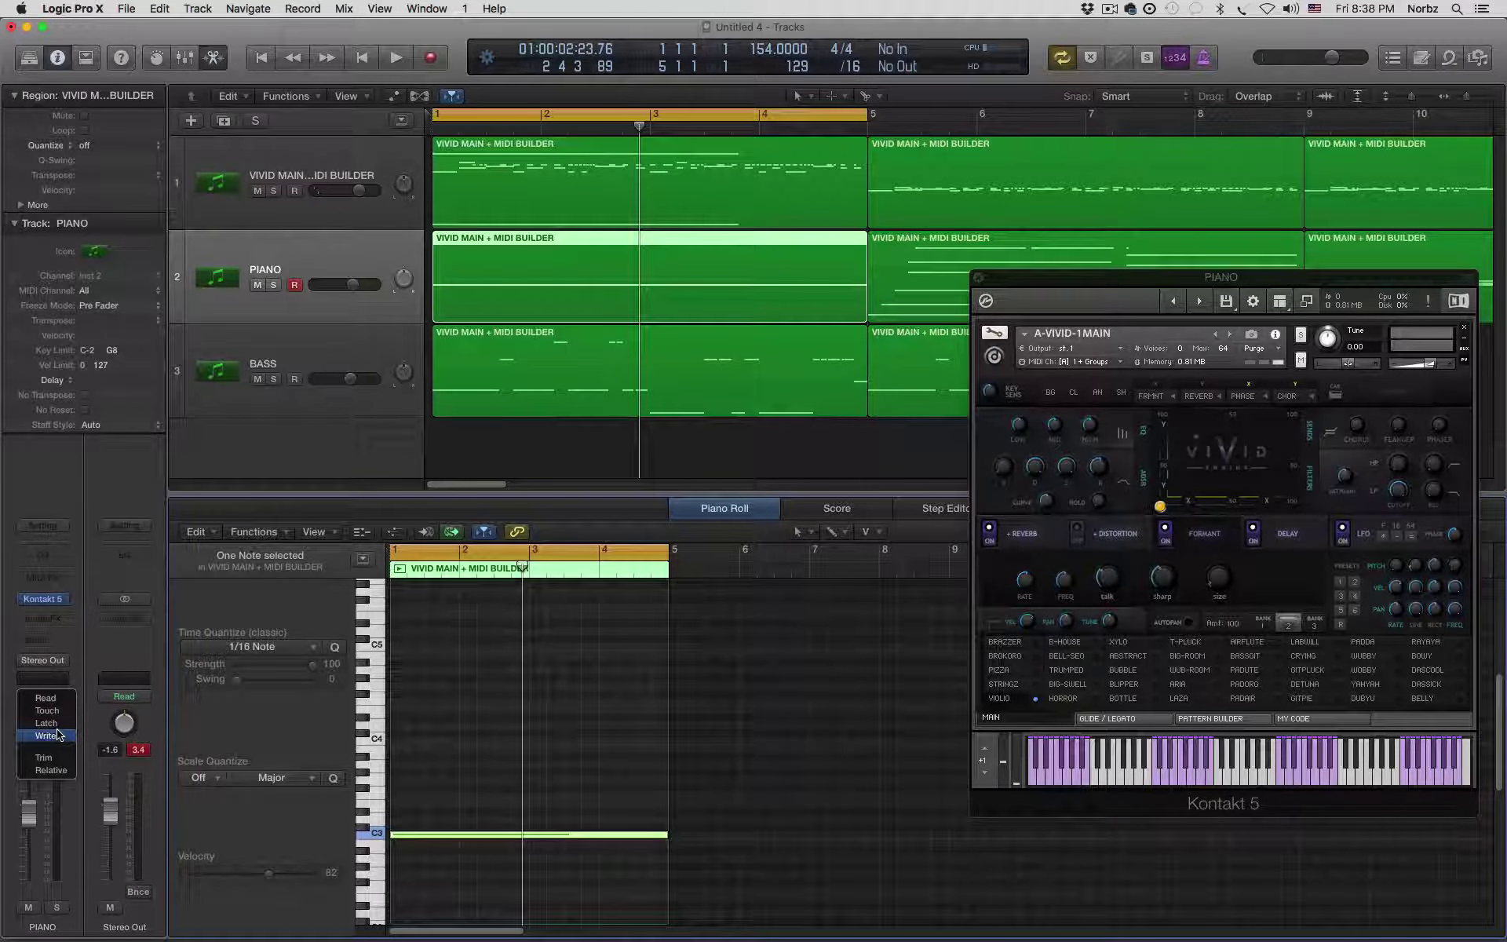
{"action": "left_click", "coordinate": [66, 726]}
{"action": "key", "text": "space"}
{"action": "left_click", "coordinate": [1217, 572]}
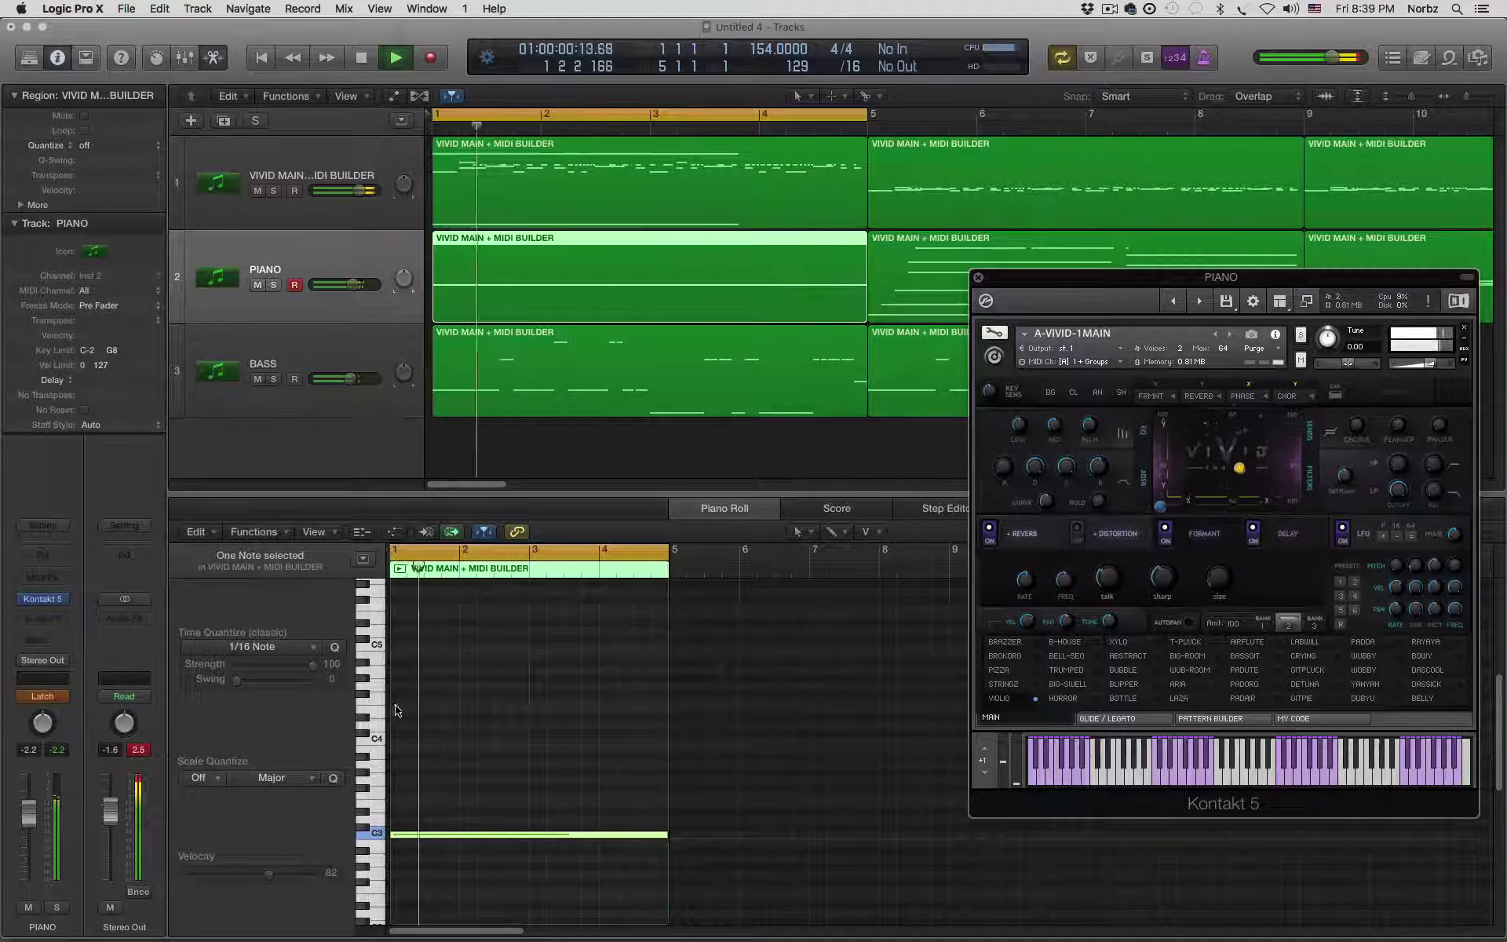
- Return the PIANO track's automation mode to Read and turn off the instrument's LFO
{"action": "left_click", "coordinate": [63, 698]}
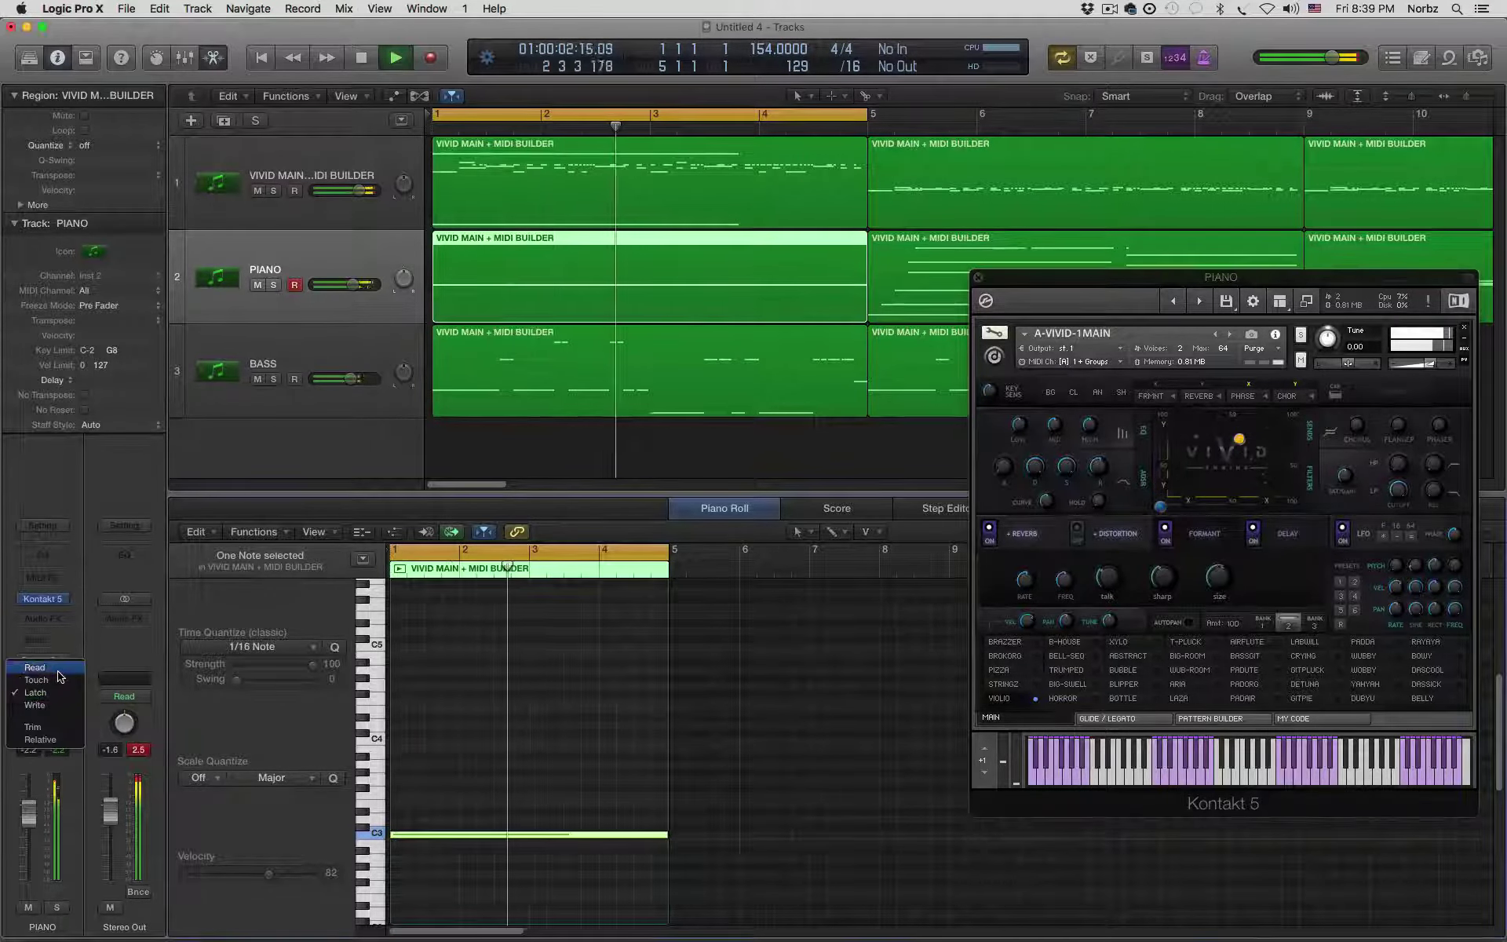
{"action": "left_click", "coordinate": [61, 677]}
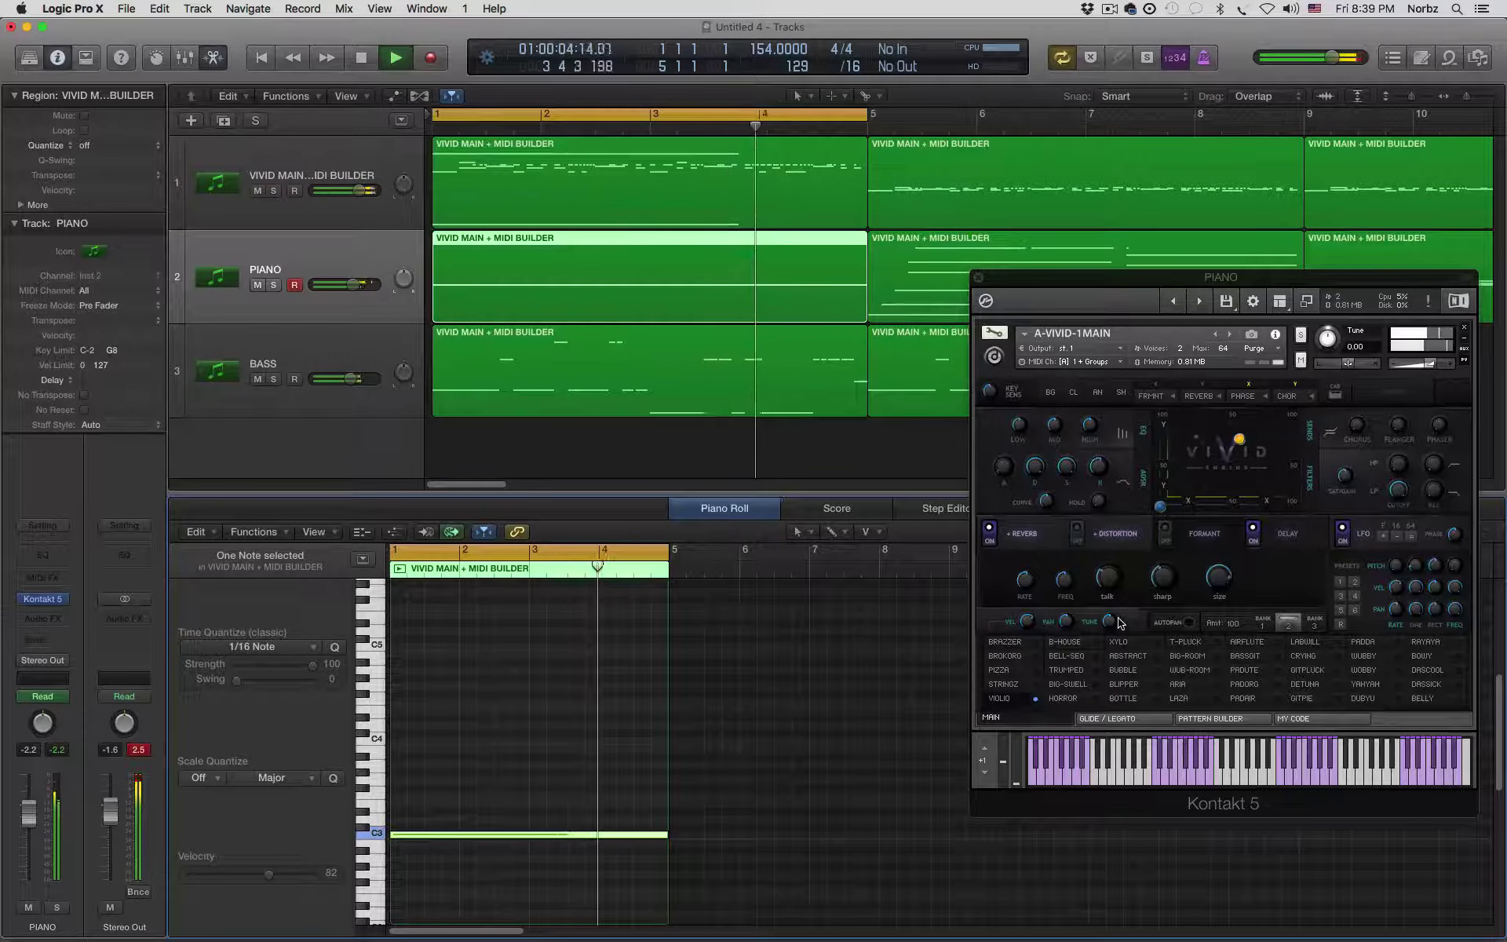
{"action": "key", "text": "space"}
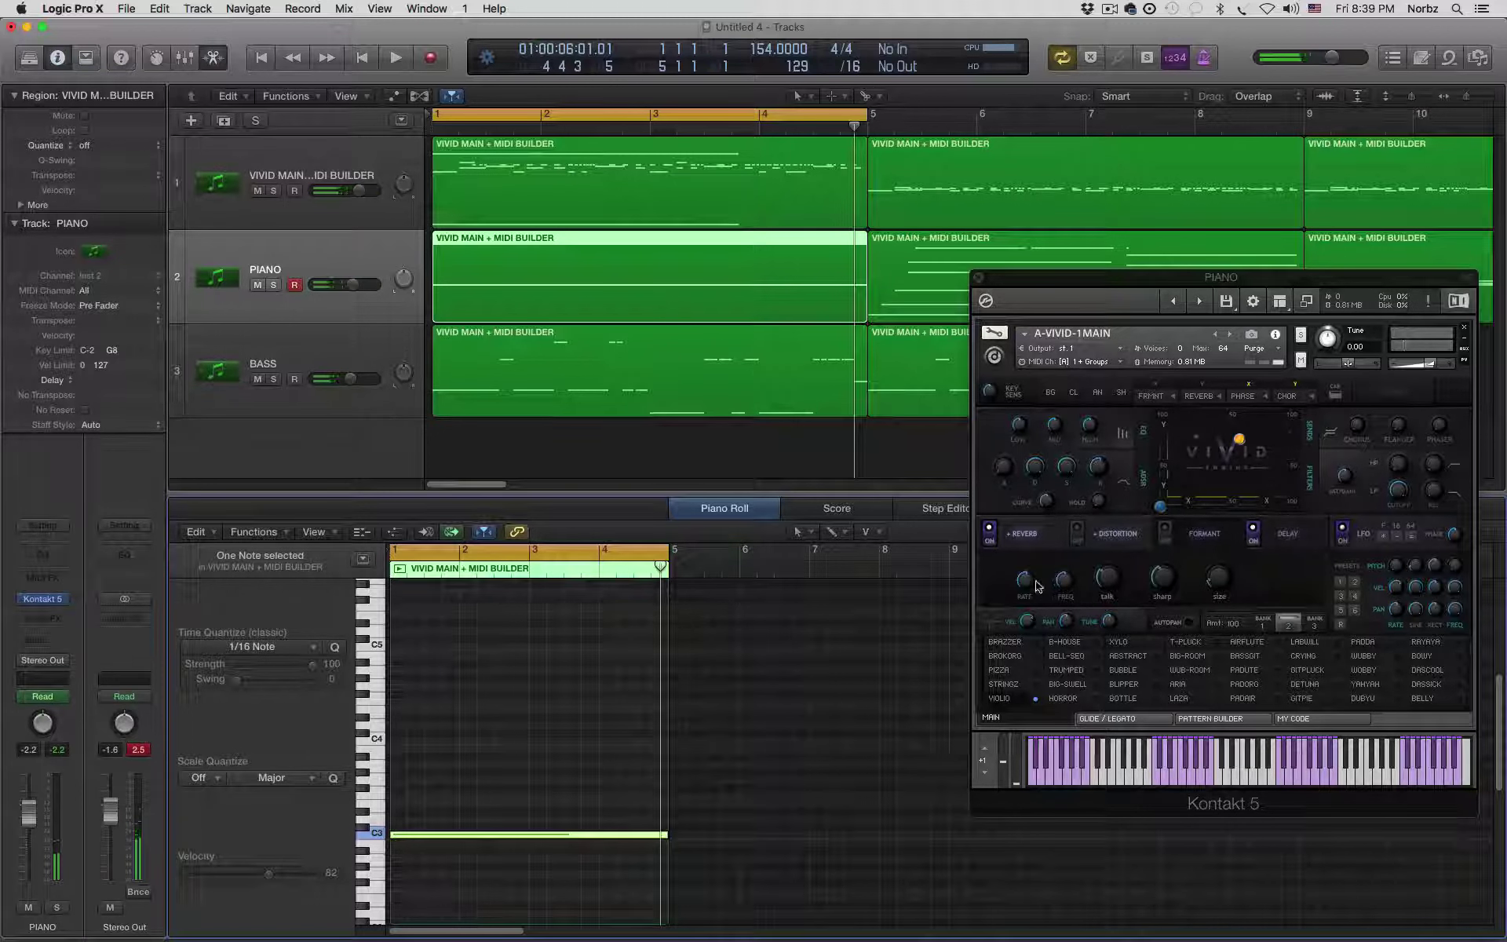
{"action": "left_click", "coordinate": [1347, 540]}
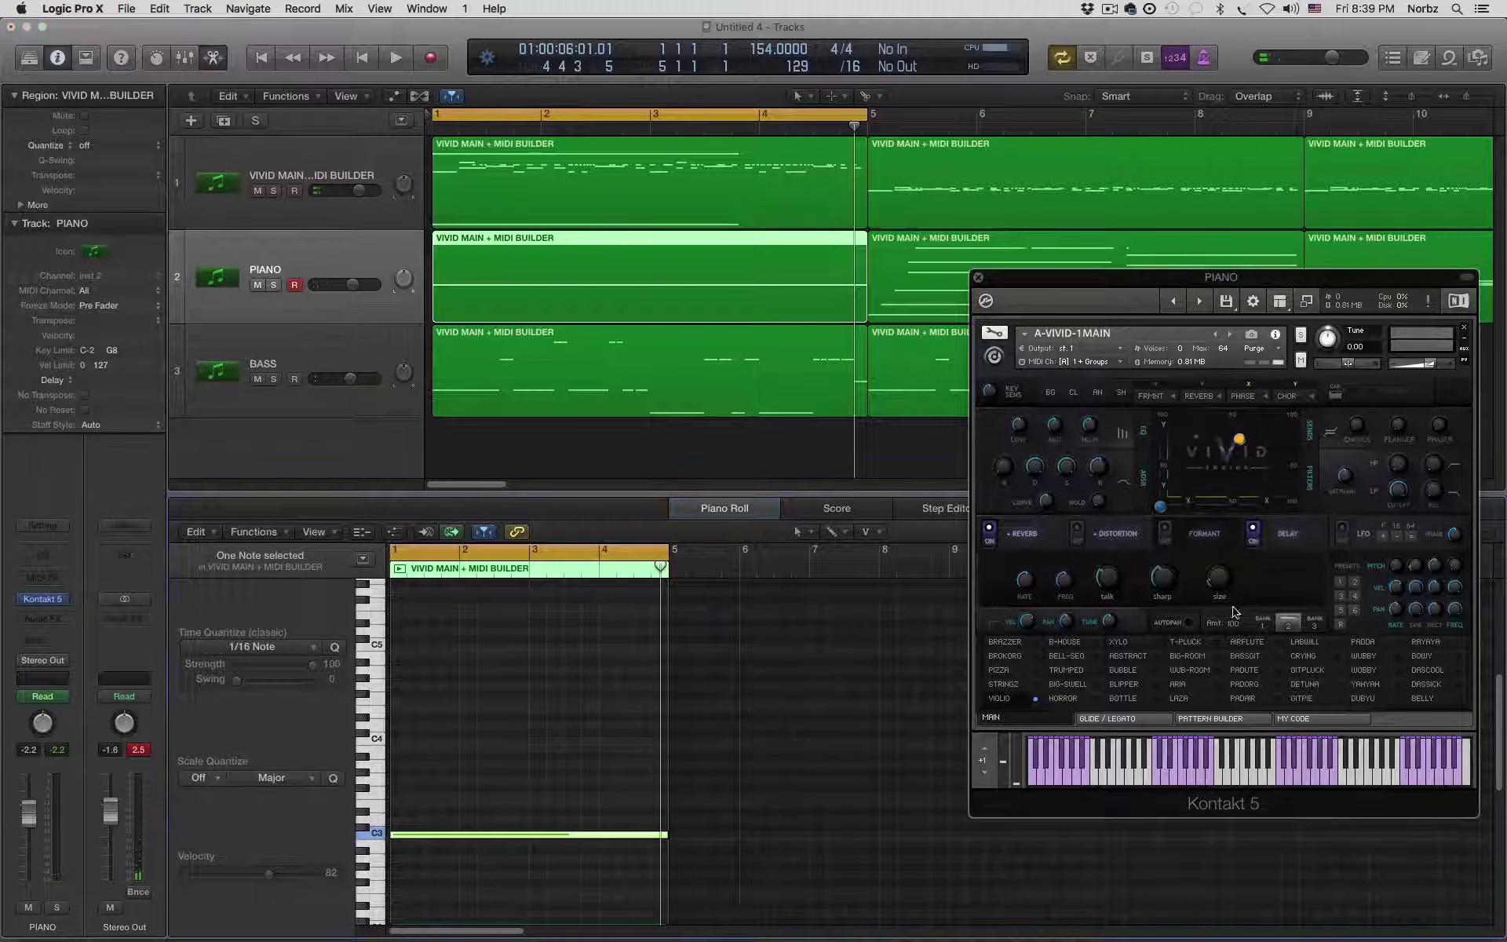
{"action": "key", "text": "space"}
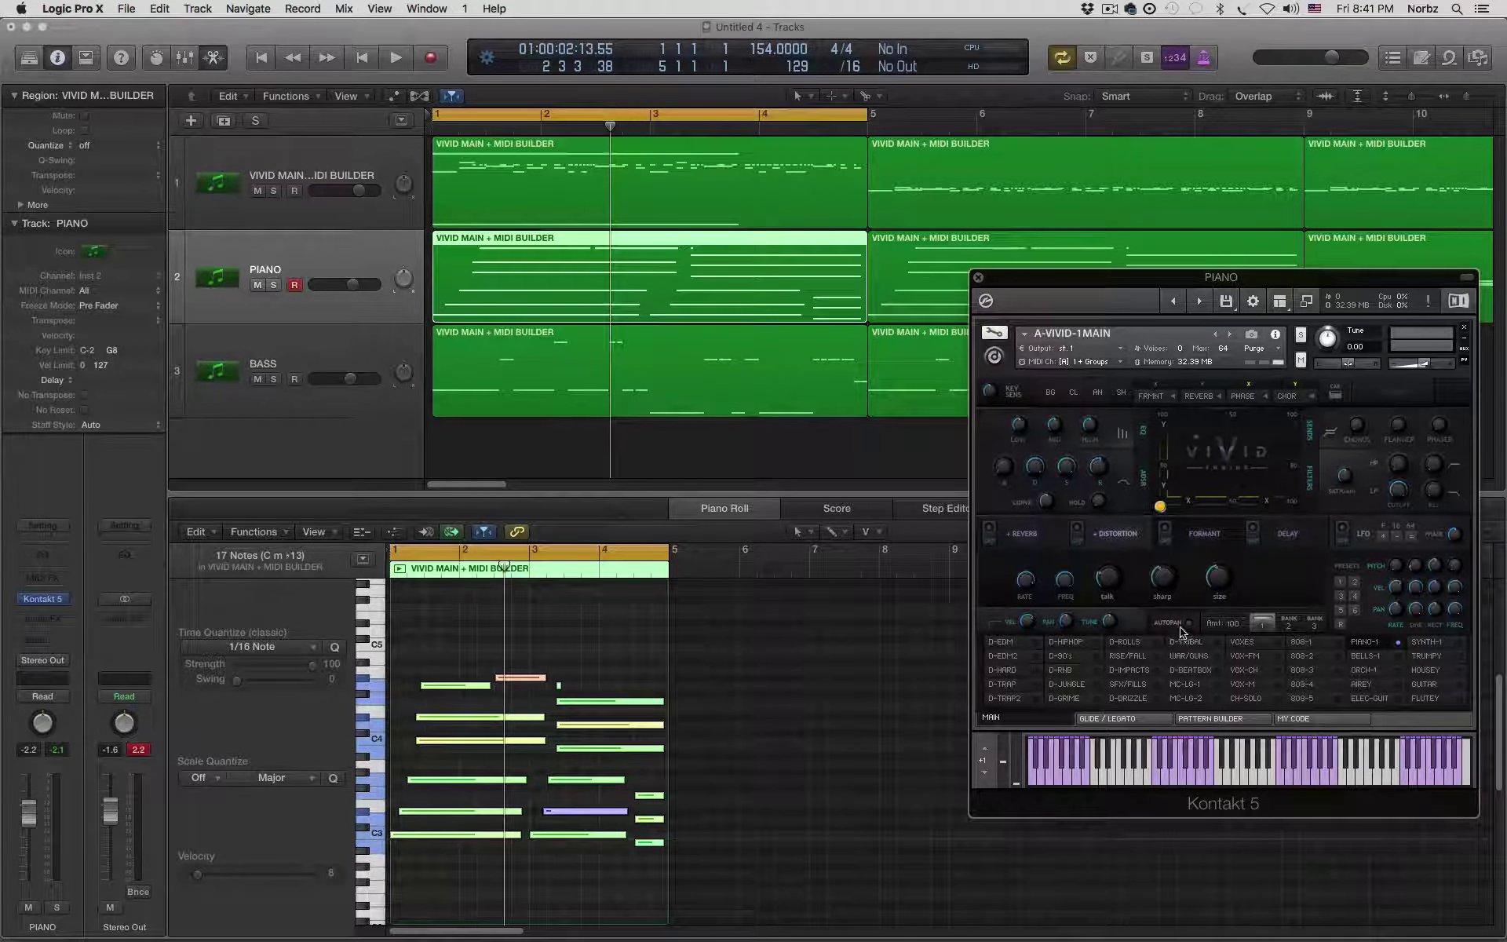
- Solo the PIANO track, turn on AUTOPAN with an amount of 36, and audition it alone before returning to the full mix
{"action": "key", "text": "s"}
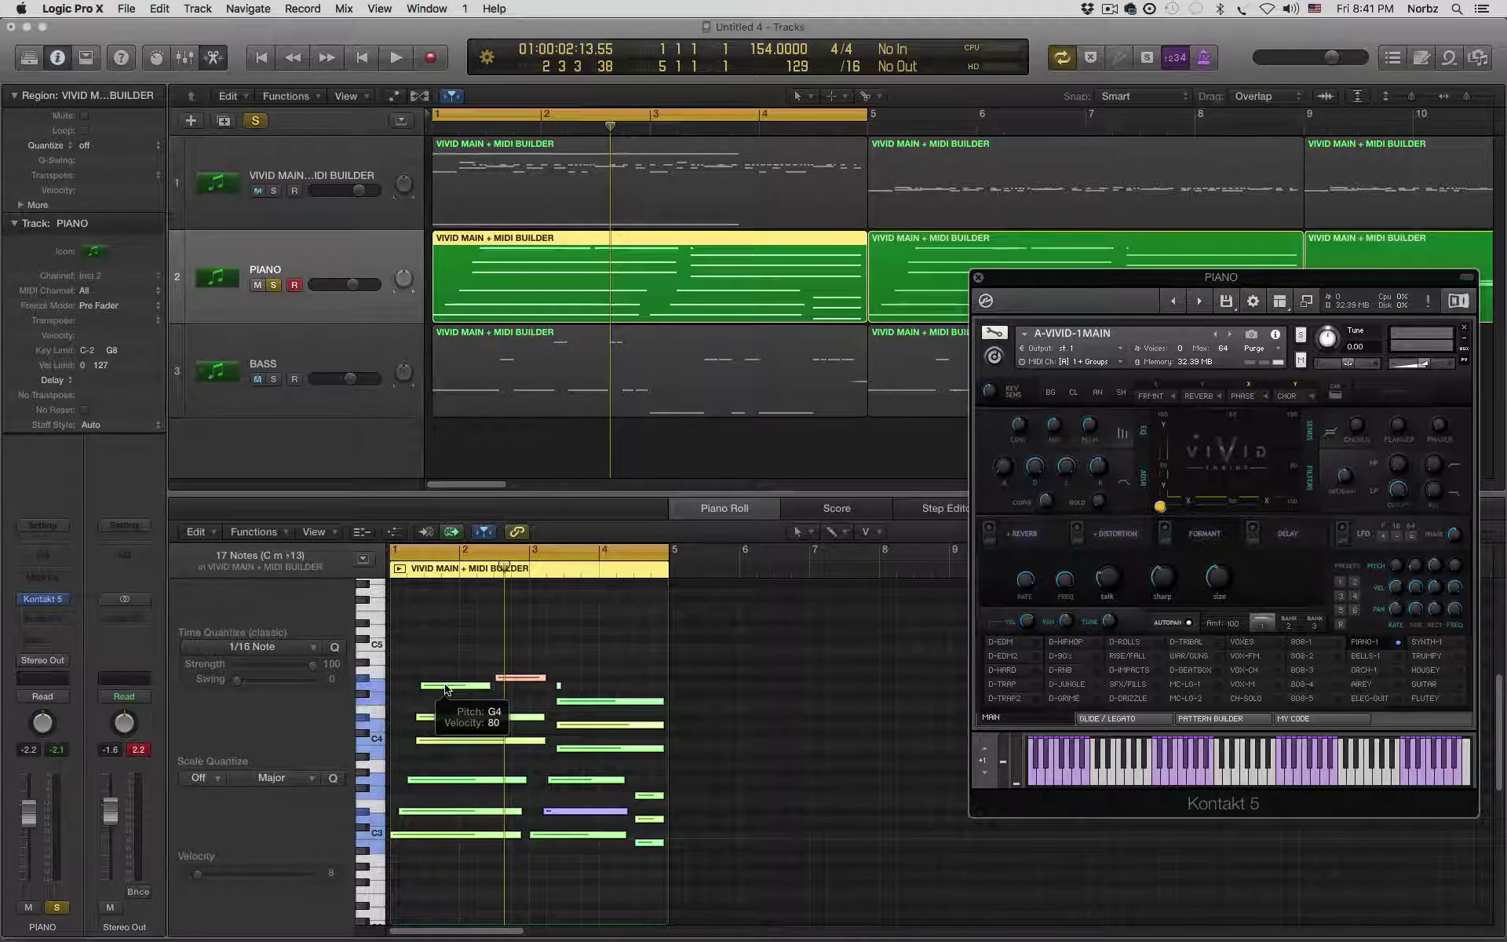
{"action": "key", "text": "space"}
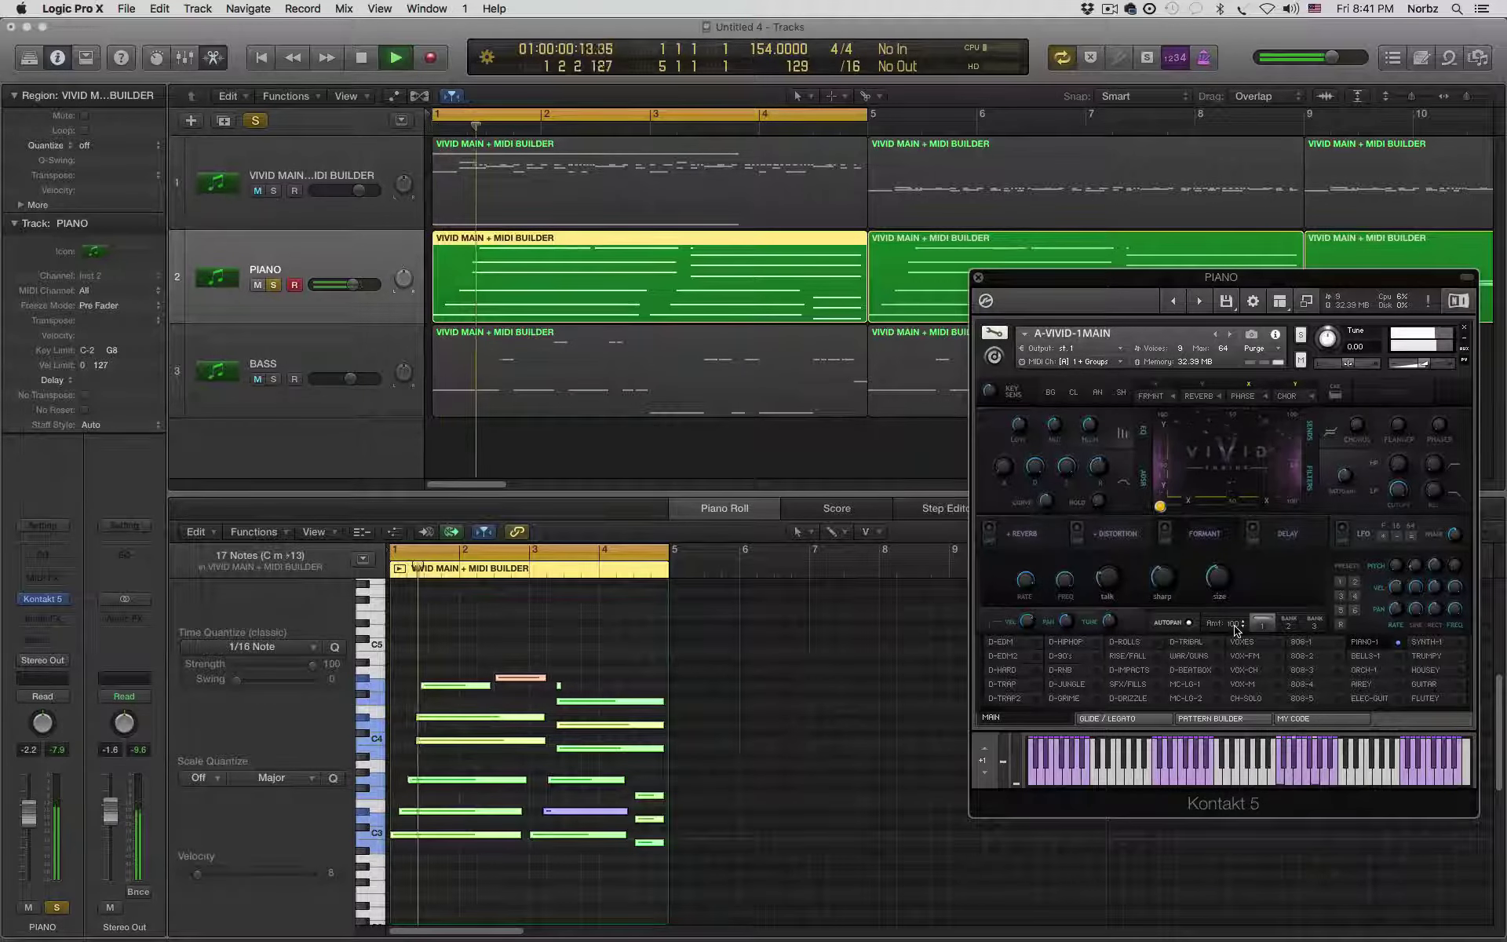
{"action": "left_click_drag", "start_coordinate": [1235, 629], "coordinate": [1259, 799]}
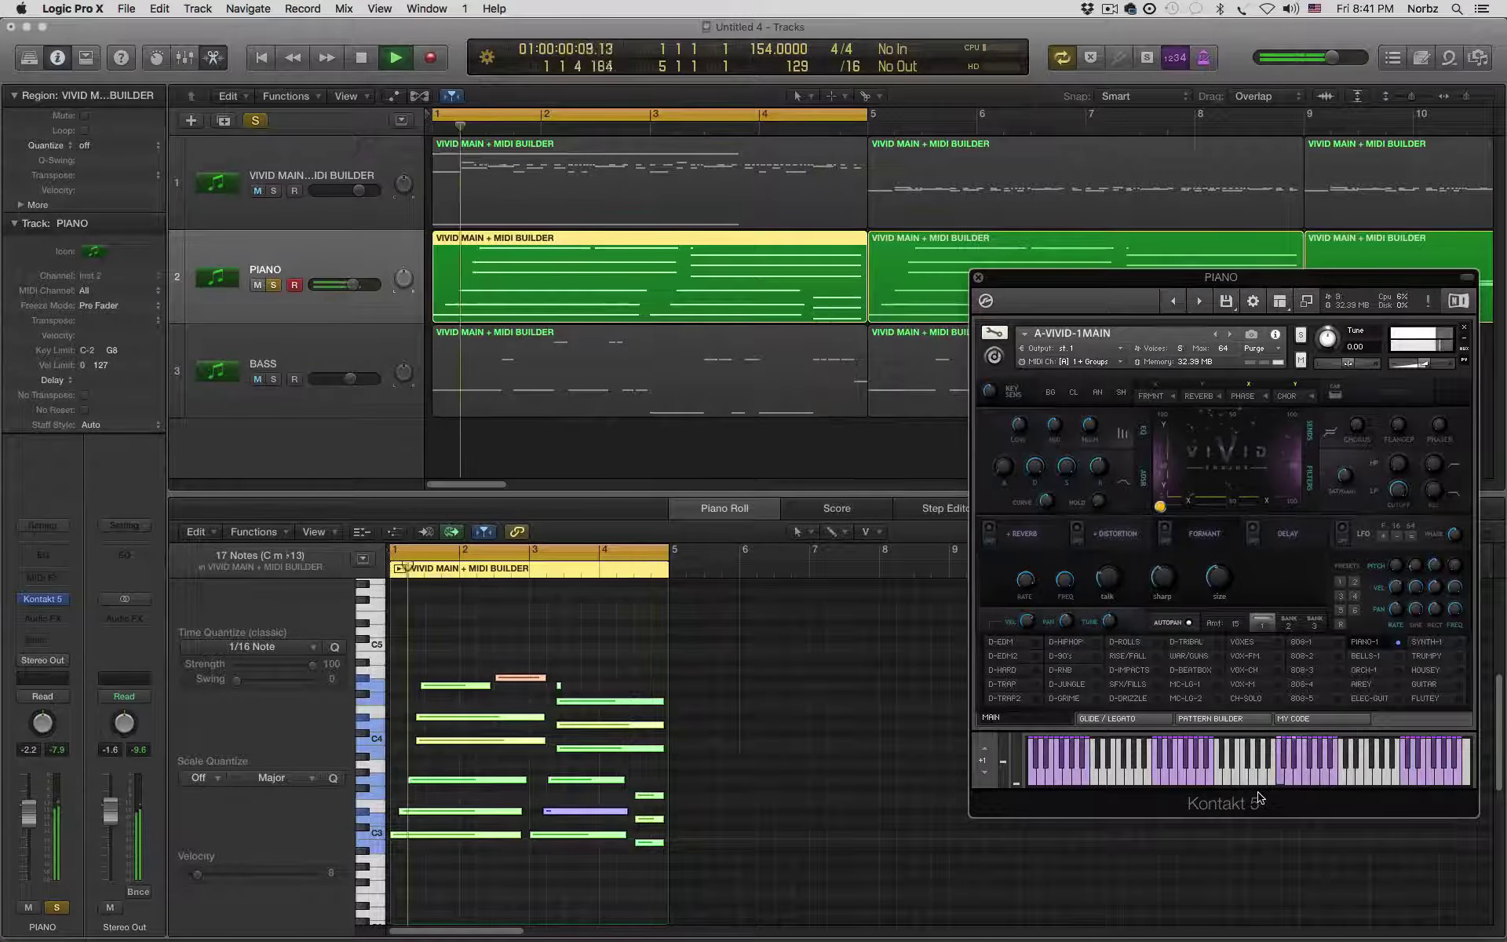
{"action": "key", "text": "space"}
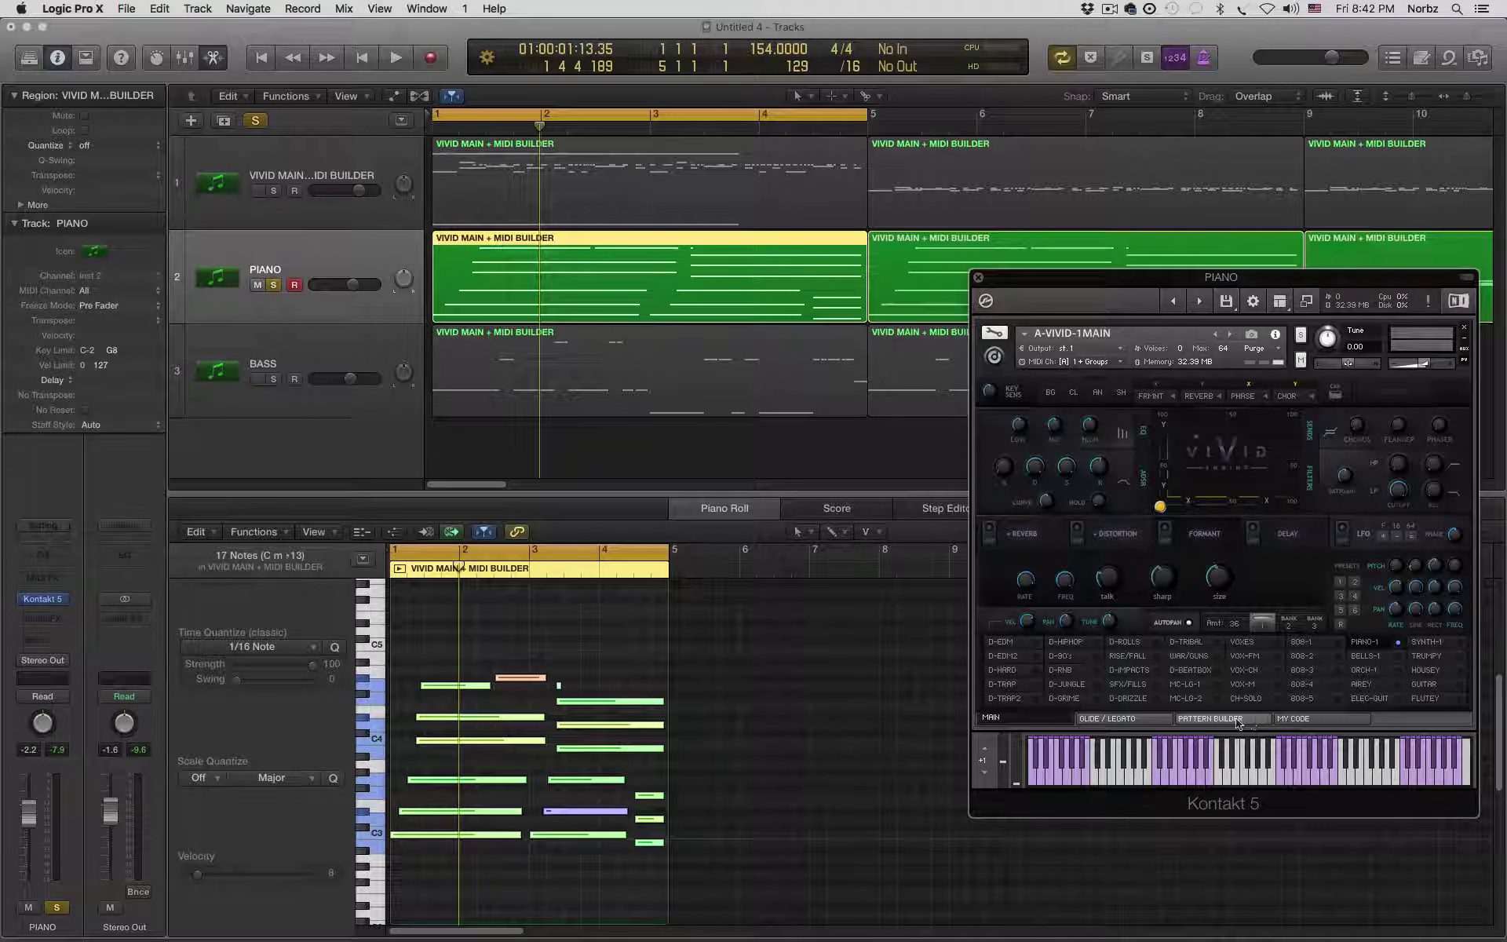
{"action": "key", "text": "space"}
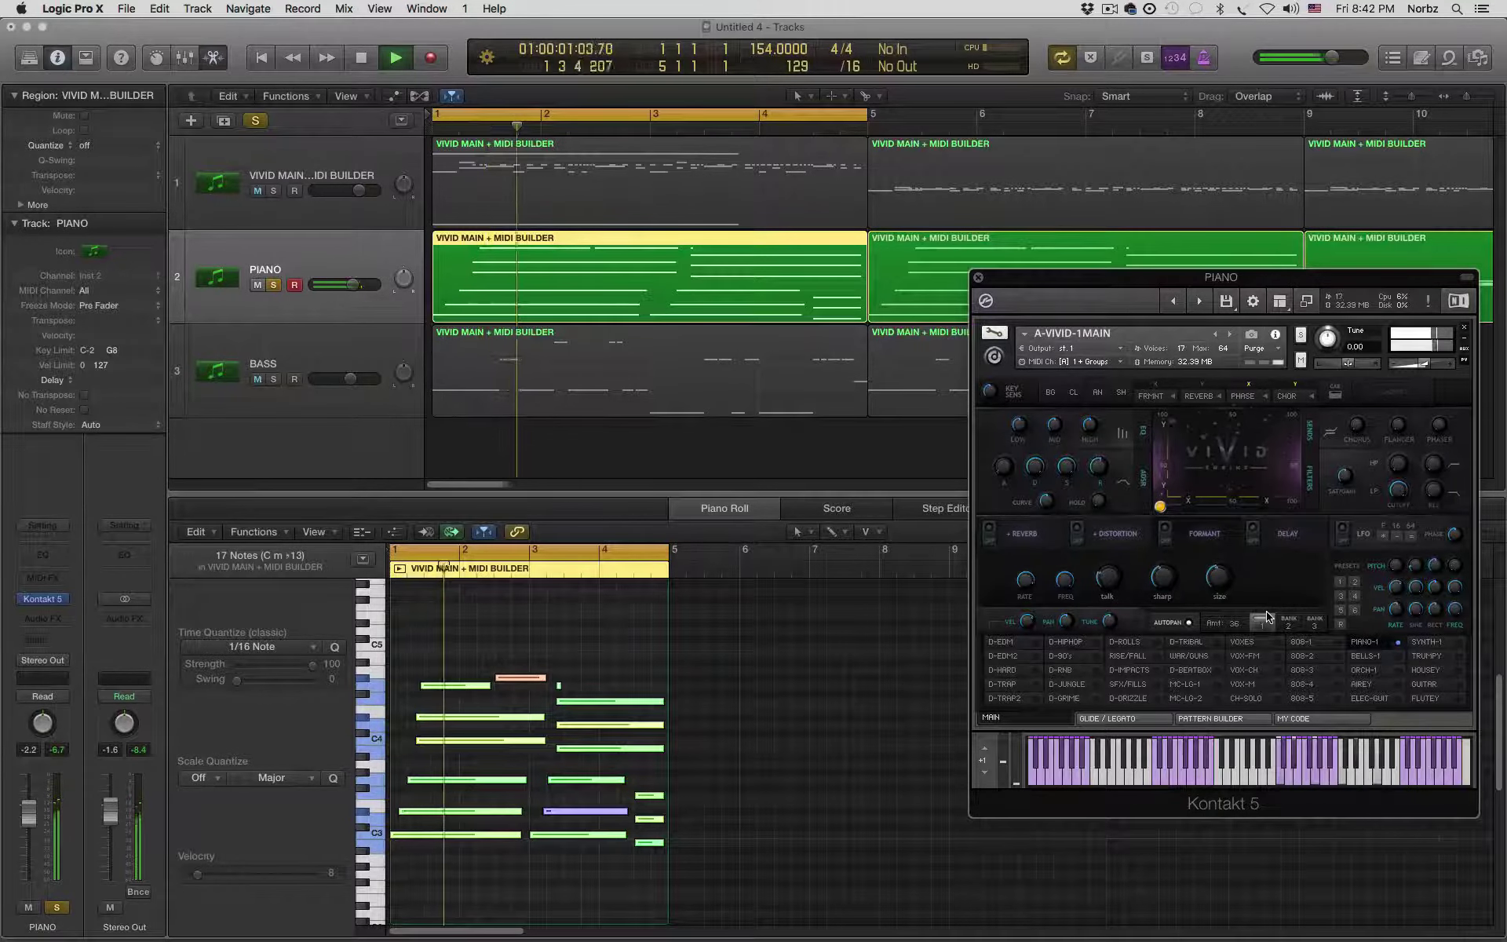
{"action": "key", "text": "s"}
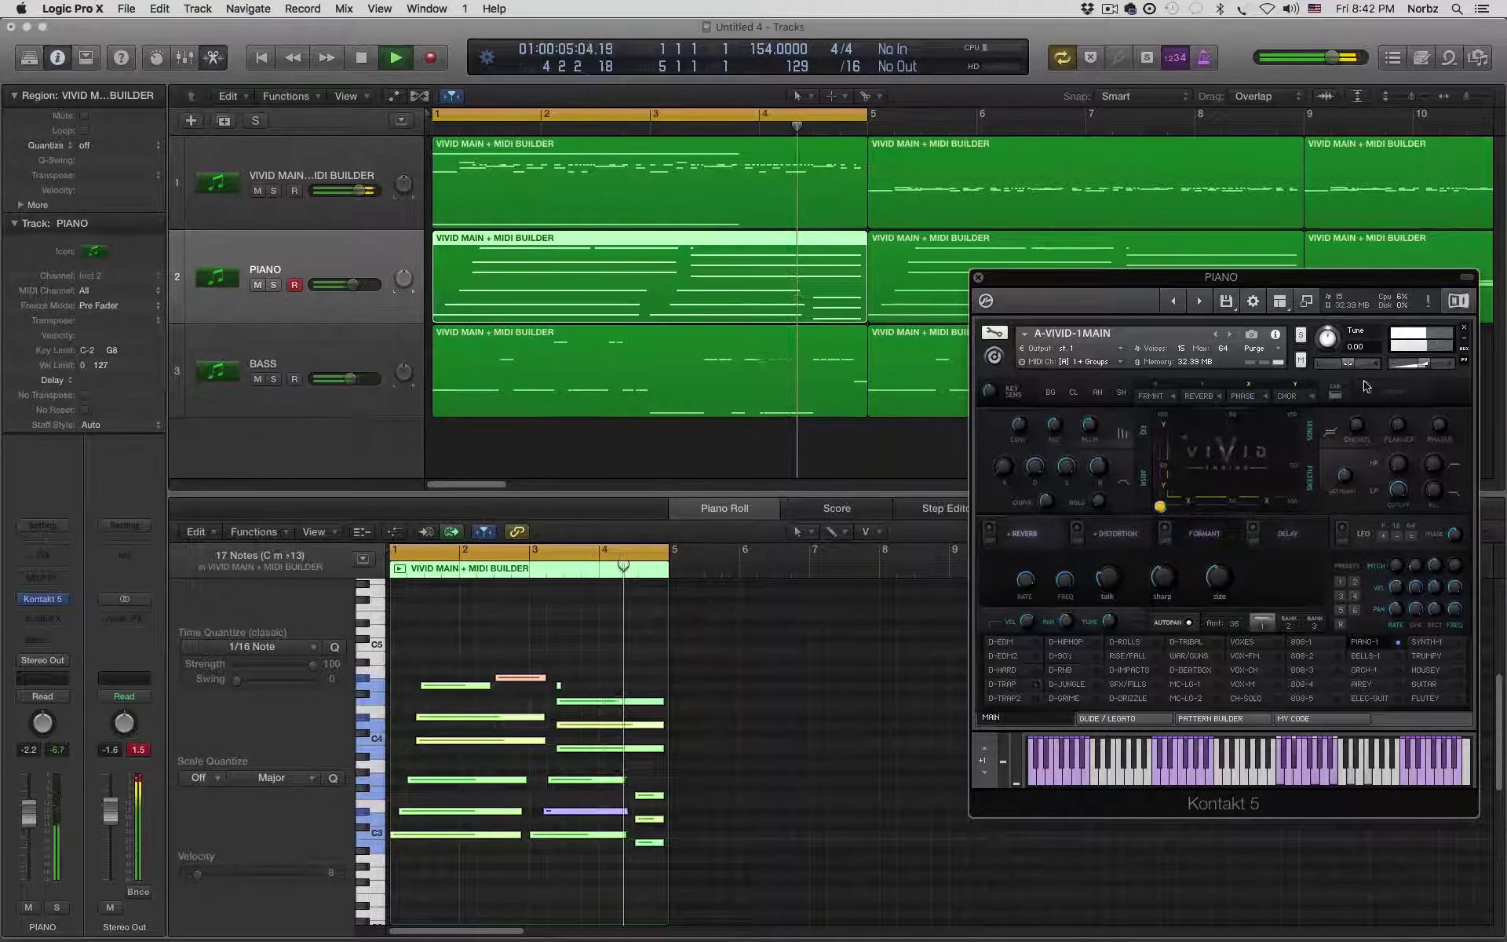
- Fine-tune the PIANO instrument's volume, and turn on REVERB and DELAY for the PIANO-1 sound during playback
{"action": "left_click_drag", "start_coordinate": [1426, 369], "coordinate": [1428, 370]}
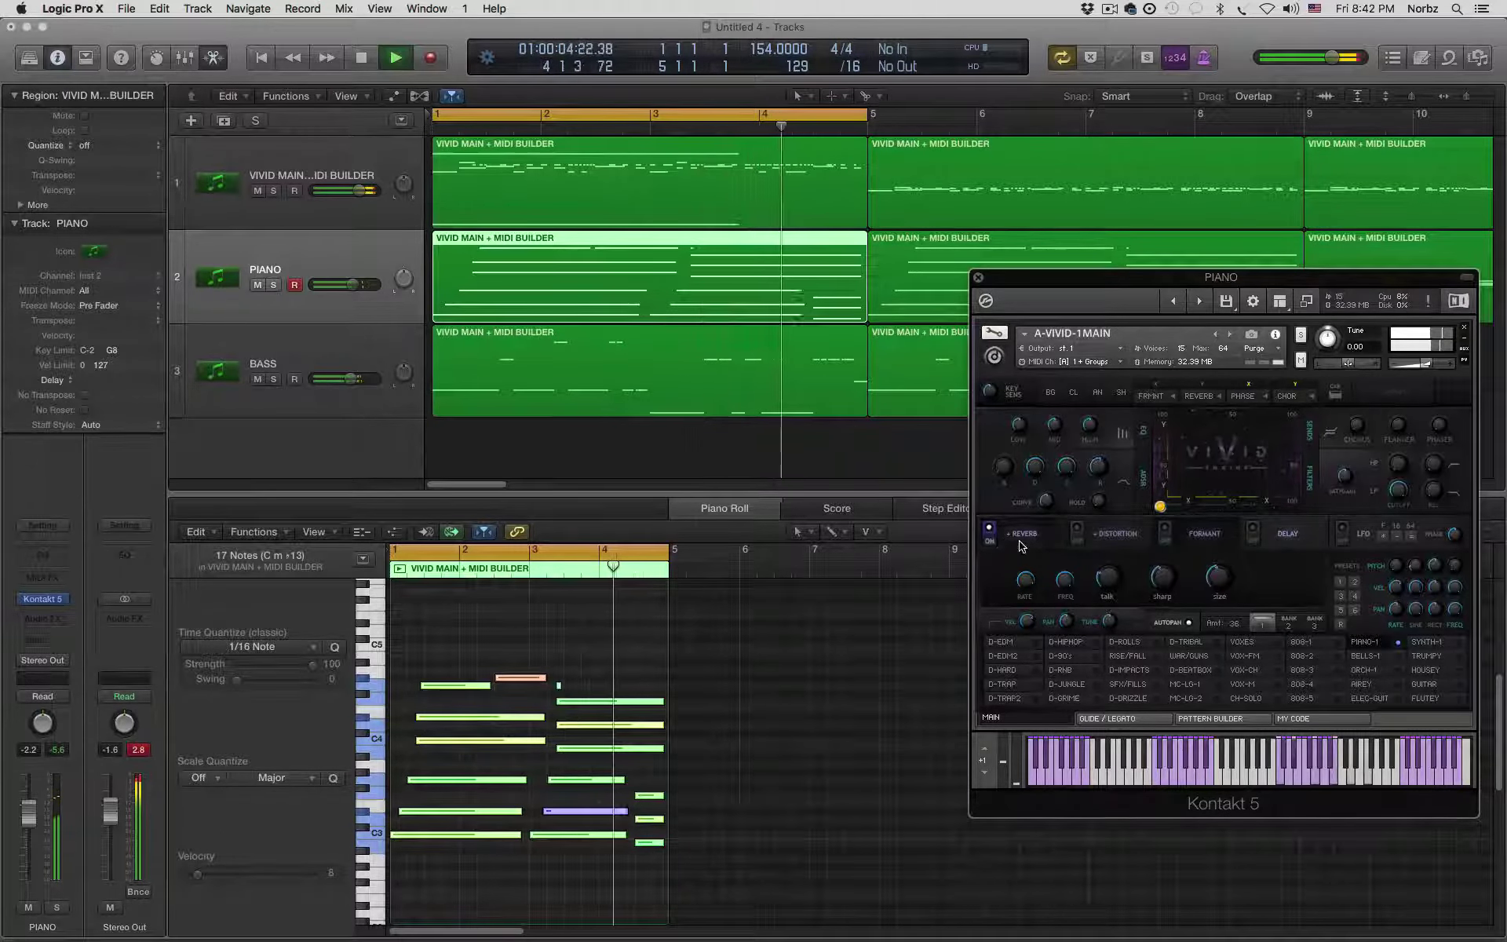
{"action": "left_click", "coordinate": [988, 529]}
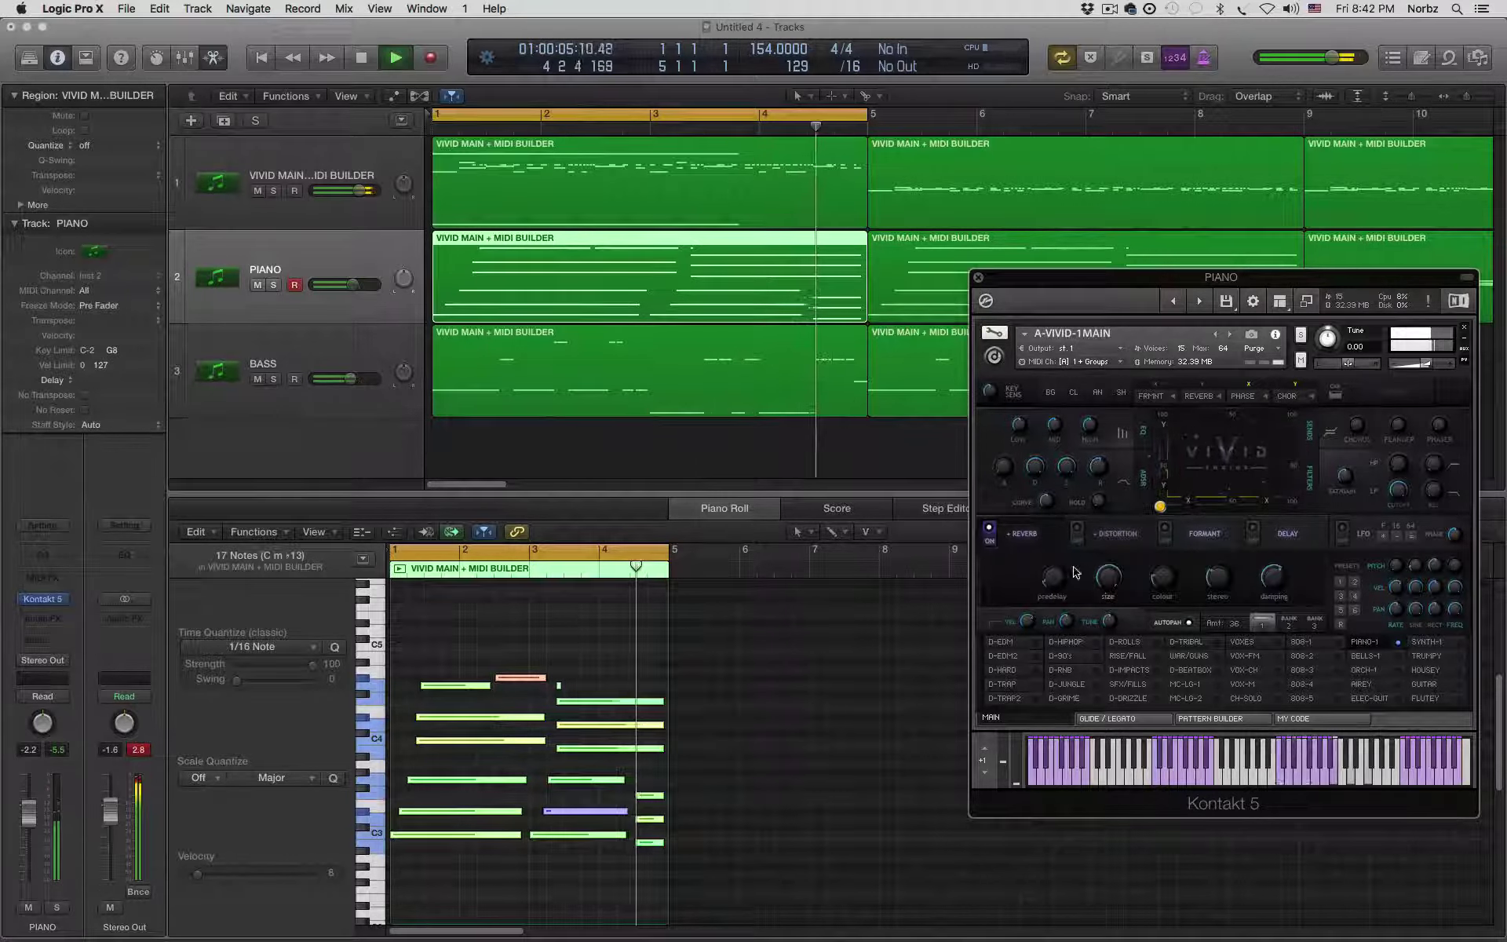
{"action": "left_click", "coordinate": [1285, 544]}
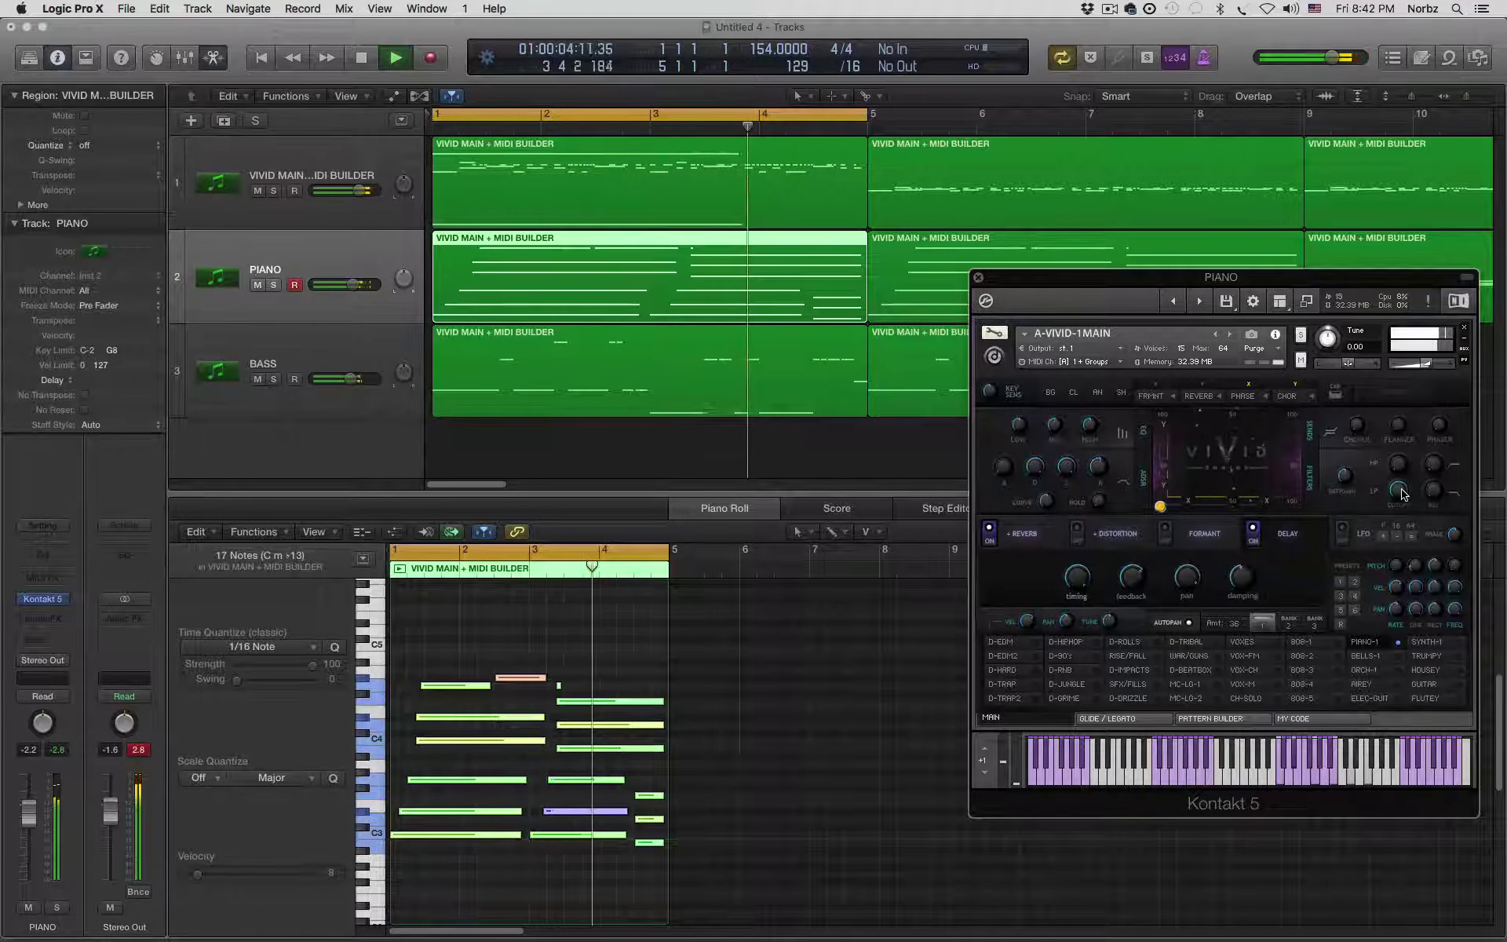
- Raise the PIANO instrument's HP filter cutoff, comparing the track soloed and in the full mix
{"action": "key", "text": "space"}
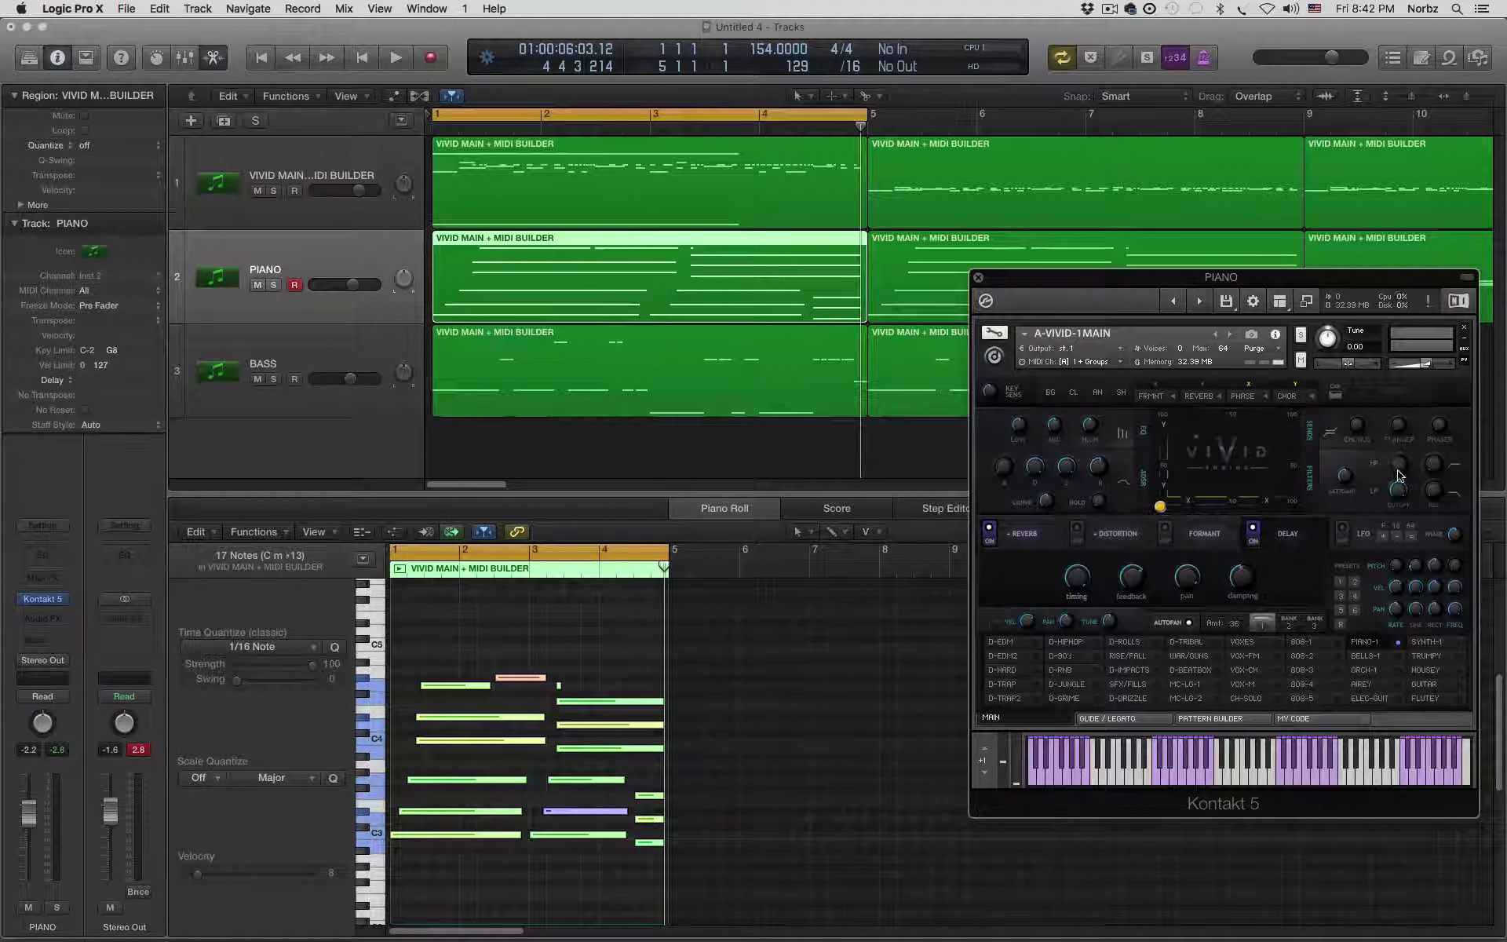
{"action": "key", "text": "space"}
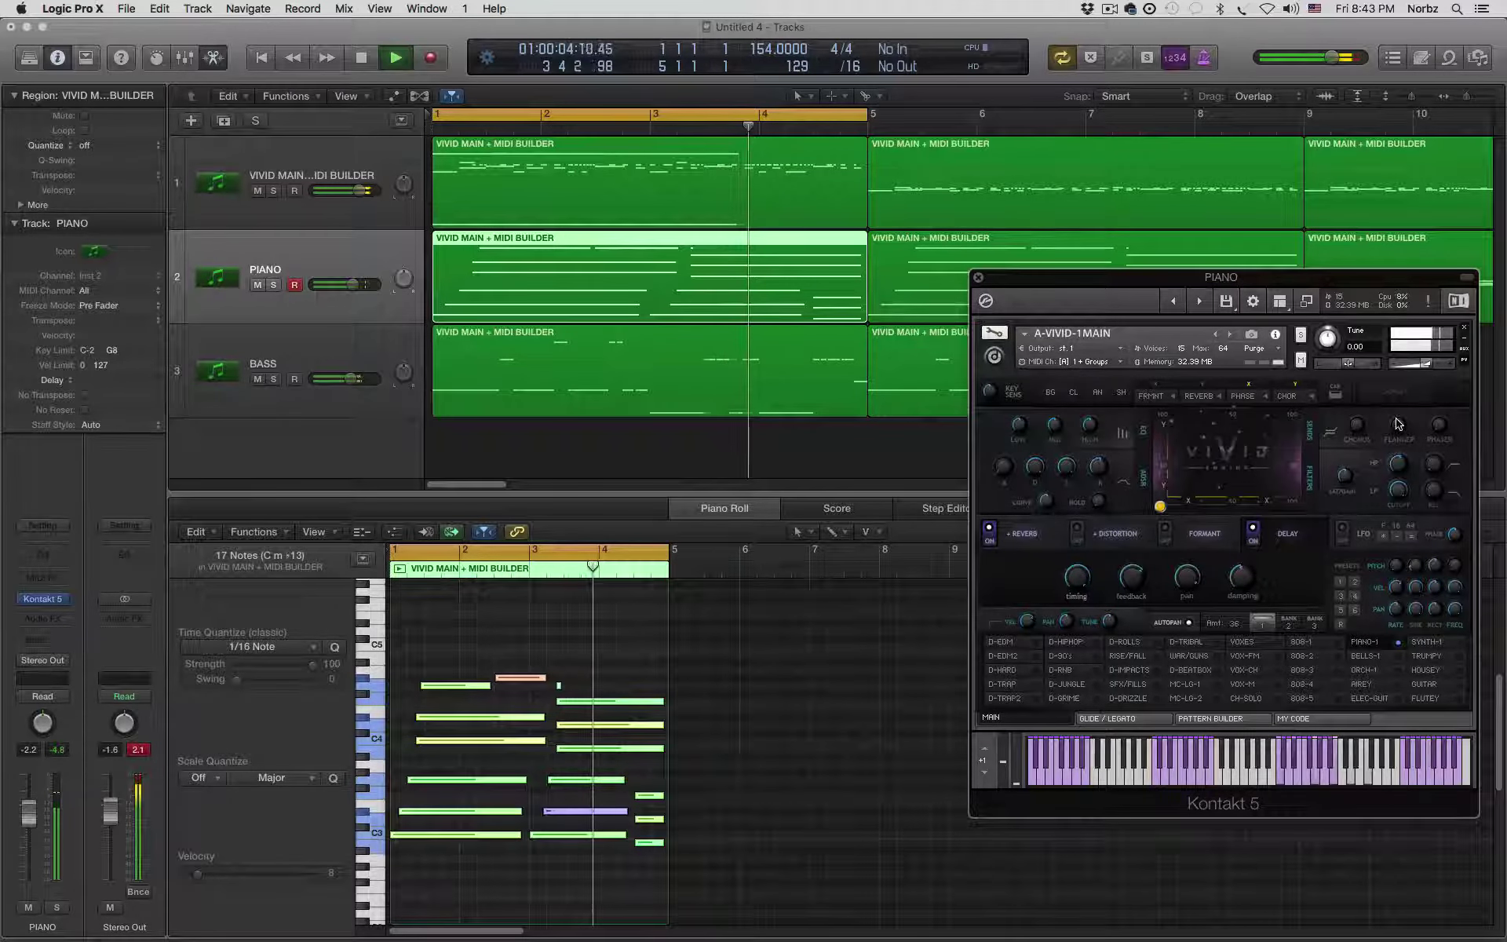
{"action": "key", "text": "space"}
{"action": "key", "text": "s"}
{"action": "key", "text": "space"}
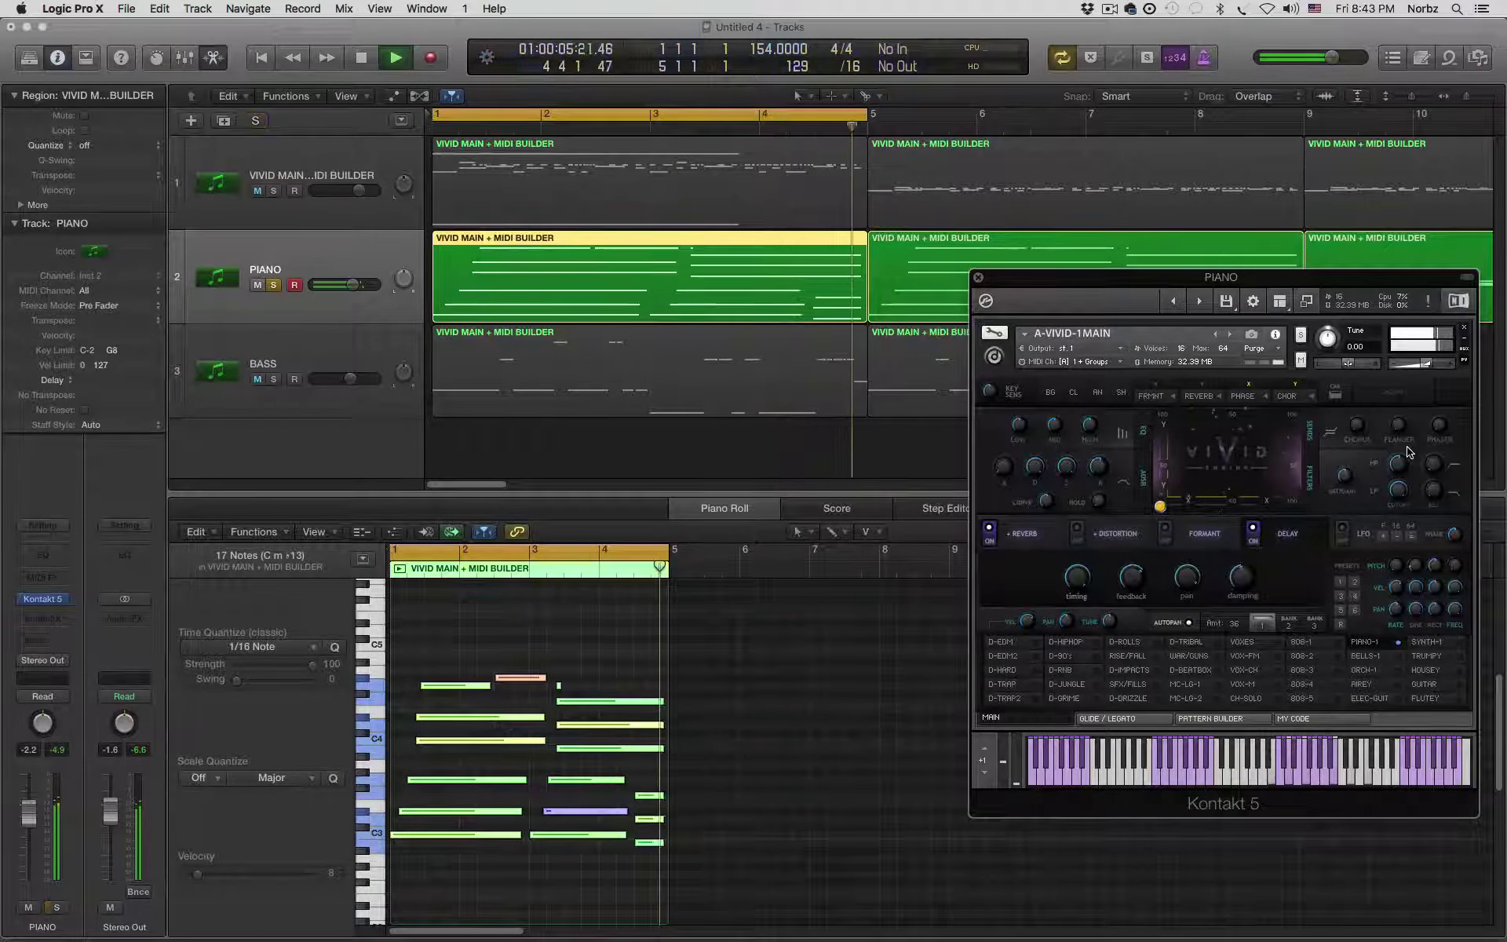
{"action": "key", "text": "s"}
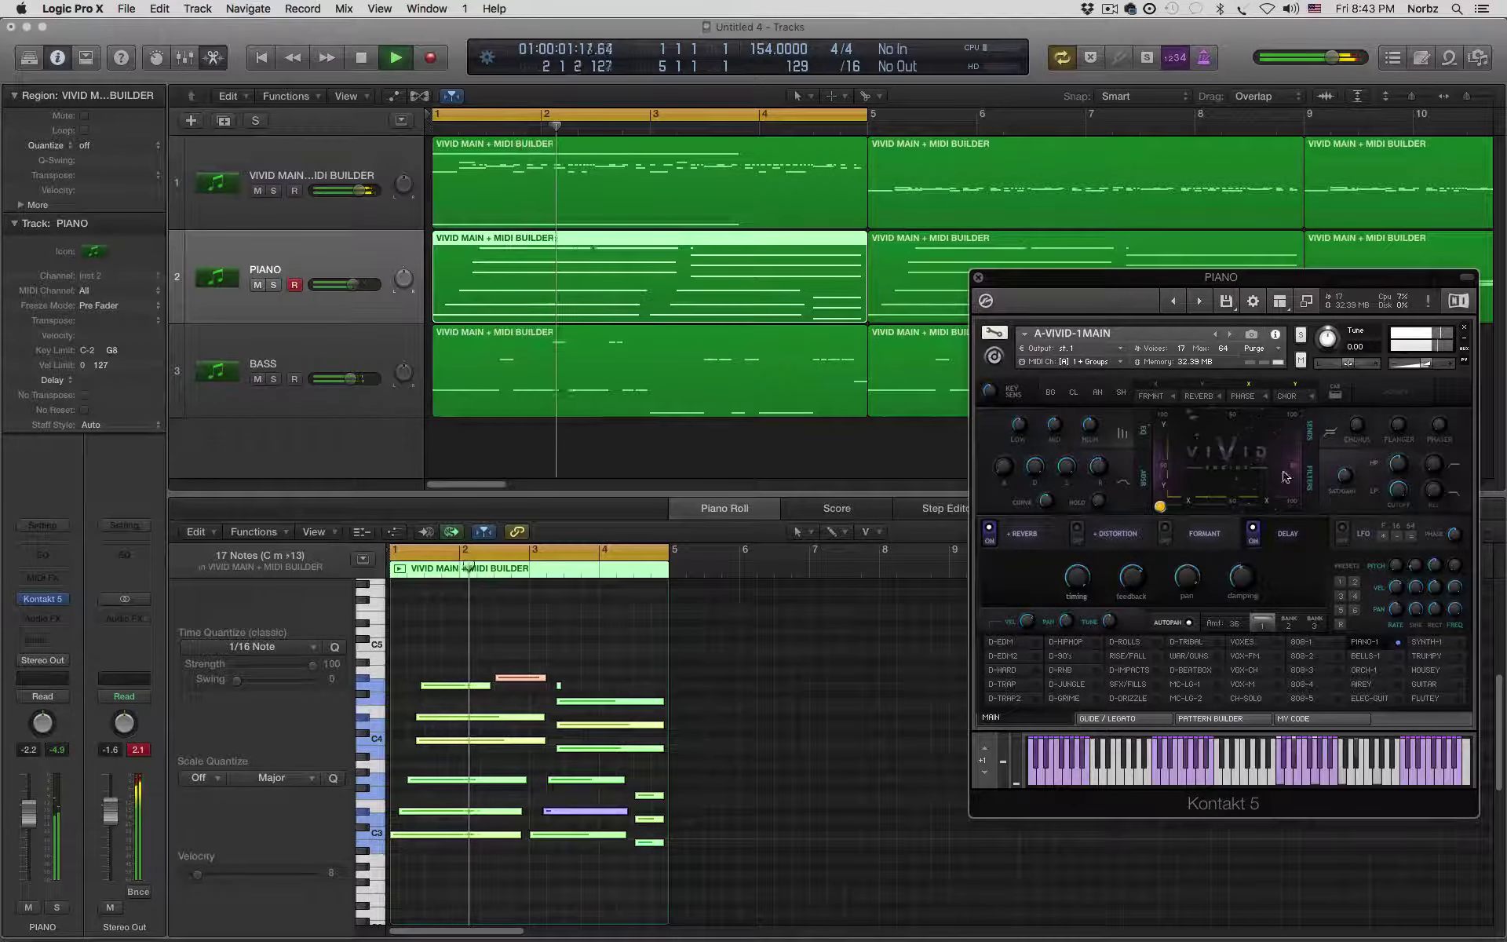
- Raise the BASS track's volume to 2.7 dB and lower the Stereo Out level to -2.0 dB
{"action": "left_click_drag", "start_coordinate": [351, 379], "coordinate": [368, 381]}
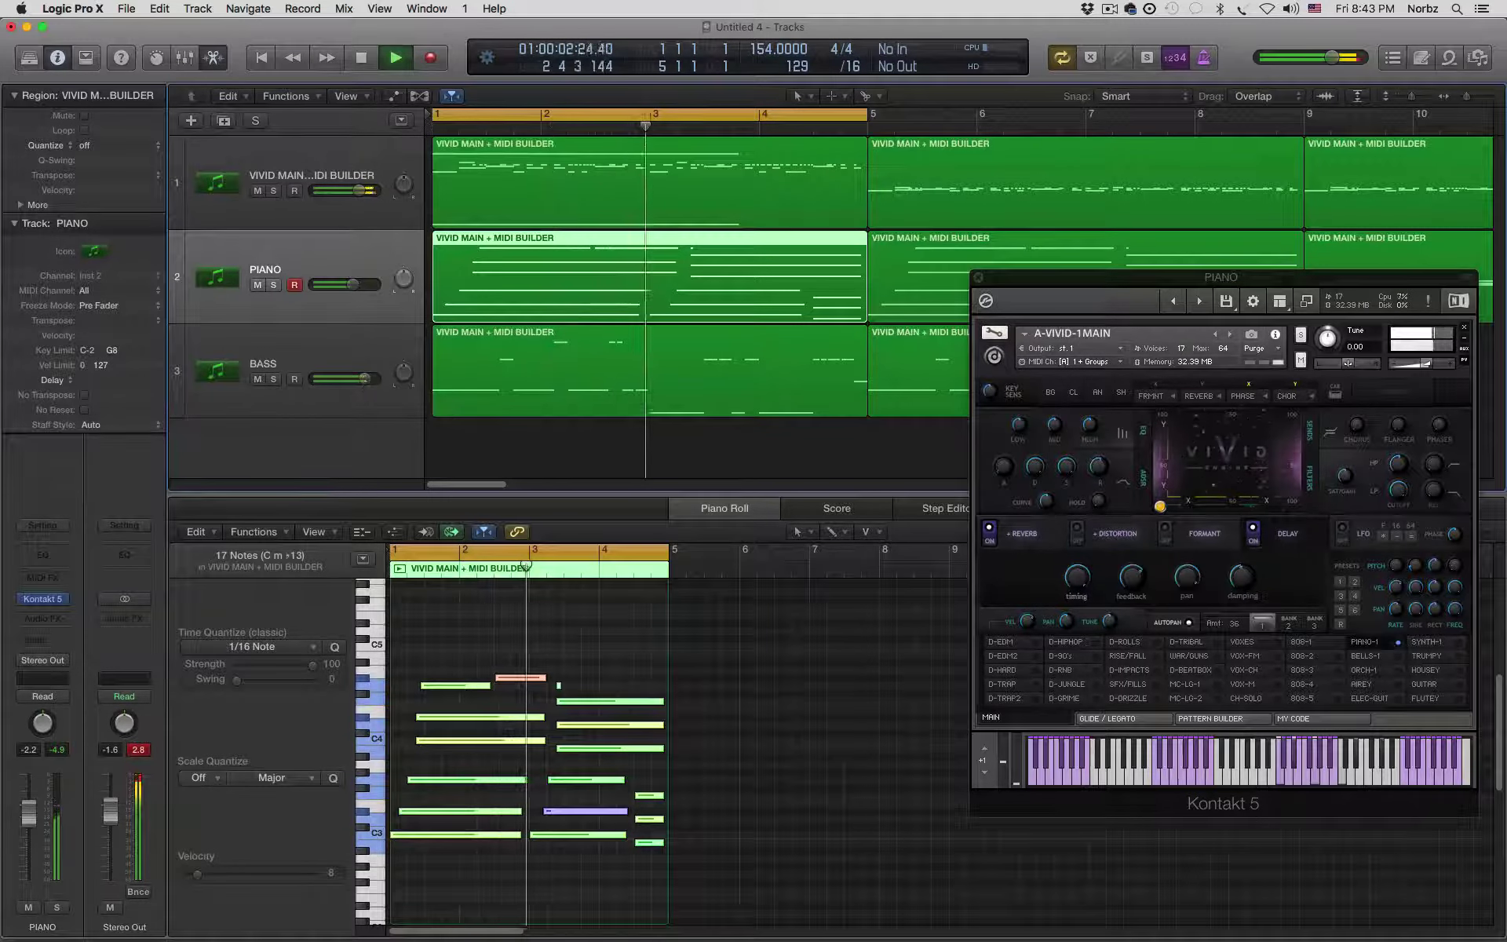
{"action": "left_click", "coordinate": [369, 392]}
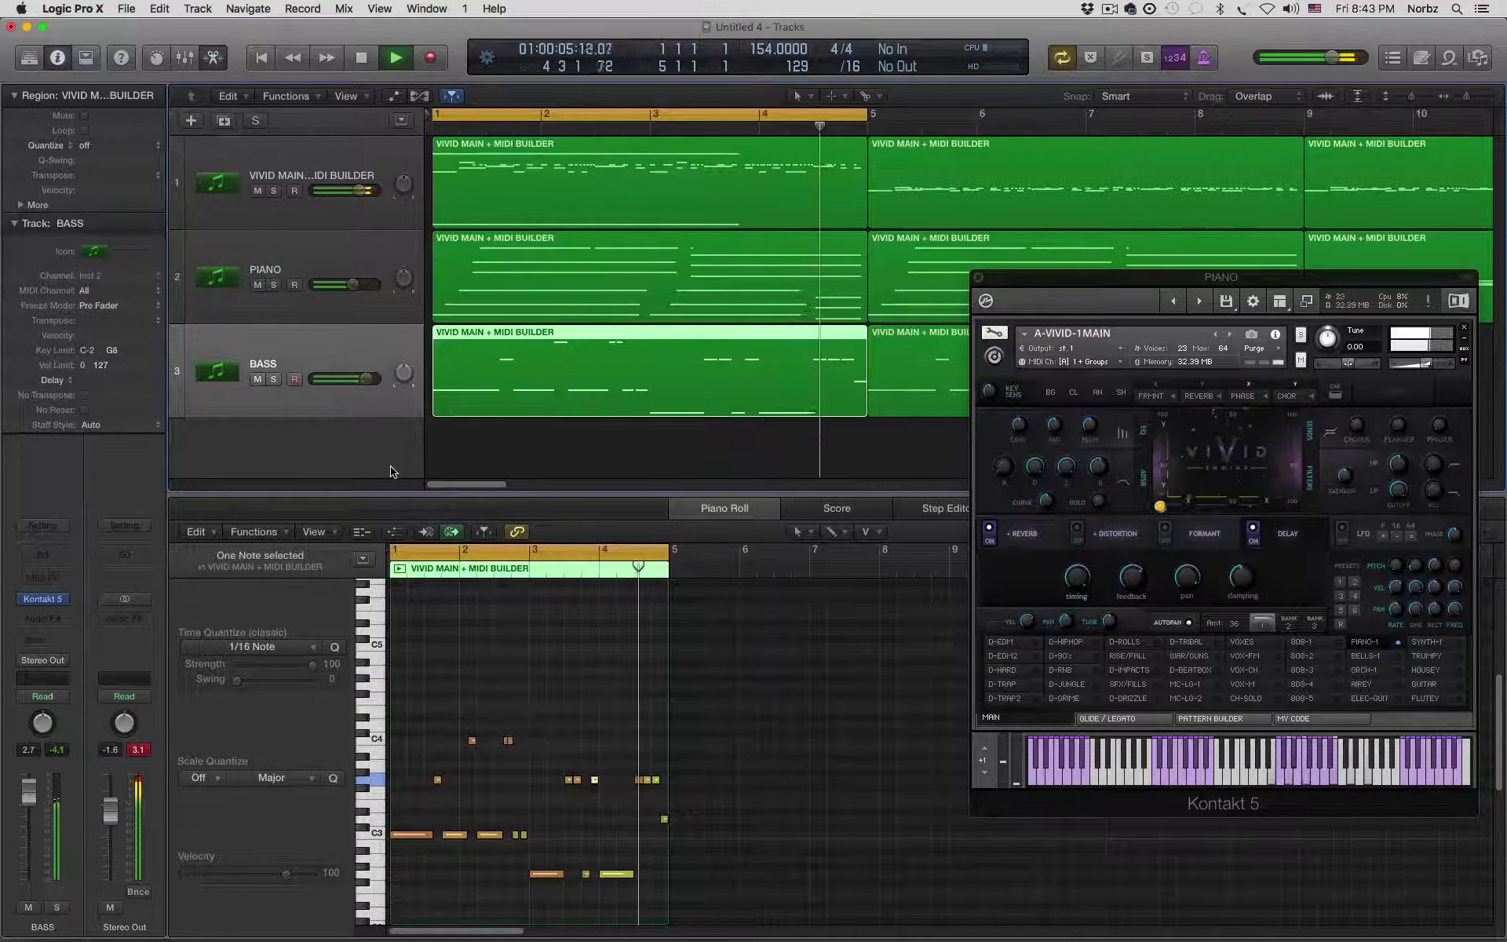
{"action": "left_click", "coordinate": [139, 750]}
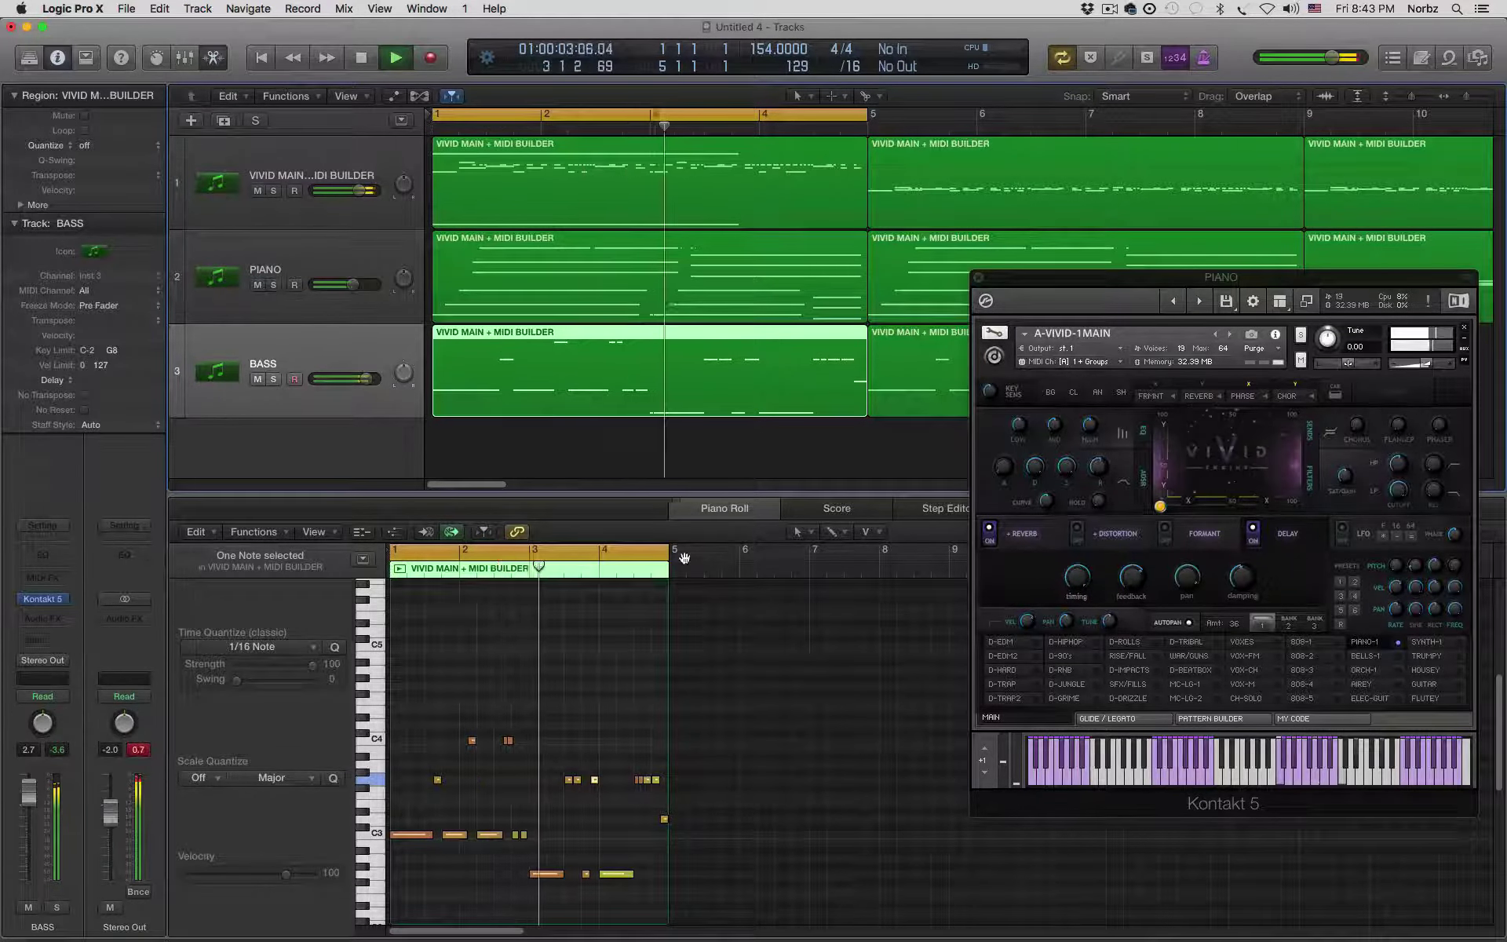
{"action": "key", "text": "space"}
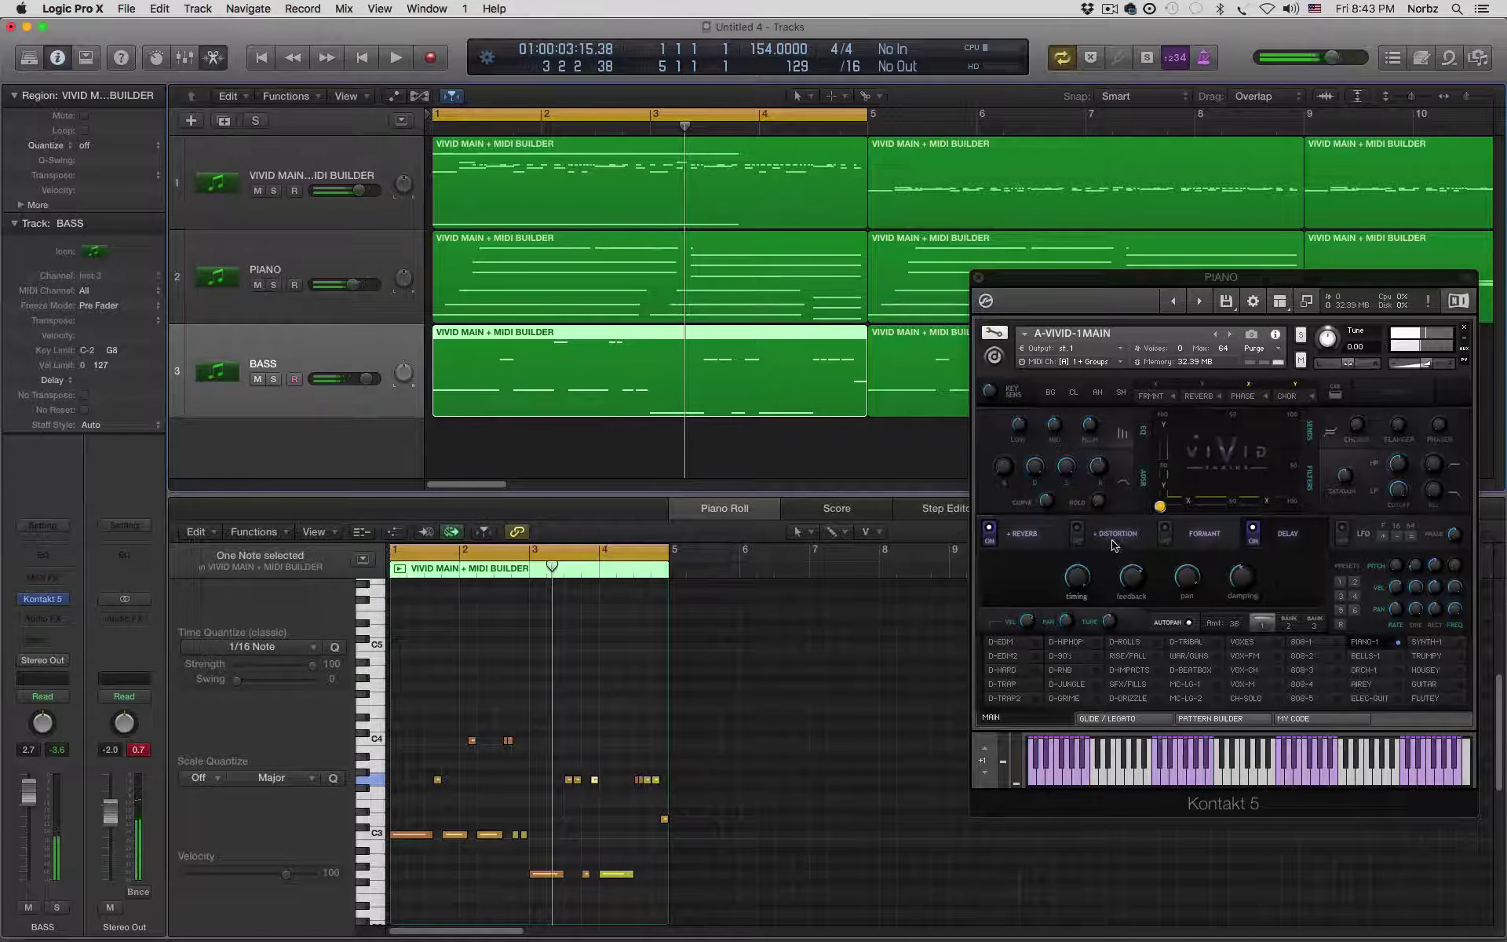
- Duplicate the PIANO track with its instrument and load the VOXWHAT sound from bank 3 on the copy
{"action": "key", "text": "super+d"}
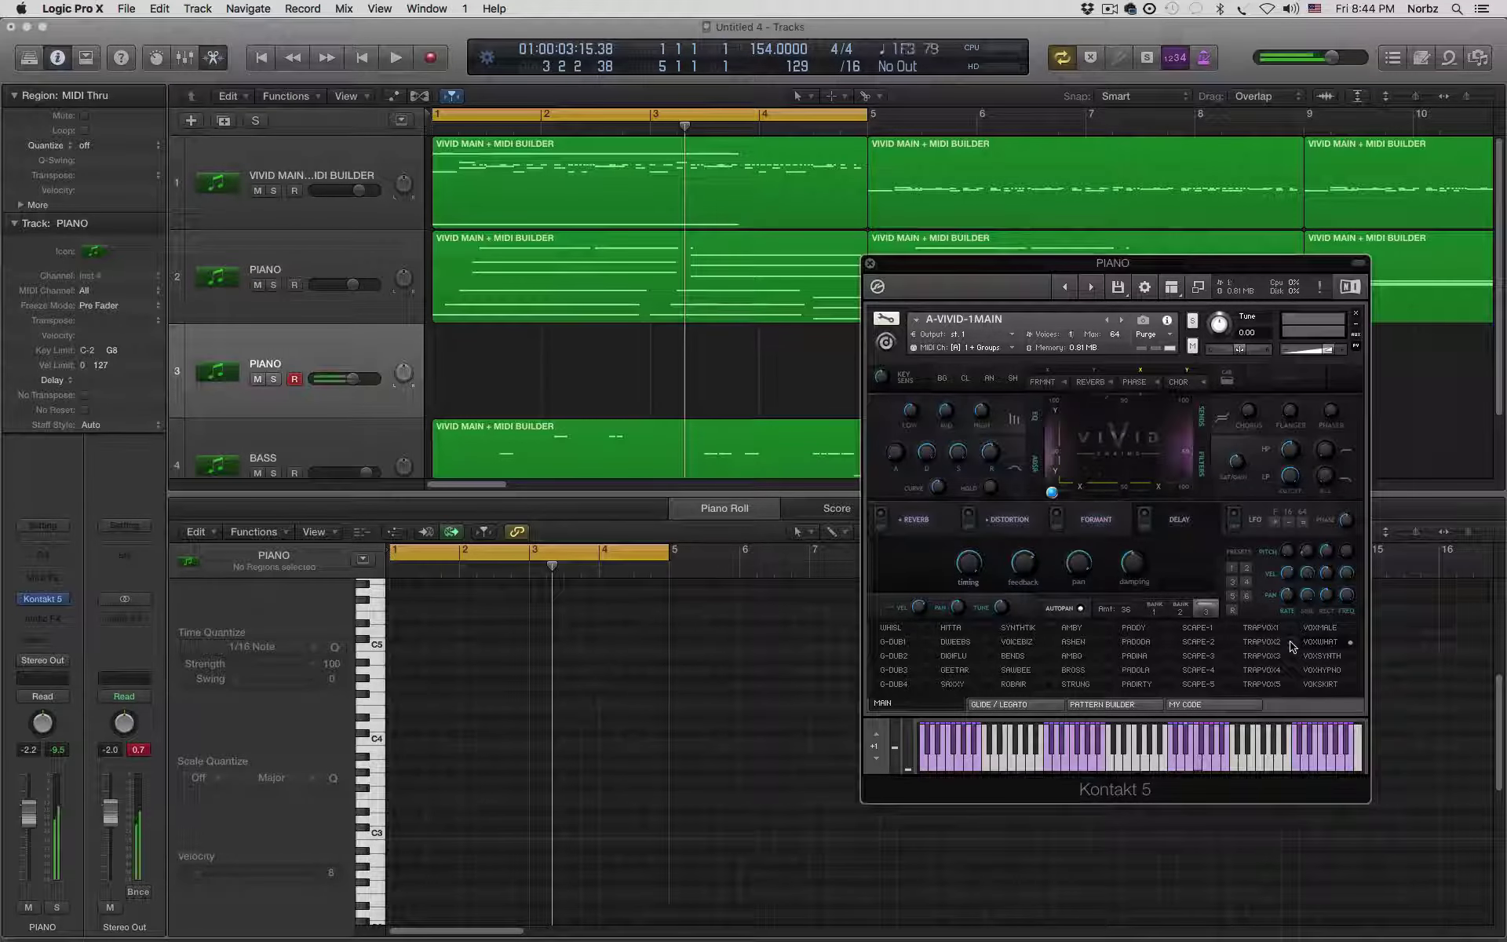
- Turn on Portamento and Mono mode in the GLIDE / LEGATO settings, set the portamento time to 113, and audition it with the mix
{"action": "left_click", "coordinate": [1020, 704]}
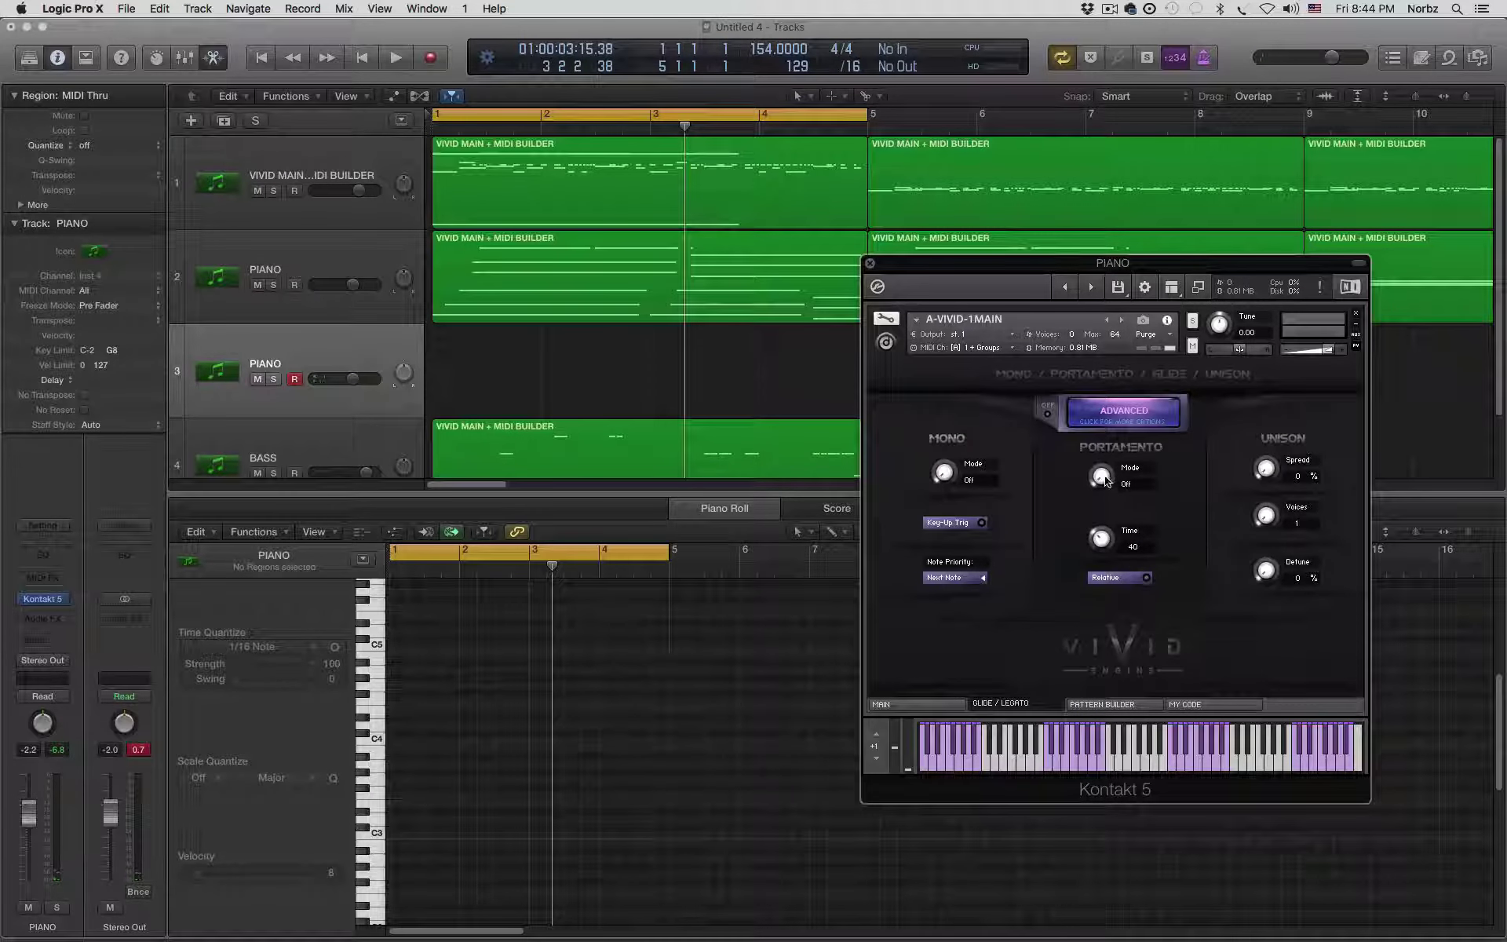
{"action": "left_click_drag", "start_coordinate": [1105, 480], "coordinate": [1105, 426]}
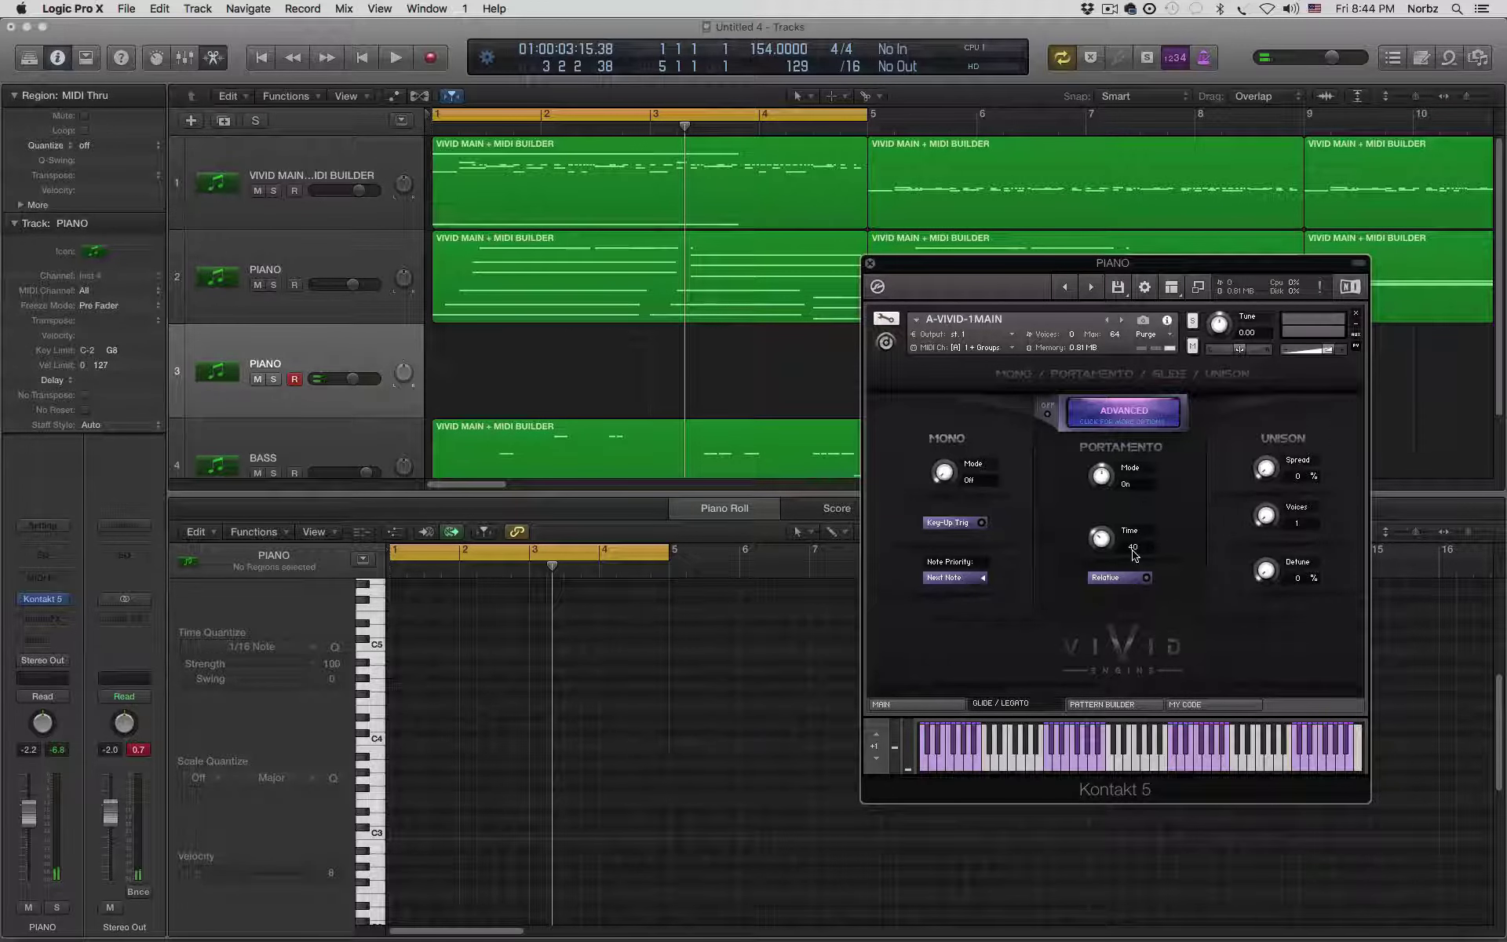
{"action": "left_click_drag", "start_coordinate": [1143, 553], "coordinate": [947, 476]}
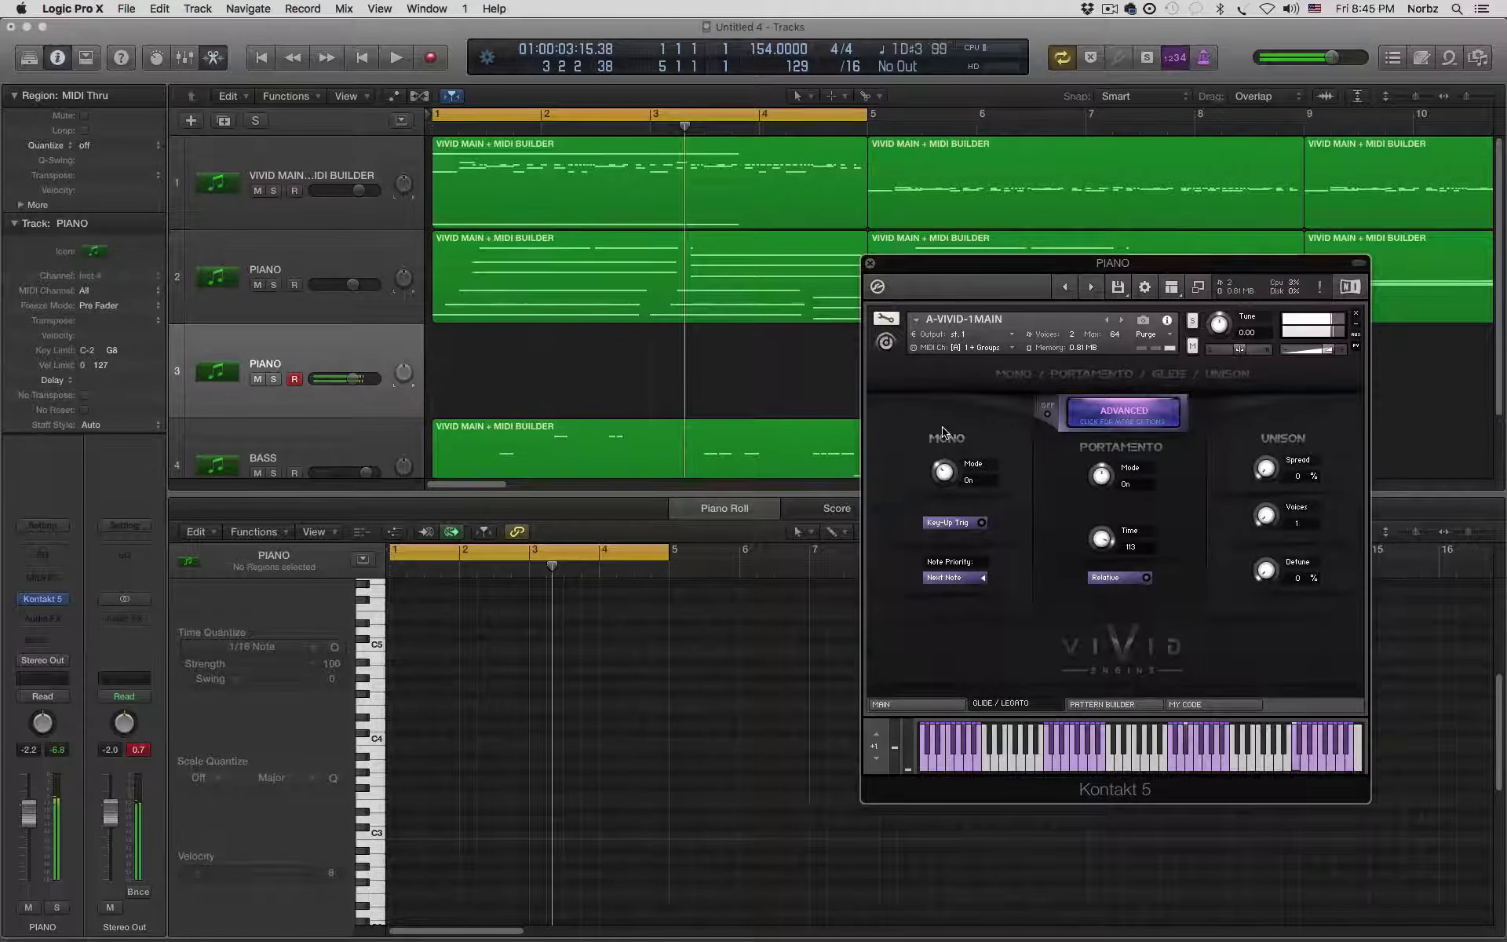
{"action": "key", "text": "space"}
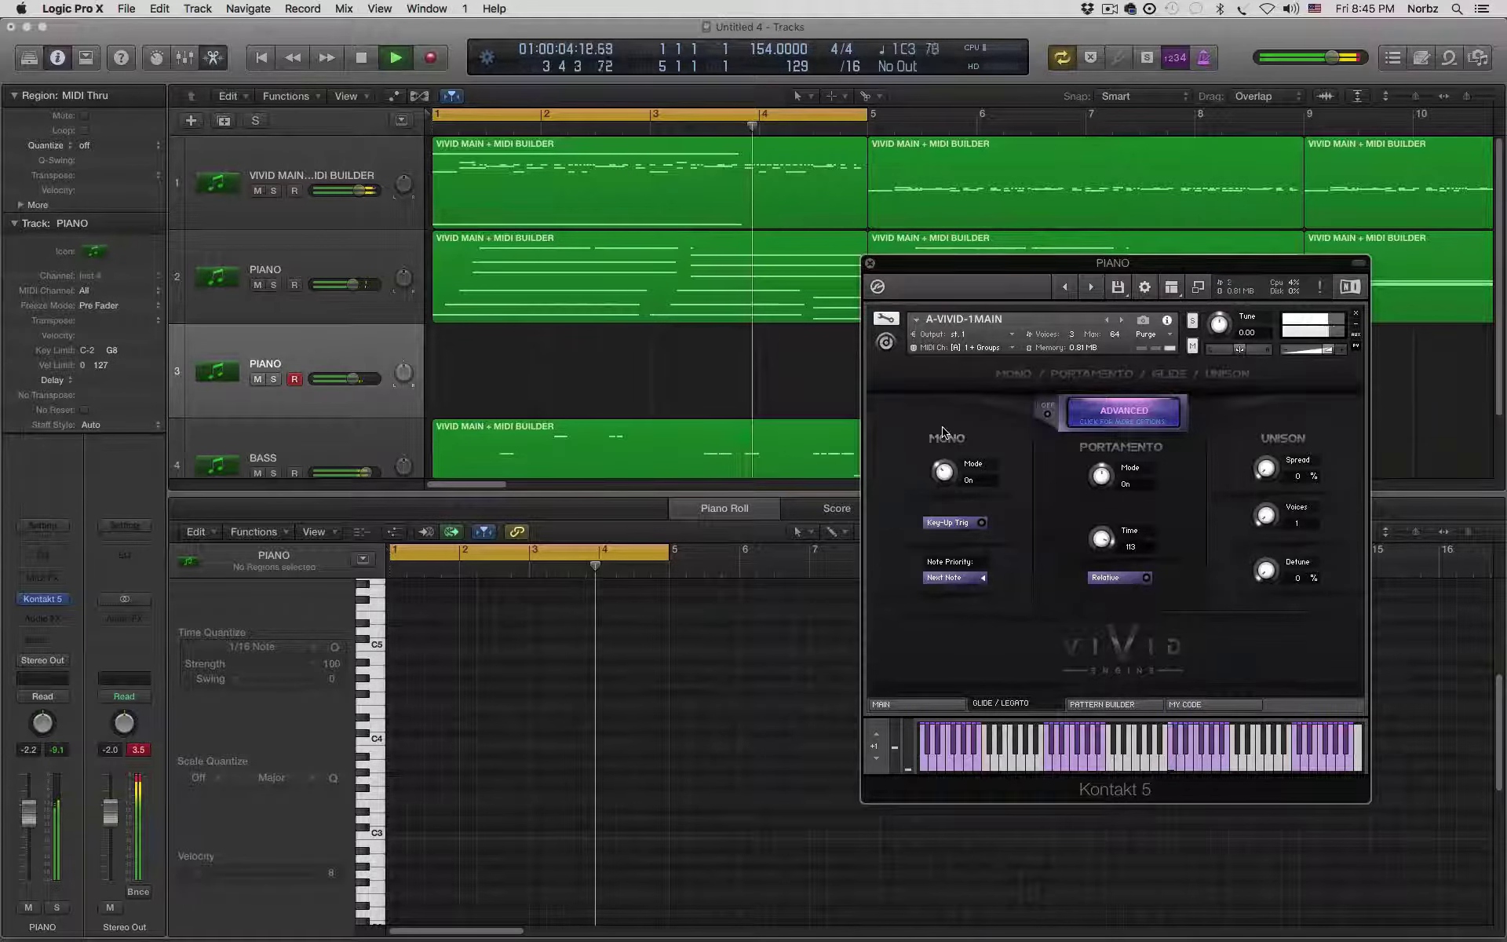
{"action": "key", "text": "space"}
- Turn on REVERB and DELAY for the VOXWHAT sound on the duplicated PIANO track
{"action": "left_click", "coordinate": [880, 704]}
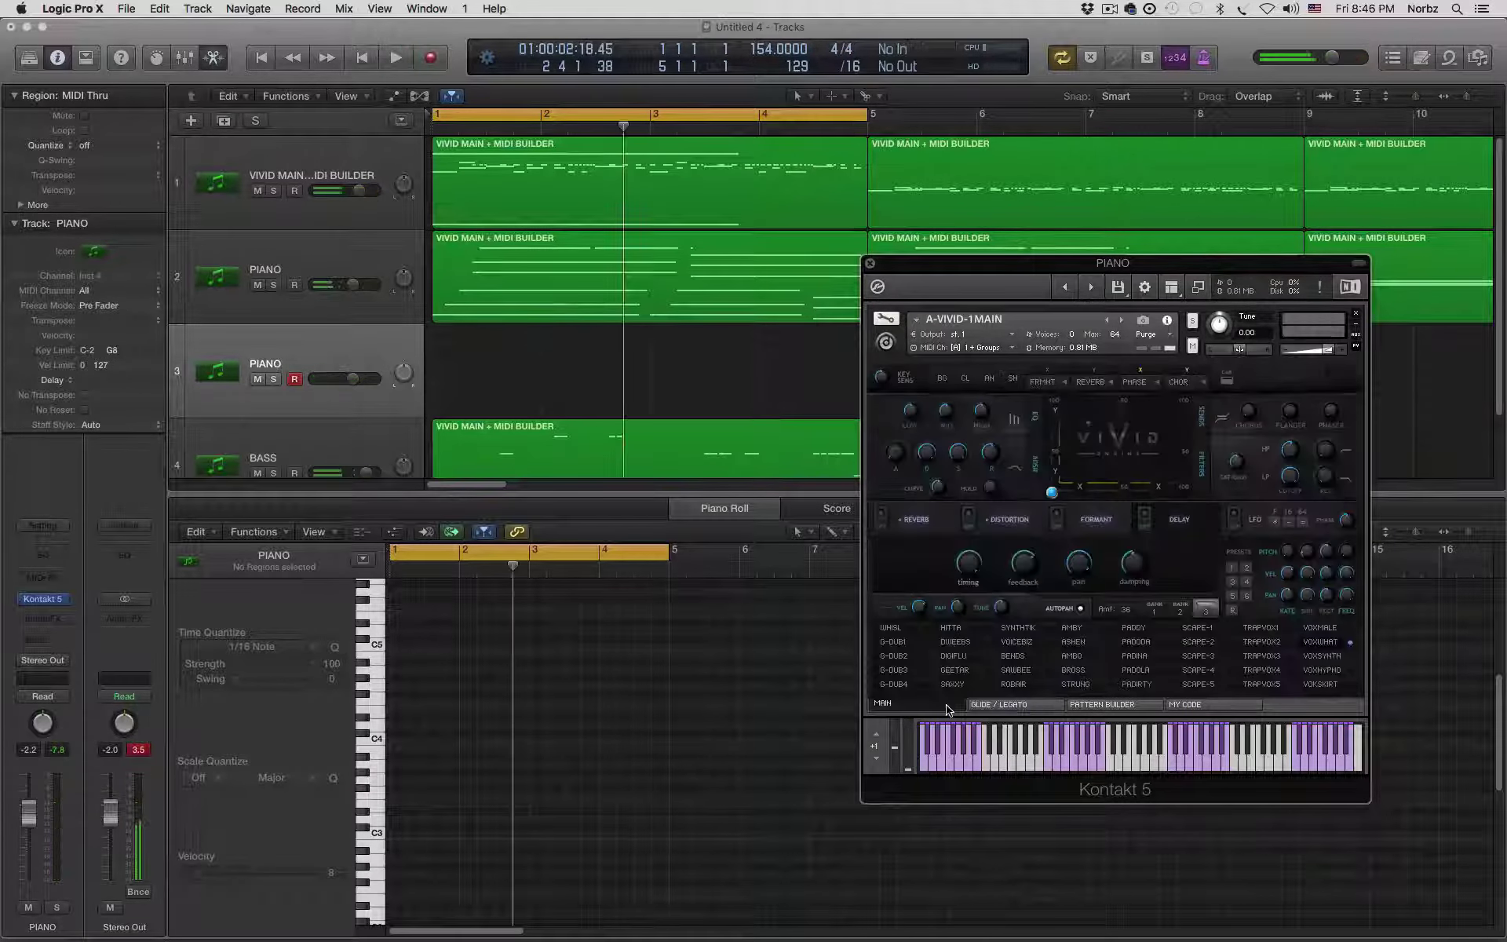
{"action": "left_click", "coordinate": [879, 518]}
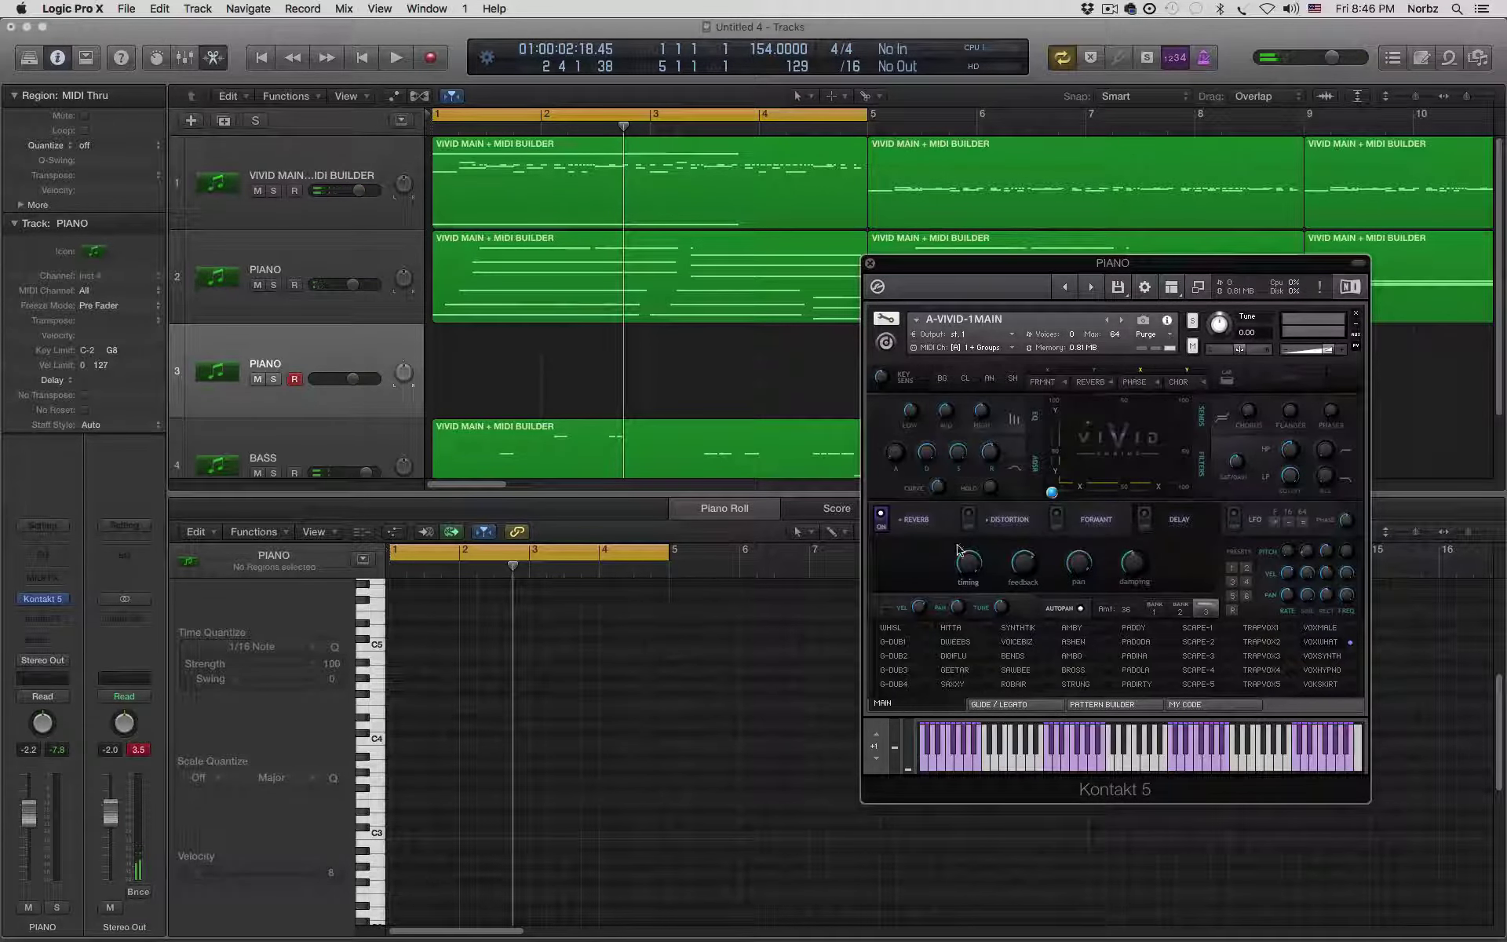
{"action": "left_click", "coordinate": [1143, 517]}
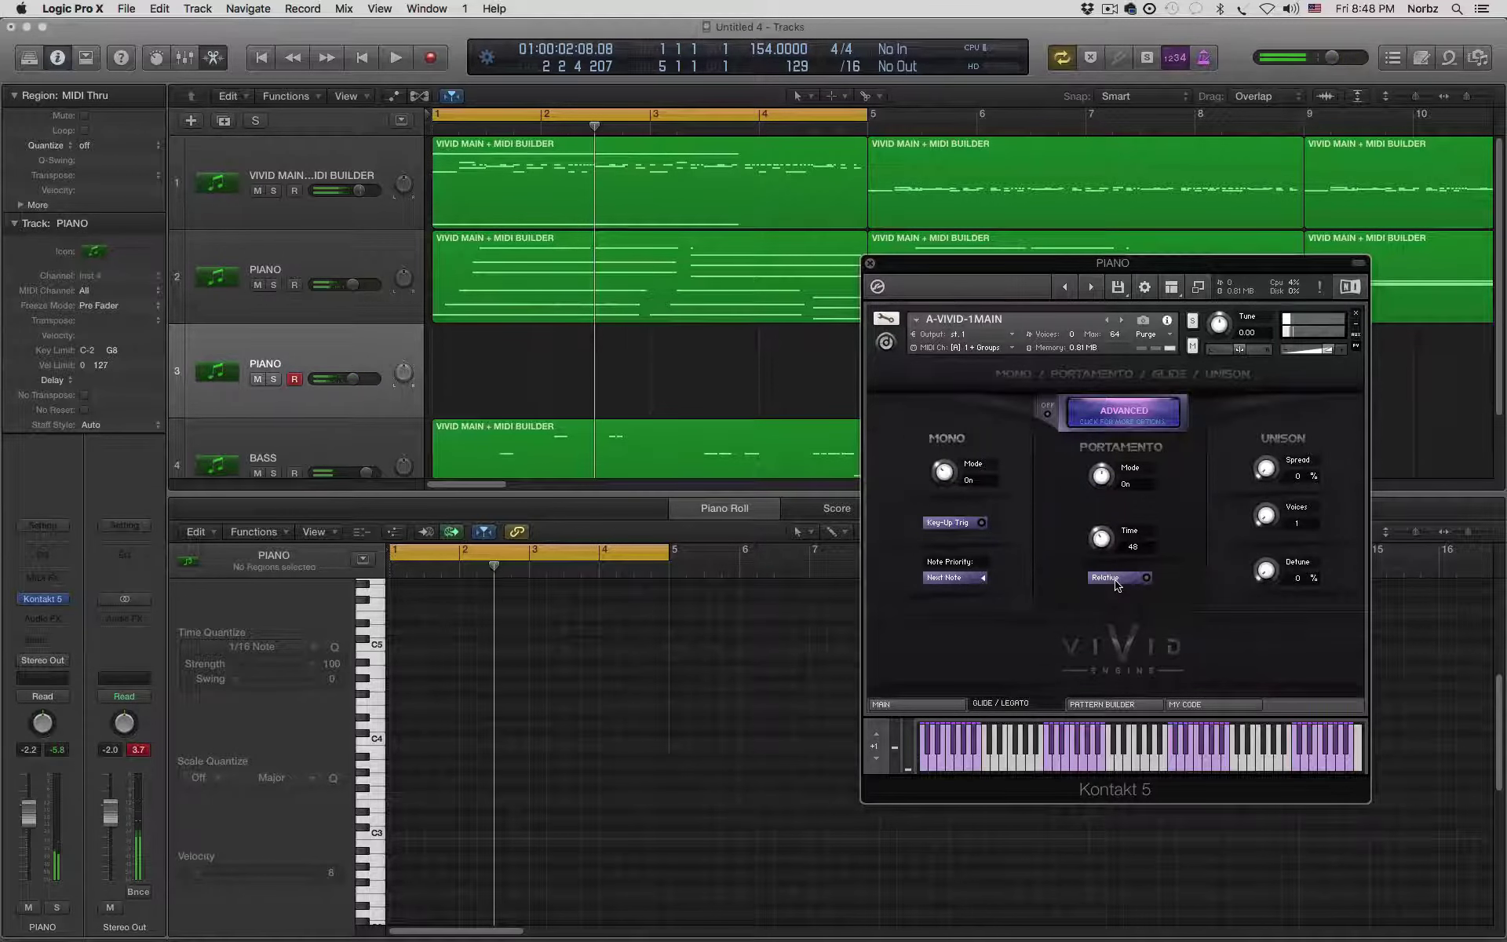
- Extend the cycle range to end at bar 9
{"action": "left_click_drag", "start_coordinate": [864, 118], "coordinate": [1311, 164]}
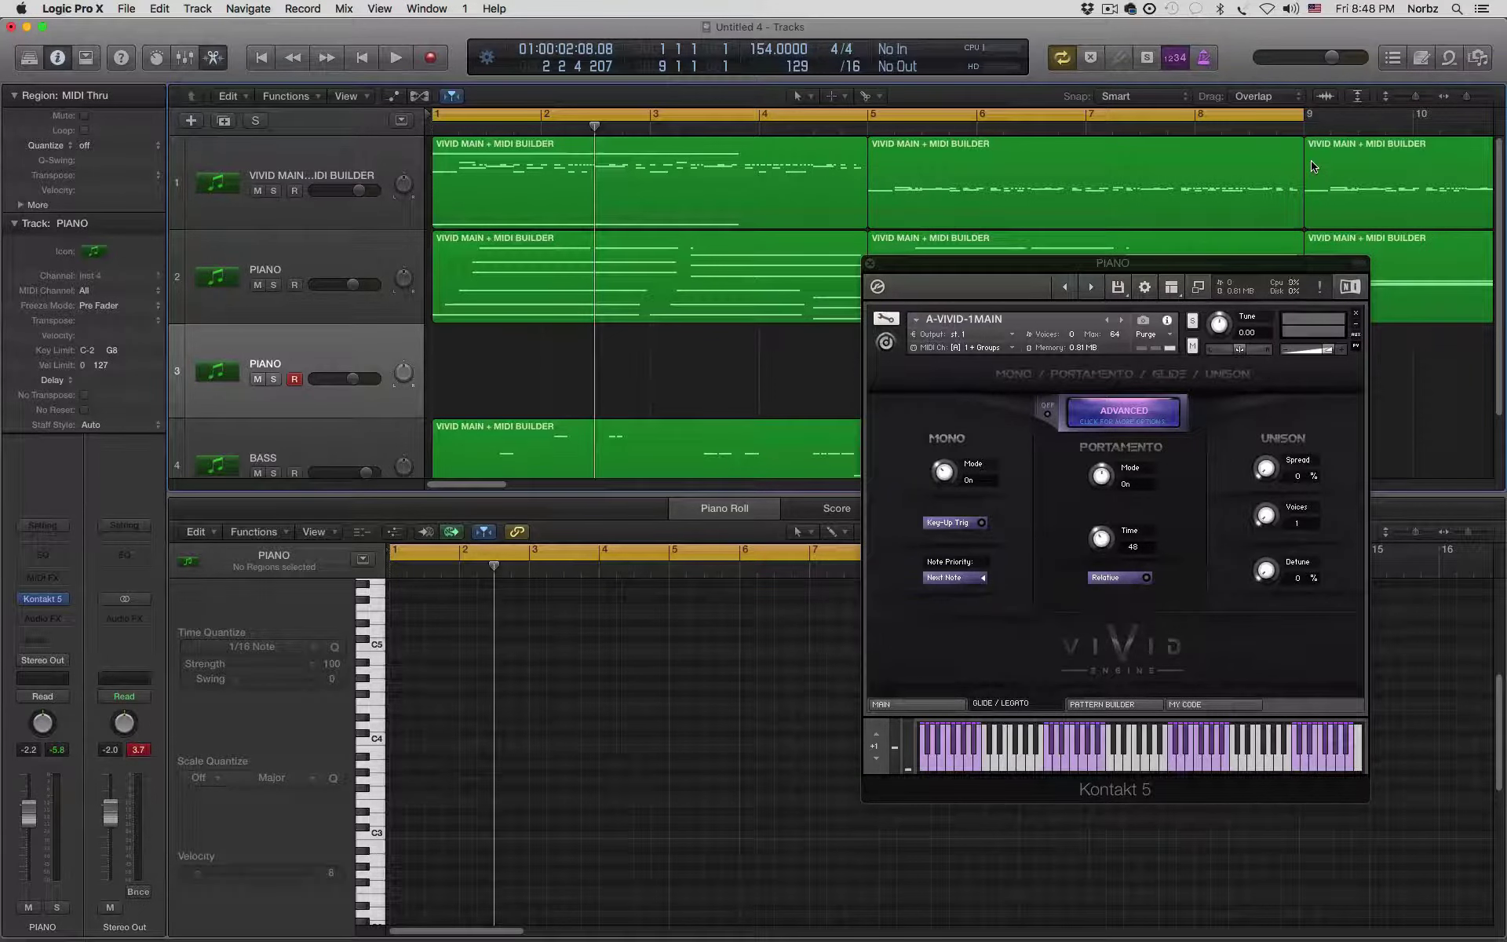
- Record a gliding melody on the duplicated PIANO track over the eight-bar cycle and select all of it
{"action": "key", "text": "space"}
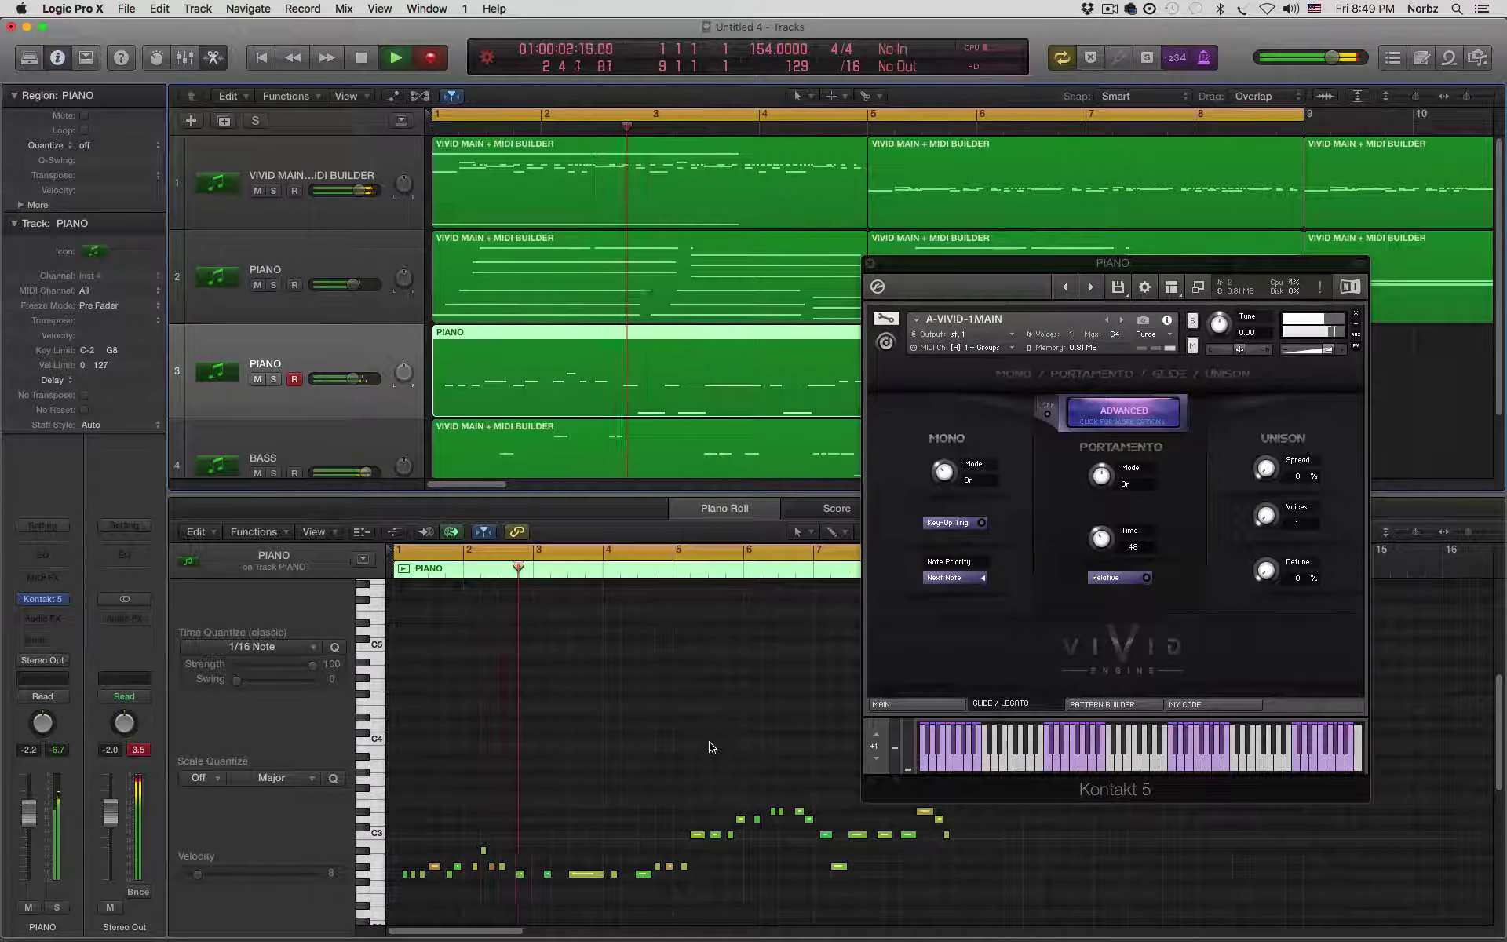
{"action": "key", "text": "space"}
{"action": "key", "text": "super+a"}
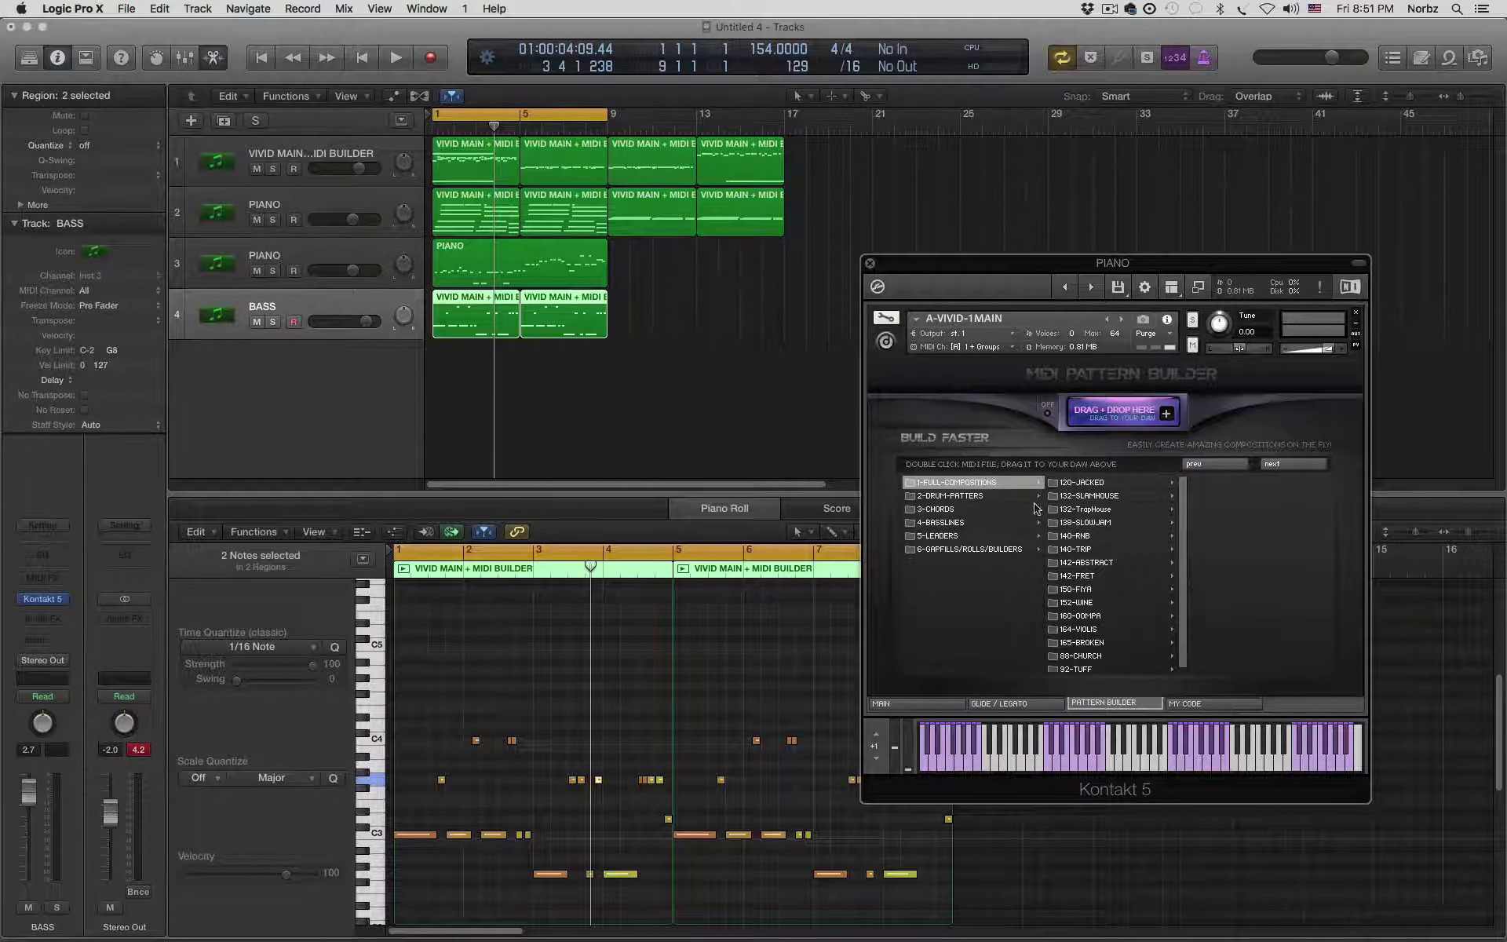
- Browse the full compositions, drum patterns and chords in the MIDI Pattern Builder, including their FREESTYLED and FROM-COMPOSITIONS folders
{"action": "left_click", "coordinate": [1103, 483]}
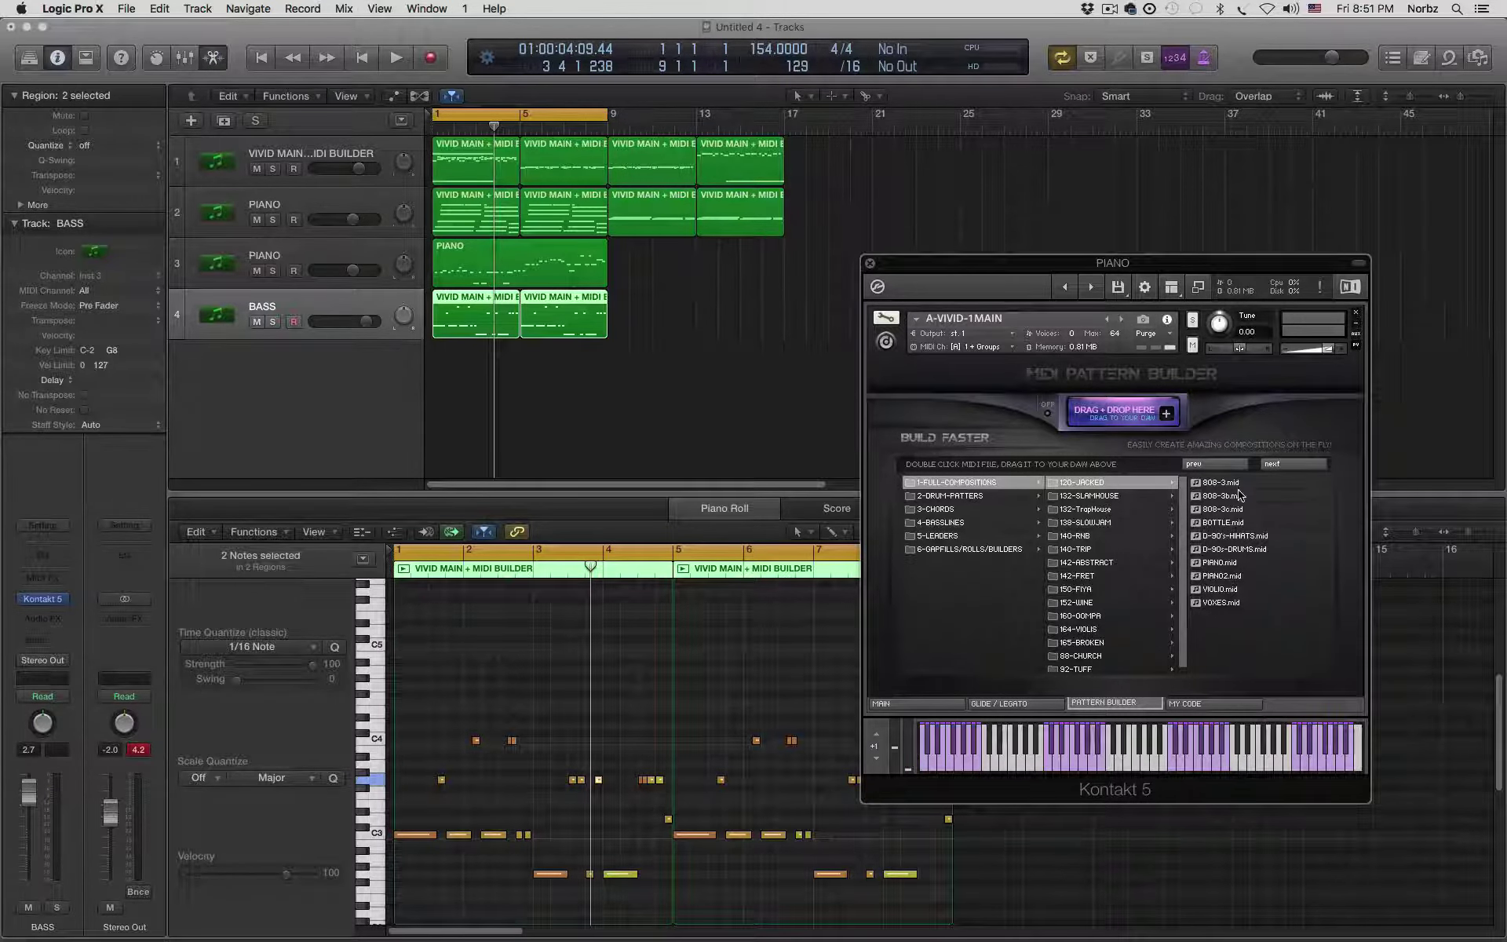
{"action": "left_click", "coordinate": [1103, 496]}
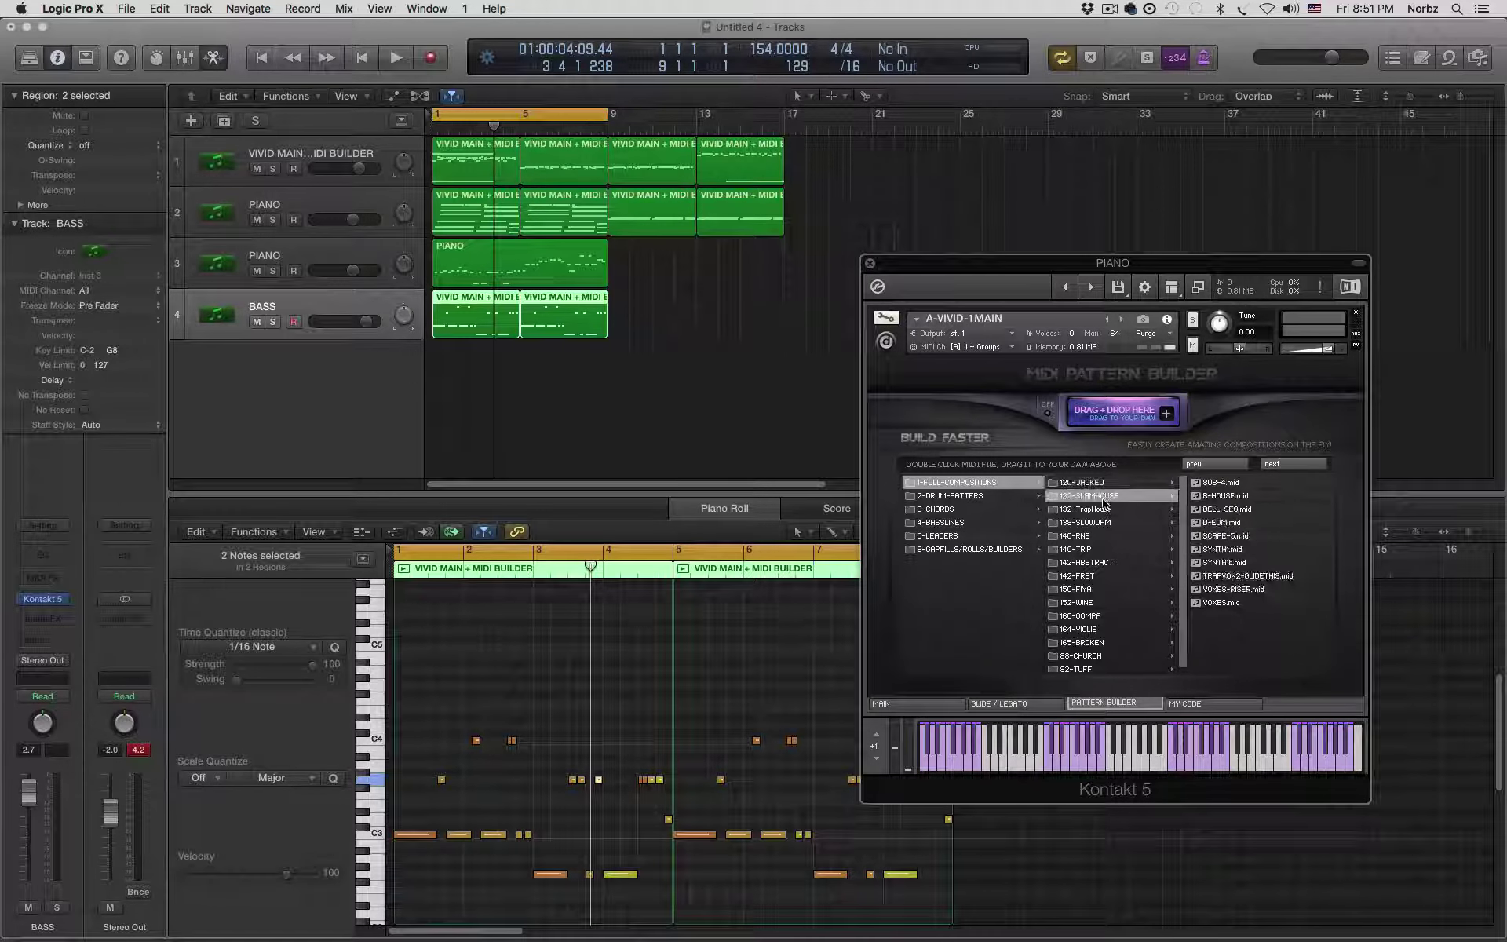
{"action": "left_click", "coordinate": [947, 497]}
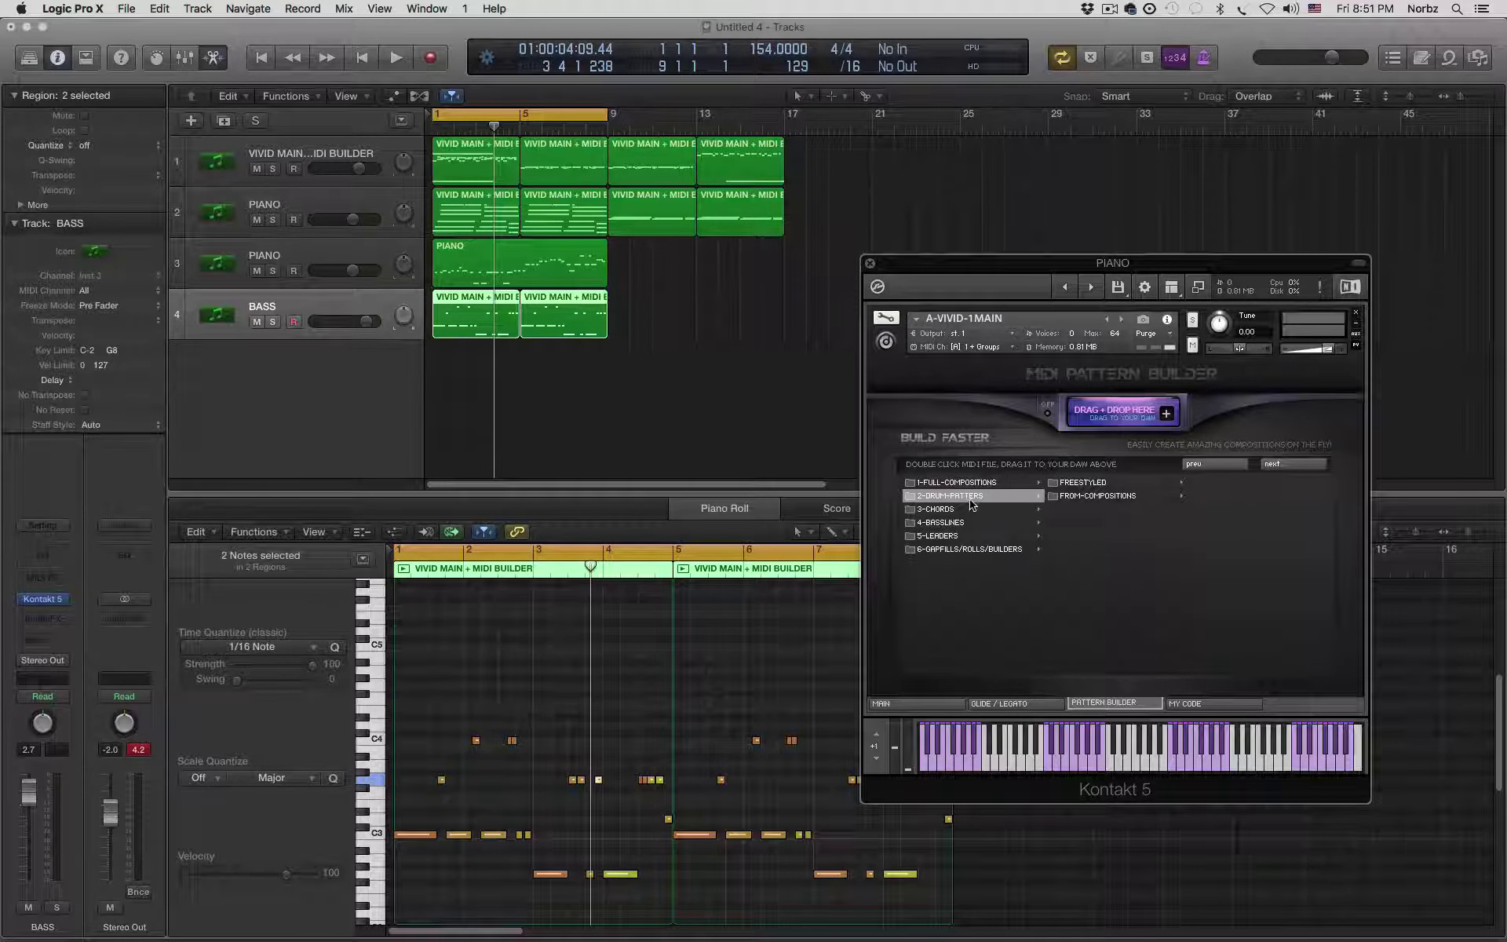
{"action": "left_click", "coordinate": [1088, 483]}
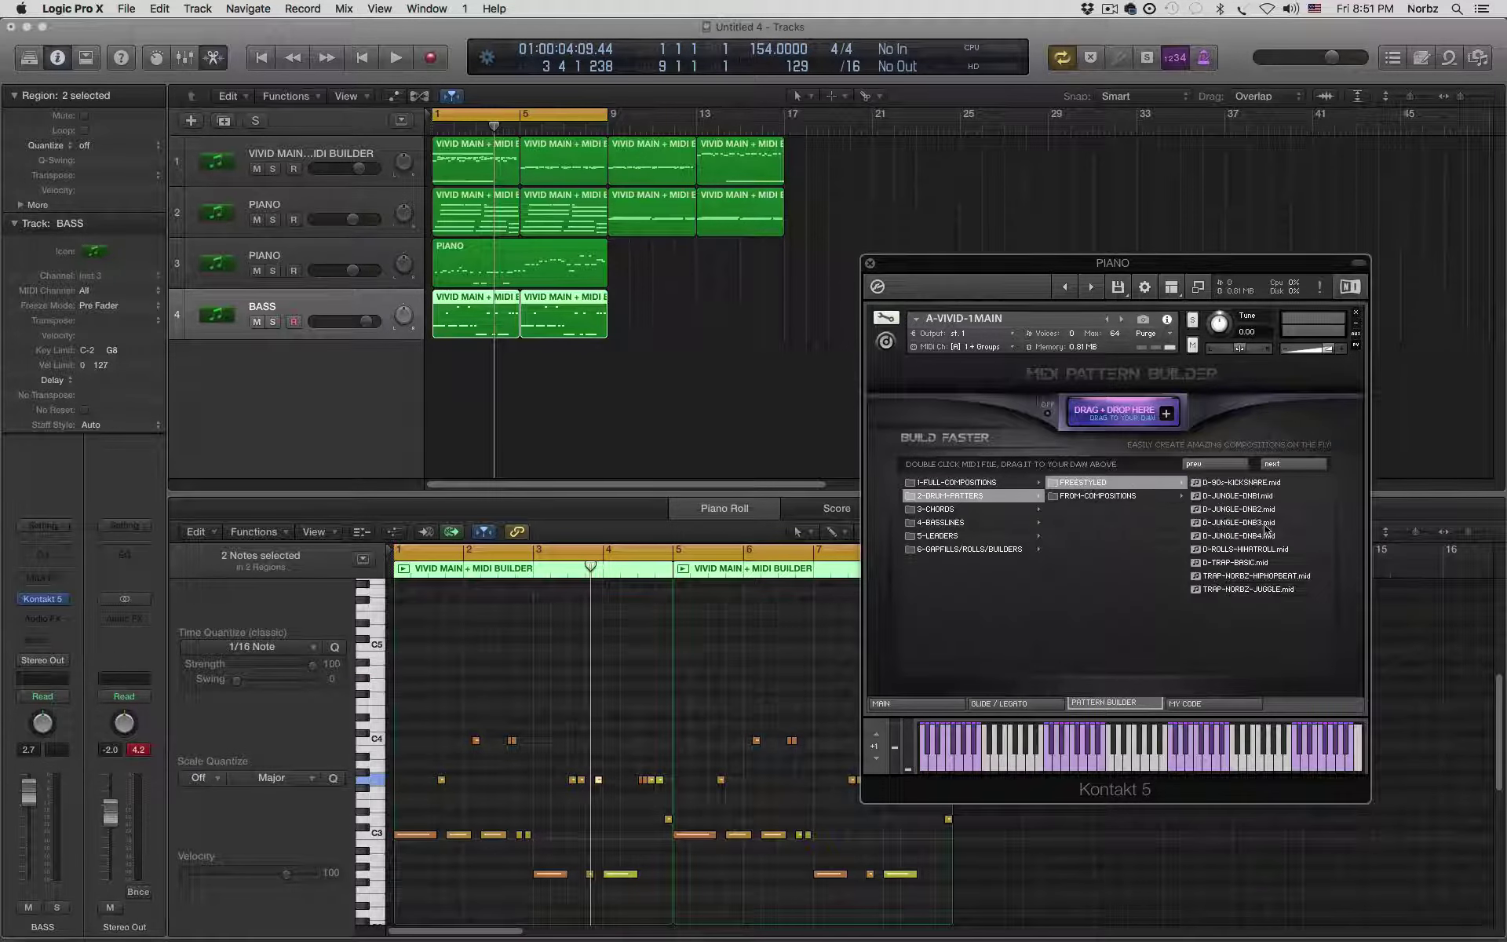
{"action": "left_click", "coordinate": [1126, 497]}
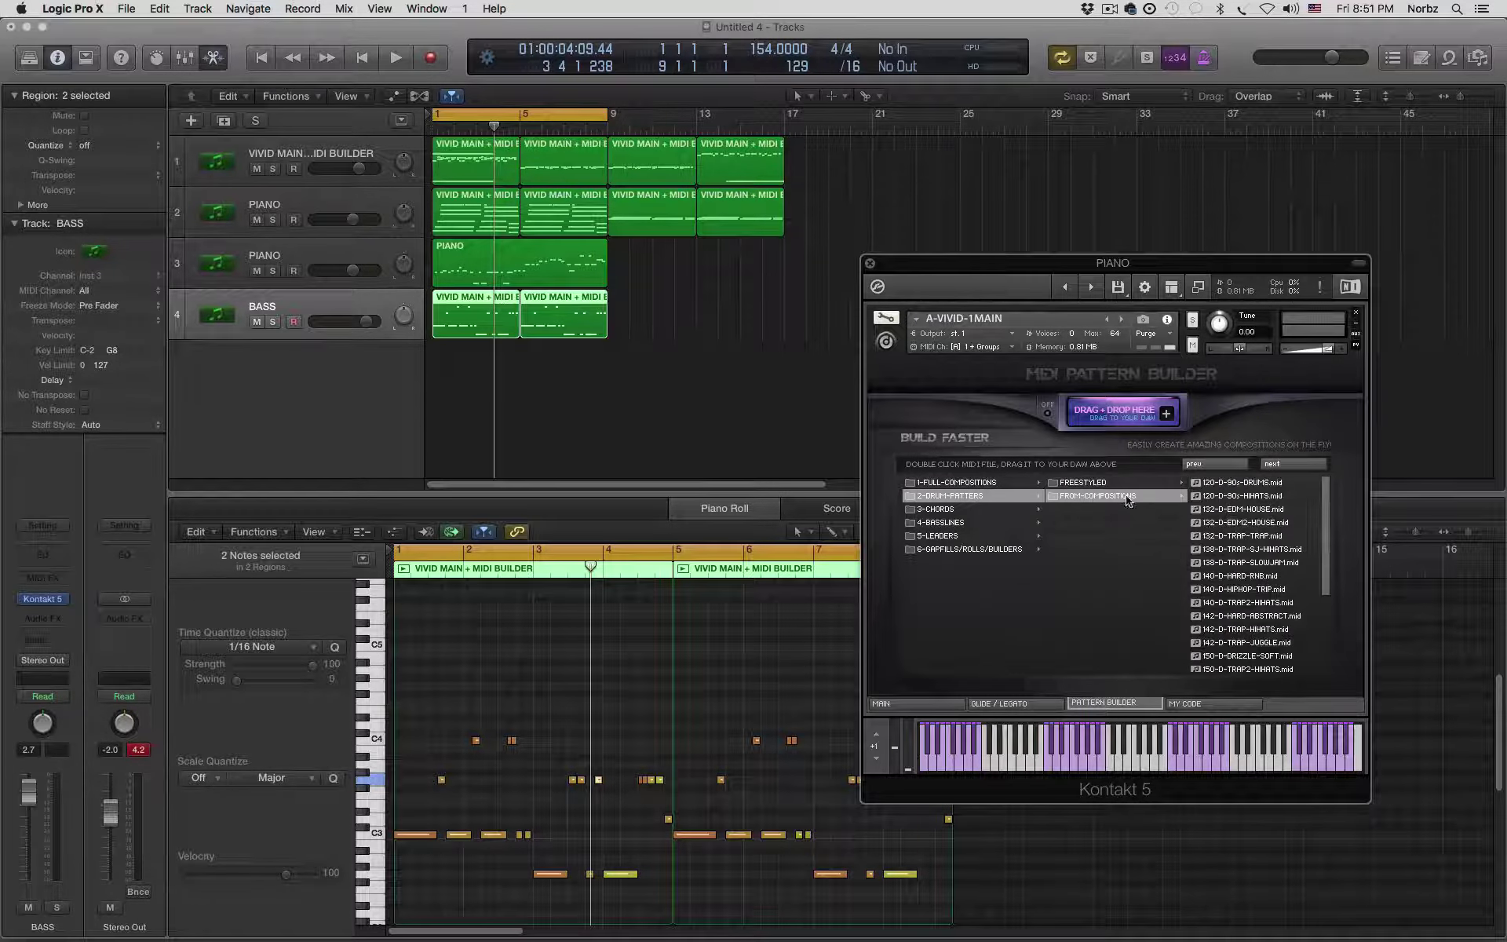
{"action": "left_click", "coordinate": [985, 510]}
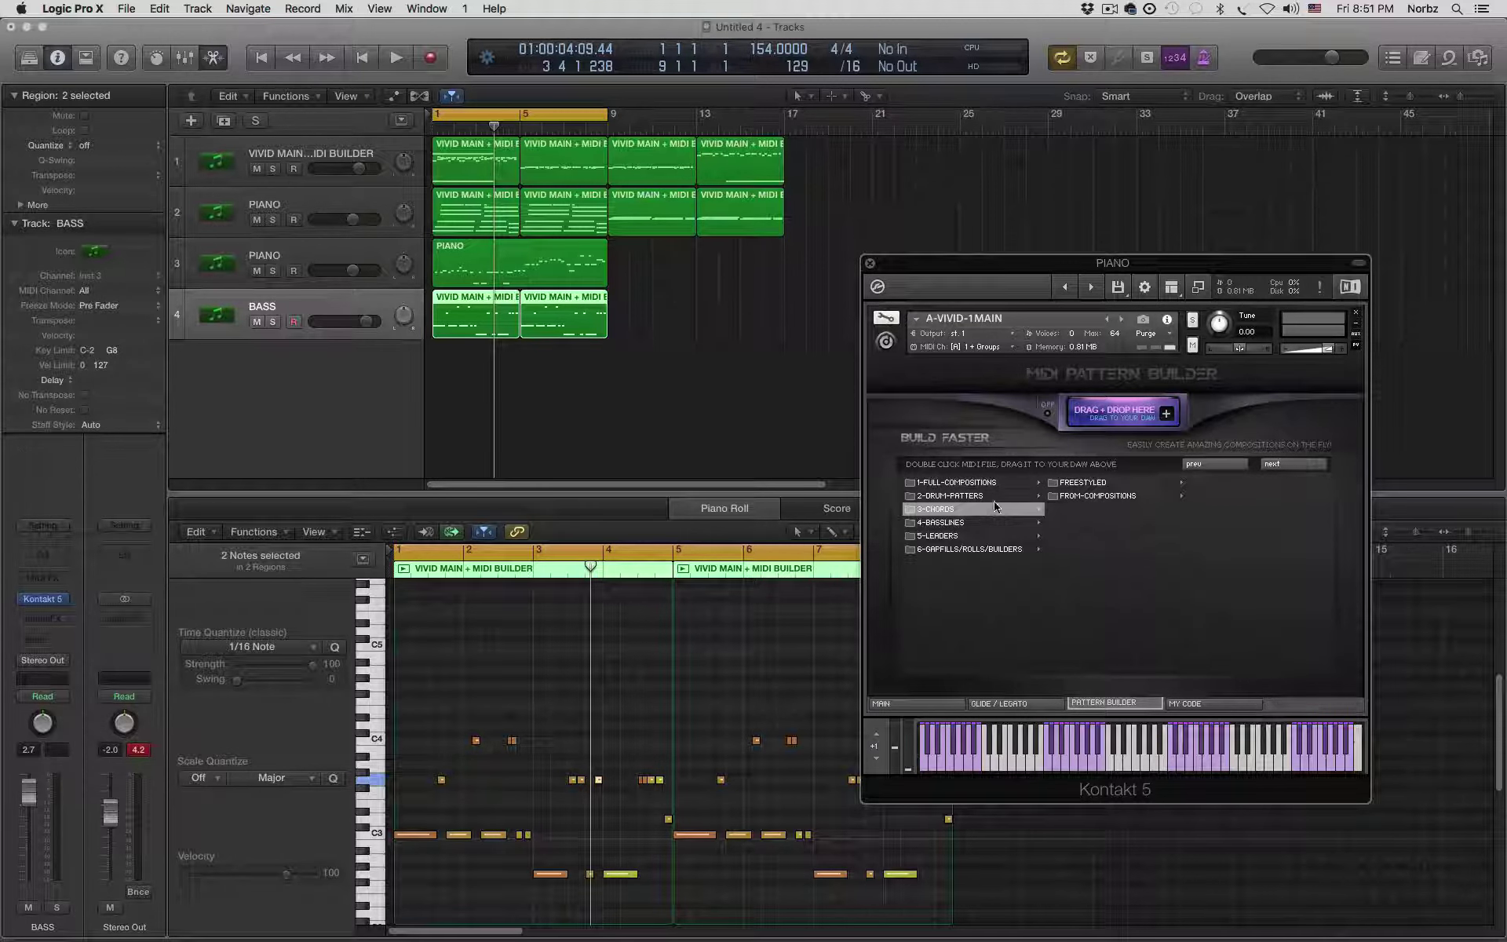
{"action": "left_click", "coordinate": [1089, 483]}
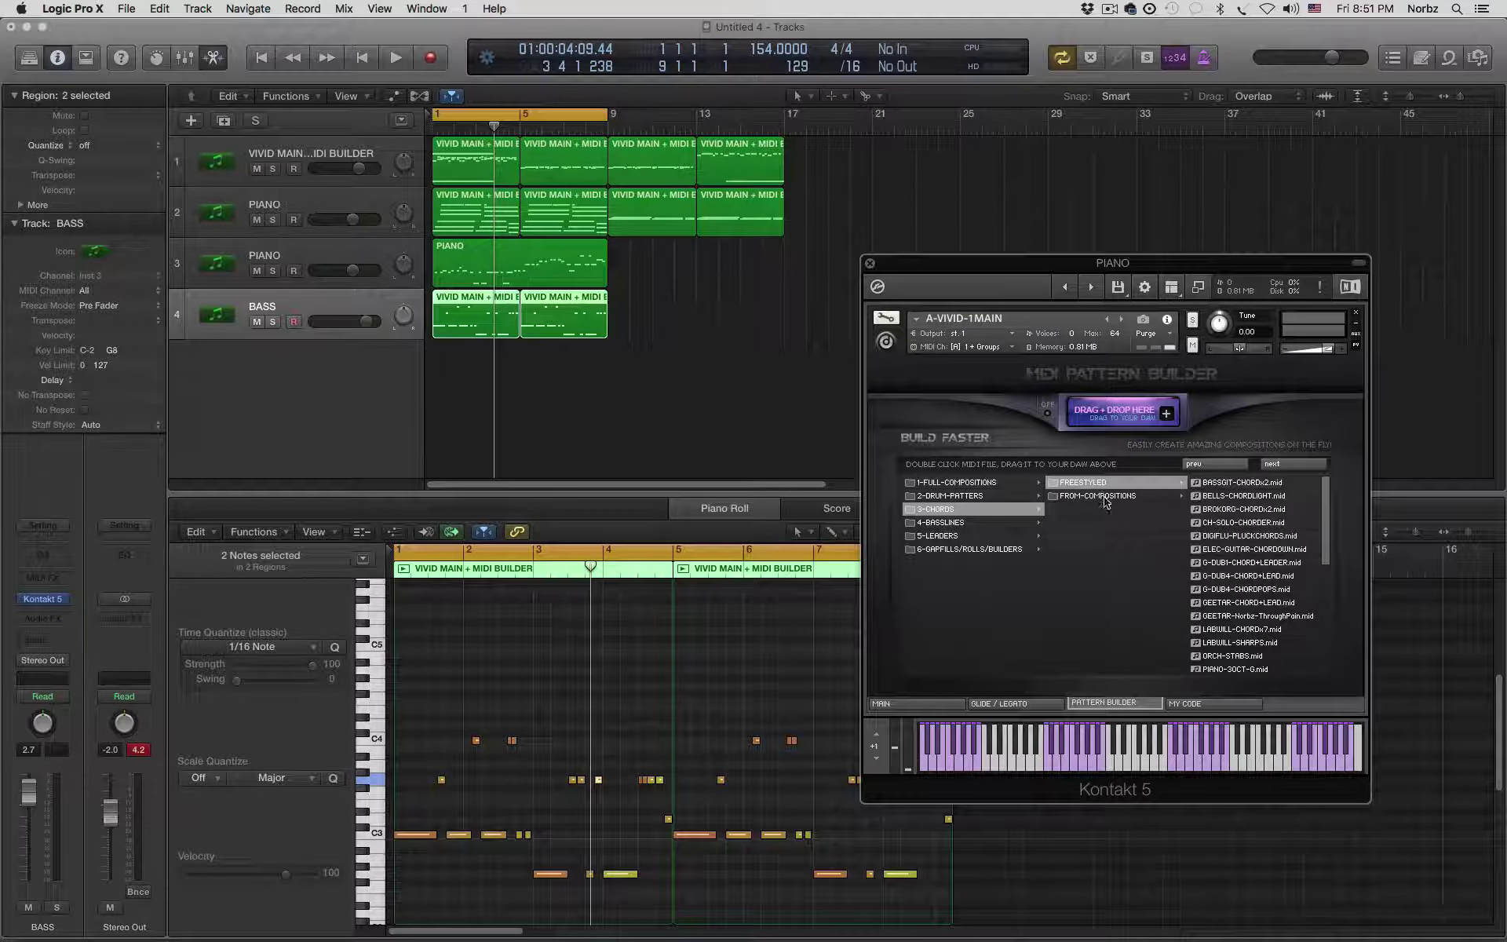
{"action": "left_click", "coordinate": [1098, 497]}
- Browse the basslines, leaders and gapfills/rolls/builders categories of the MIDI Pattern Builder and their MIDI files
{"action": "left_click", "coordinate": [952, 524]}
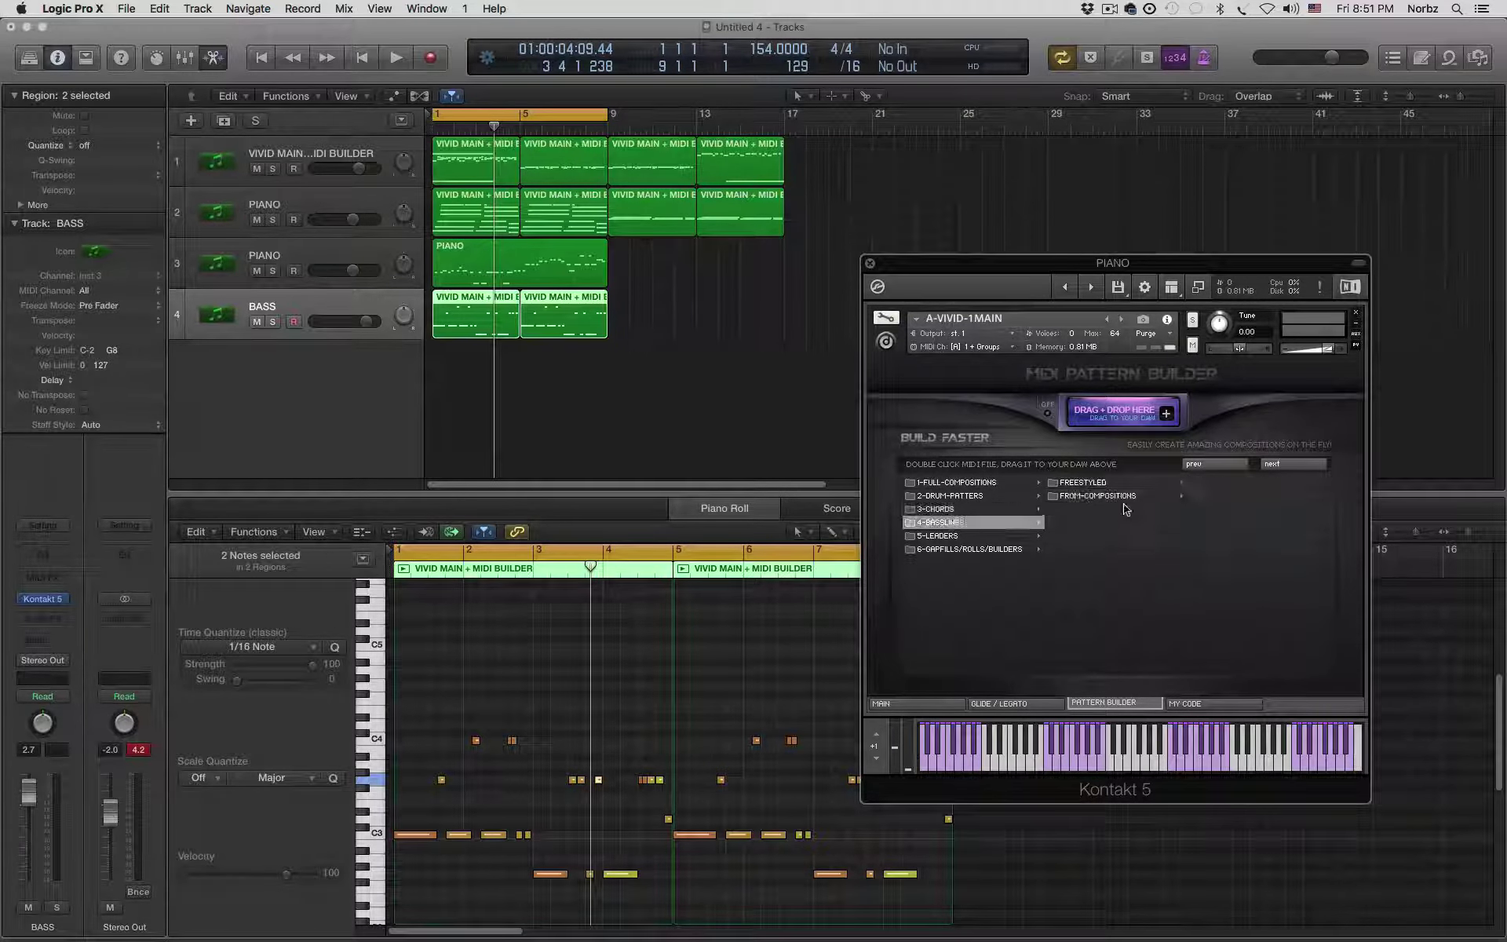
{"action": "left_click", "coordinate": [1119, 482]}
{"action": "left_click", "coordinate": [1135, 500]}
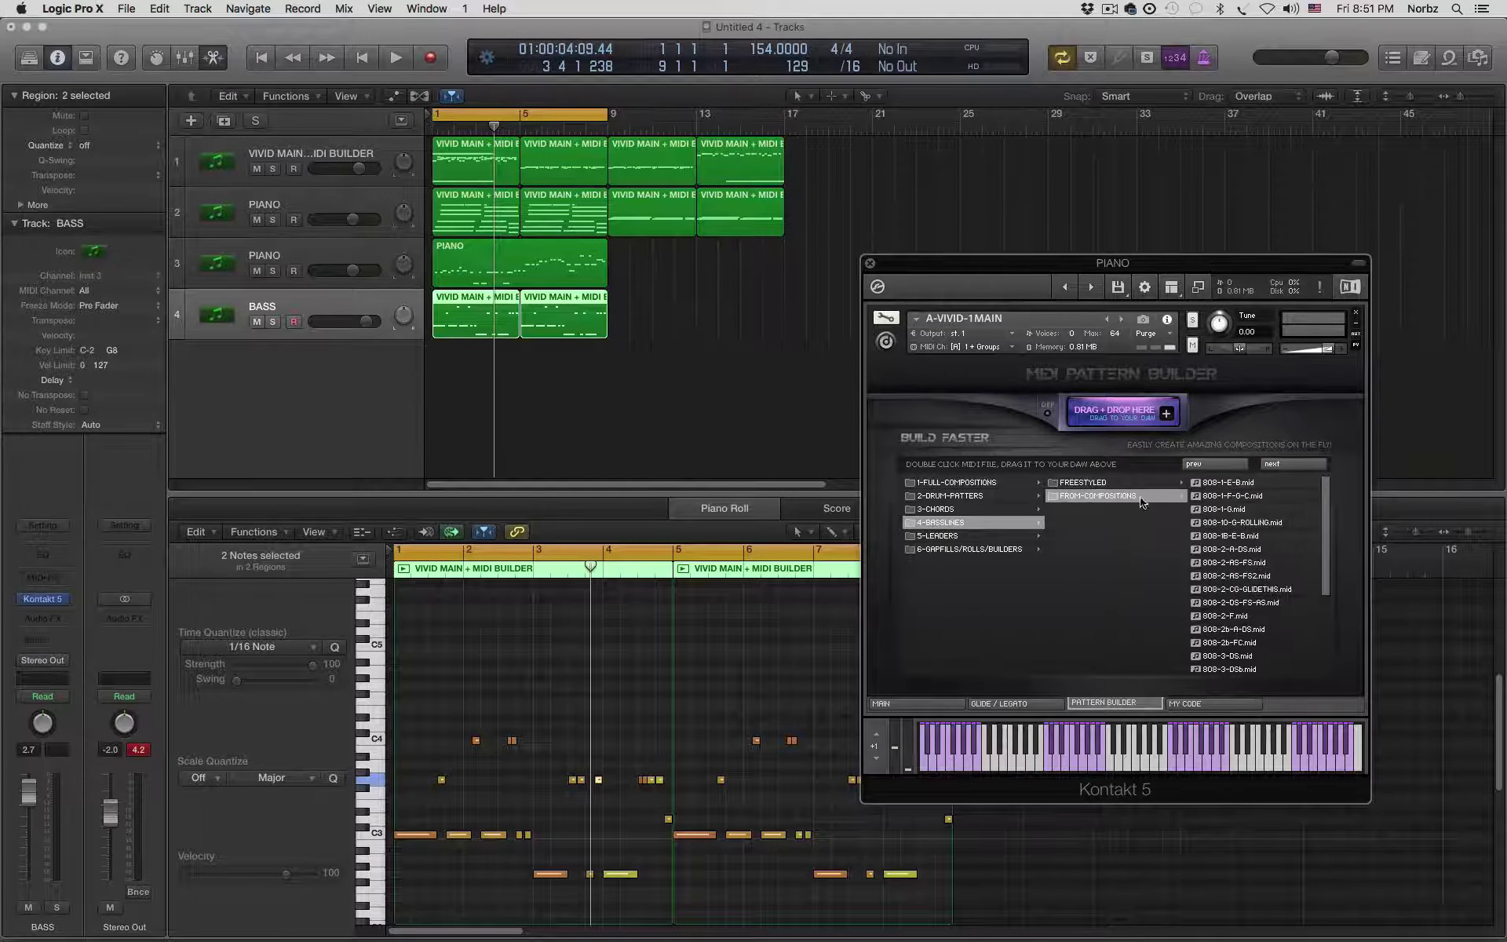
{"action": "left_click", "coordinate": [1130, 485]}
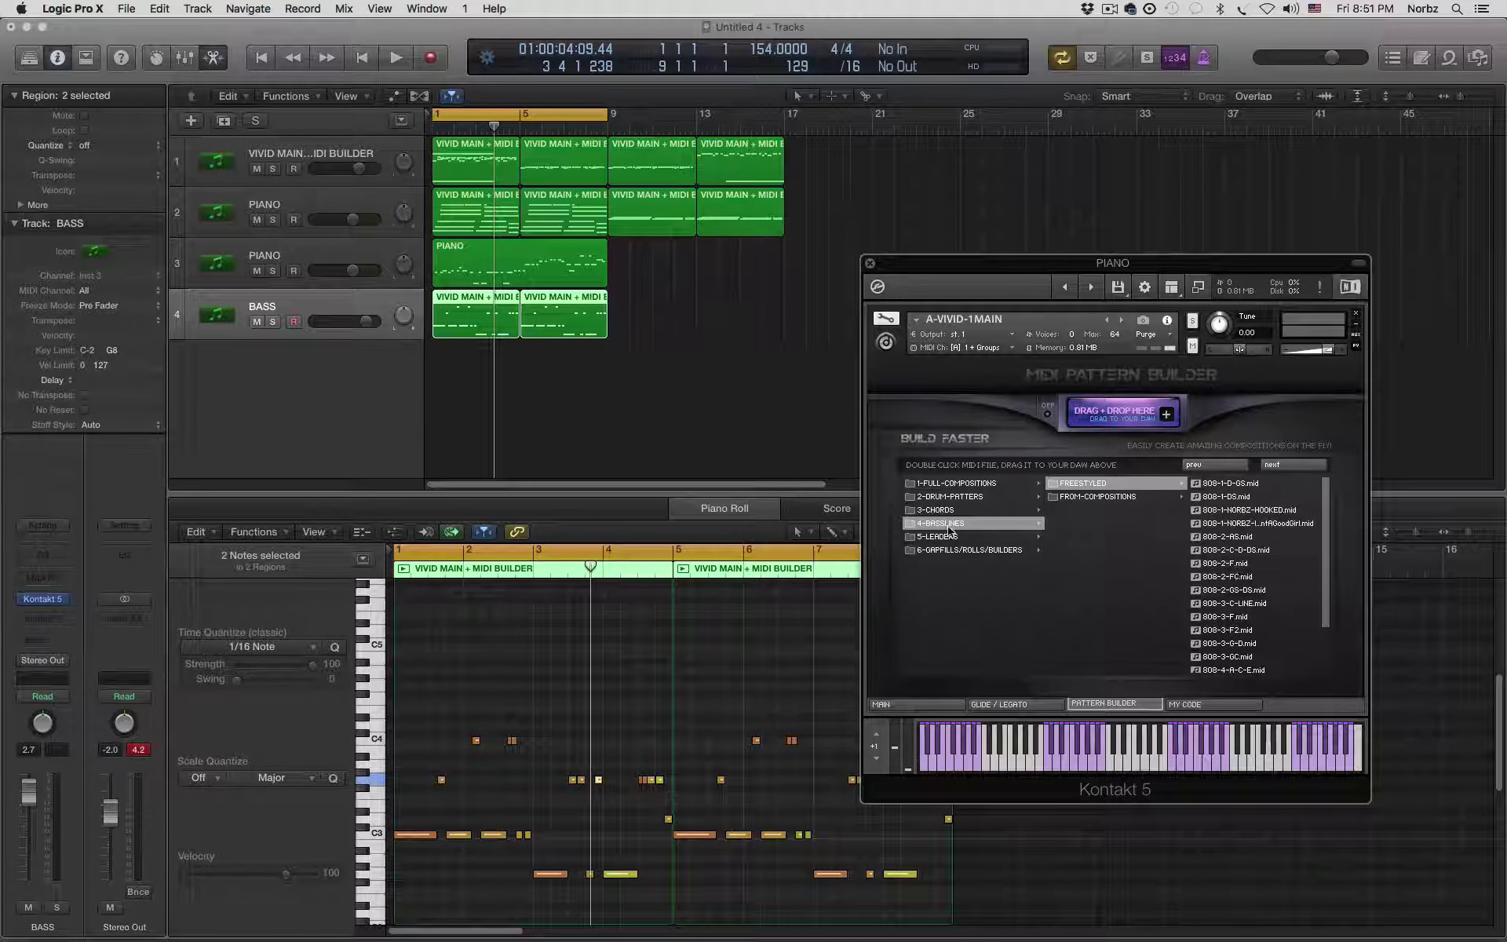
{"action": "left_click", "coordinate": [971, 540]}
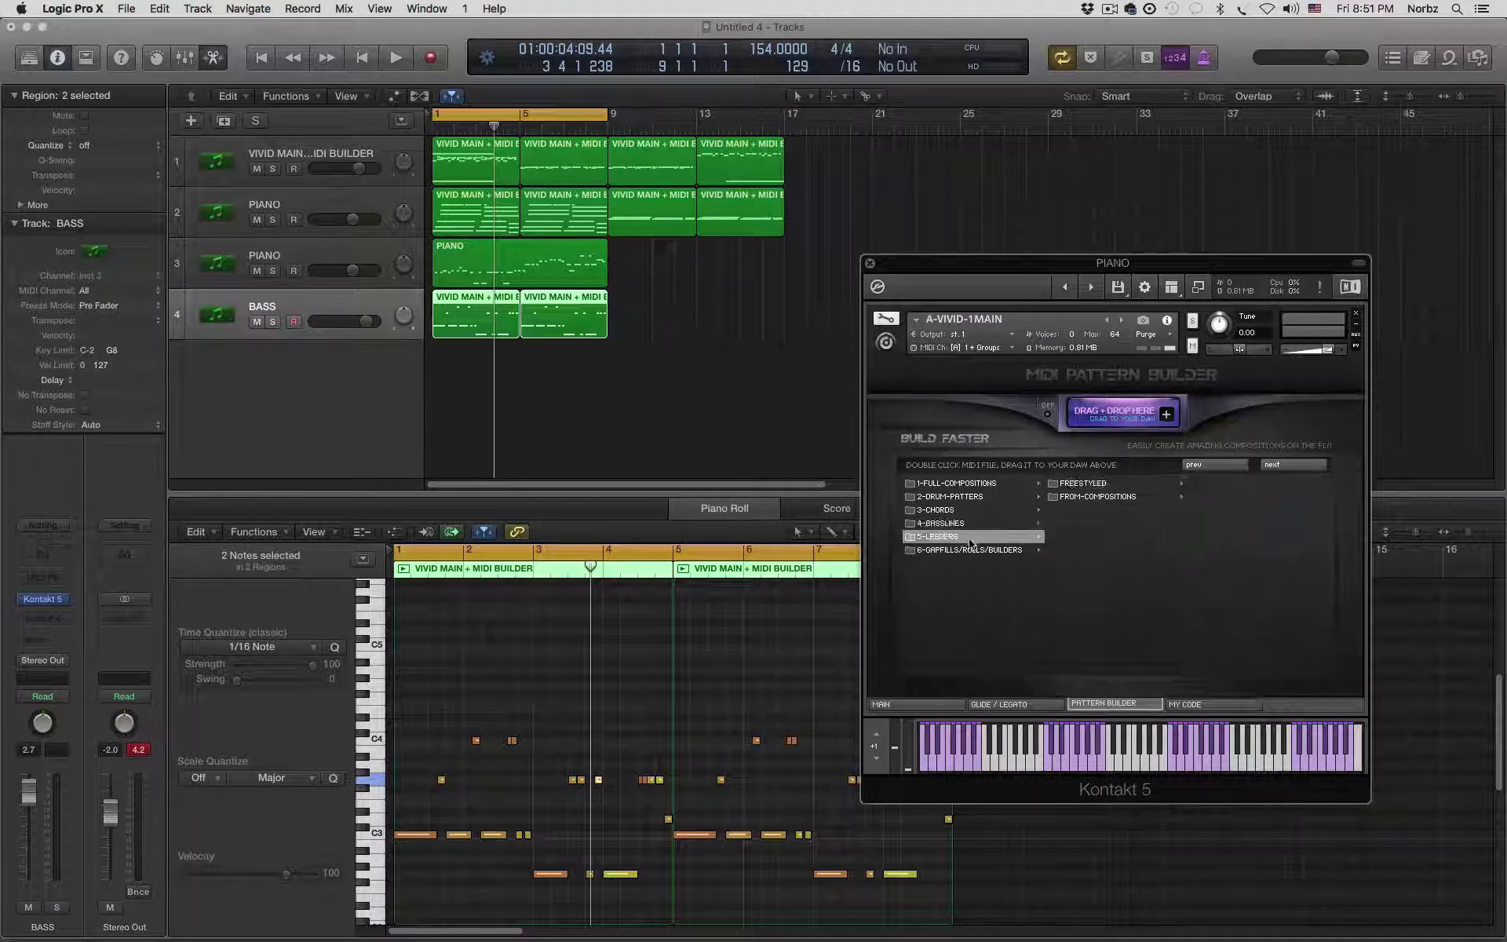
{"action": "left_click", "coordinate": [1104, 484]}
{"action": "left_click", "coordinate": [1104, 497]}
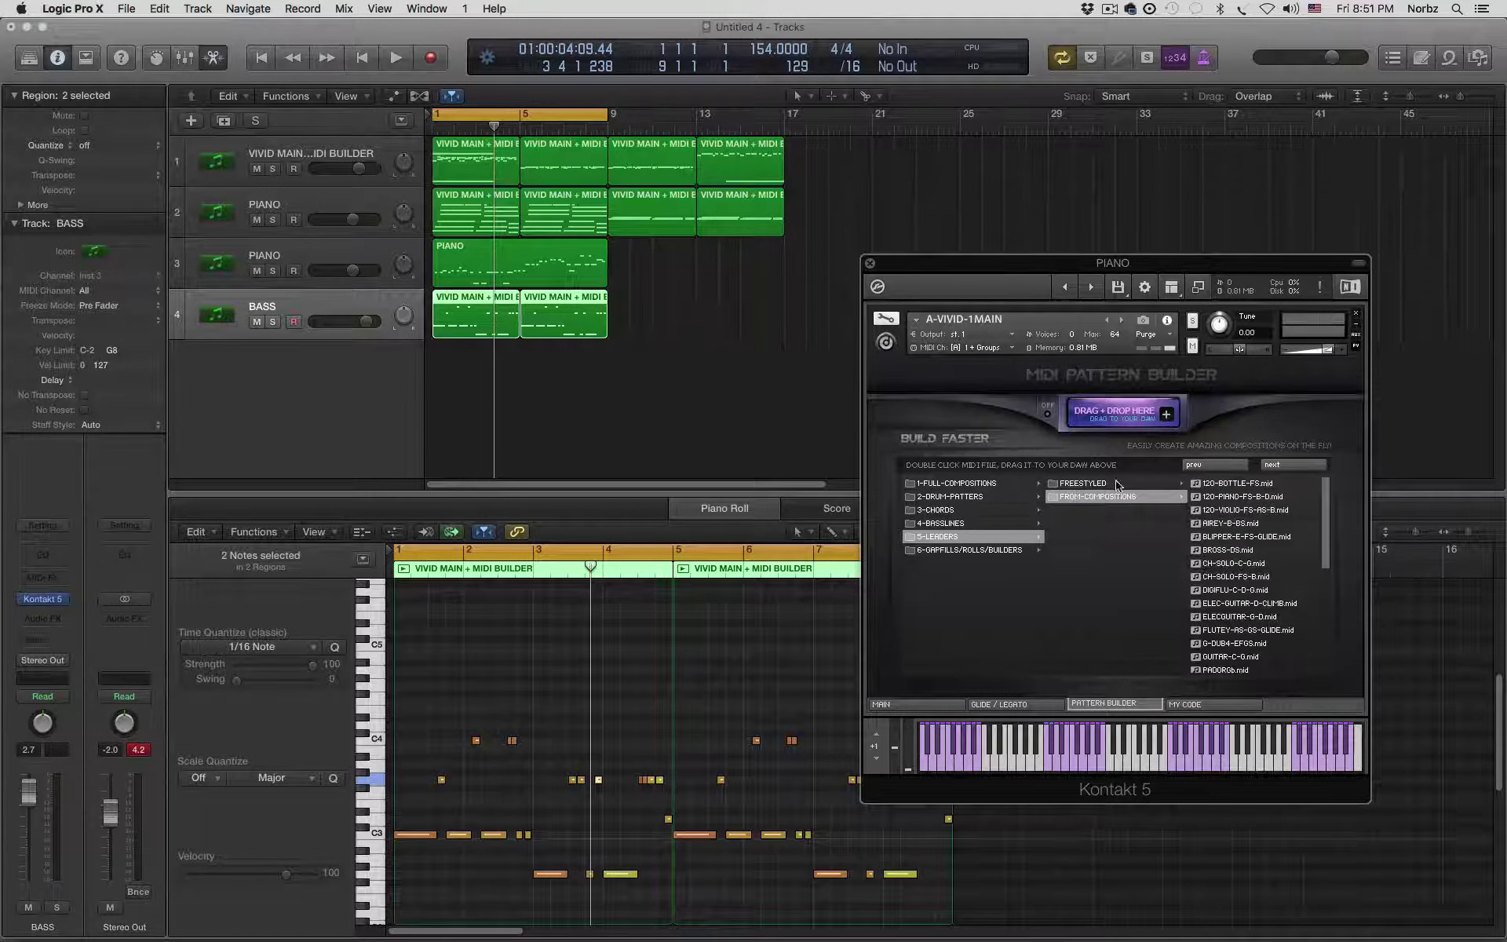
{"action": "left_click", "coordinate": [1103, 484]}
{"action": "left_click", "coordinate": [963, 551]}
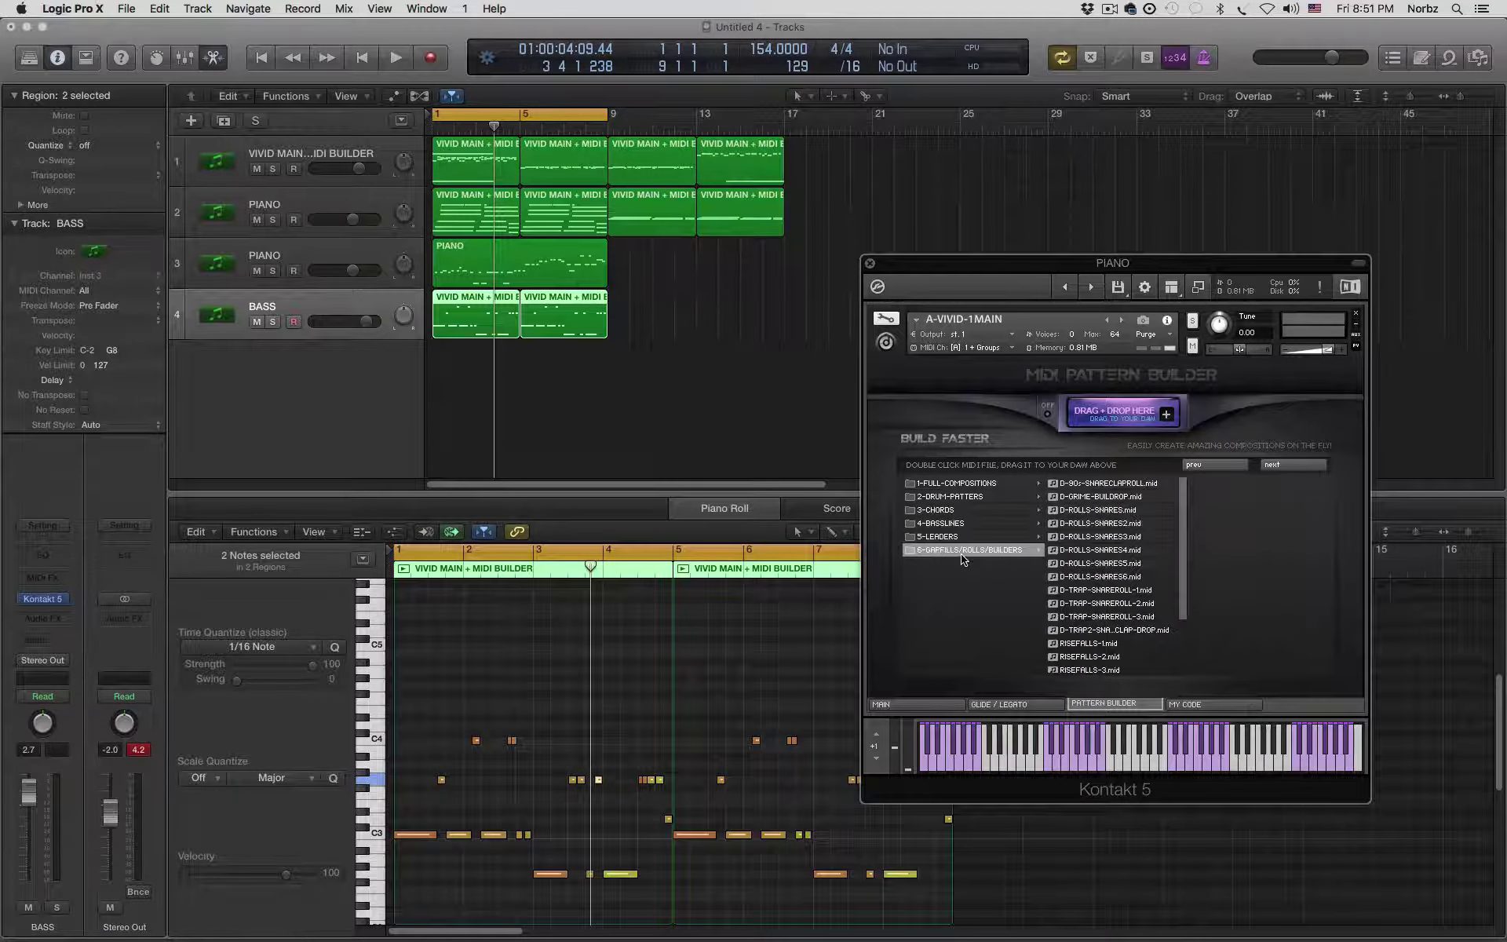
{"action": "mouse_move", "coordinate": [1183, 565]}
{"action": "left_mouse_down"}
{"action": "mouse_move", "coordinate": [1187, 653]}
{"action": "mouse_move", "coordinate": [1192, 539]}
{"action": "left_mouse_up"}
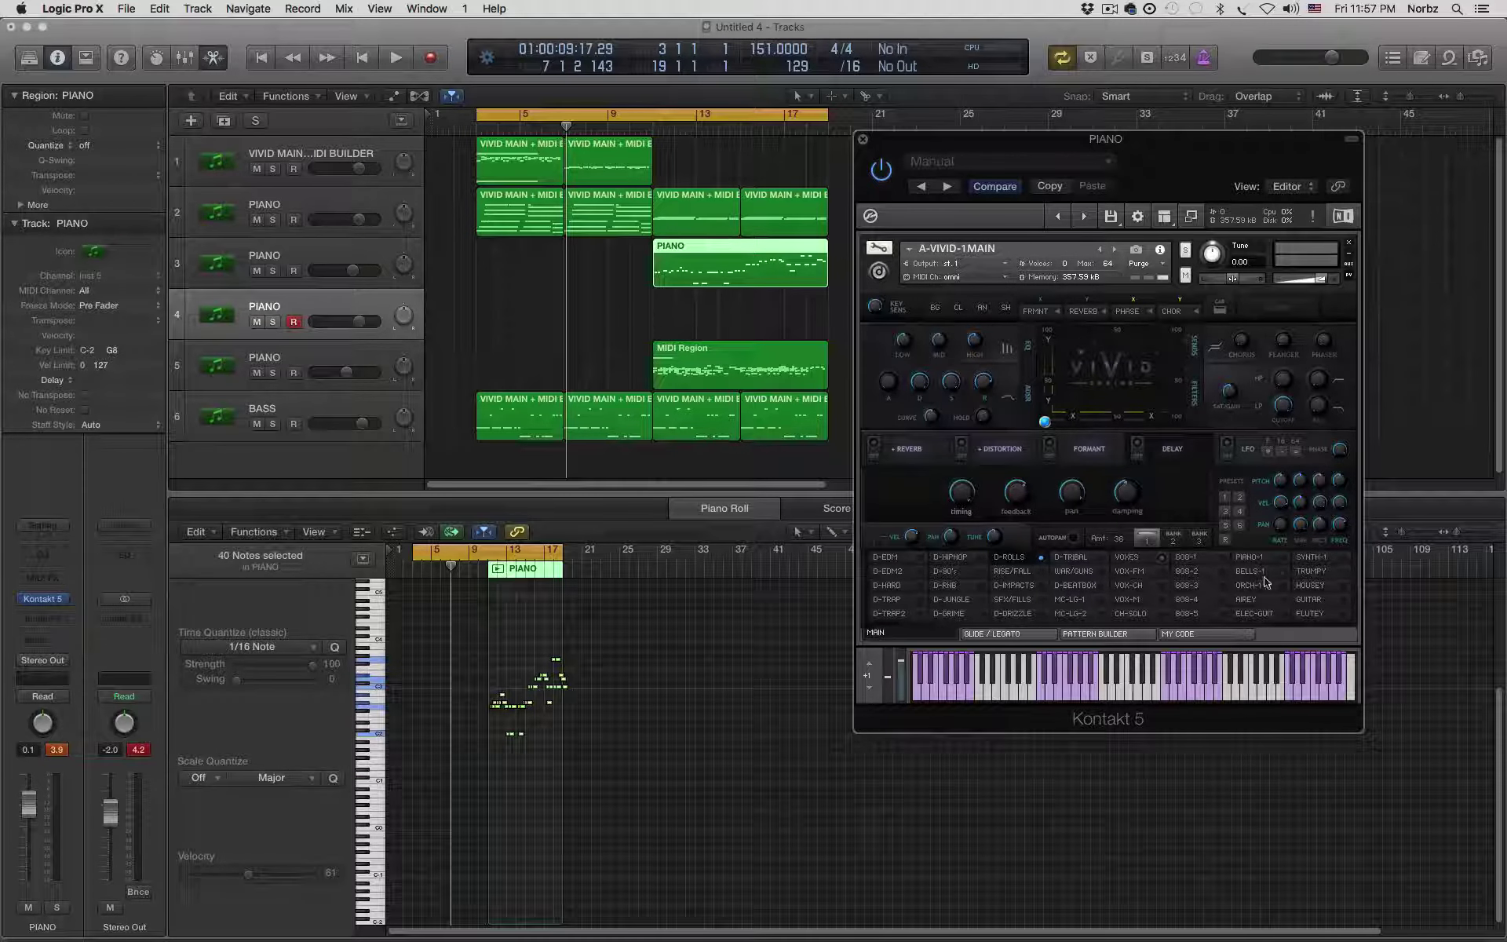
- Load the D-HIPHOP, D-ROLLS and RISE/FALL sounds in turn on the fourth track and audition RISE/FALL with the mix
{"action": "left_click", "coordinate": [928, 559]}
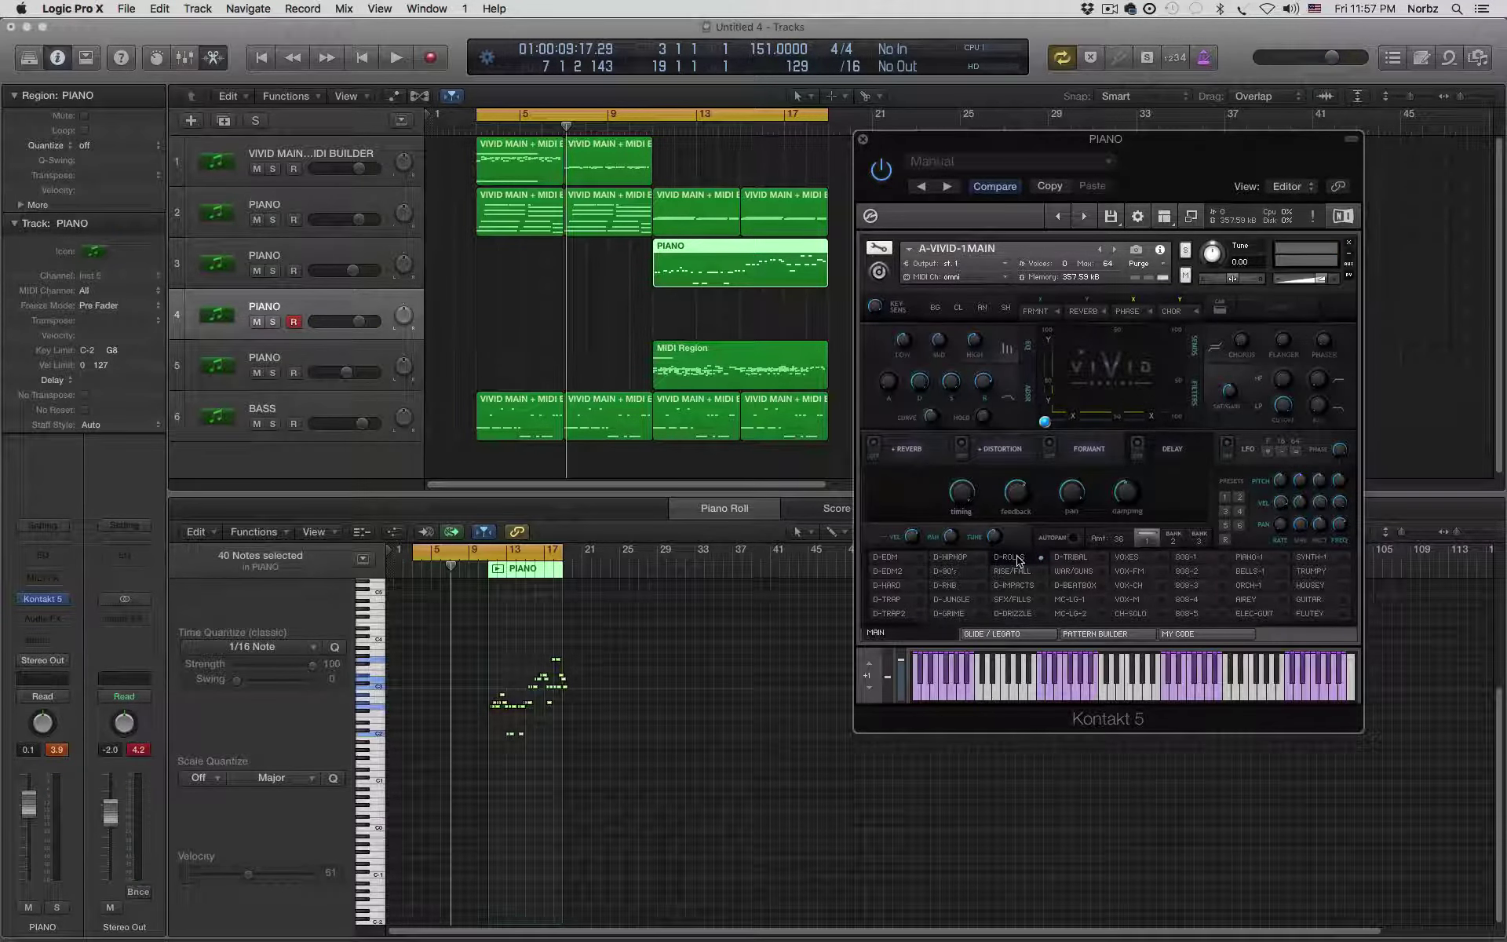
{"action": "left_click", "coordinate": [952, 559]}
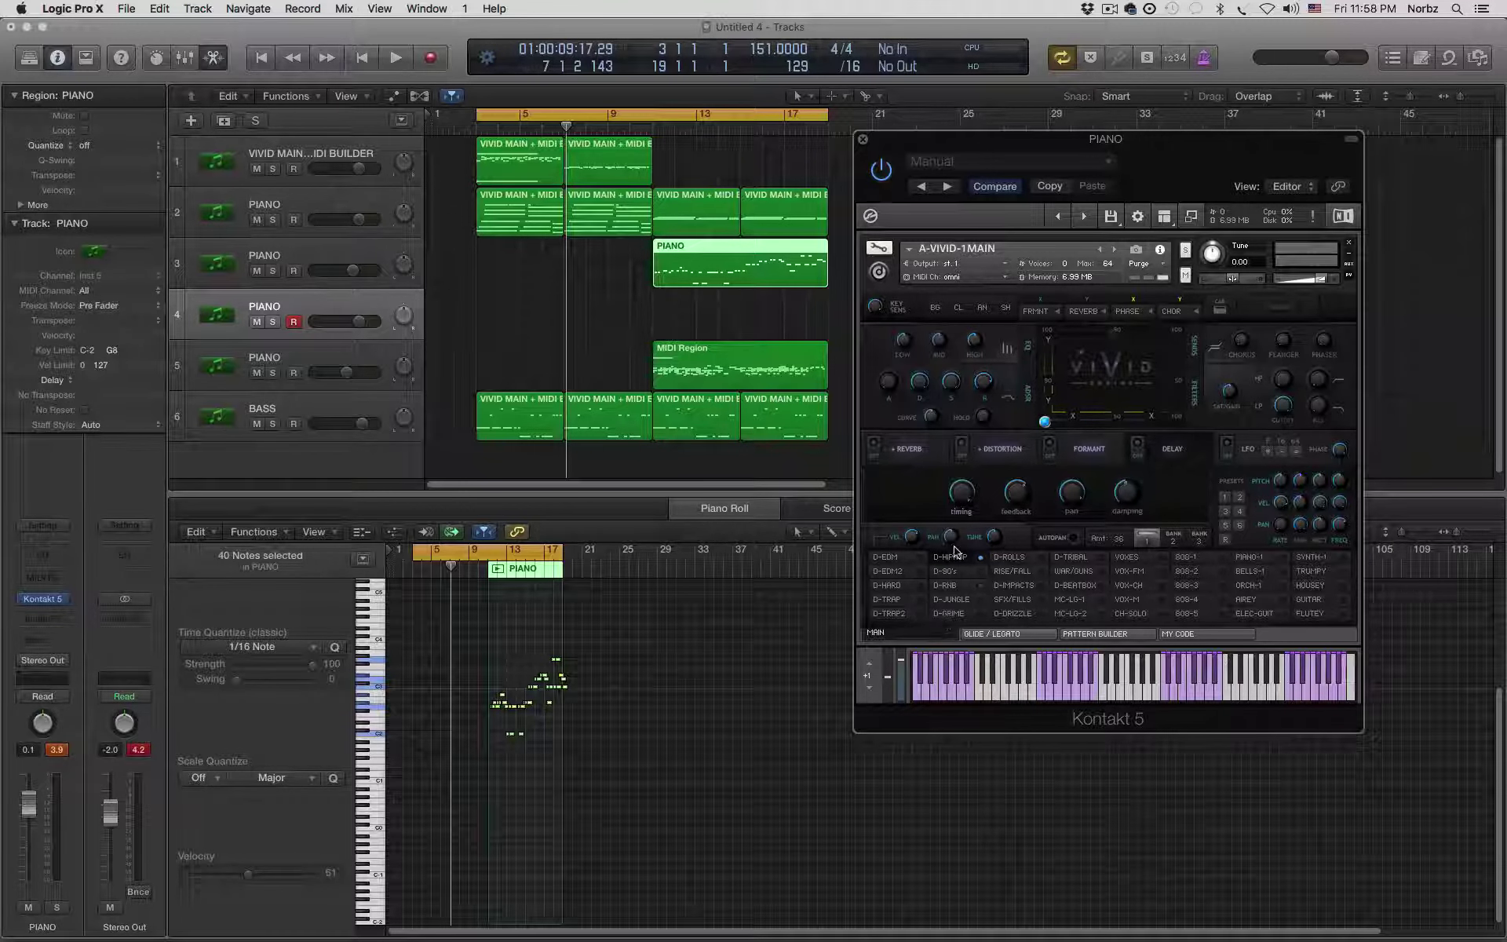
{"action": "left_click", "coordinate": [1024, 560]}
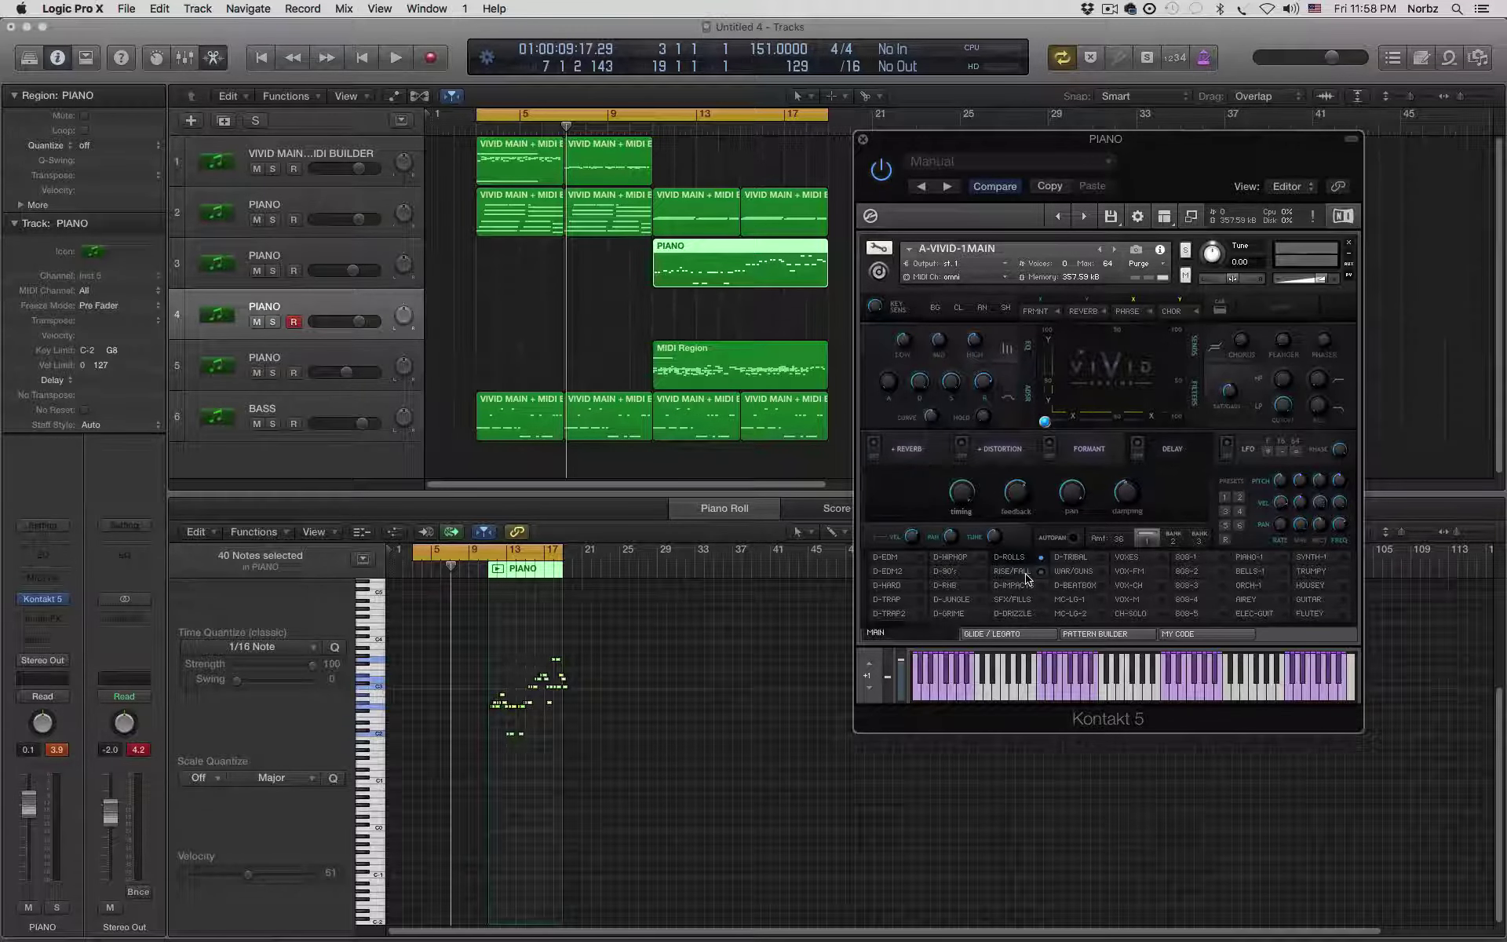
{"action": "left_click", "coordinate": [1018, 575]}
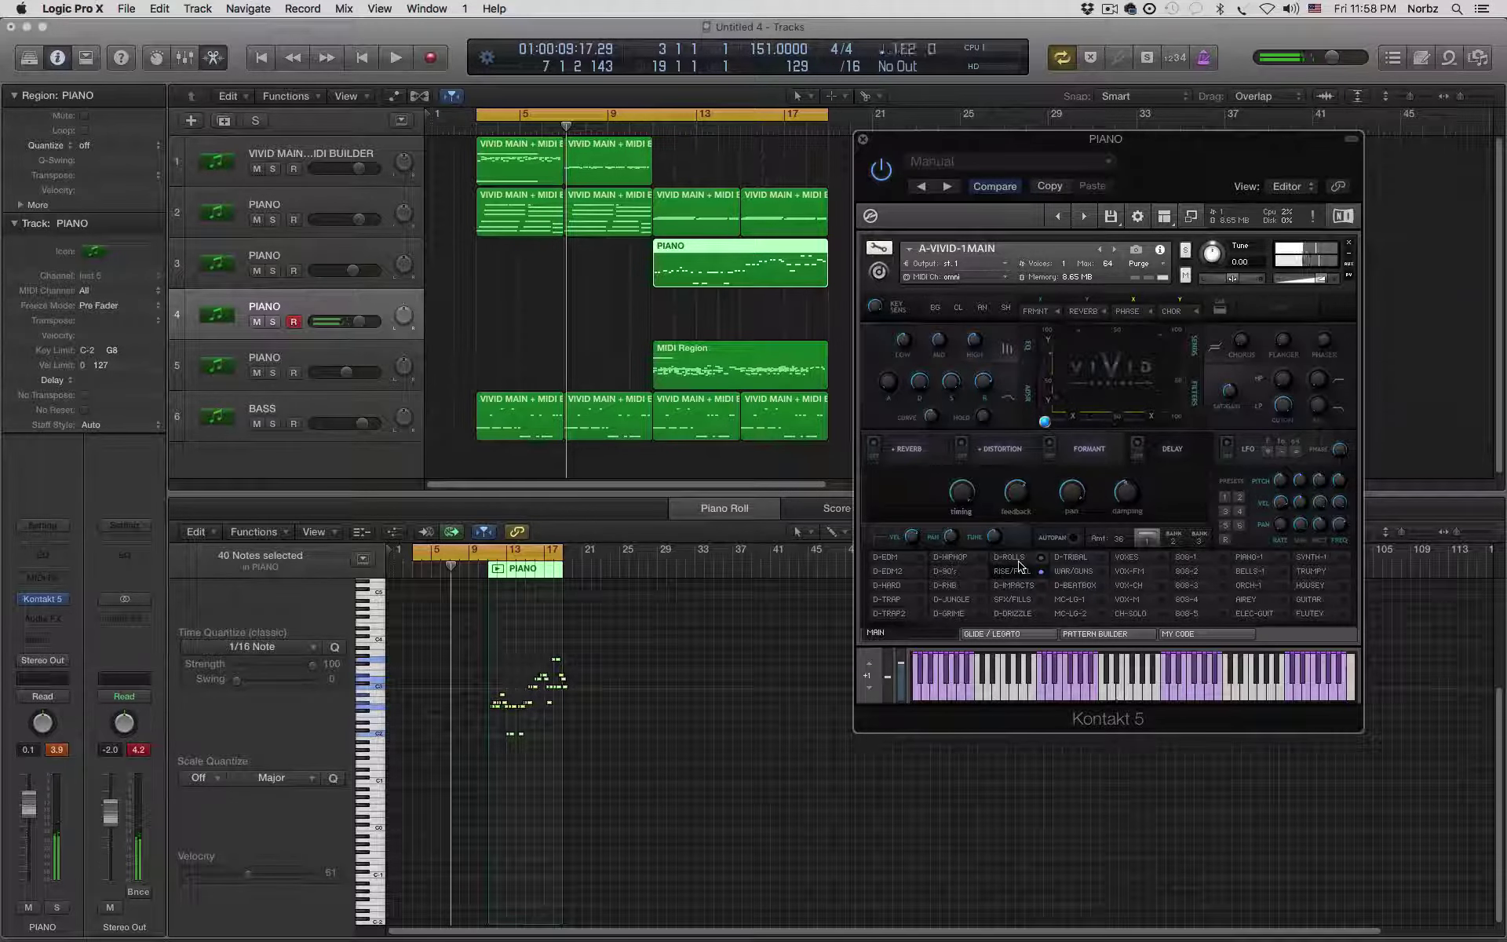
{"action": "key", "text": "space"}
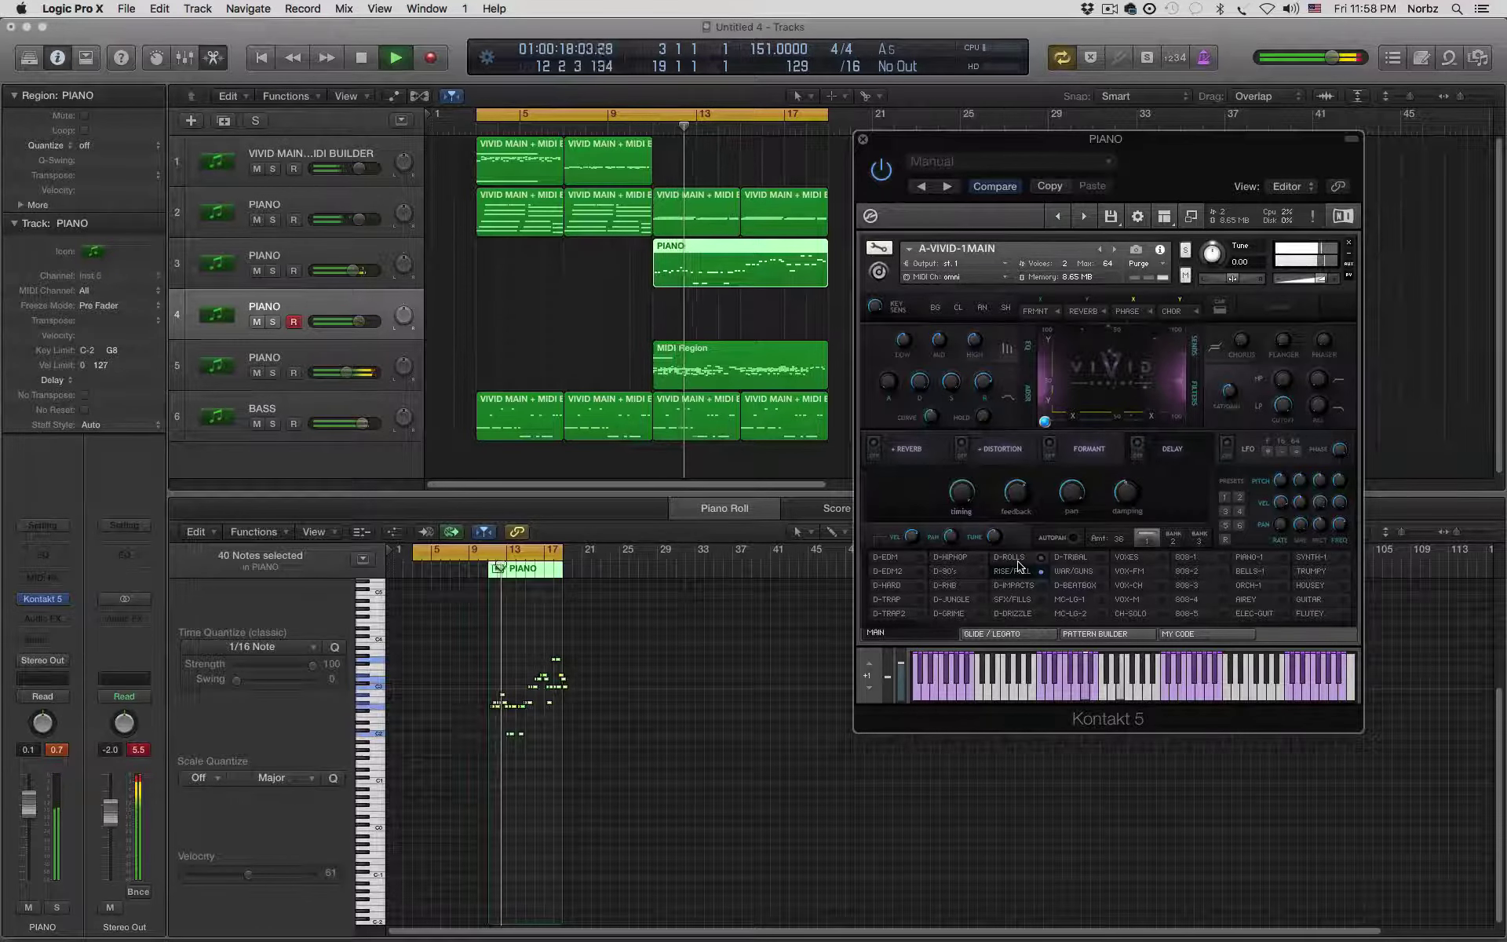
{"action": "key", "text": "space"}
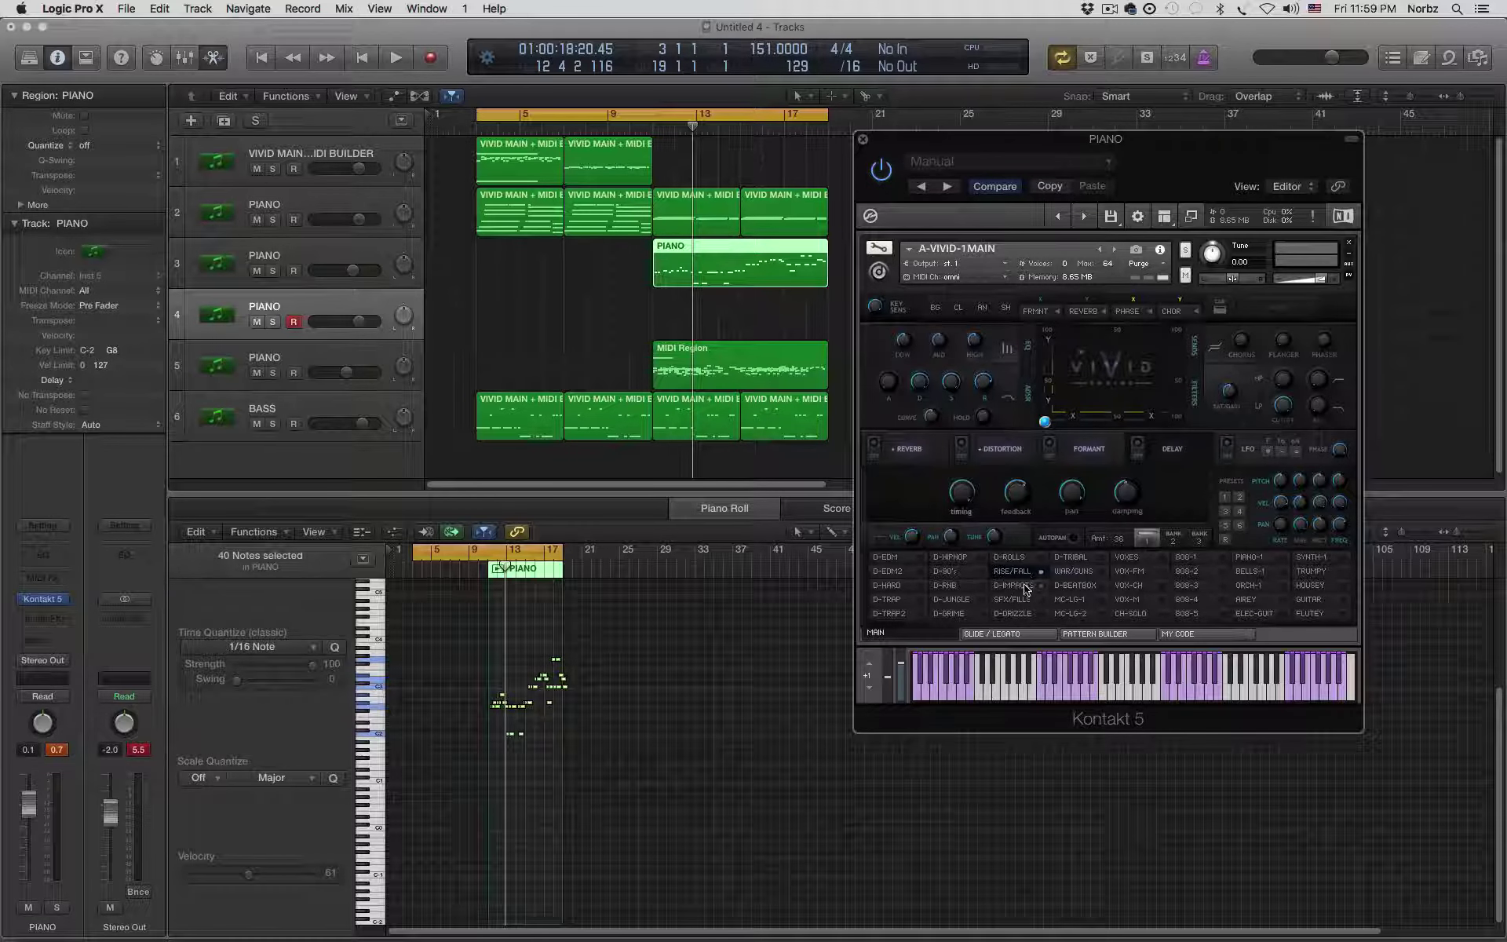
- Load and try D-IMPACTS, SFX/FILLS, D-DRIZZLE and D-TRIBAL in turn, auditioning D-TRIBAL against the mix
{"action": "left_click", "coordinate": [1020, 584]}
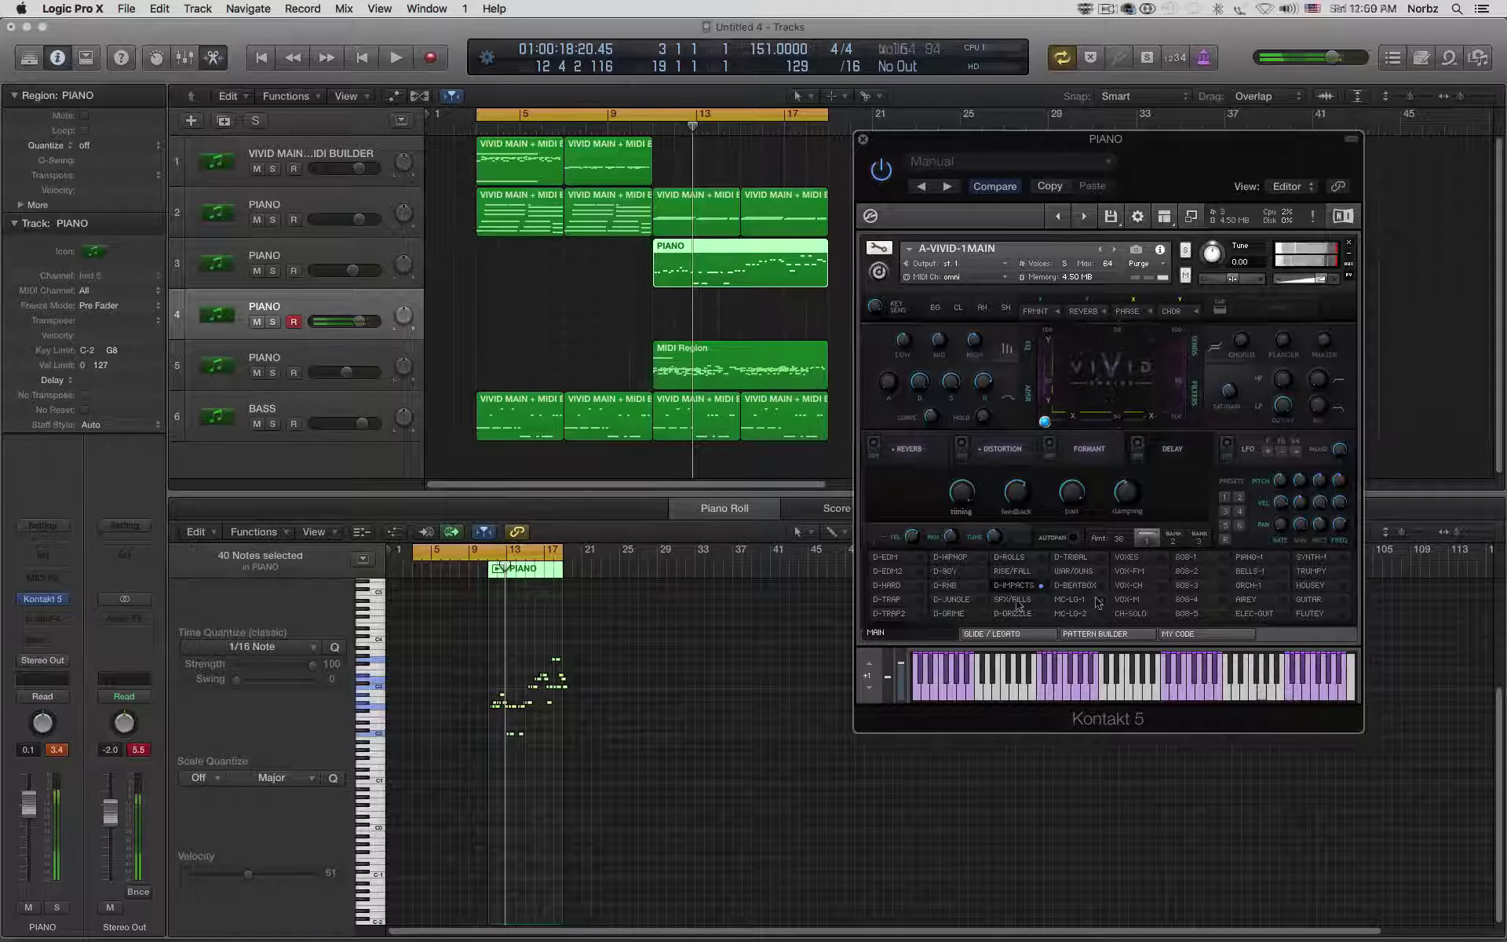
{"action": "left_click", "coordinate": [1016, 601]}
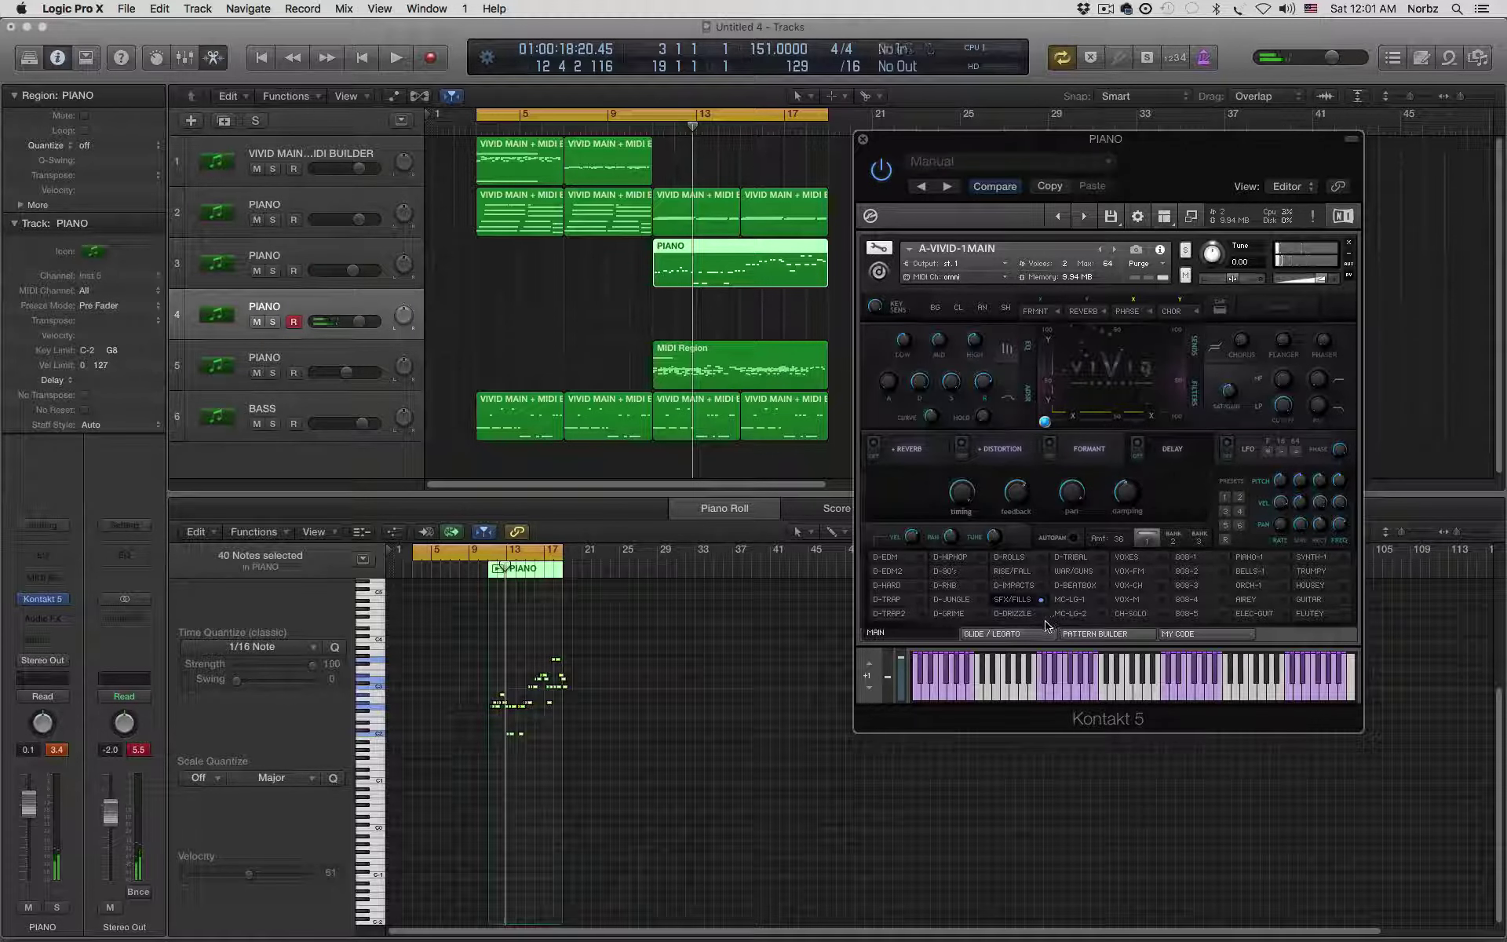
{"action": "left_click", "coordinate": [1020, 613]}
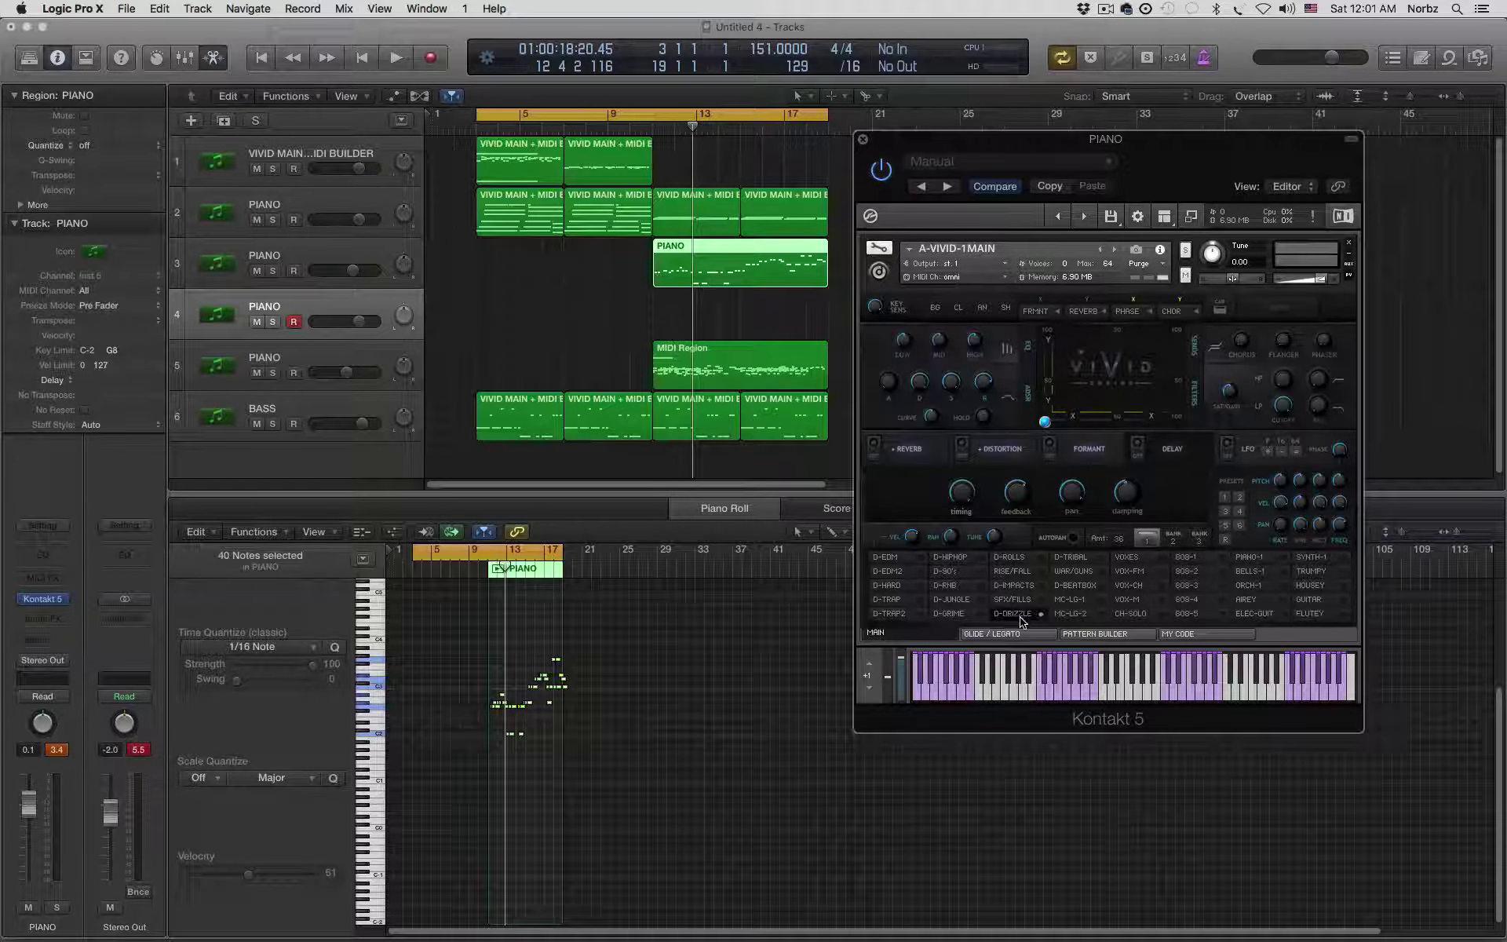
{"action": "left_click", "coordinate": [1081, 558]}
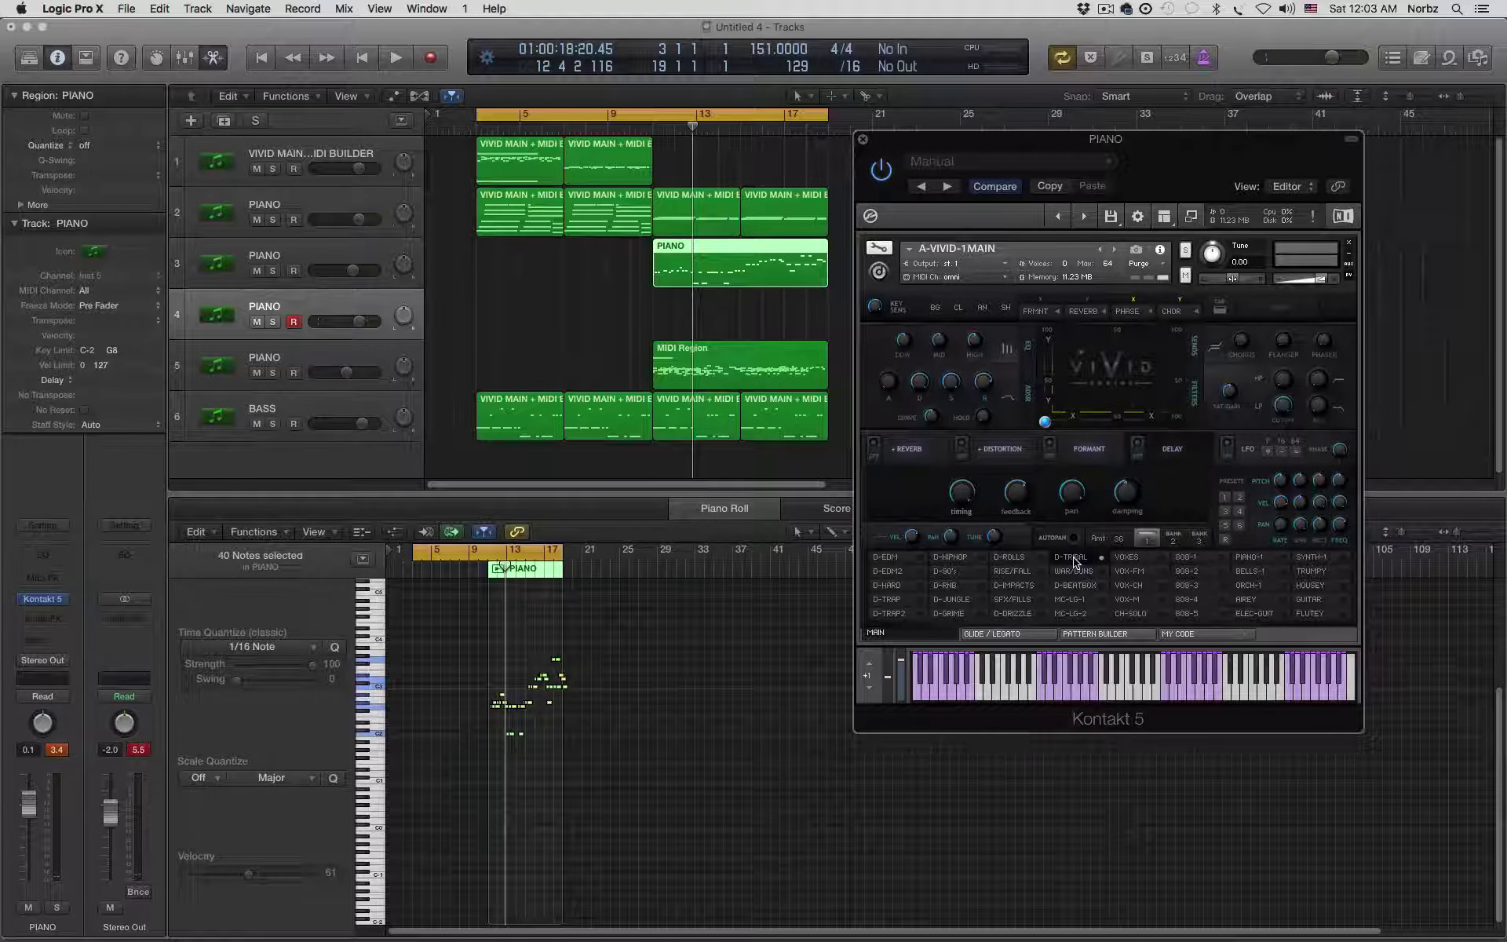
{"action": "key", "text": "space"}
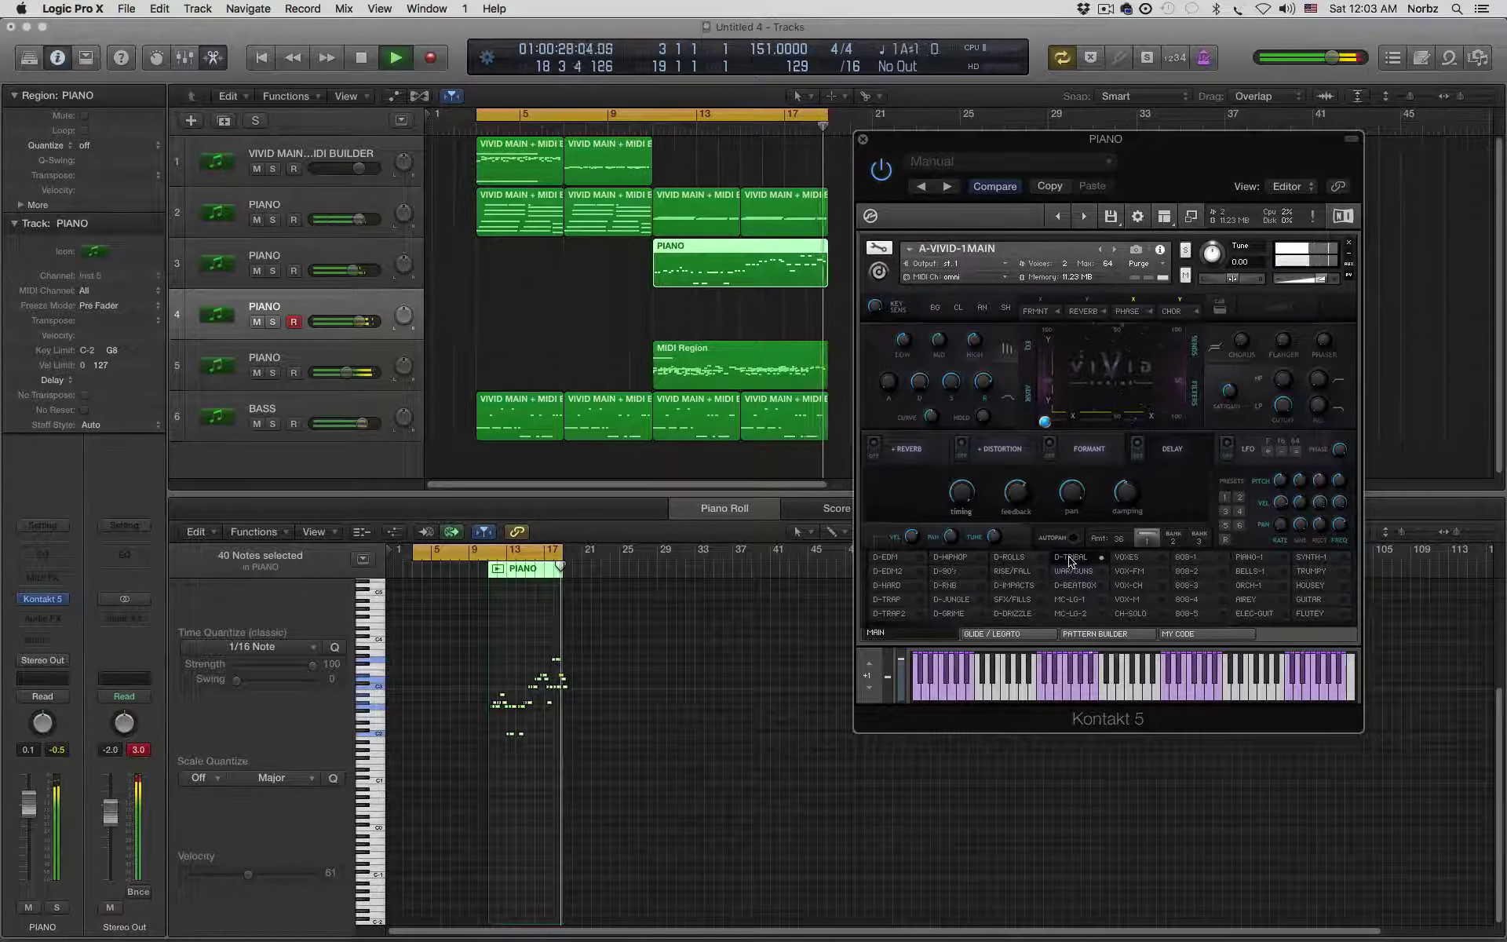
{"action": "key", "text": "space"}
- Try the WAR/GUNS and D-BEATBOX sounds and load MC-LG-1 on the fourth track
{"action": "left_click", "coordinate": [1086, 571]}
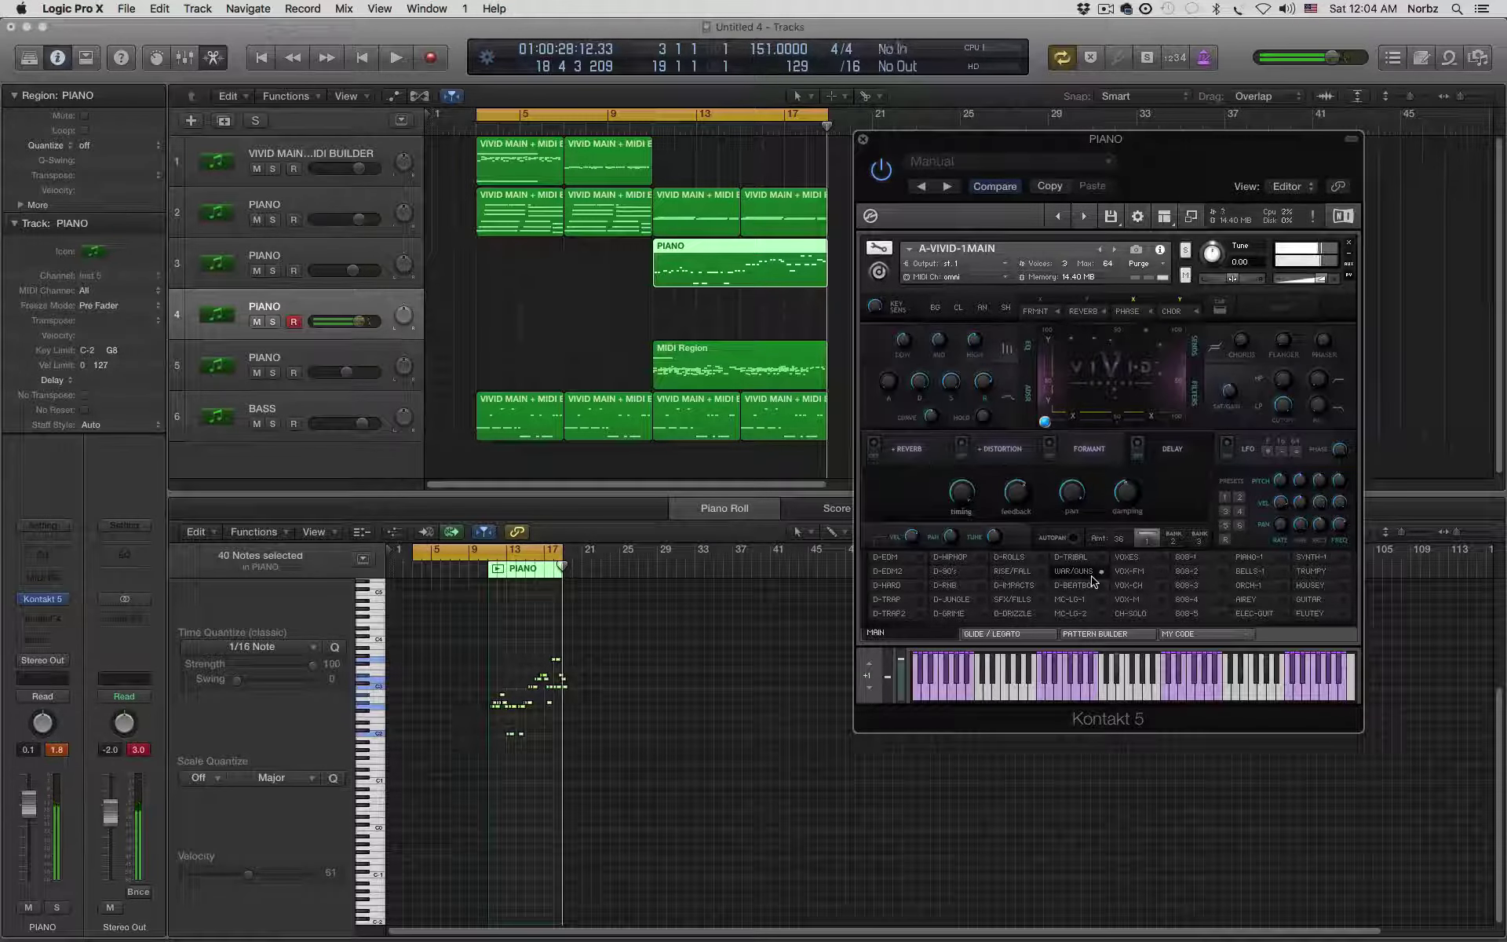
{"action": "left_click", "coordinate": [1093, 584]}
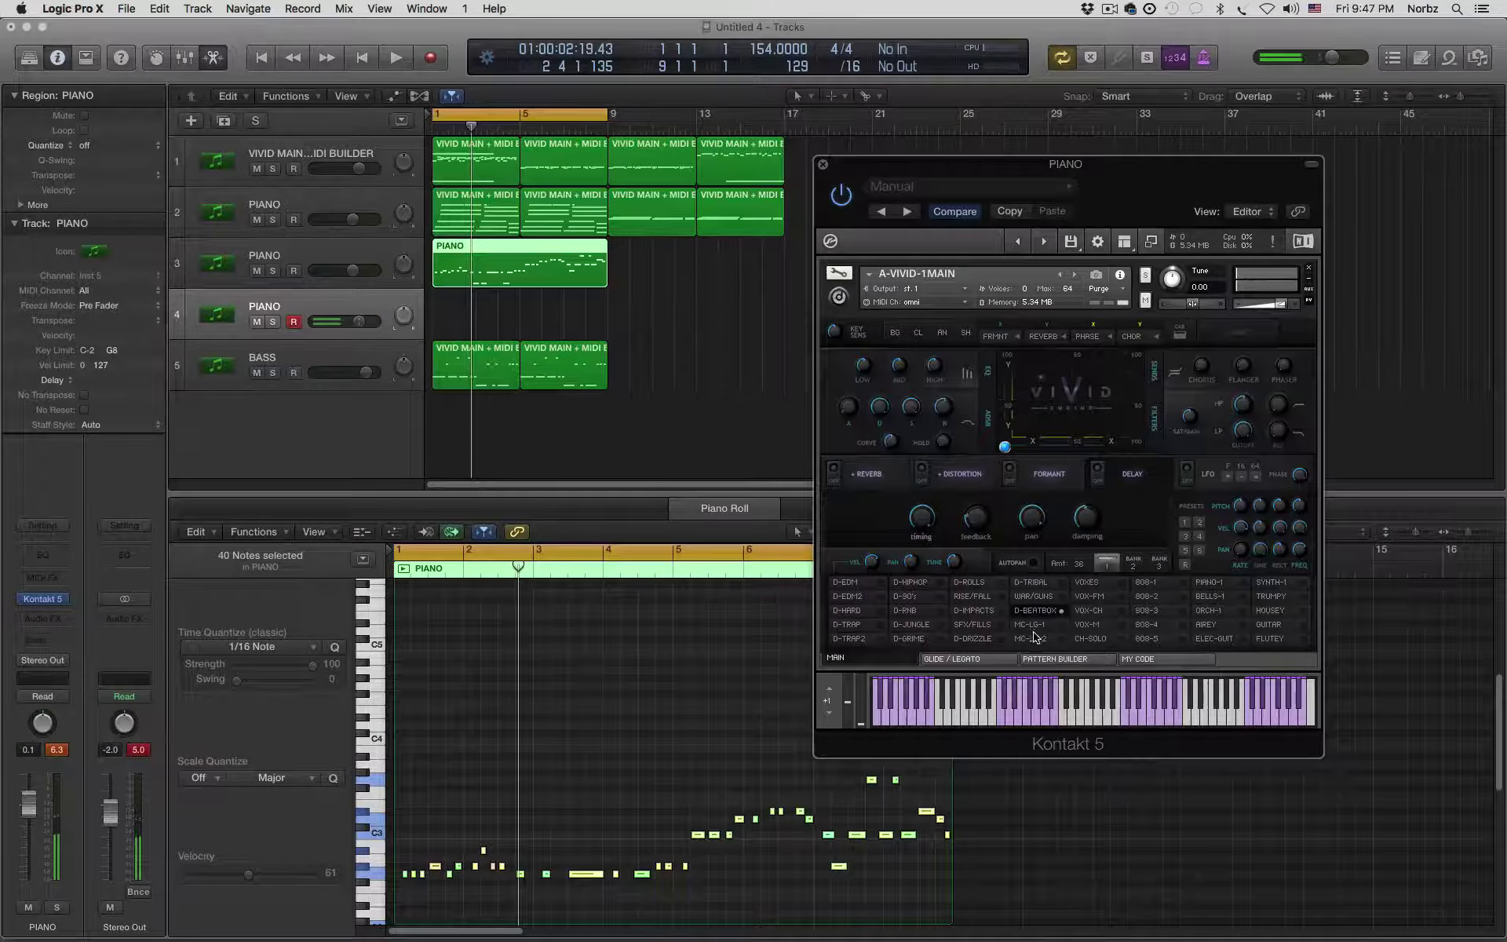
{"action": "left_click", "coordinate": [1038, 626]}
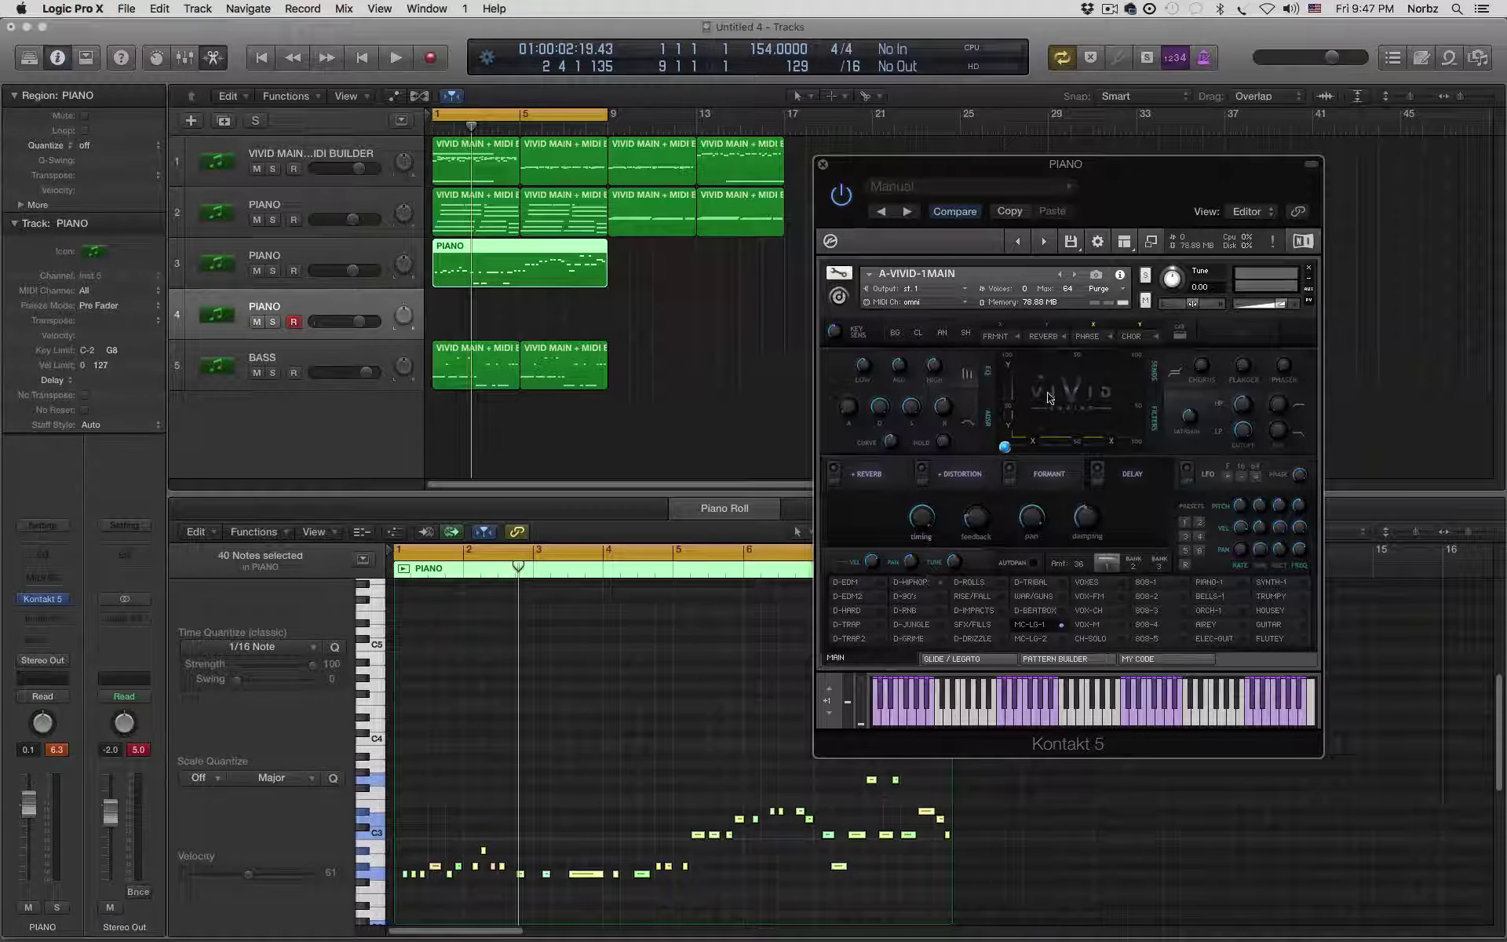
- Duplicate the fourth track with its instrument, place the copy's Kontakt window beside the original, and load D-JUNGLE on the copy
{"action": "left_click", "coordinate": [364, 306]}
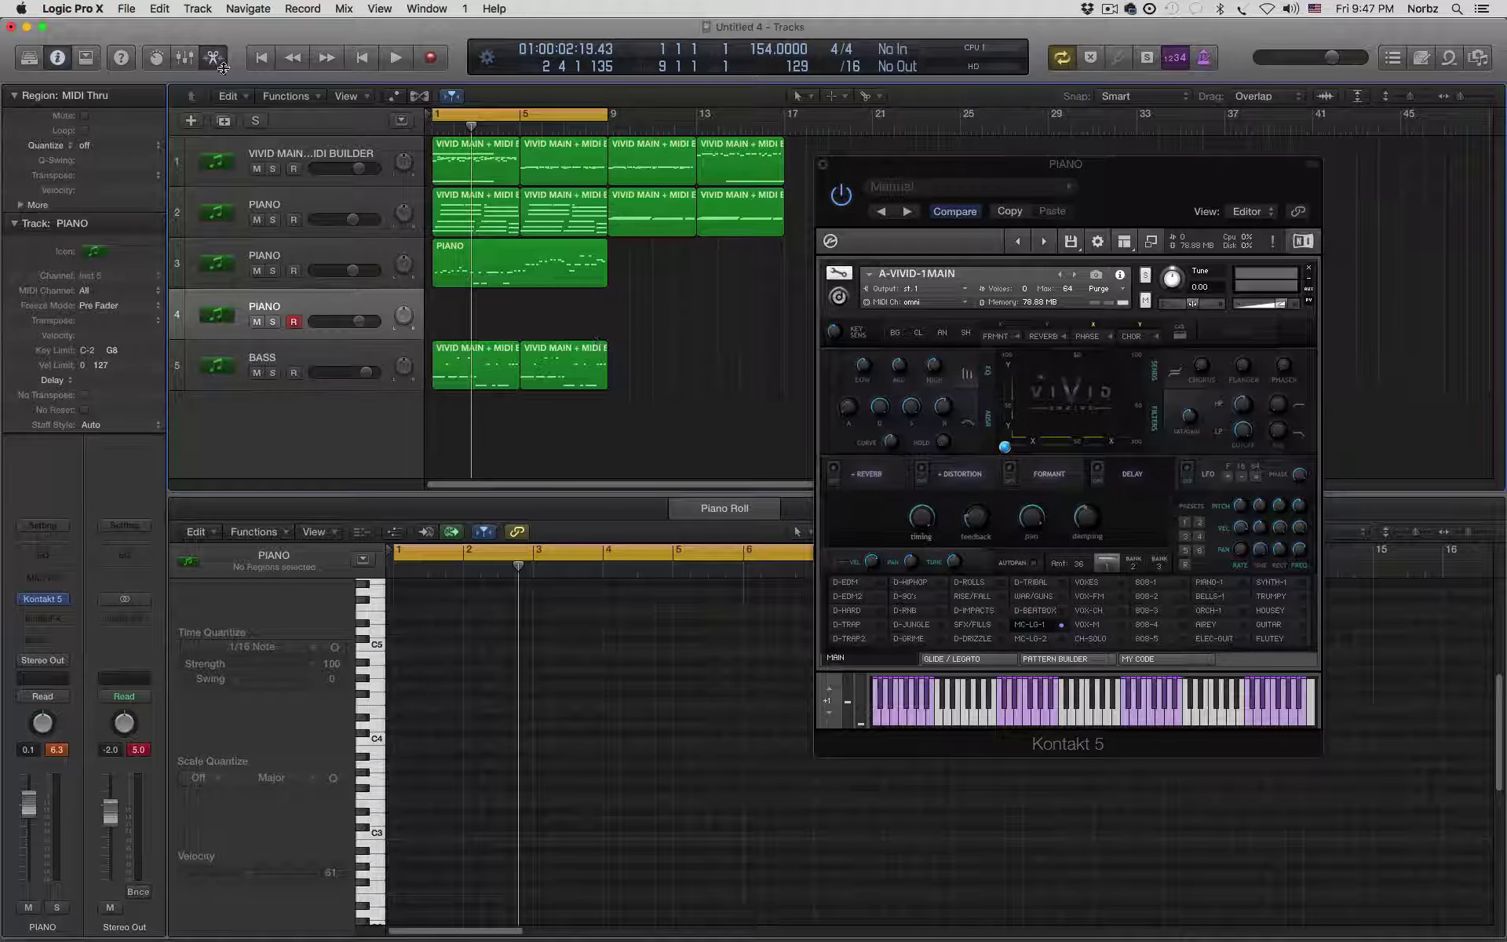
{"action": "left_click", "coordinate": [224, 120]}
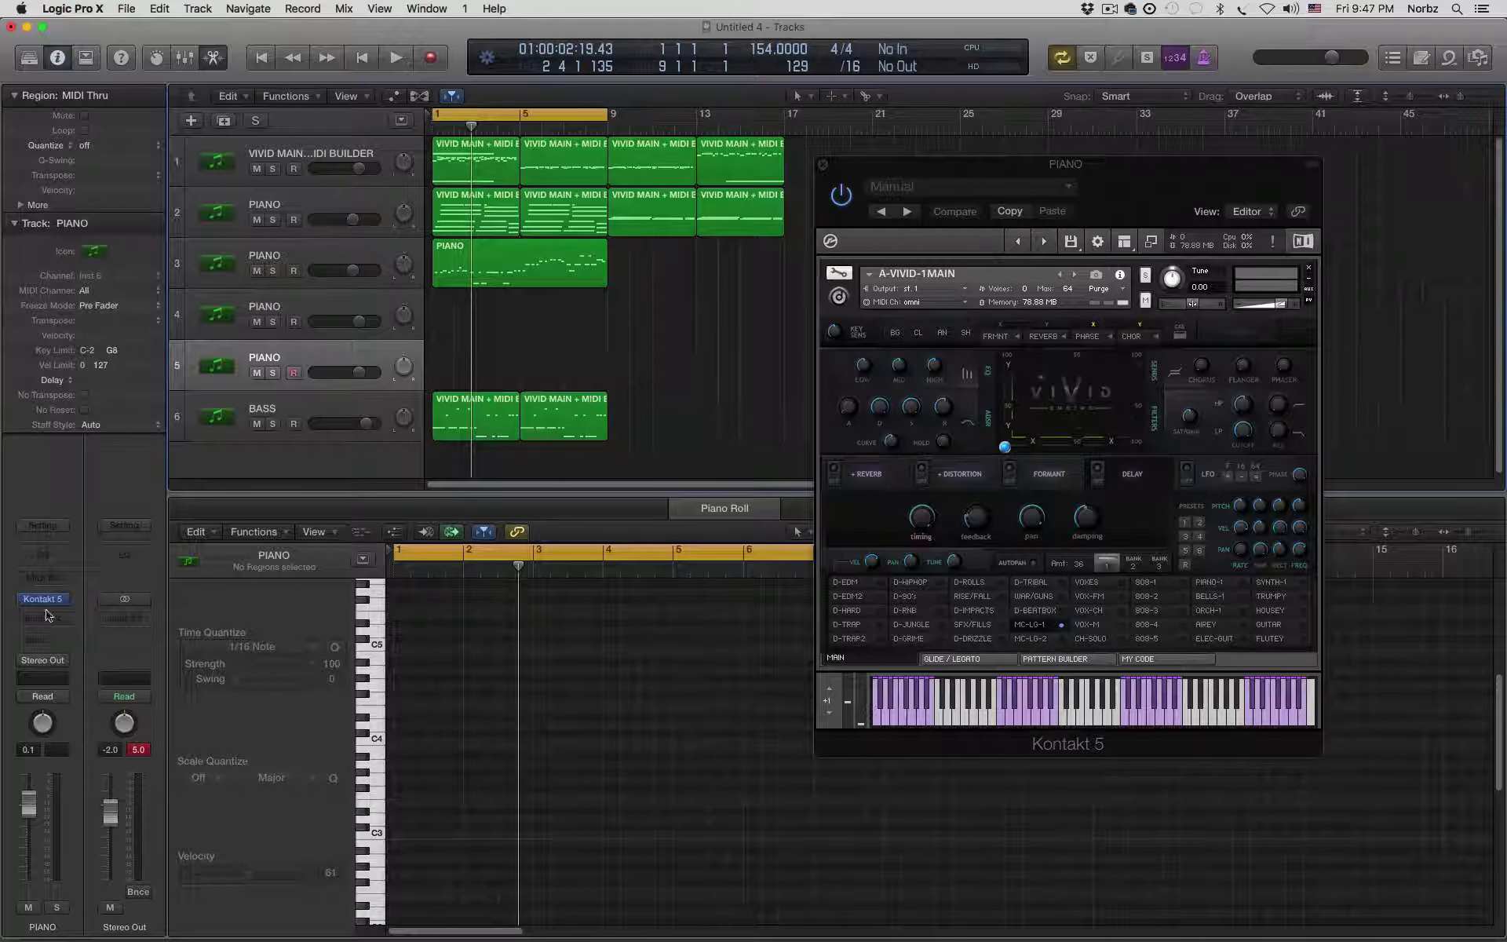
{"action": "mouse_move", "coordinate": [46, 605]}
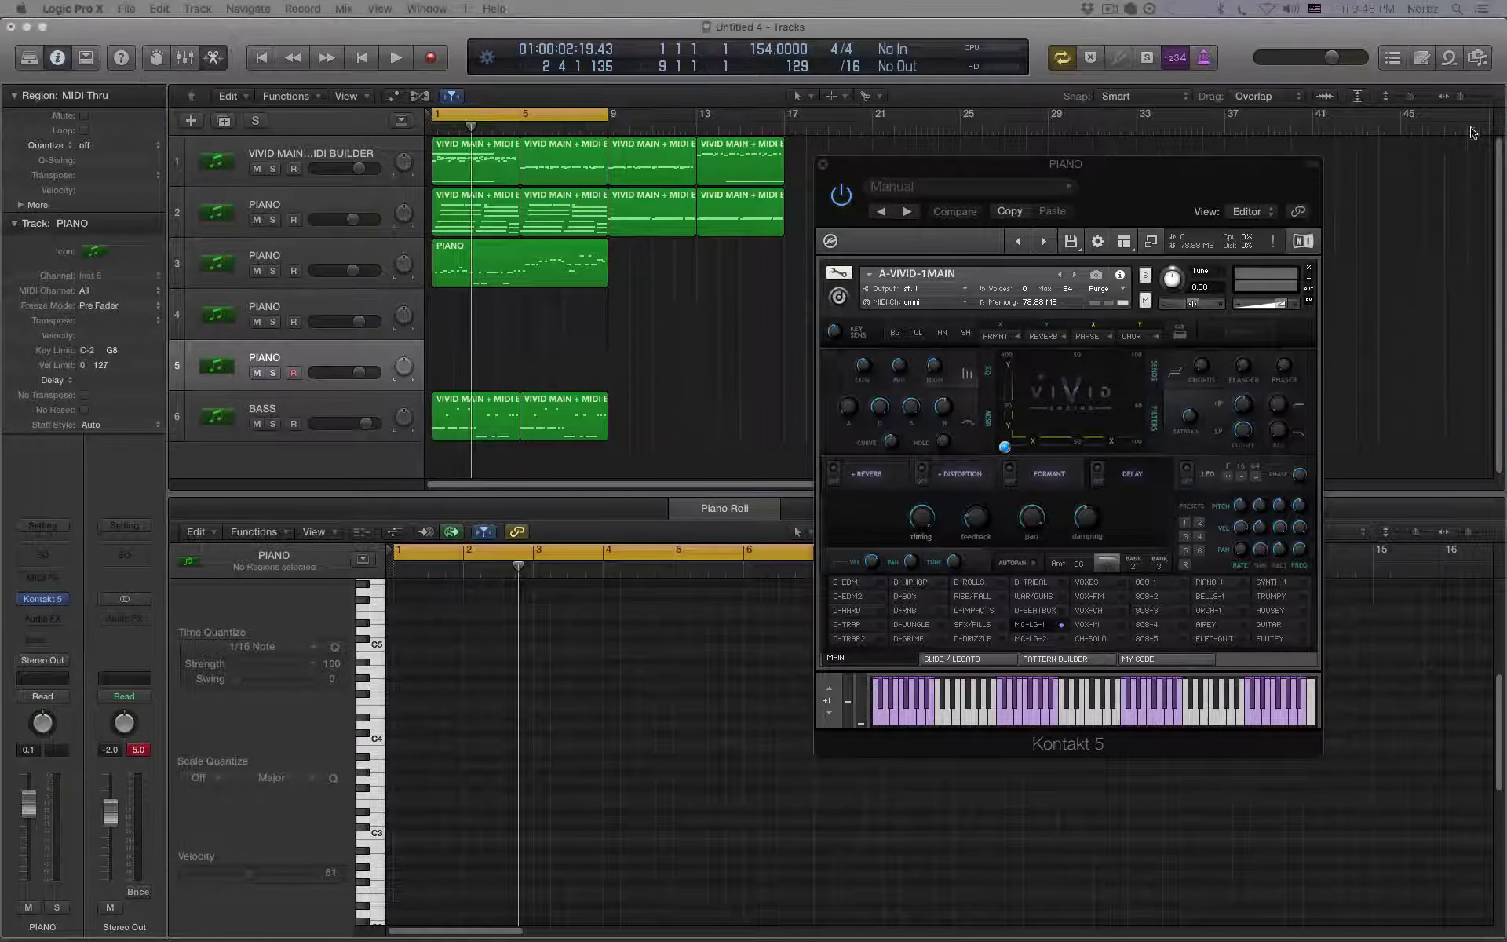
{"action": "left_click_drag", "start_coordinate": [1119, 172], "coordinate": [589, 265]}
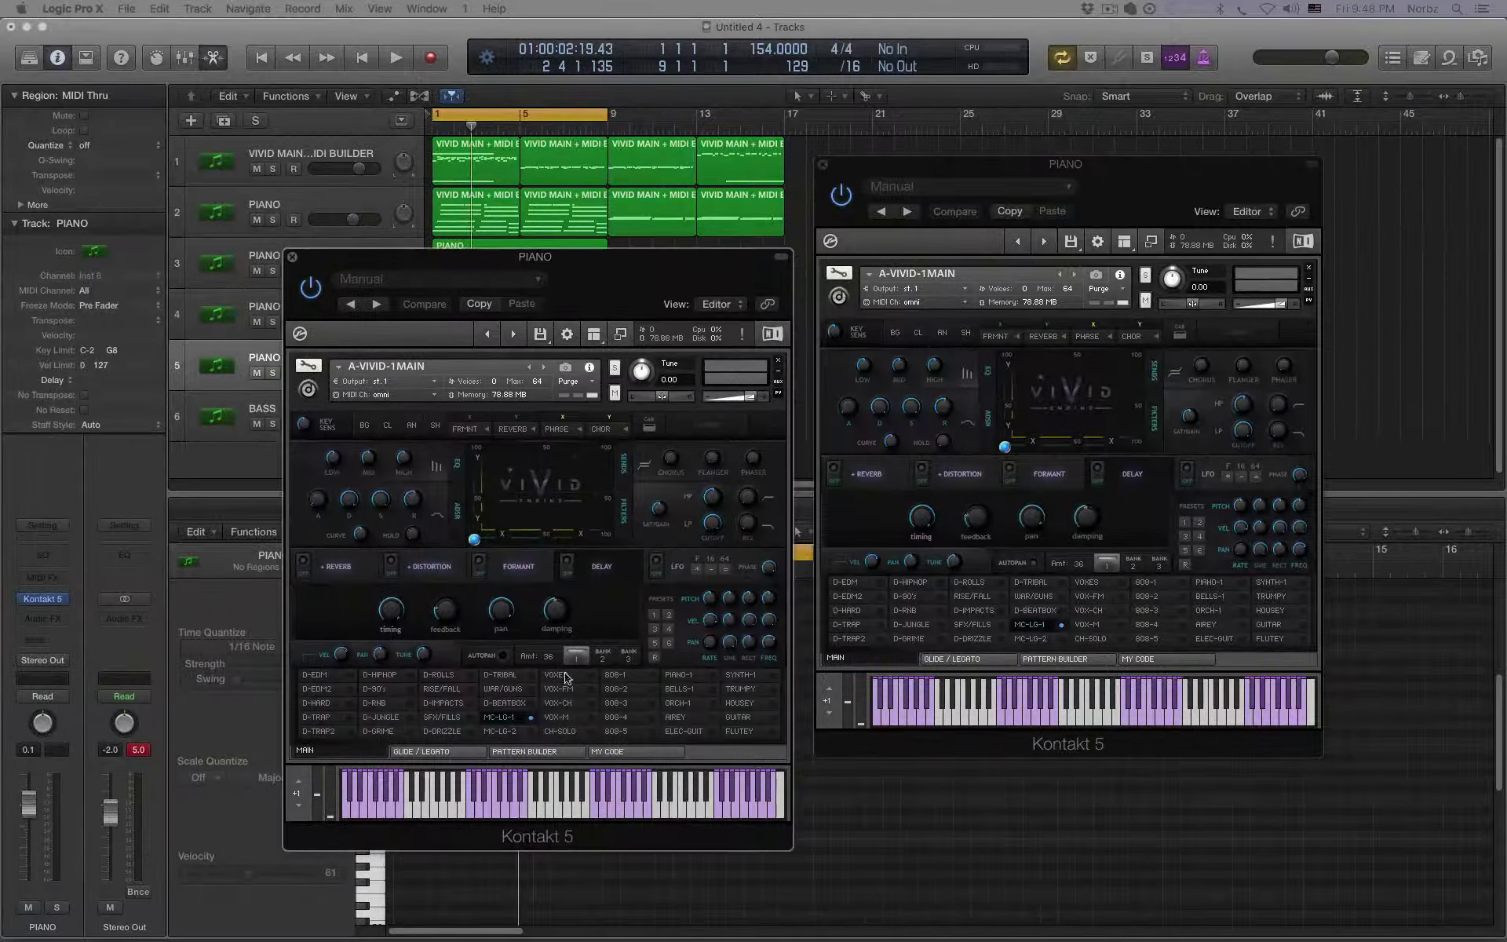
{"action": "left_click", "coordinate": [397, 720]}
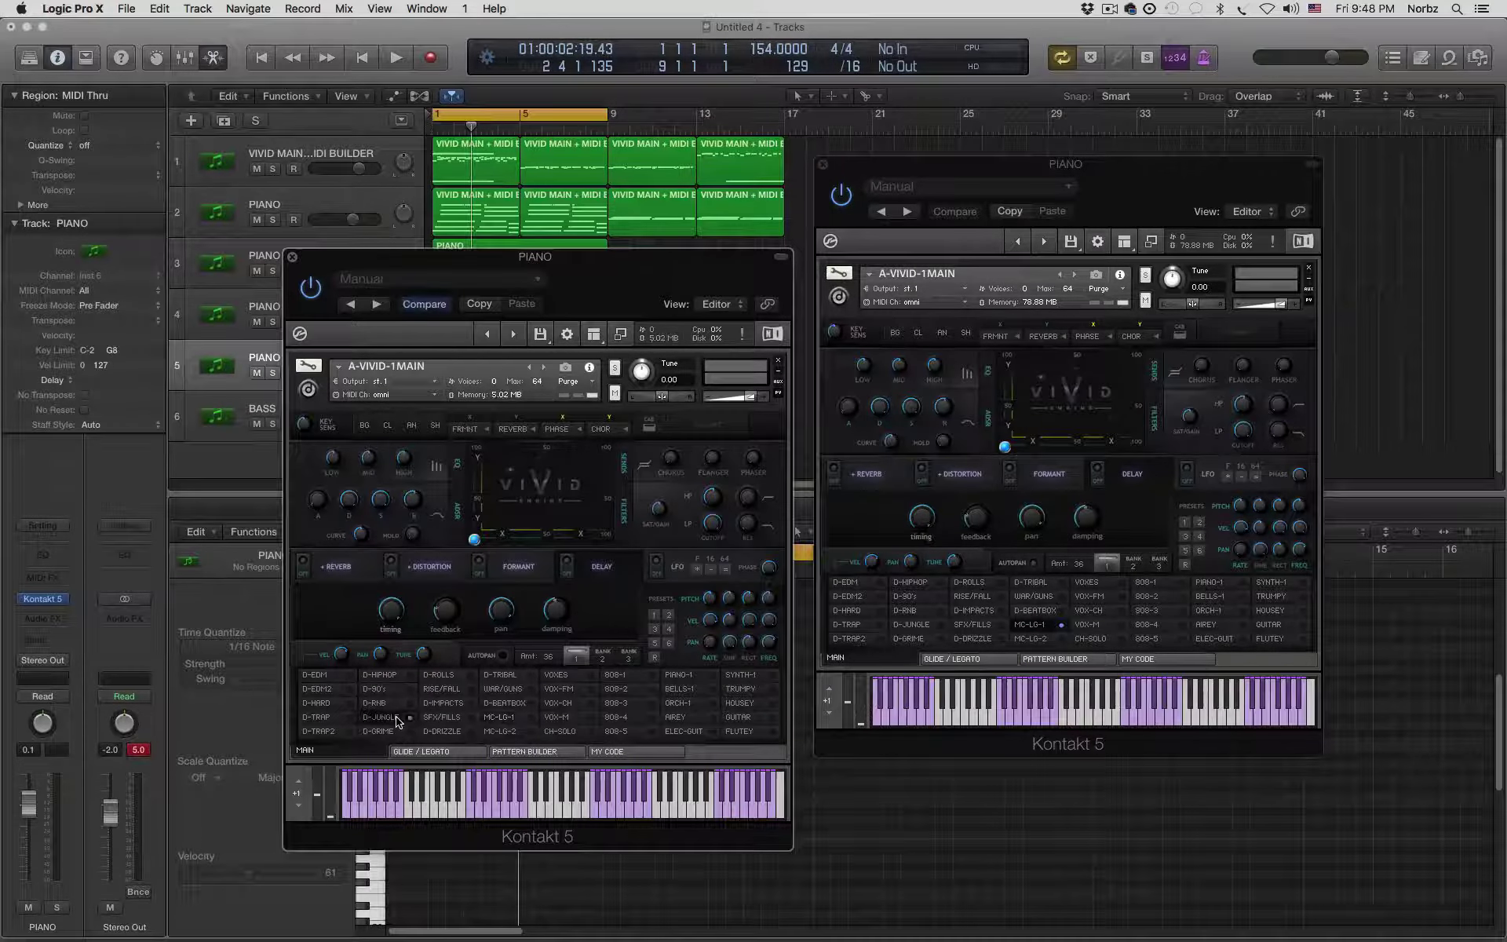
- Import the freestyled drum pattern D-JUNGLE-DNB2.mid from the Pattern Builder onto the fifth track at bar 1, without its tempo information
{"action": "left_click", "coordinate": [292, 257]}
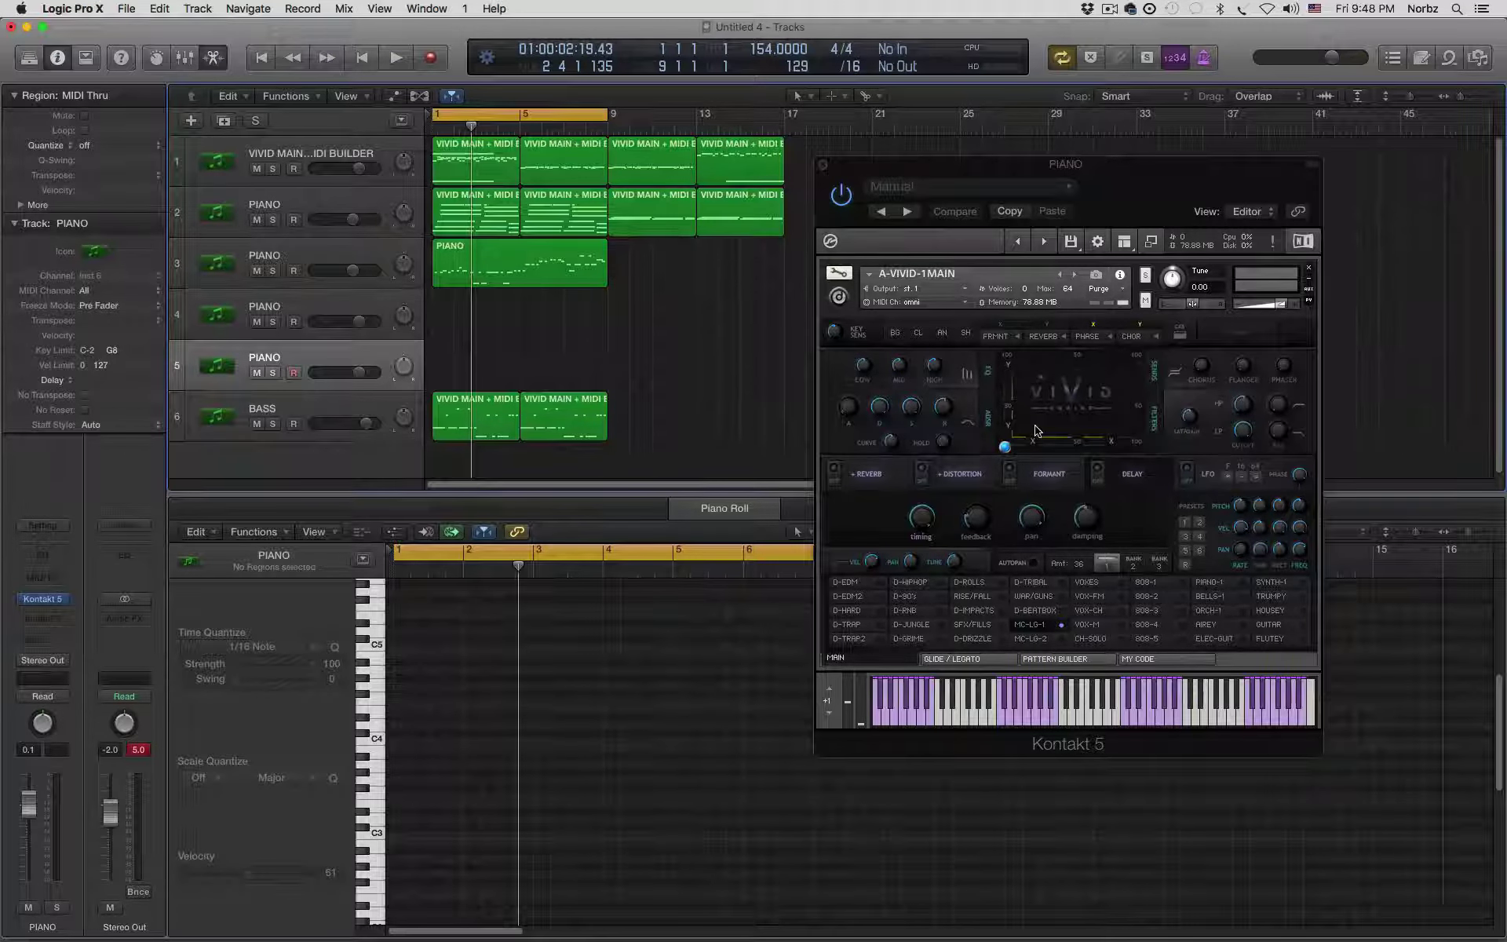
{"action": "left_click", "coordinate": [1065, 658]}
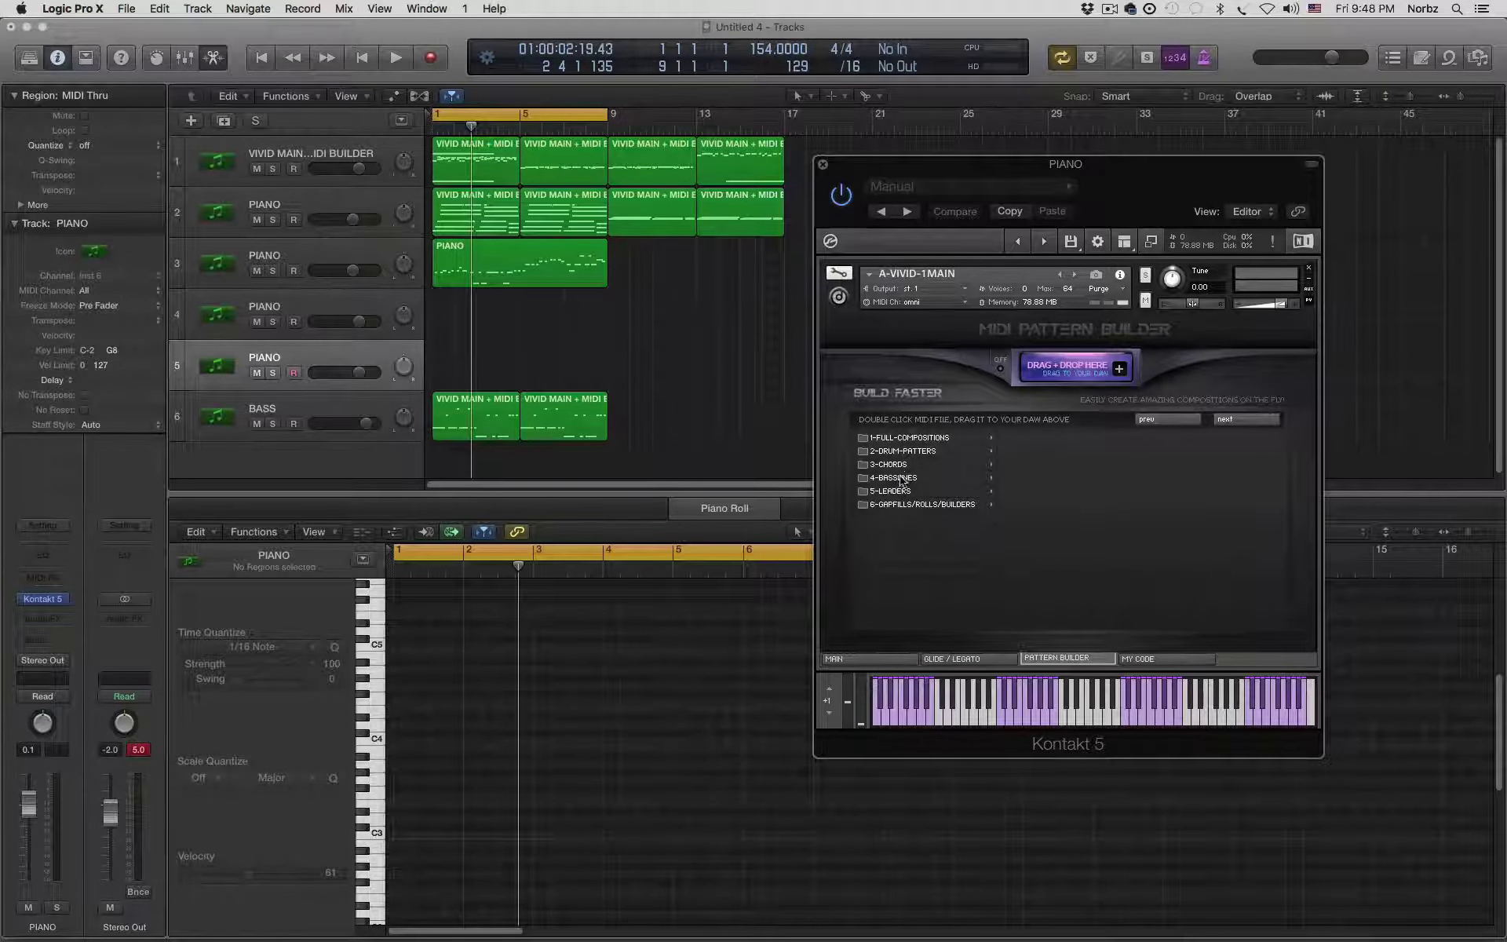
{"action": "left_click", "coordinate": [901, 452]}
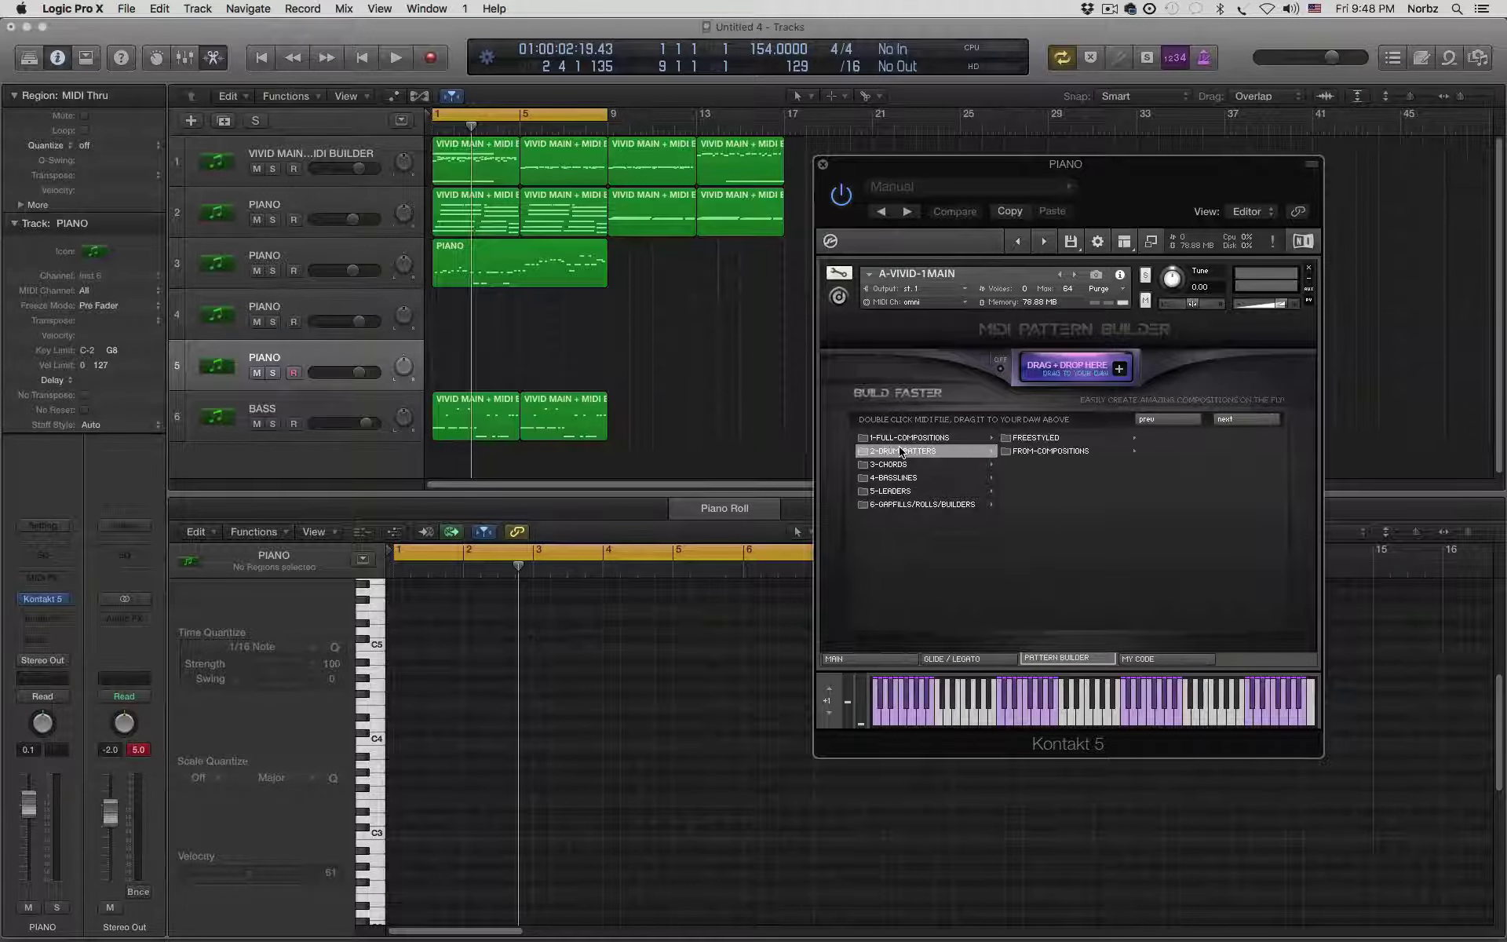
{"action": "left_click", "coordinate": [1032, 440]}
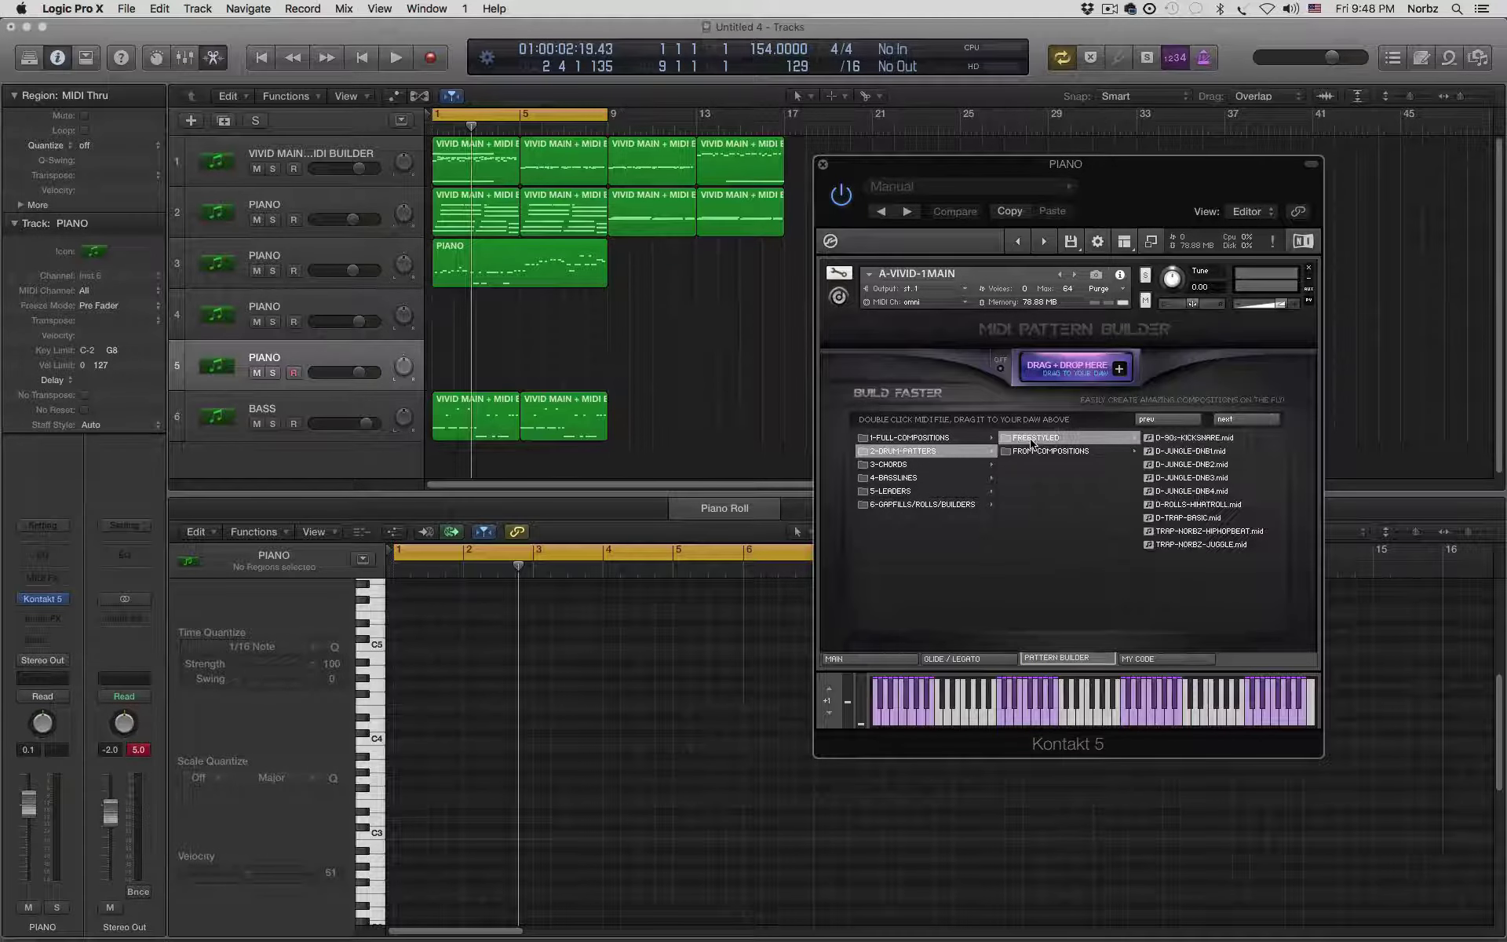
{"action": "left_click", "coordinate": [1160, 468]}
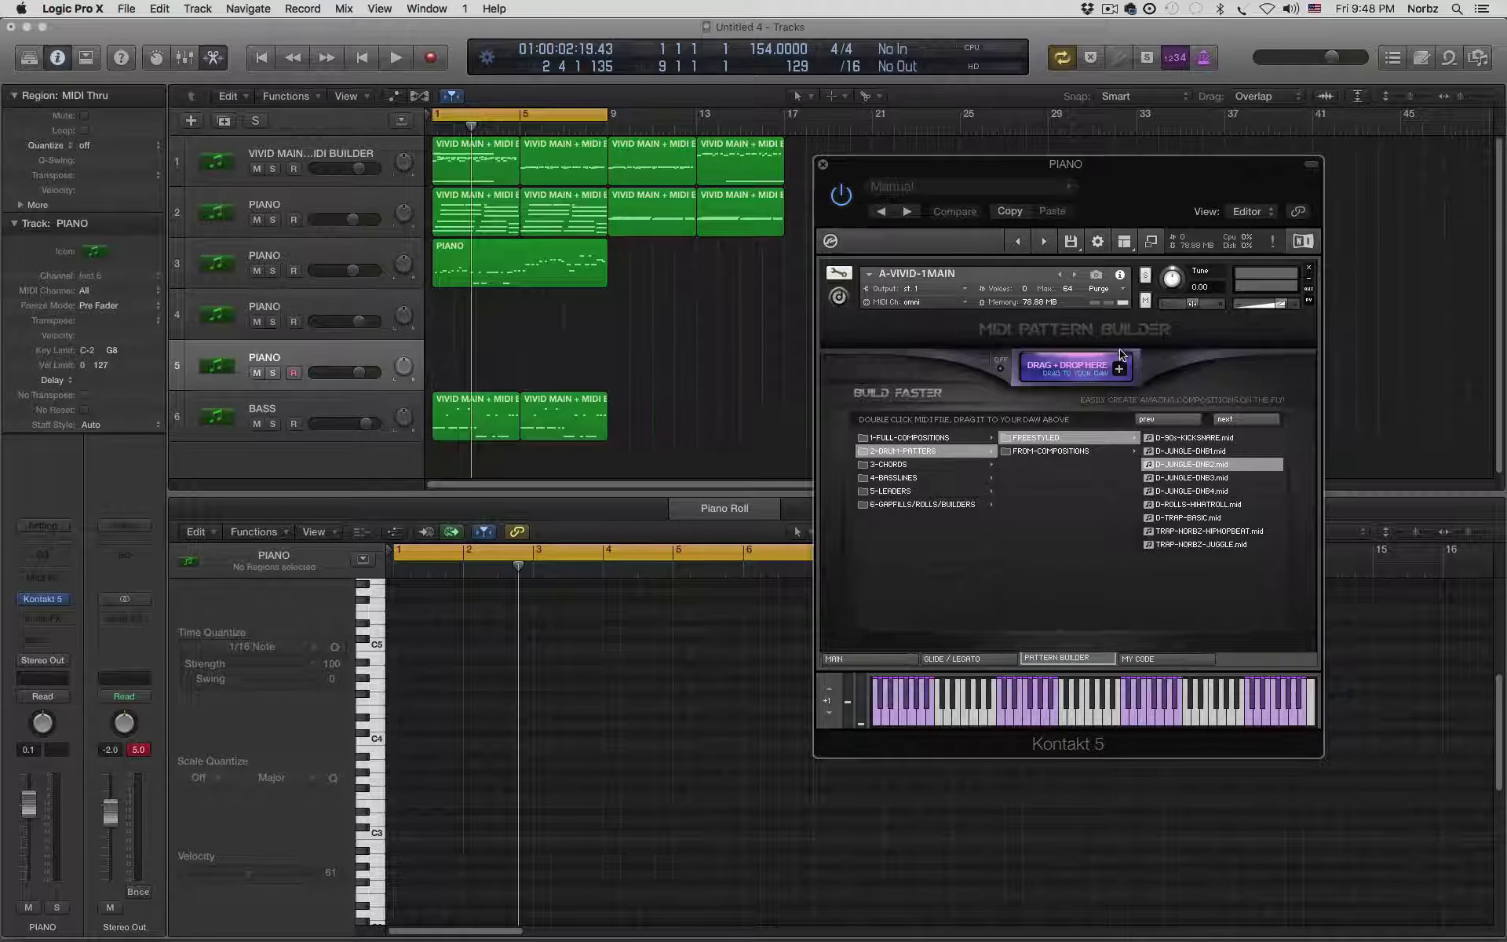
{"action": "left_click_drag", "start_coordinate": [1121, 355], "coordinate": [437, 361]}
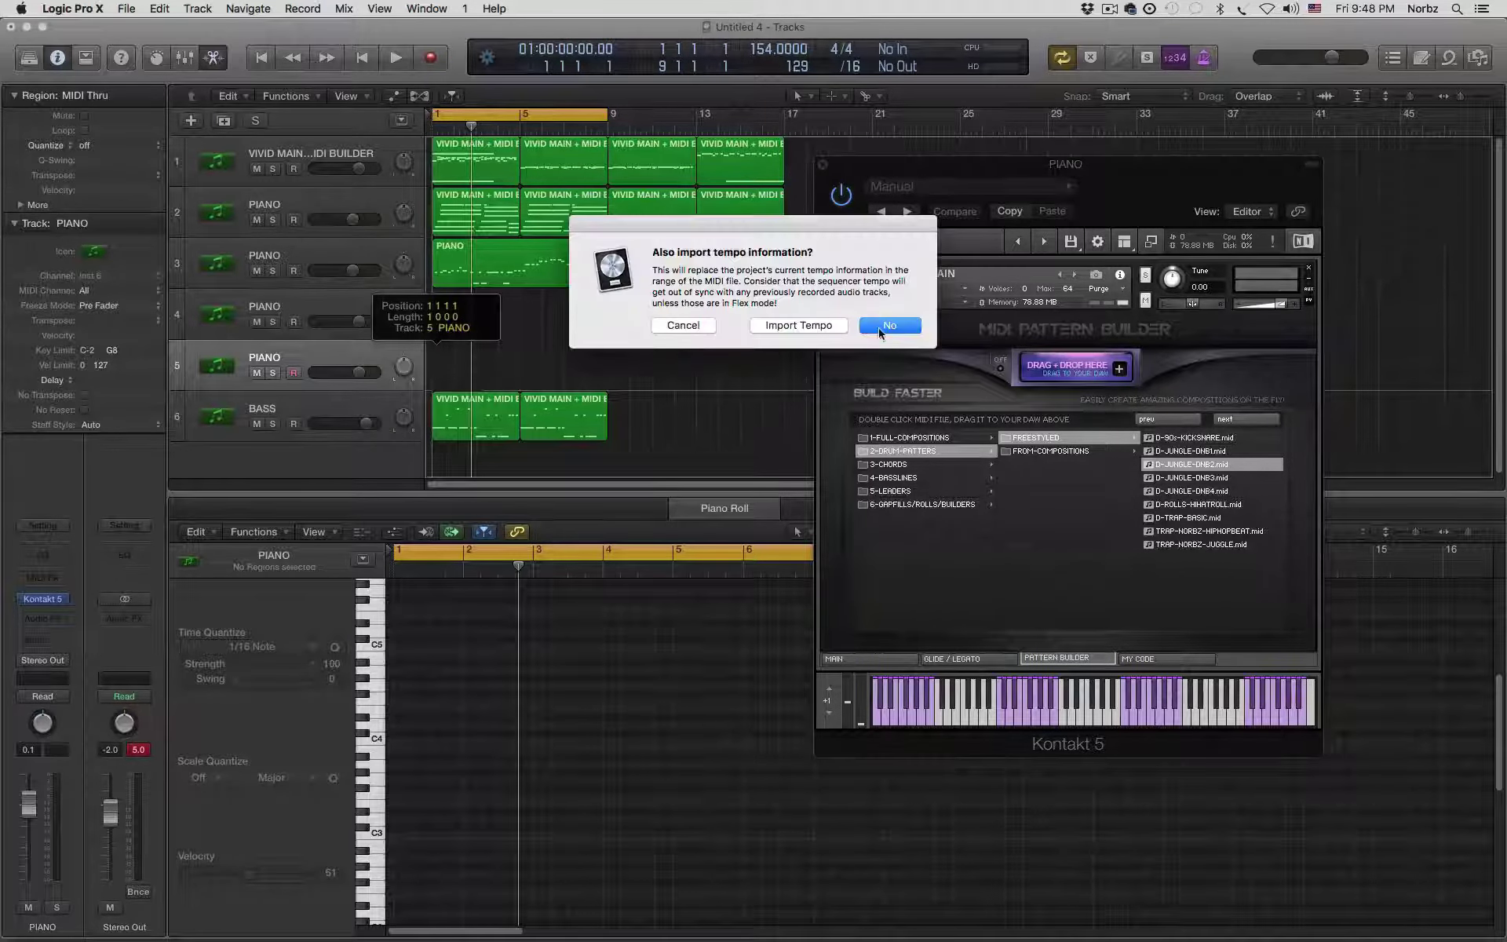
{"action": "left_click", "coordinate": [866, 326]}
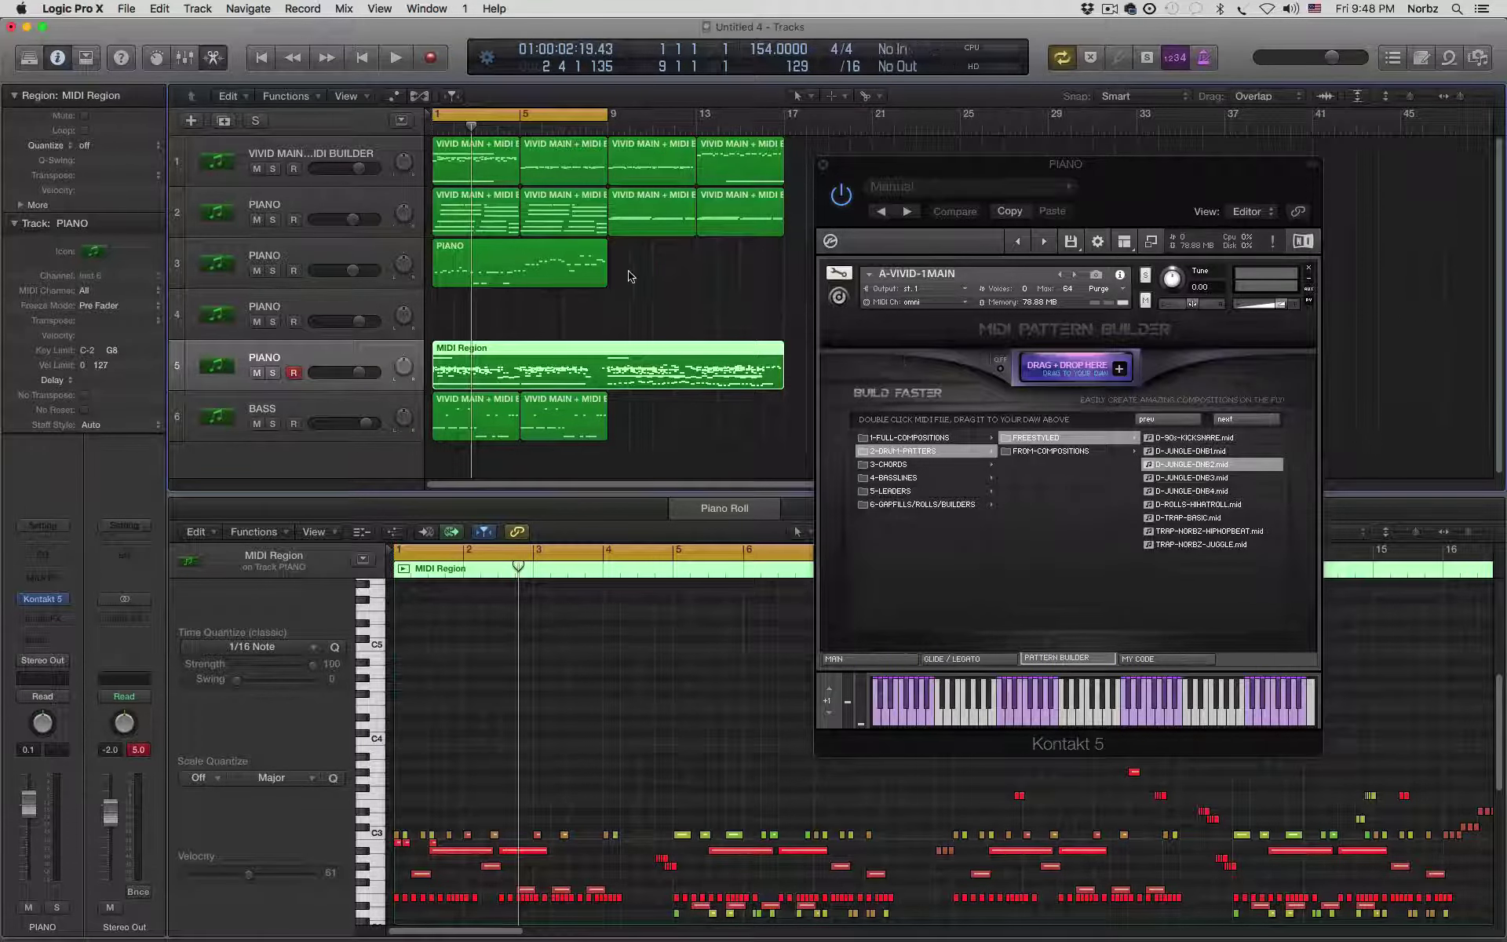
- Extend the cycle range to bar 17 and reopen the fifth track's Kontakt window, spreading the two instrument windows apart
{"action": "left_click_drag", "start_coordinate": [607, 116], "coordinate": [783, 116]}
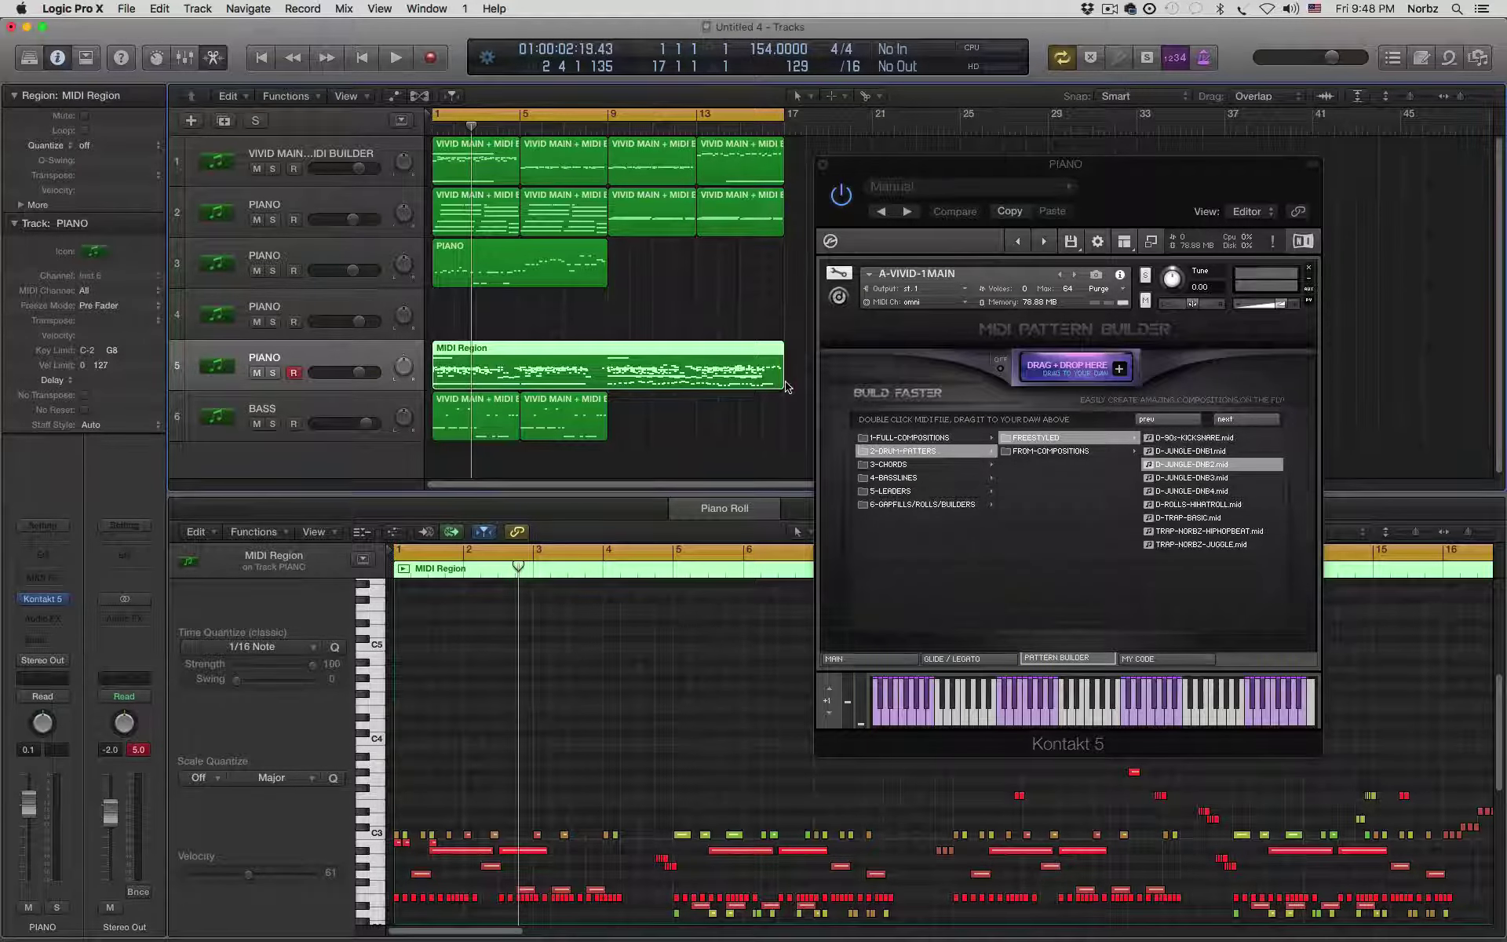
{"action": "left_click", "coordinate": [890, 660]}
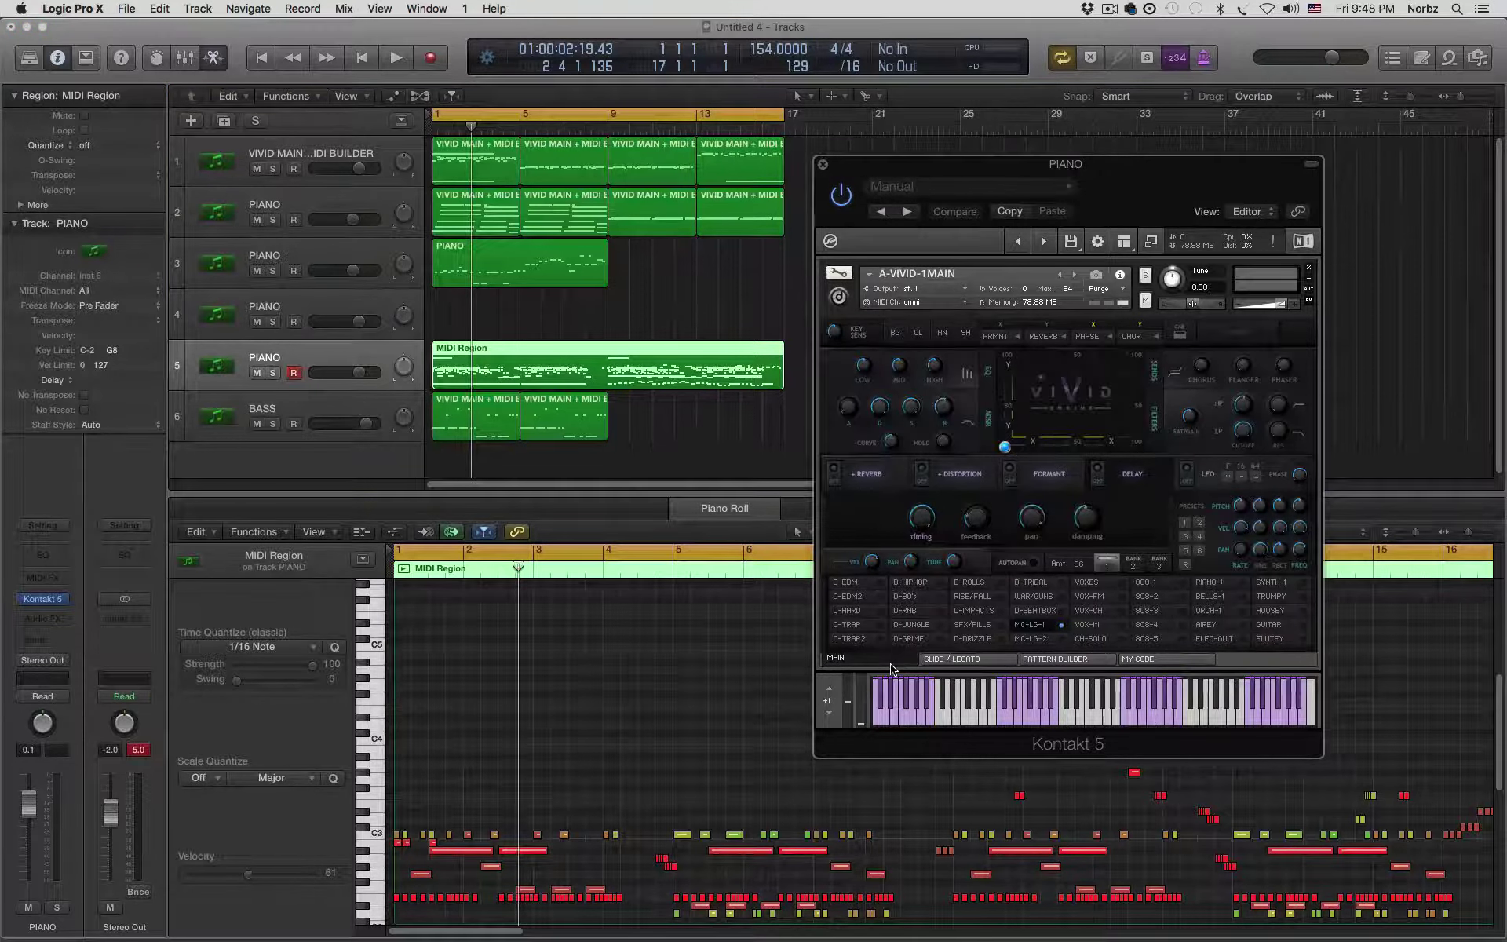
{"action": "left_click", "coordinate": [42, 599]}
{"action": "left_click_drag", "start_coordinate": [1024, 200], "coordinate": [1192, 139]}
{"action": "left_click_drag", "start_coordinate": [706, 266], "coordinate": [859, 589]}
- Try the fourth and fifth tracks' instruments in turn and move the D-JUNGLE Kontakt window clear of the arrangement
{"action": "left_click", "coordinate": [600, 314]}
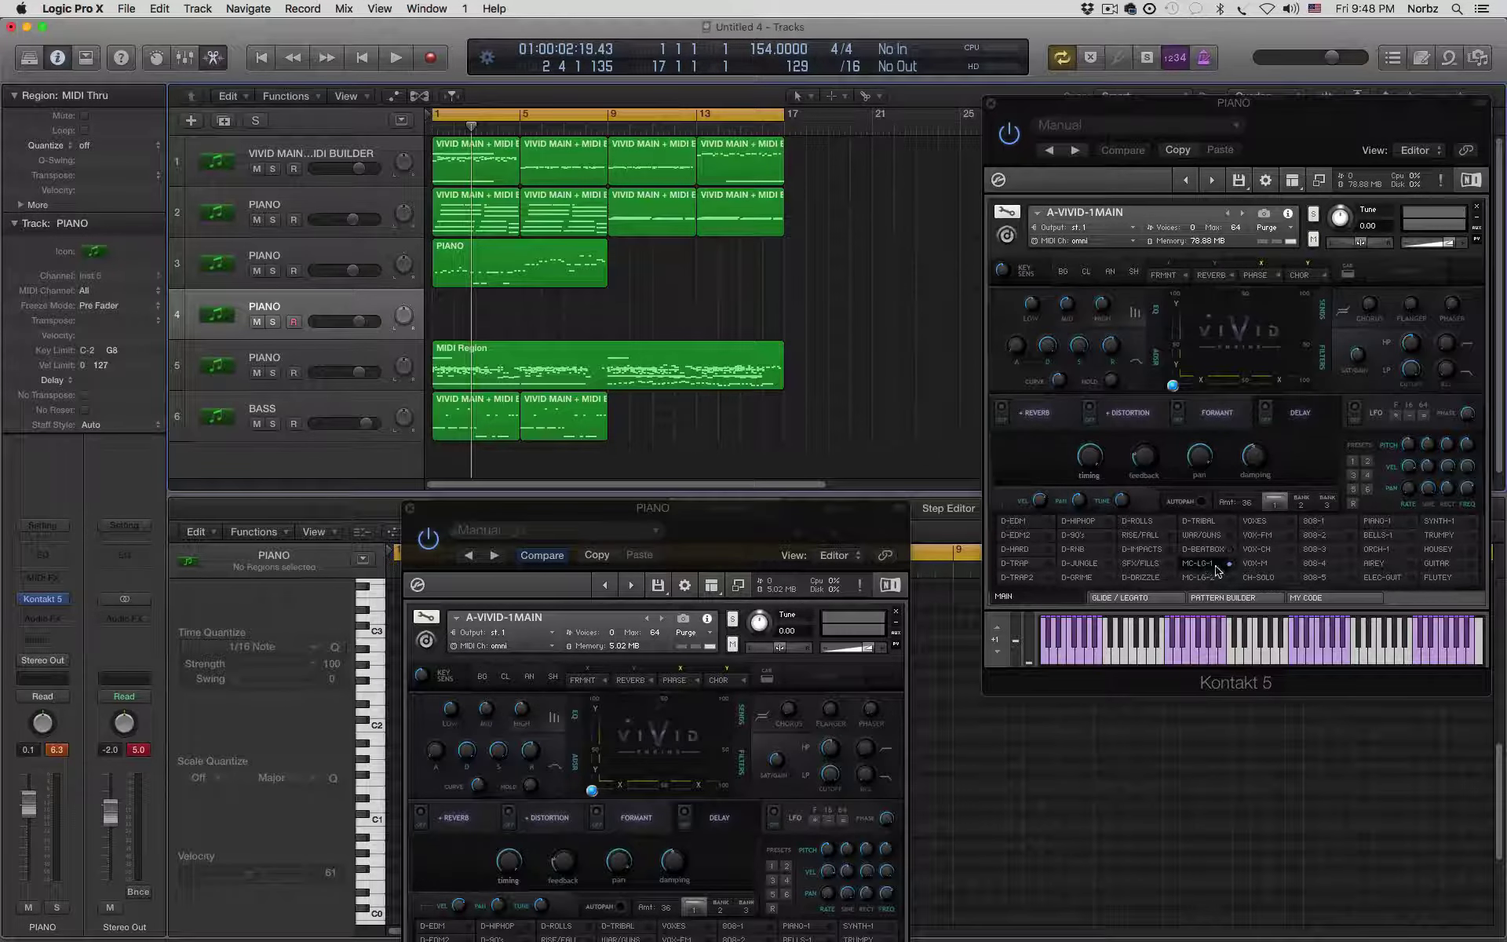
{"action": "left_click", "coordinate": [1223, 597]}
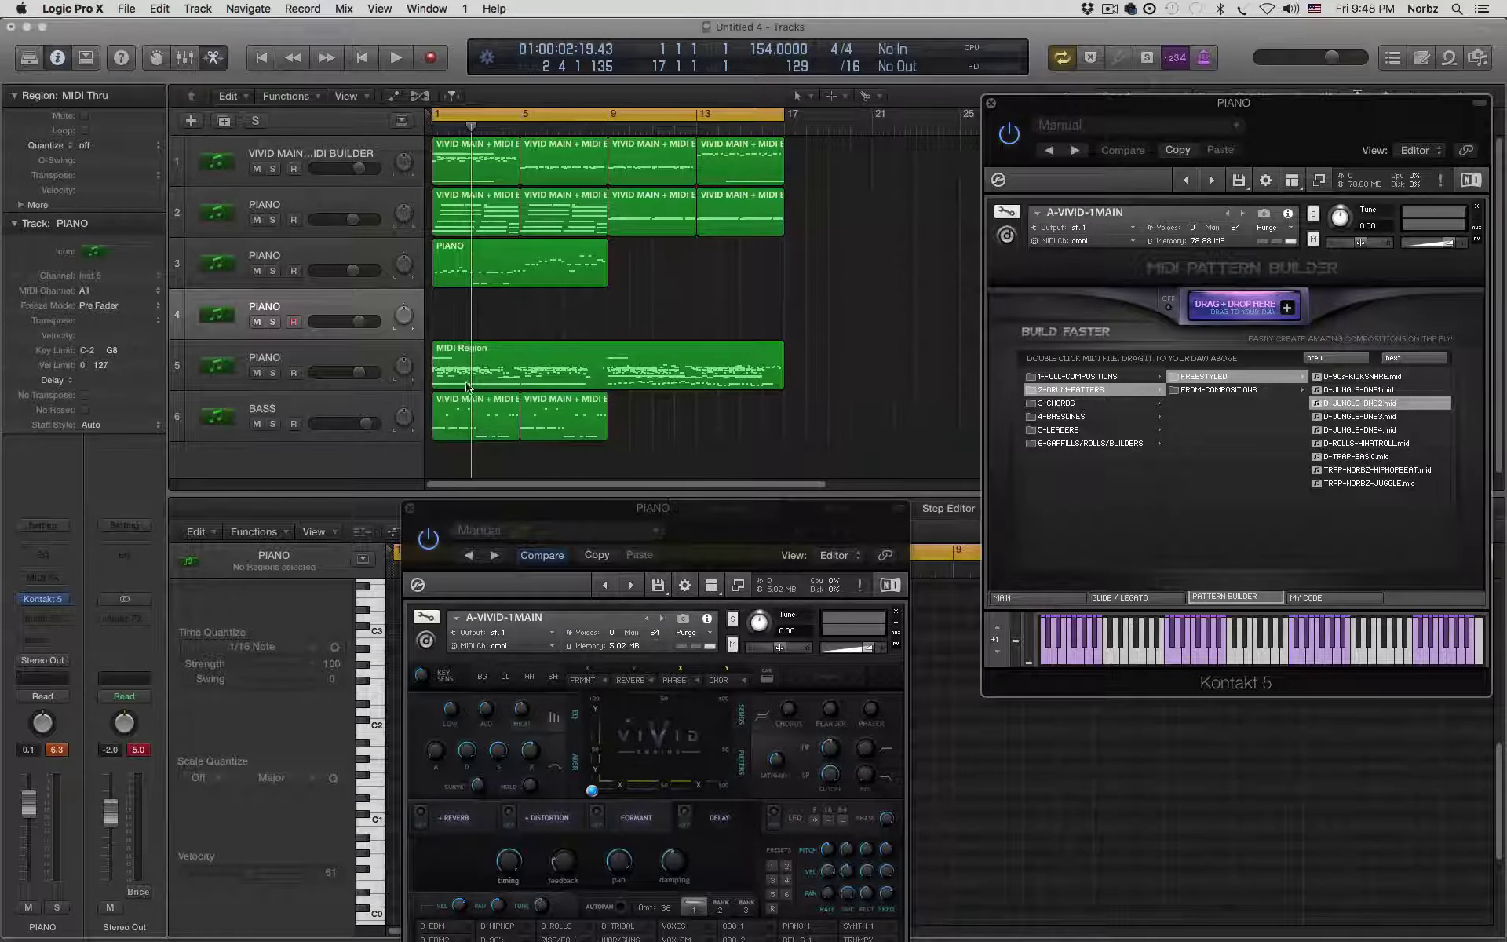
{"action": "left_click_drag", "start_coordinate": [698, 546], "coordinate": [695, 392]}
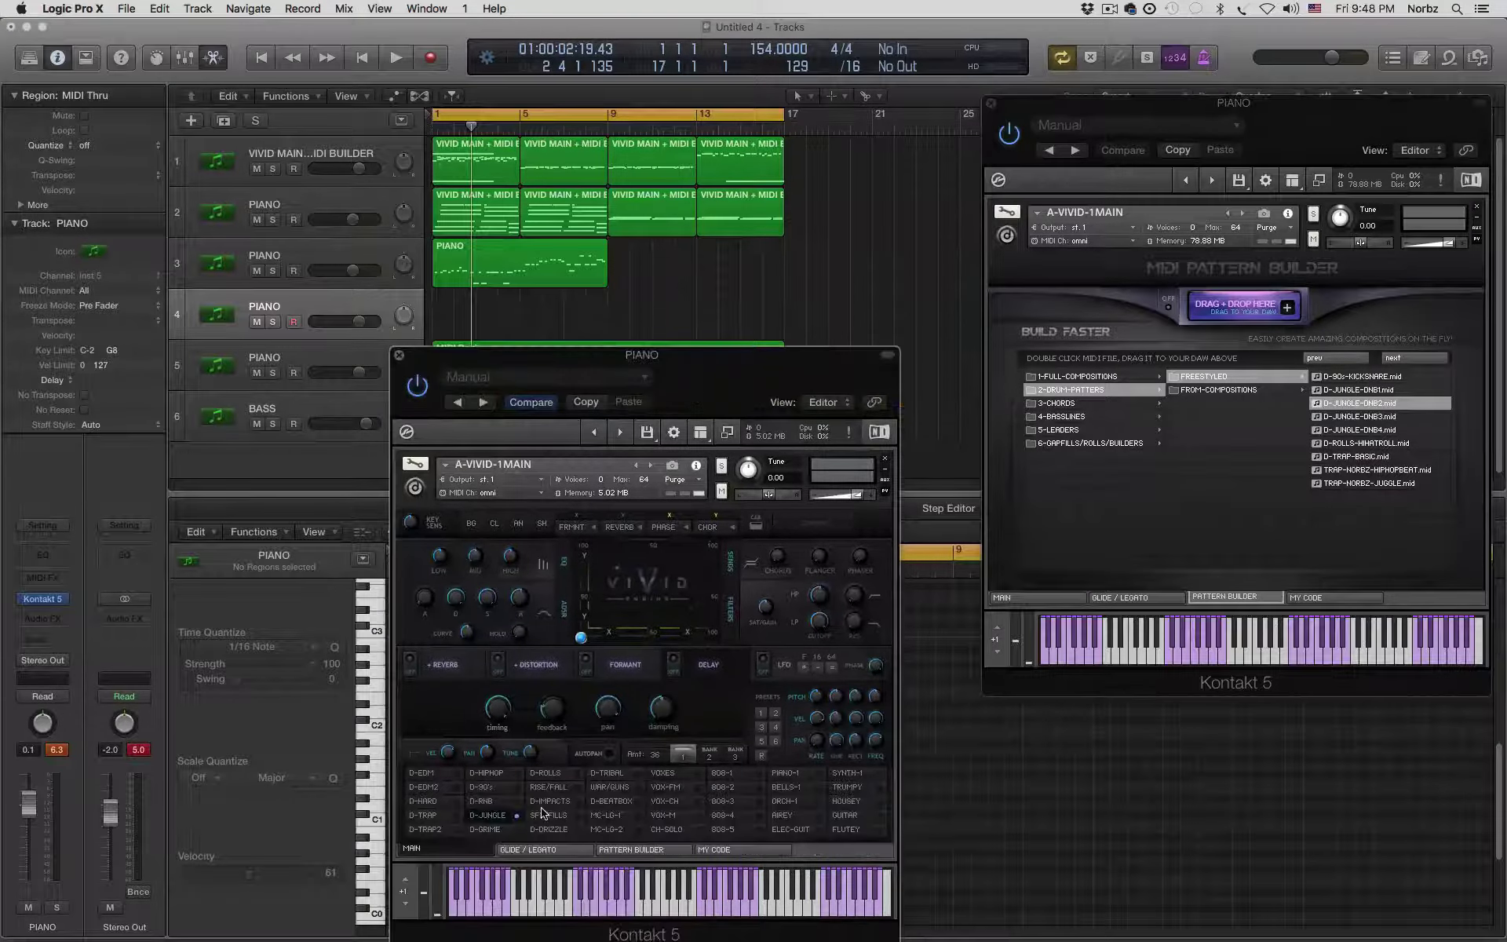
{"action": "left_click", "coordinate": [1002, 597]}
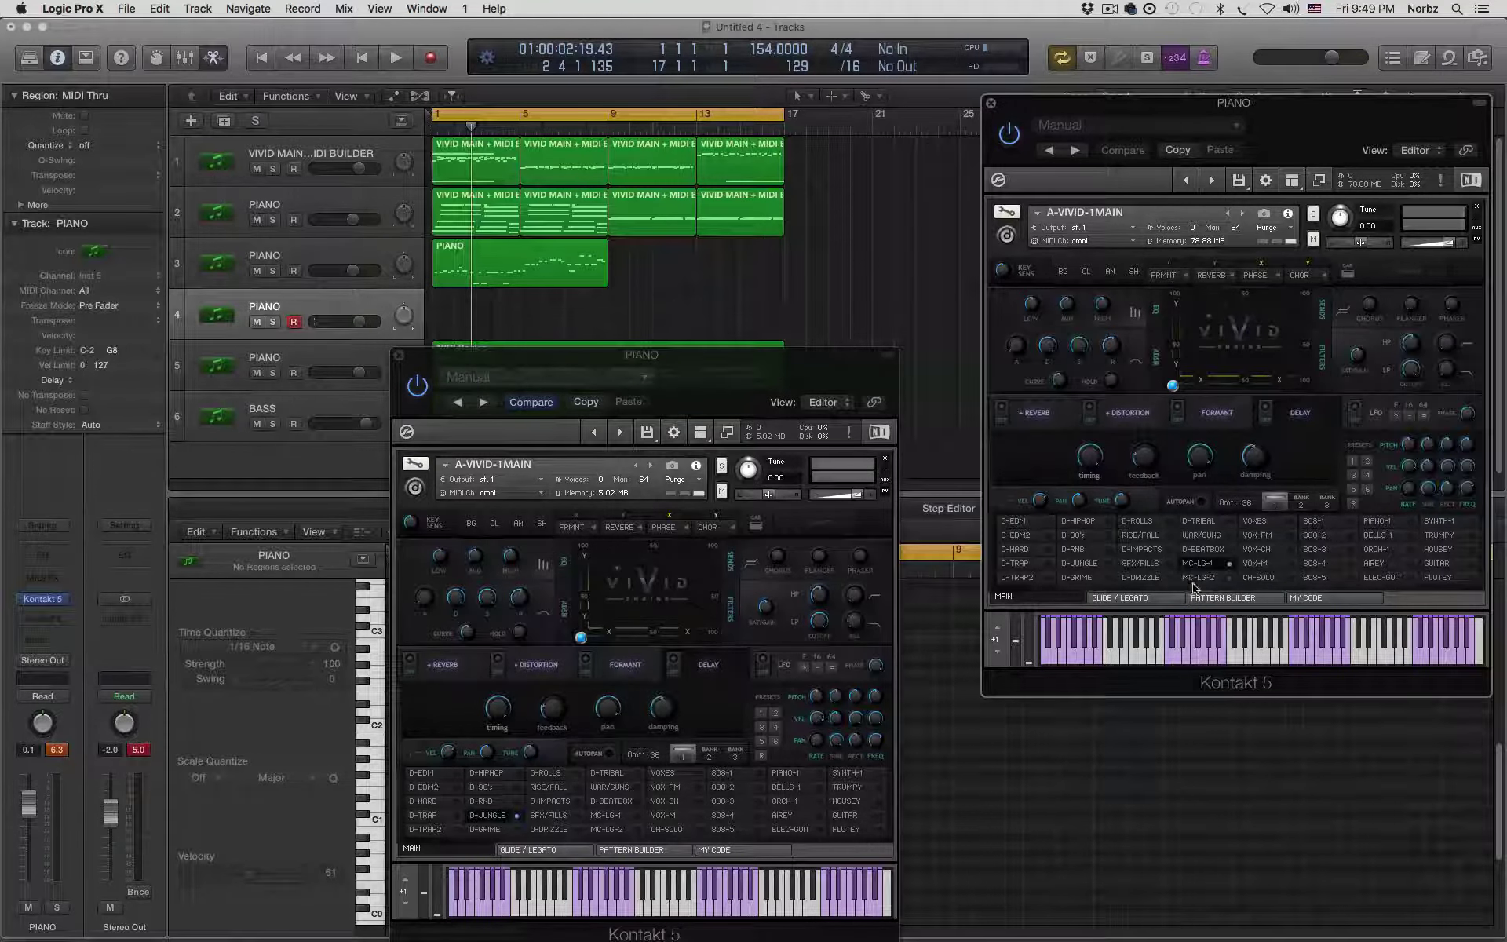
{"action": "left_click", "coordinate": [1199, 580]}
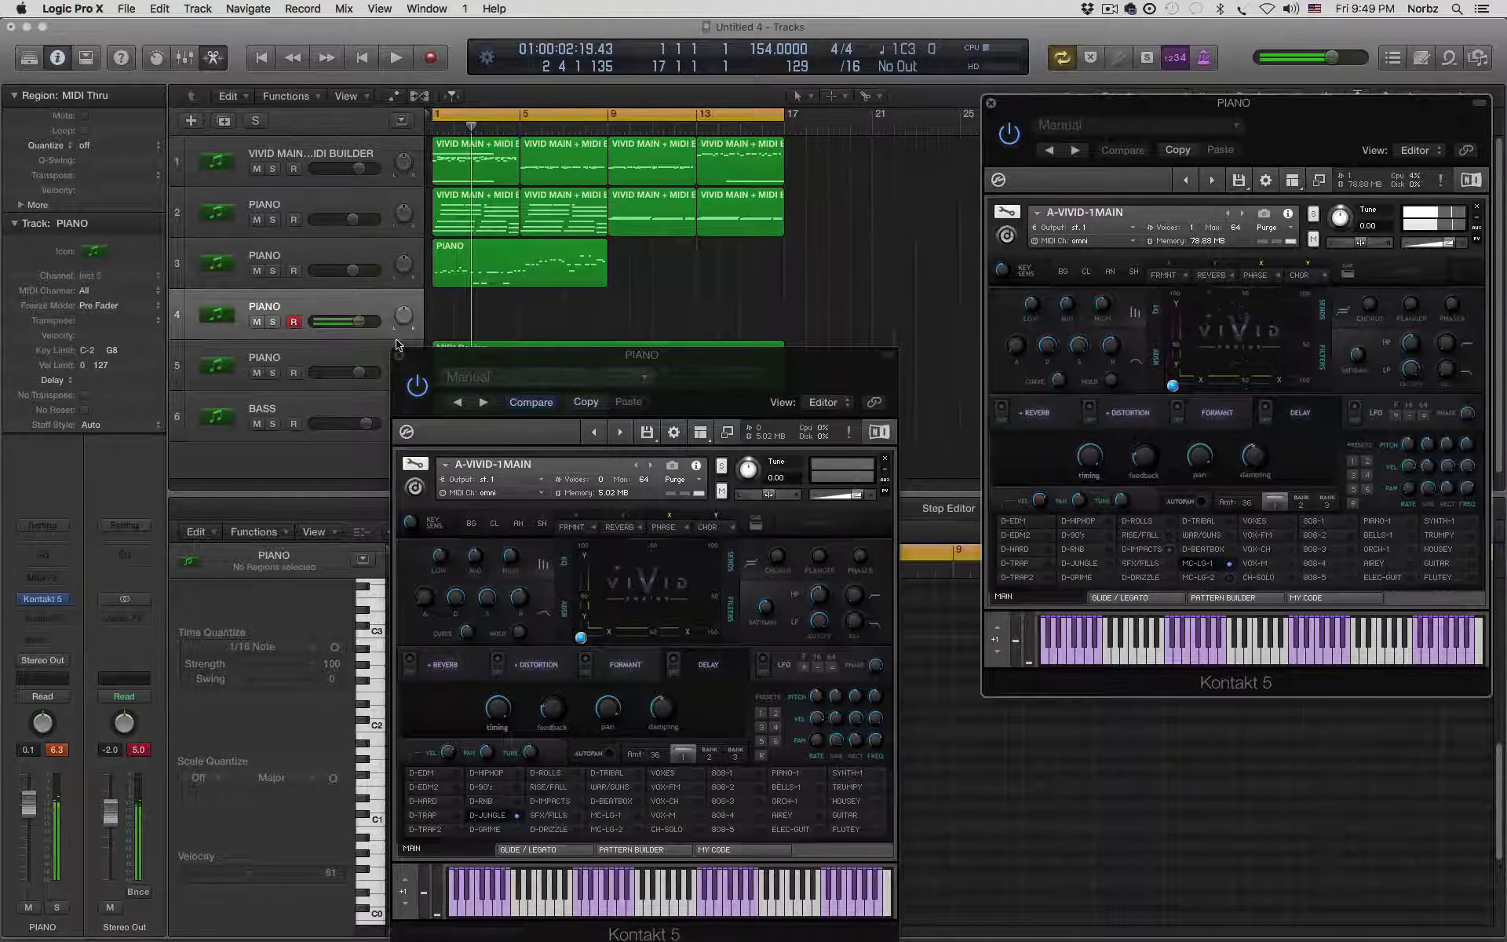
{"action": "left_click", "coordinate": [367, 349]}
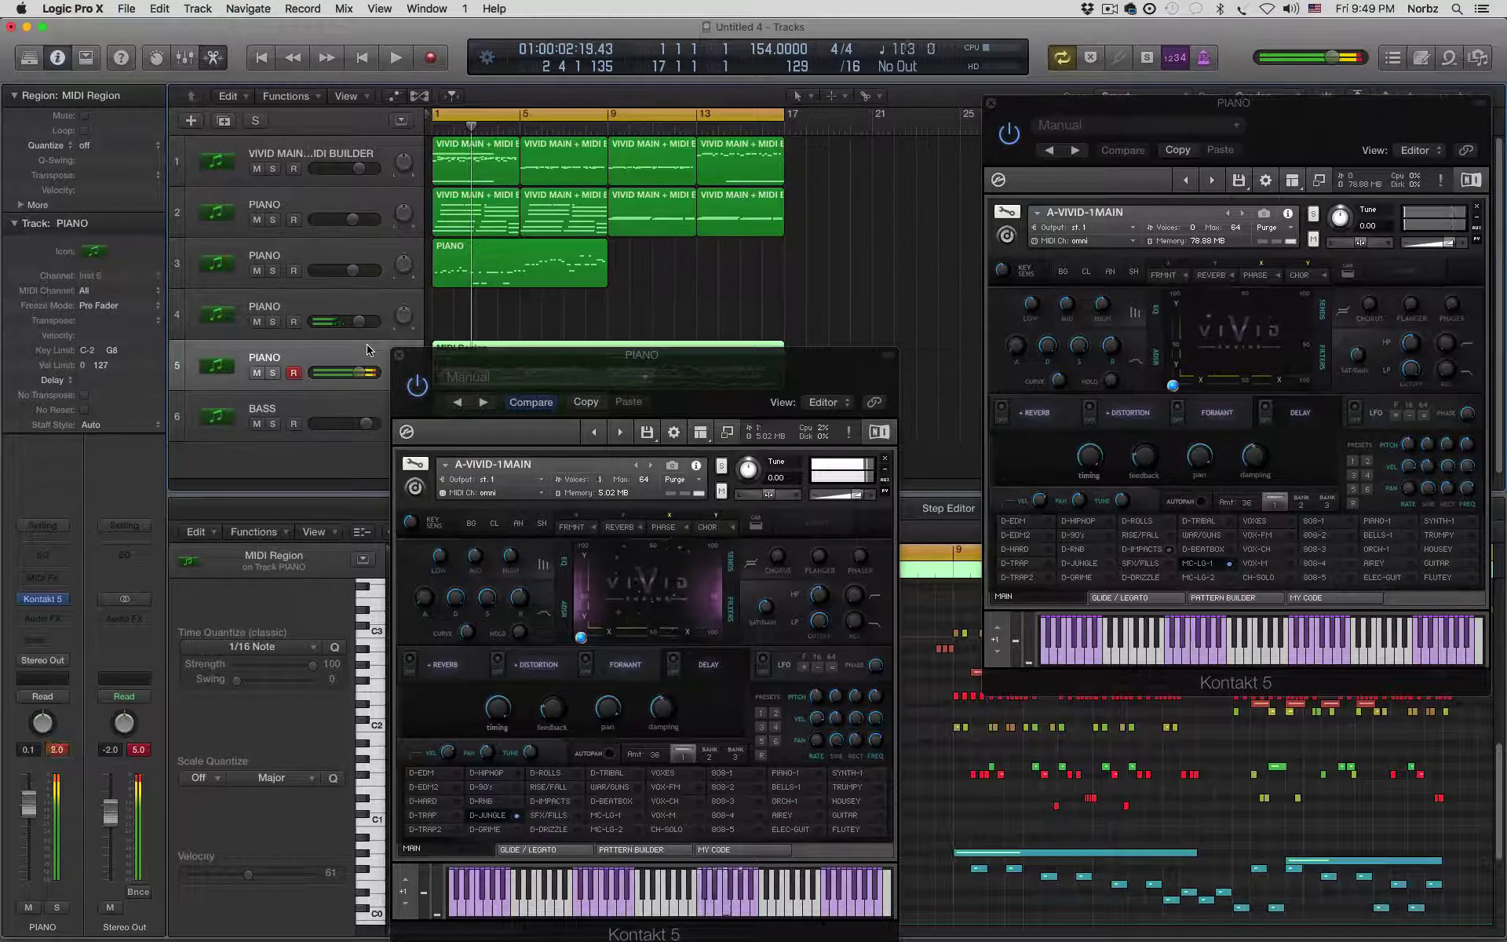
{"action": "left_click_drag", "start_coordinate": [720, 354], "coordinate": [1228, 214]}
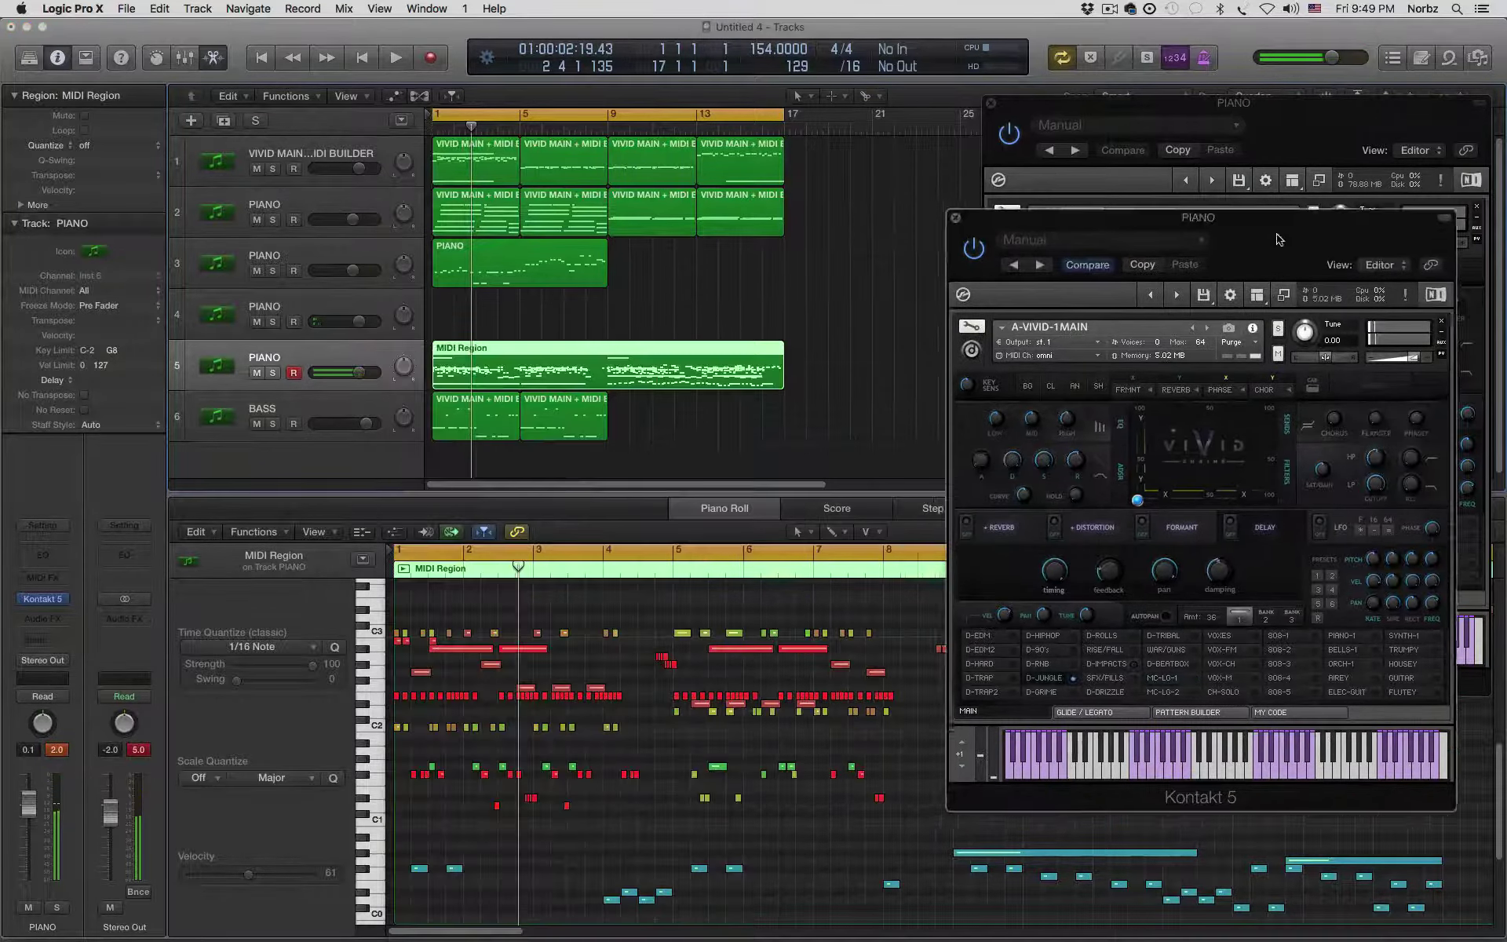
- Audition the imported jungle pattern soloed, and play the mix from the start with the first and third tracks muted
{"action": "left_click", "coordinate": [609, 369]}
{"action": "left_click", "coordinate": [273, 373]}
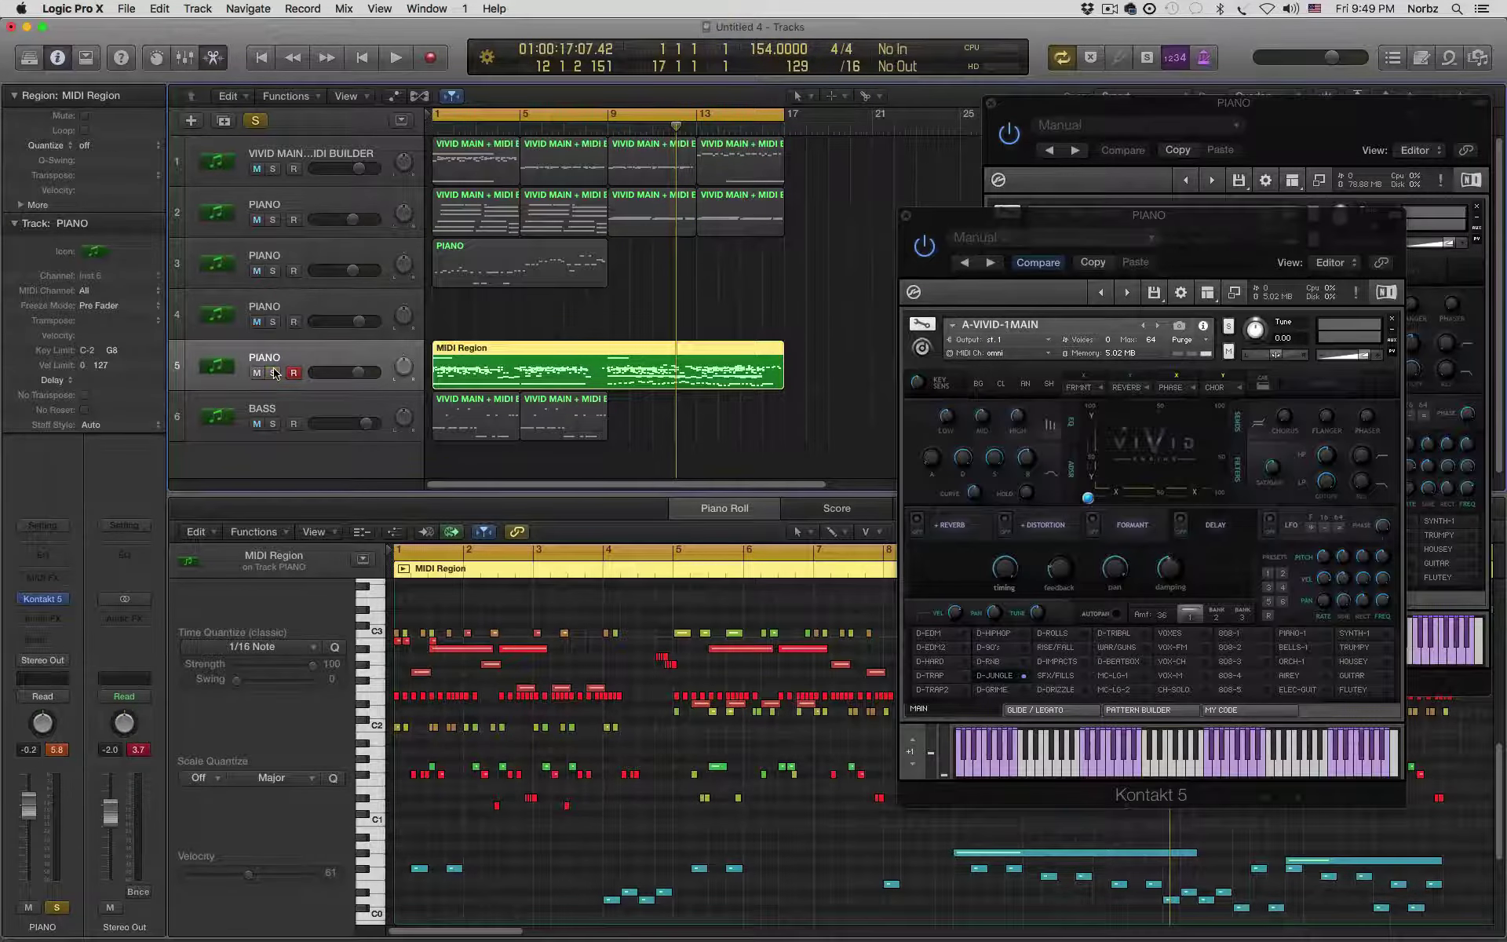
{"action": "left_click", "coordinate": [257, 168]}
{"action": "key", "text": "Return"}
{"action": "key", "text": "space"}
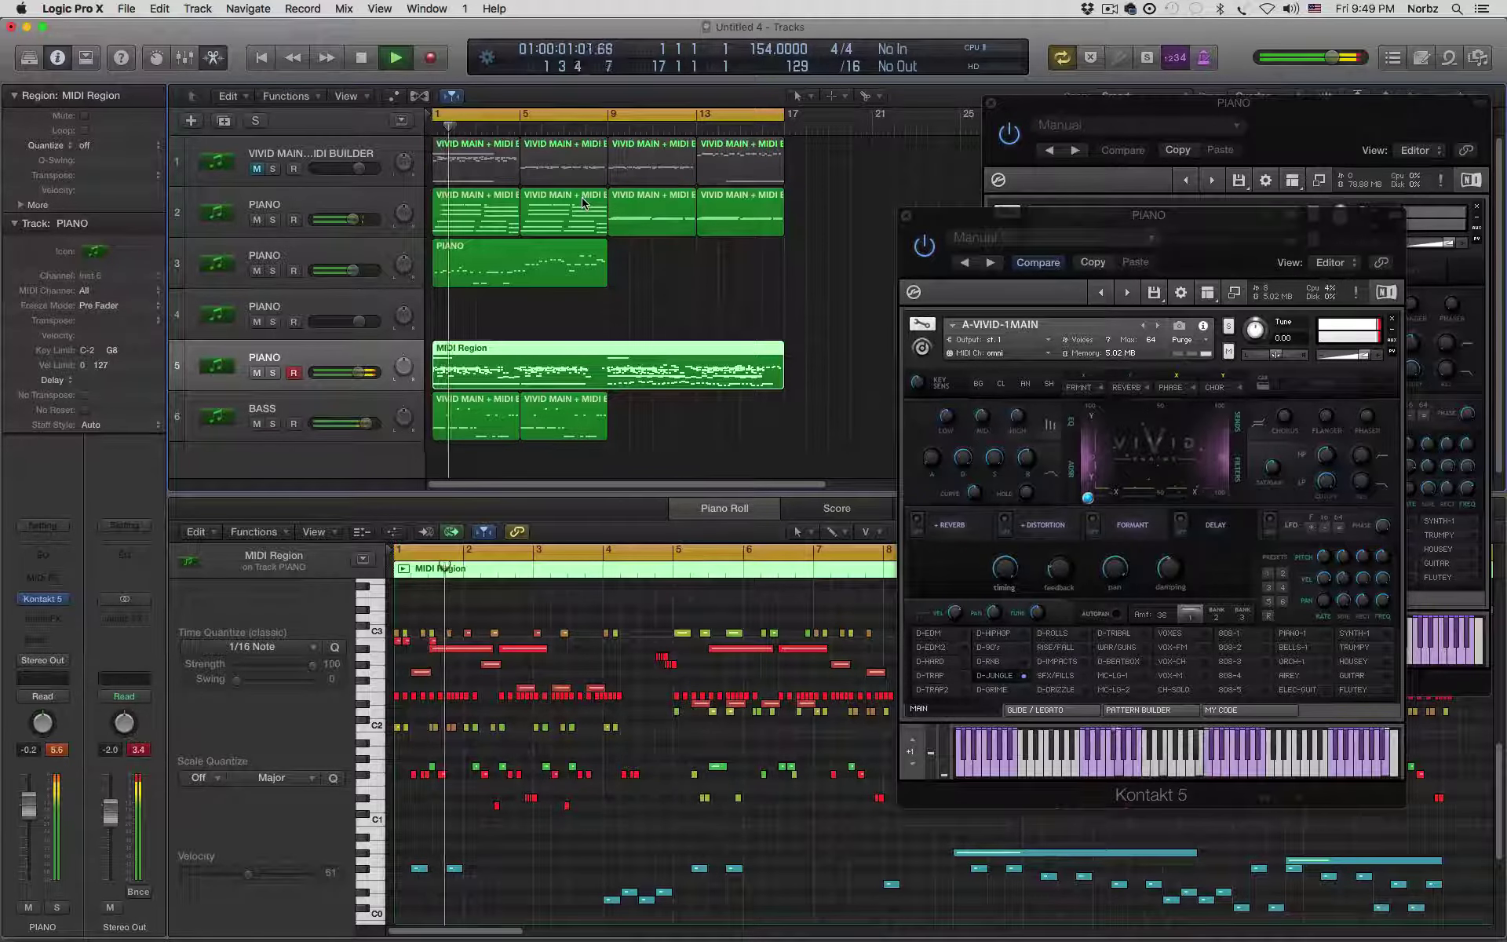
{"action": "left_click", "coordinate": [257, 271]}
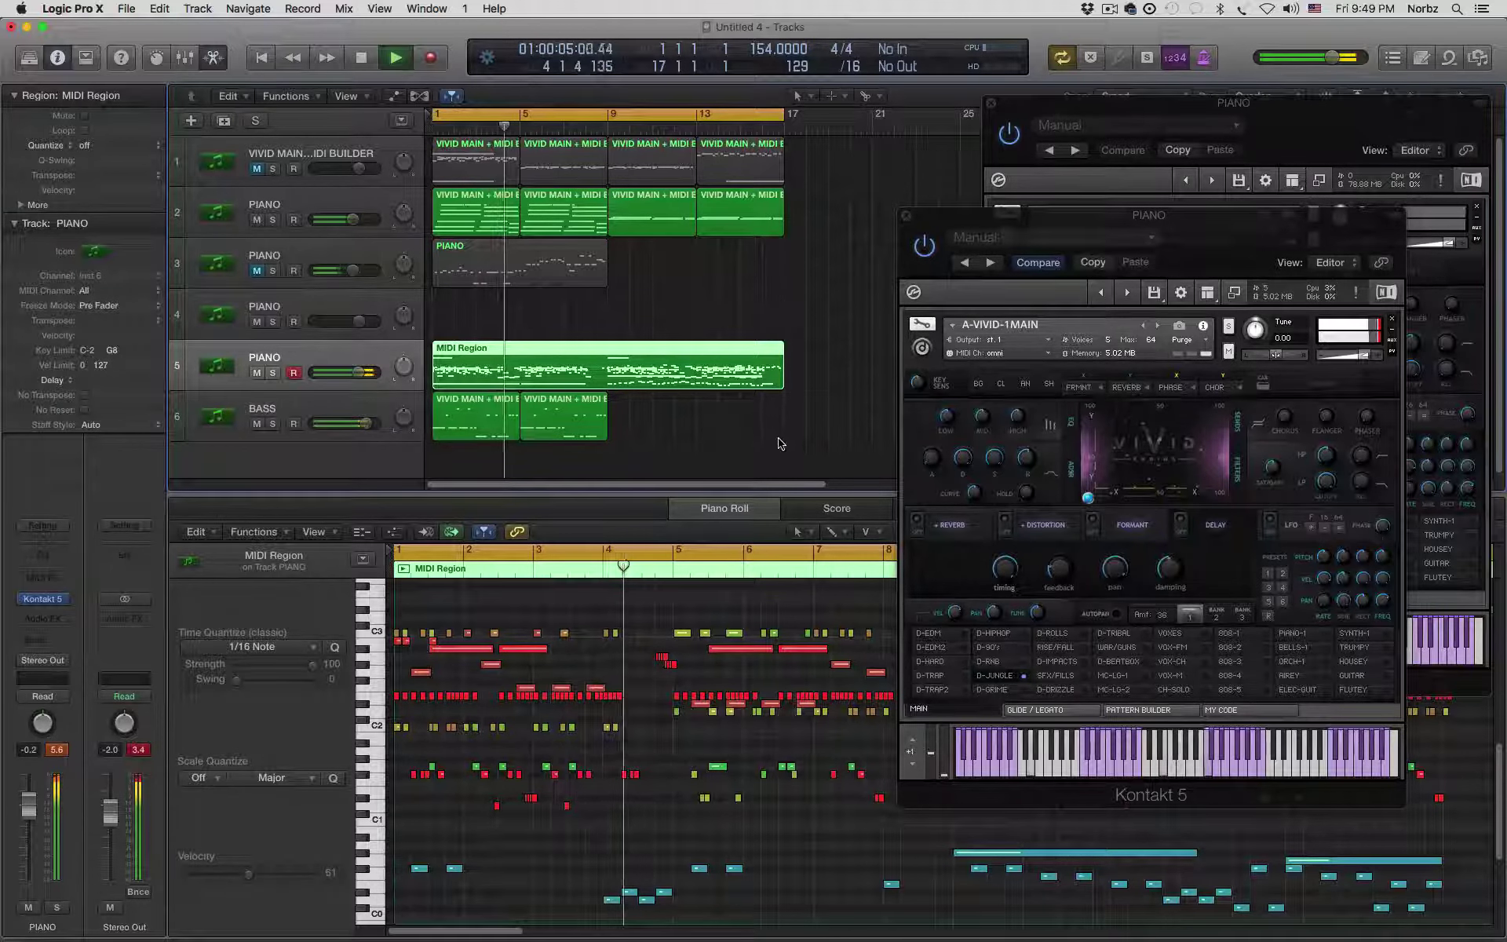
- Copy the two bass regions to fill bars 9 to 17 and set the project tempo to 170
{"action": "left_click_drag", "start_coordinate": [780, 444], "coordinate": [664, 428]}
{"action": "left_click", "coordinate": [676, 315]}
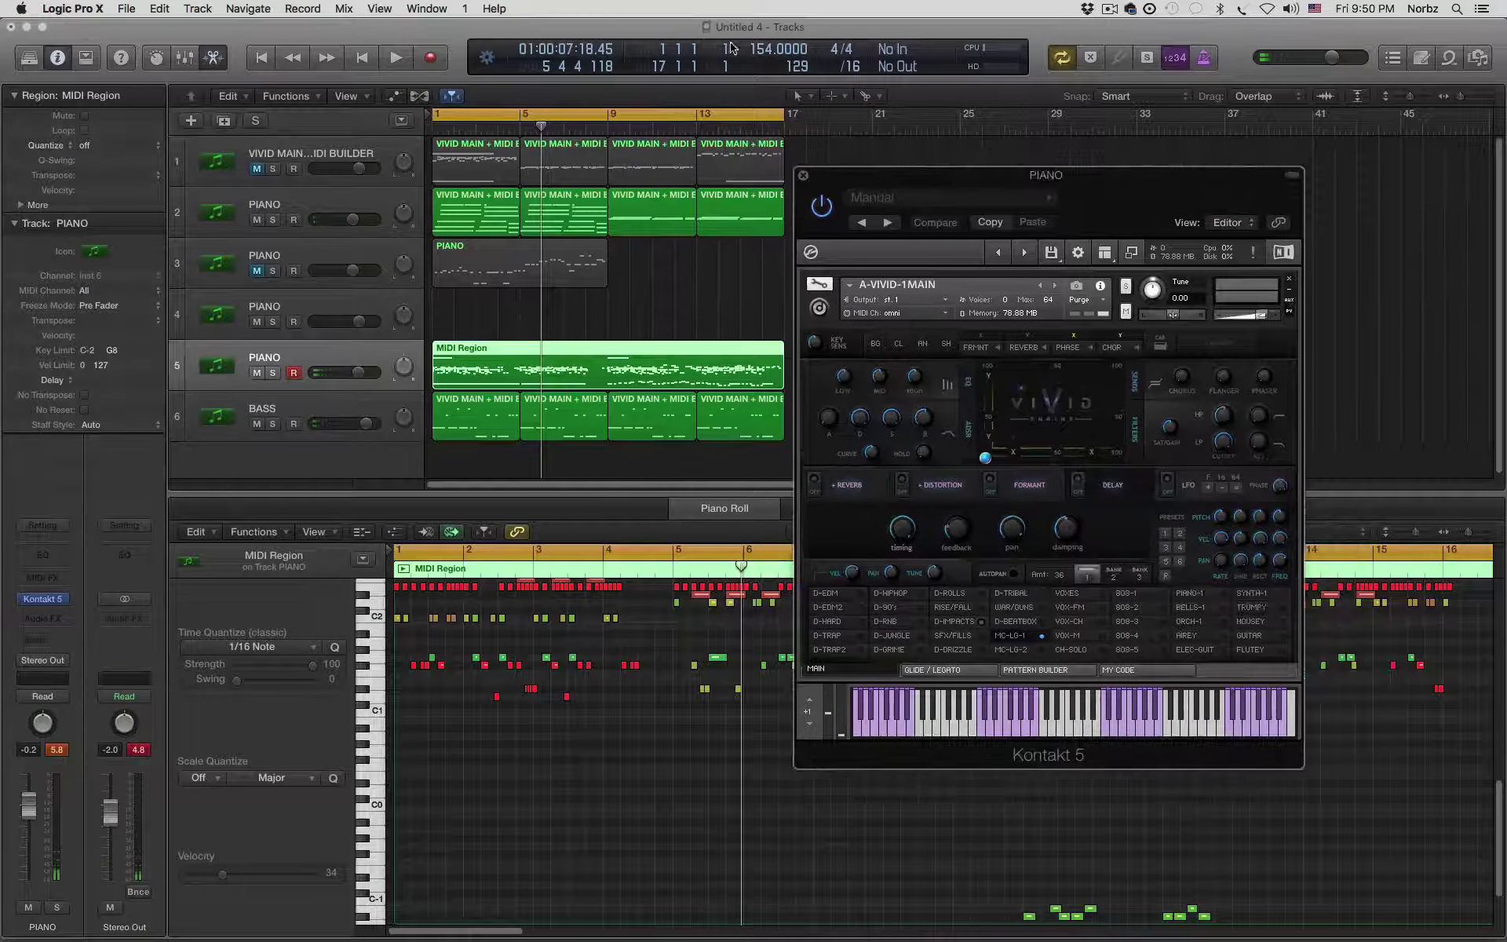
{"action": "left_click_drag", "start_coordinate": [777, 50], "coordinate": [777, 39]}
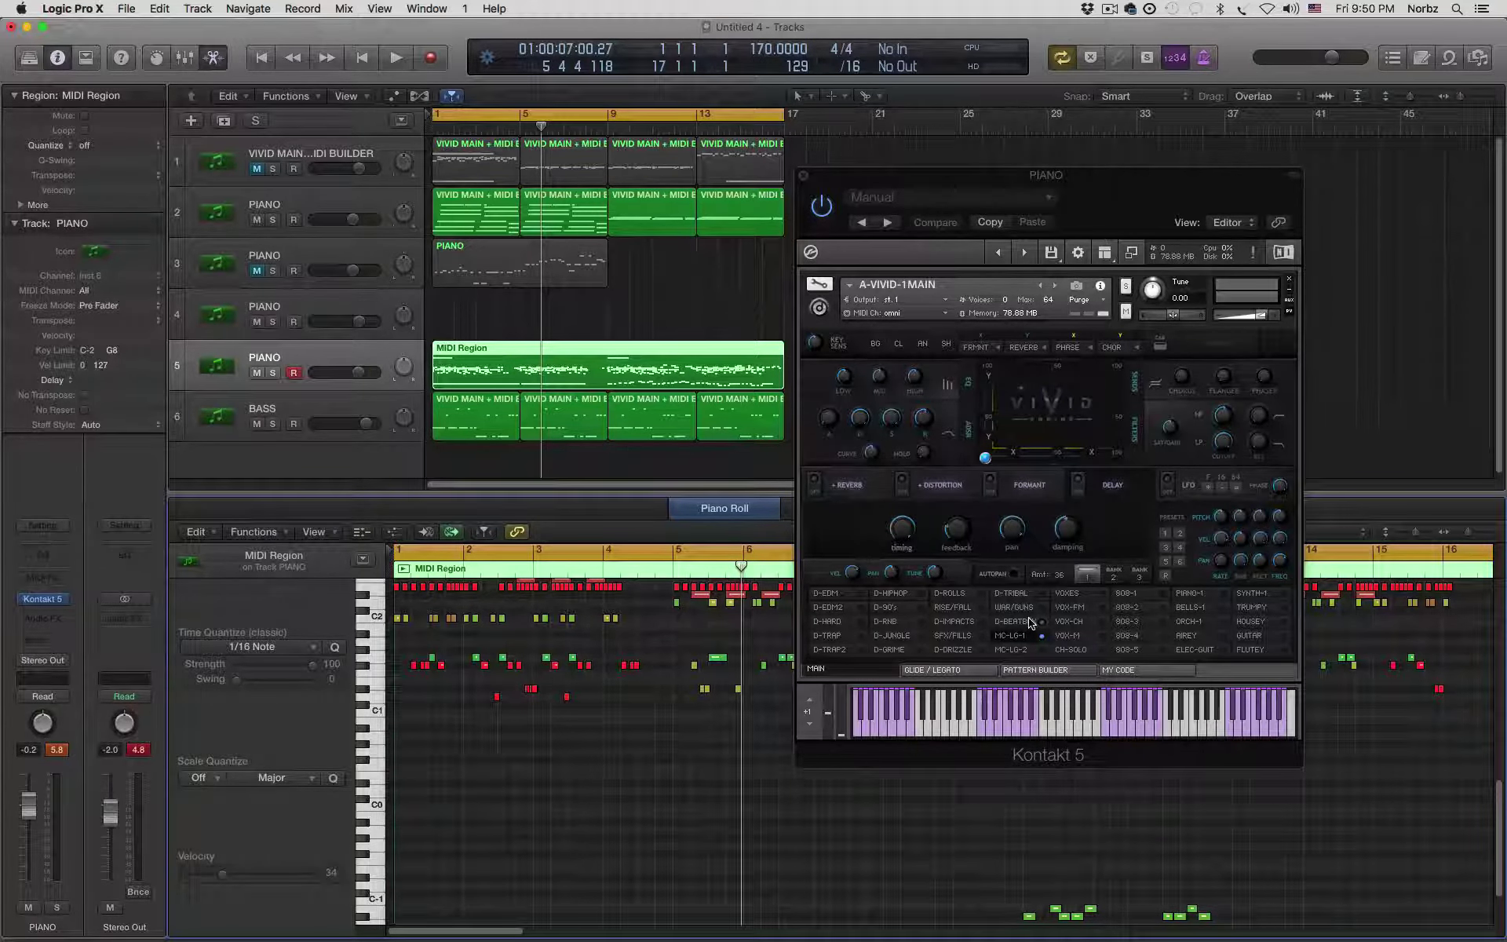
- Audition MC-LG-1 on the fourth track over the mix, and load MC-LG-2 on the same track
{"action": "left_click", "coordinate": [349, 304]}
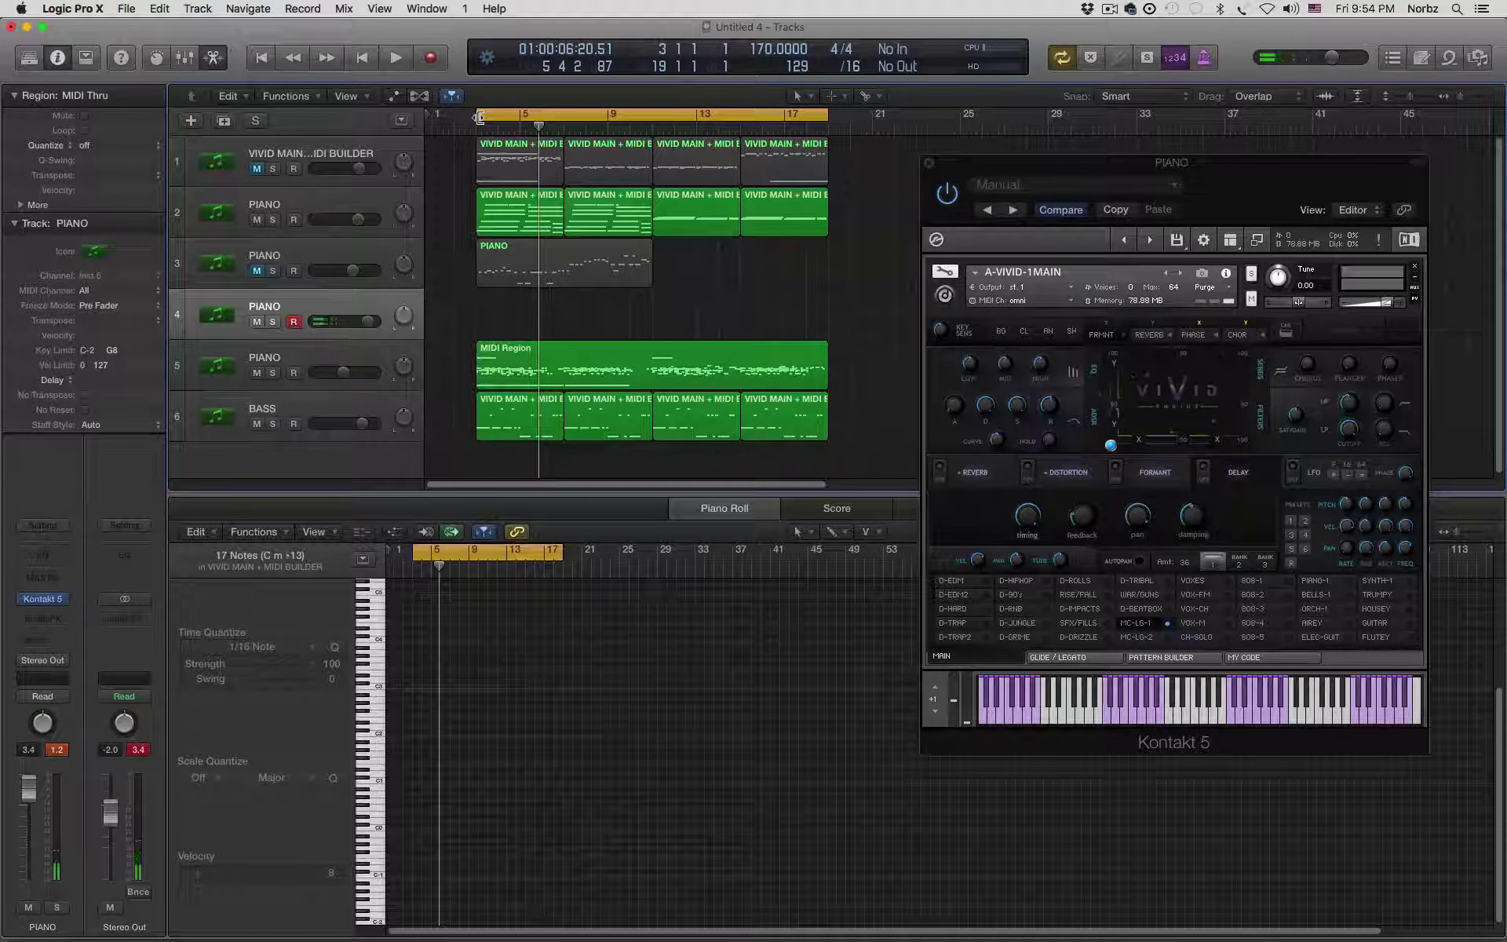
{"action": "key", "text": "space"}
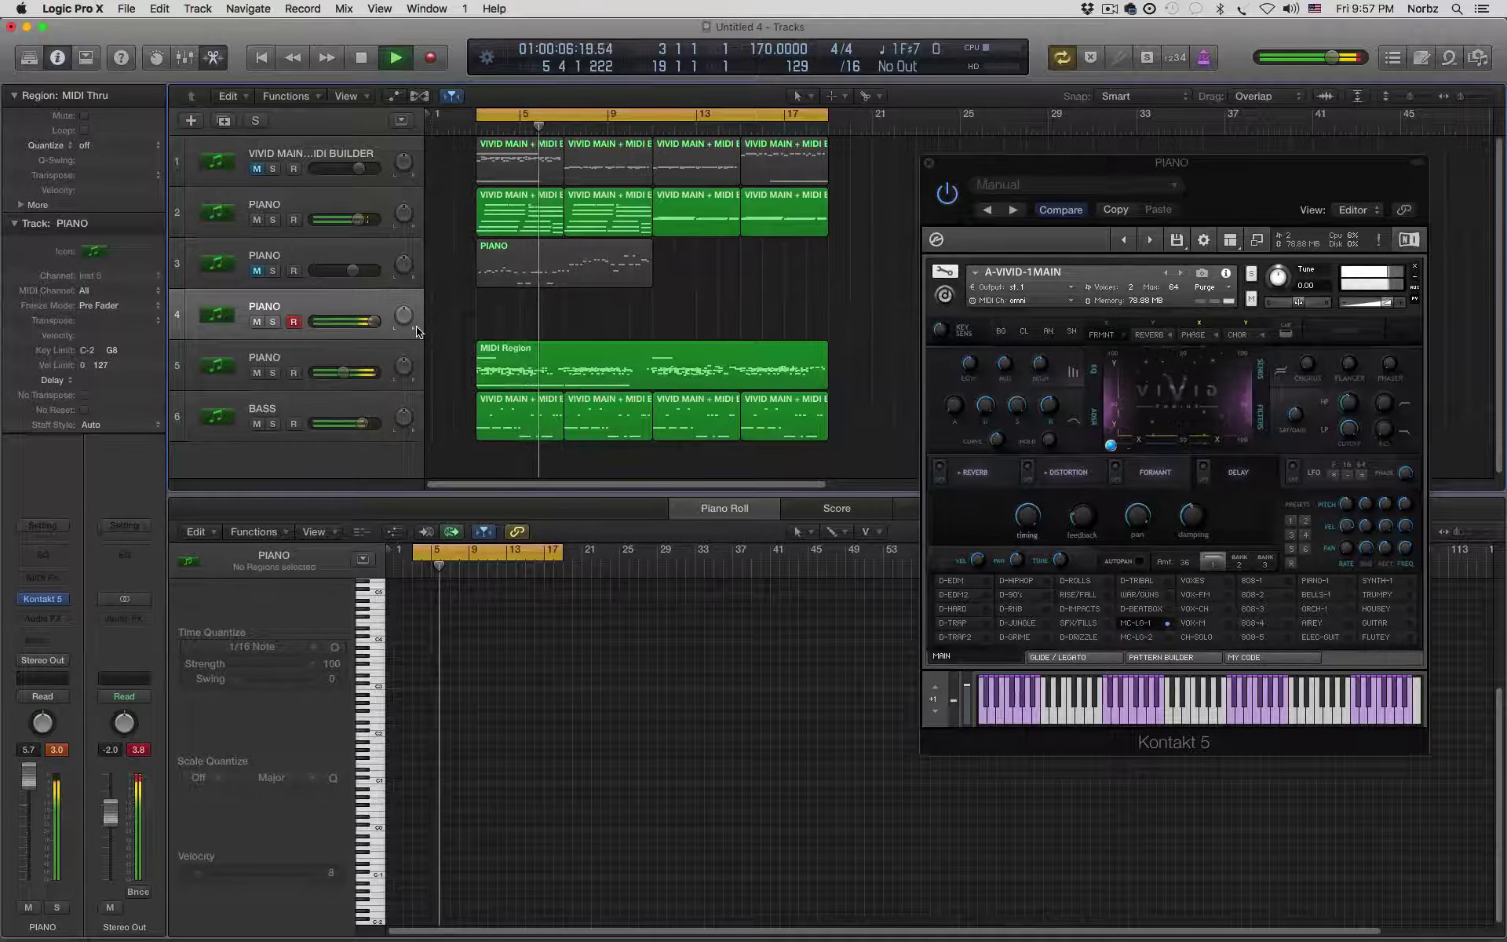
{"action": "key", "text": "Return"}
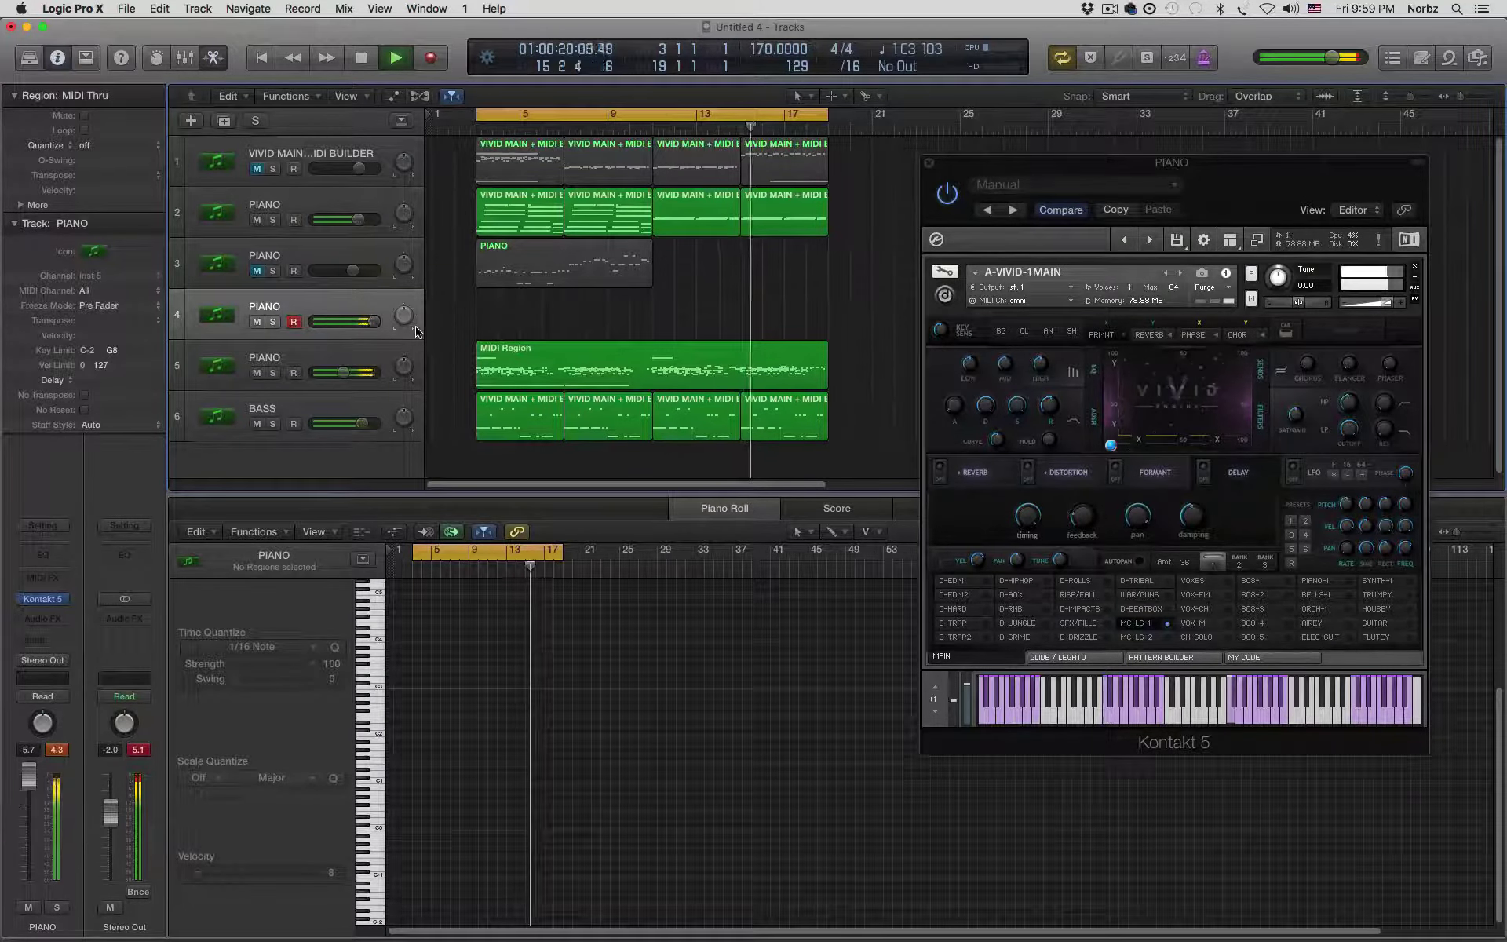
{"action": "key", "text": "space"}
{"action": "left_click_drag", "start_coordinate": [1270, 193], "coordinate": [1202, 165]}
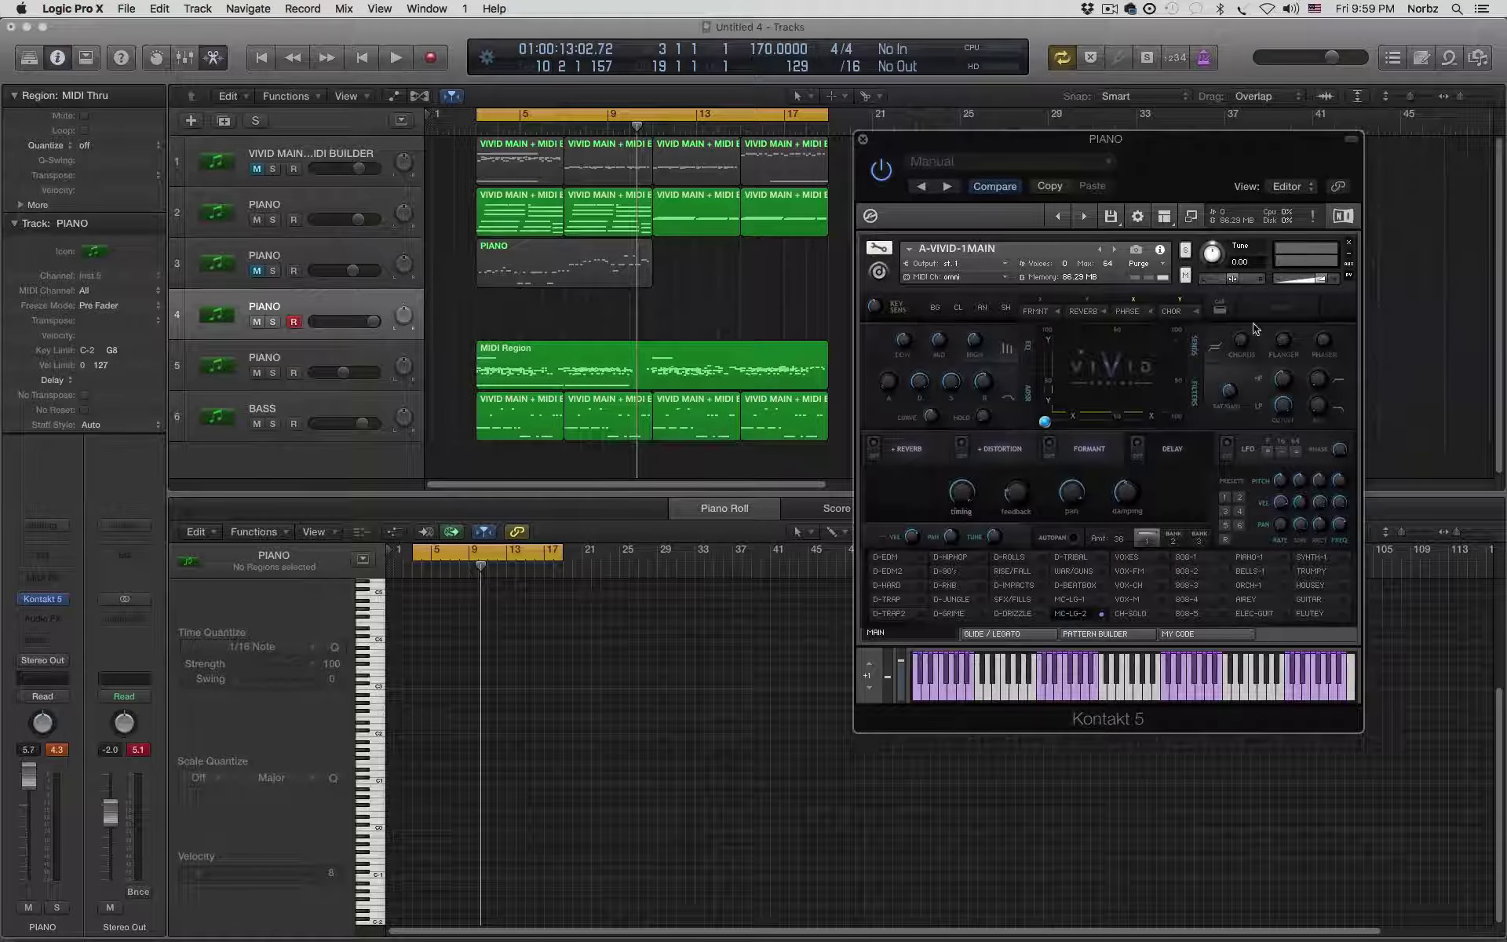
- Load VOXES on the fourth track and play it with the mix while lowering the track's volume to -2.6 dB
{"action": "left_click", "coordinate": [1147, 561]}
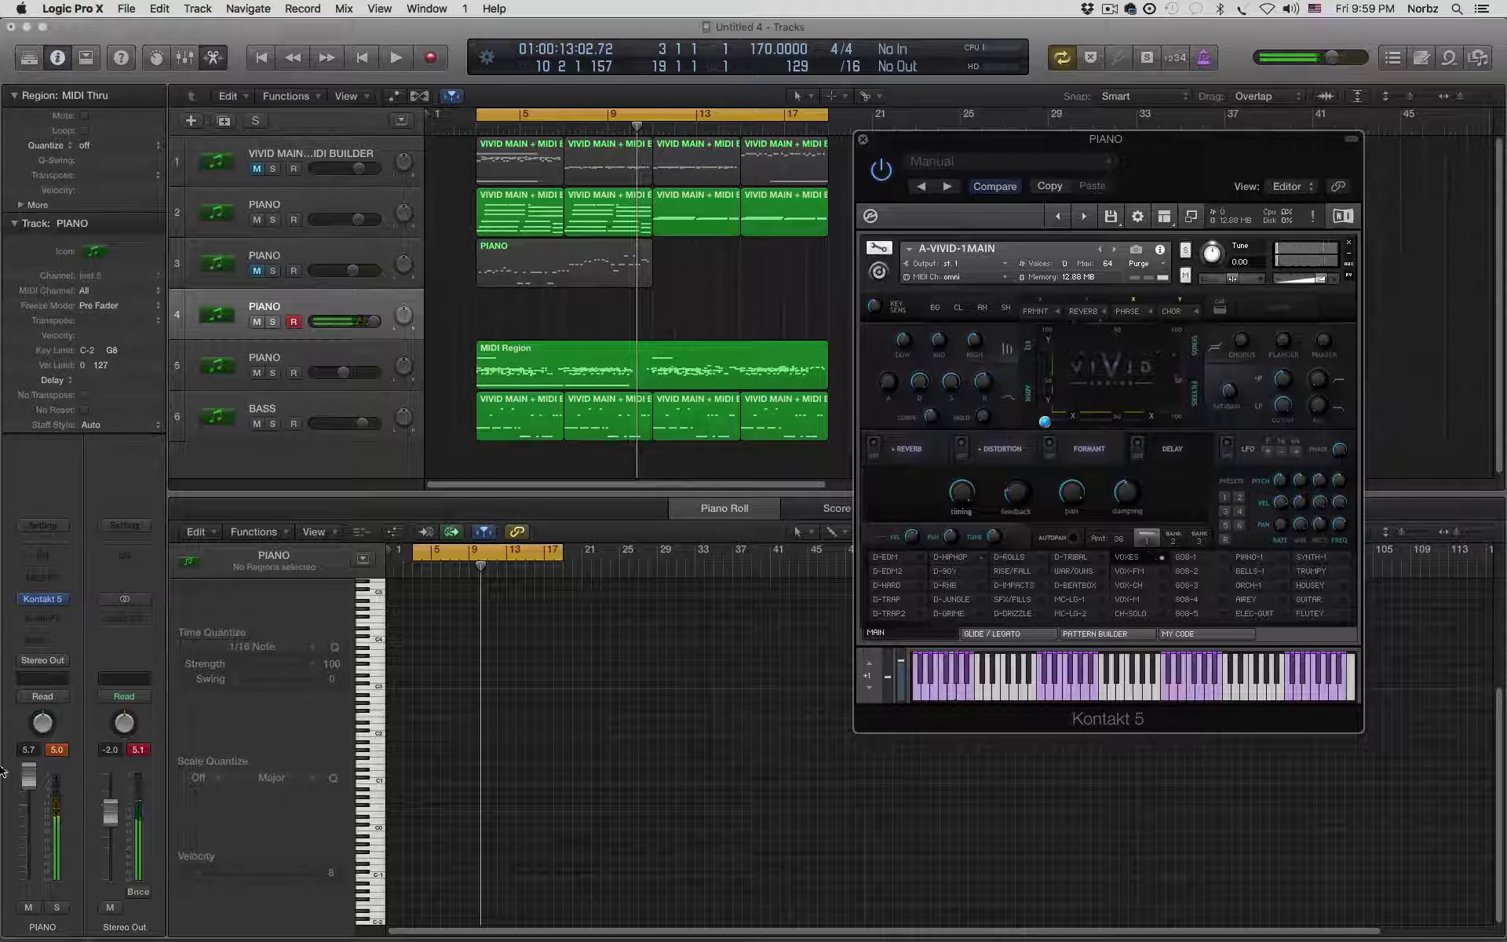
{"action": "left_click_drag", "start_coordinate": [40, 786], "coordinate": [37, 820]}
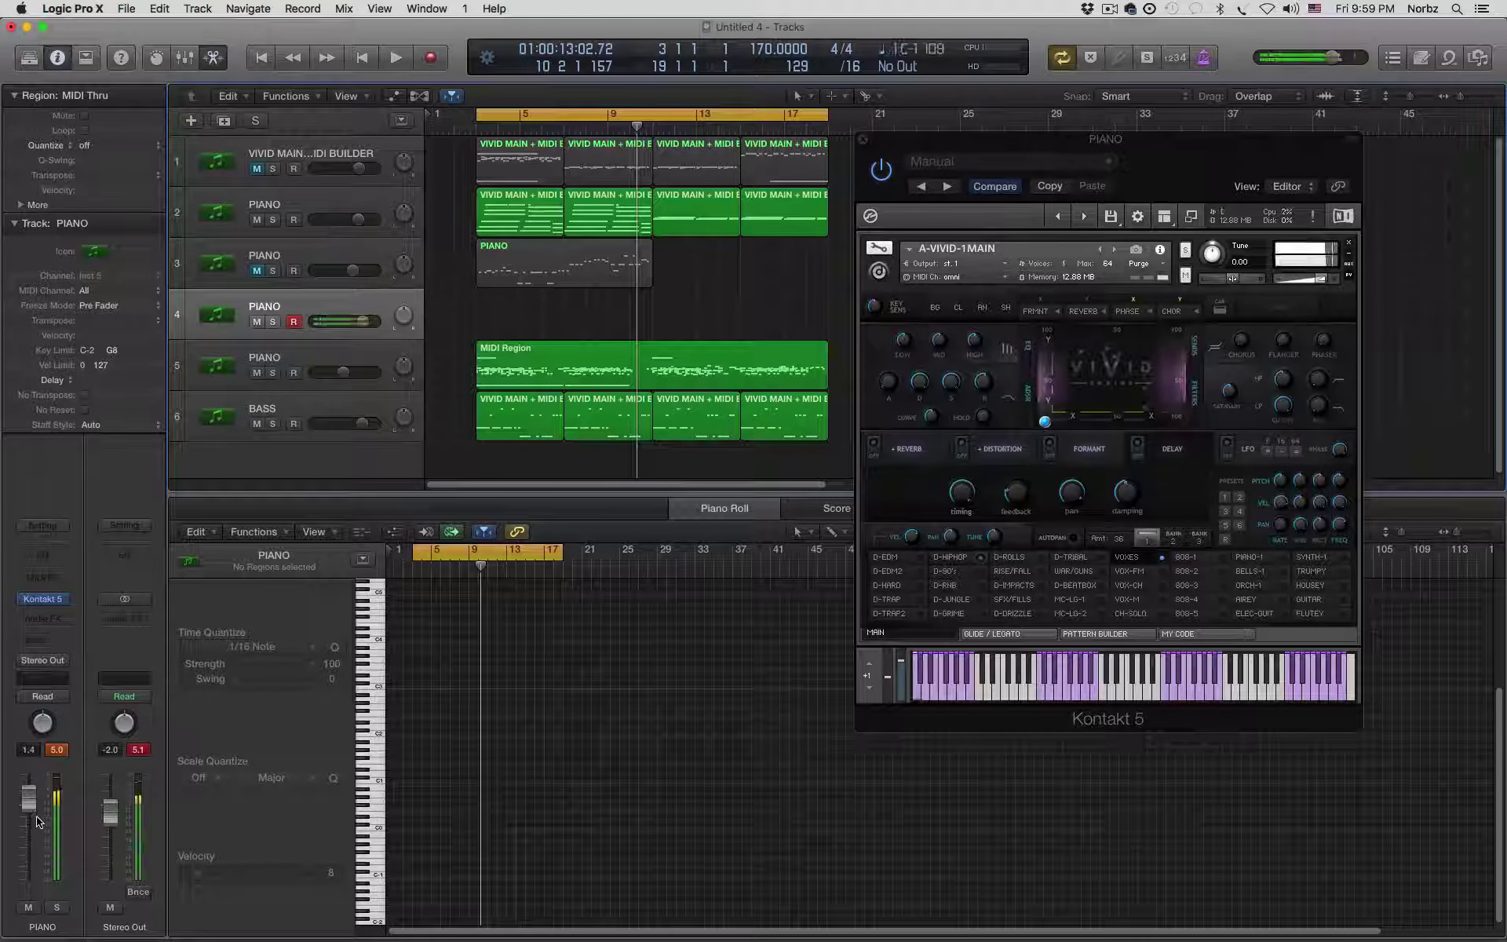
{"action": "key", "text": "space"}
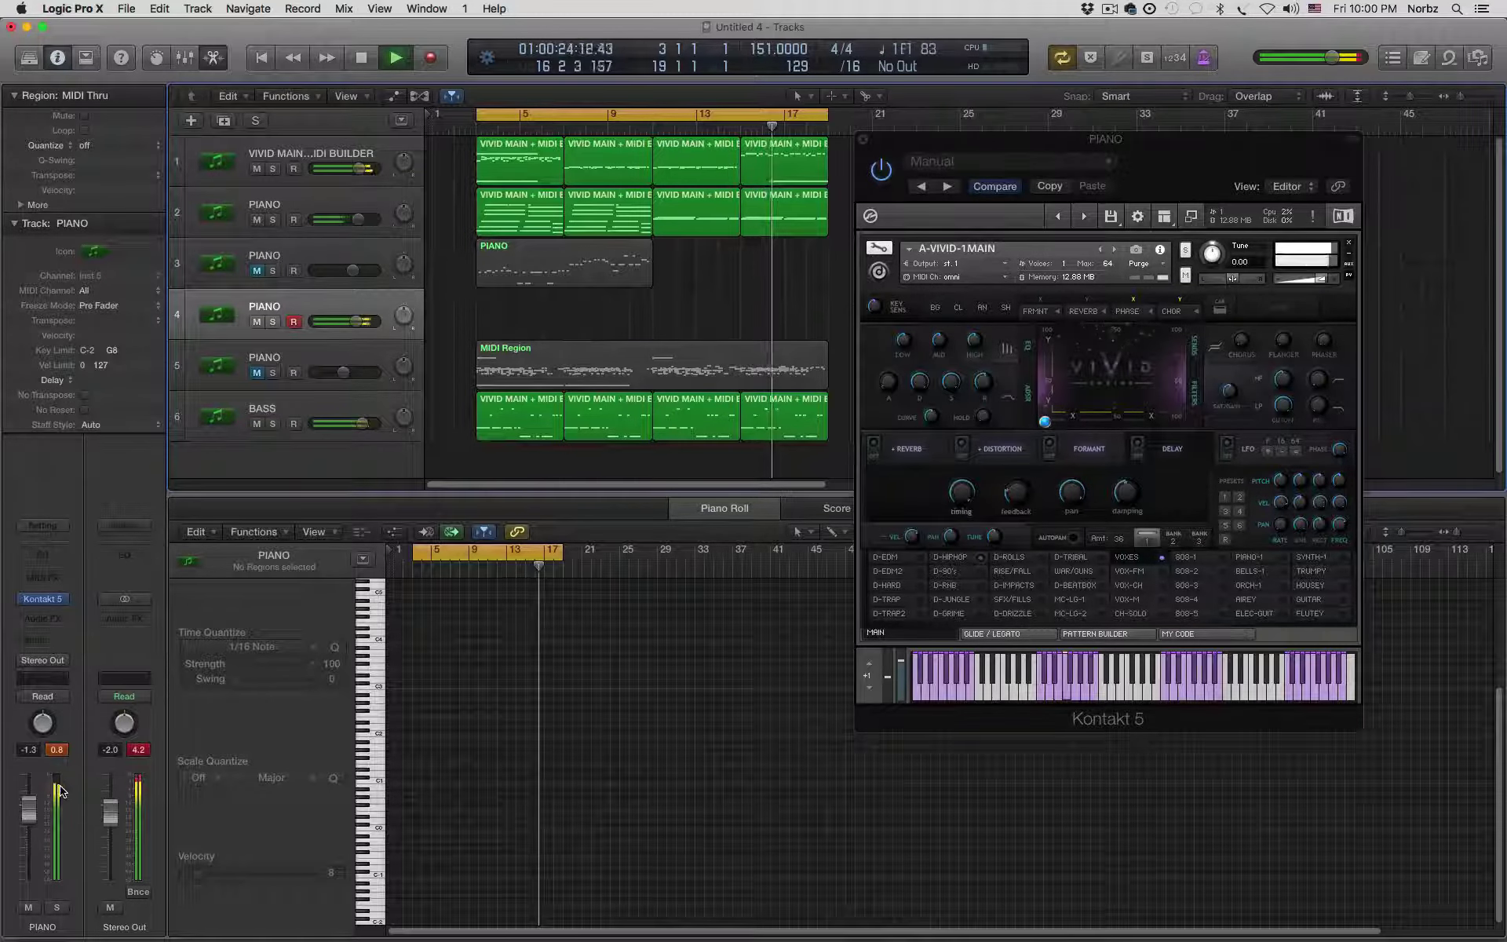
{"action": "left_click_drag", "start_coordinate": [28, 809], "coordinate": [31, 830]}
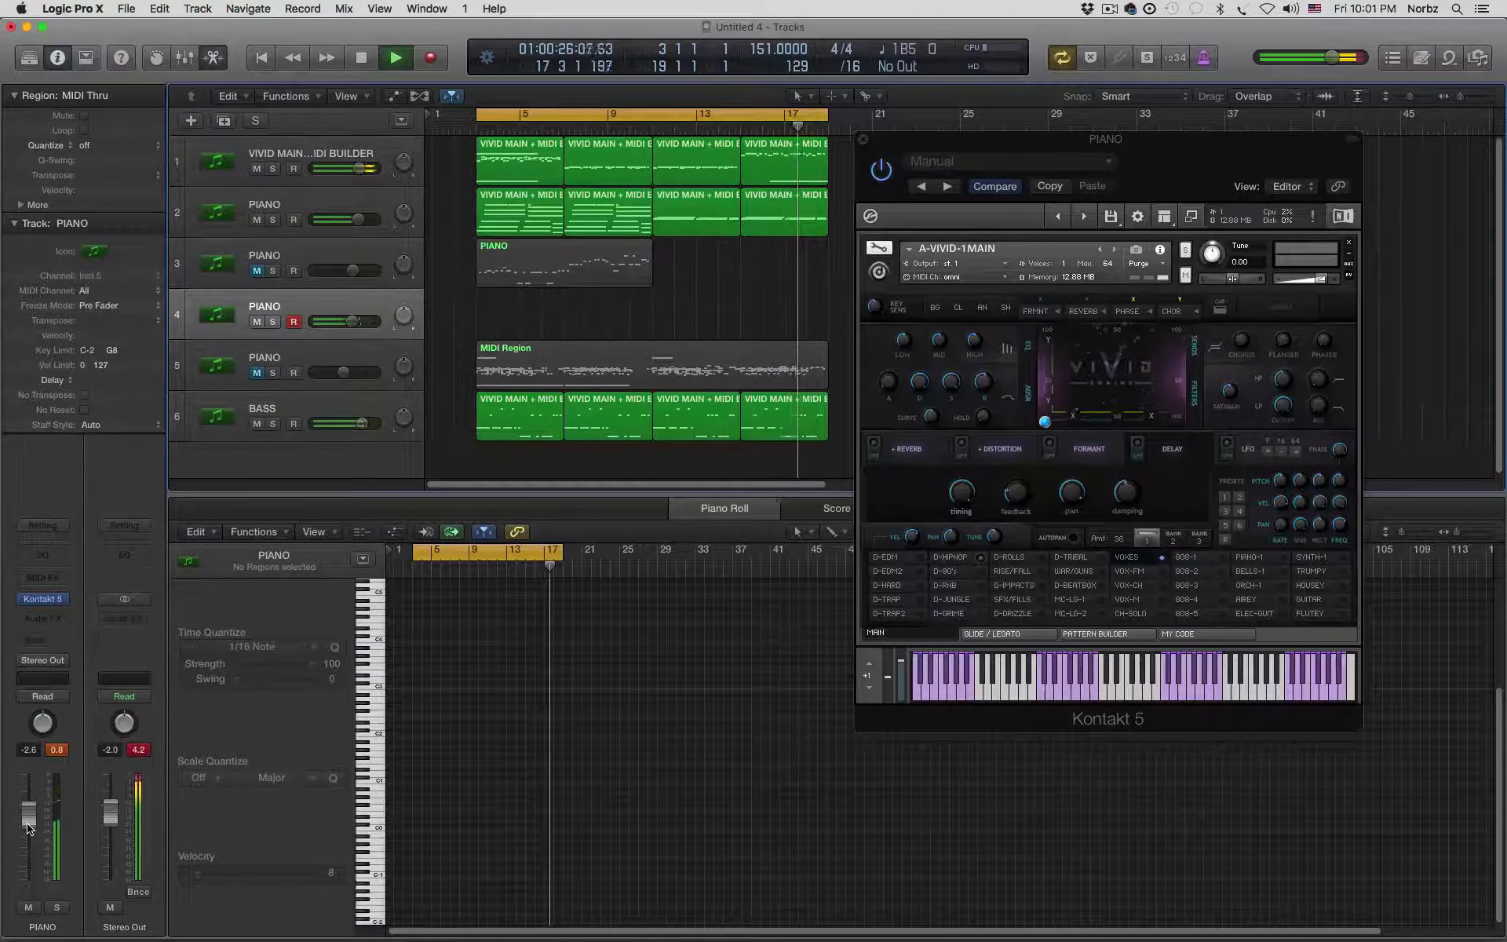
{"action": "key", "text": "space"}
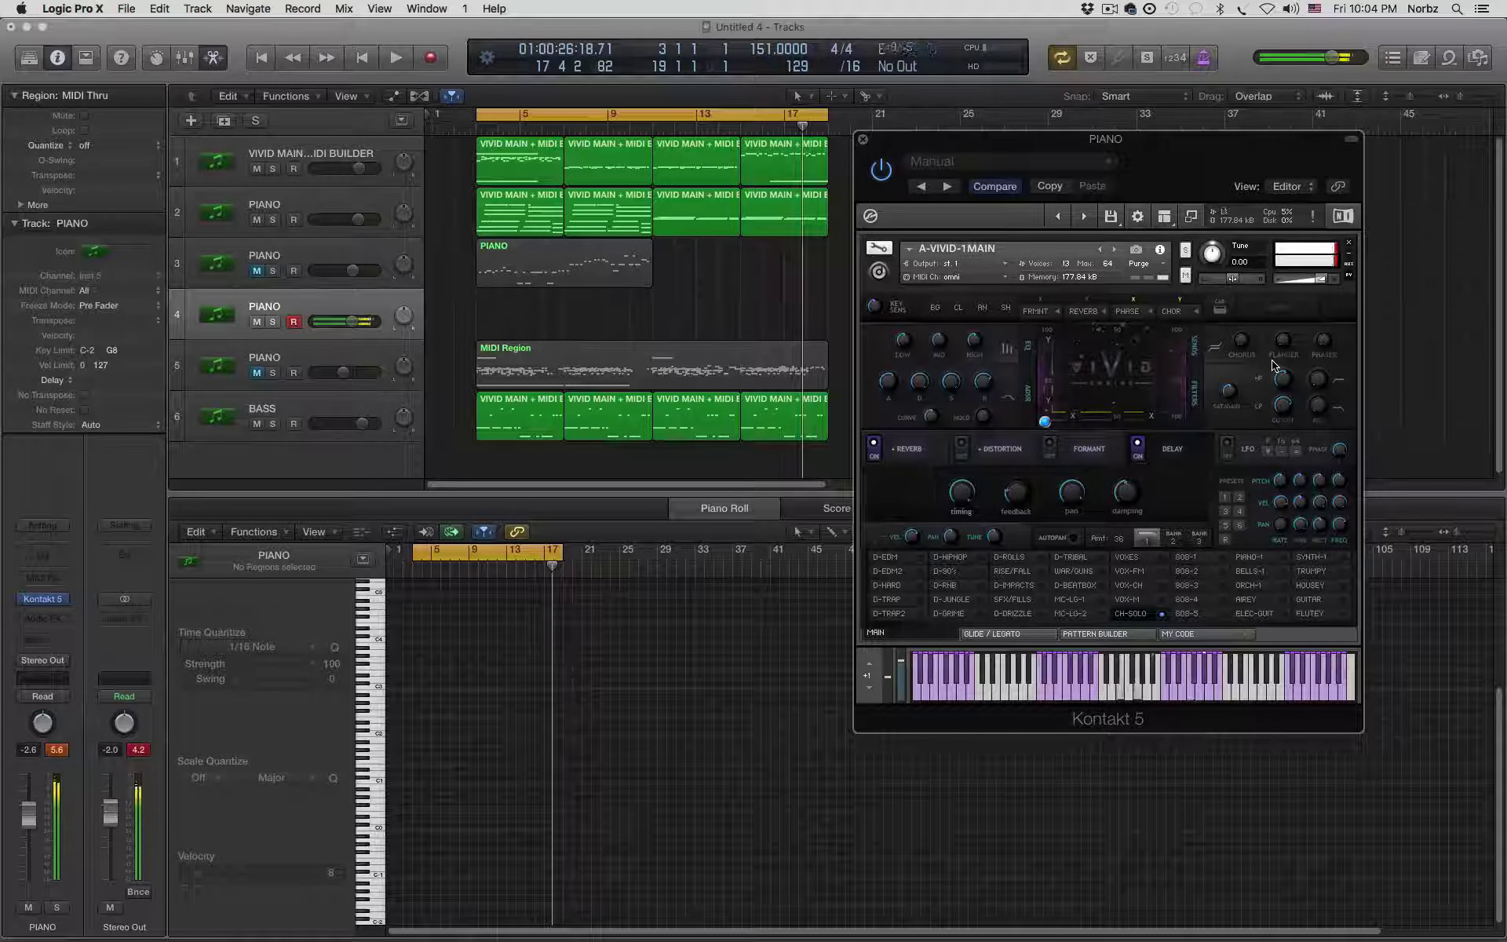
- Load the 808-1 and PIANO-1 sounds in turn on the fourth track at -0.1 dB volume, and show the instrument's sound bank 2
{"action": "left_click", "coordinate": [92, 785]}
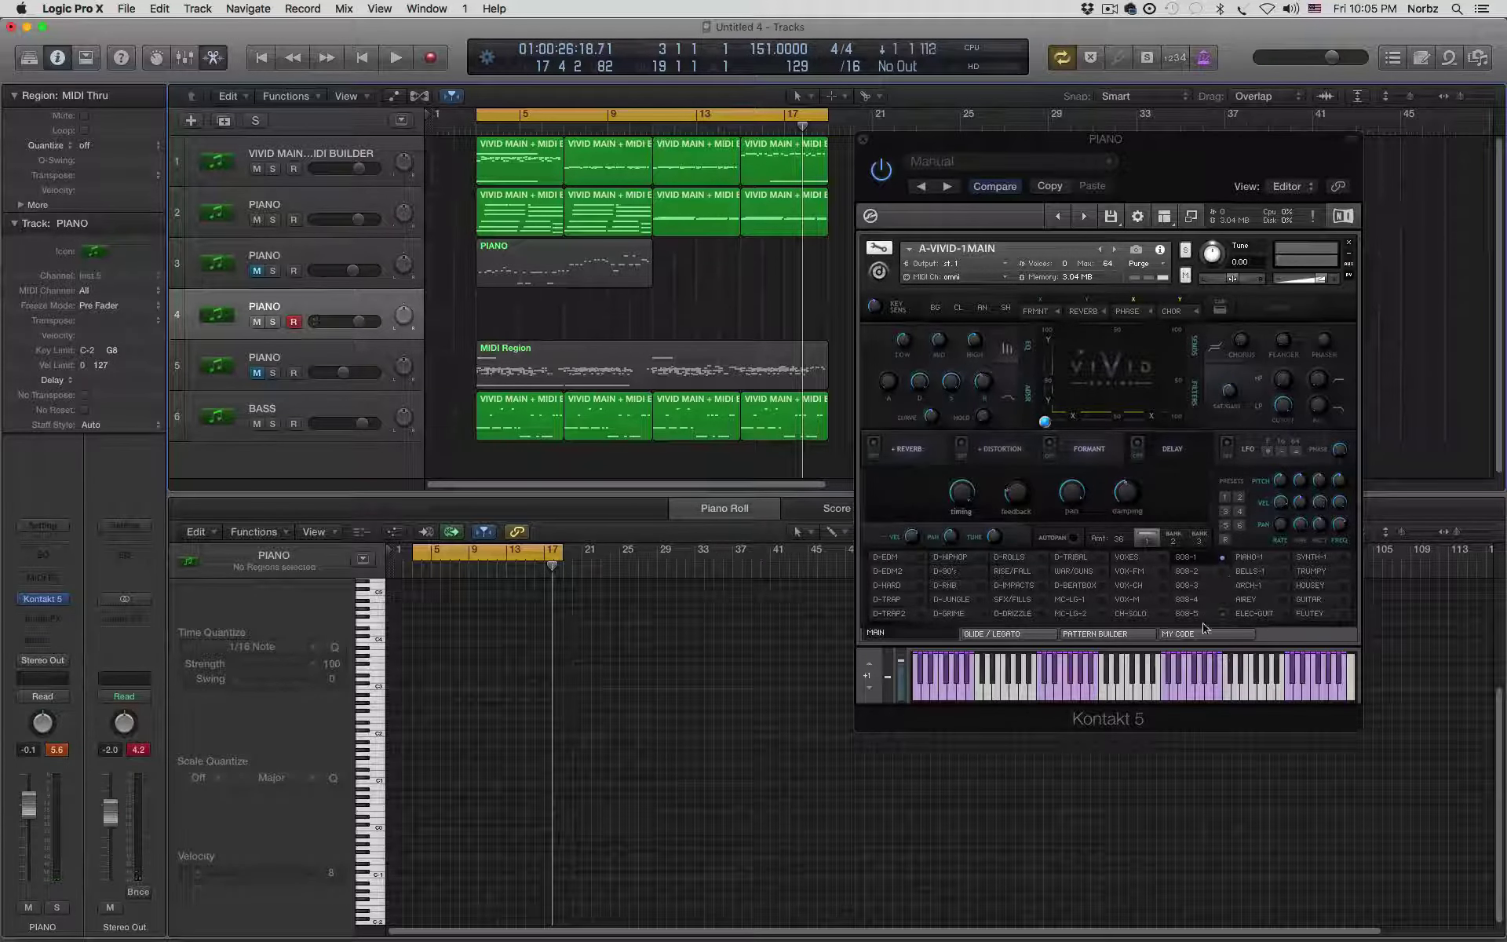
{"action": "left_click", "coordinate": [1269, 560]}
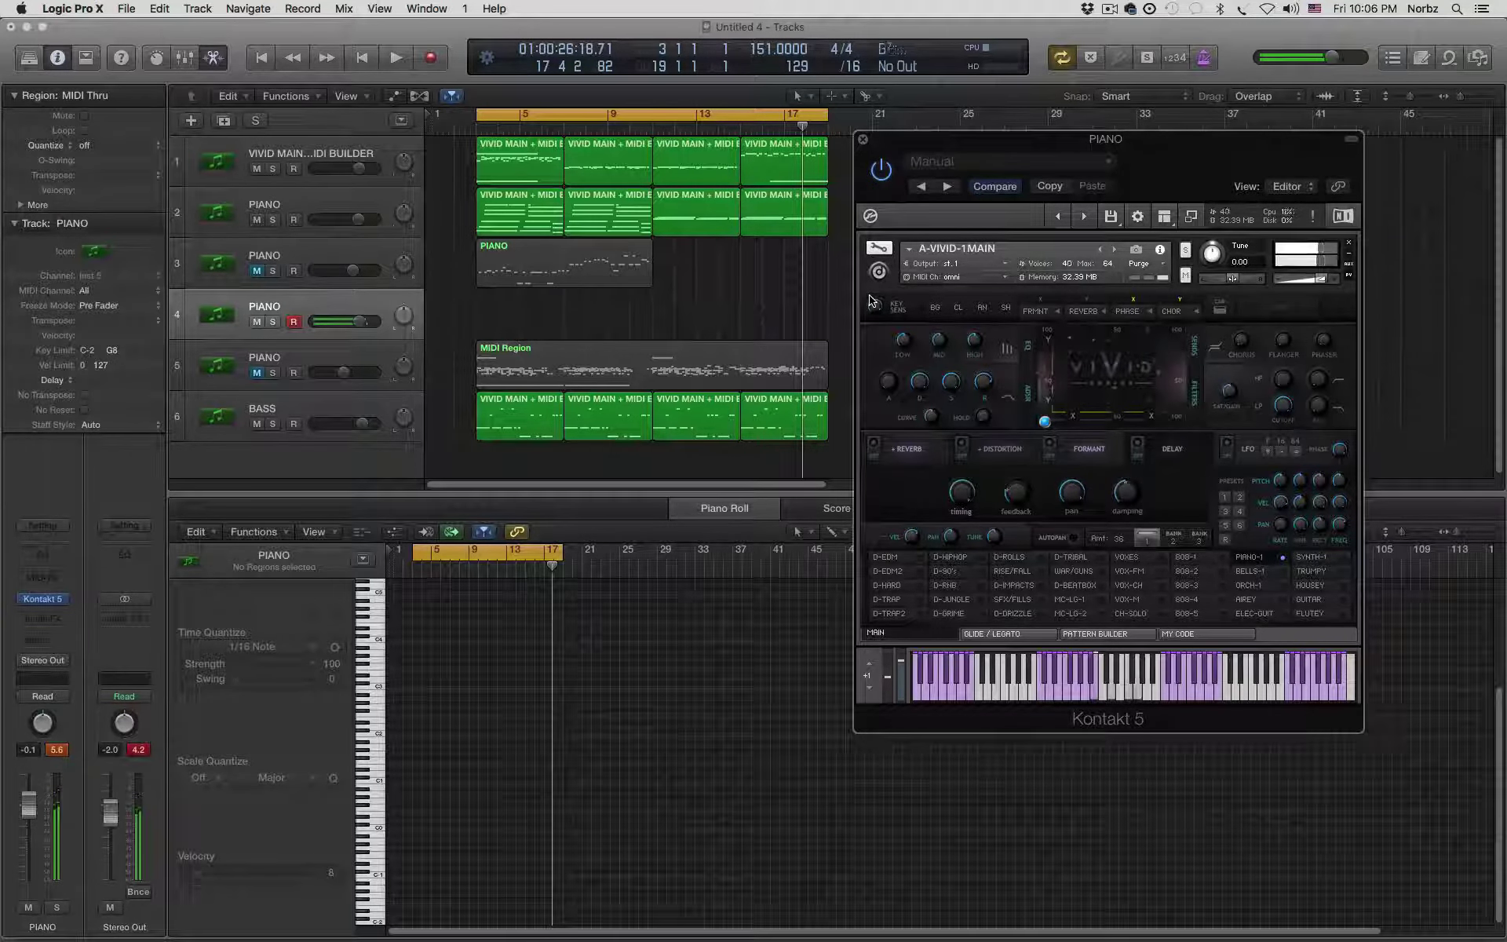
{"action": "left_click", "coordinate": [1256, 574]}
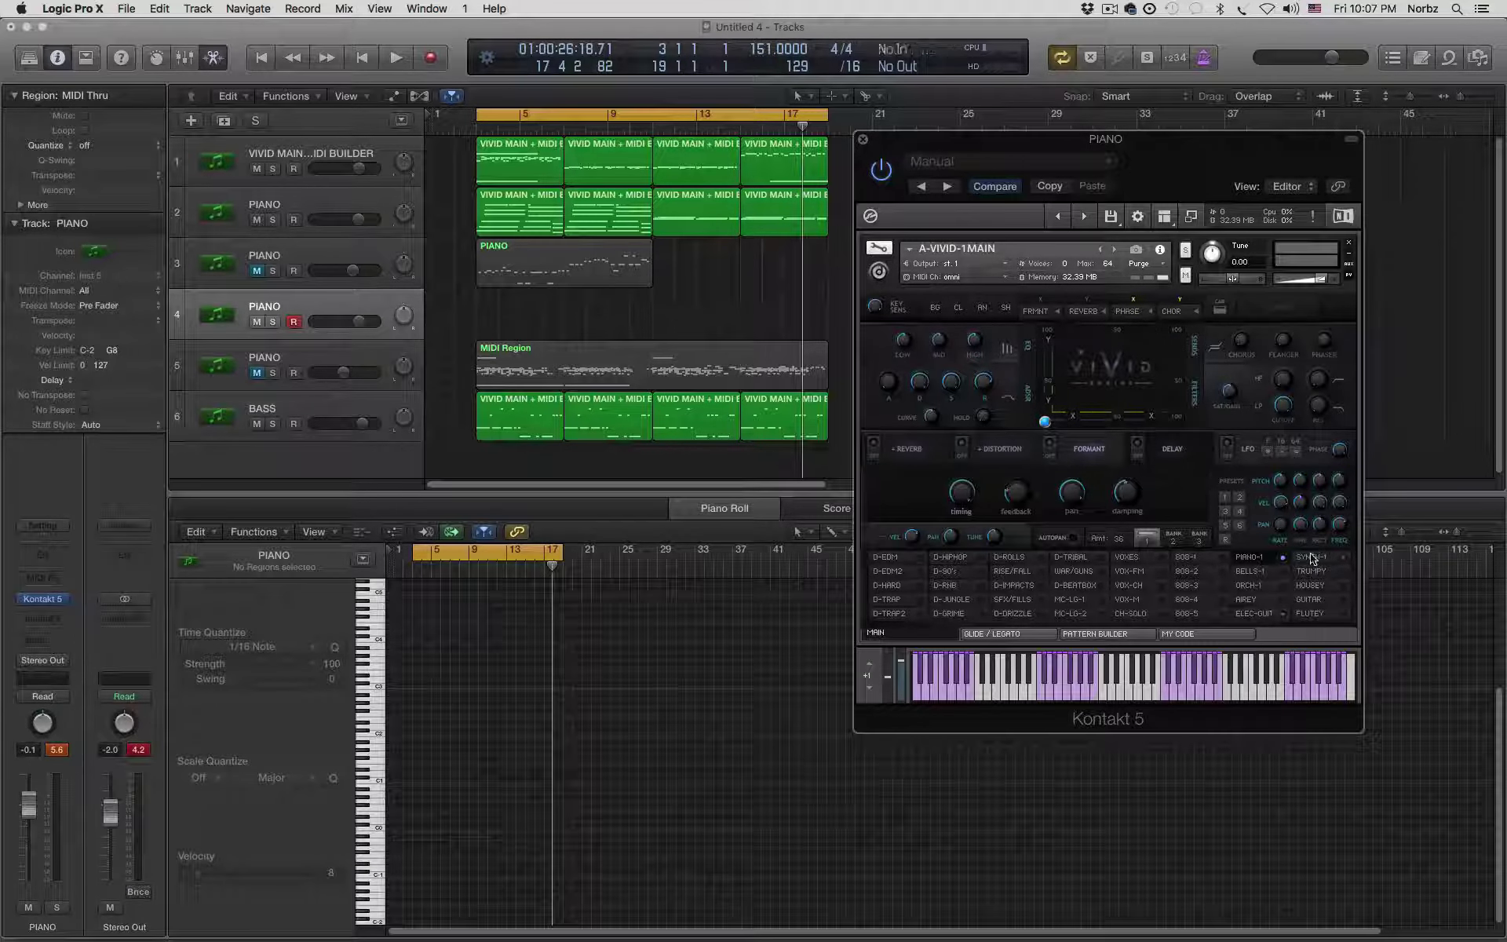
{"action": "left_click", "coordinate": [1314, 614]}
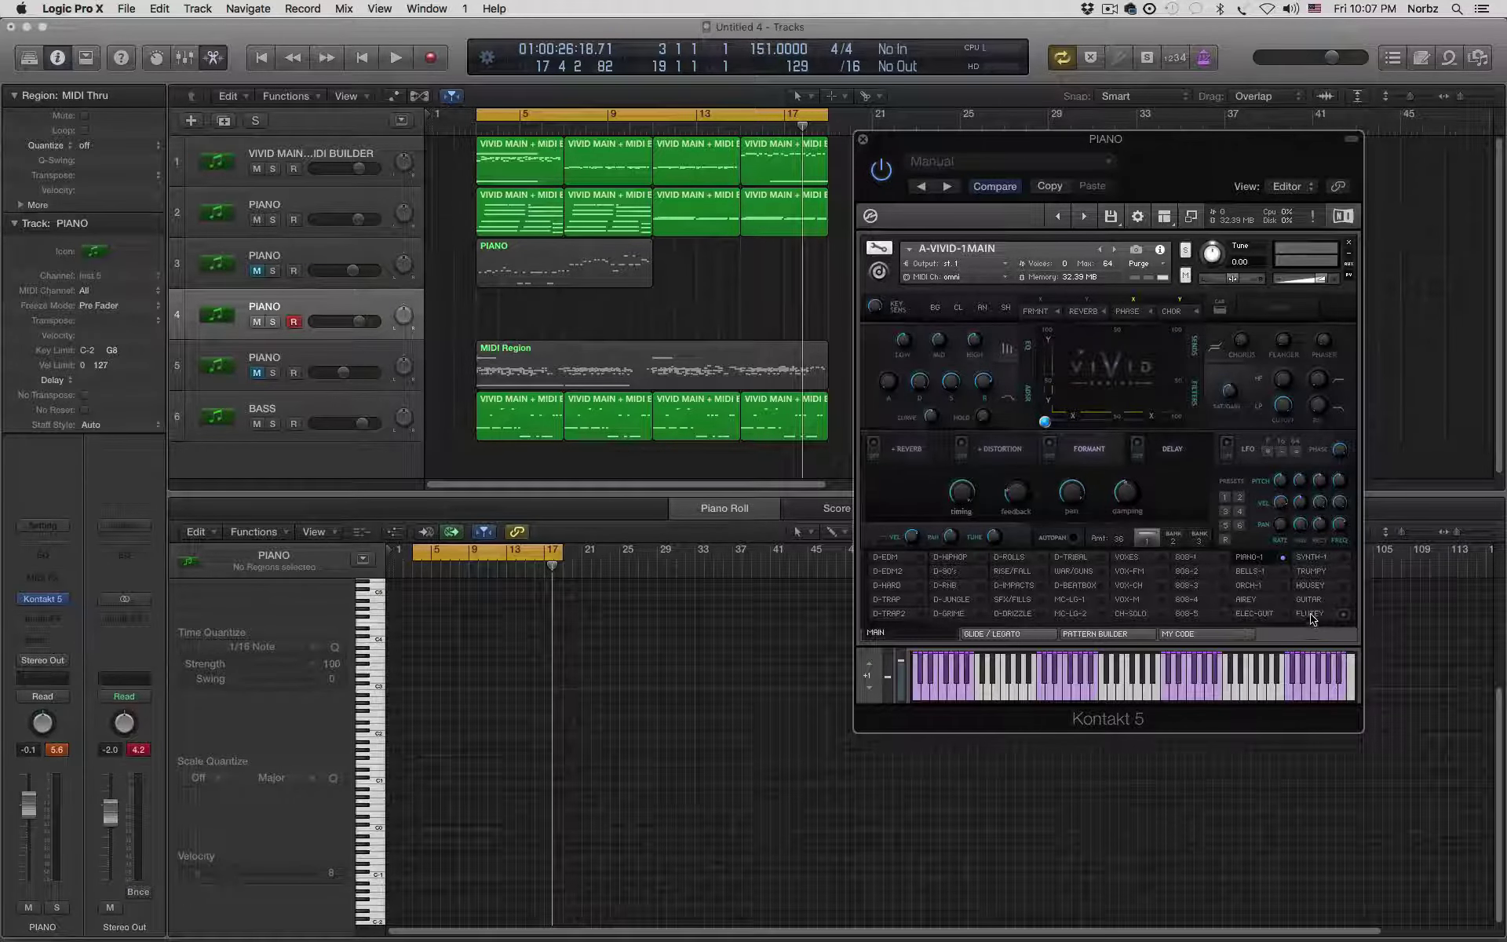
{"action": "left_click", "coordinate": [1177, 539]}
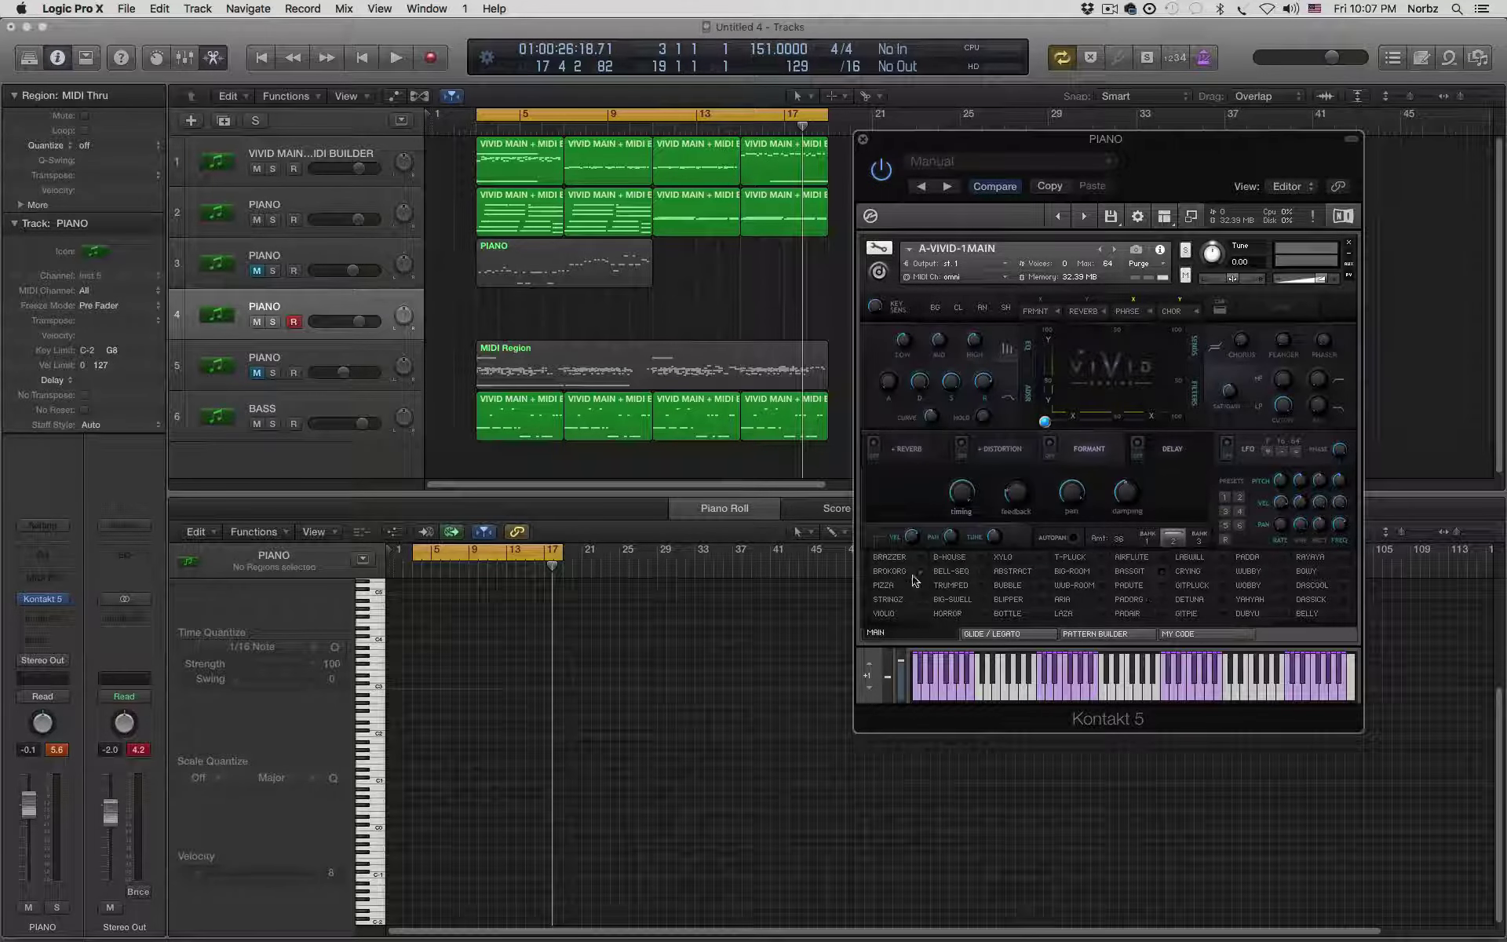
- Load and audition STRINGZ, VIOLIO, XYLO, BUBBLE and BLIPPER in turn from the instrument's sound bank 2 on the fourth track
{"action": "left_click", "coordinate": [920, 600]}
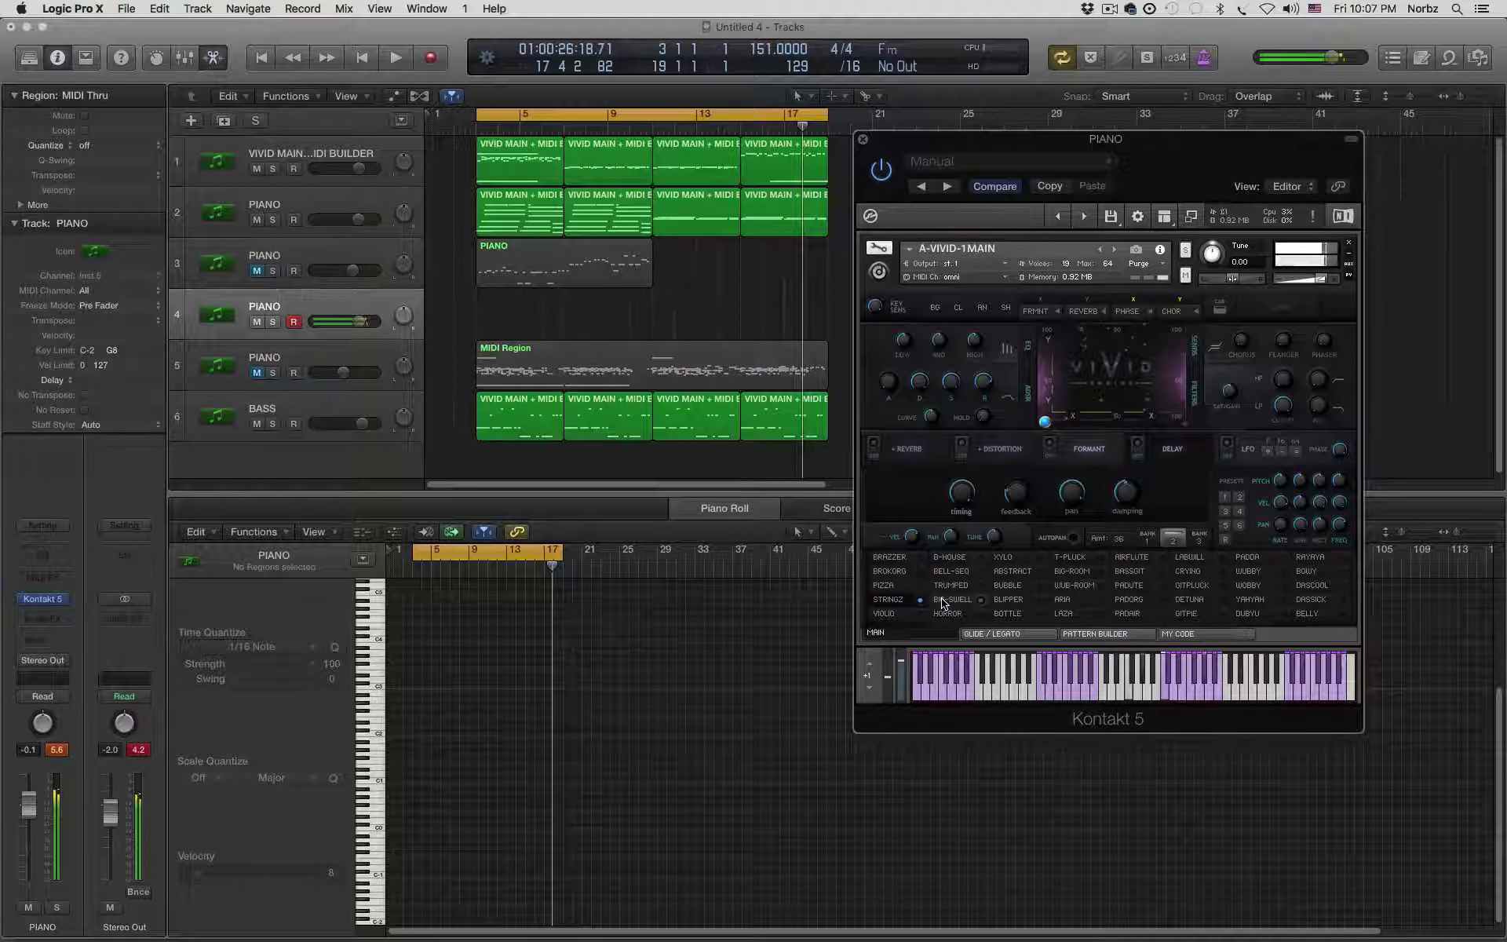
{"action": "left_click", "coordinate": [886, 615]}
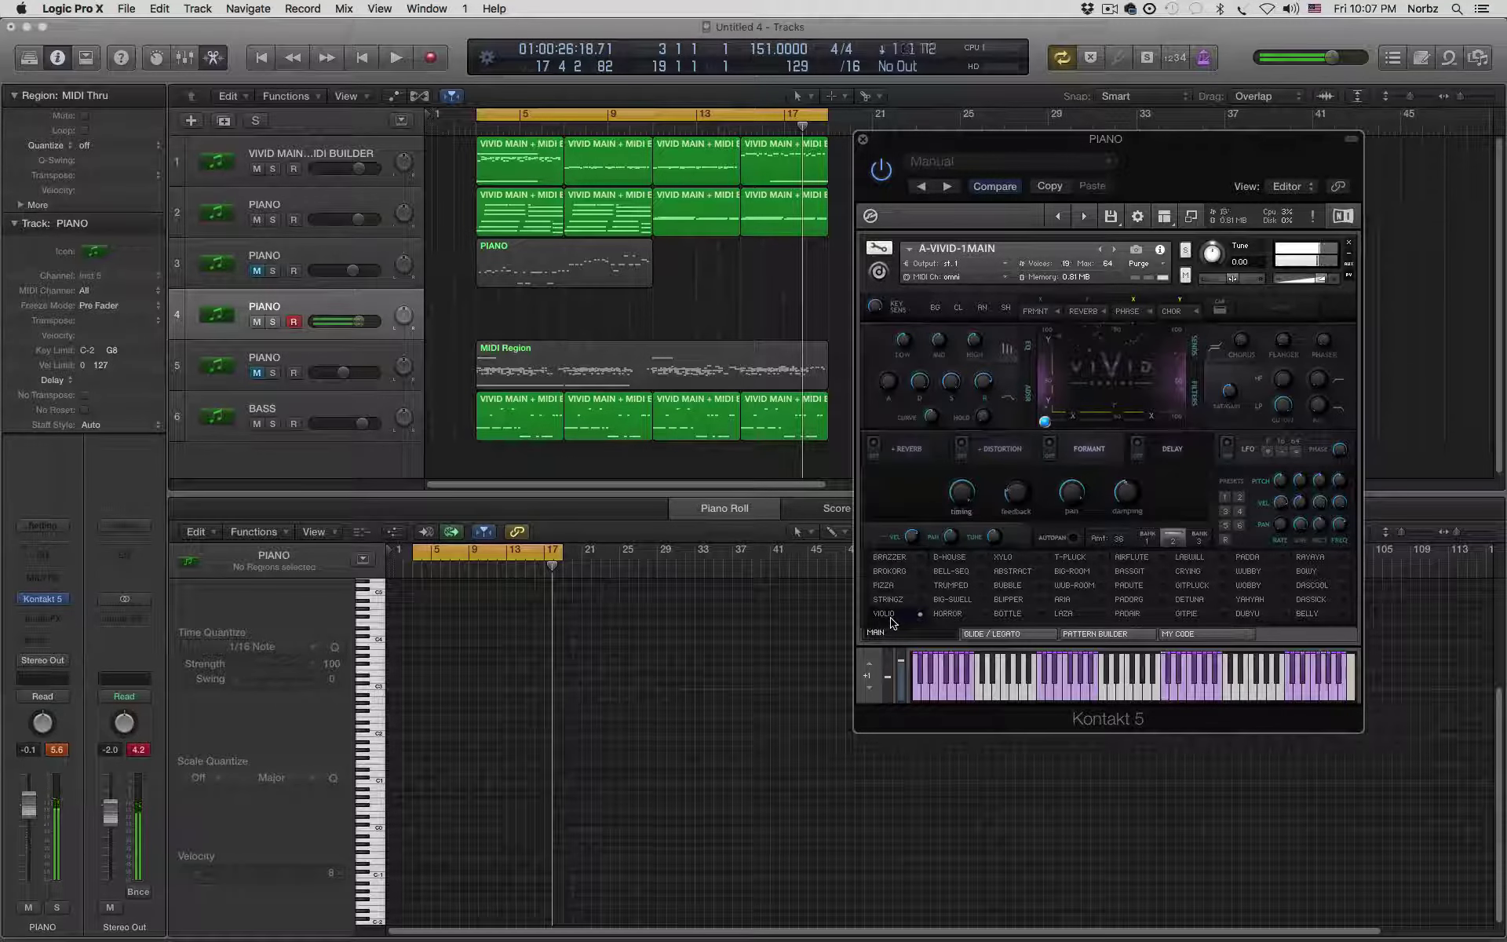
{"action": "left_click", "coordinate": [1022, 562]}
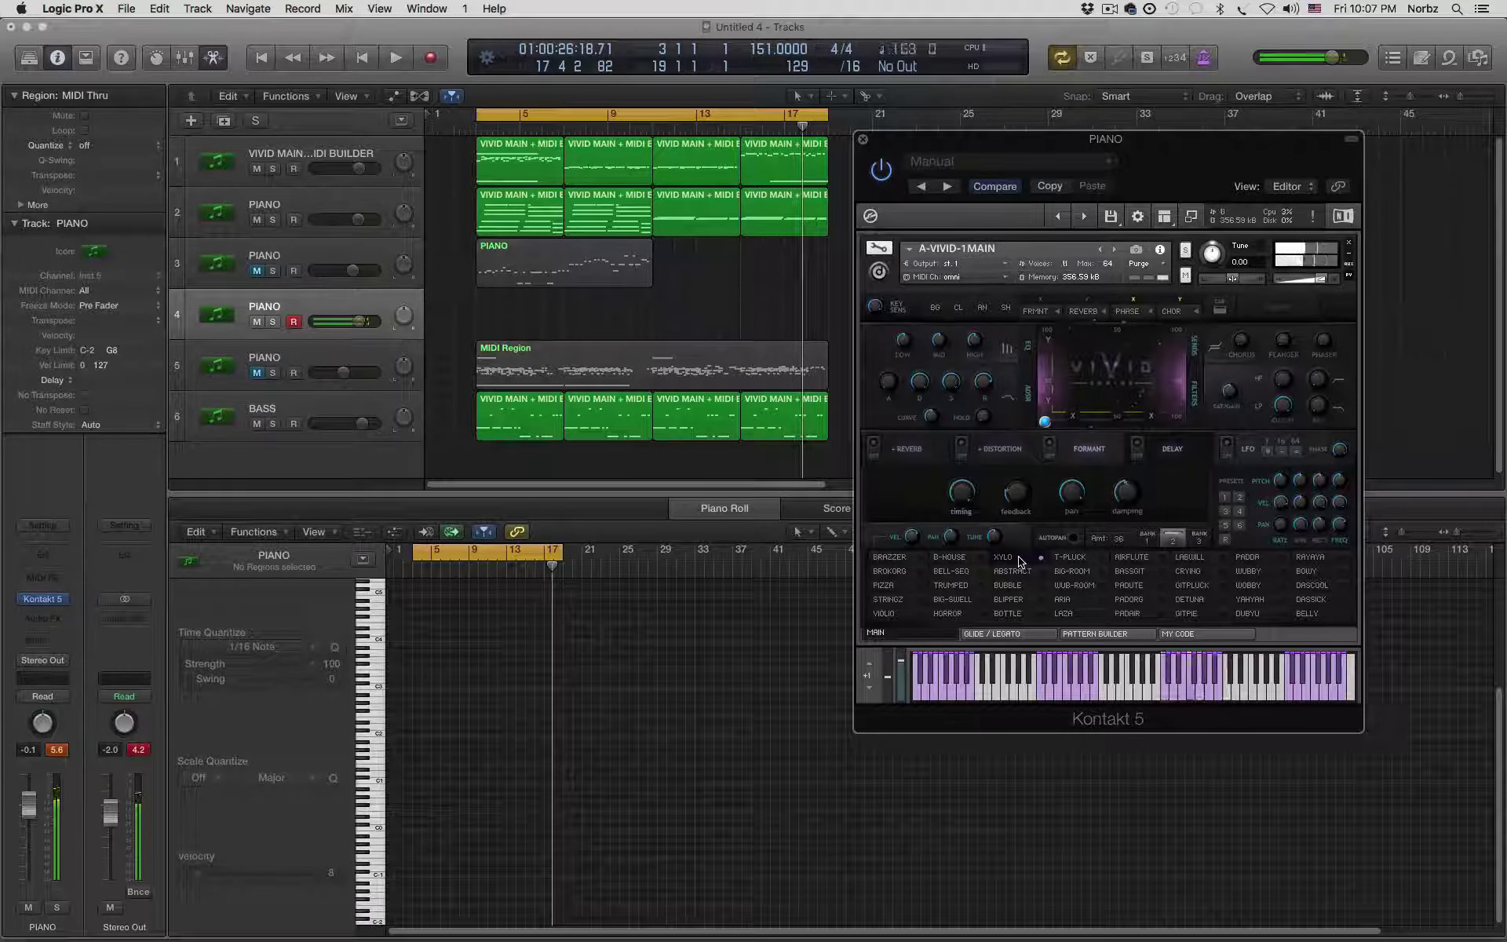
{"action": "left_click", "coordinate": [1022, 587]}
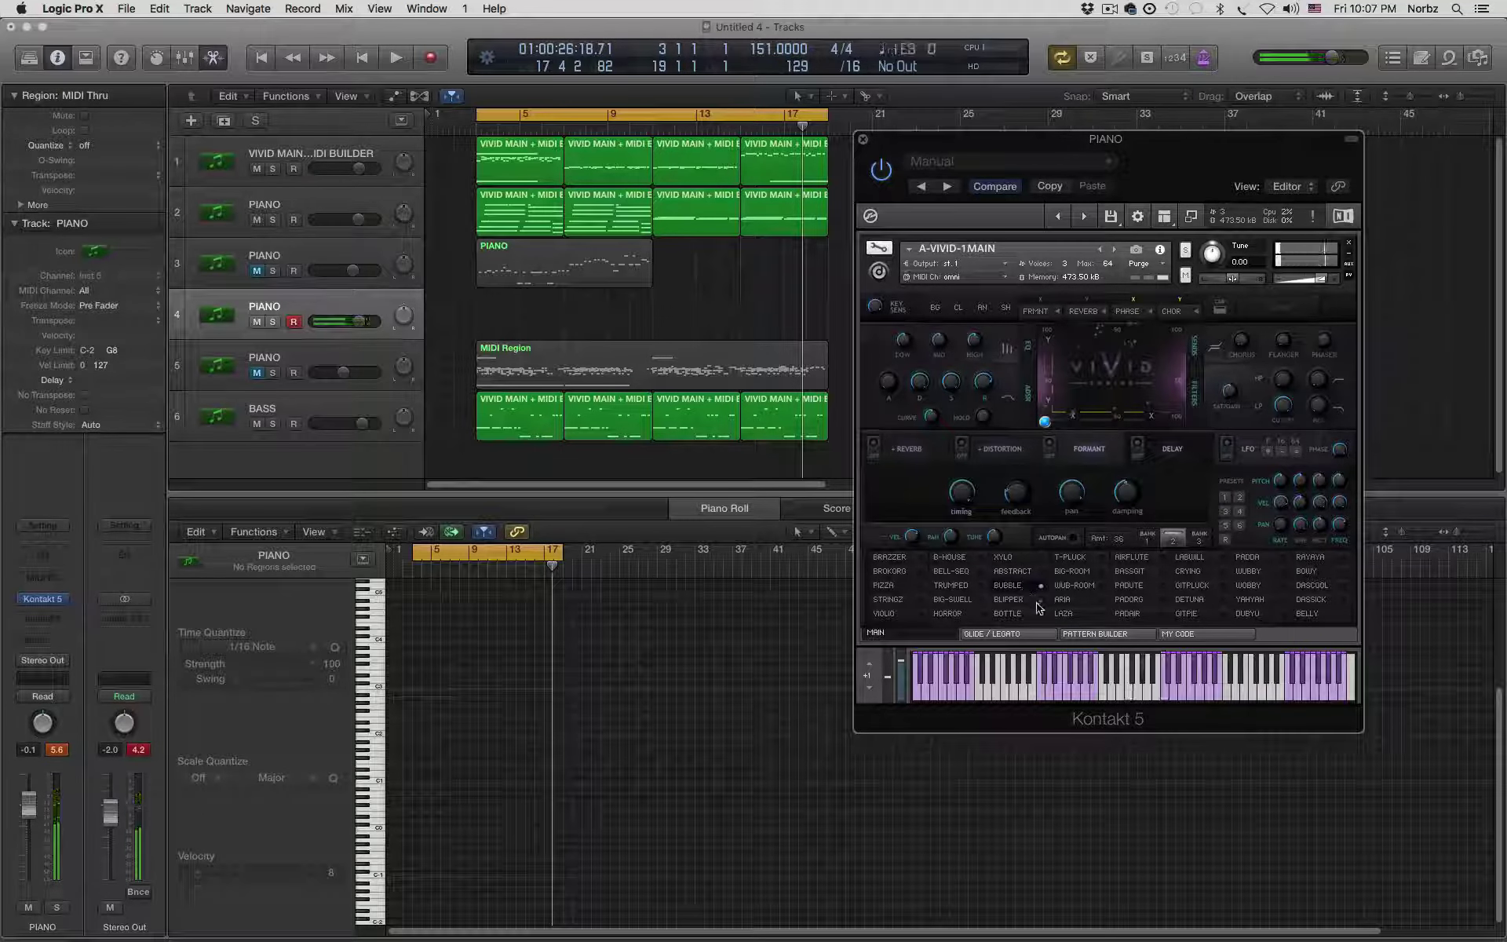
{"action": "left_click", "coordinate": [1029, 601]}
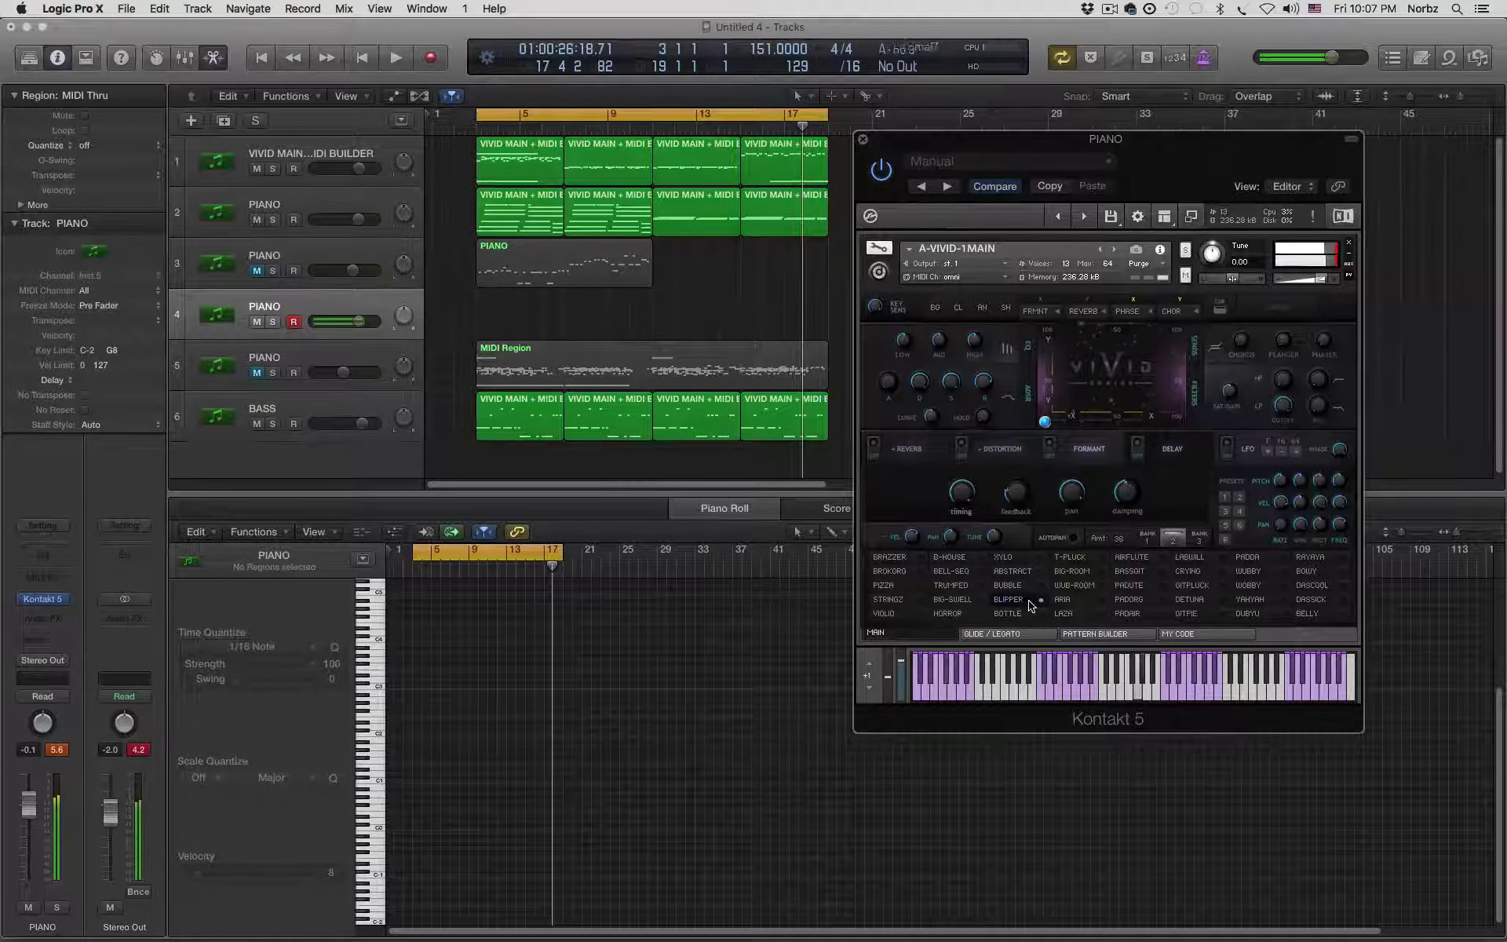
{"action": "key", "text": "space"}
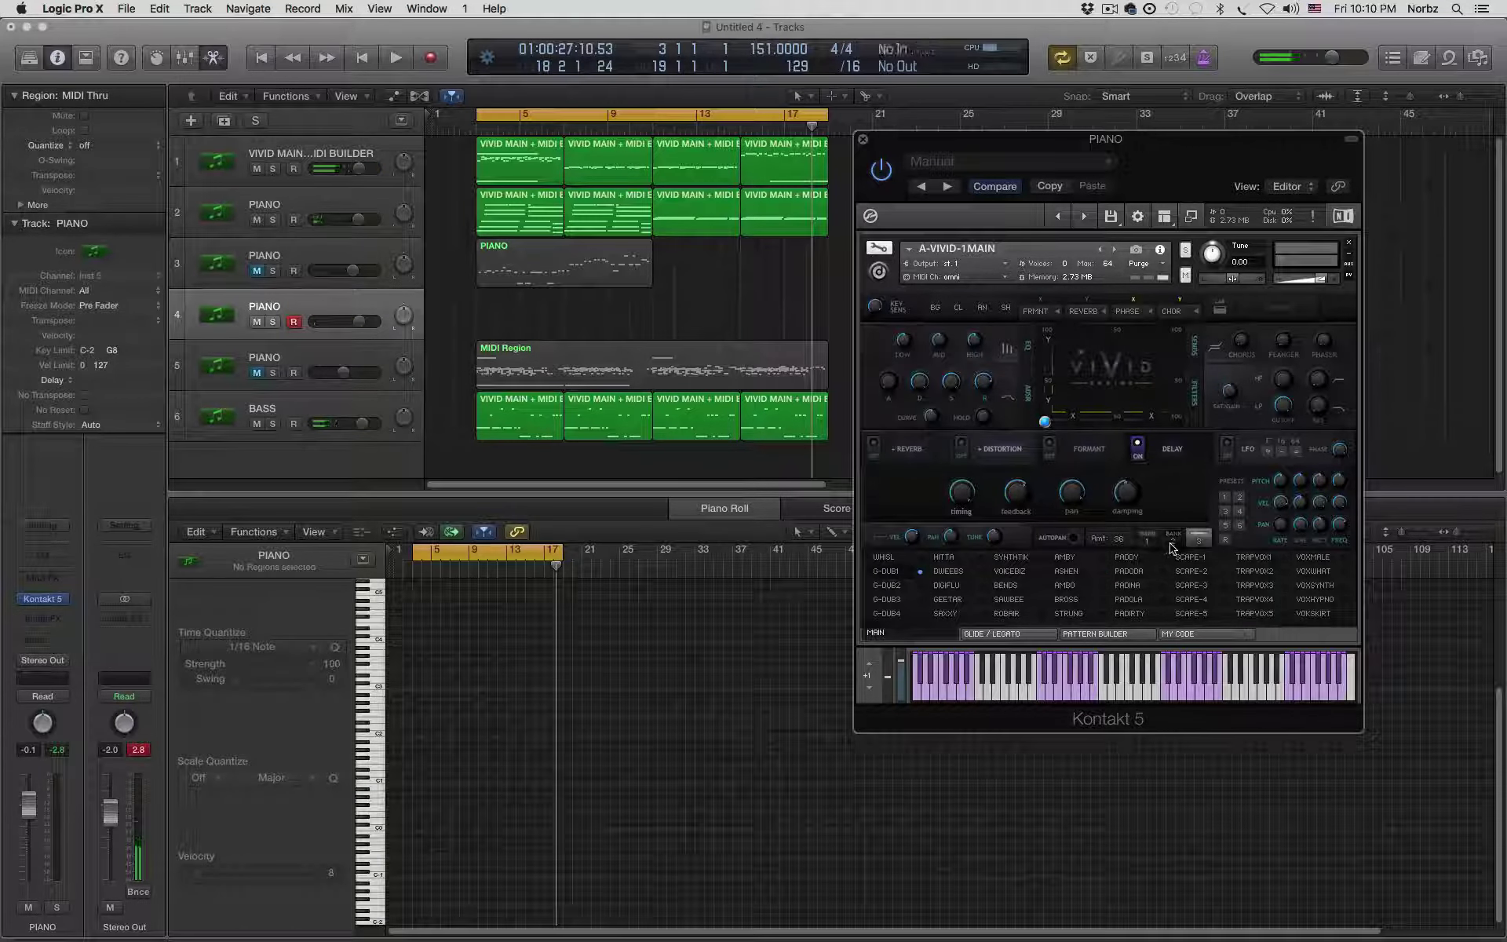
- Load and audition G-DUB2, G-DUB3, PADODA and PADINA in turn from sound bank 3 on the fourth track
{"action": "left_click", "coordinate": [891, 587]}
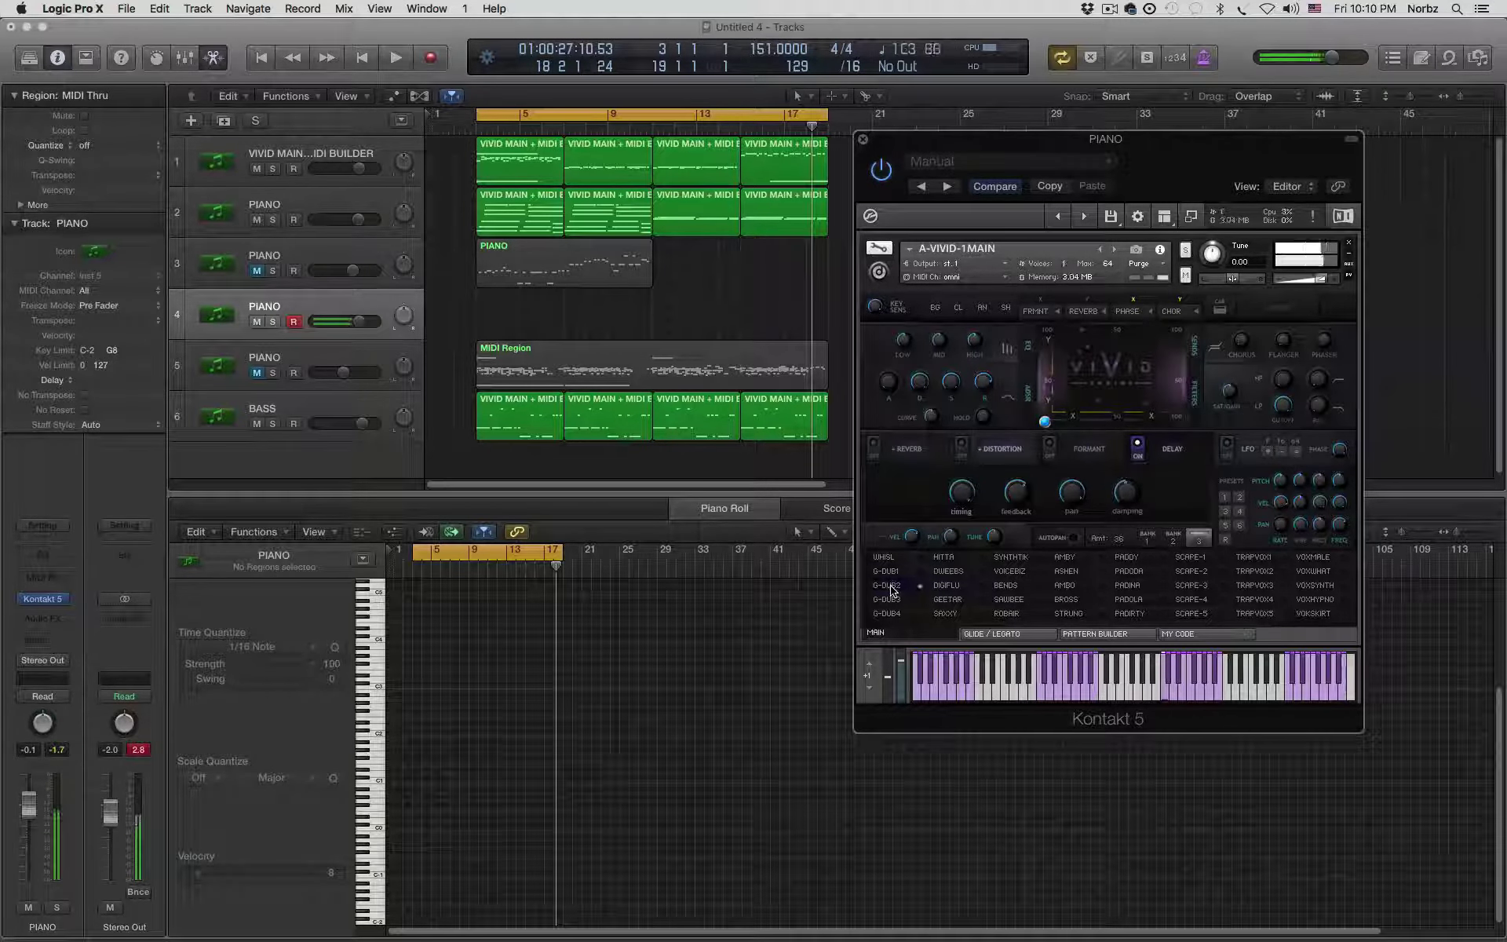
{"action": "left_click", "coordinate": [893, 603]}
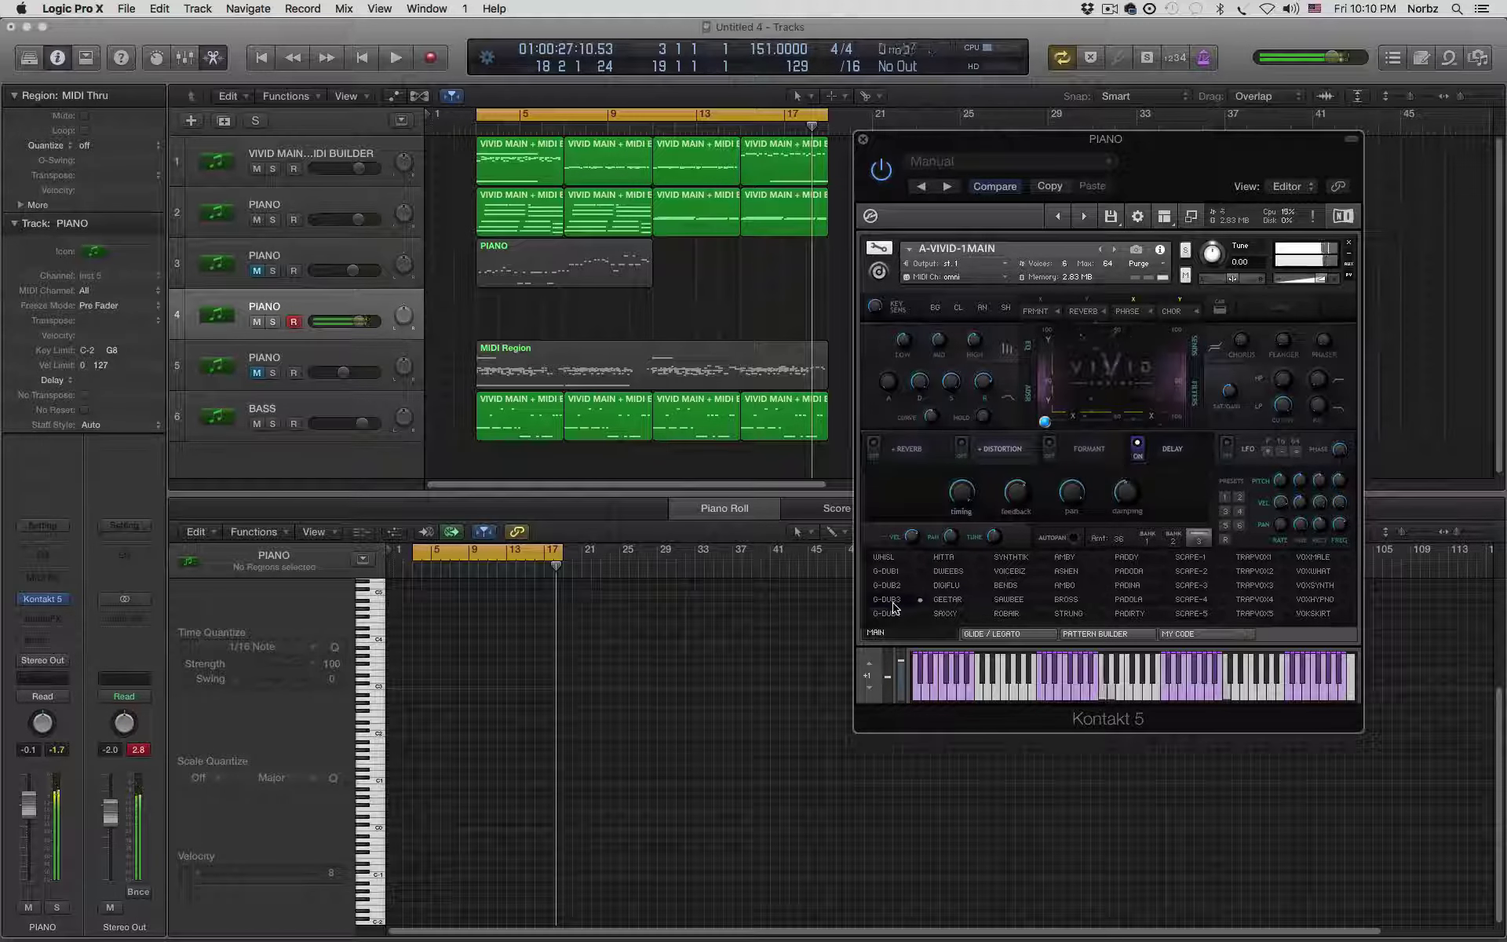
{"action": "left_click", "coordinate": [1135, 575]}
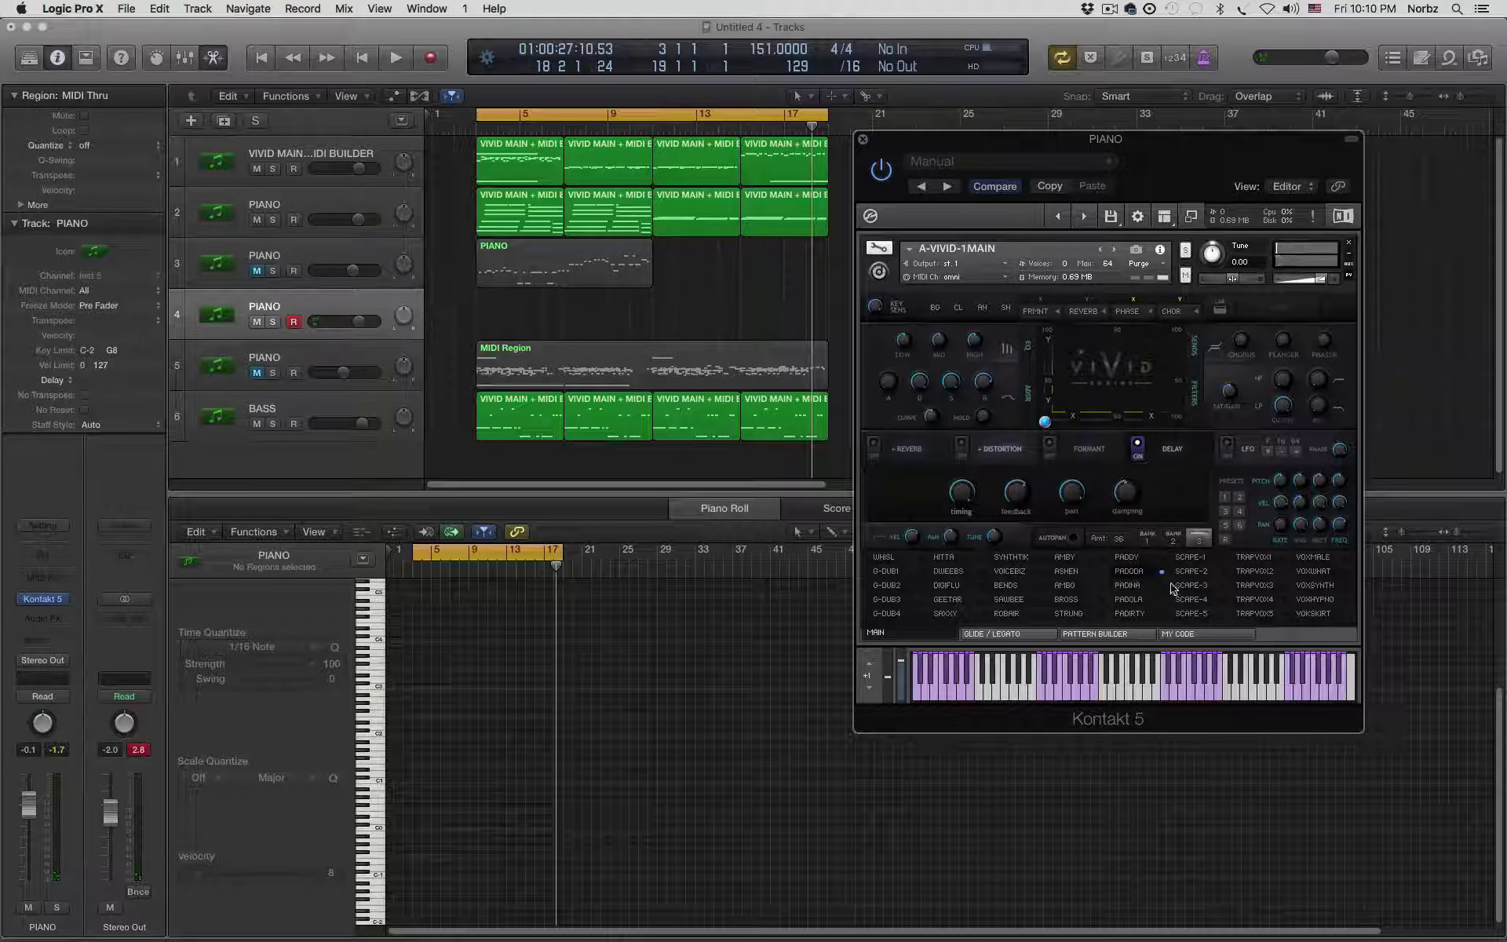
{"action": "left_click", "coordinate": [1130, 584]}
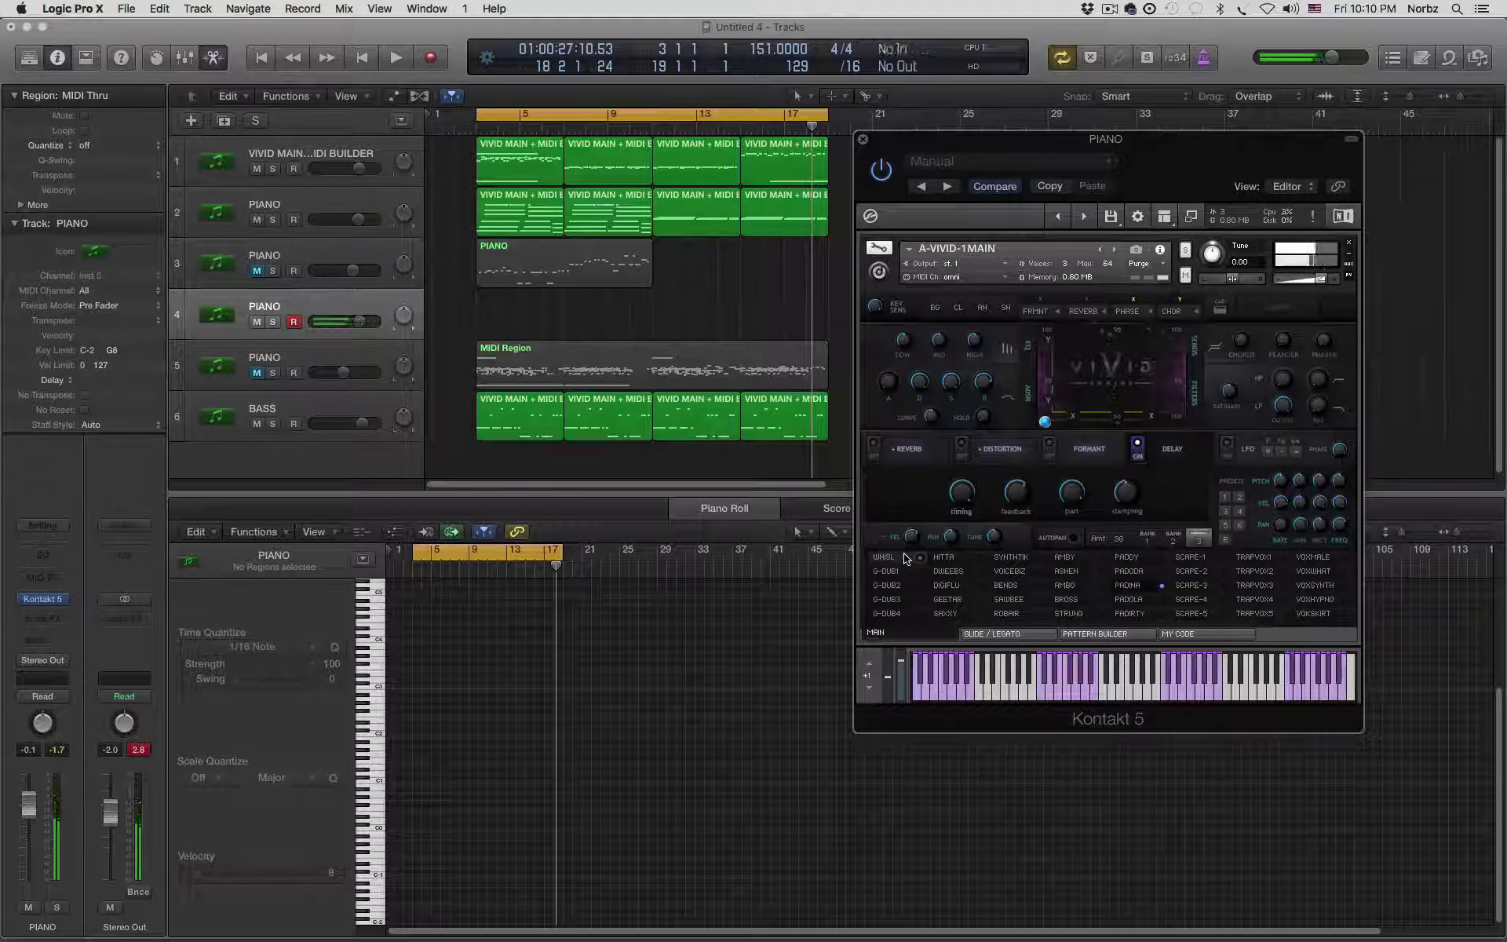
- Play the PADINA sound over the mix and mute the second track during playback
{"action": "key", "text": "space"}
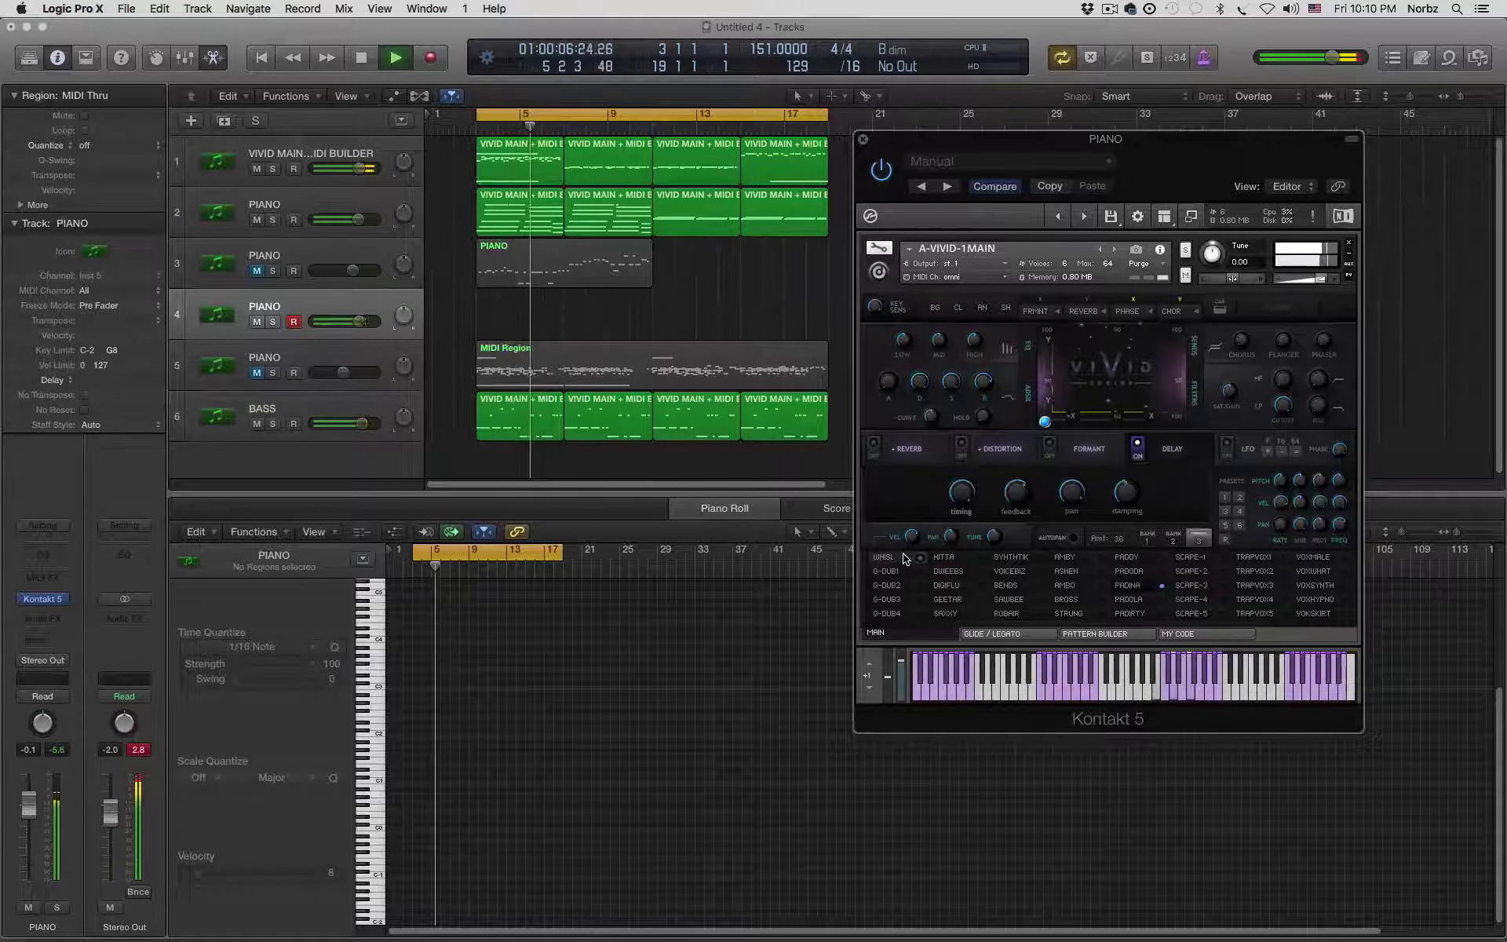
{"action": "left_click", "coordinate": [257, 221]}
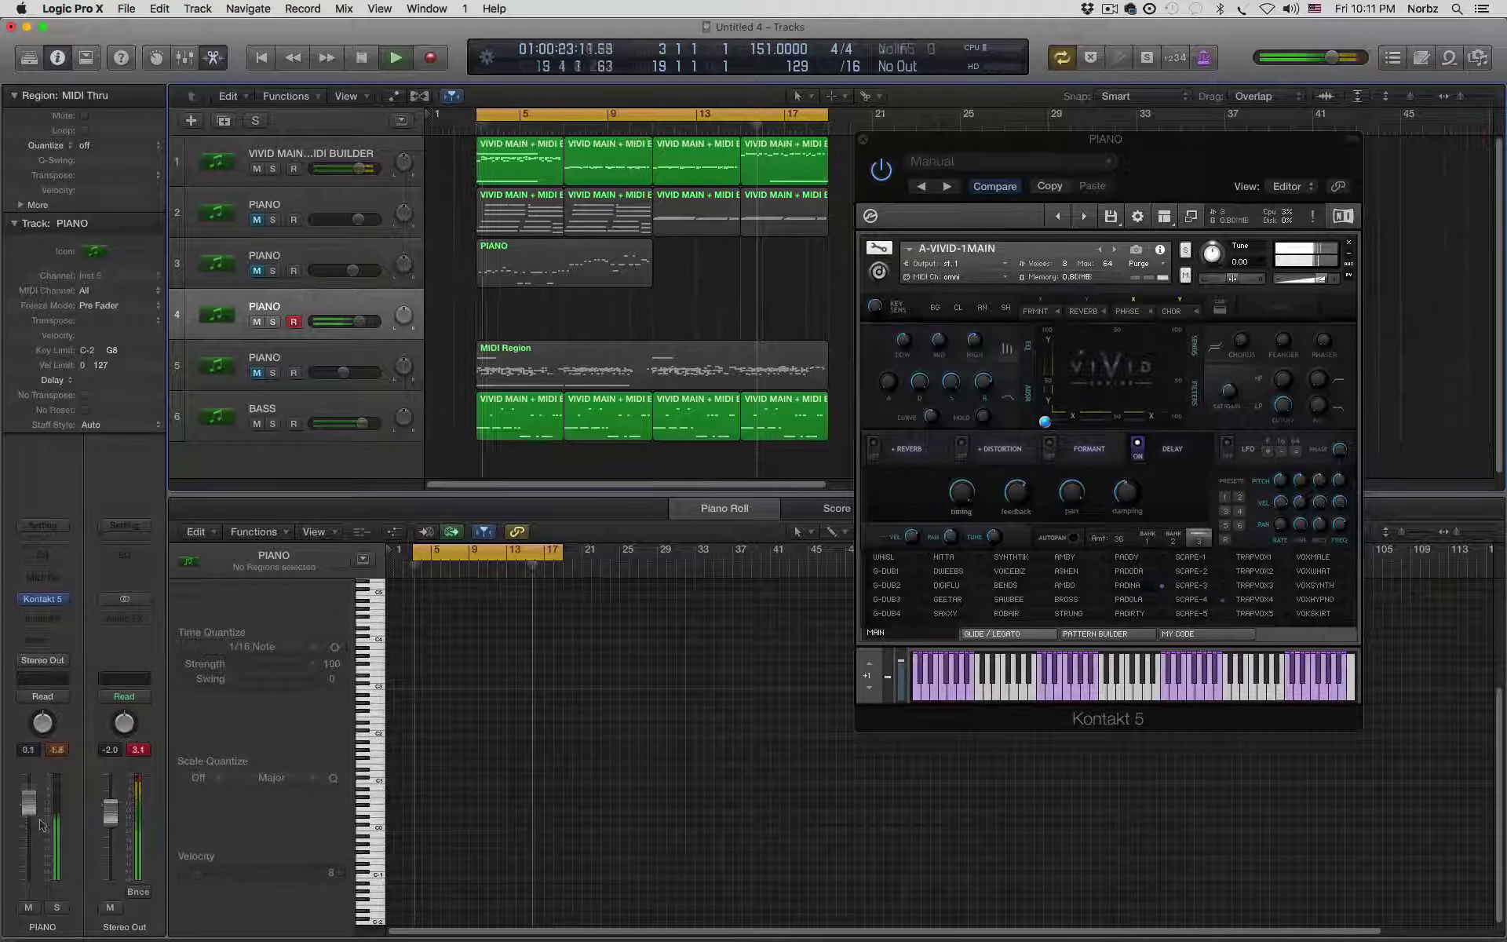
{"action": "key", "text": "space"}
- Load the SCAPE-1 sound on the fourth track and play the project from the beginning
{"action": "left_click", "coordinate": [1204, 561]}
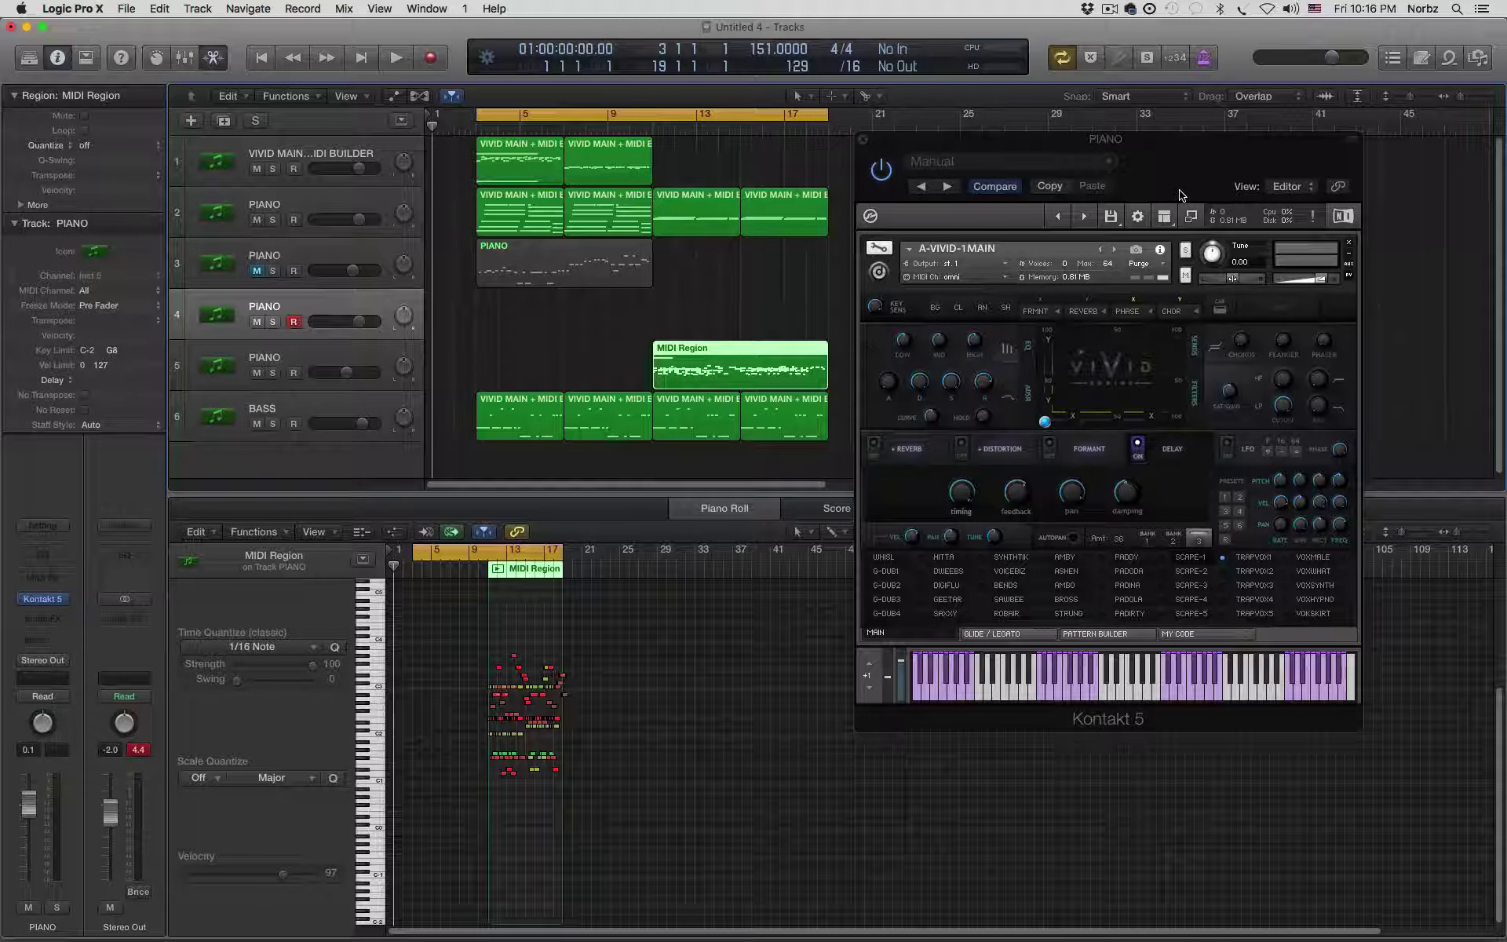
{"action": "key", "text": "space"}
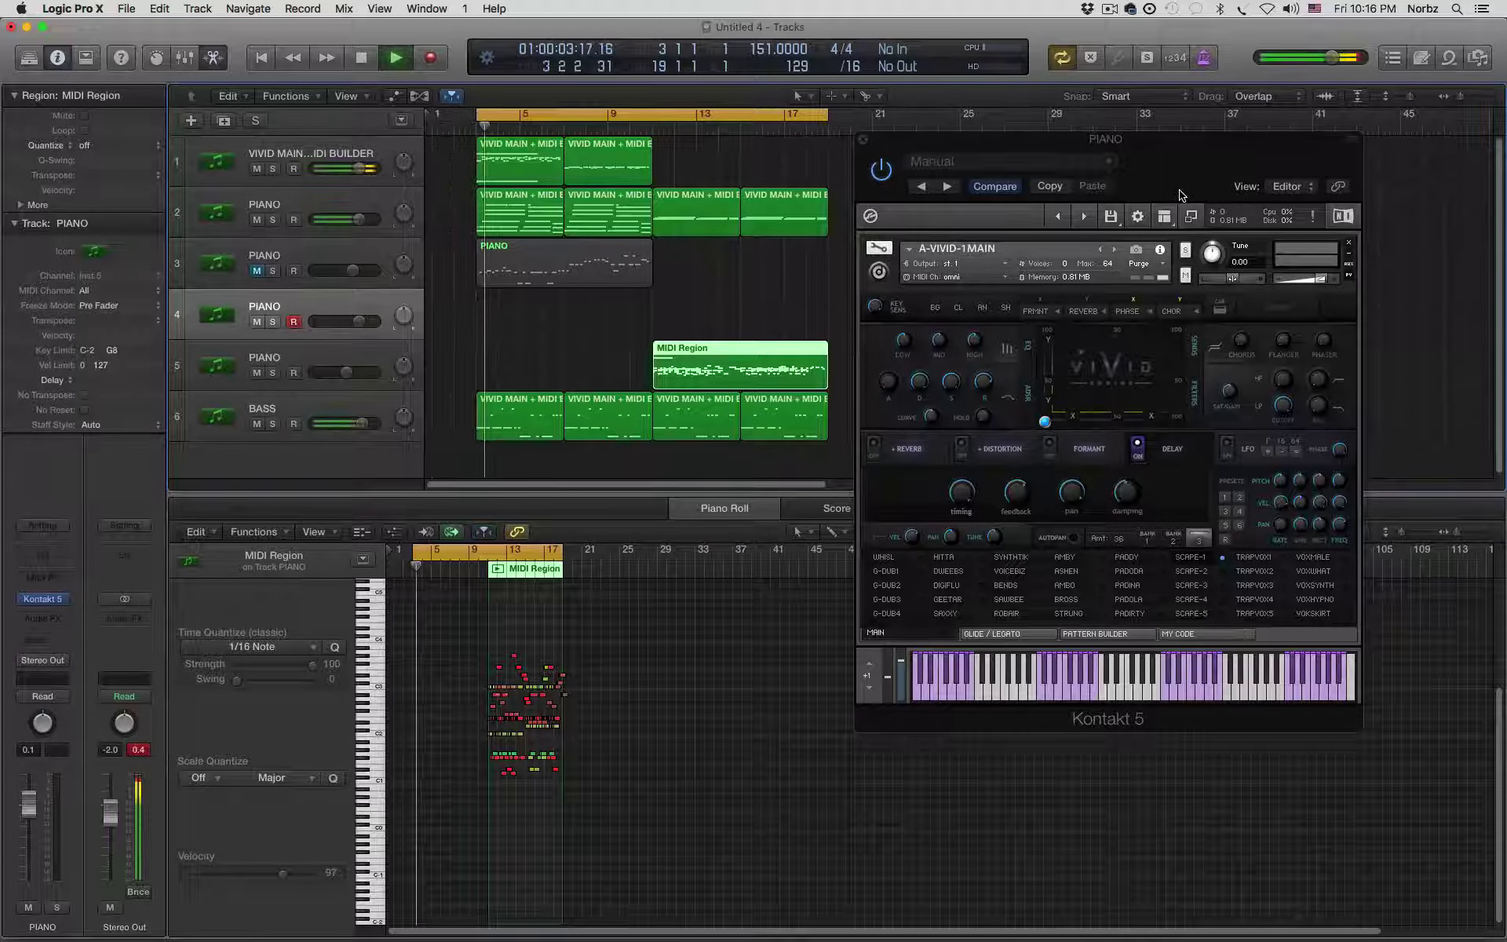